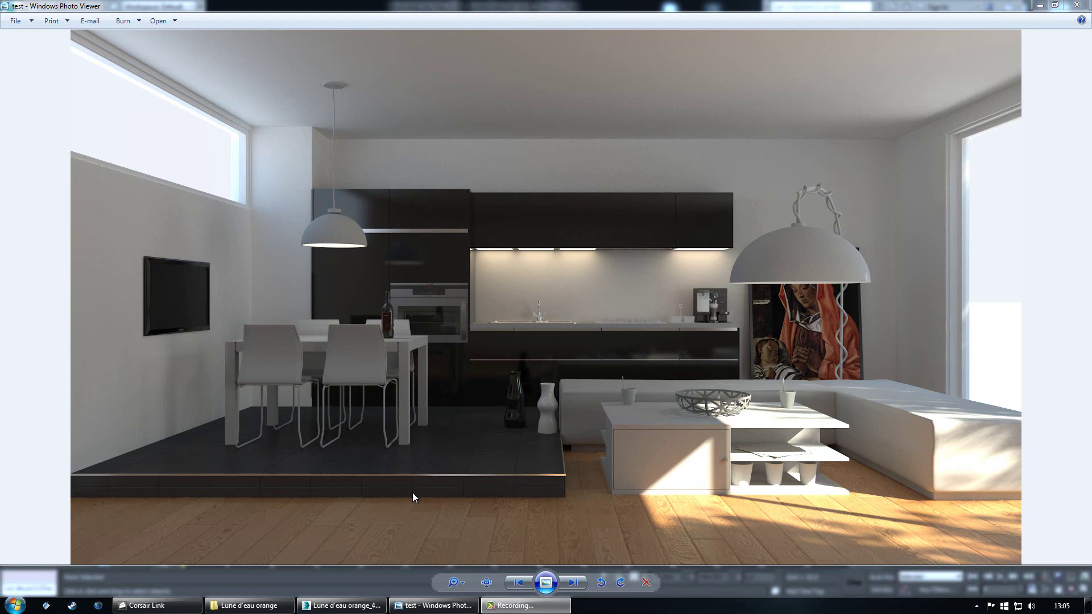
Step: Close the reference render and hide every visible layer except Dolap_Tezgah in the 3ds Max scene
click(1077, 5)
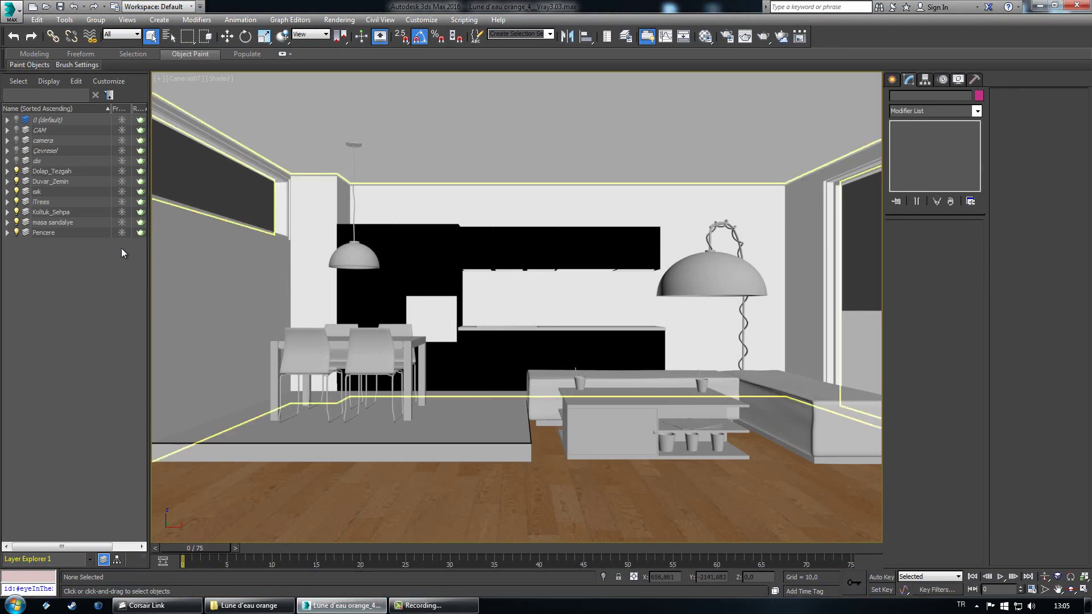
click(16, 180)
click(16, 191)
click(16, 202)
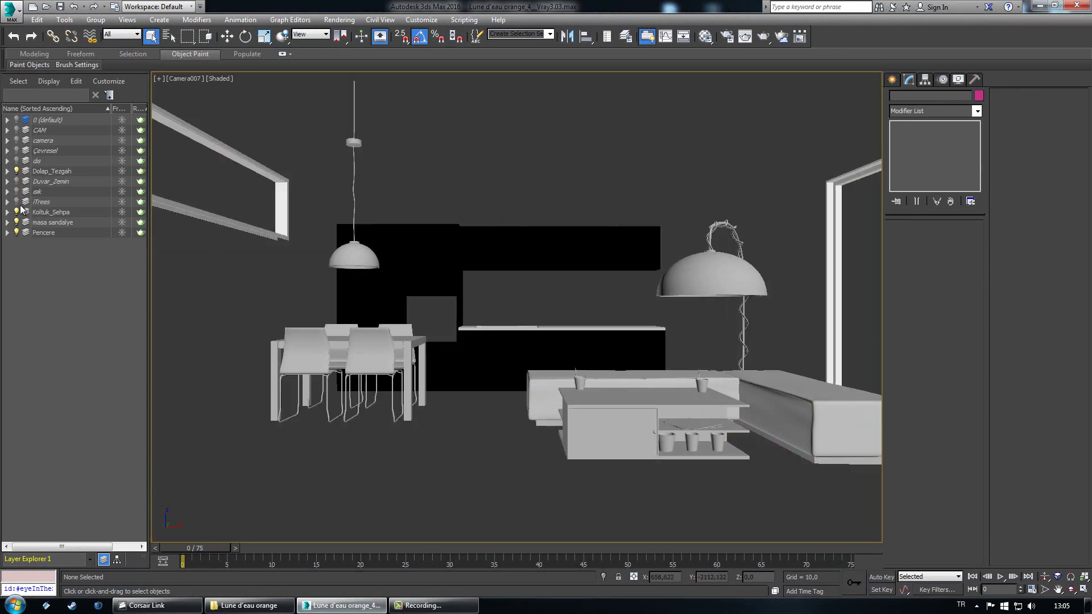
click(17, 211)
click(16, 222)
click(17, 232)
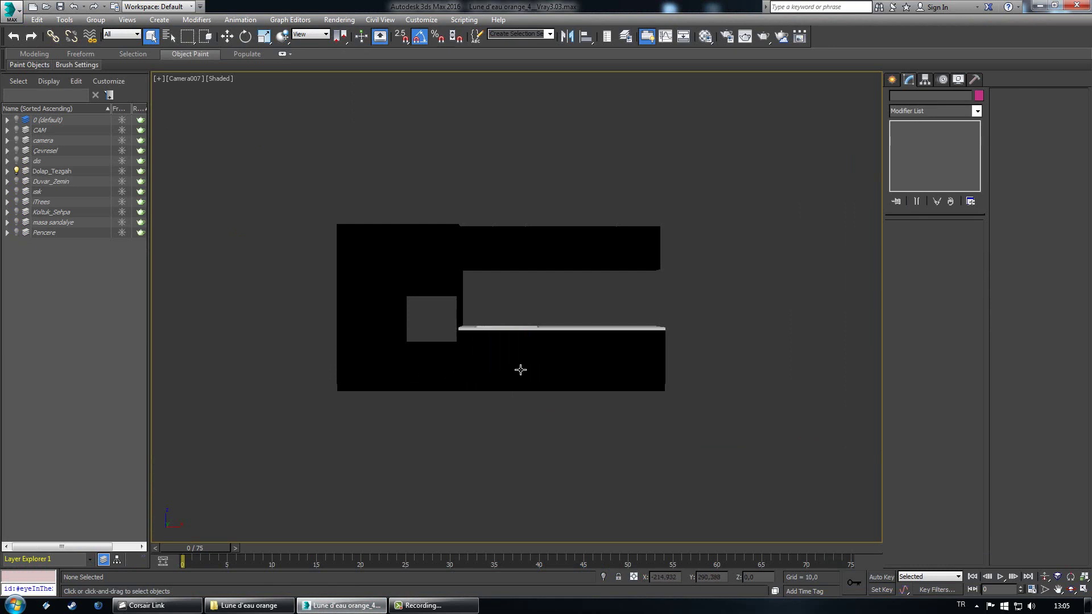
Step: Select the tezgah countertop and switch from the camera view to a perspective view of it
click(563, 328)
key(p)
alt+middle_drag(640, 326, 615, 359)
scroll(613, 367, up, 4)
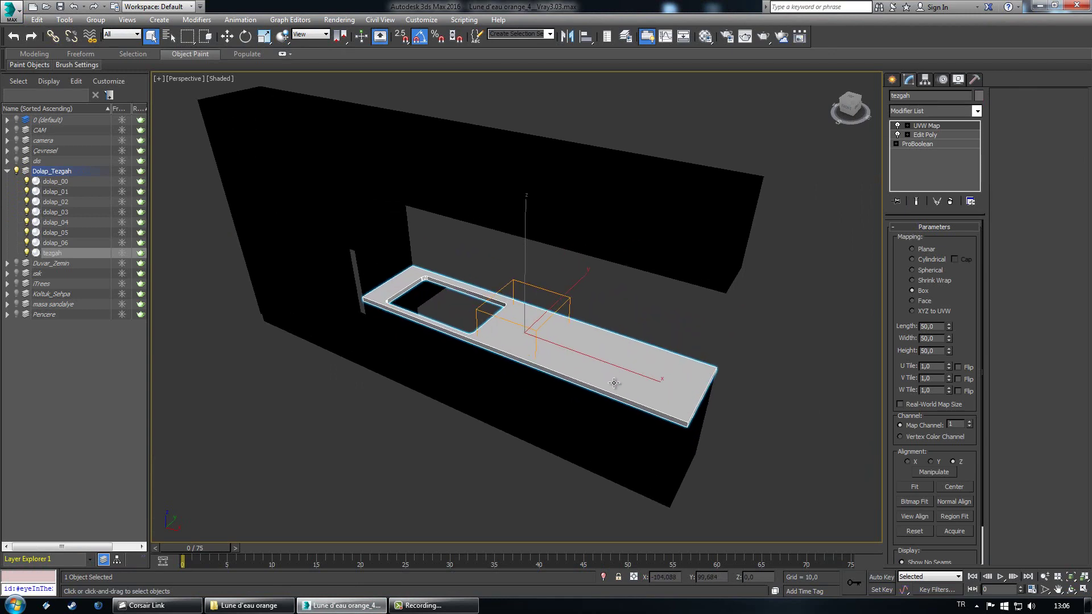
Step: Examine the countertop's sink cutout and its mapping gizmo from several angles and distances
alt+middle_drag(613, 431, 587, 380)
scroll(365, 281, down, 5)
middle_drag(364, 281, 487, 373)
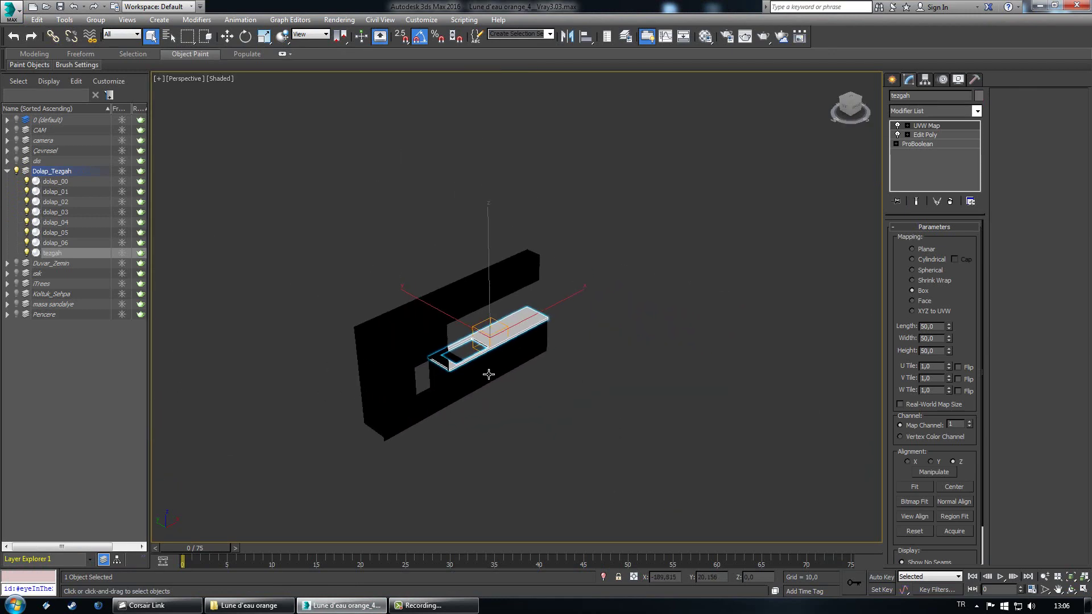
scroll(504, 326, up, 5)
alt+middle_drag(585, 273, 497, 304)
middle_drag(526, 251, 561, 345)
scroll(497, 415, up, 5)
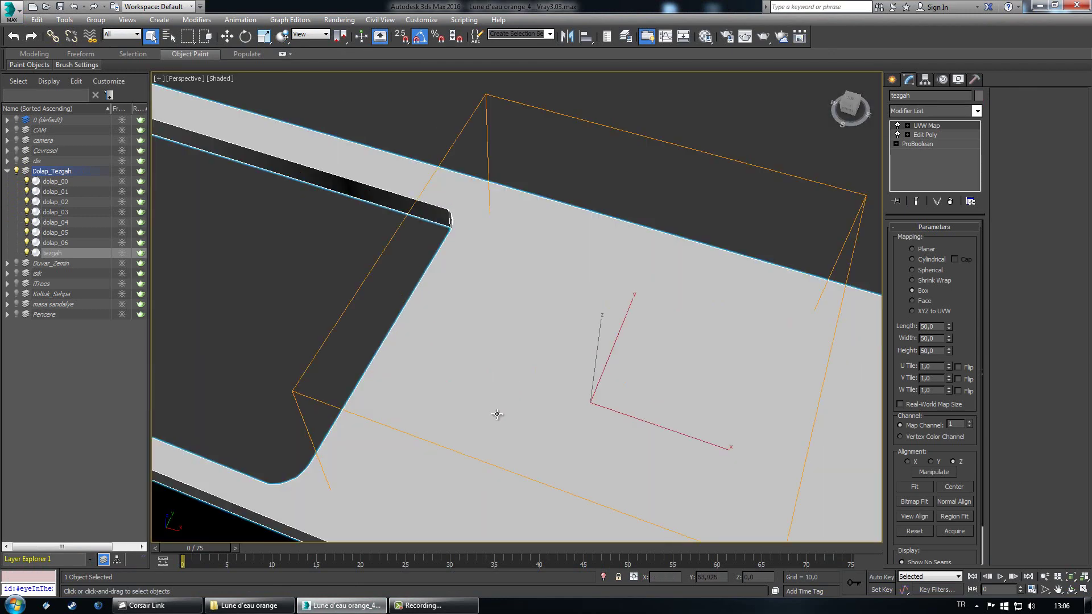
middle_drag(446, 383, 575, 381)
click(431, 296)
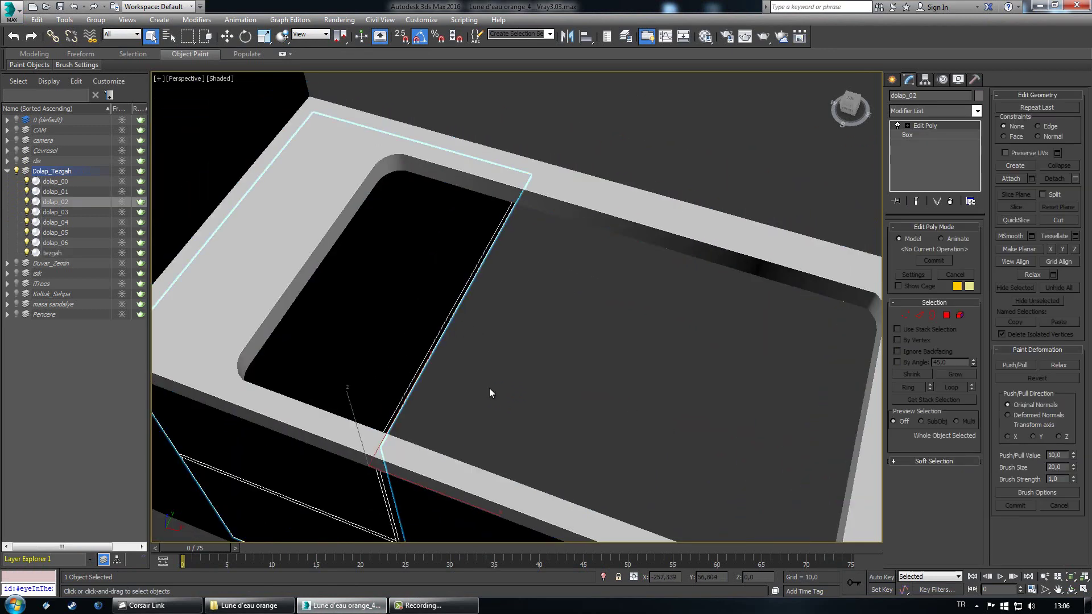
scroll(516, 422, down, 4)
Step: Select the tezgah countertop, assign it an unused material from the Material Editor, and name that material Tezgah
click(762, 430)
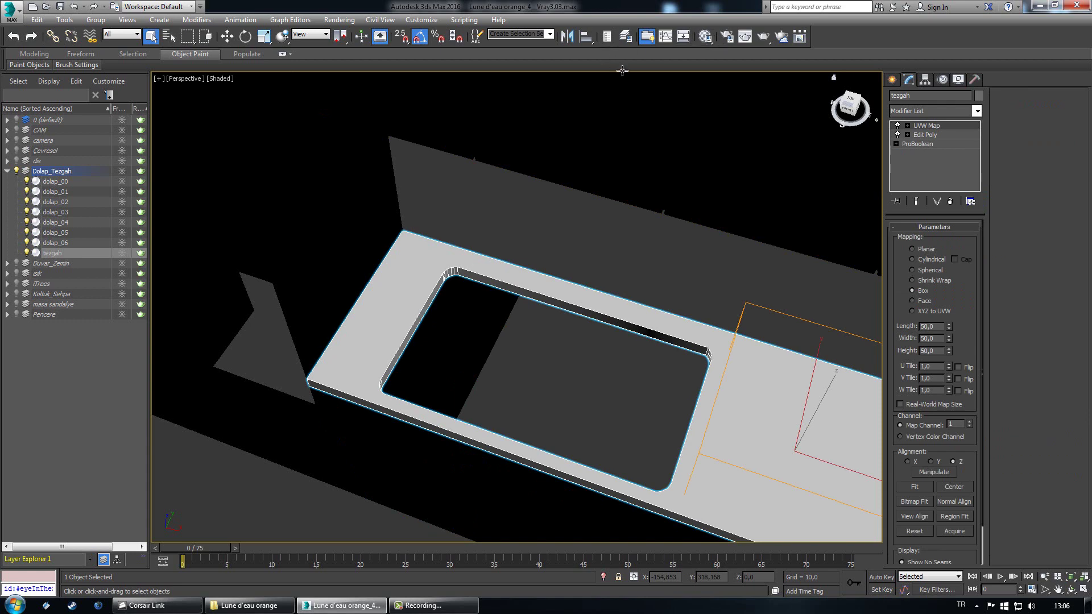
click(705, 37)
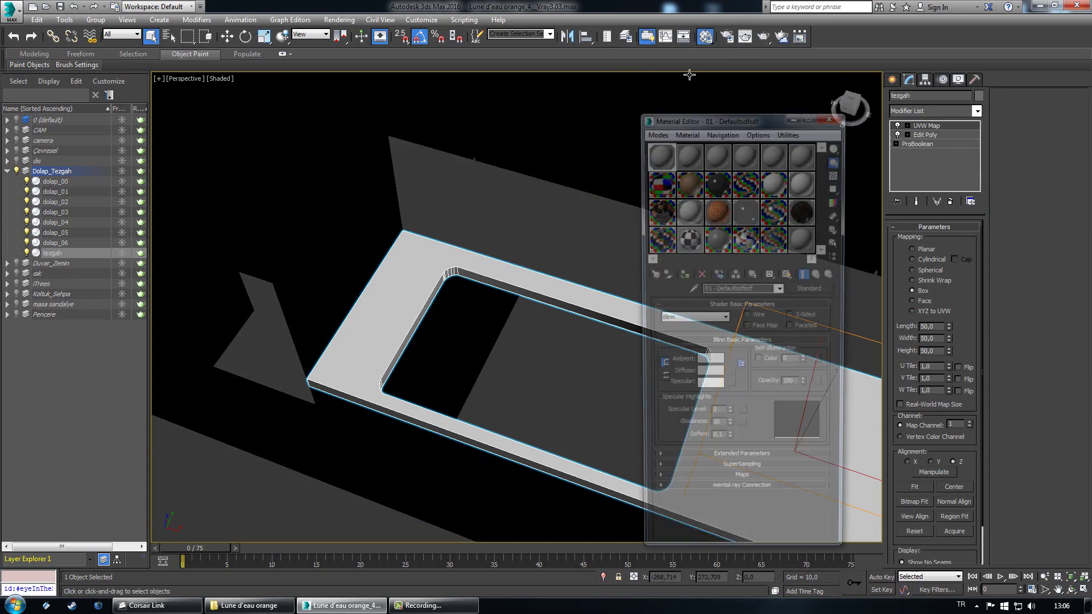
click(802, 239)
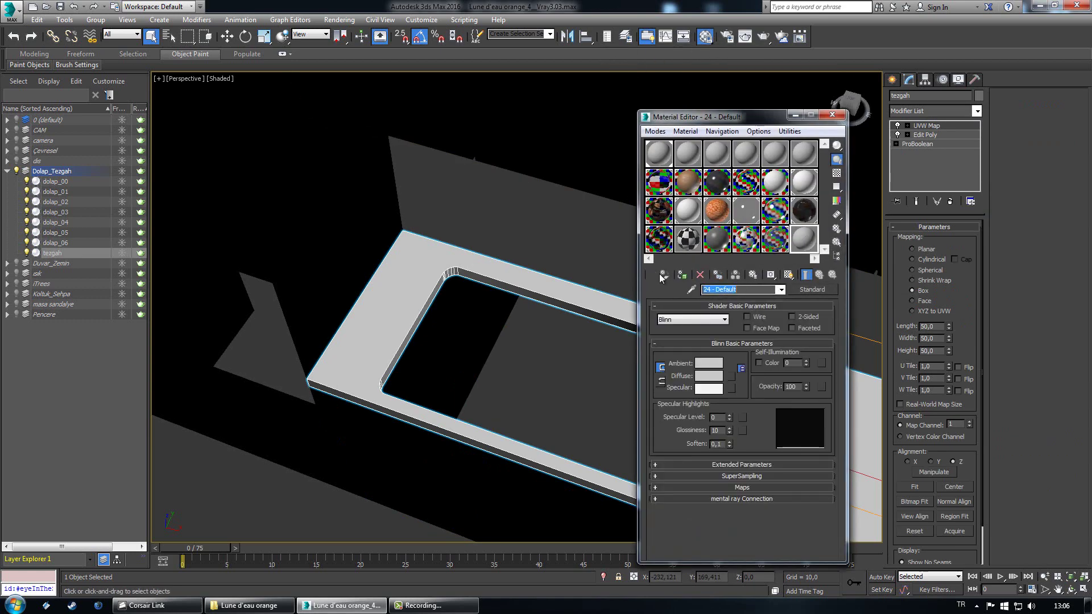
text(Tezg)
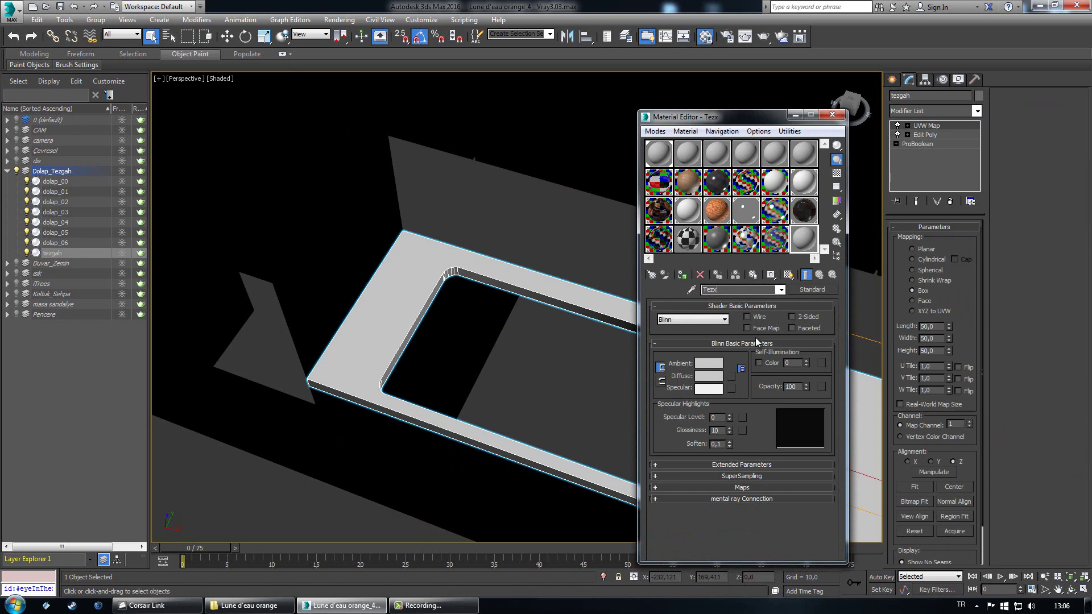
text(ah)
scroll(636, 344, up, 5)
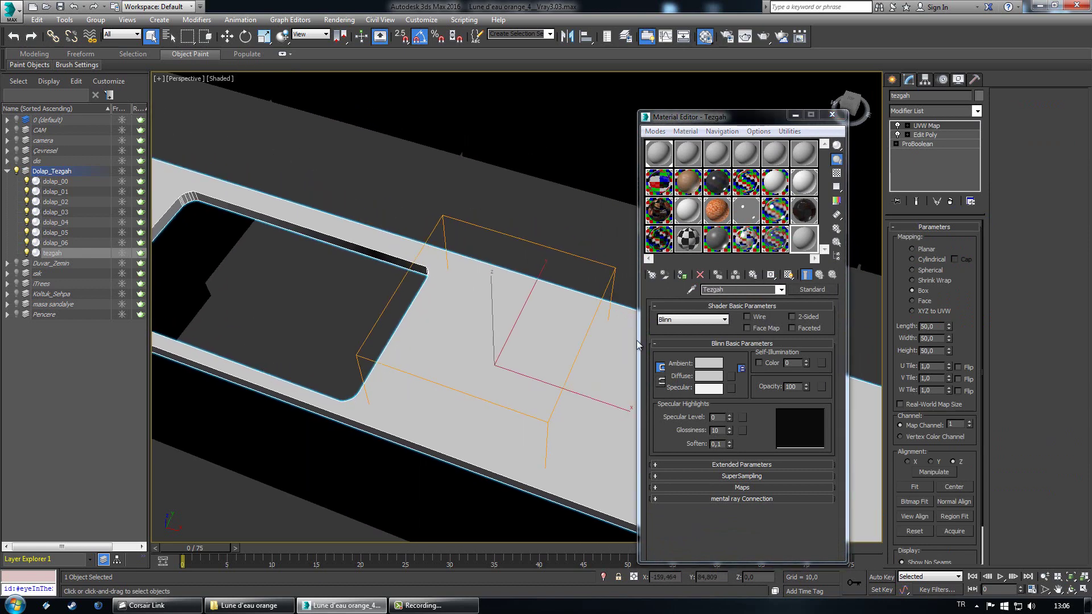
Step: Change the Tezgah material's type from Standard to VRayMtl
click(812, 290)
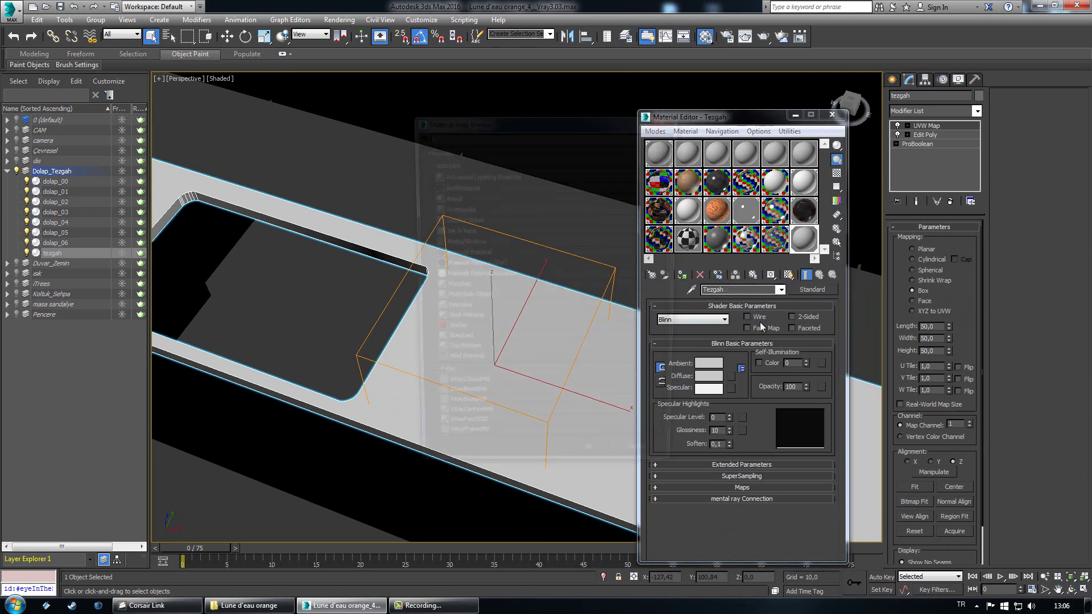
scroll(478, 398, down, 3)
click(476, 377)
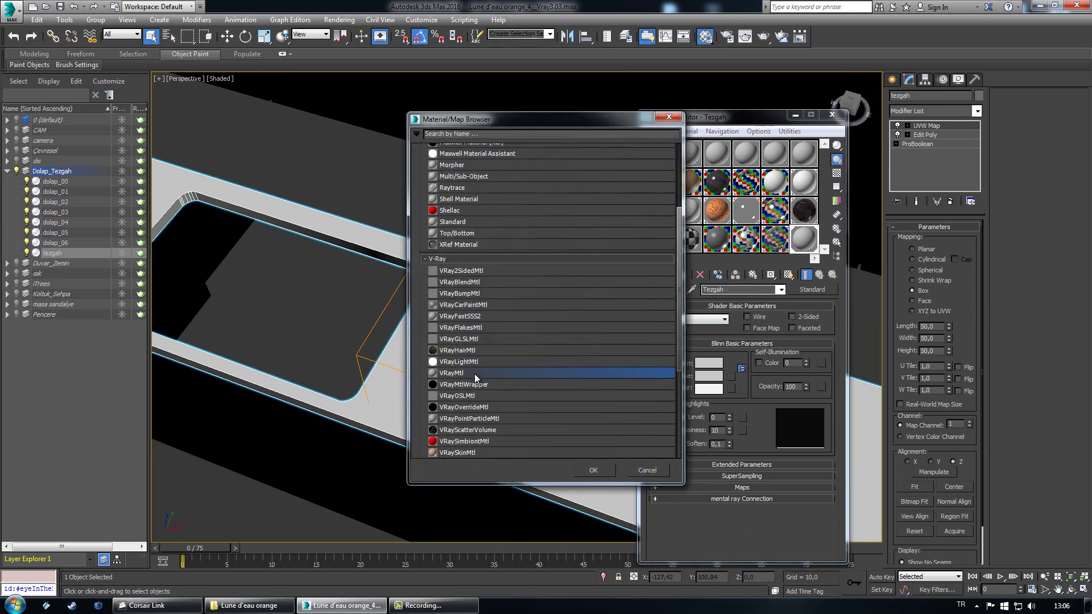
double_click(475, 377)
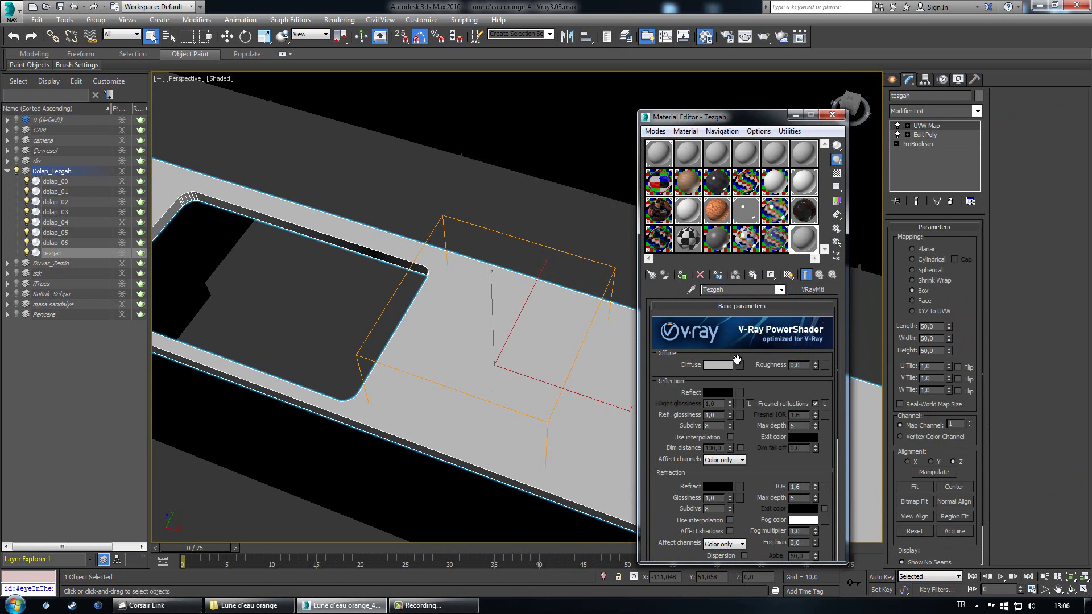
Step: Add a Bitmap as the Tezgah diffuse map and point its file selection to the folder E:\Materiyal\Kaplama\Lune d'eau orange
click(739, 365)
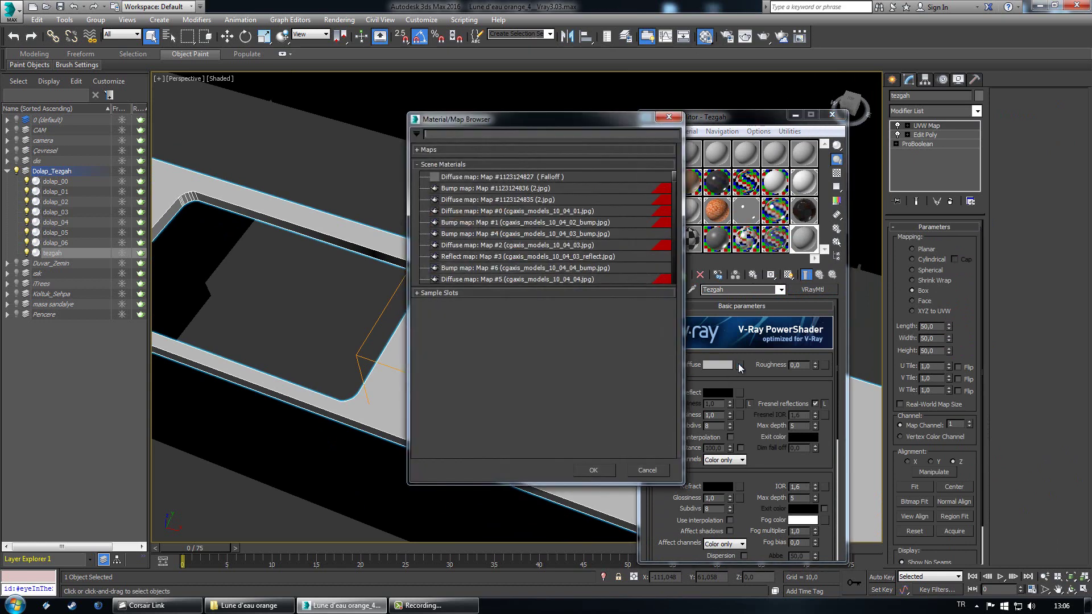
click(475, 150)
double_click(452, 175)
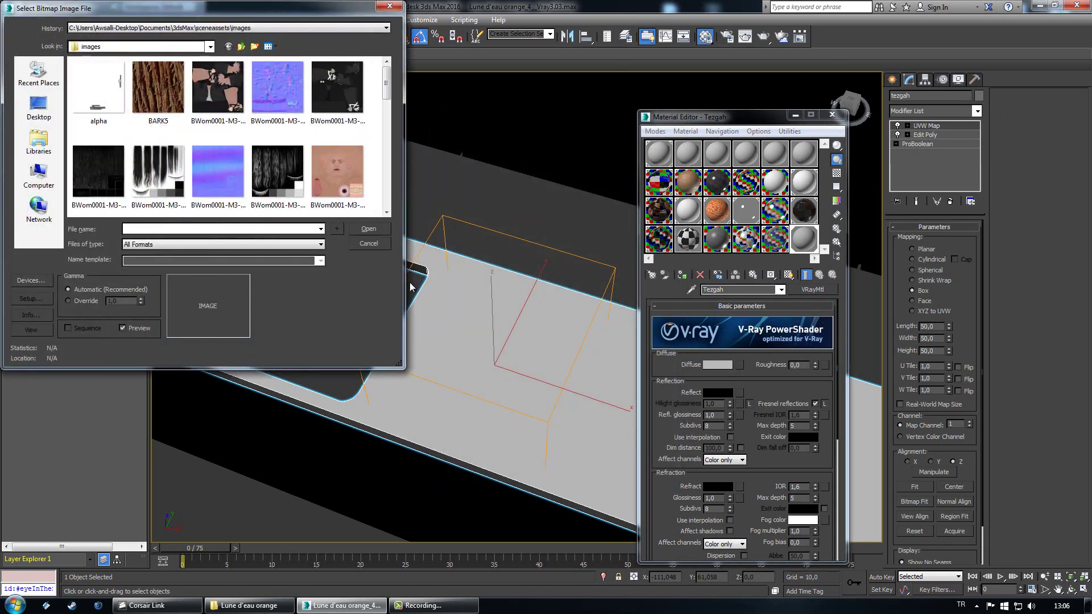
click(251, 605)
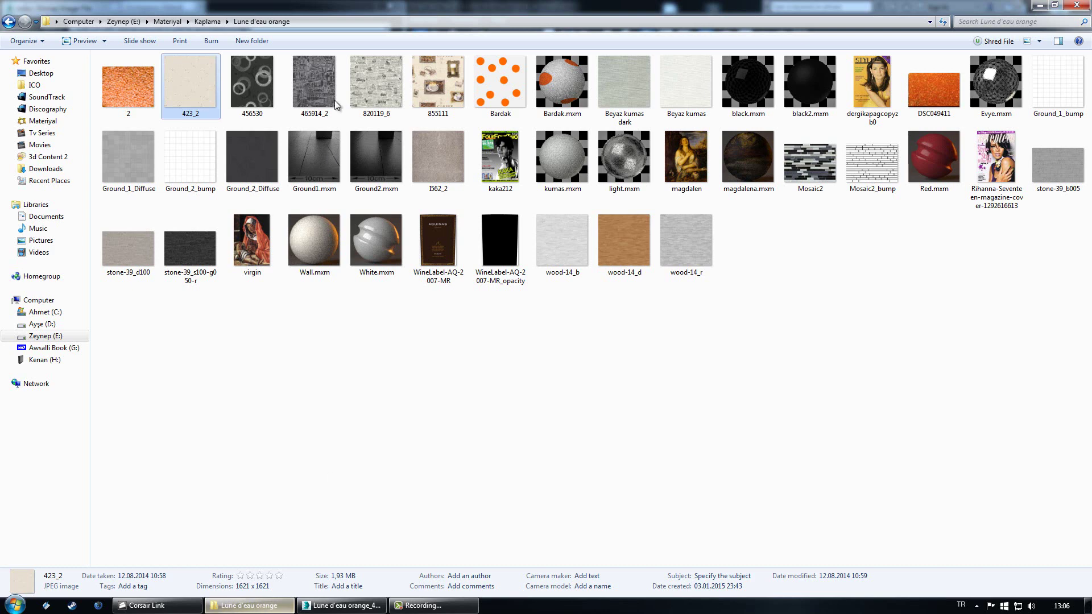
click(349, 21)
key(ctrl+c)
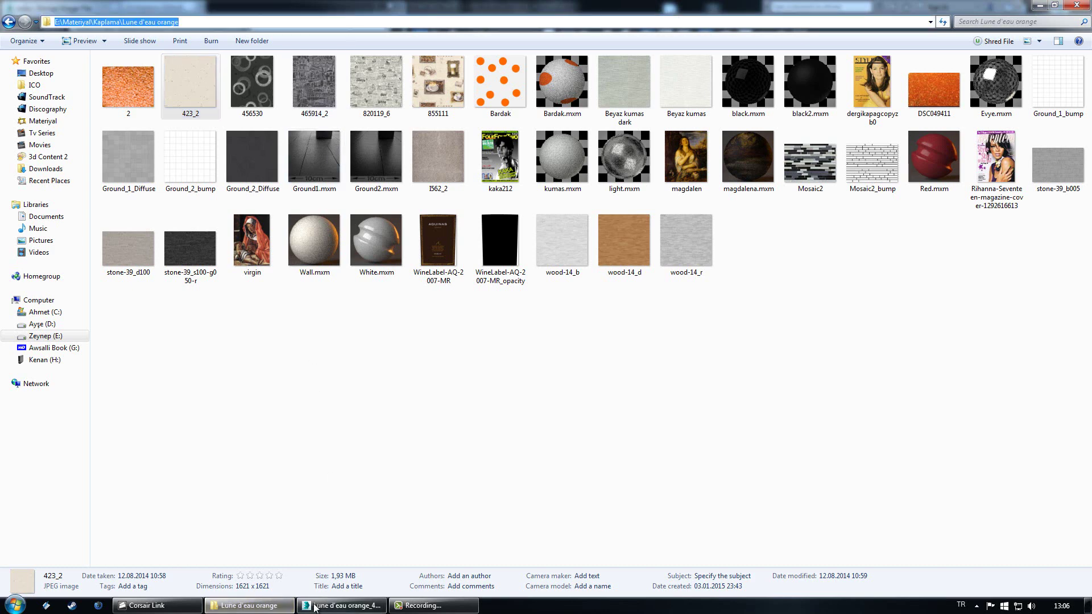
click(314, 606)
key(ctrl+v)
click(369, 229)
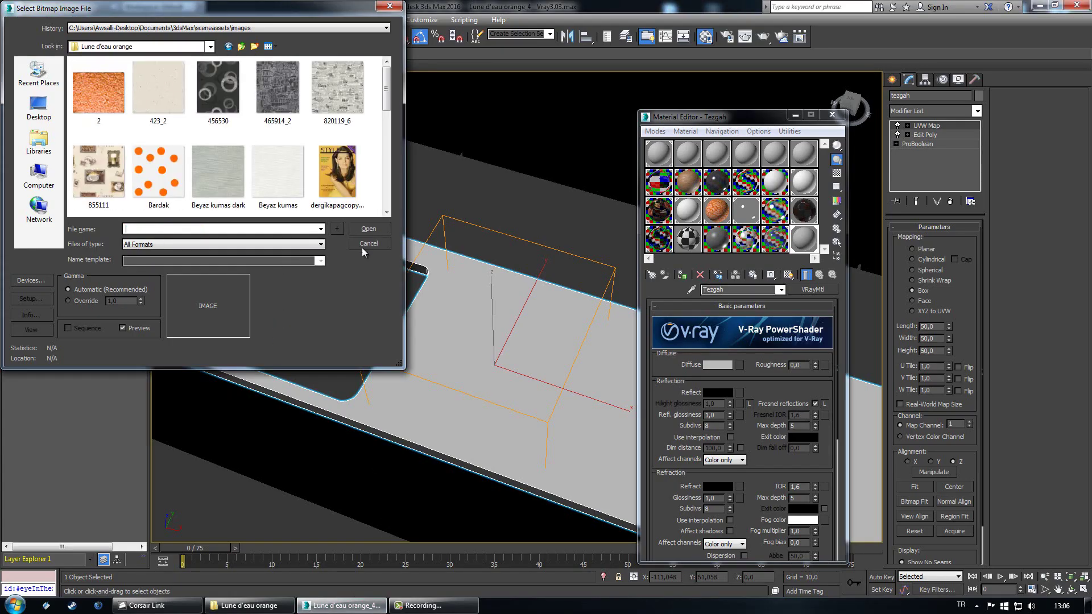
Step: Load the image 423_2 as the diffuse bitmap and show it on the countertop in the viewport
click(162, 103)
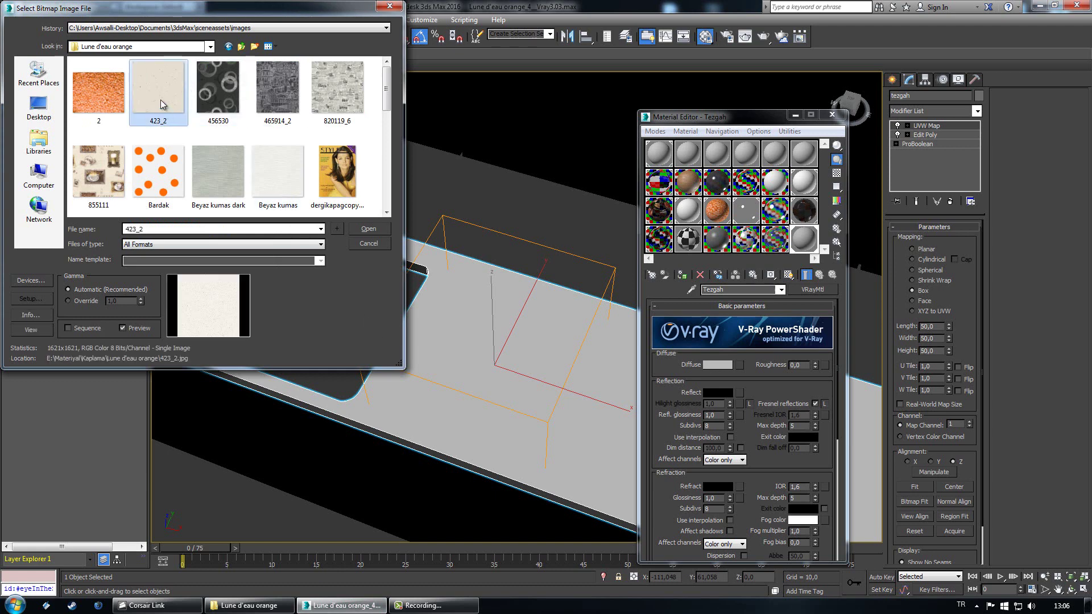
double_click(162, 104)
click(788, 275)
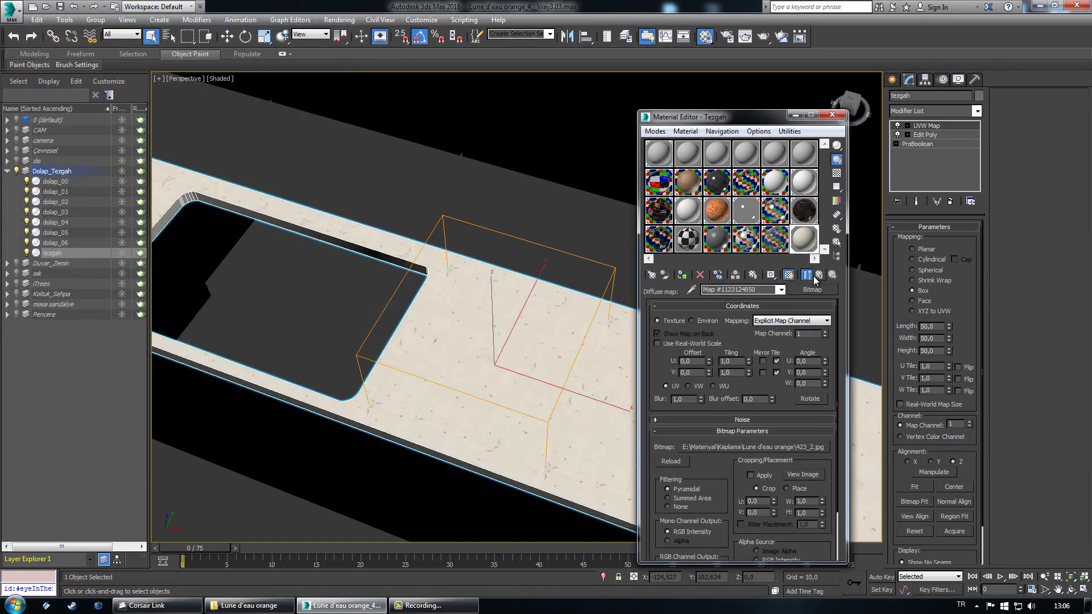
click(817, 277)
alt+middle_drag(402, 451, 476, 465)
scroll(492, 401, up, 4)
scroll(498, 429, down, 2)
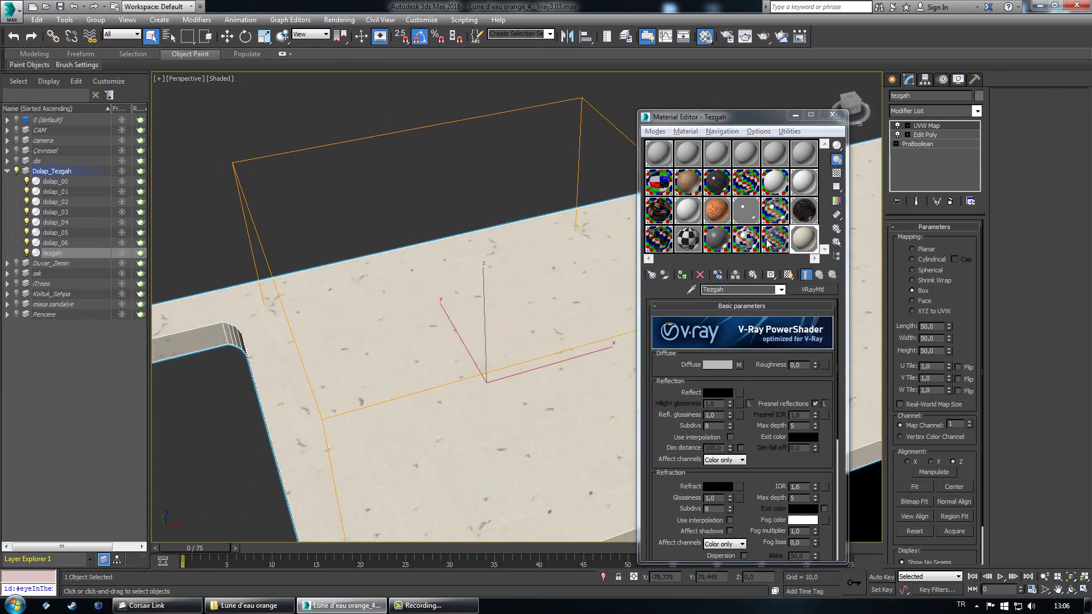
Step: Enlarge the Tezgah material preview with a patterned background, and try reflection color values of 50 and 100
double_click(803, 242)
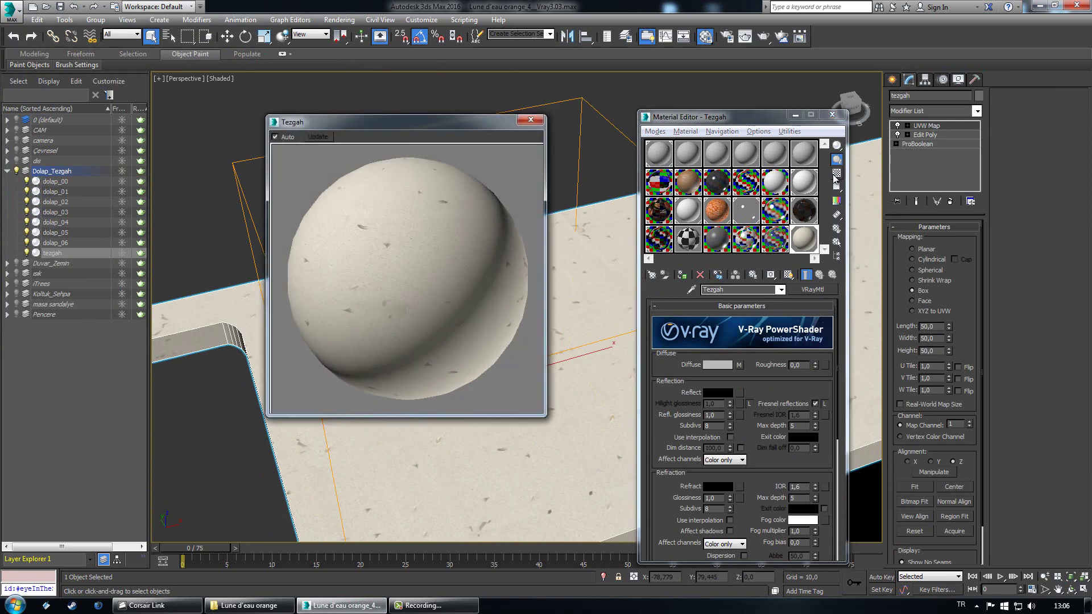
click(836, 174)
click(717, 392)
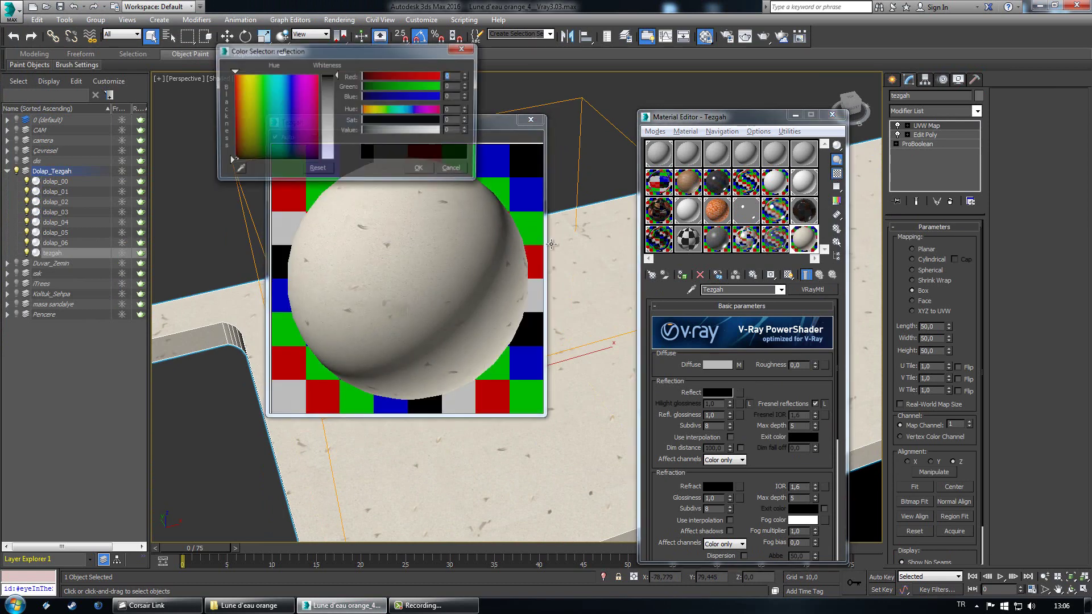
click(460, 129)
text(50)
key(Return)
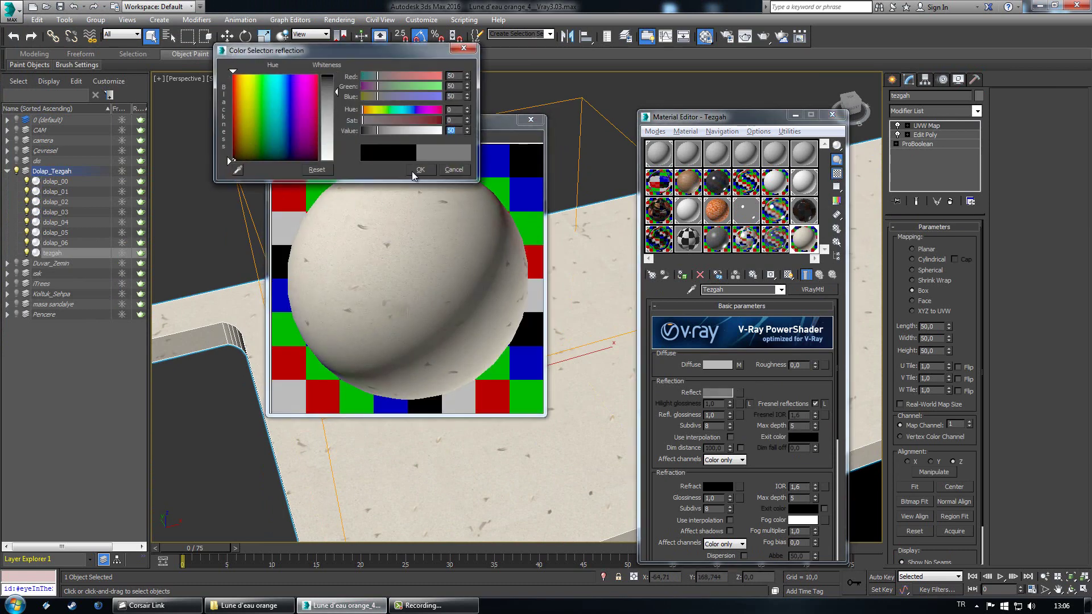
text(100)
key(Return)
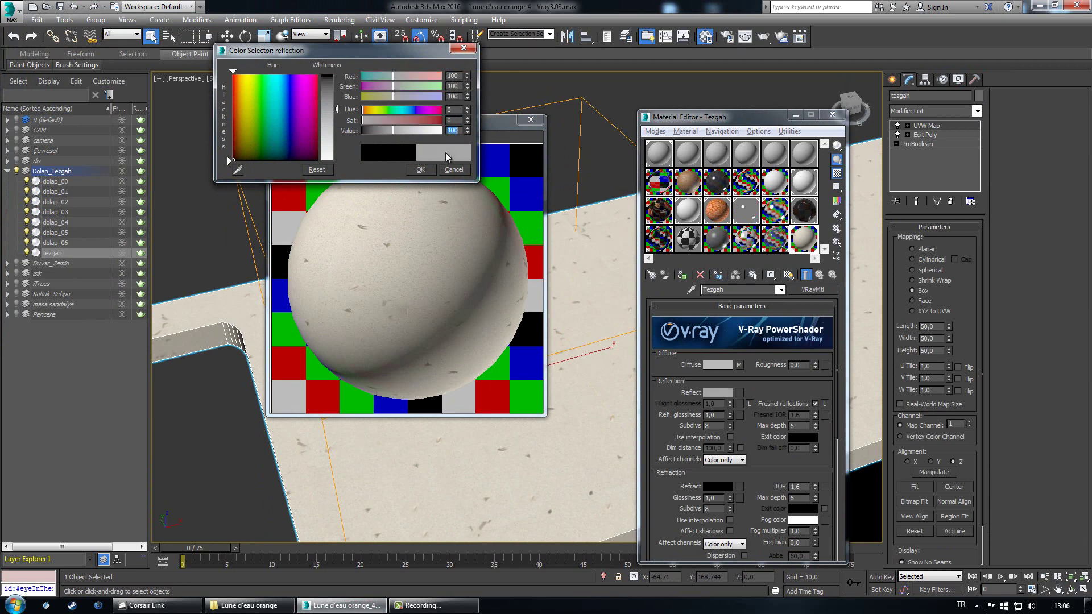
Step: Try the full reflection value of 255, and confirm the reflection color with a value of 100
text(555)
key(Return)
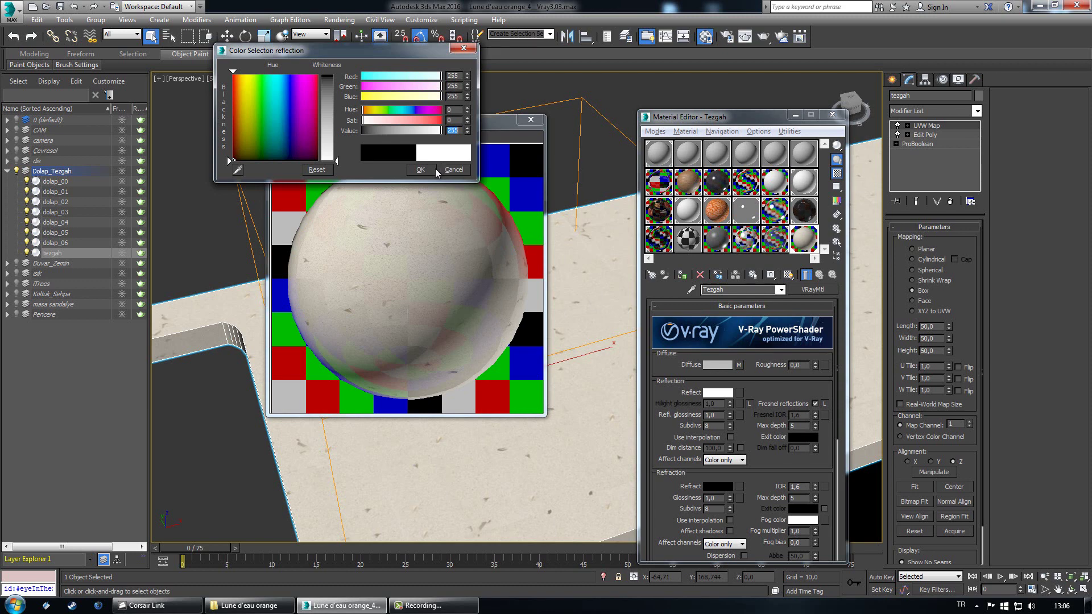
text(100)
key(Return)
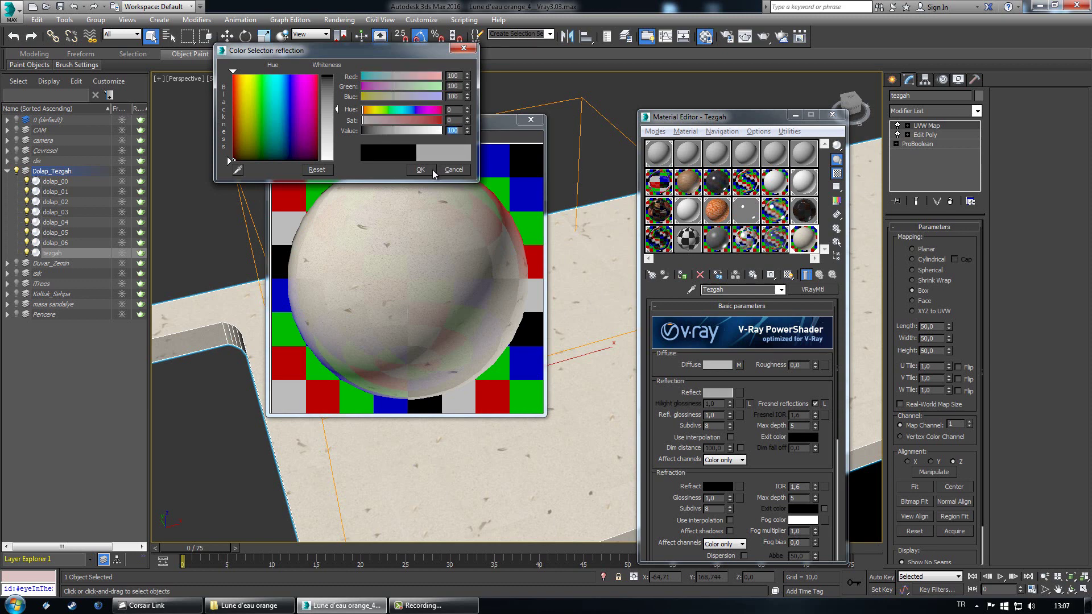
click(421, 169)
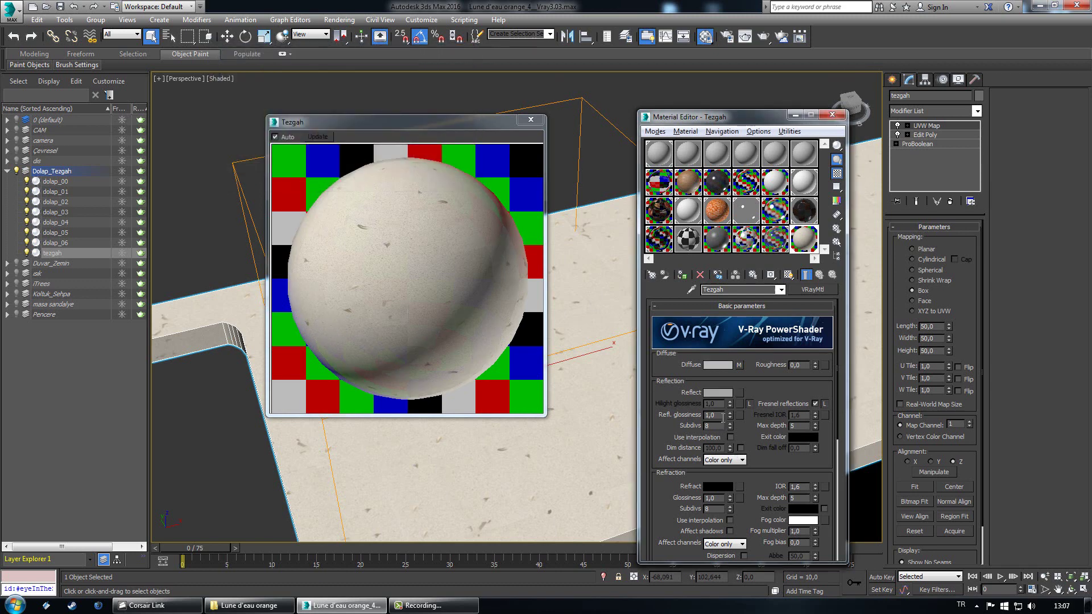
Step: Set the Tezgah material's reflection glossiness to 0,7 and close the enlarged preview
click(723, 418)
text(,85)
key(Return)
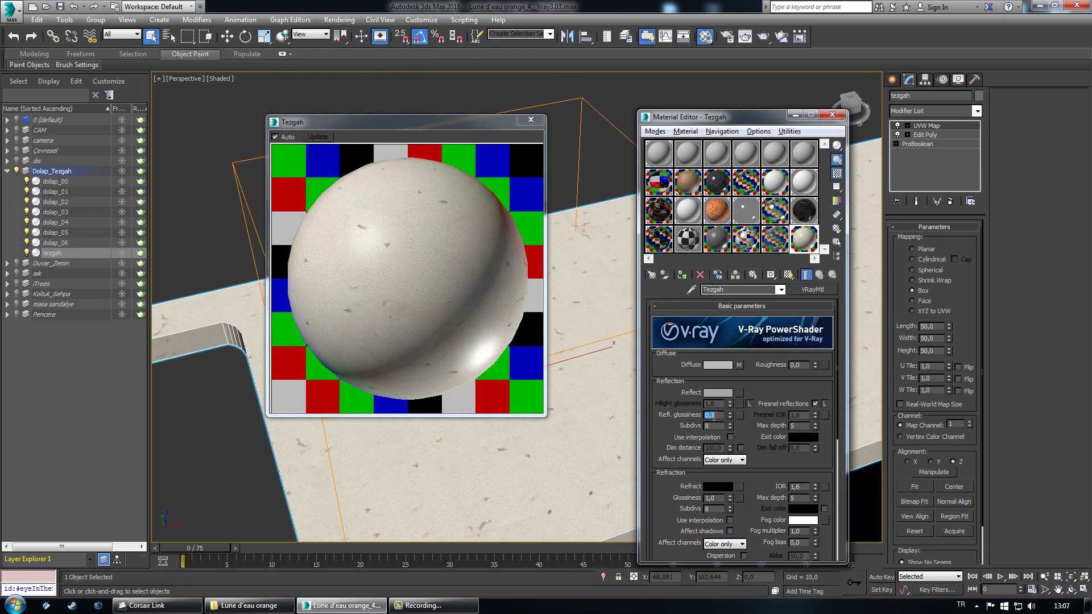
click(530, 119)
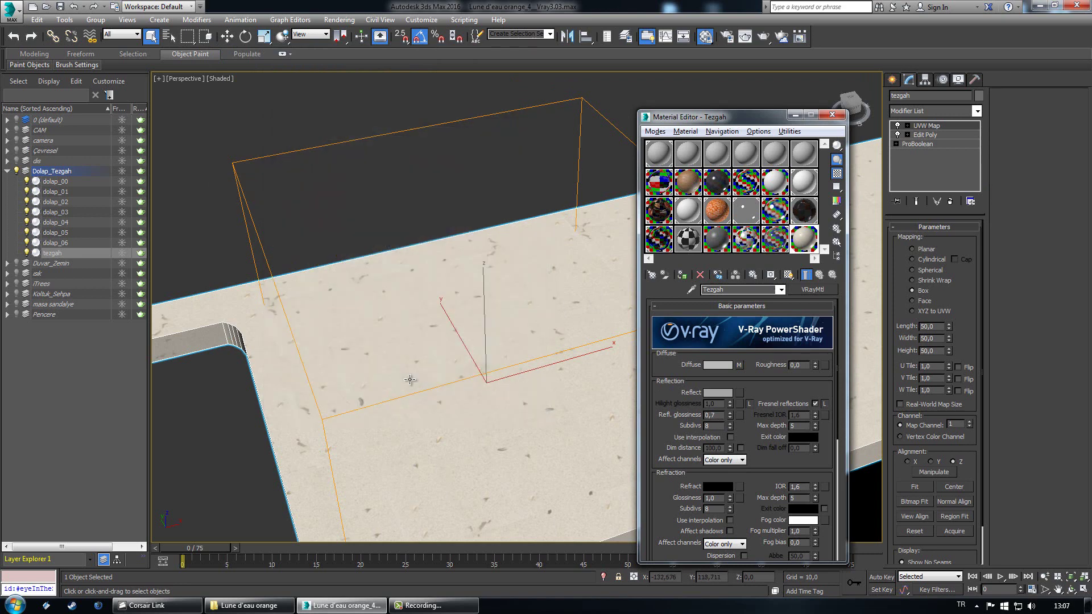
scroll(512, 256, down, 5)
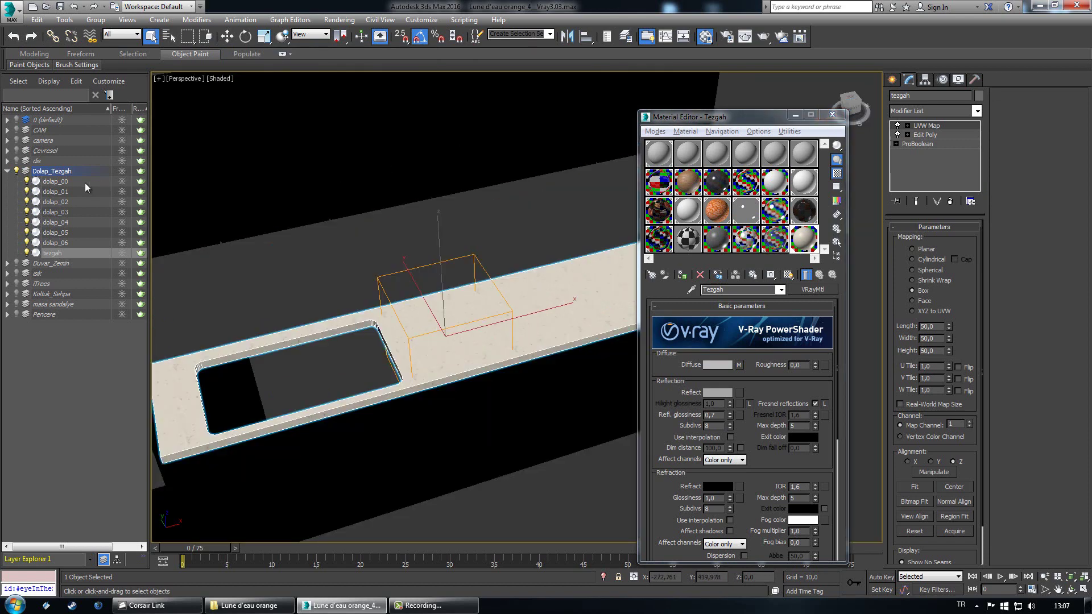
Step: Make Dolap_Tezgah the active layer and draw a straight line along the countertop's back edge, using 3D vertex snap from corner to corner
click(29, 170)
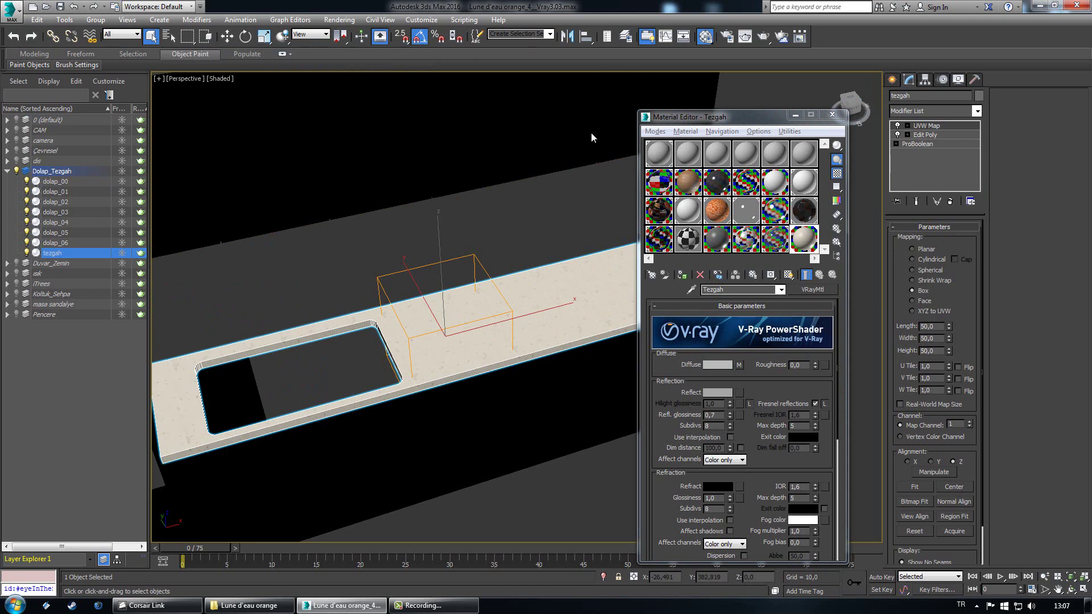
click(832, 115)
click(892, 79)
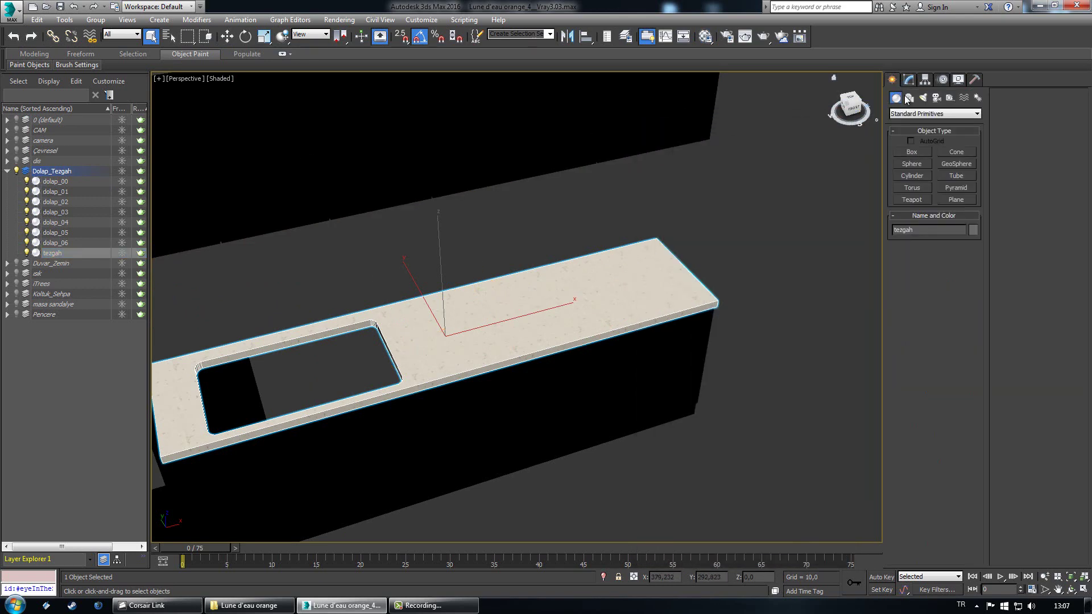
click(911, 100)
click(912, 162)
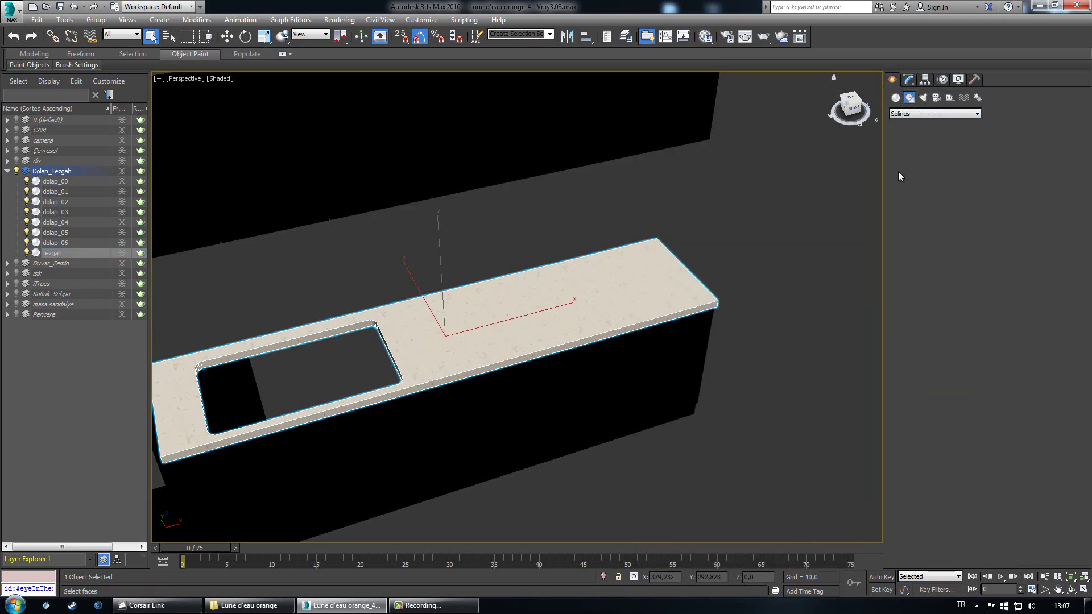
alt+middle_drag(529, 325, 470, 346)
scroll(469, 346, up, 3)
key(s)
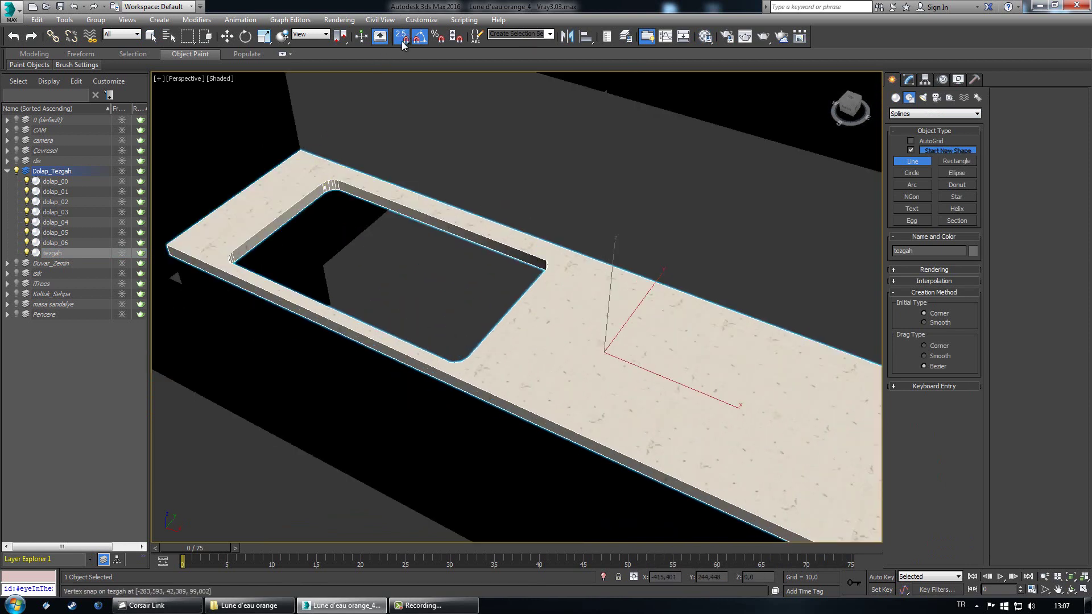
drag(402, 38, 406, 95)
click(302, 151)
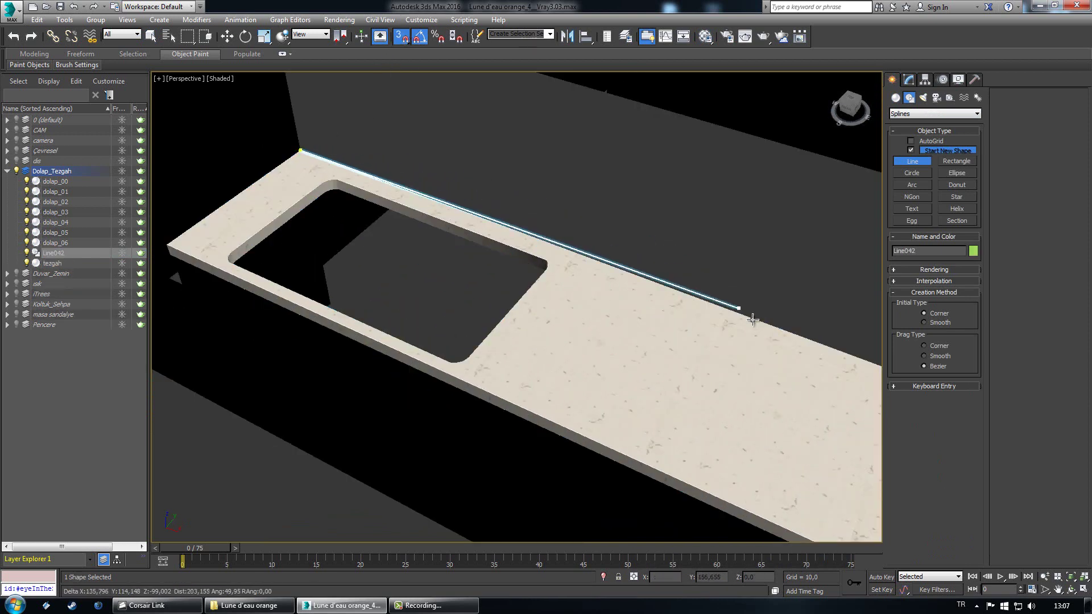
middle_drag(751, 312, 536, 239)
click(786, 373)
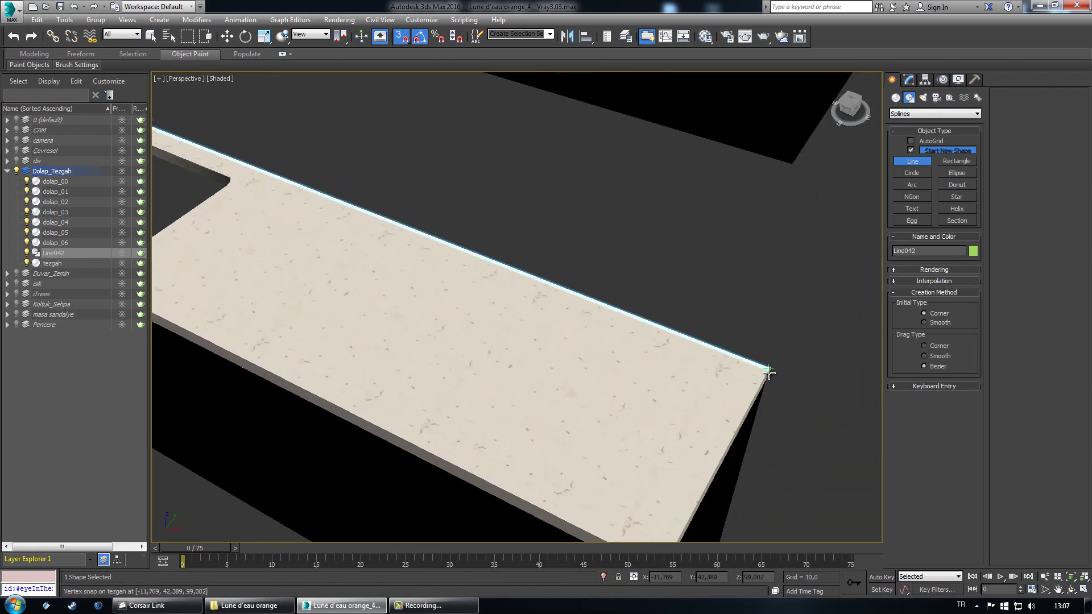
right_click(787, 275)
Step: Apply an Extrude modifier to the back-edge line, trying an amount of 25 and entering 75
click(910, 79)
click(939, 111)
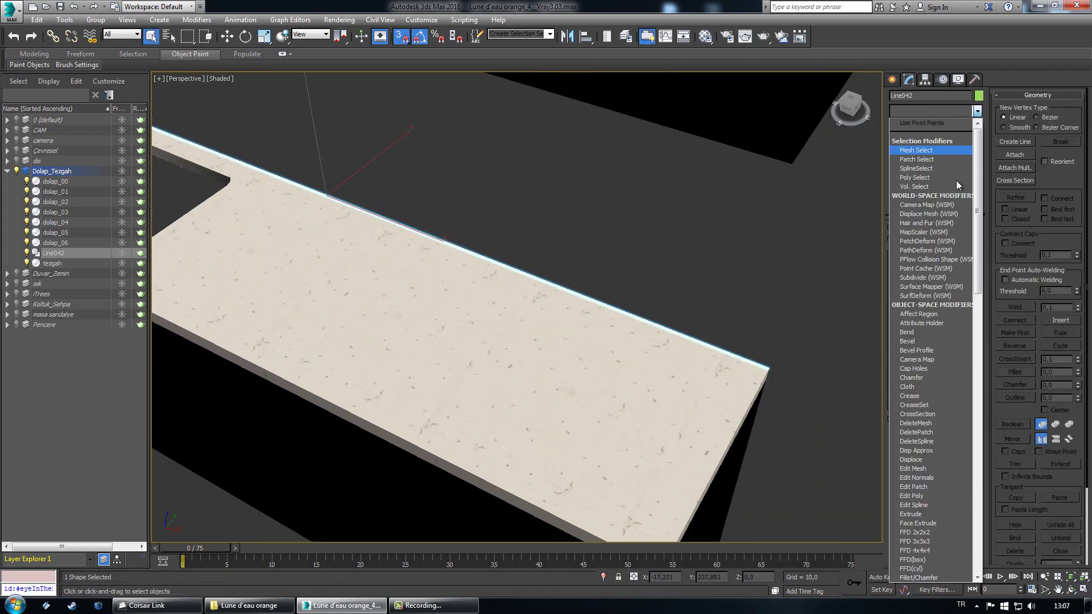
scroll(952, 227, down, 5)
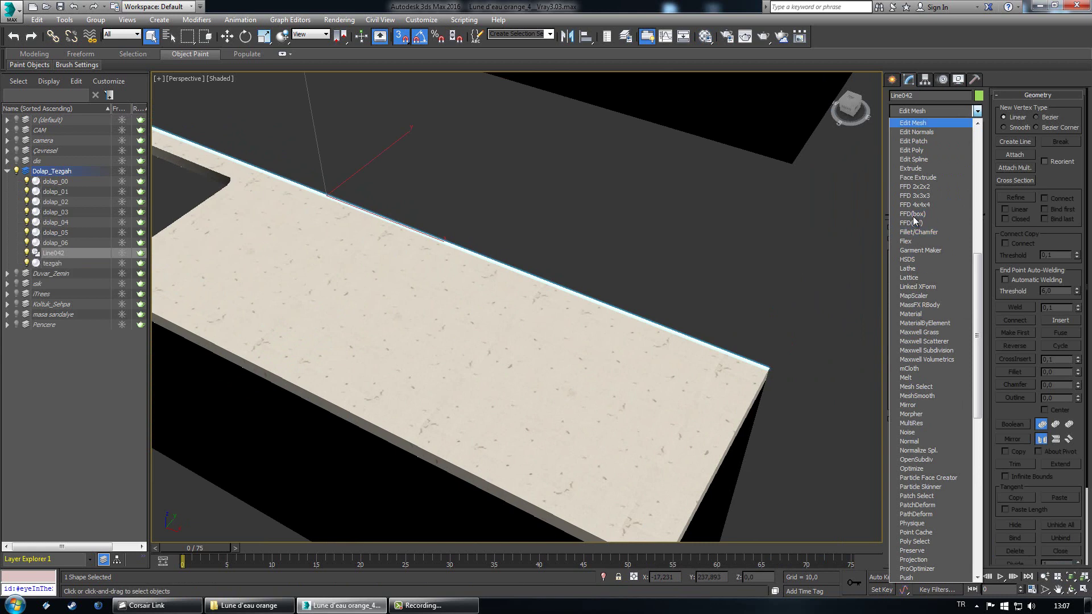
click(913, 168)
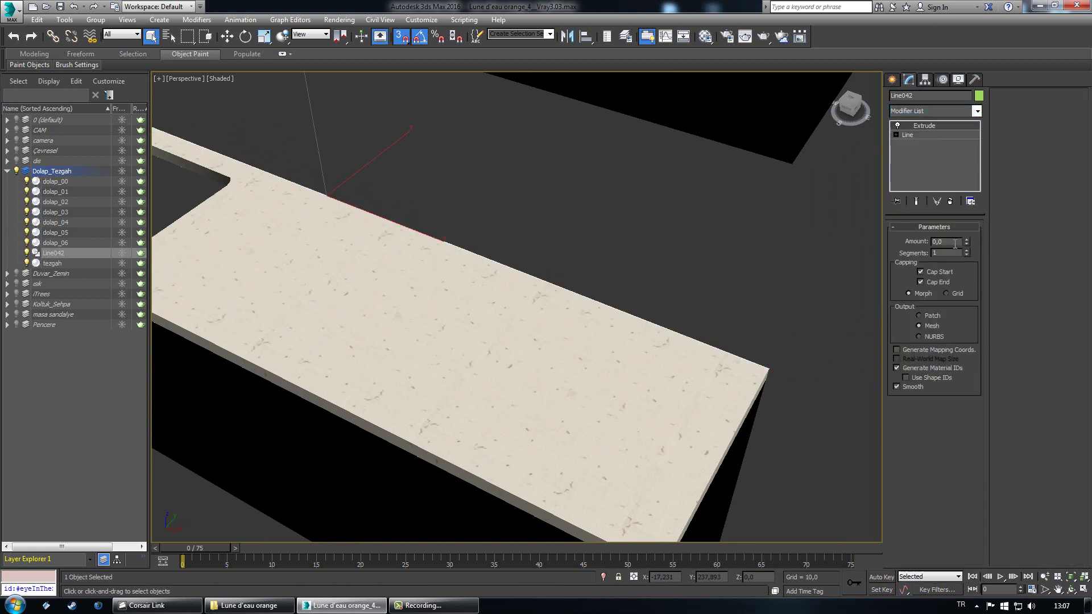
text(50)
key(Return)
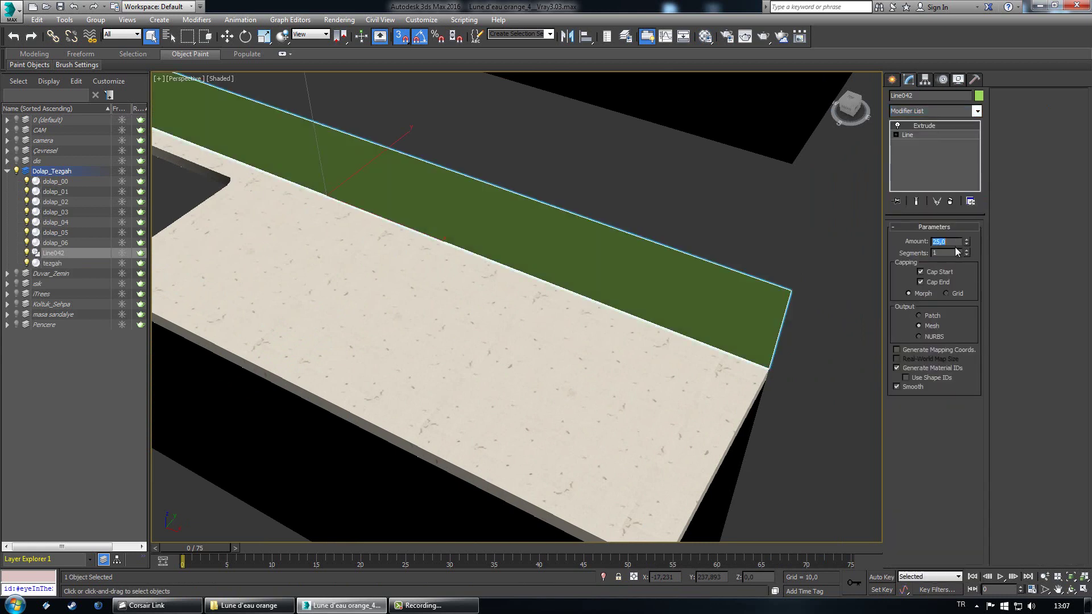
text(75)
key(Return)
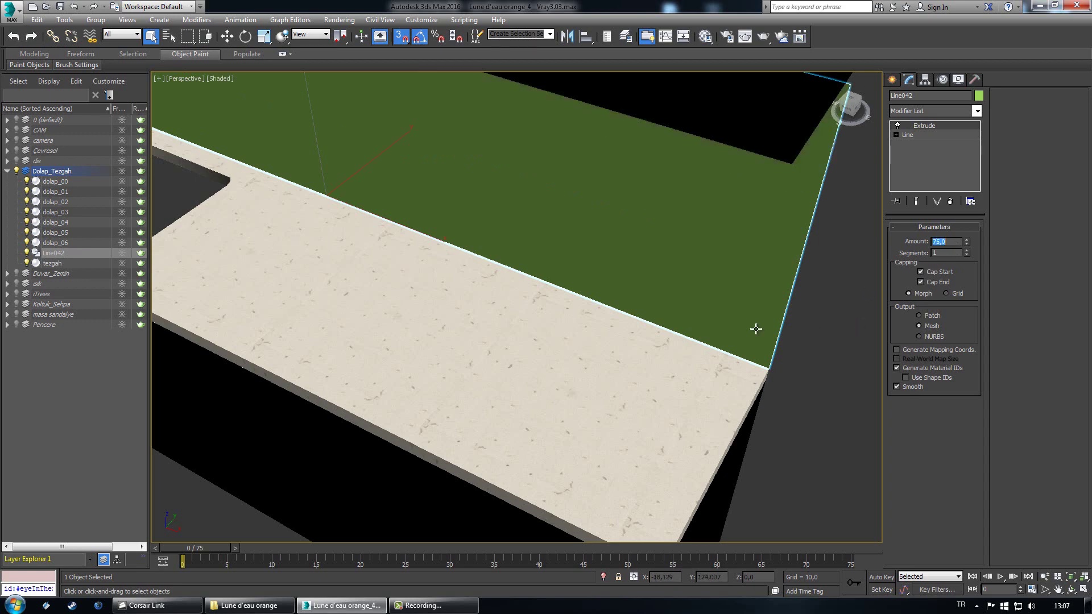
Step: Try an extrusion amount of 80 on the backsplash panel, and return it to 75
scroll(631, 338, down, 5)
alt+middle_drag(615, 347, 647, 229)
scroll(648, 211, up, 6)
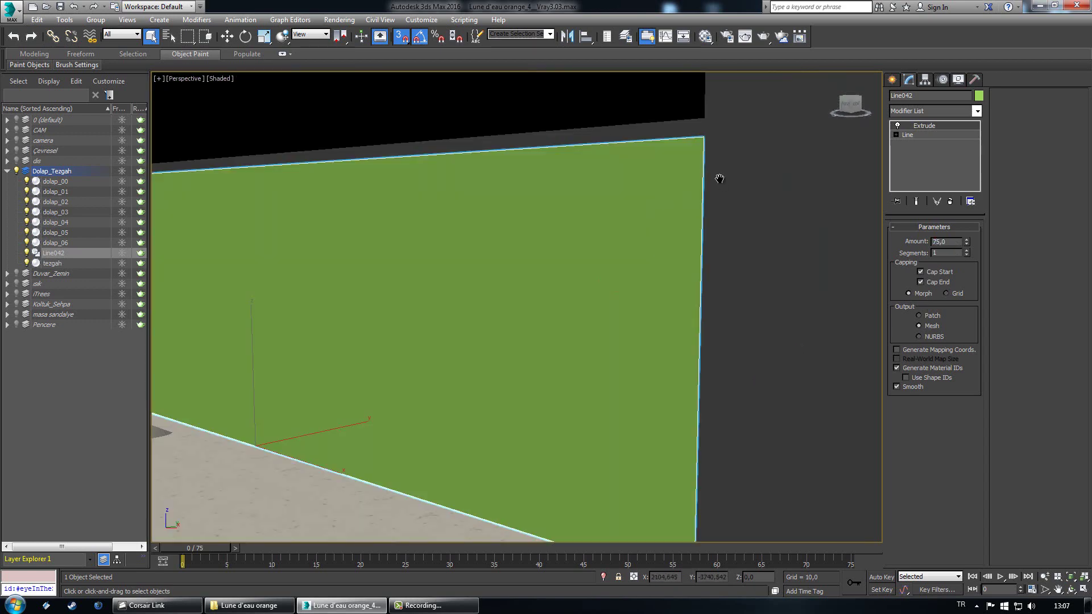
middle_drag(719, 178, 654, 284)
double_click(945, 241)
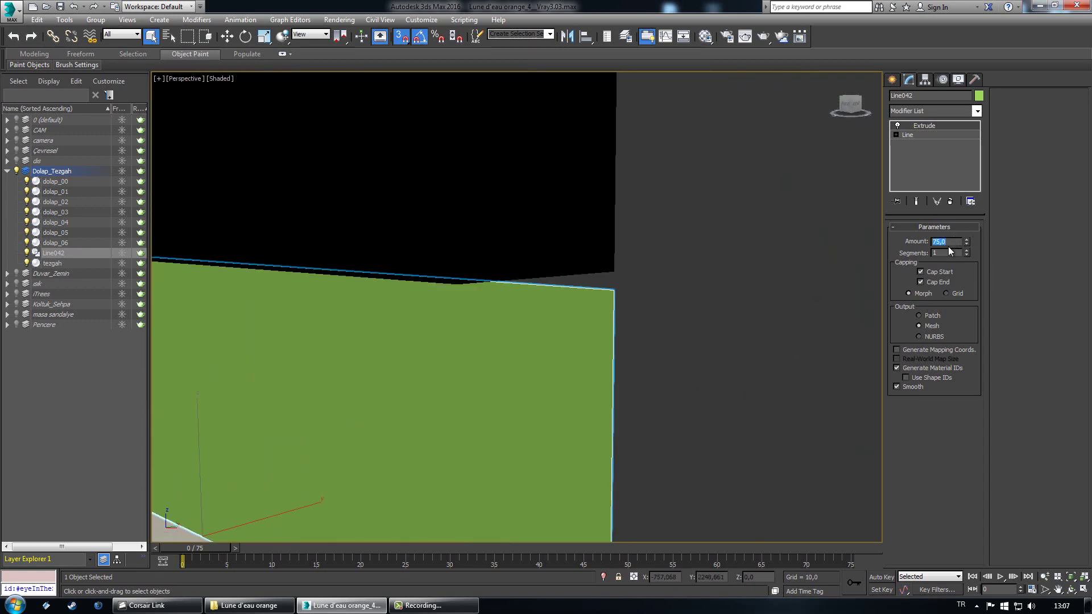
text(80)
key(Return)
alt+middle_drag(673, 396, 670, 383)
double_click(958, 241)
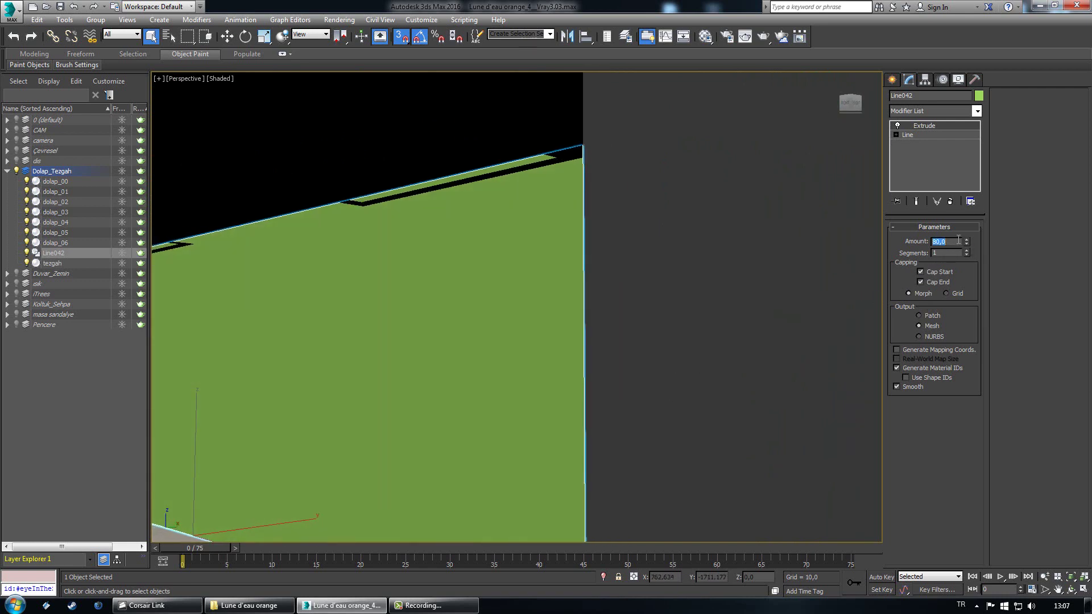
text(75)
key(Return)
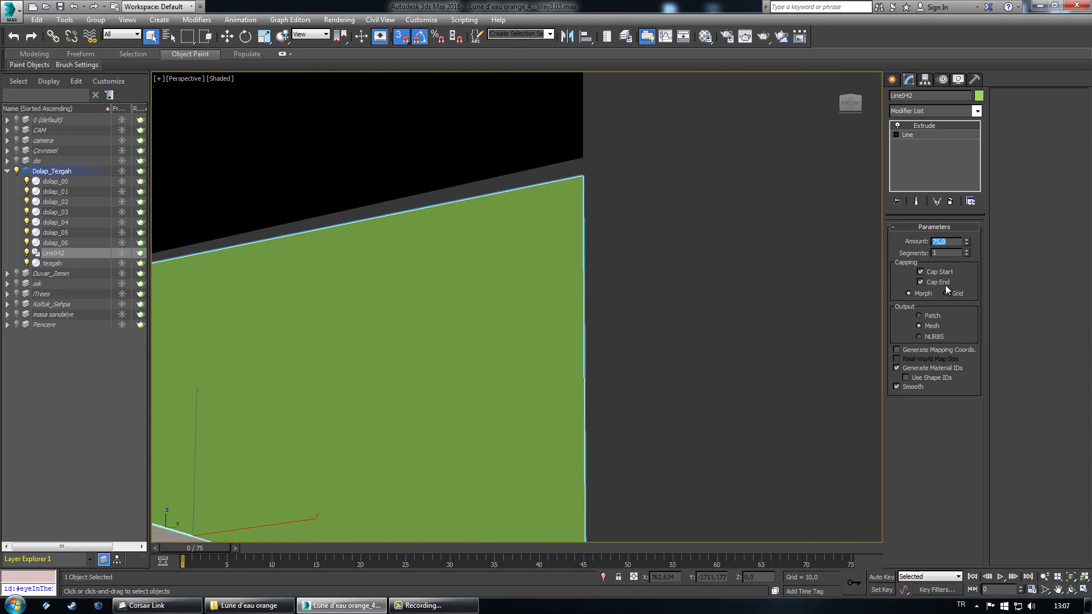
Step: Try an extrusion amount of 77, and set it to 78 to fit the backsplash under the upper cabinets
text(77)
key(Return)
text(77)
key(Return)
text(78)
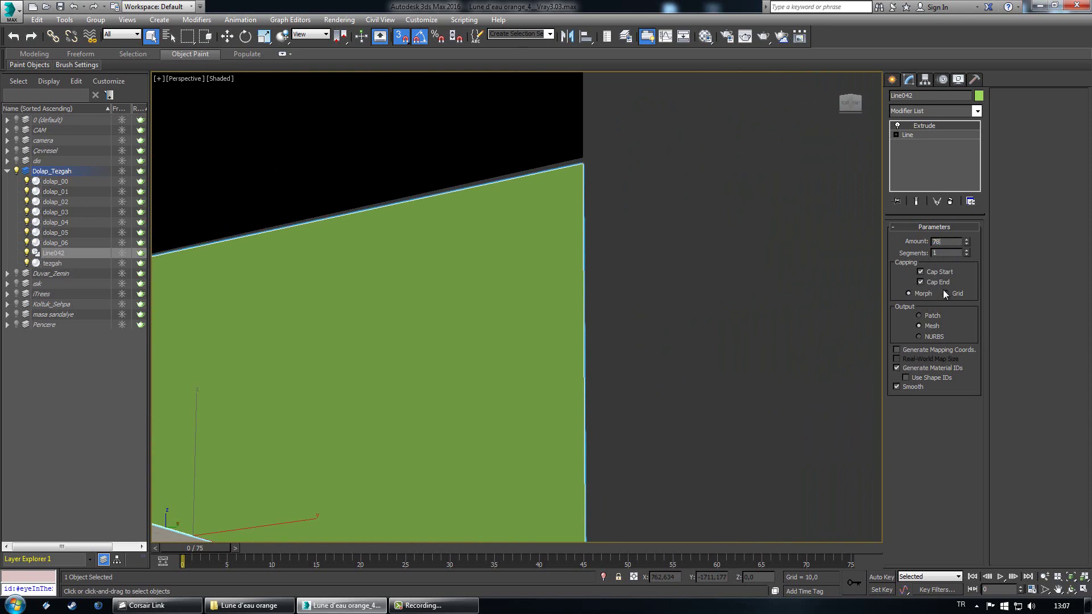
key(Return)
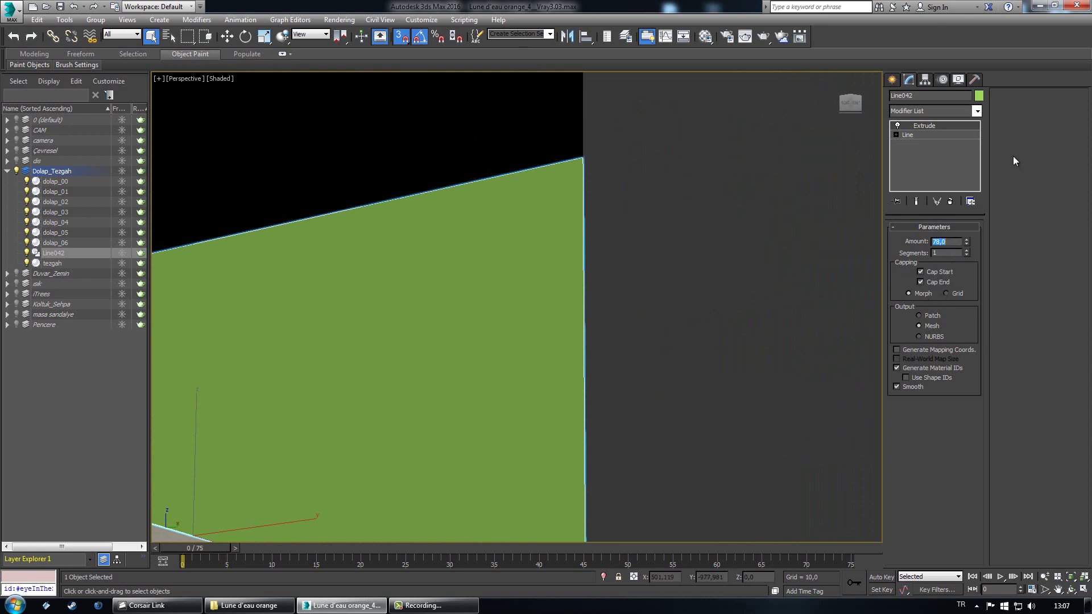
Step: Add an Edit Poly modifier to the backsplash panel and select its two upper corner vertices
click(939, 111)
key(e)
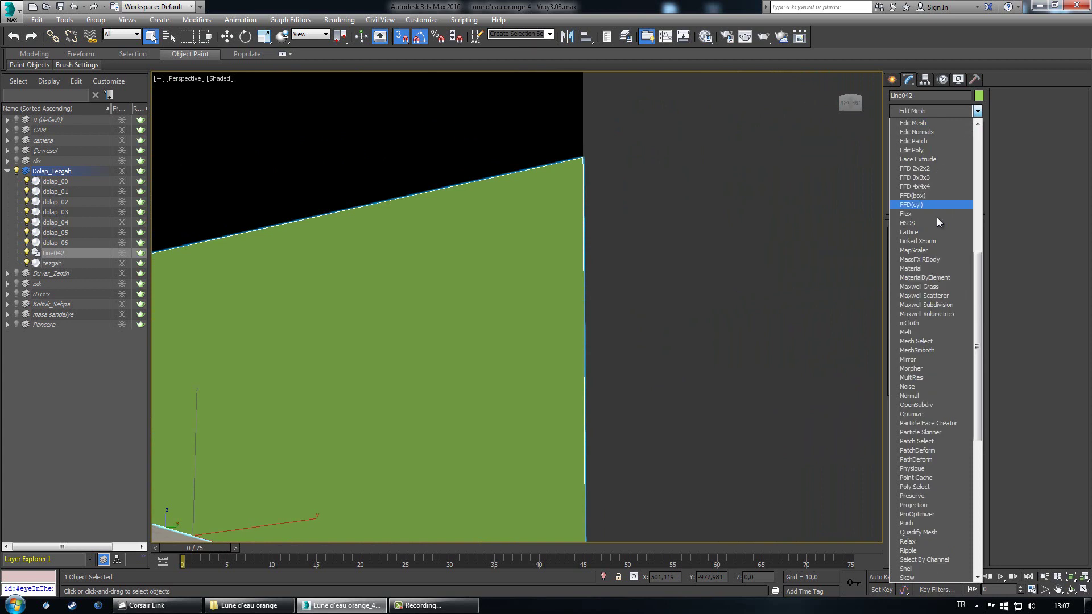
click(920, 150)
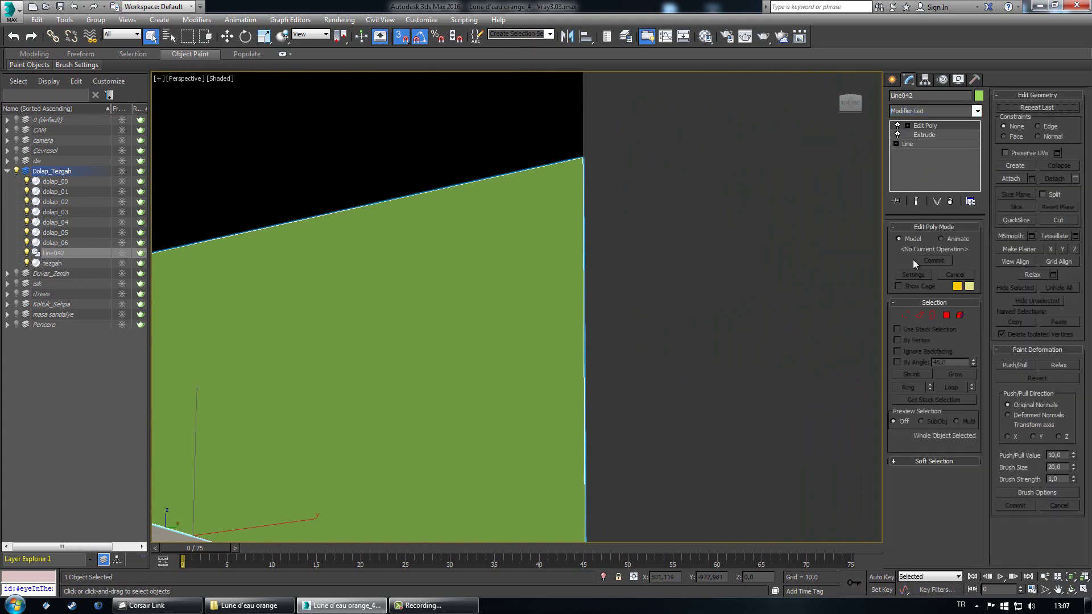
click(905, 317)
drag(534, 199, 529, 204)
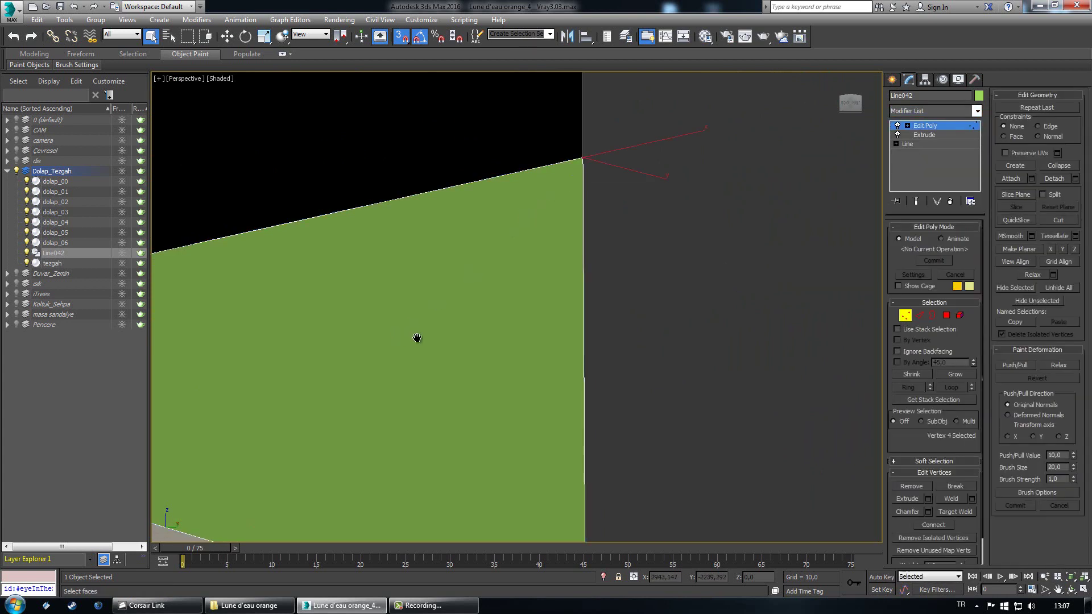
middle_drag(417, 339, 529, 358)
scroll(495, 341, down, 4)
ctrl+drag(468, 302, 558, 386)
middle_drag(574, 390, 398, 397)
scroll(401, 398, up, 3)
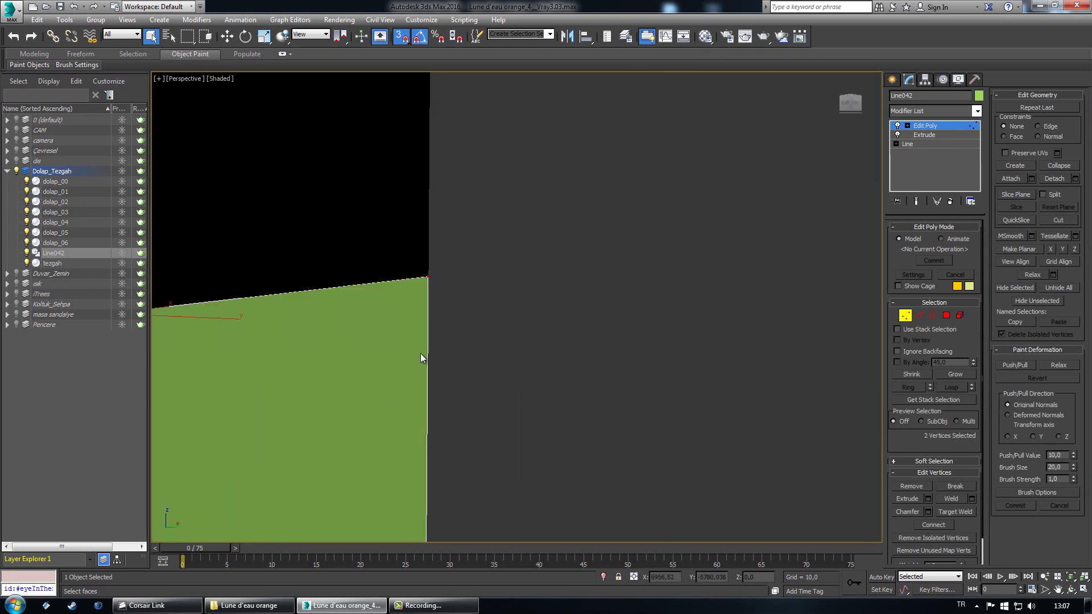
Step: Move the two selected vertices with vertex snap to align the panel's upper edge with the underside of the upper cabinets
key(w)
scroll(307, 346, up, 2)
key(s)
key(s)
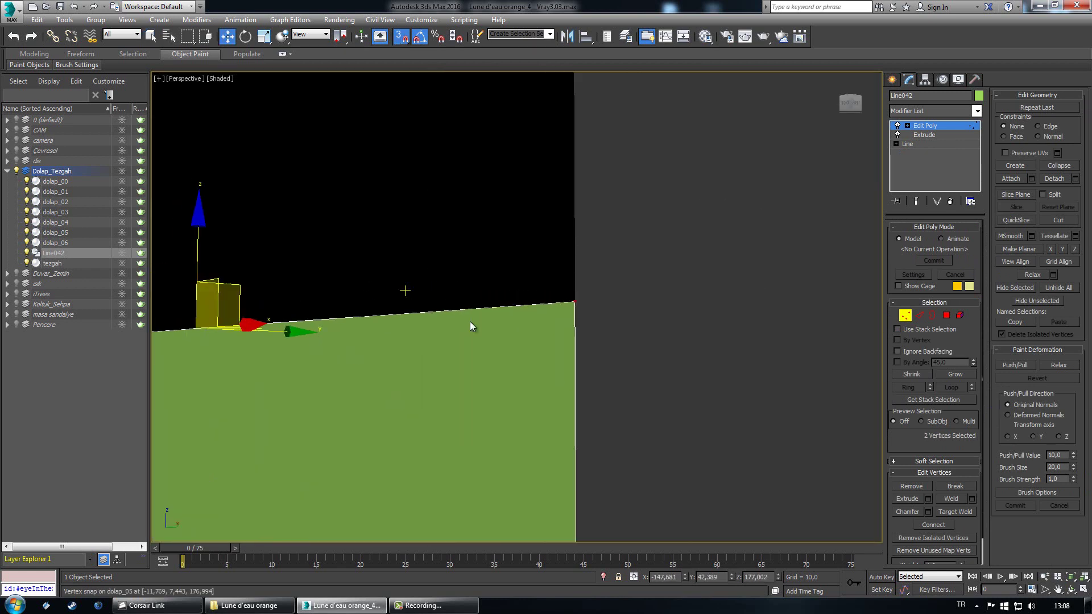
click(575, 310)
scroll(682, 363, down, 4)
drag(775, 402, 172, 271)
scroll(689, 337, up, 5)
scroll(528, 353, down, 1)
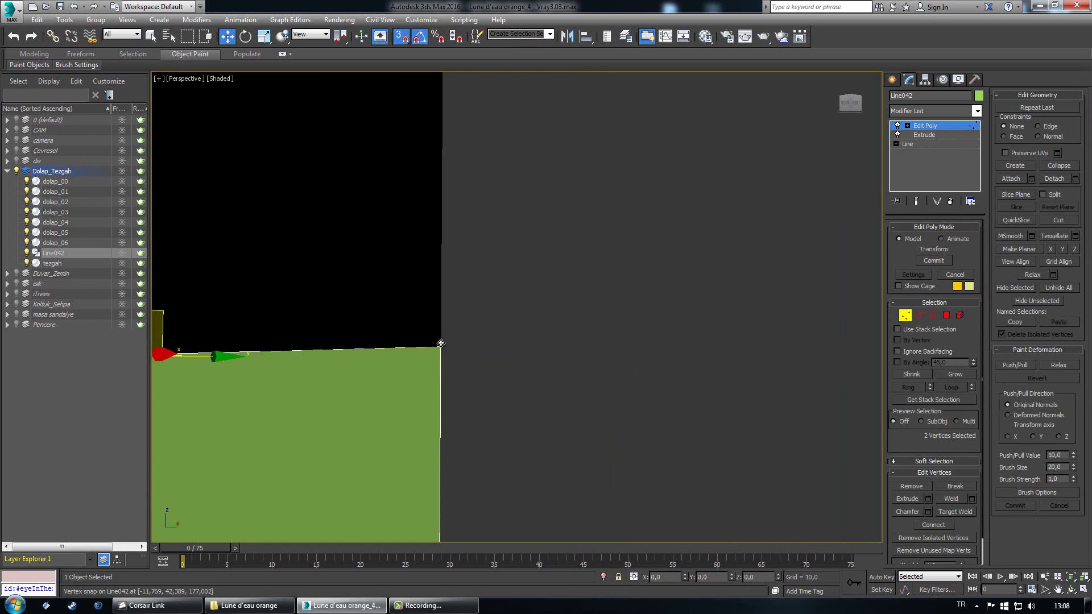
click(534, 390)
Step: Leave vertex editing and move the whole backsplash panel by an offset of -0,5 along world Y
scroll(534, 455, down, 5)
alt+middle_drag(533, 501, 612, 515)
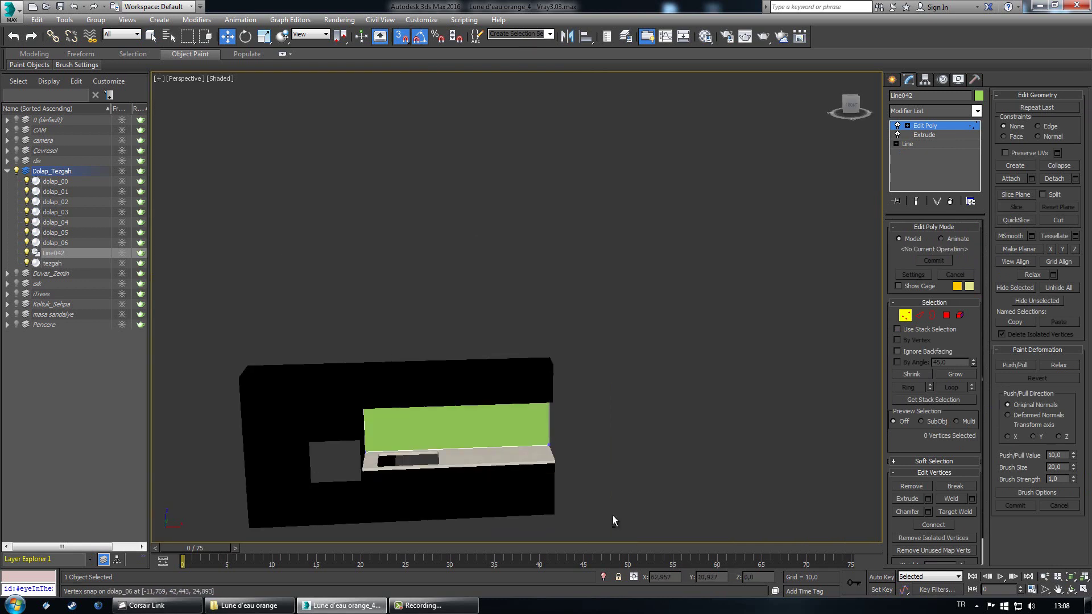
middle_drag(504, 465, 564, 382)
scroll(564, 383, up, 5)
alt+middle_drag(698, 379, 535, 398)
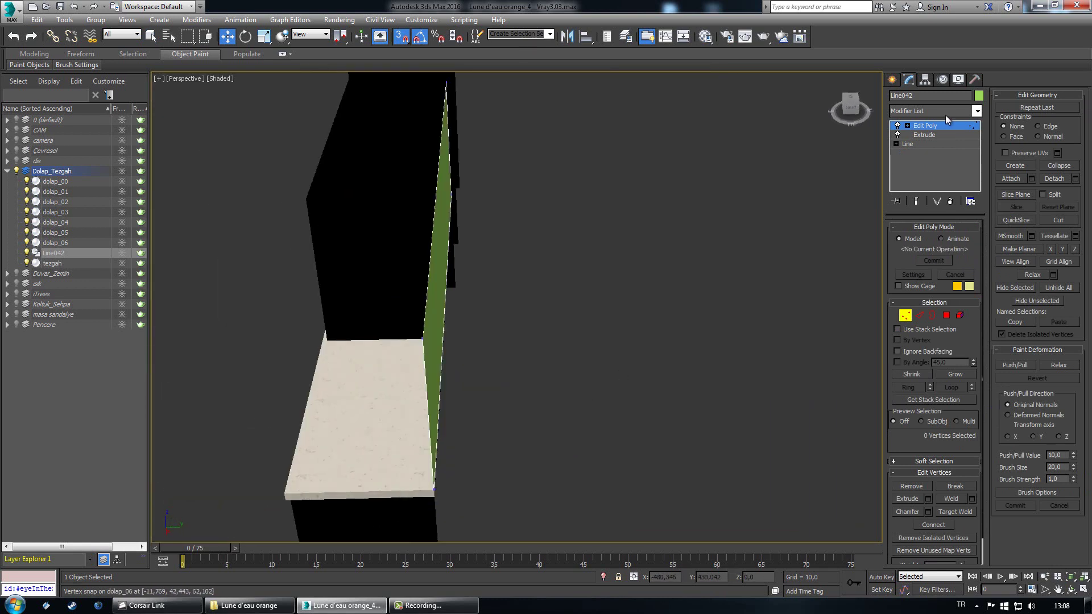
click(942, 127)
click(609, 341)
click(438, 319)
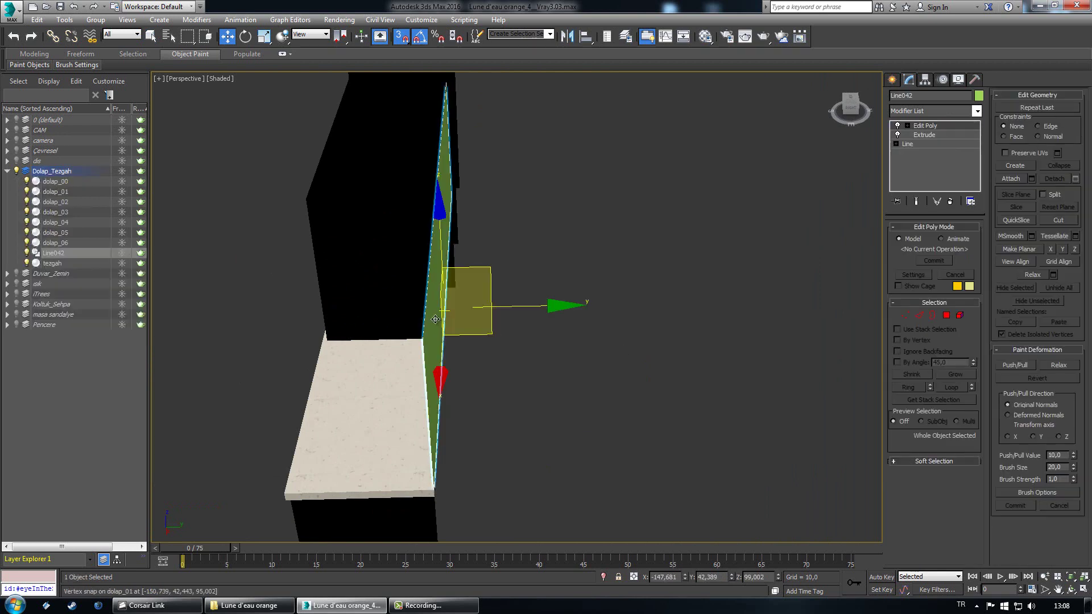
right_click(225, 37)
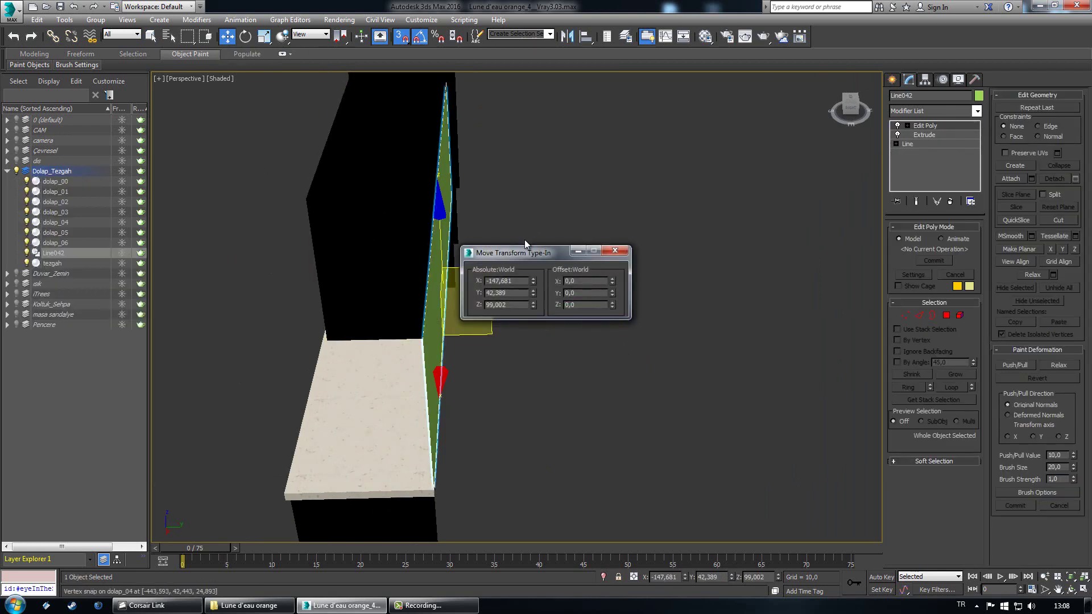
drag(519, 253, 681, 251)
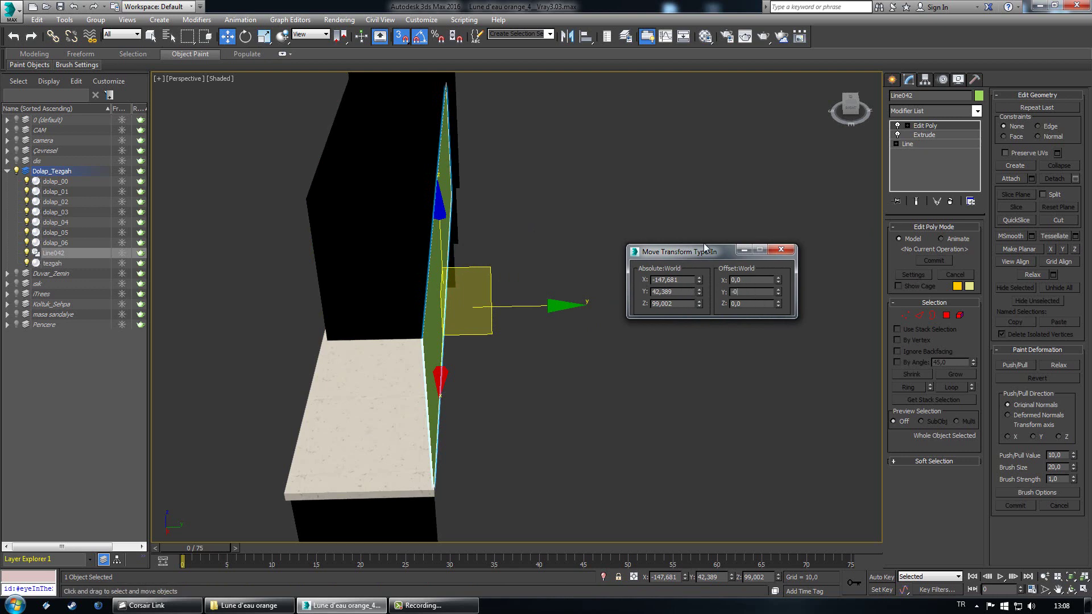
key(Return)
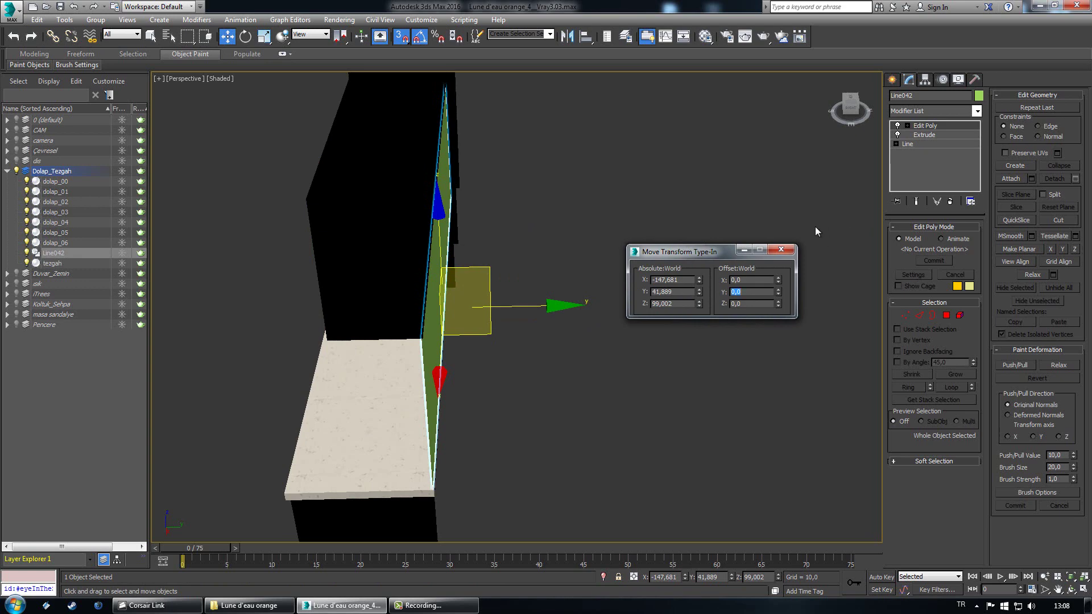
click(782, 249)
Step: Select the backsplash panel's two long horizontal edges, at its top and bottom, for edge editing
alt+middle_drag(317, 491, 601, 243)
click(602, 243)
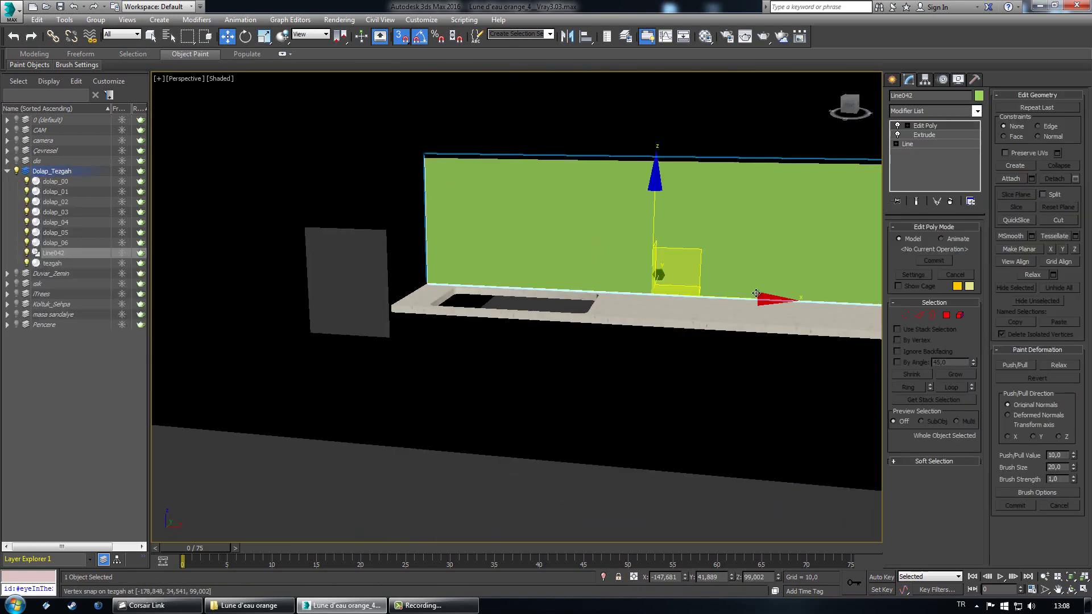
key(z)
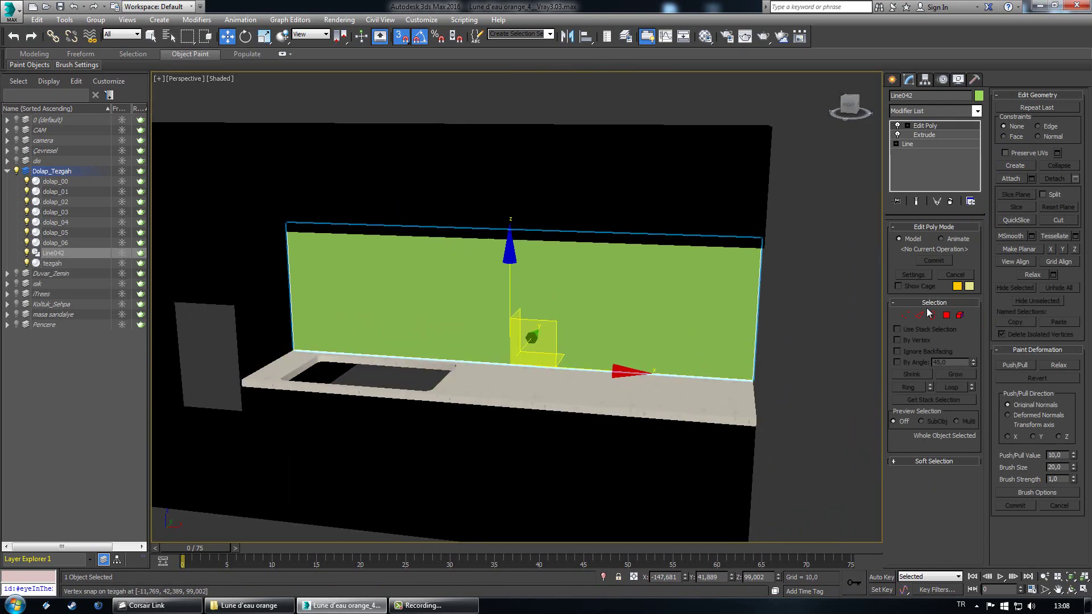
click(918, 314)
key(F3)
drag(564, 471, 509, 143)
key(F3)
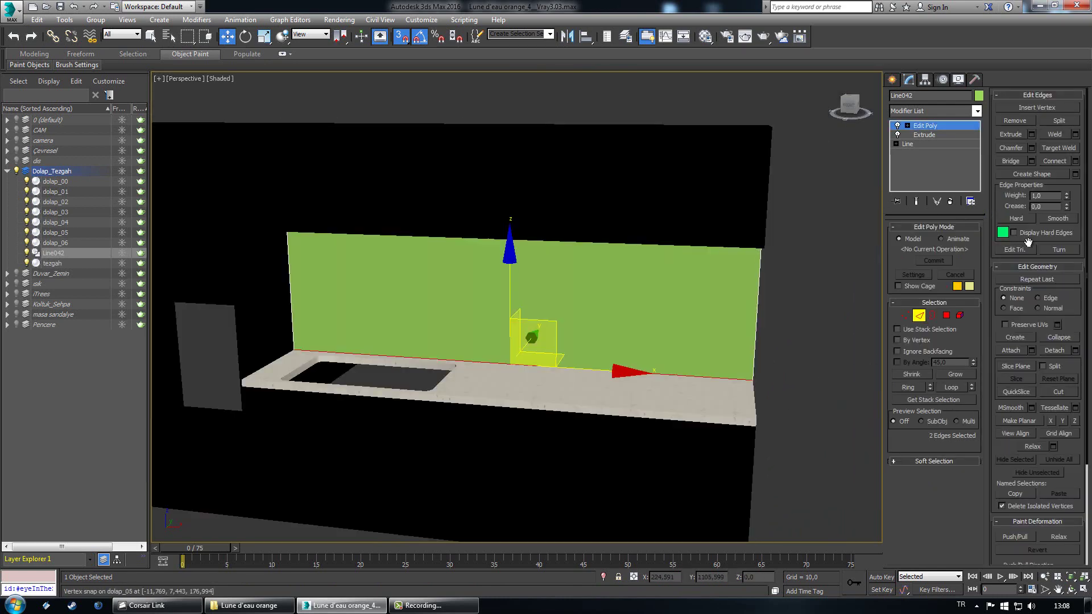
Step: Connect the two selected edges with 3 segments and leave edge editing on the backsplash panel
click(1074, 161)
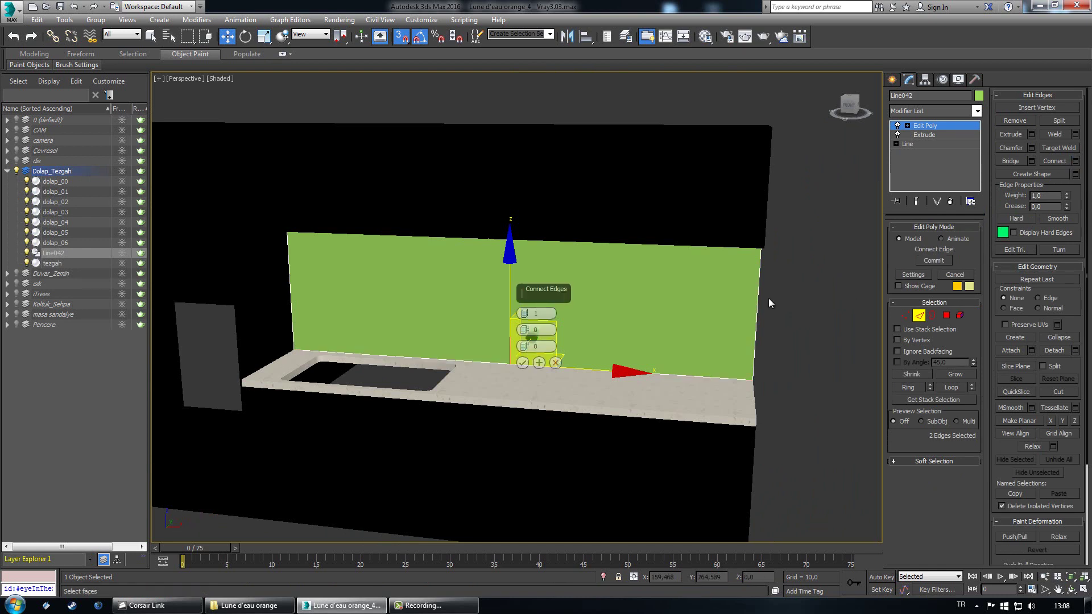
click(523, 310)
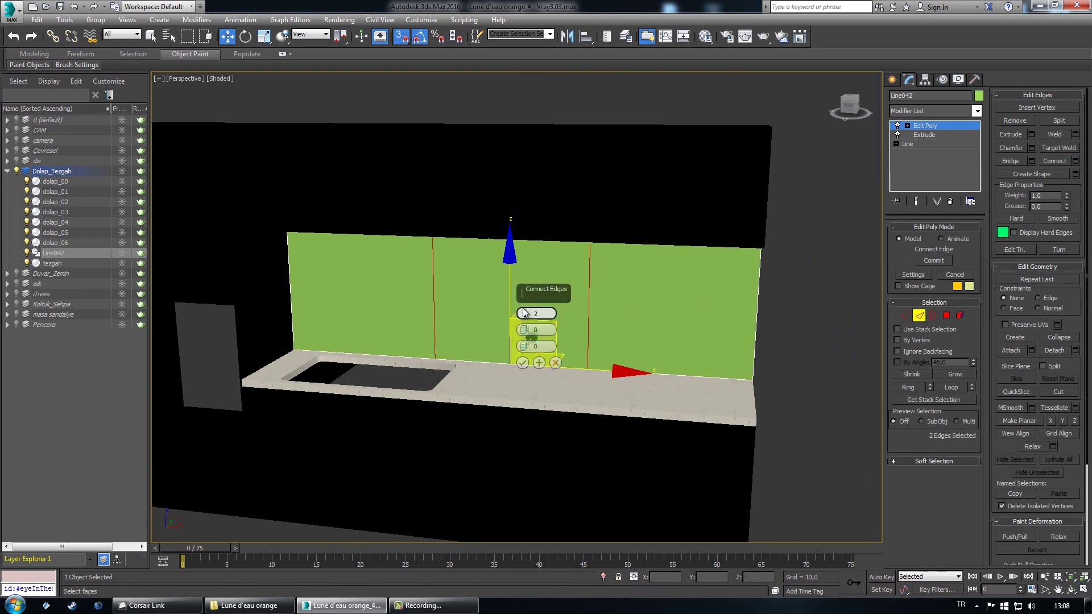
click(523, 310)
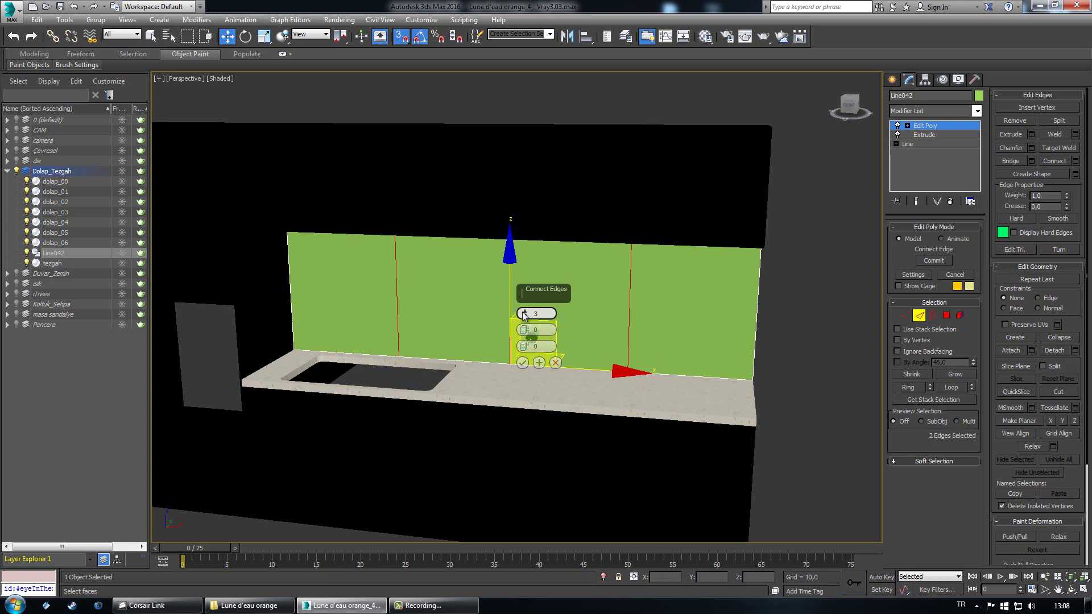
click(522, 364)
click(804, 300)
click(951, 125)
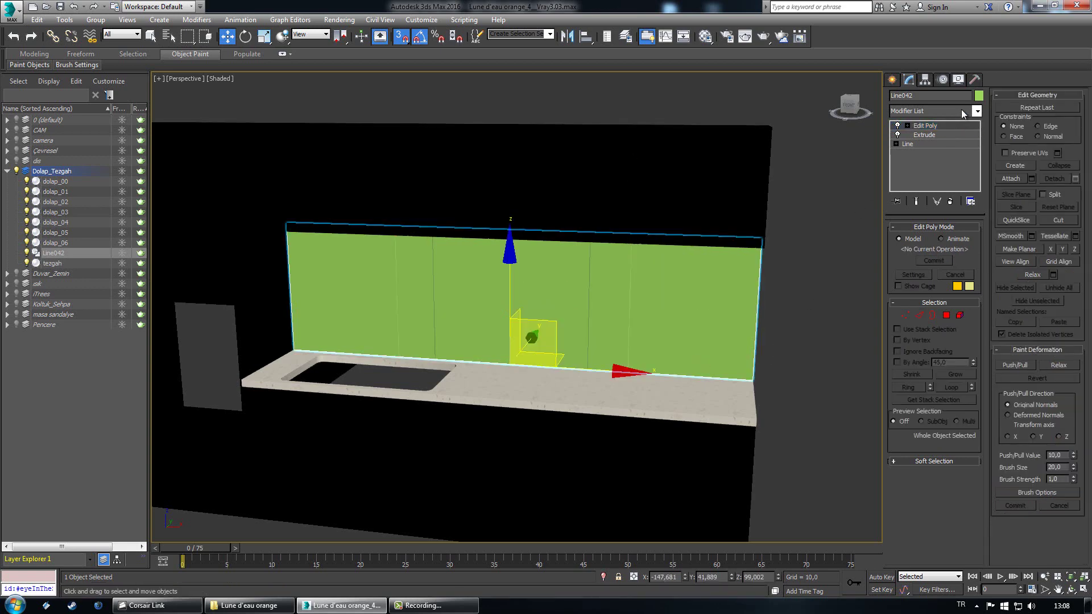
Step: Add a Tessellate modifier to the backsplash panel, using the Edge method with tension 0,0
click(961, 110)
scroll(941, 366, down, 10)
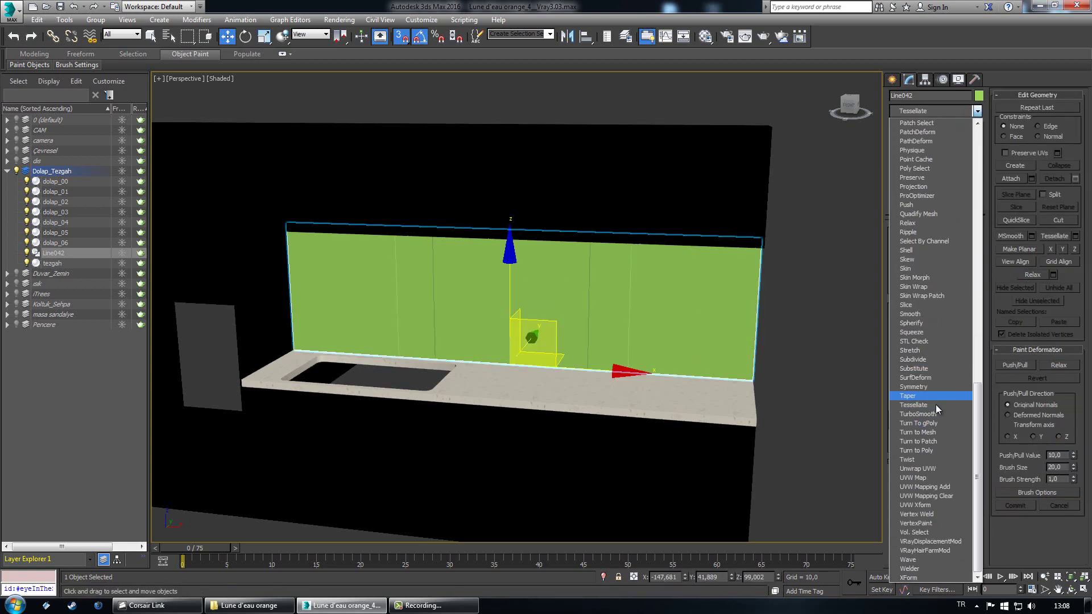
click(936, 405)
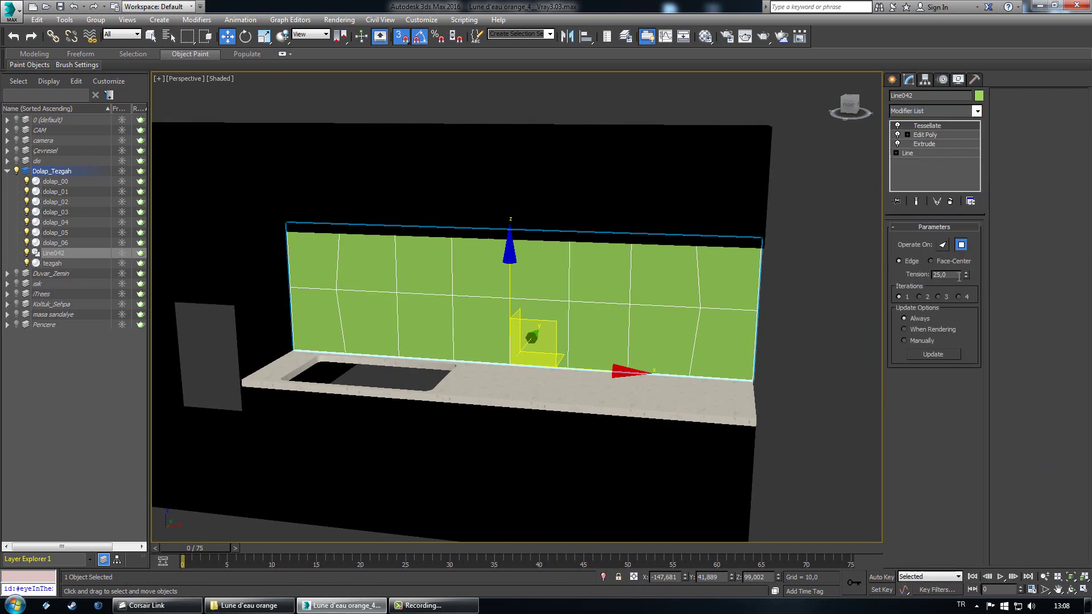
click(931, 261)
click(899, 261)
right_click(967, 275)
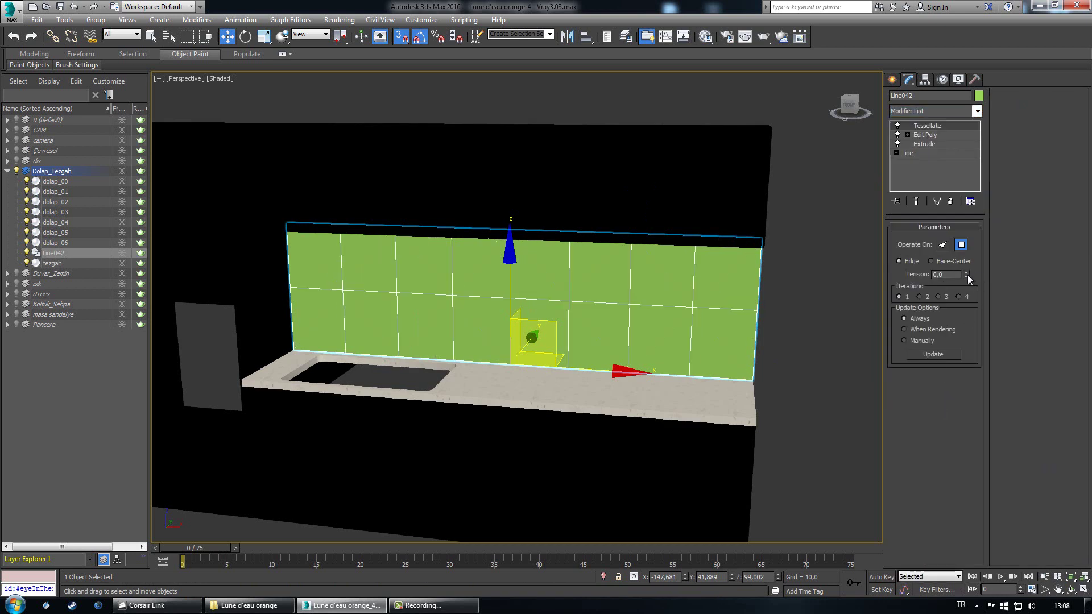
Step: Try 2 tessellation iterations, set them to 3, and deselect the backsplash panel
click(923, 295)
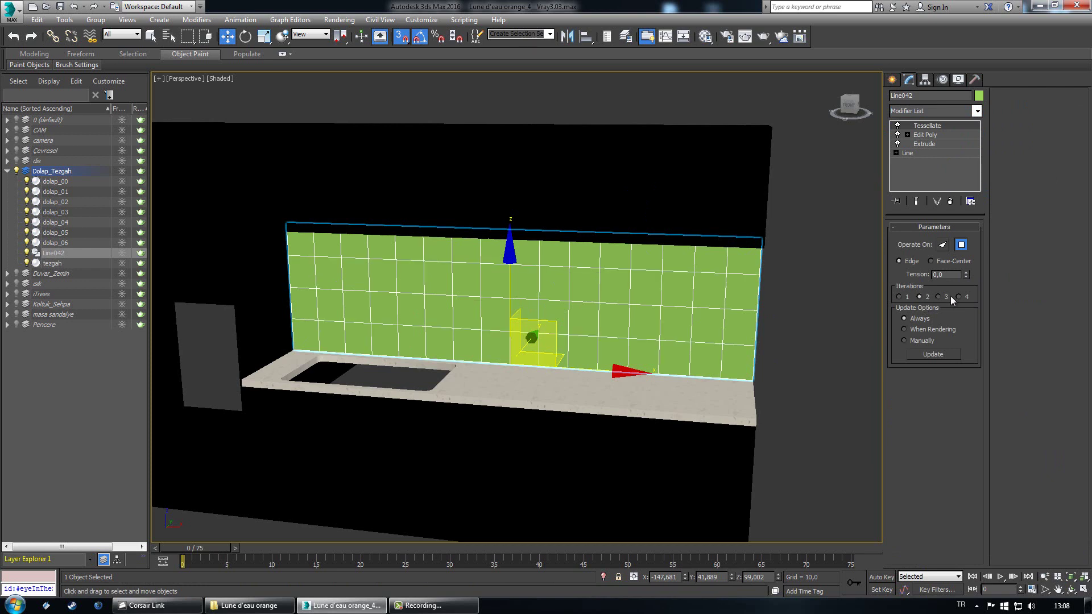
click(938, 297)
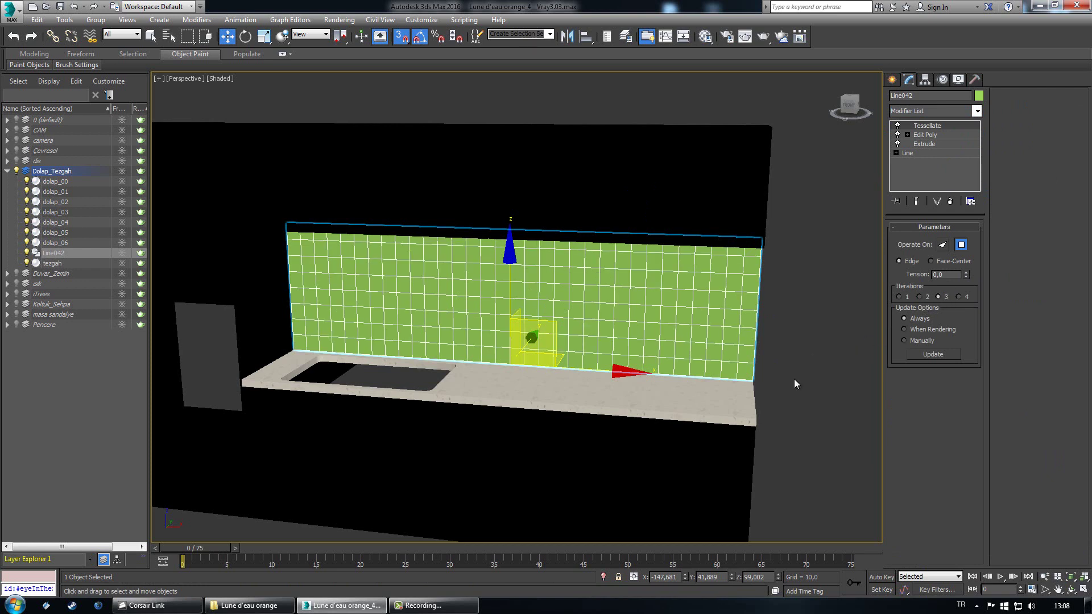
click(807, 415)
alt+middle_drag(442, 360, 568, 271)
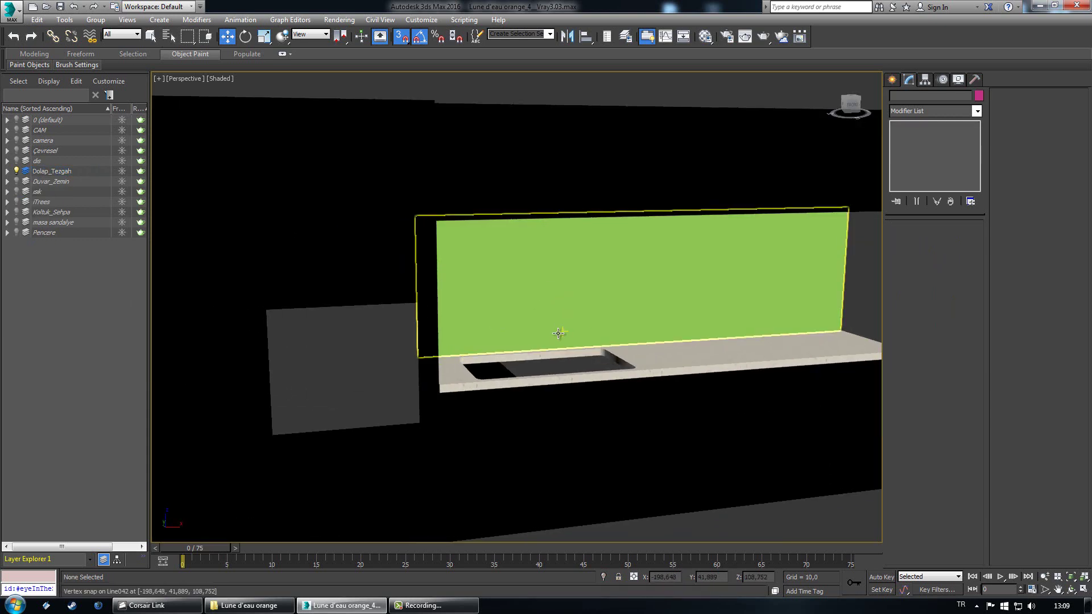
Step: Select the backsplash panel and reset all the Material Editor slots
click(605, 299)
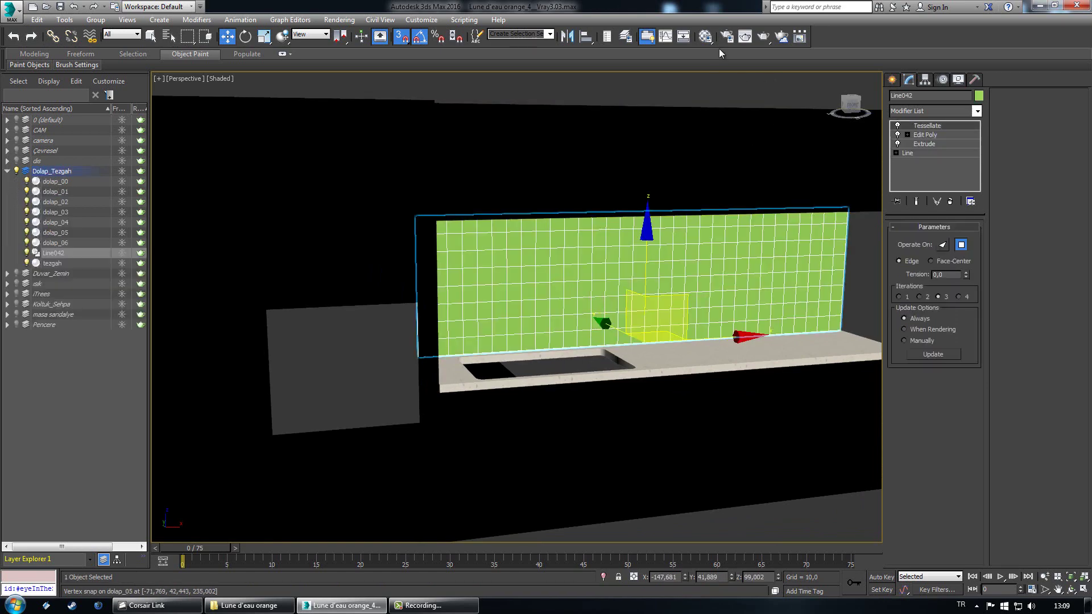
click(705, 36)
click(789, 131)
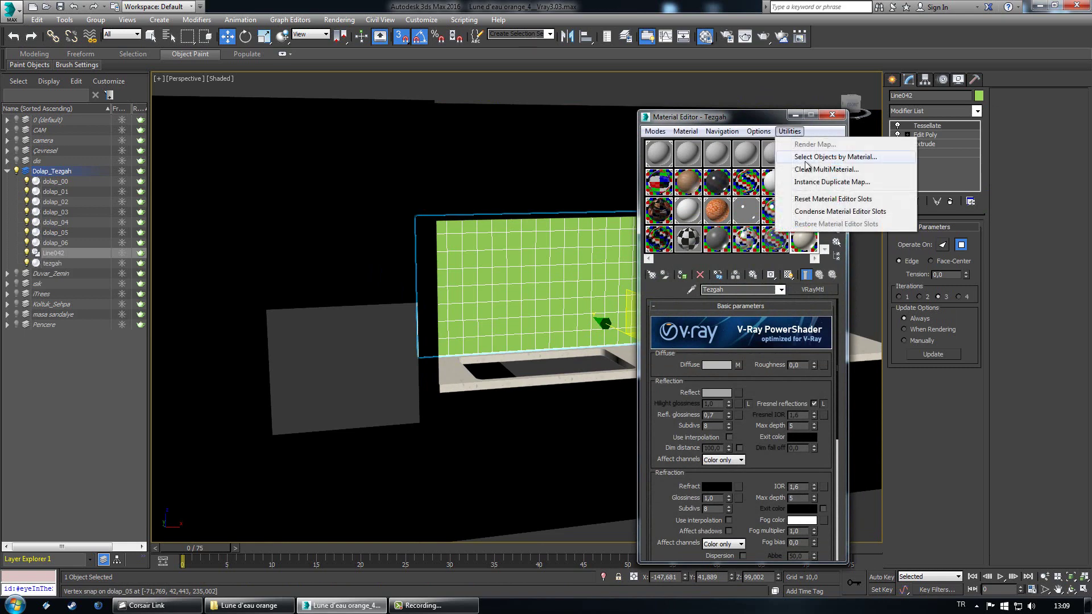
click(829, 200)
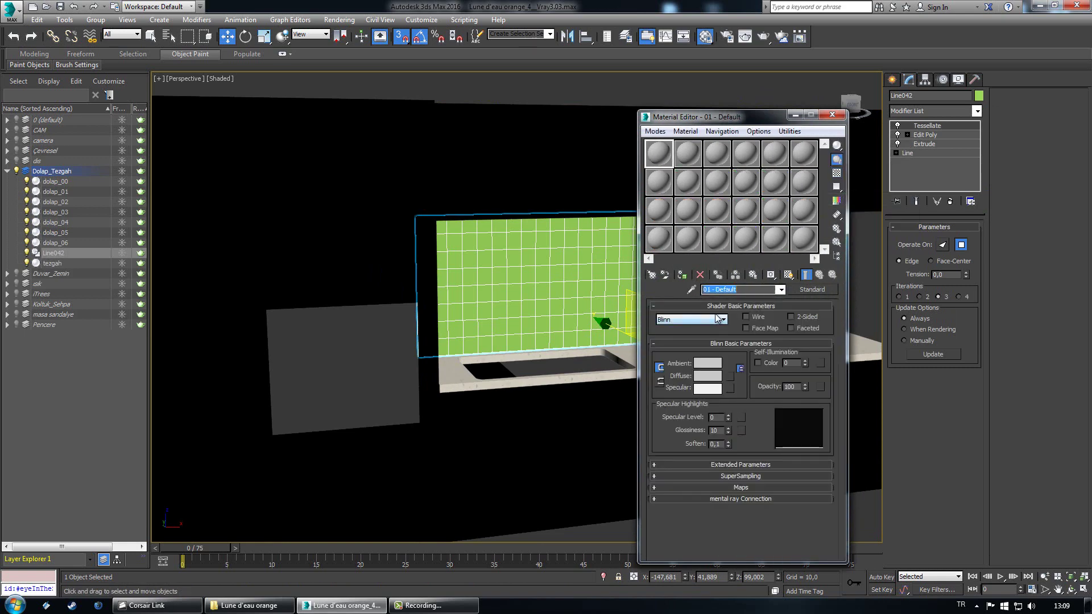
Step: Name the first material Seramik, change its type to VRayMtl, and assign it to the backsplash panel
text(SEr)
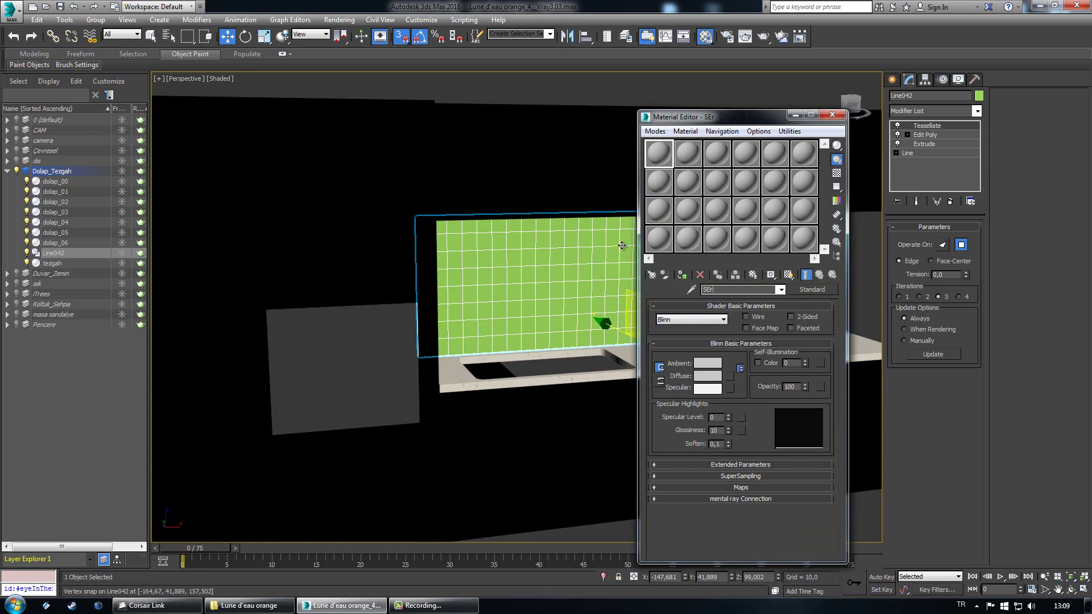
text(ramik)
click(807, 287)
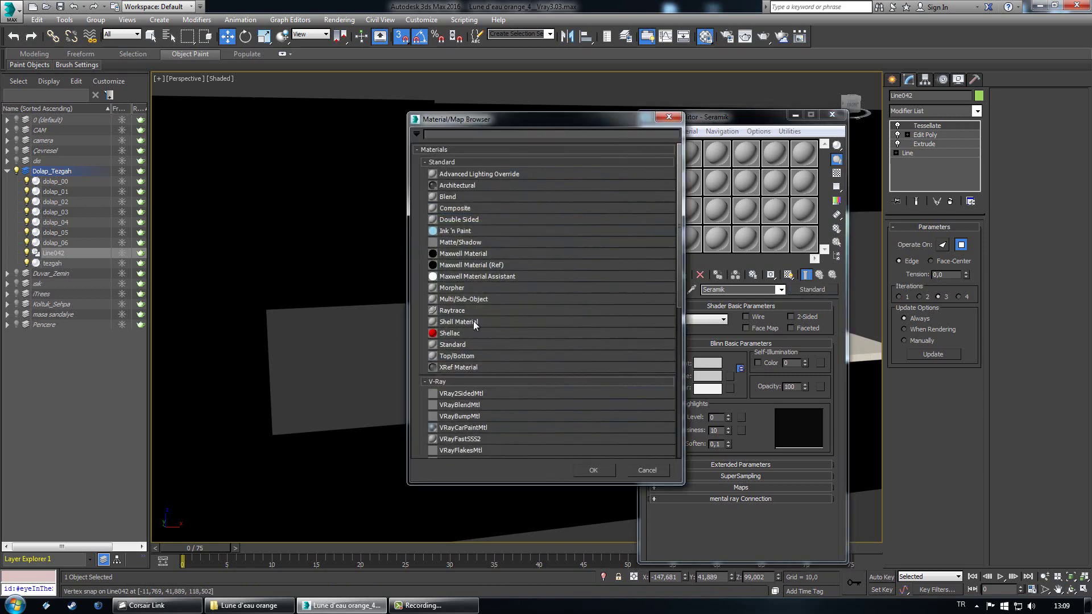
scroll(494, 380, down, 2)
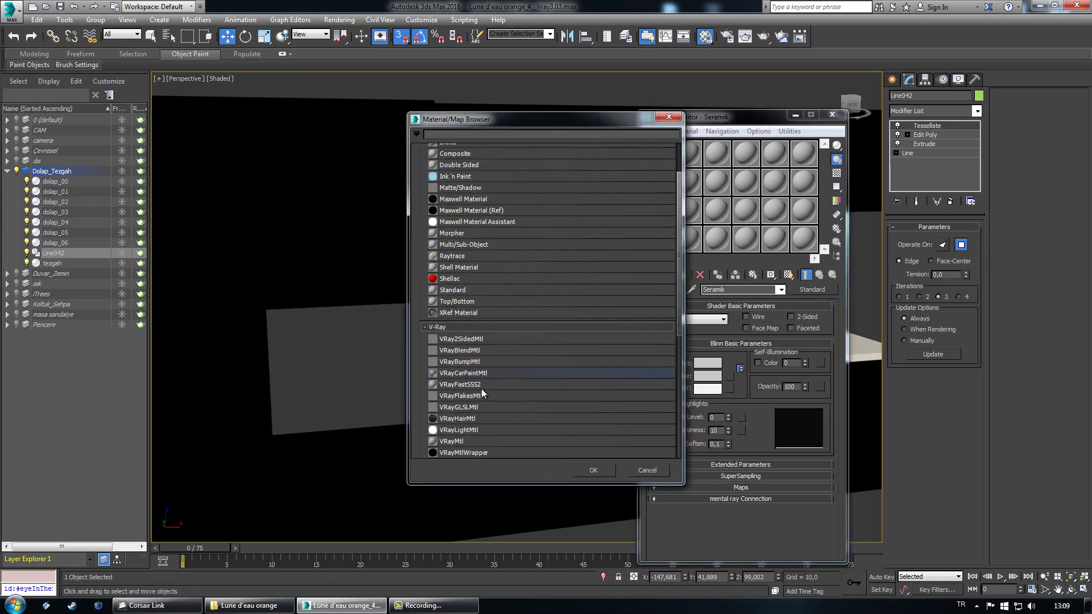
double_click(466, 438)
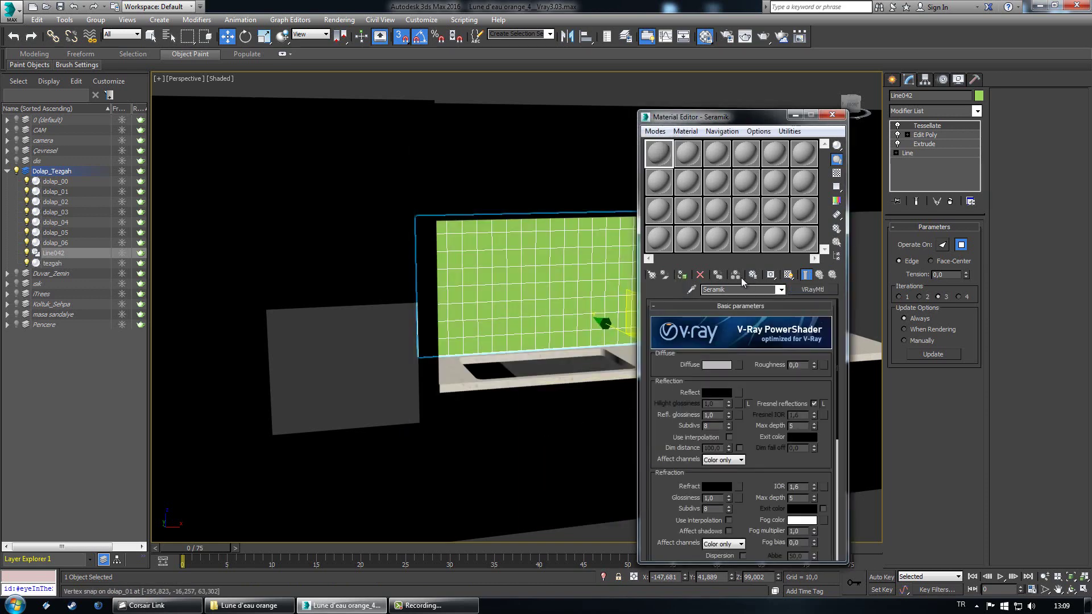
click(682, 275)
Step: Load the Mosaic2 image as a bitmap in the Seramik material's diffuse slot and return to the material level
click(731, 363)
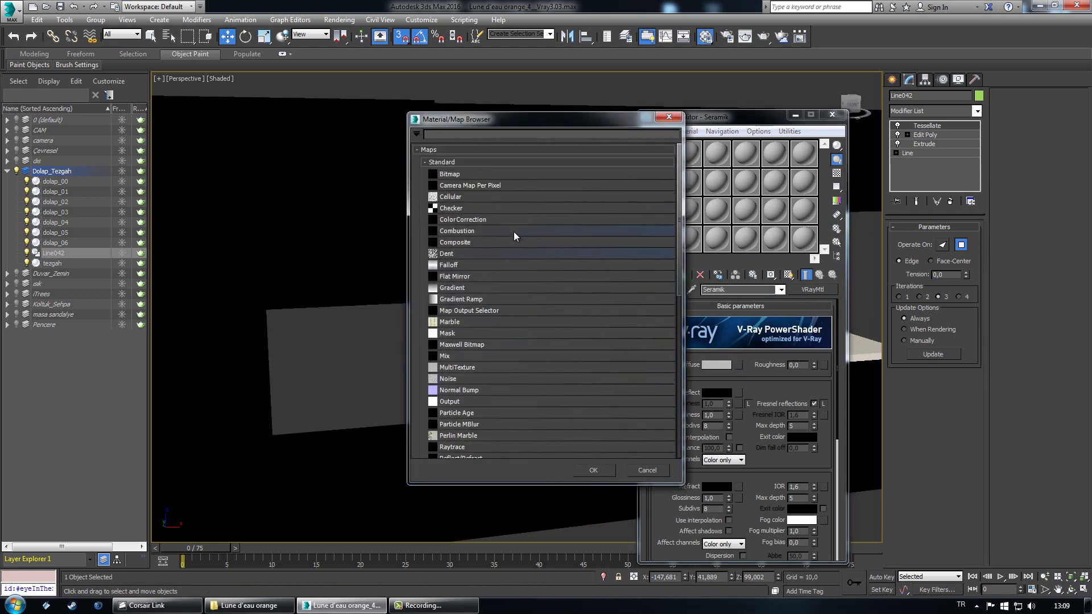
double_click(449, 174)
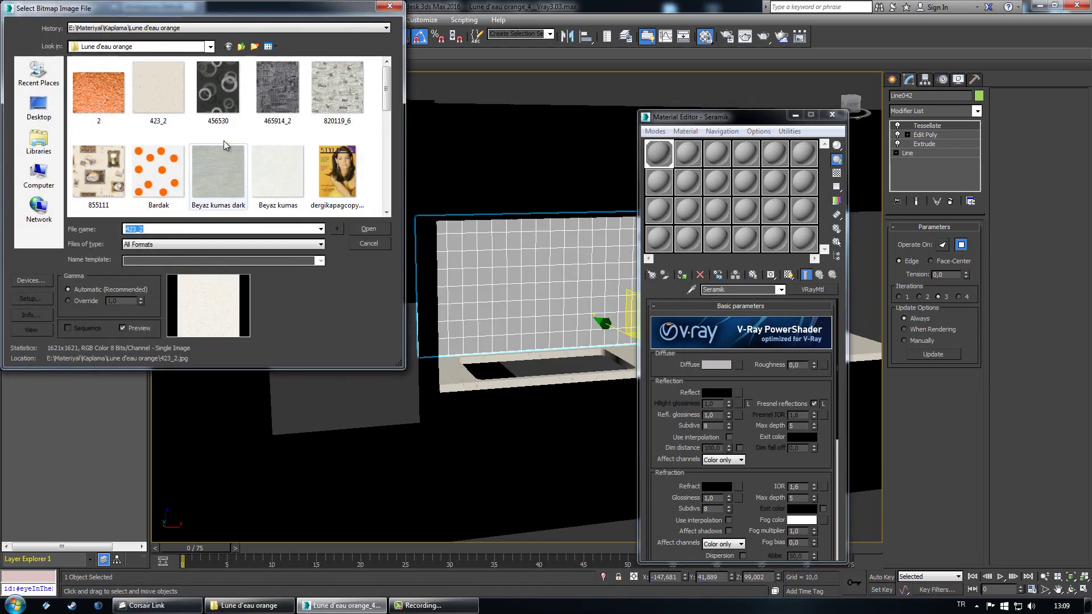
scroll(221, 162, down, 5)
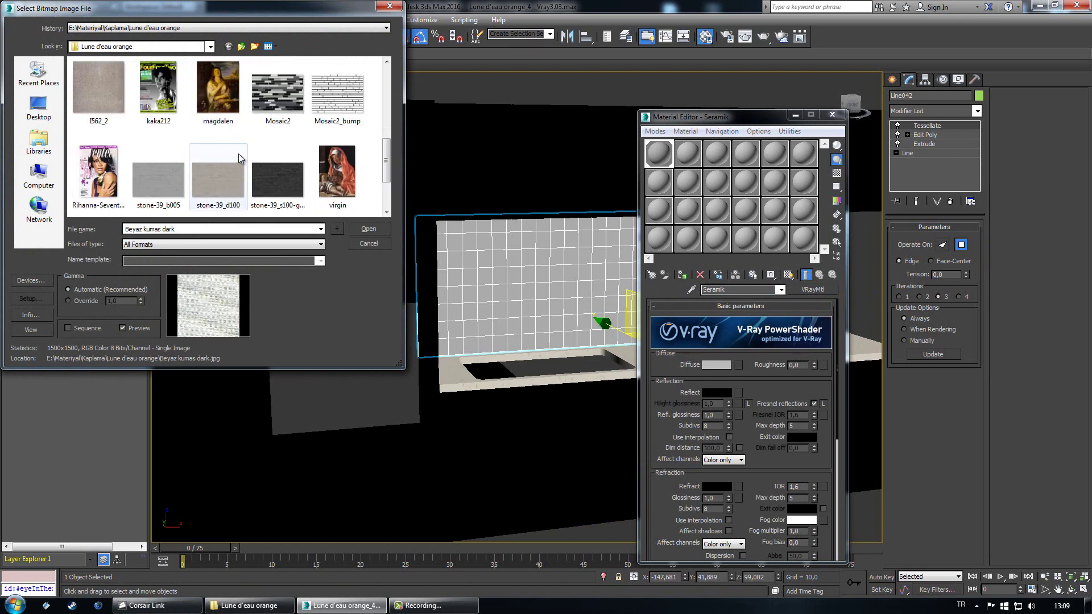
click(266, 120)
double_click(267, 121)
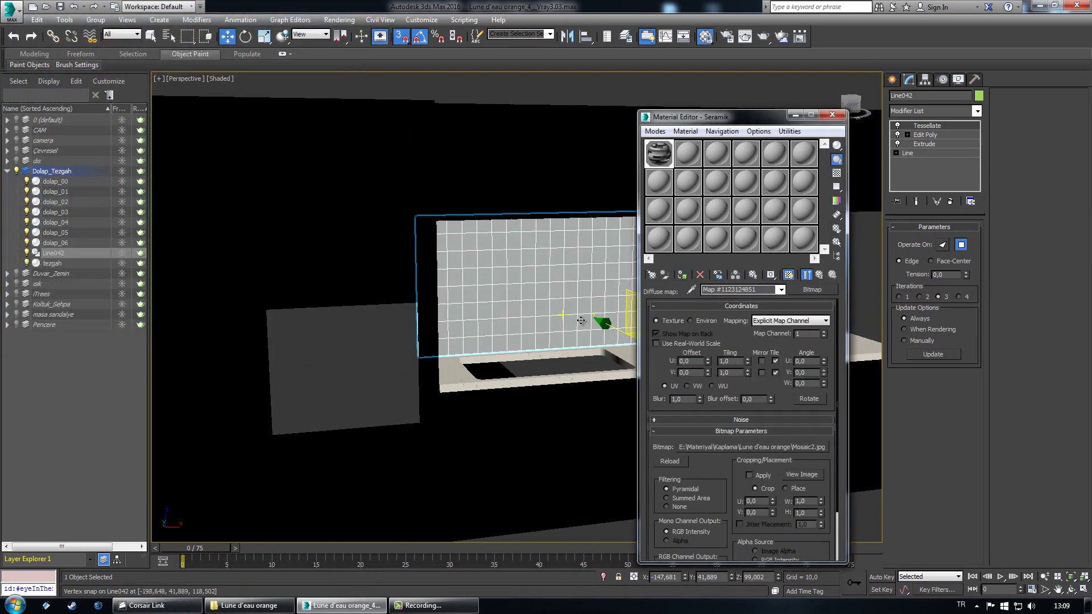
middle_drag(579, 319, 571, 365)
click(805, 276)
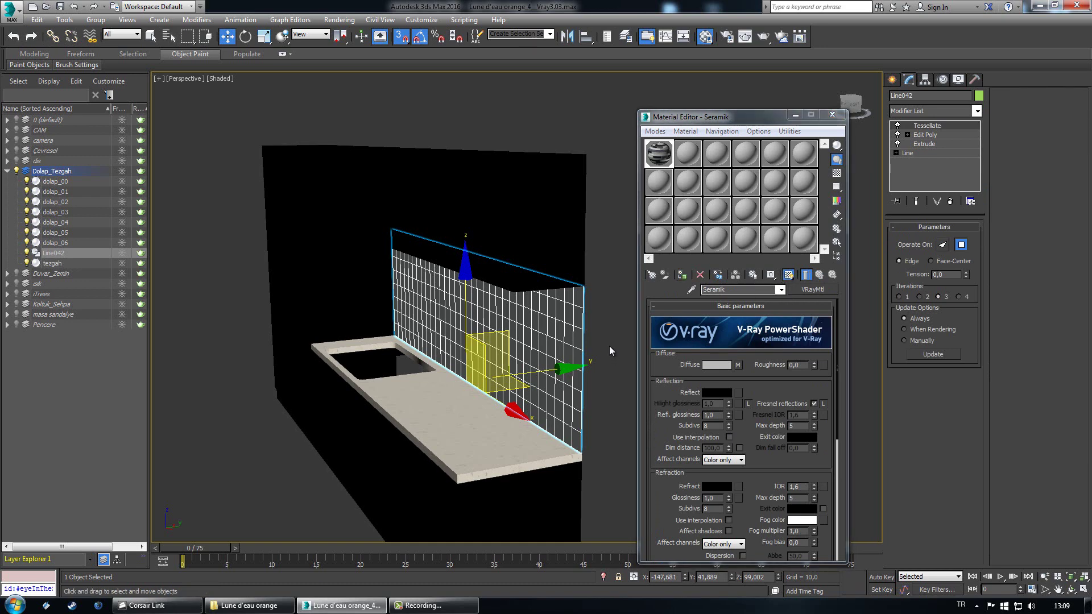
Step: Add a UVW Map modifier with Box mapping to the backsplash panel and fit the mapping to it
scroll(609, 346, up, 4)
click(948, 112)
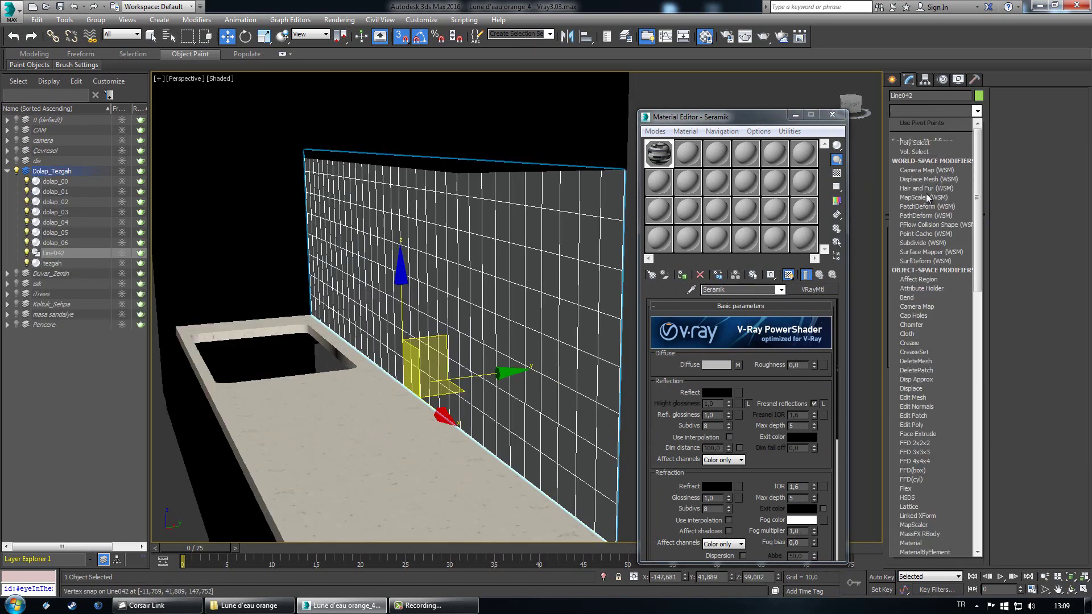
scroll(926, 193, down, 15)
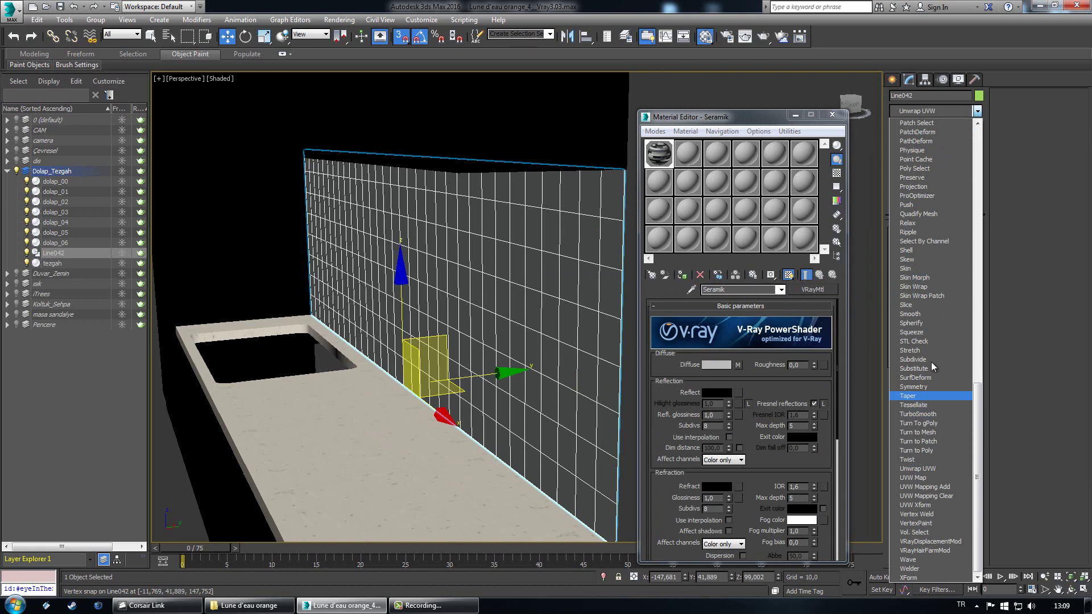
click(921, 481)
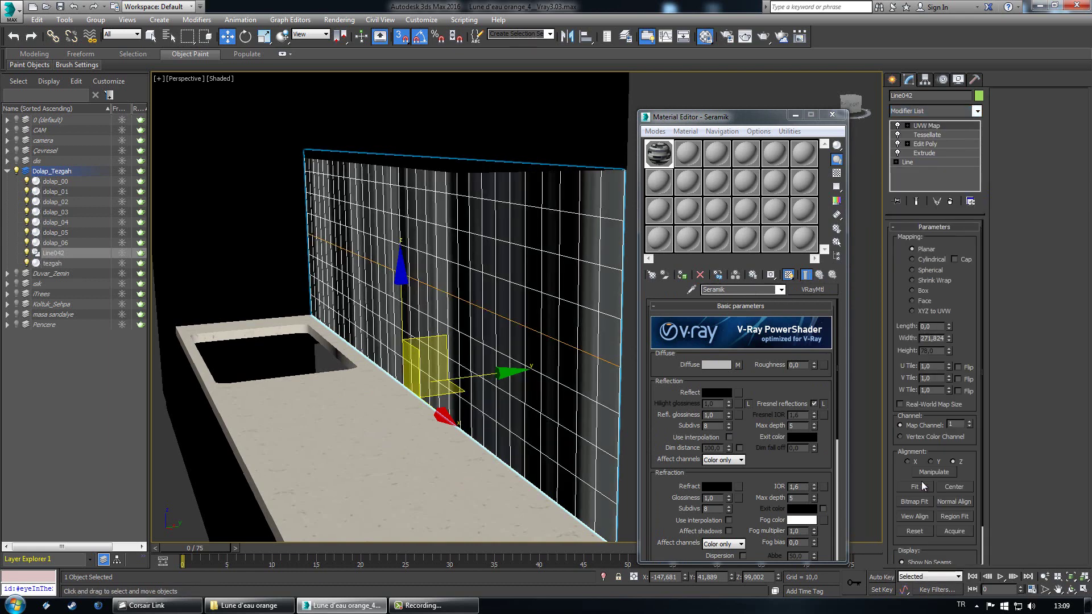
click(913, 291)
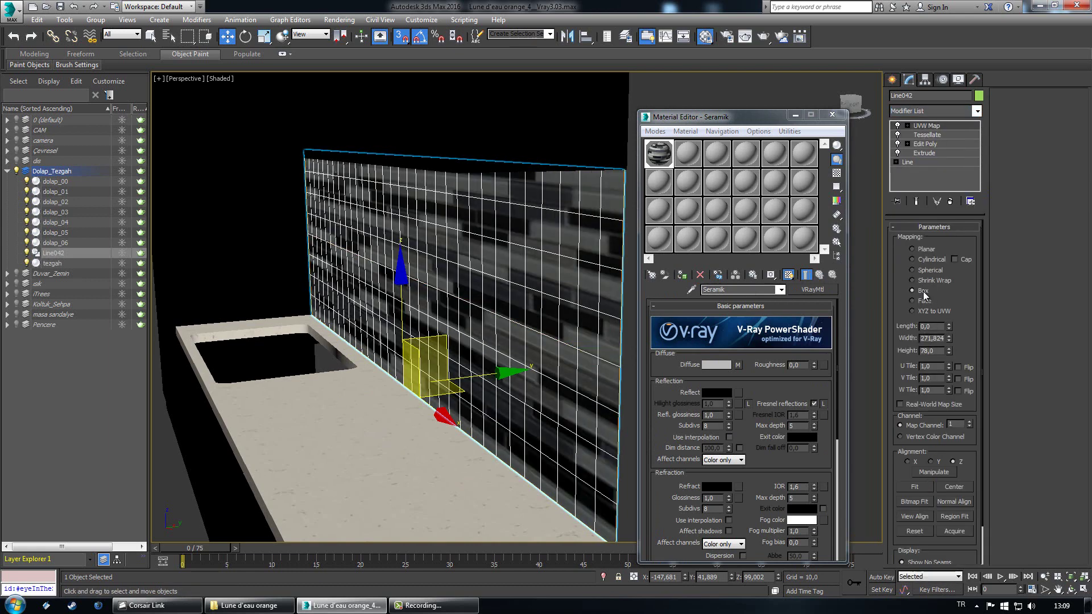
click(925, 485)
click(850, 103)
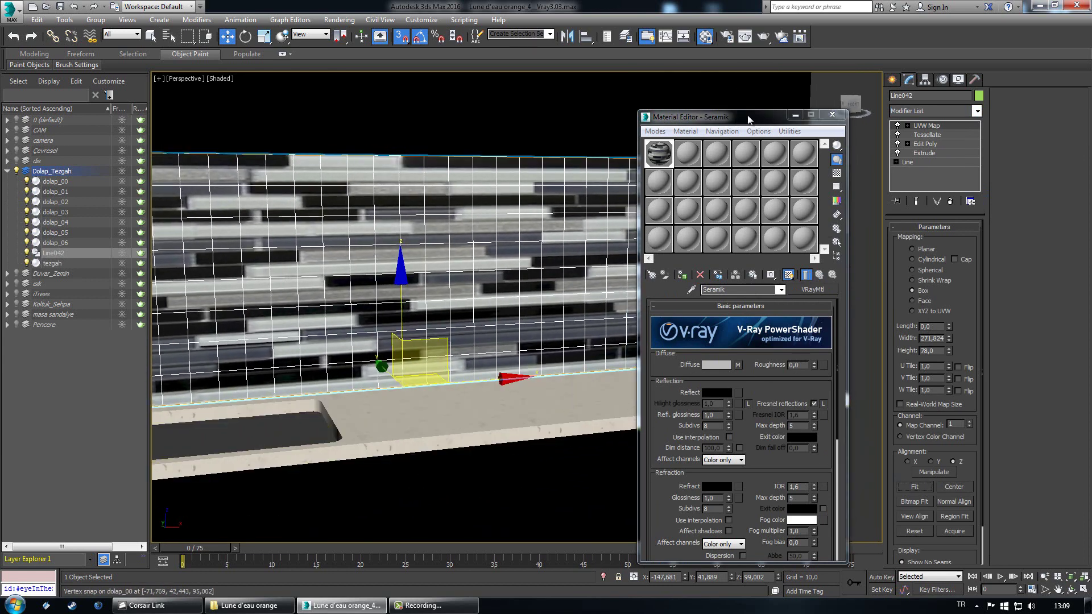
Step: Move the Material Editor window aside, try a UVW mapping width of 50, and set the width to 100
drag(748, 118, 783, 99)
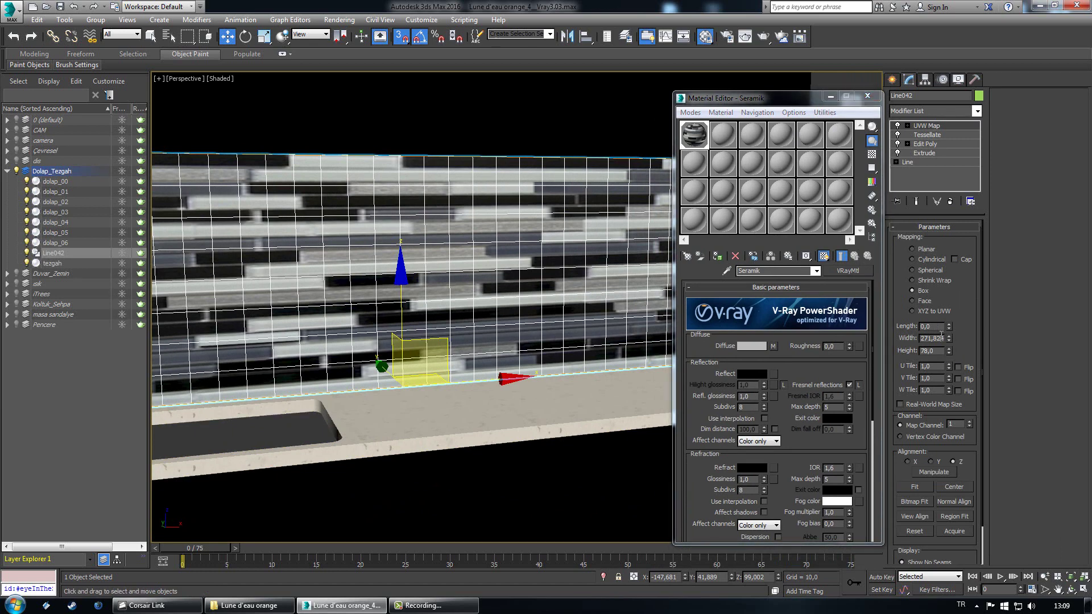
key(Tab)
text(100)
key(Return)
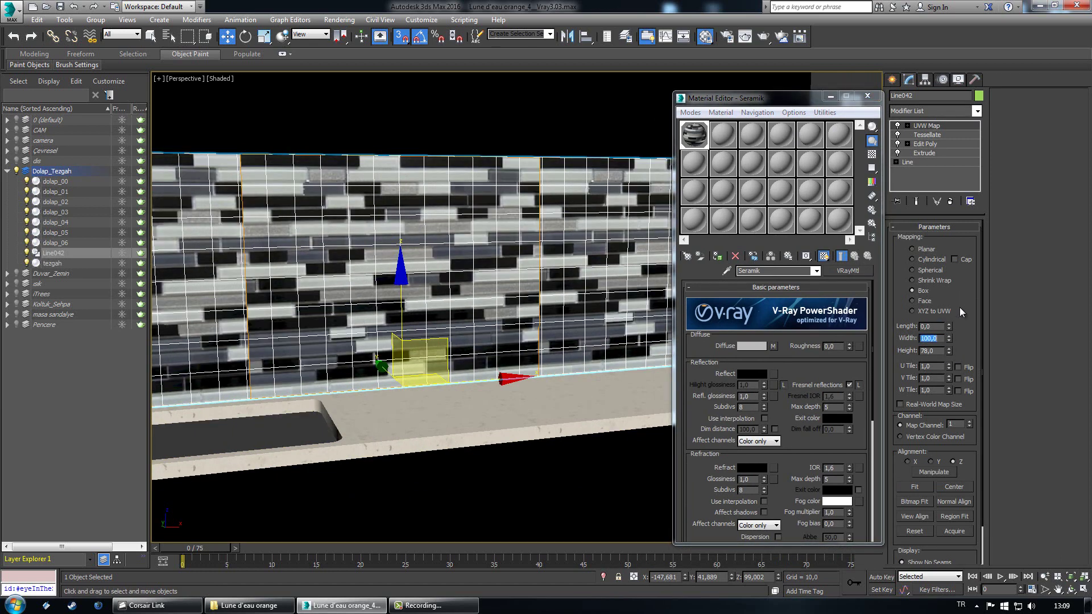
text(50)
key(Return)
text(100)
key(Return)
Step: Apply Bitmap Fit to the backsplash's UVW mapping using the Mosaic2 image
click(917, 489)
click(919, 504)
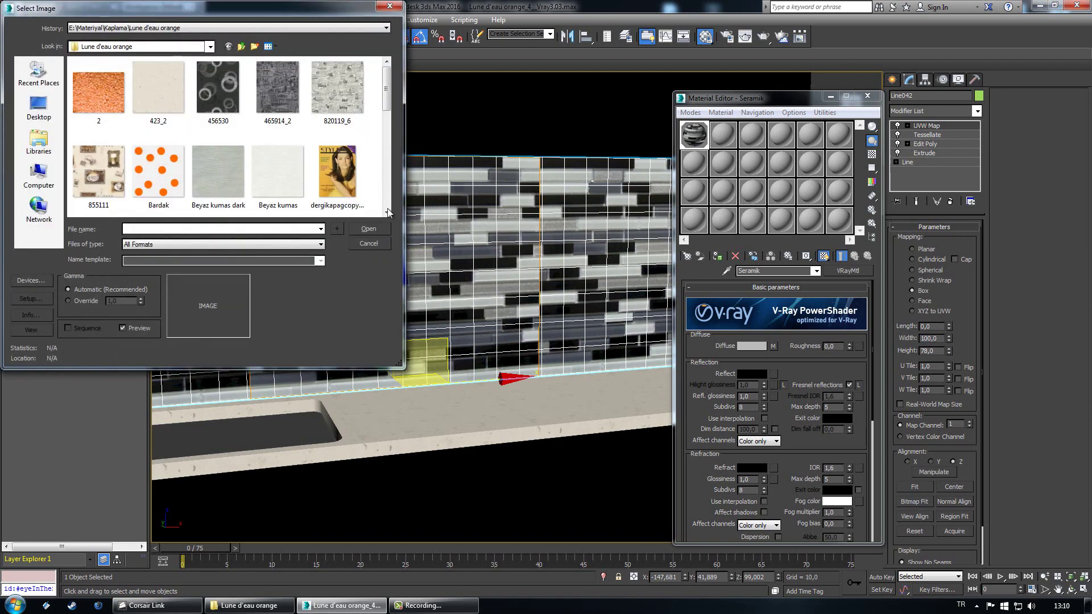
scroll(256, 181, down, 3)
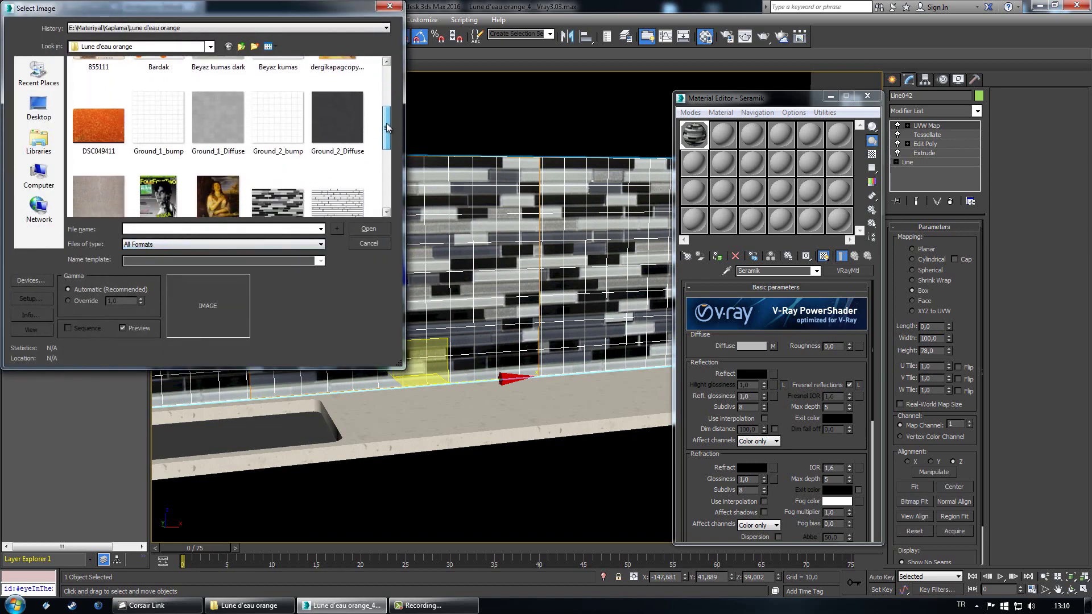
double_click(256, 180)
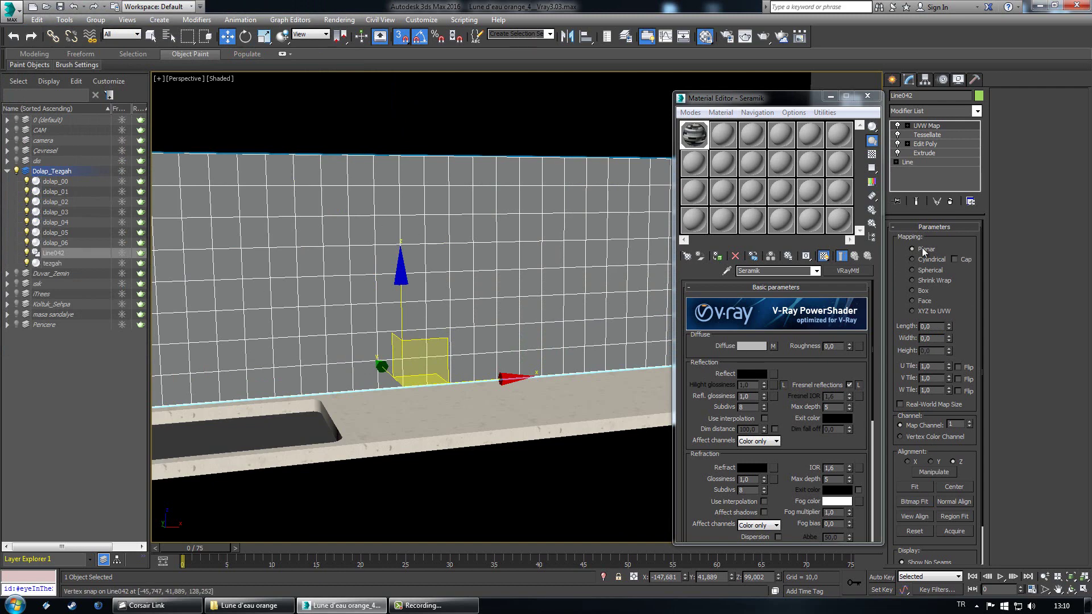
Step: Fit the backsplash's planar UVW mapping, try the X alignment, and align it to the Y axis with a new fit
click(914, 487)
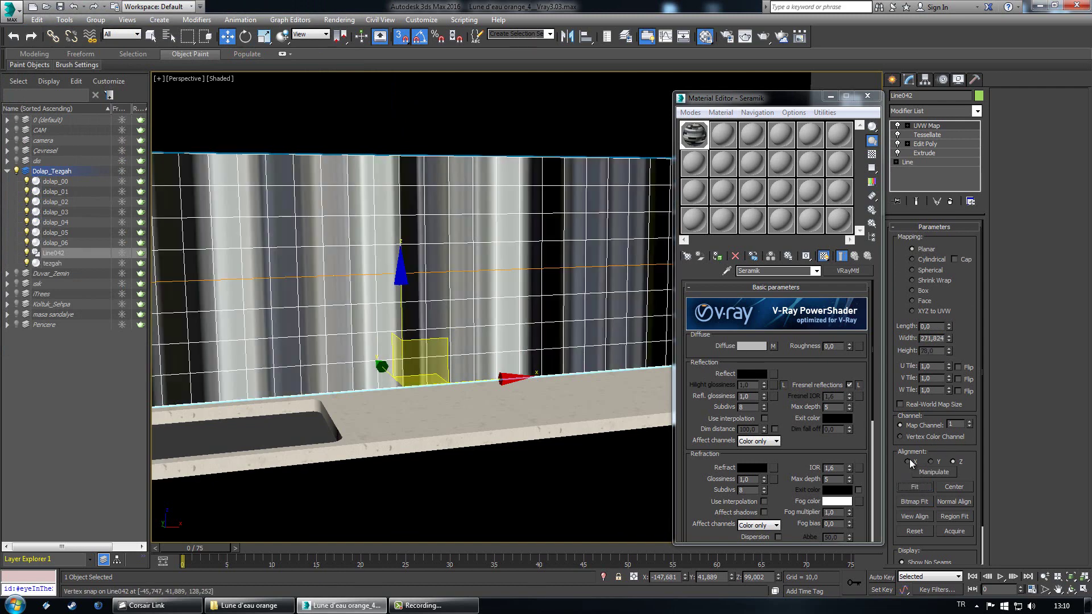
click(908, 462)
click(915, 486)
click(934, 462)
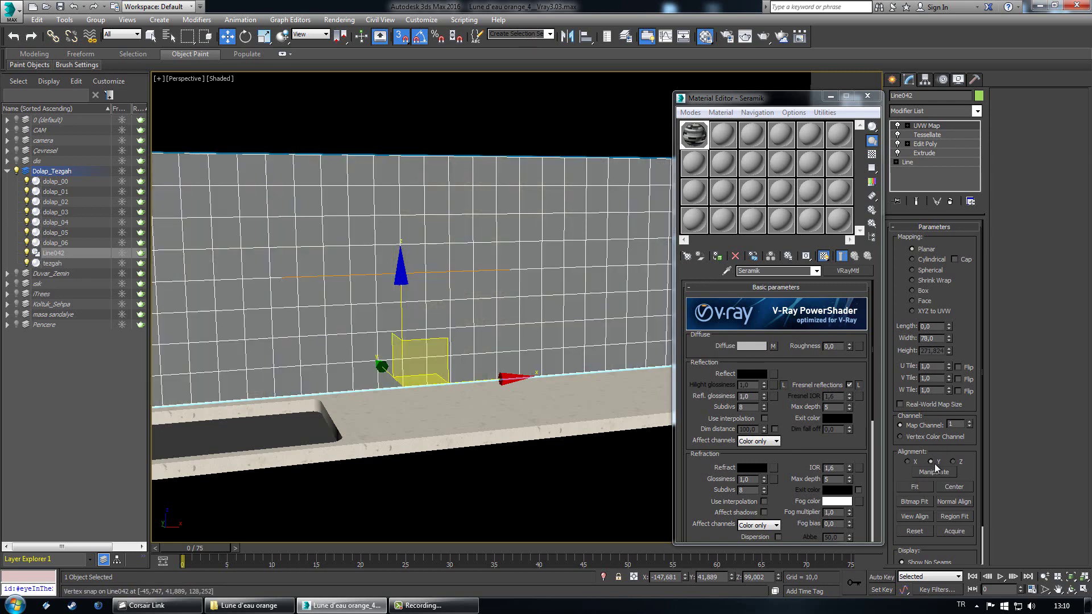
click(913, 487)
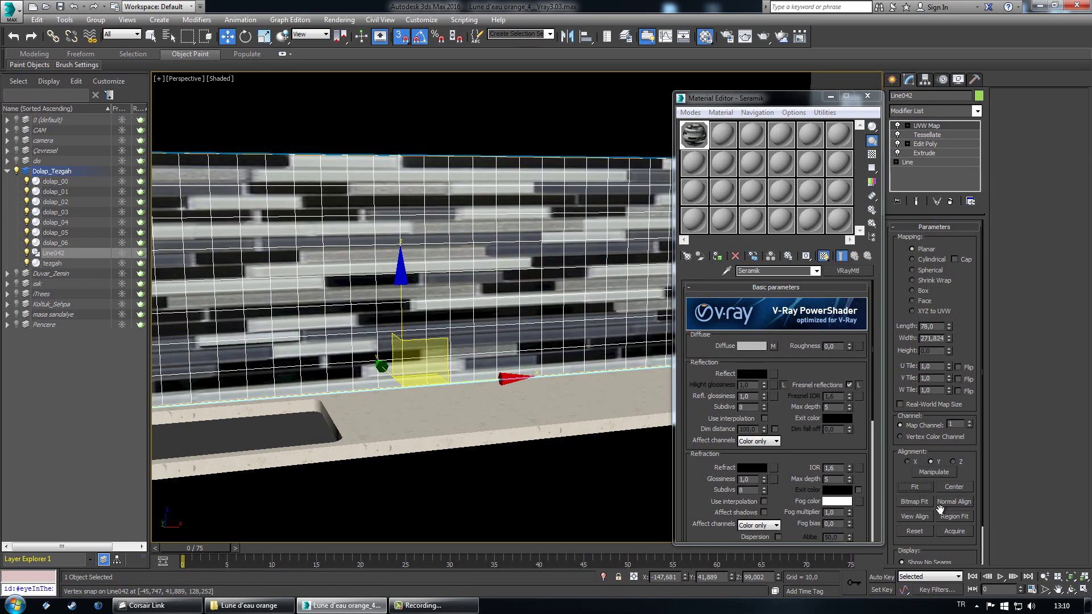
Step: Bitmap-fit the Y-aligned planar mapping of the backsplash to the proportions of the Mosaic2 image
click(913, 502)
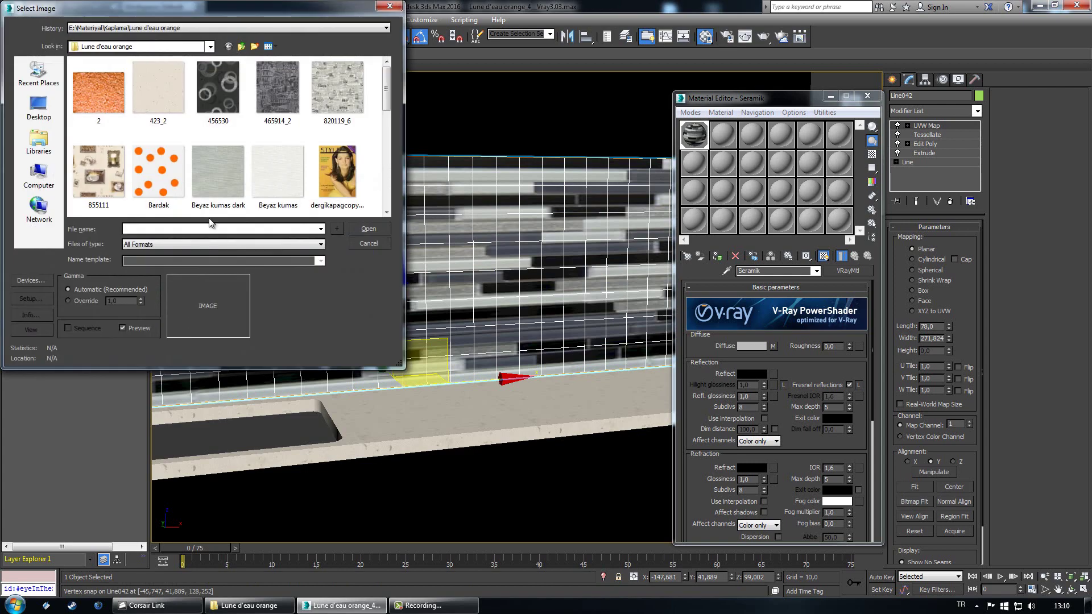
scroll(213, 169, down, 5)
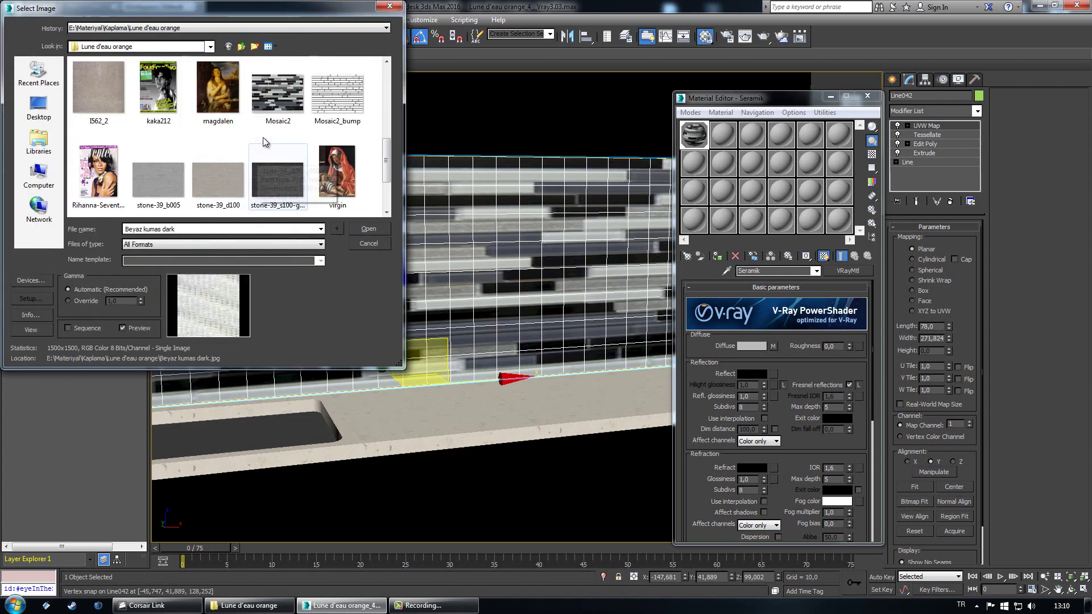
double_click(278, 85)
Step: Set both the U and V tiling of the backsplash's UVW mapping to 2
double_click(931, 366)
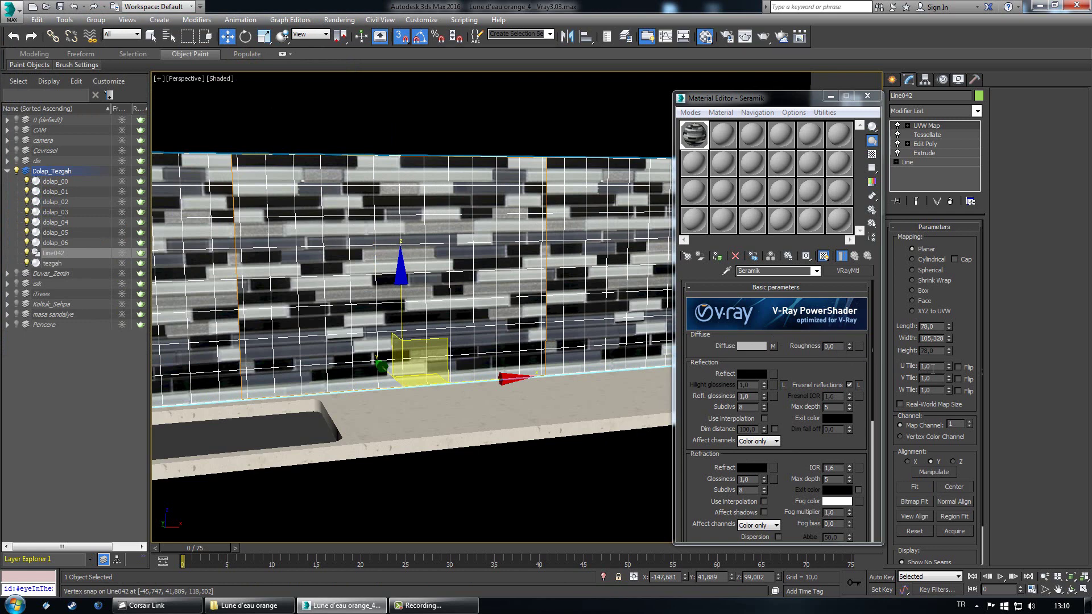
text(2)
key(Return)
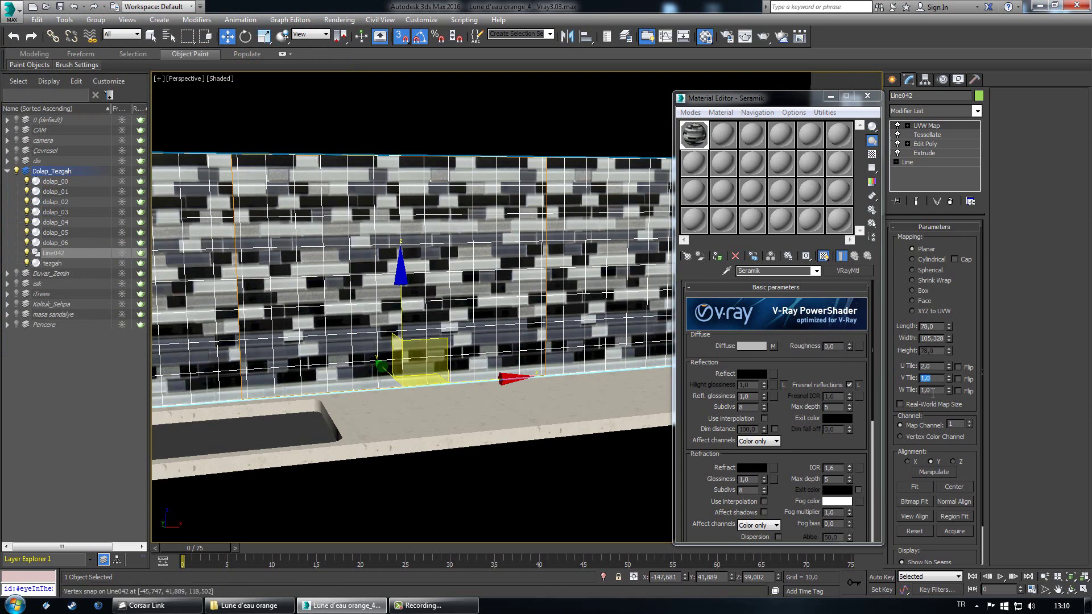
text(2)
key(Return)
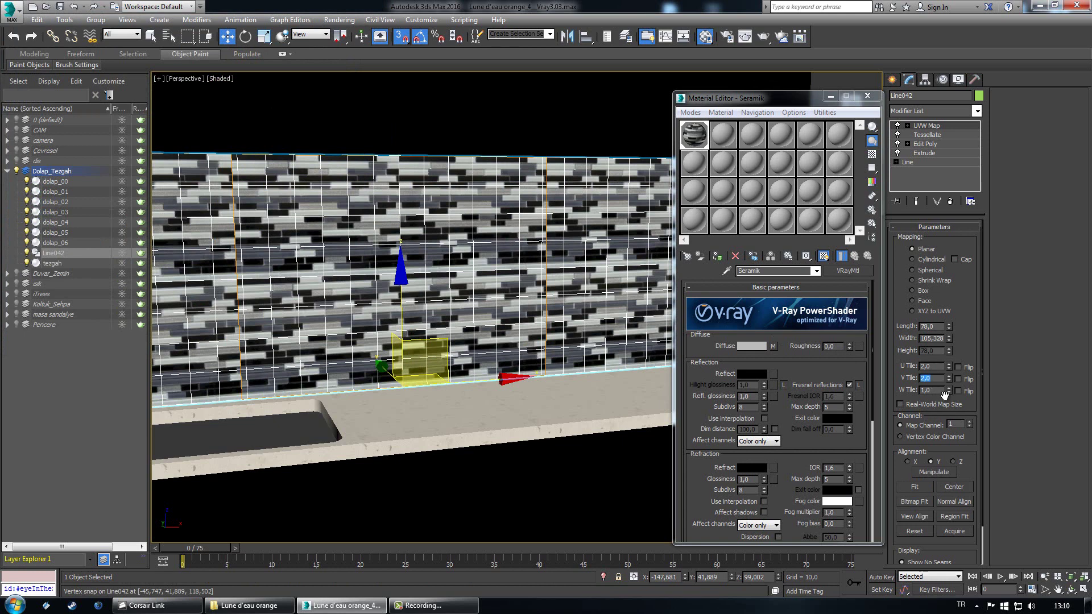
Step: Reduce the V tiling to 1,5, try 1,5 for the U tiling as well, and restore the U tiling to 2,0
text(1,5)
key(Return)
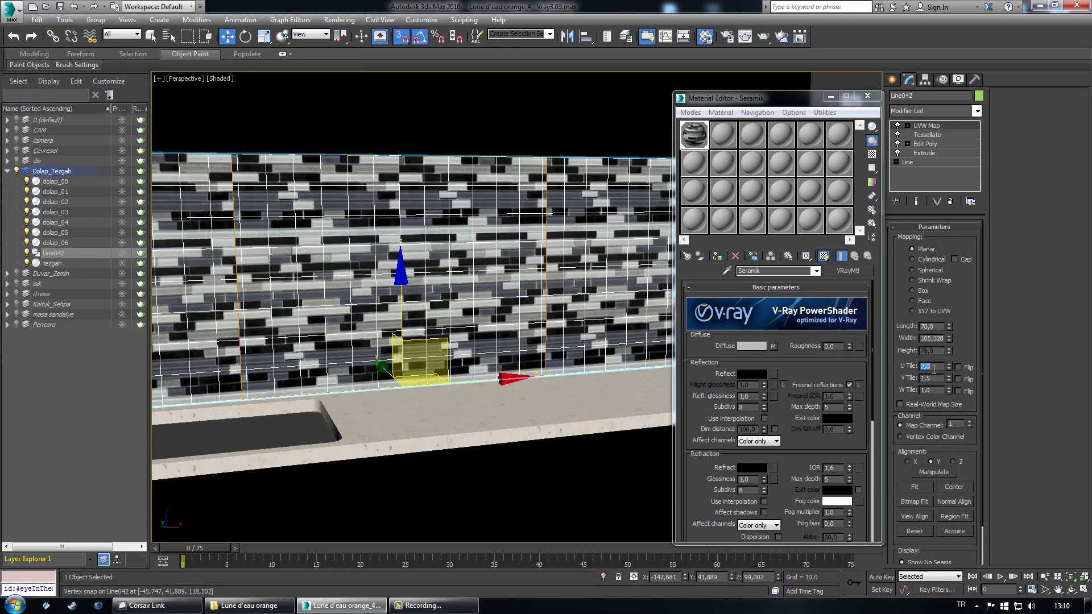
click(933, 369)
text(1,5)
key(Return)
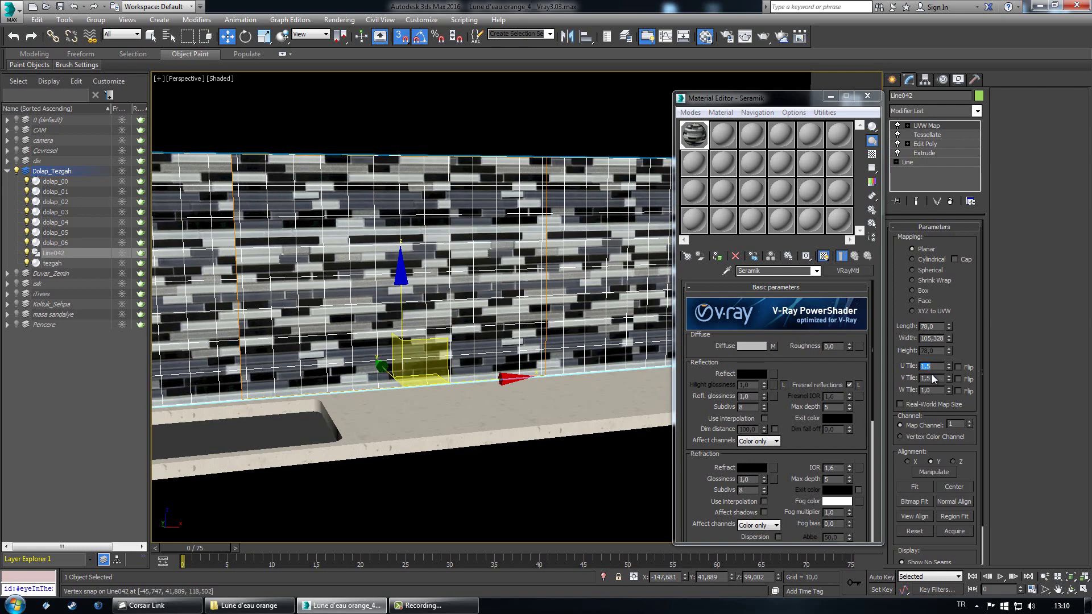
text(2,0)
key(Return)
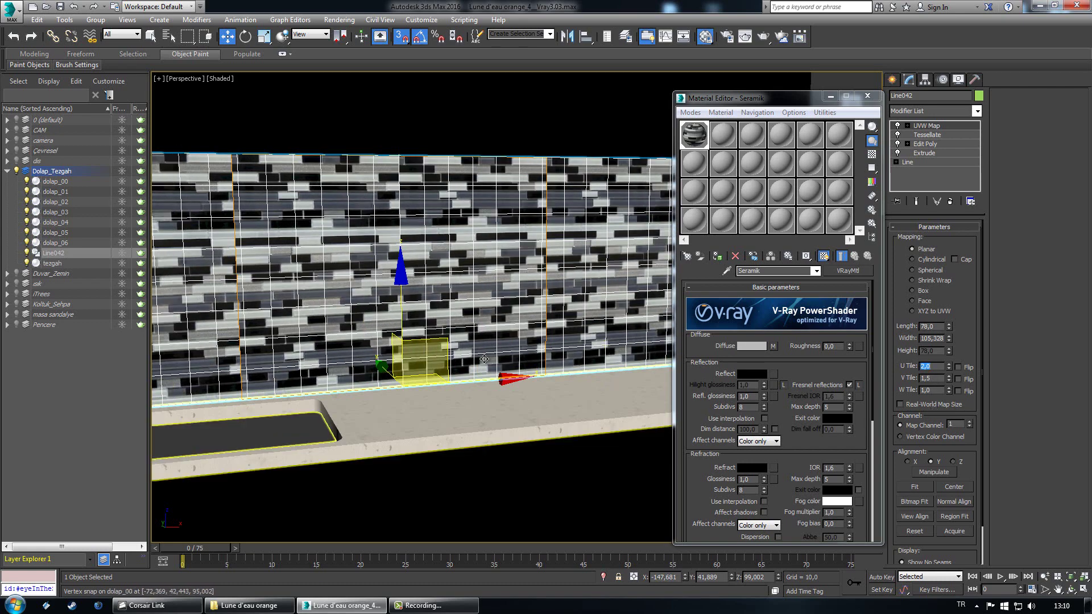
Step: Check the tiling on the deselected backsplash, reselect it, and open an enlarged Seramik preview with the checkered background
middle_drag(607, 348, 344, 348)
click(566, 273)
middle_drag(426, 341, 631, 313)
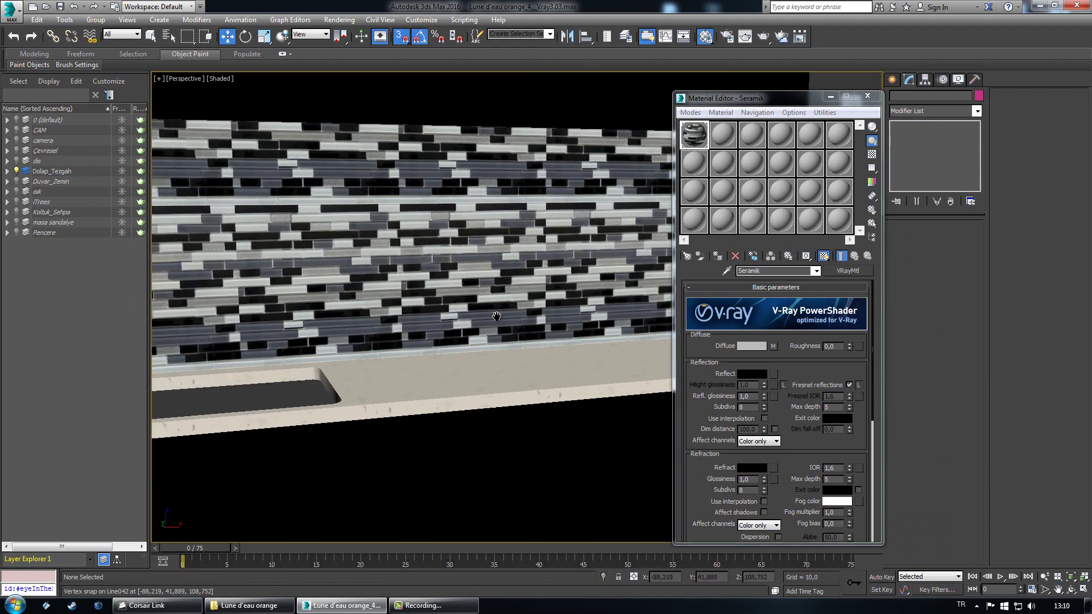
middle_drag(453, 320, 494, 316)
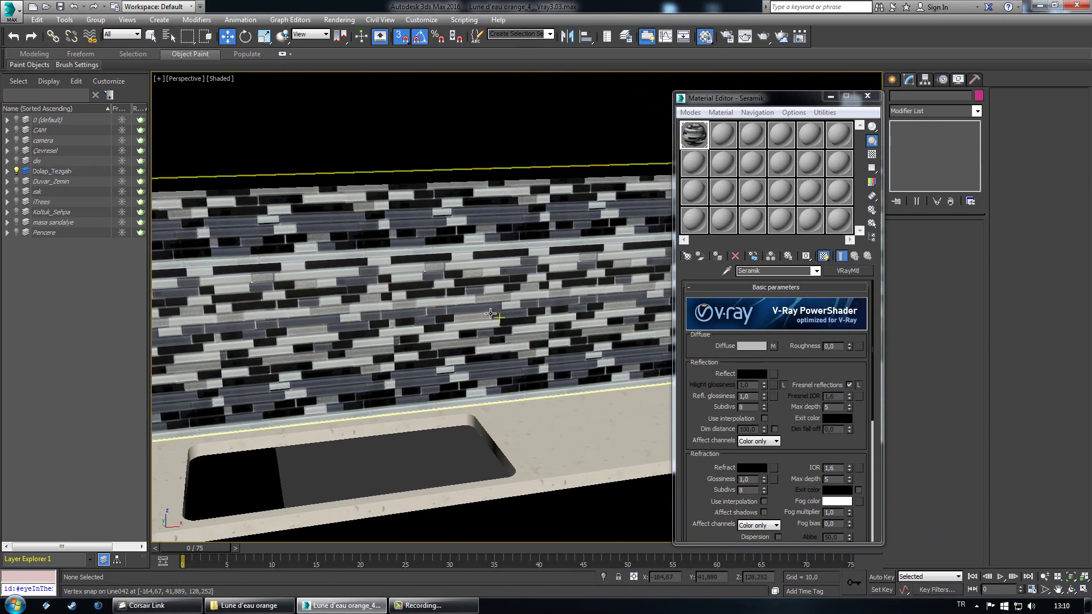
click(491, 314)
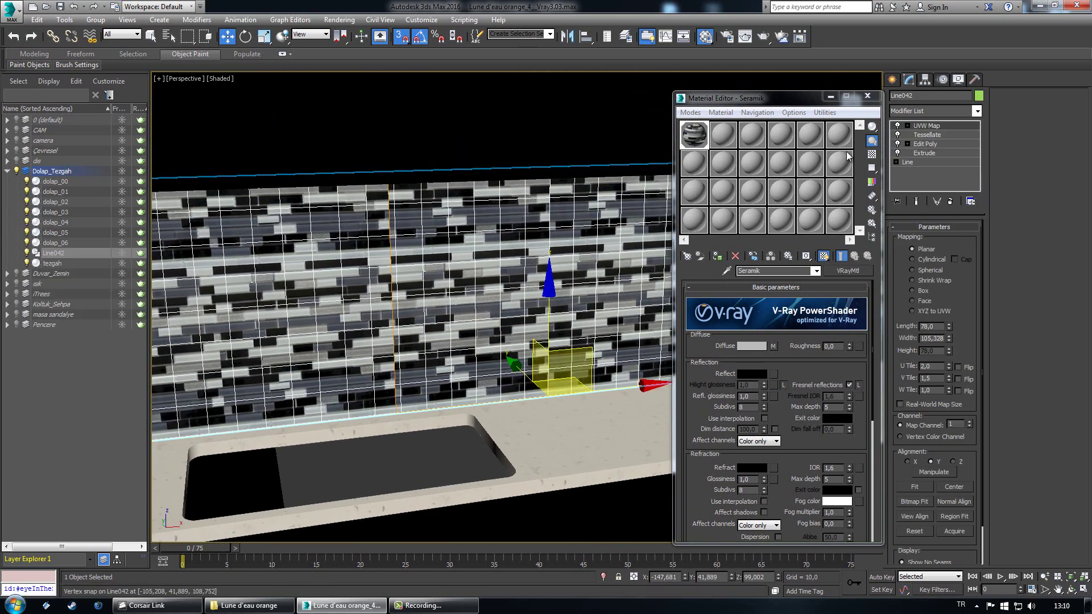
click(872, 154)
double_click(693, 135)
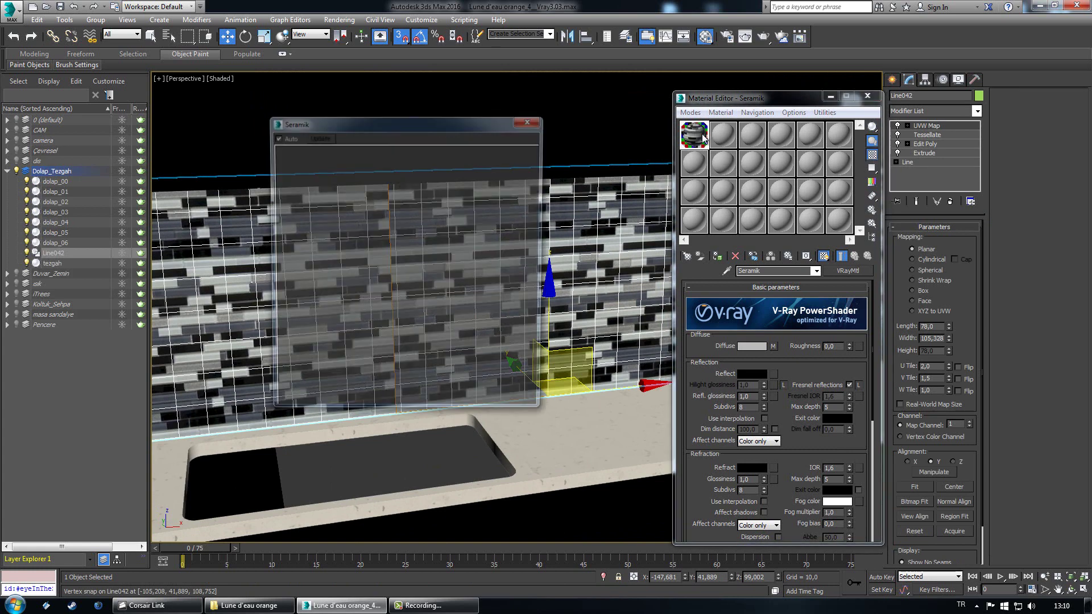
Step: Set the Seramik material's reflection color to pure white
click(748, 373)
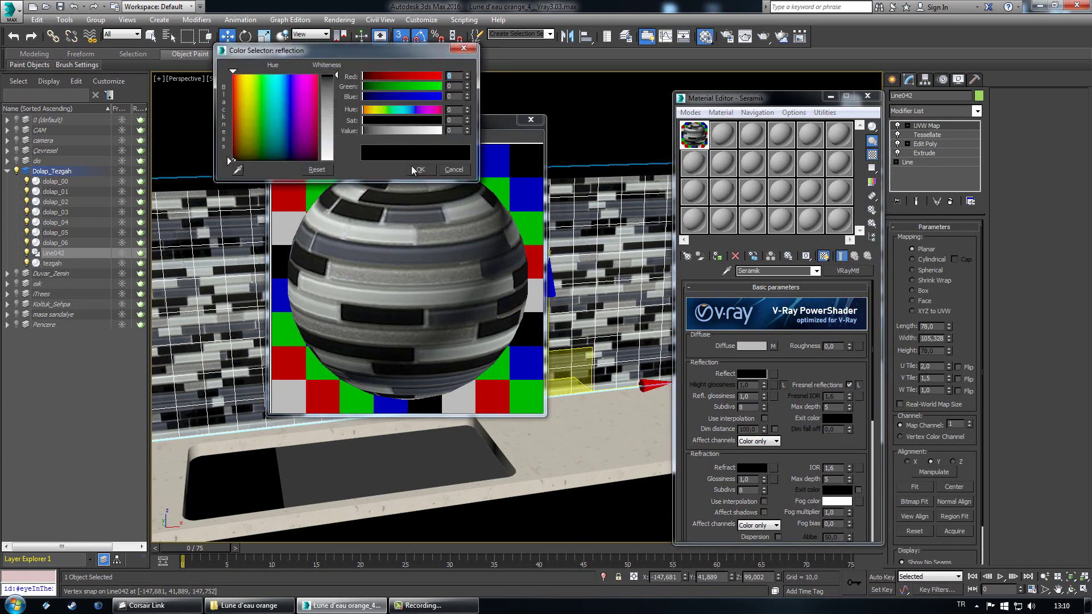
drag(364, 132, 500, 134)
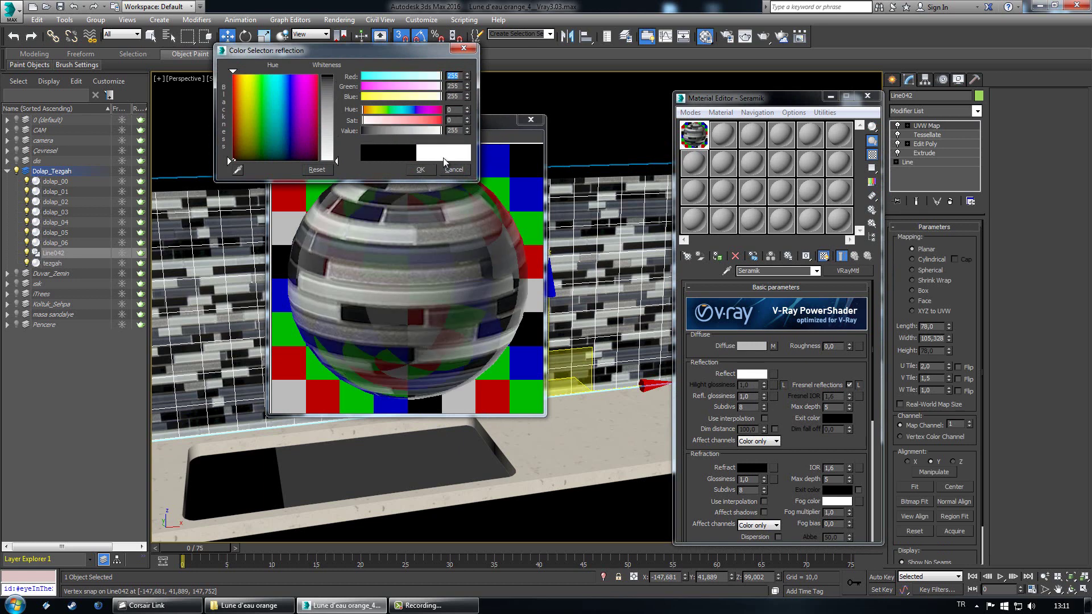
click(419, 170)
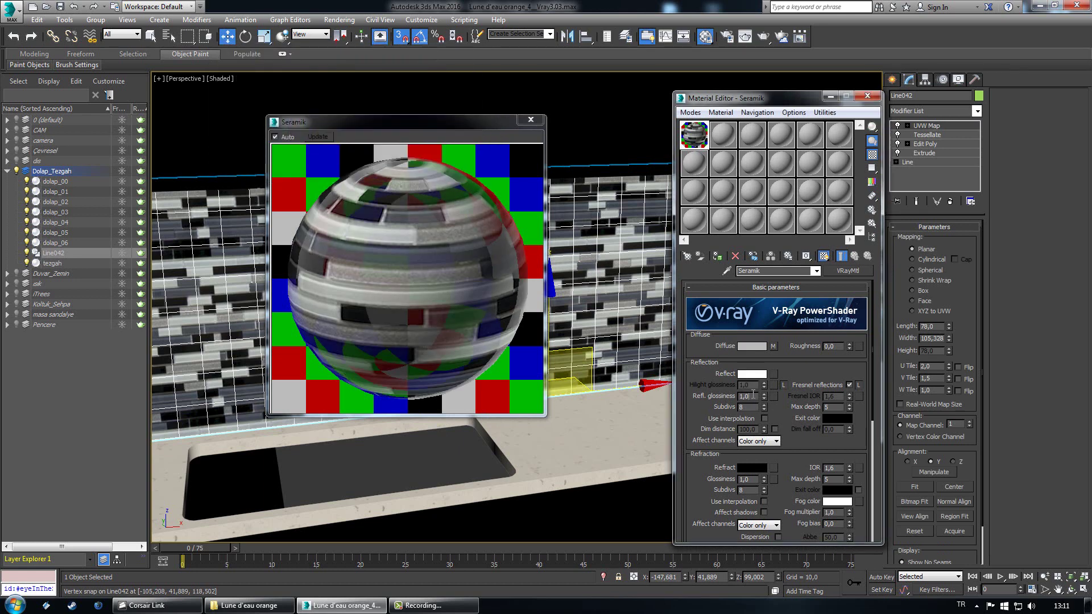
Step: Try a reflection glossiness of 0,85, settle on 0,9 with 12 reflection subdivisions, and close the enlarged material preview
text(0,85)
key(Return)
text(,9,)
click(525, 122)
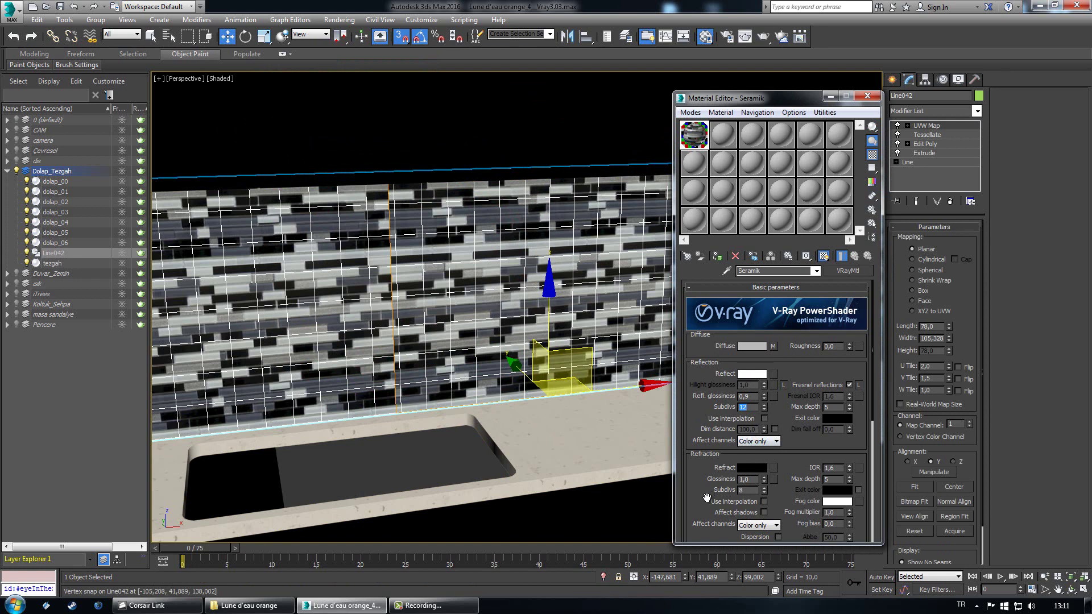
Step: Load the Mosaic2_bump image as a bitmap in the Seramik material's displacement slot and return to the material level
drag(707, 498, 730, 260)
click(812, 504)
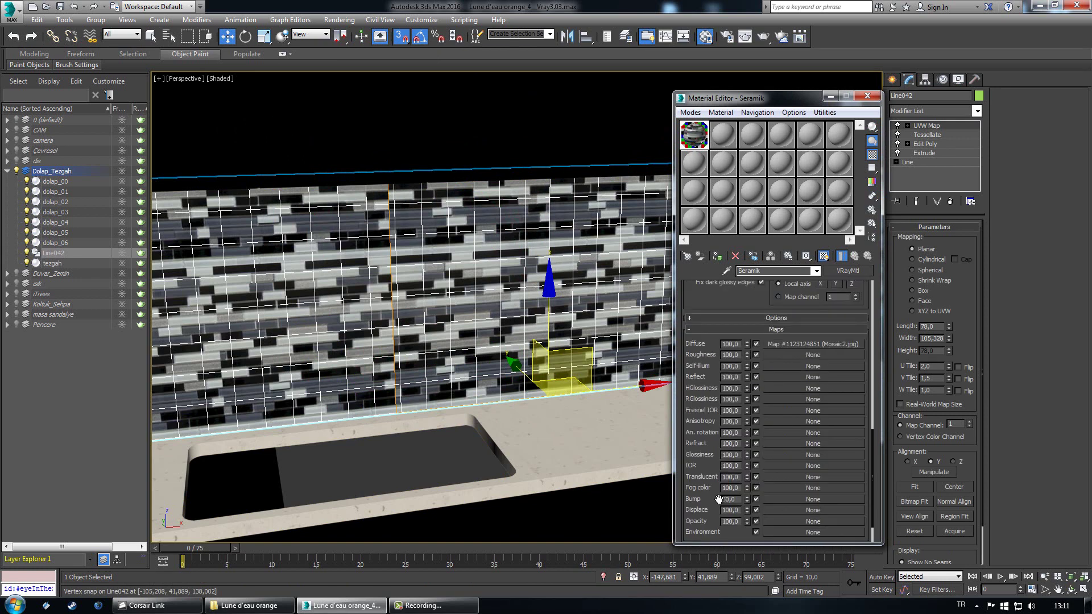
drag(700, 488, 696, 406)
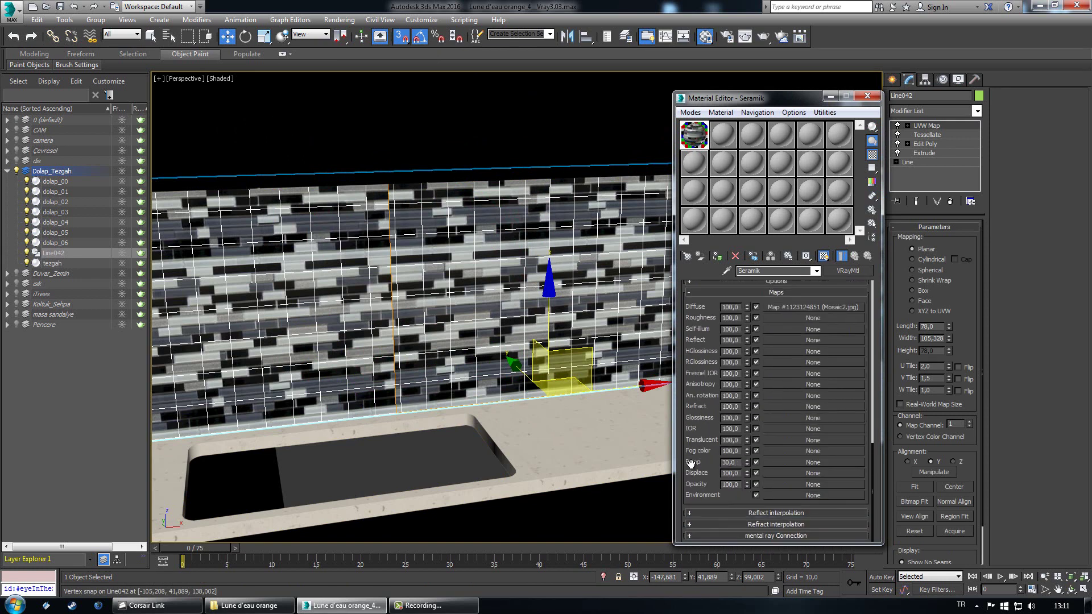
click(792, 474)
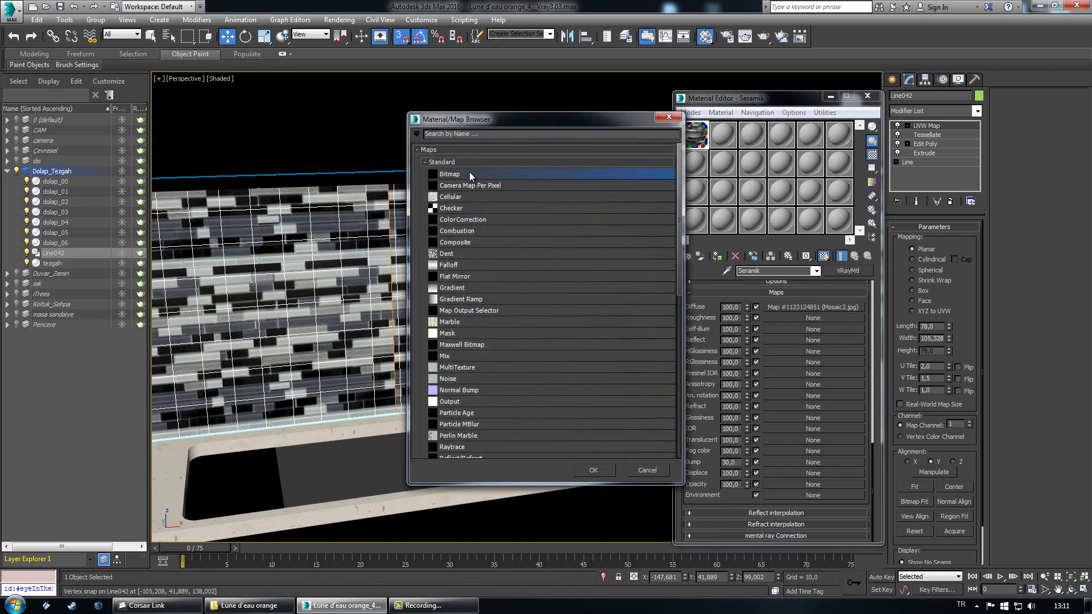
double_click(469, 173)
drag(389, 88, 389, 161)
double_click(348, 108)
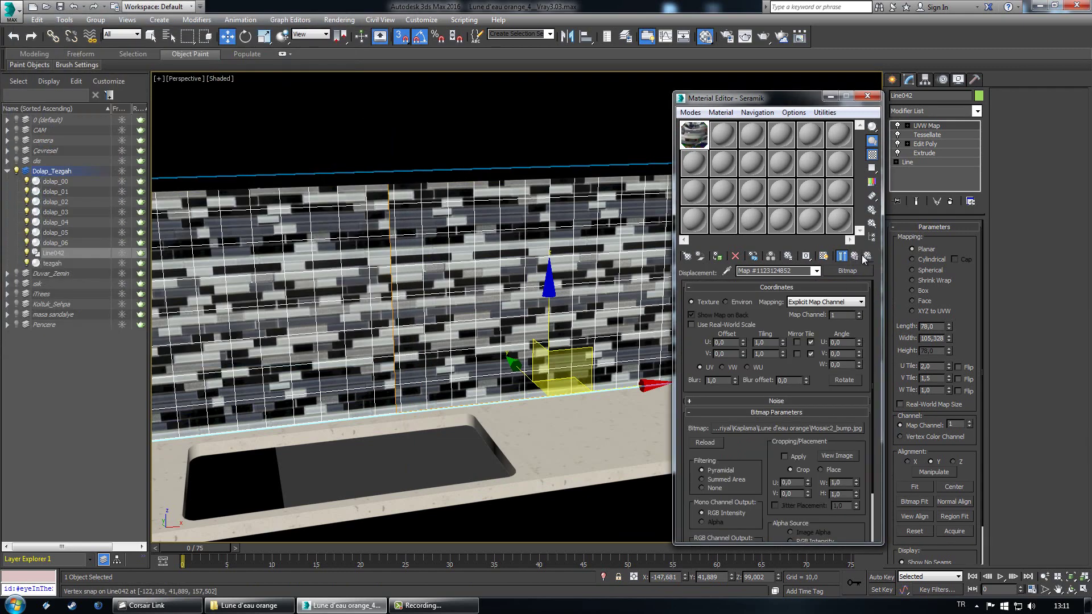
click(854, 256)
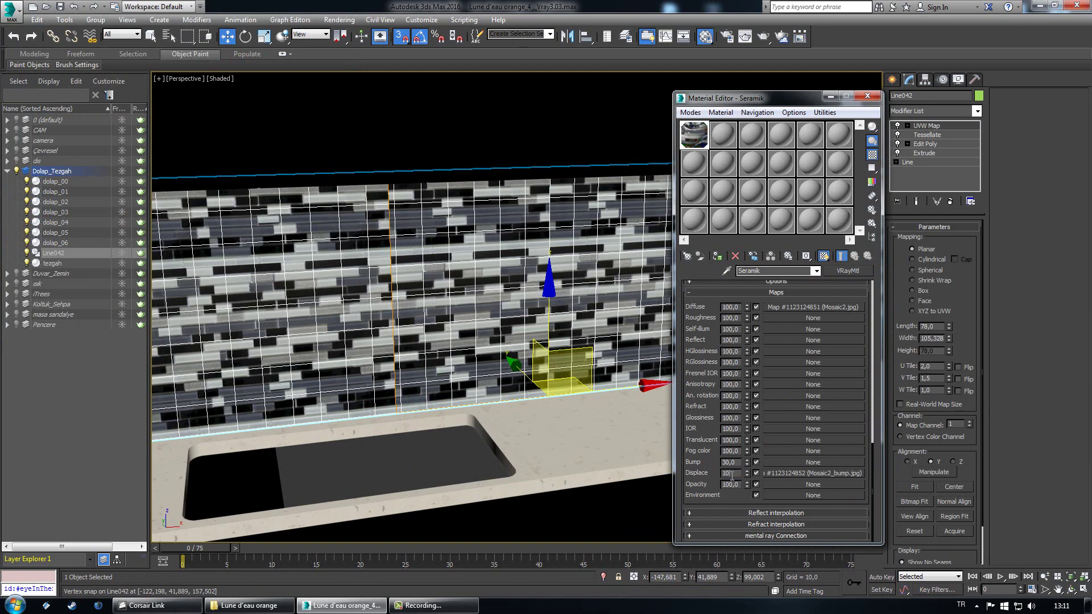
Step: Set the Seramik material's displacement amount to 10
click(732, 475)
text(10)
key(Return)
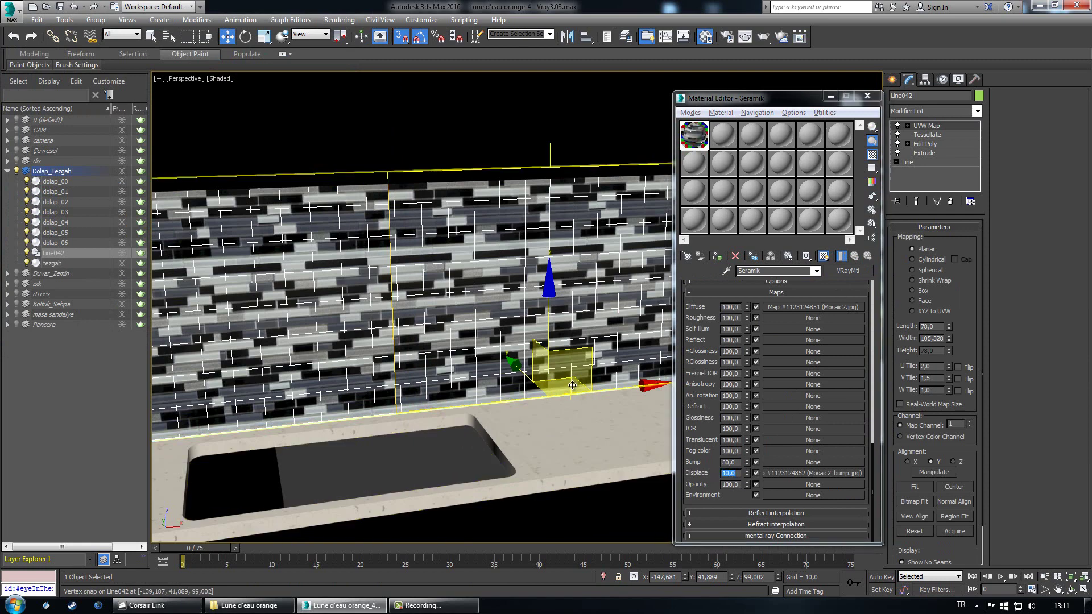
Step: Deselect the backsplash panel and exit isolation to bring back the full cabinet layer
alt+middle_drag(572, 385, 605, 360)
click(595, 378)
click(854, 255)
scroll(605, 360, down, 3)
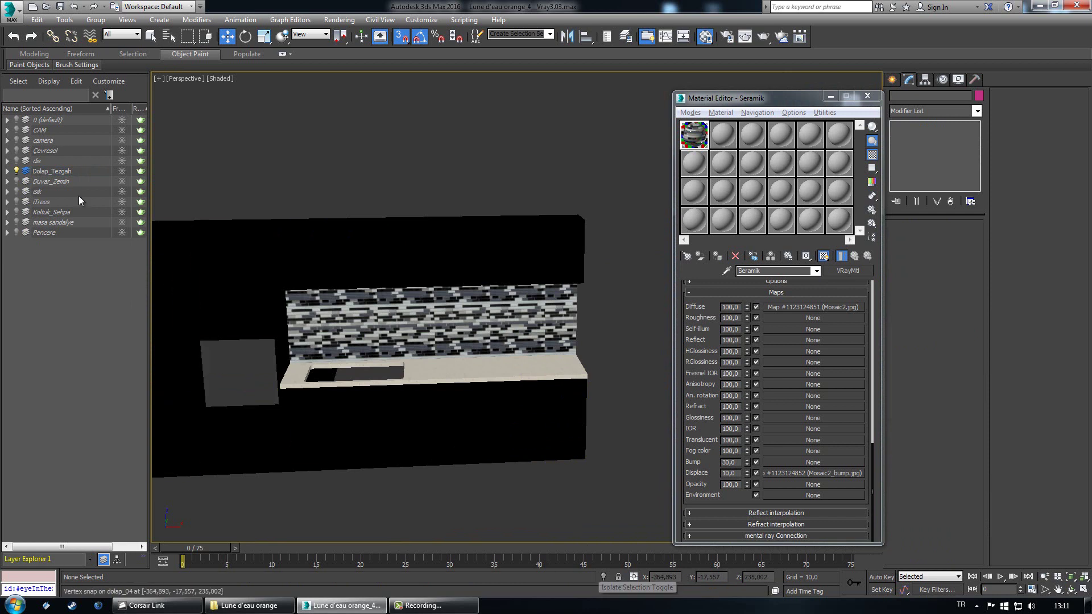
Step: Hide the Dolap_Tezgah layer, show the Duvar_Zemin layer, and view the scene through Camera007
click(17, 171)
click(18, 182)
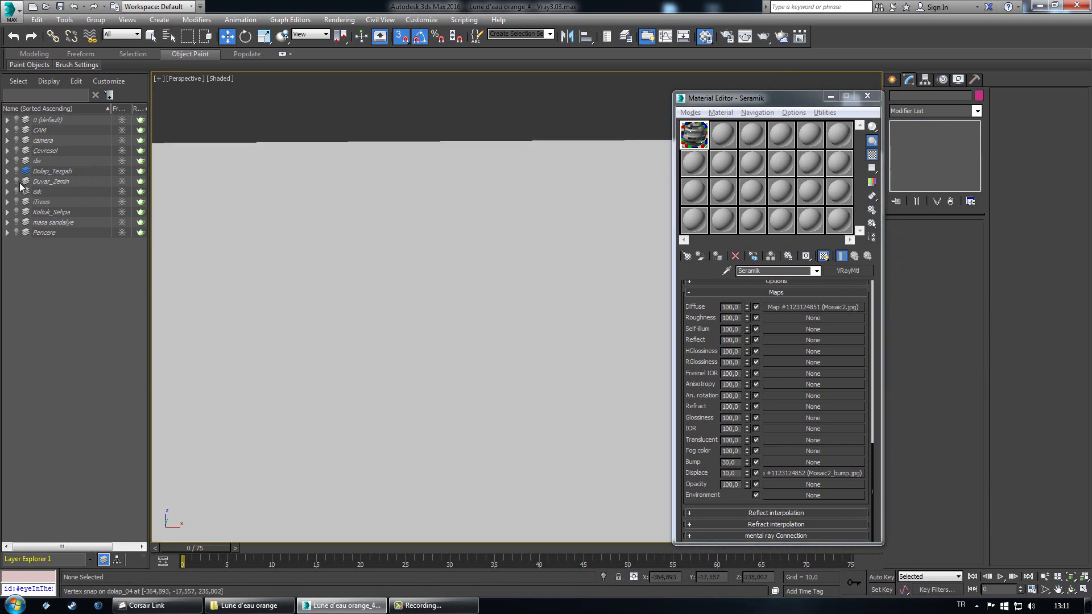
key(c)
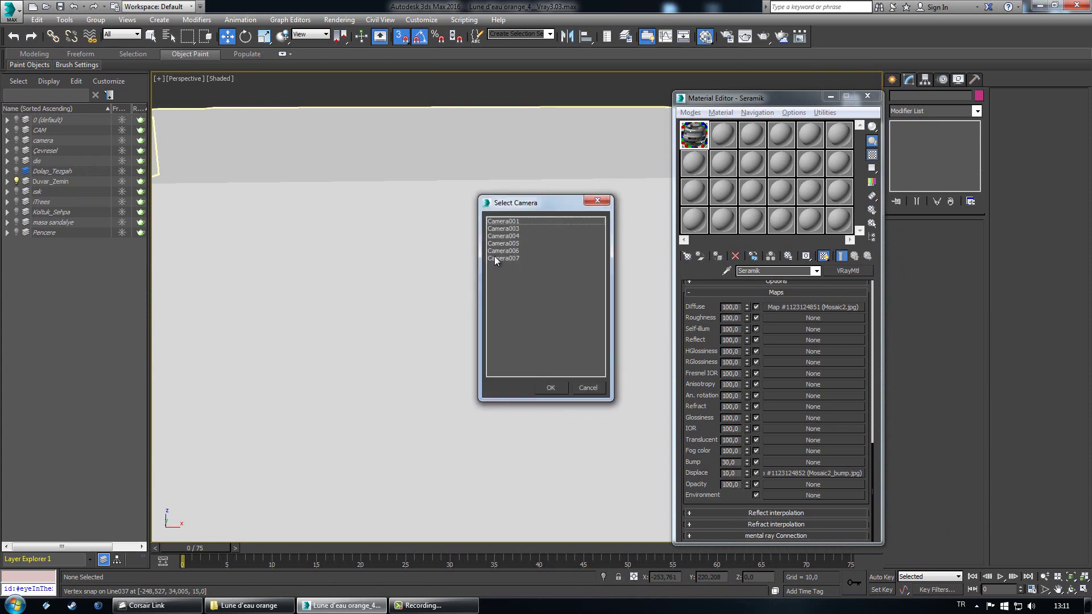
double_click(494, 257)
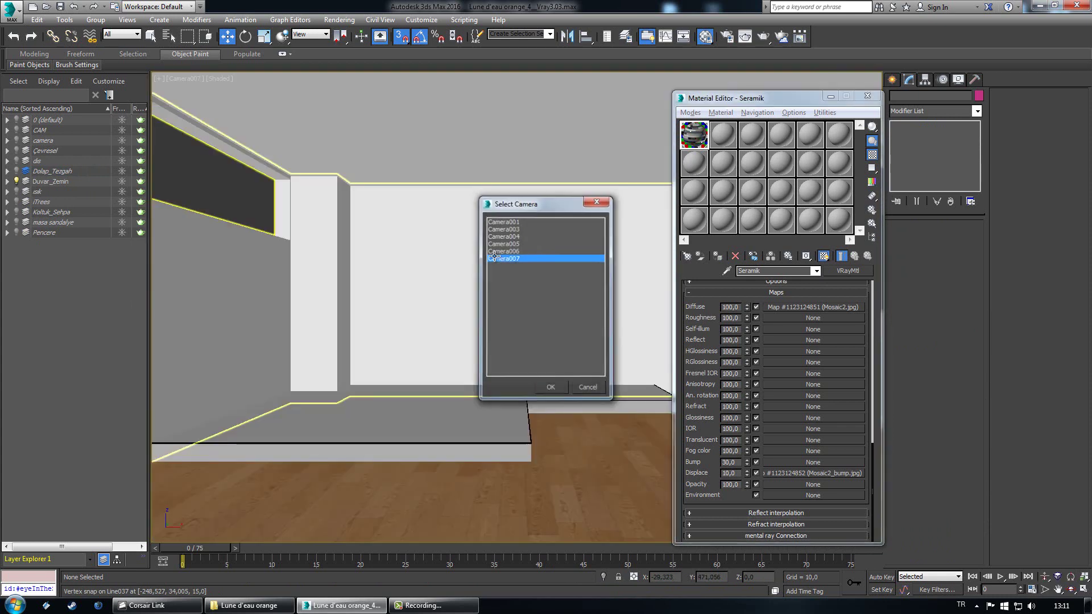
Step: Hide the Duvar_Zemin layer, show the ışık layer, and select the ışık light fixture after moving the Material Editor aside
click(17, 182)
click(17, 192)
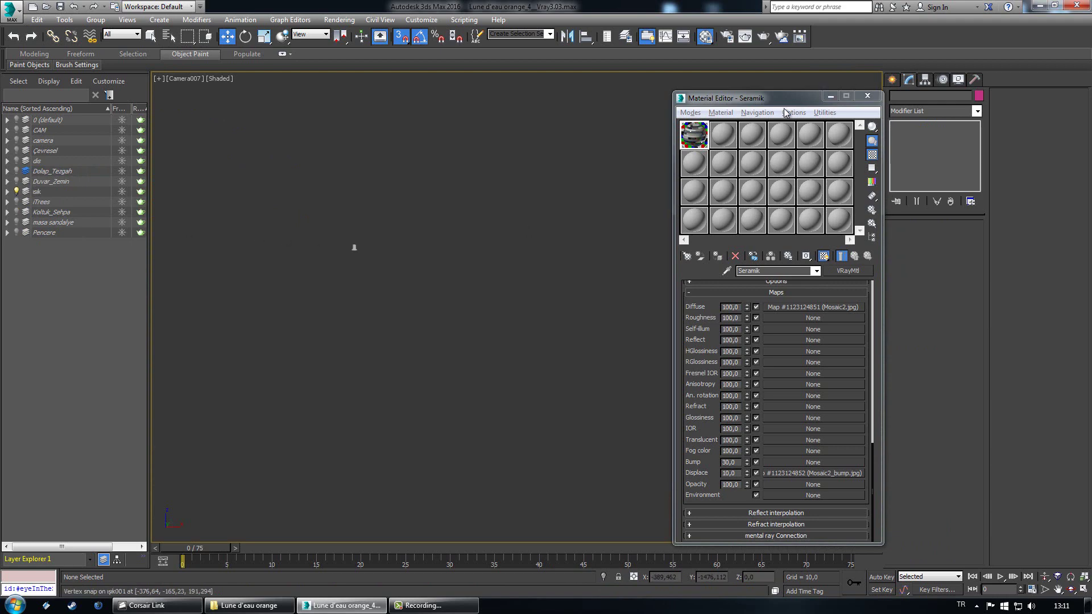
mouse_move(742, 98)
mouse_down()
mouse_move(381, 102)
mouse_move(478, 102)
mouse_up()
mouse_move(678, 232)
mouse_down()
mouse_move(726, 307)
mouse_move(709, 323)
mouse_up()
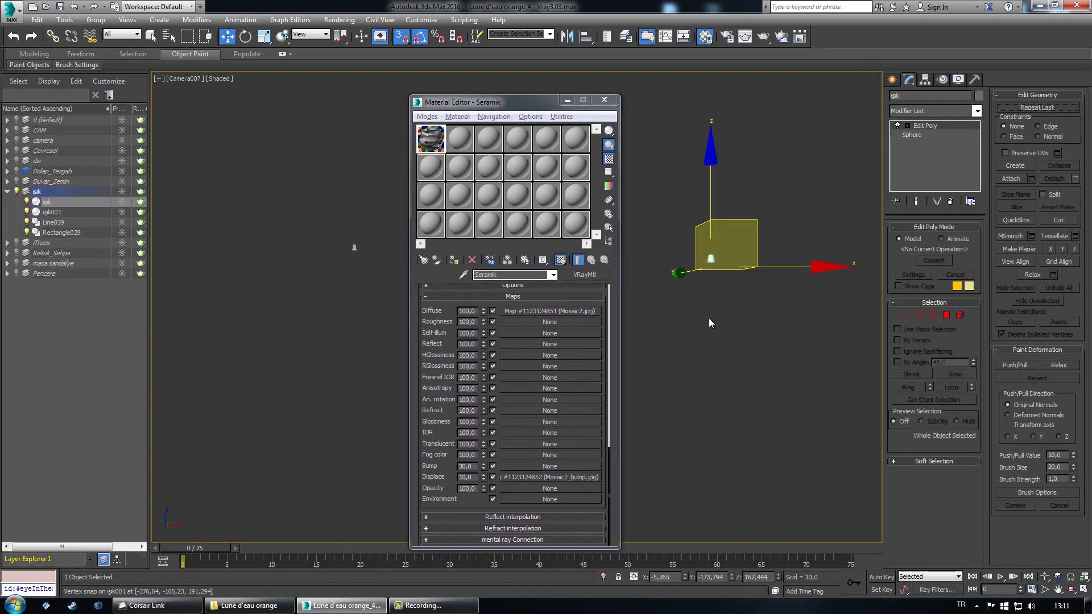
Step: Examine the ışık light fixture up close in the perspective view and deselect it
key(p)
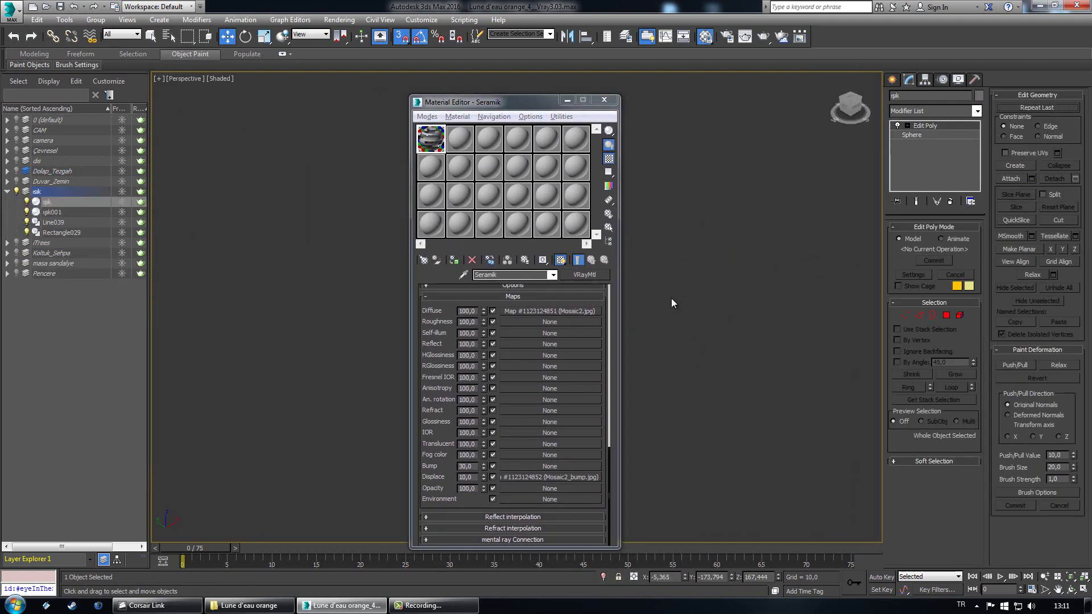
scroll(712, 335, down, 6)
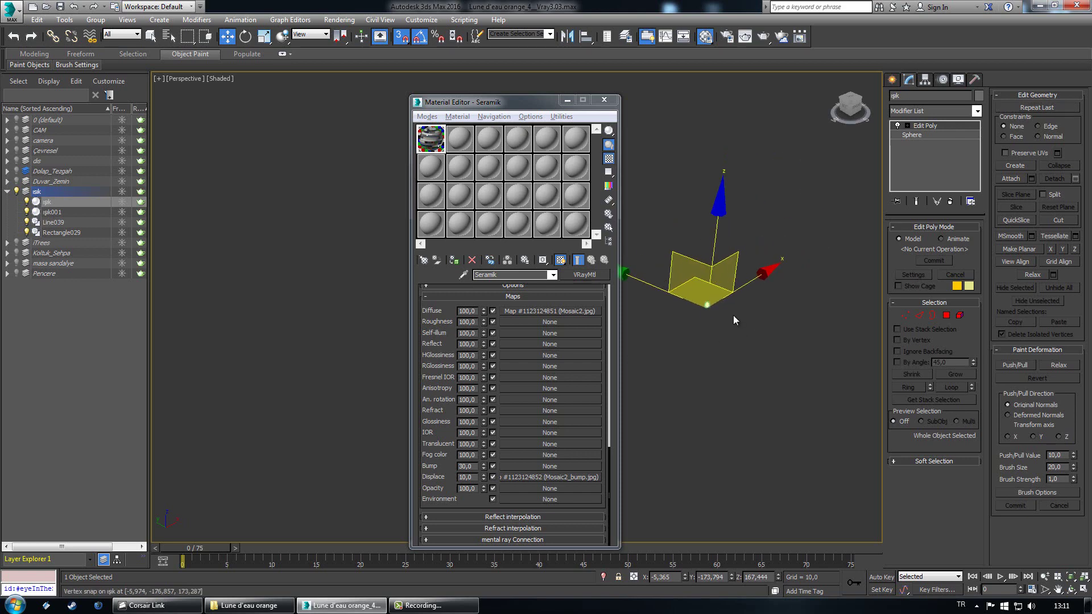
middle_drag(627, 377, 738, 318)
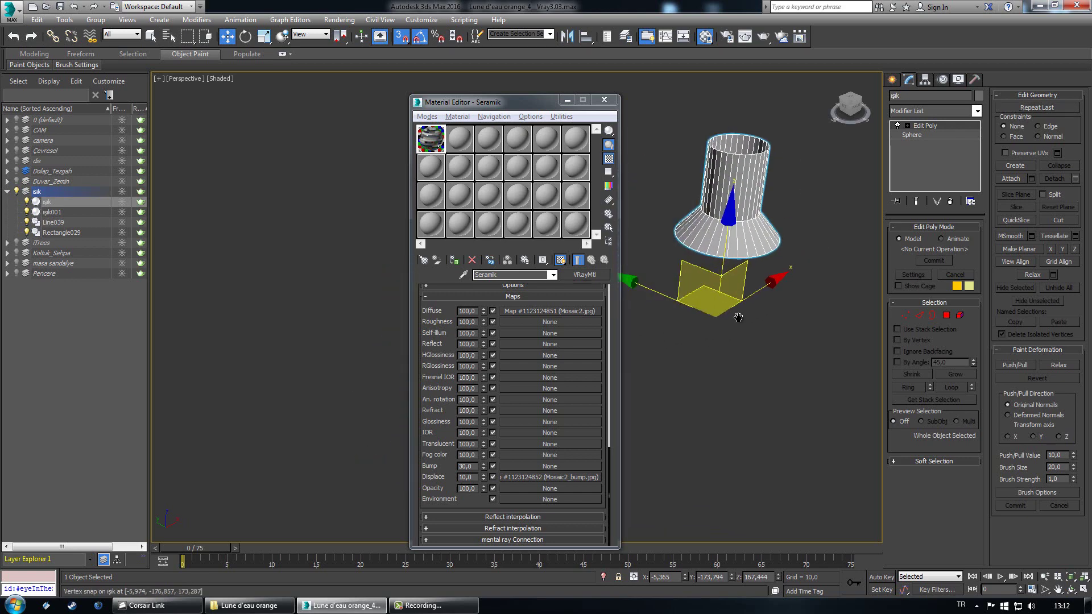
click(736, 390)
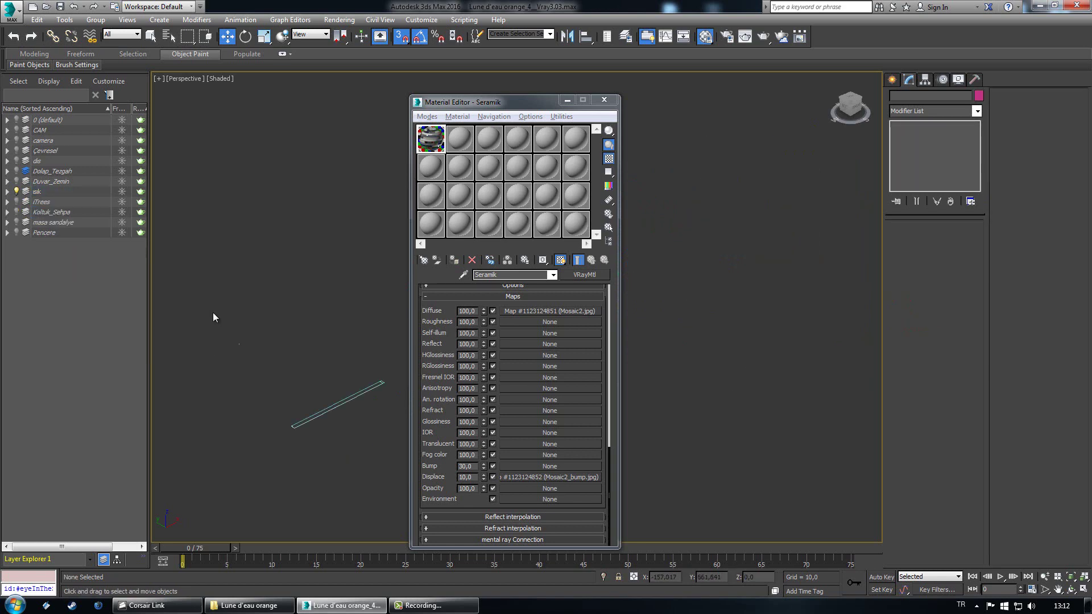
Step: Hide the ışık layer and show the Koltuk_Sehpa layer instead
drag(213, 312, 395, 453)
click(265, 364)
click(233, 460)
click(16, 192)
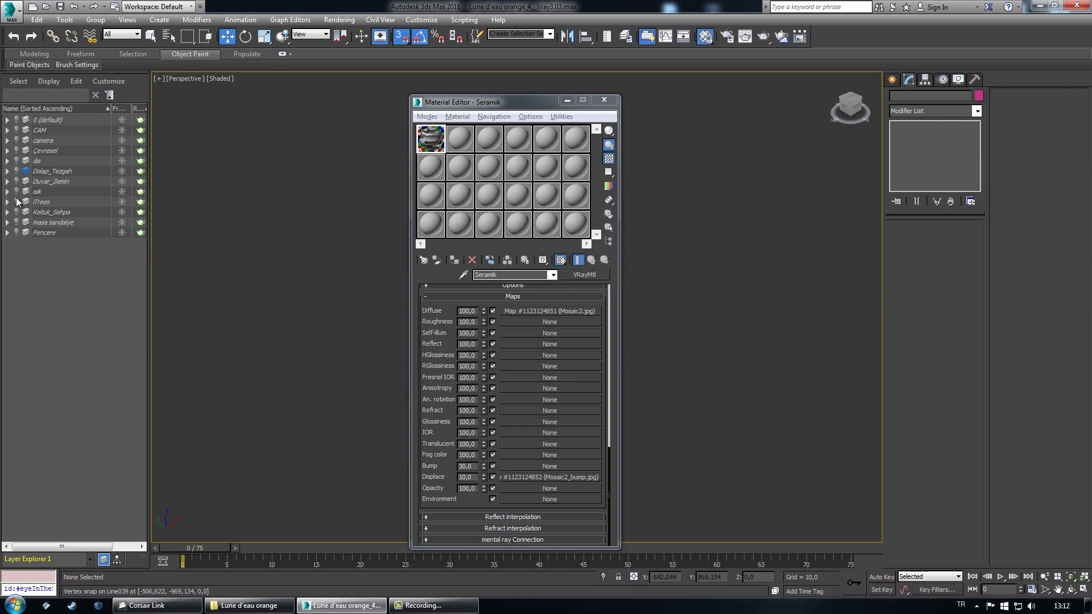
click(17, 202)
click(17, 202)
click(15, 211)
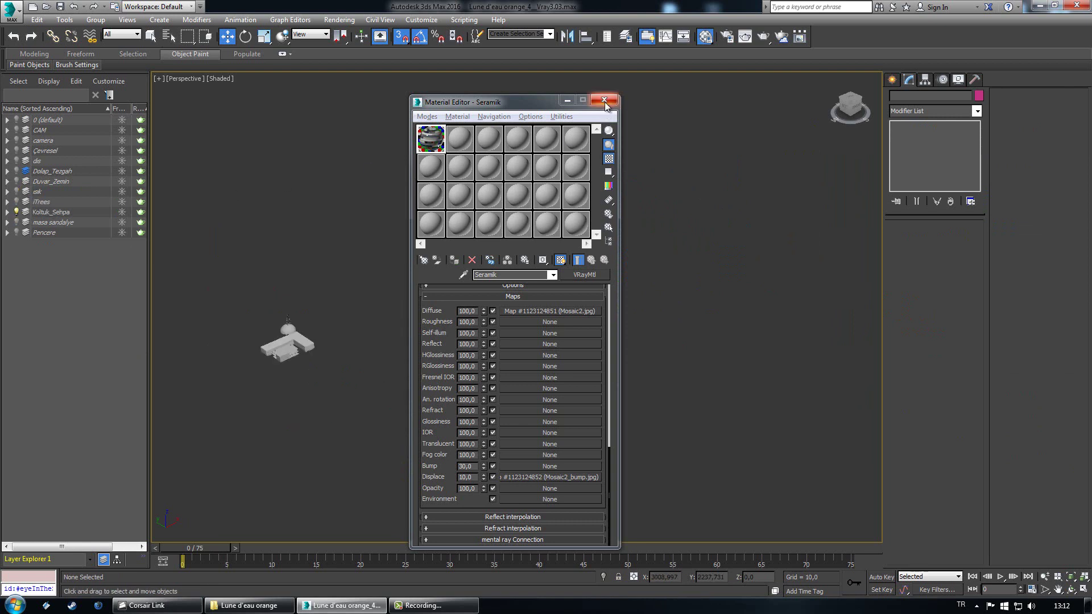
Step: Select all the sofa and coffee table objects to frame them, move the Material Editor clear of them, and deselect everything
drag(190, 232, 365, 410)
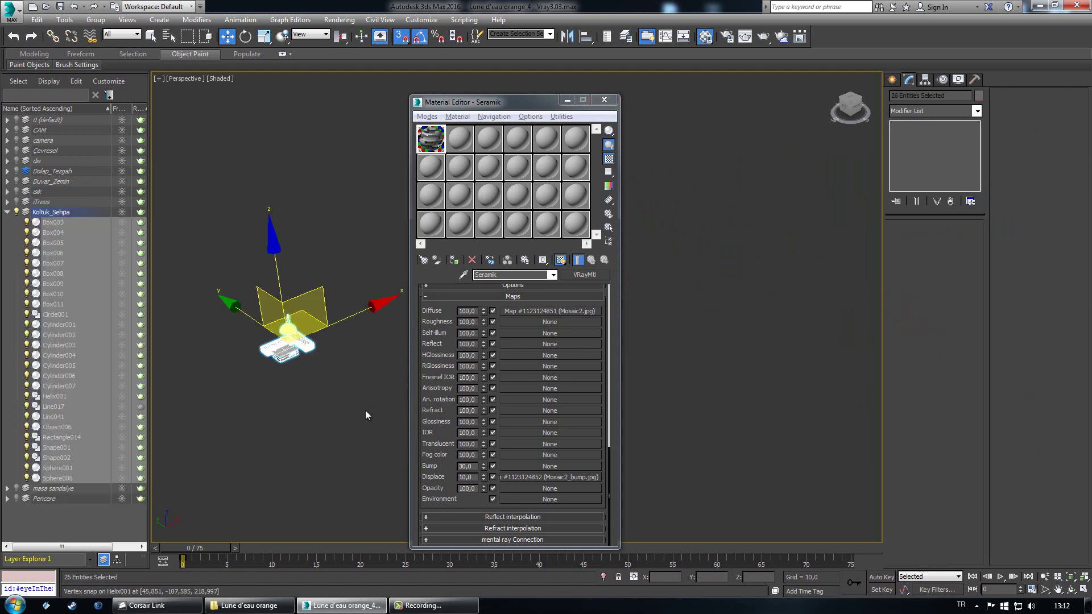
key(z)
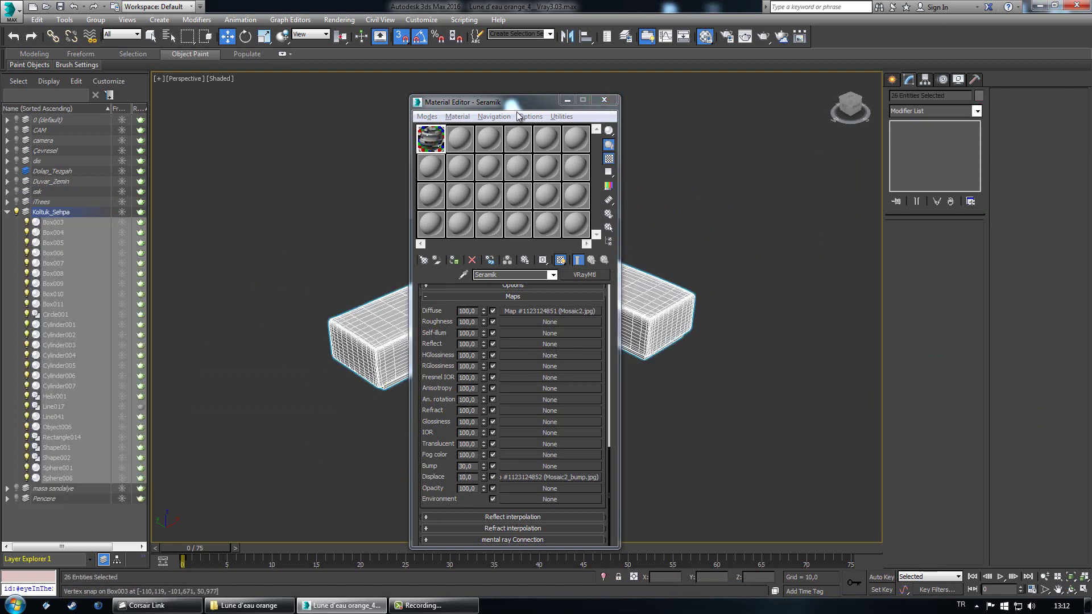
drag(517, 113, 800, 102)
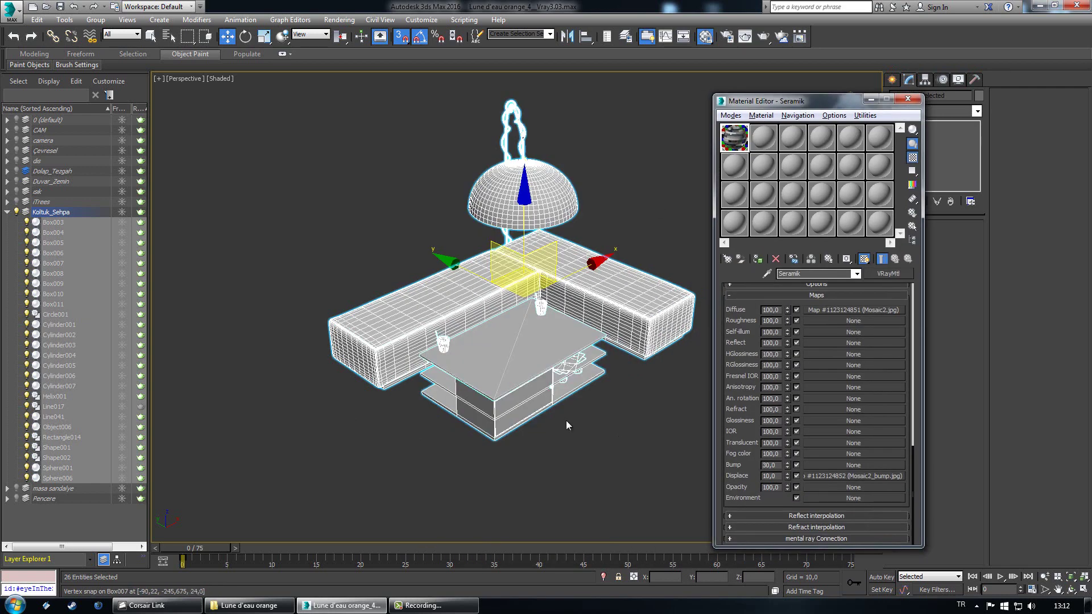
click(566, 425)
Step: Select the coffee table's top board with the plain selection tool active
scroll(625, 383, up, 10)
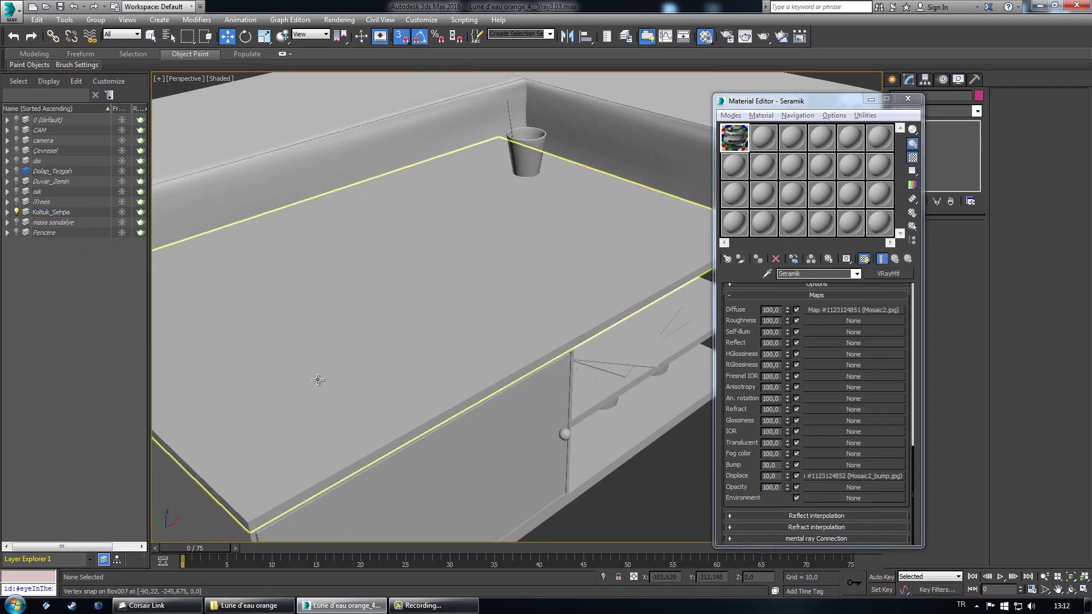
scroll(317, 379, down, 5)
click(373, 363)
alt+middle_drag(373, 363, 350, 414)
key(q)
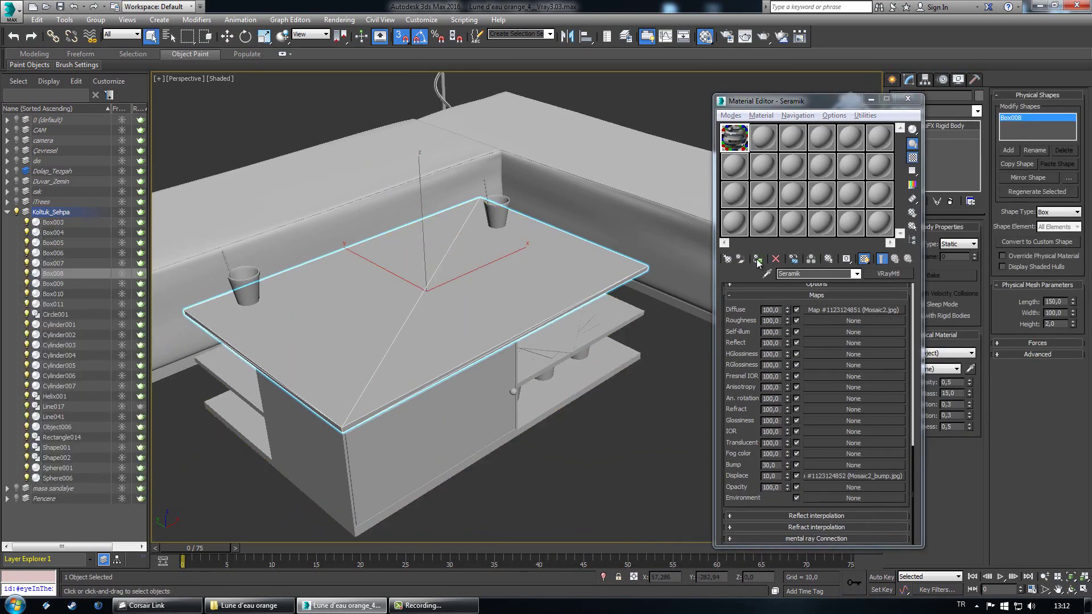
Step: Name the second material slot Sehpa üst and change its material type to VRayMtl
click(768, 140)
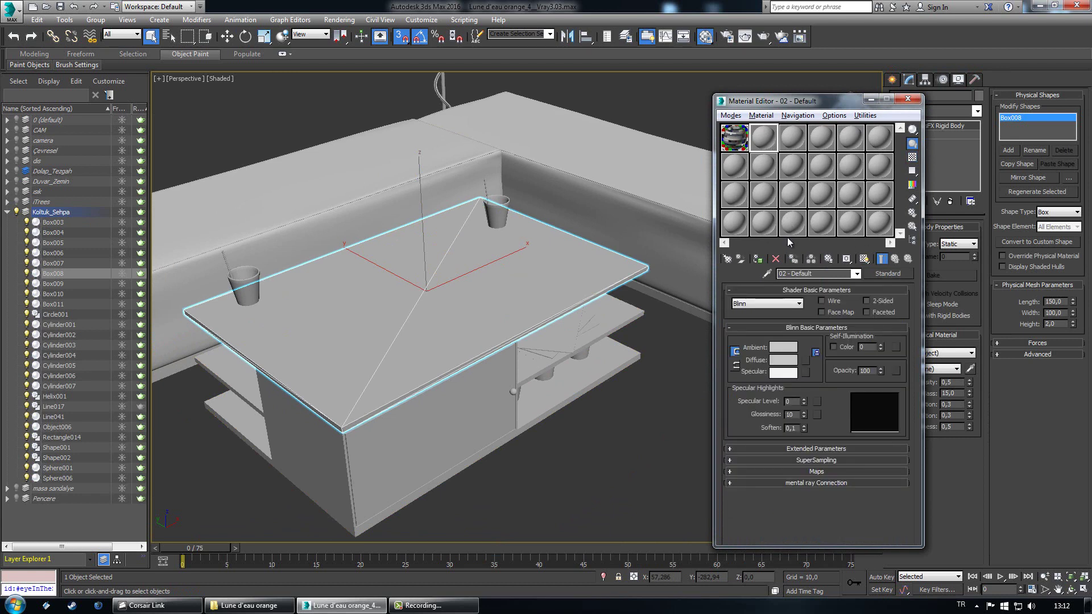
click(831, 274)
text(SEhpa)
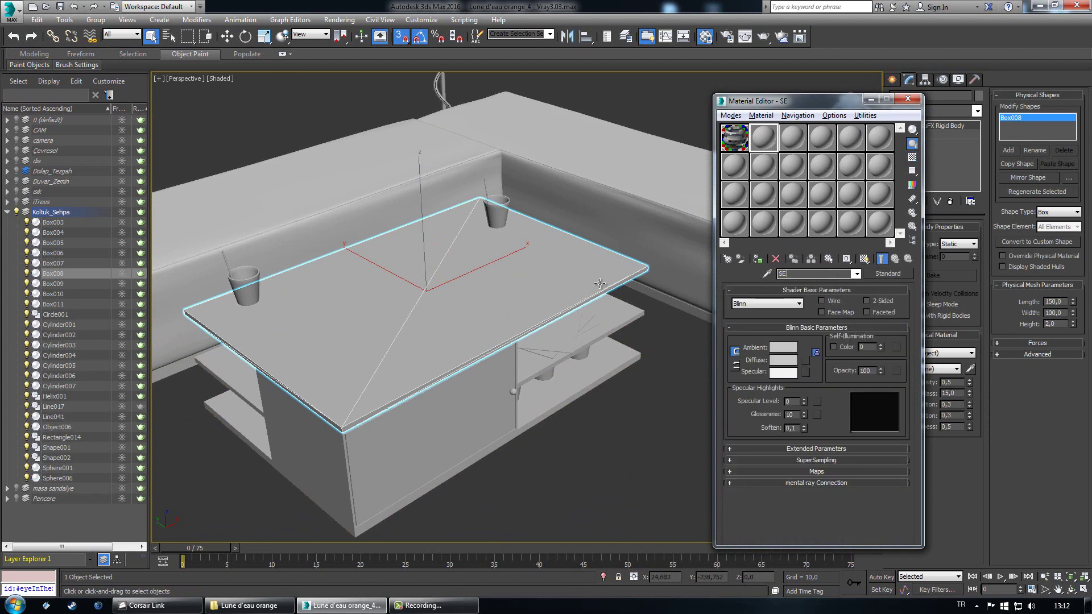
key(BackSpace)
key(BackSpace)
key(BackSpace)
key(BackSpace)
text(ehpa üst)
click(879, 277)
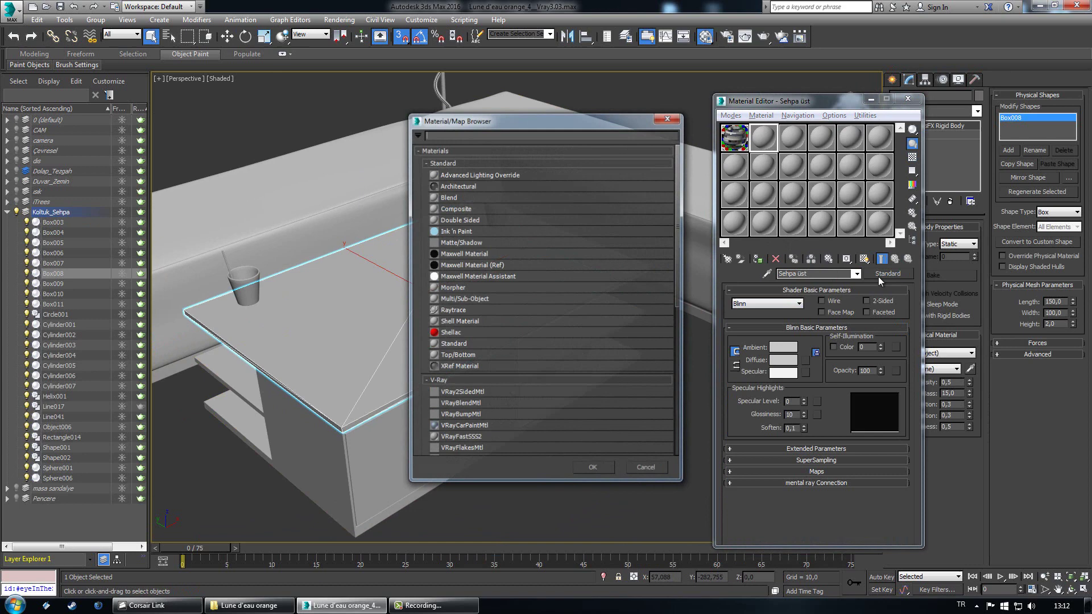
scroll(479, 406, down, 3)
scroll(480, 406, down, 2)
double_click(452, 401)
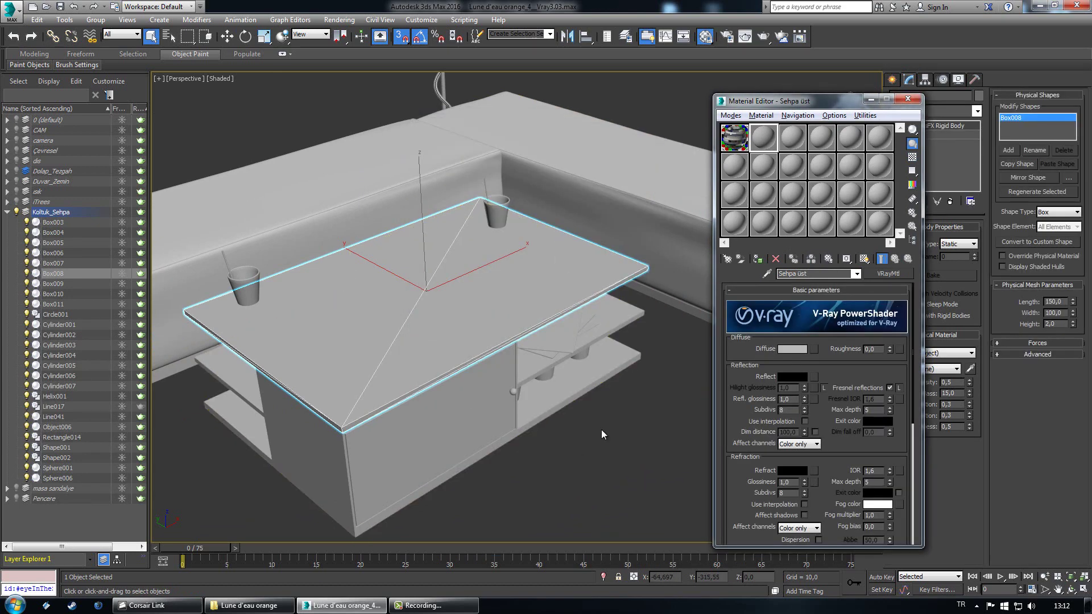
Step: Show the Sehpa üst sample enlarged on a checkered background and set its diffuse colour to black
click(912, 158)
double_click(763, 137)
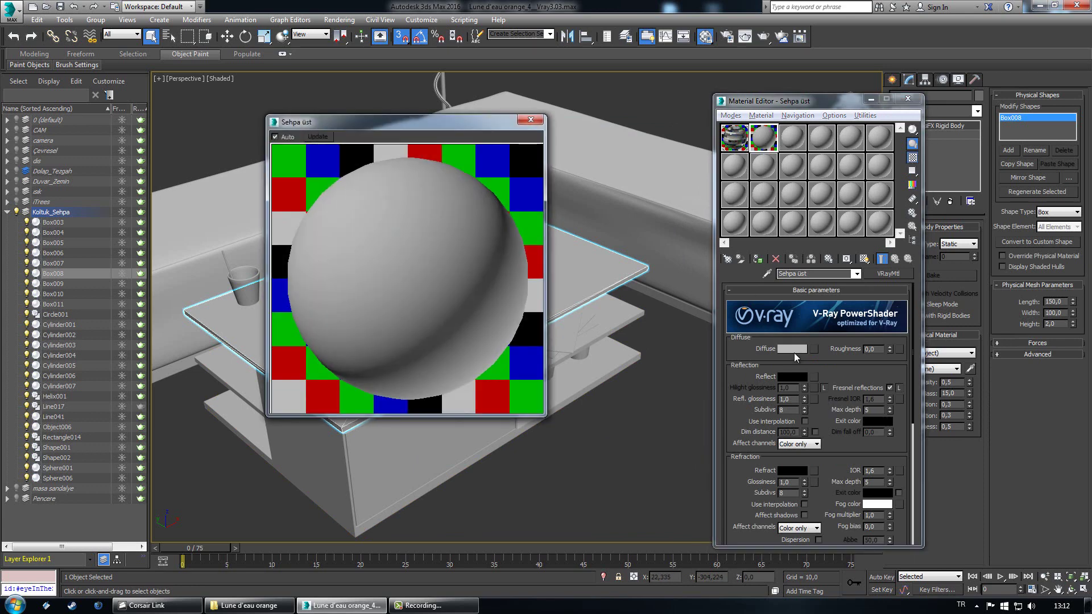
click(792, 349)
drag(377, 131, 299, 122)
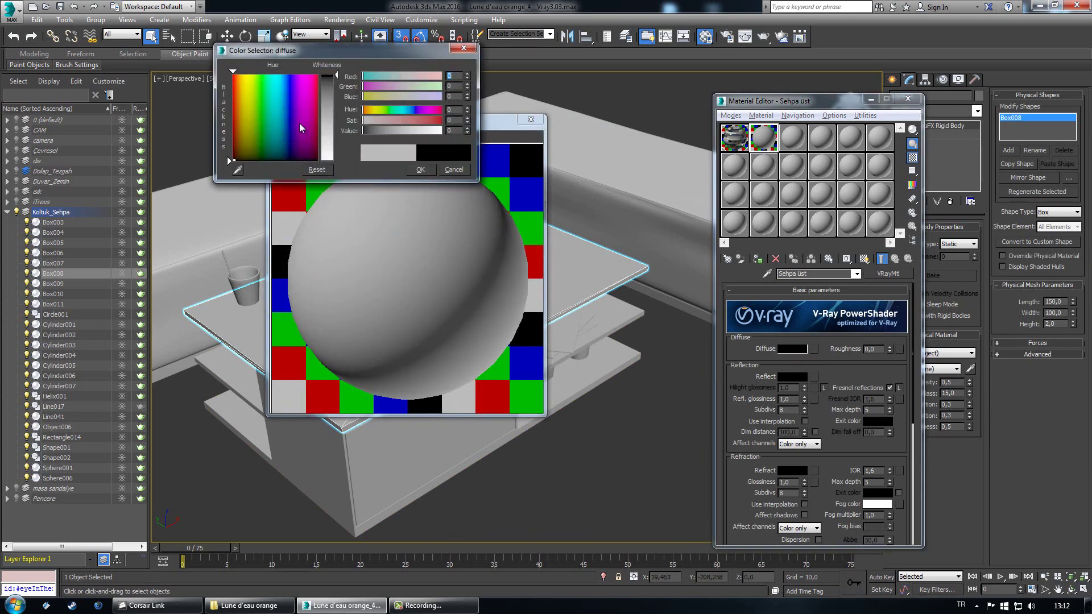
click(421, 171)
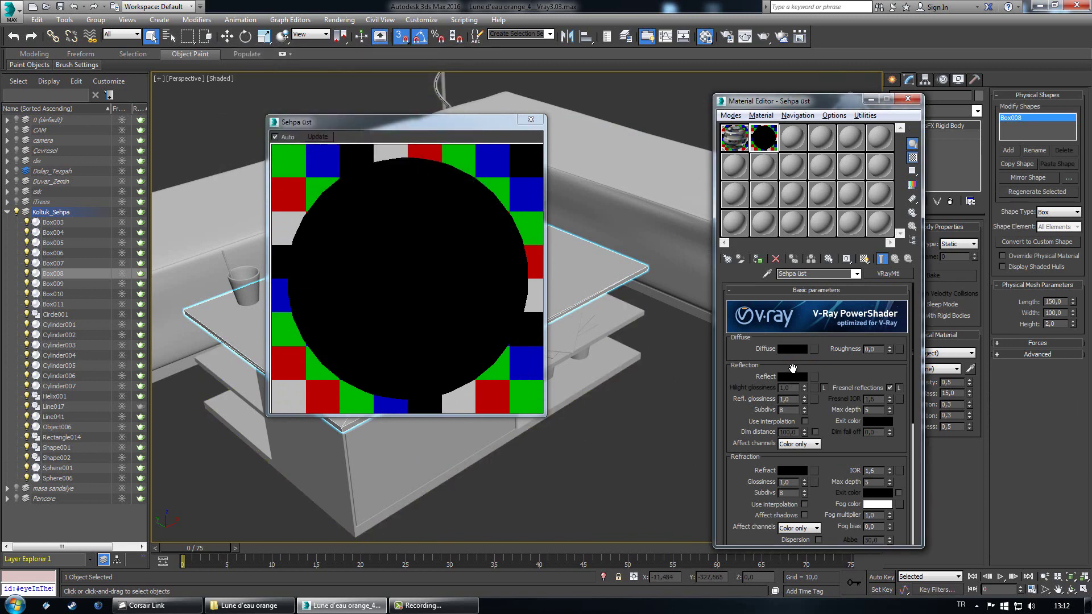
Step: Set the Sehpa üst reflection colour to a mid grey with value 113
drag(798, 386, 800, 371)
click(799, 360)
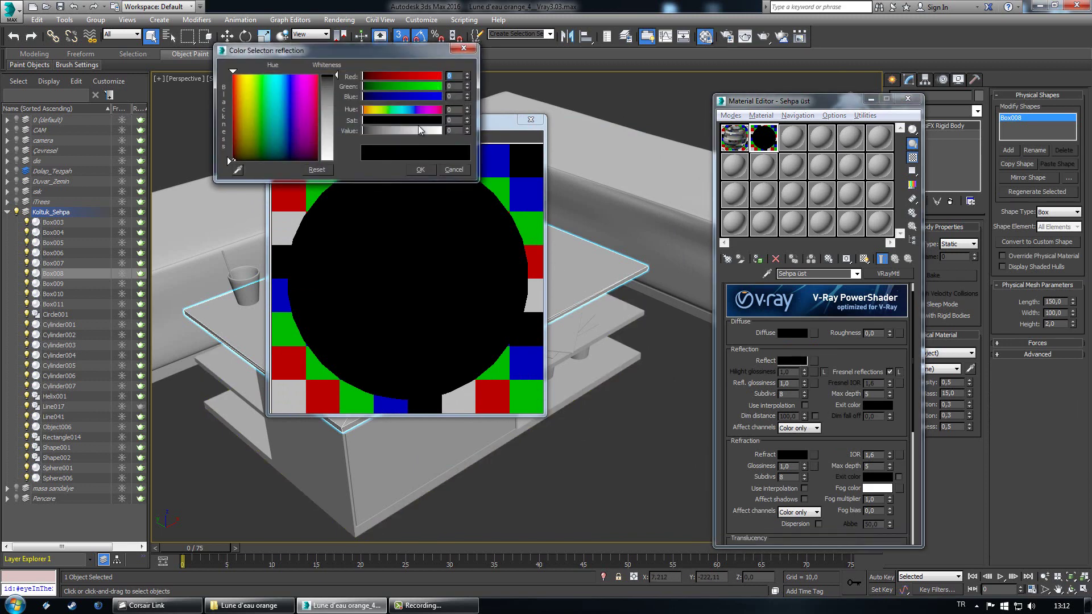
drag(418, 127, 442, 130)
click(421, 170)
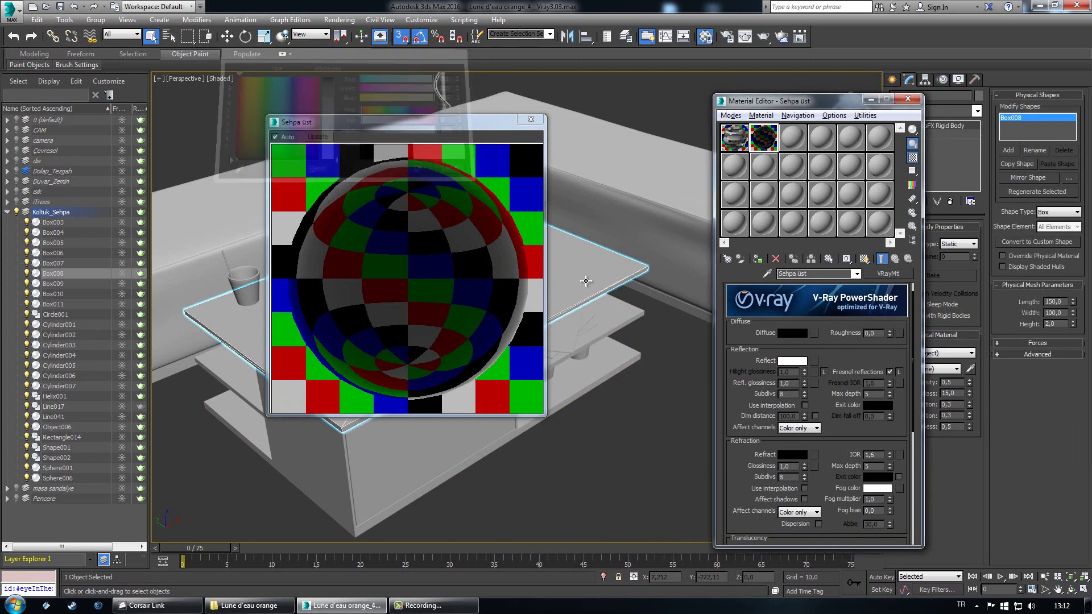
click(793, 361)
click(419, 130)
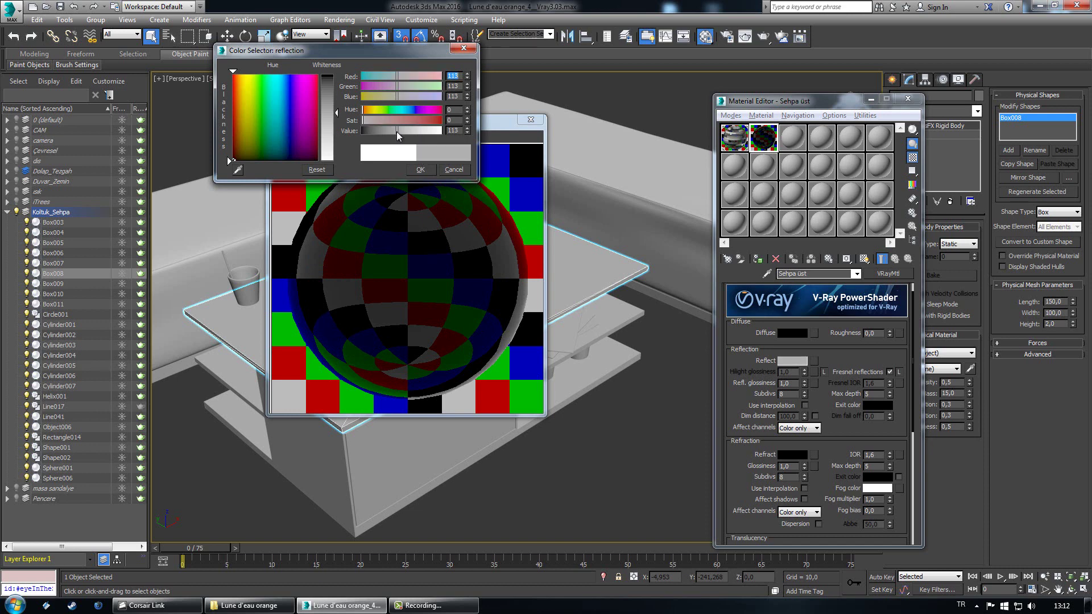
click(418, 169)
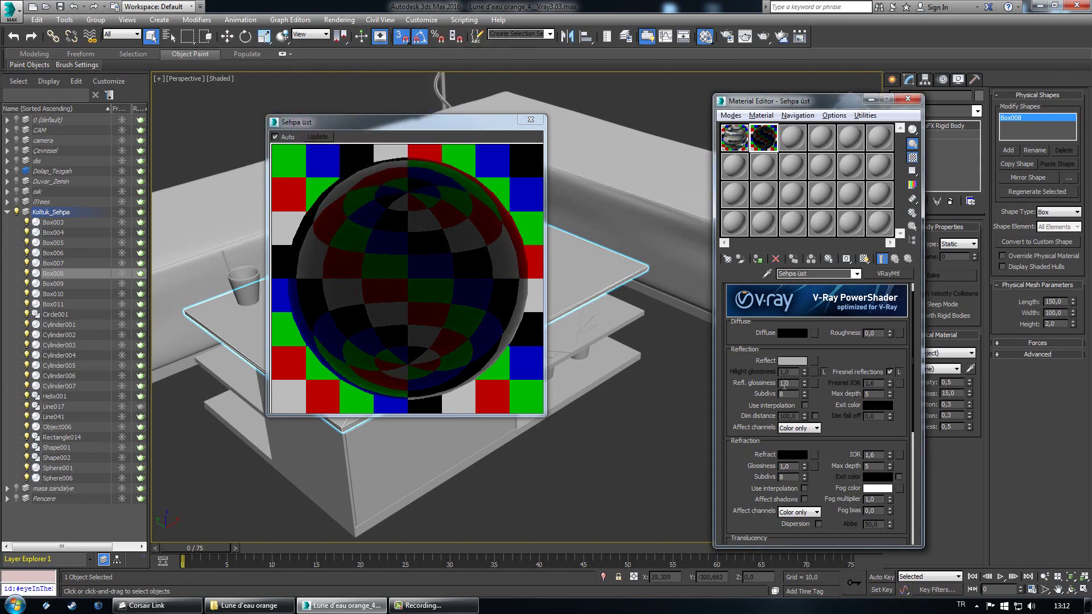
Step: Compare several reflection glossiness values for Sehpa üst, settle on 0,85, and set the reflection subdivs to 12
text(0,9)
key(Return)
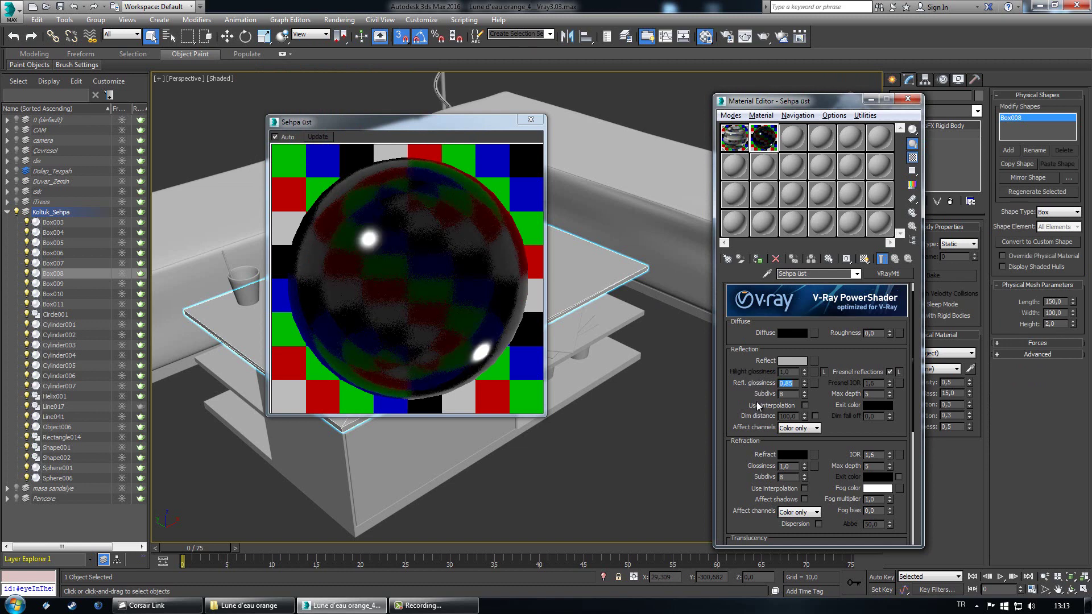
double_click(787, 393)
text(0,8)
key(Return)
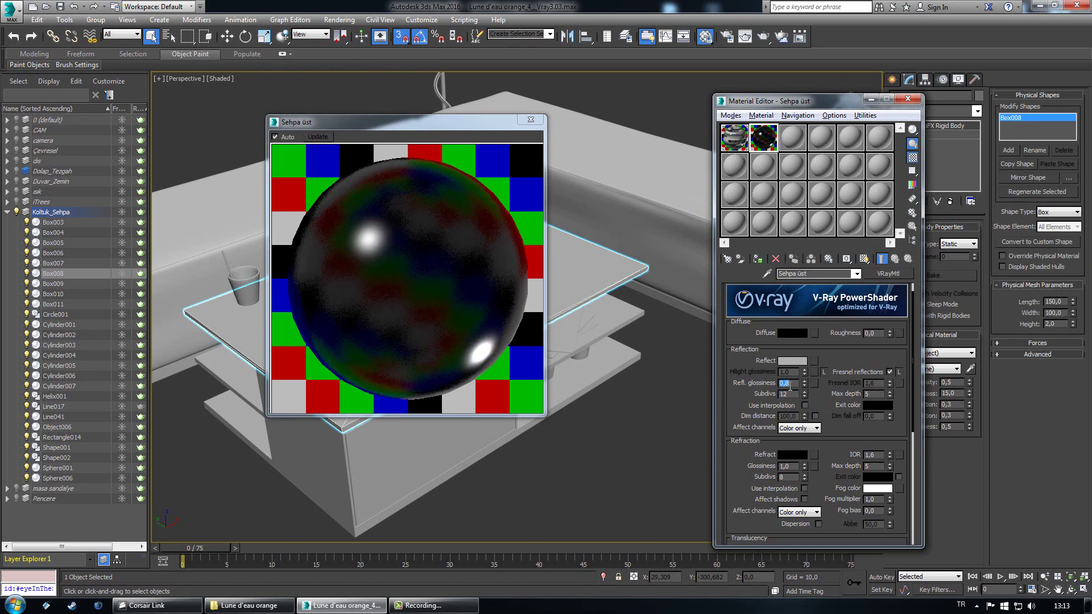
text(,7)
key(Return)
text(,5)
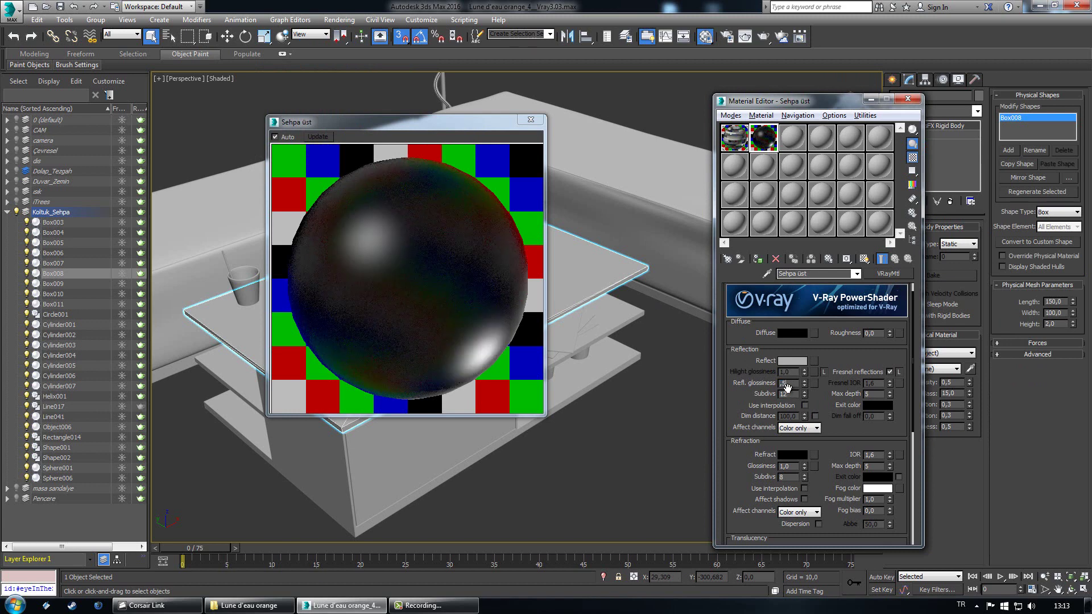
text(,85)
key(Return)
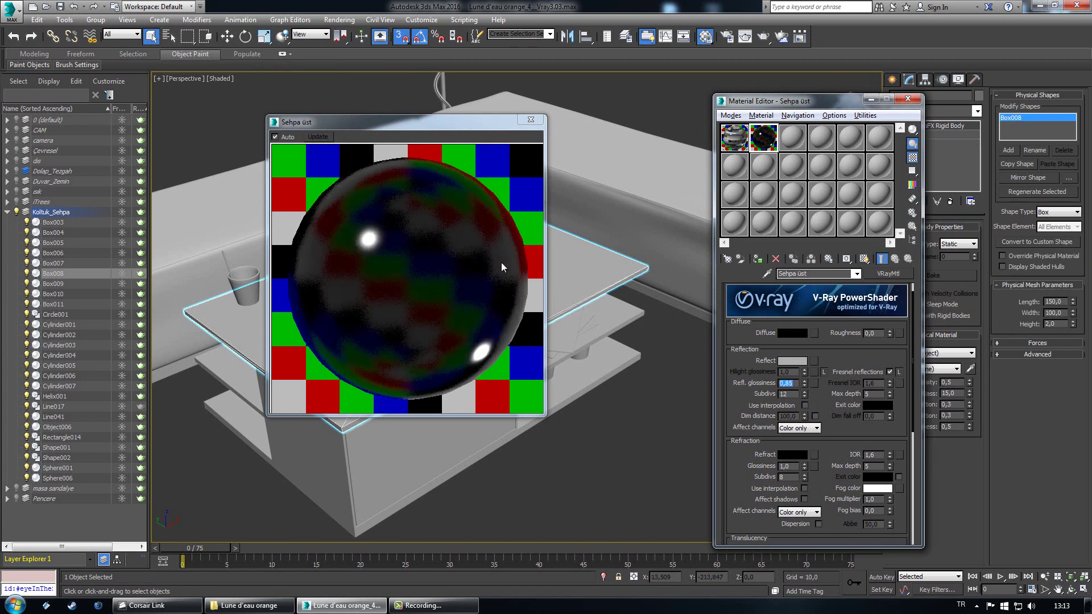
Step: Close the enlarged sample and assign Sehpa üst to the coffee table's top board only, undoing any extra assignment
click(526, 120)
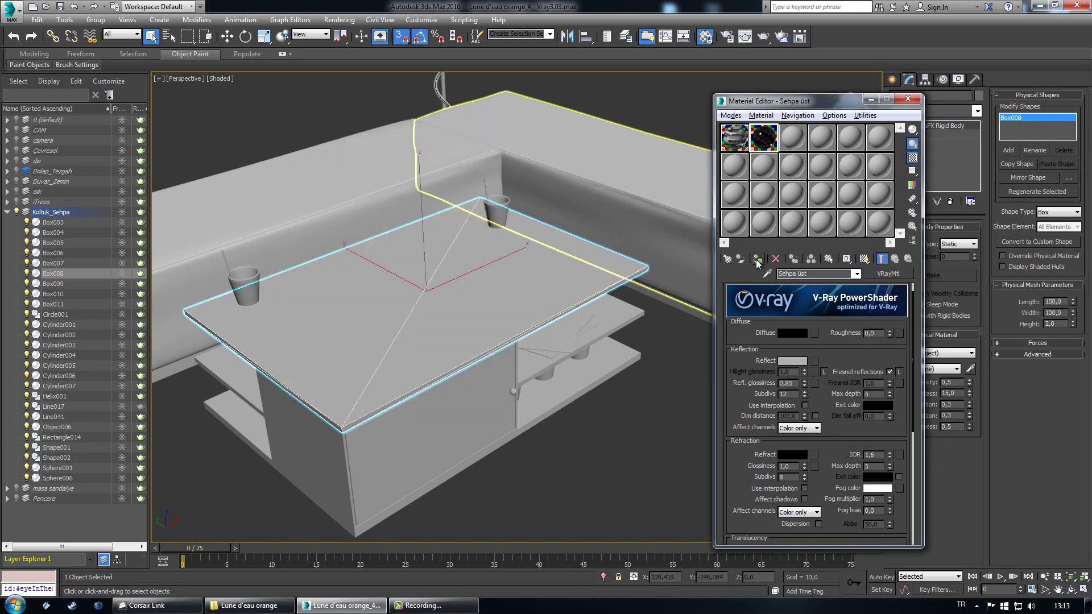
click(757, 259)
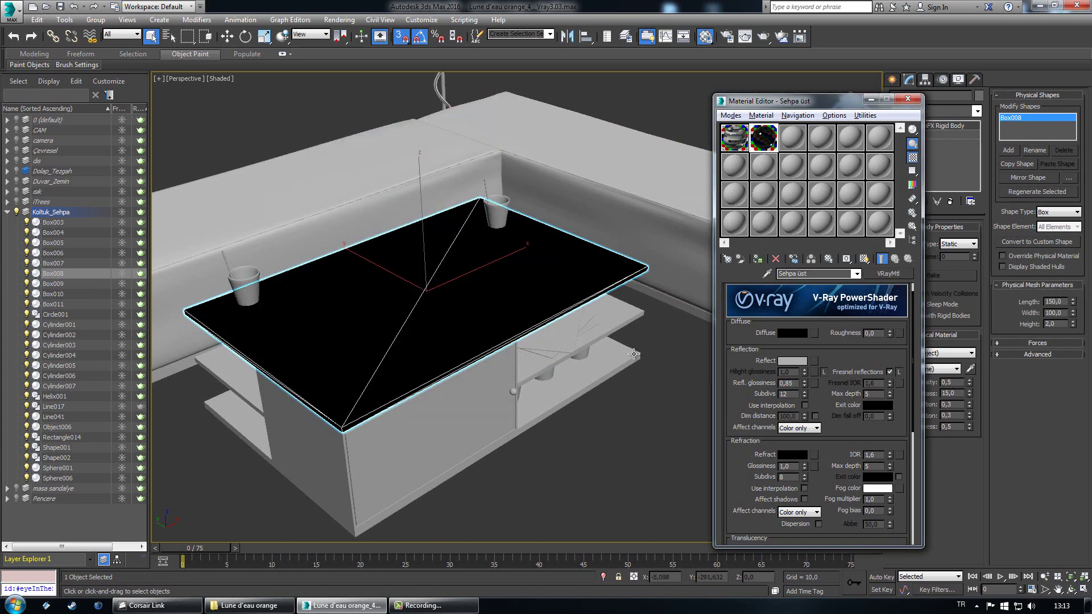
click(759, 259)
key(ctrl+z)
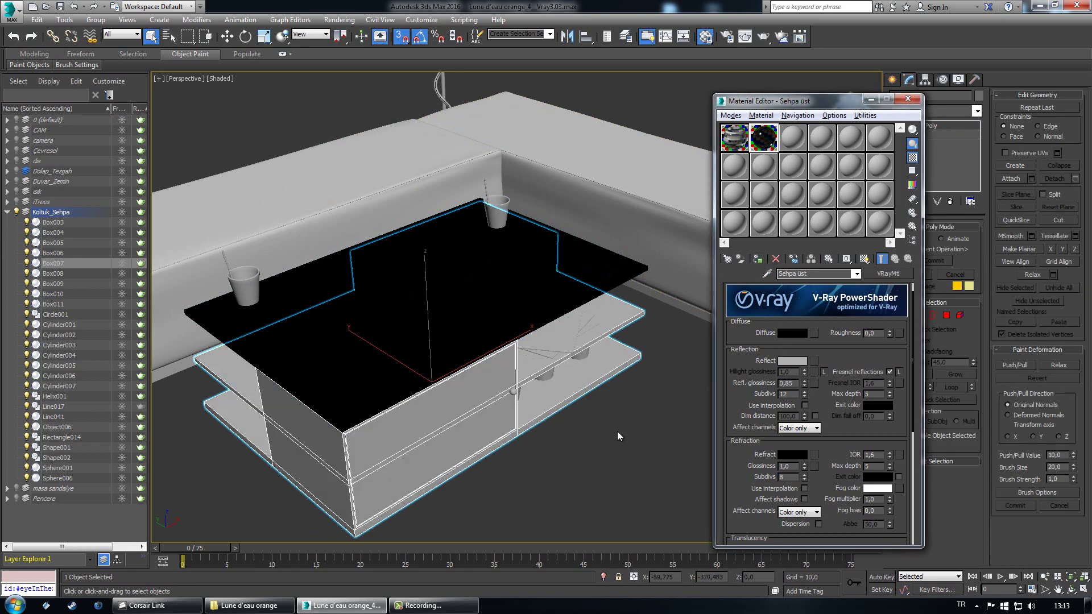
Step: Select the coffee table's body, copy Sehpa üst to the third material slot, and rename the copy Sehpa alt
click(617, 431)
click(576, 380)
drag(763, 138, 796, 144)
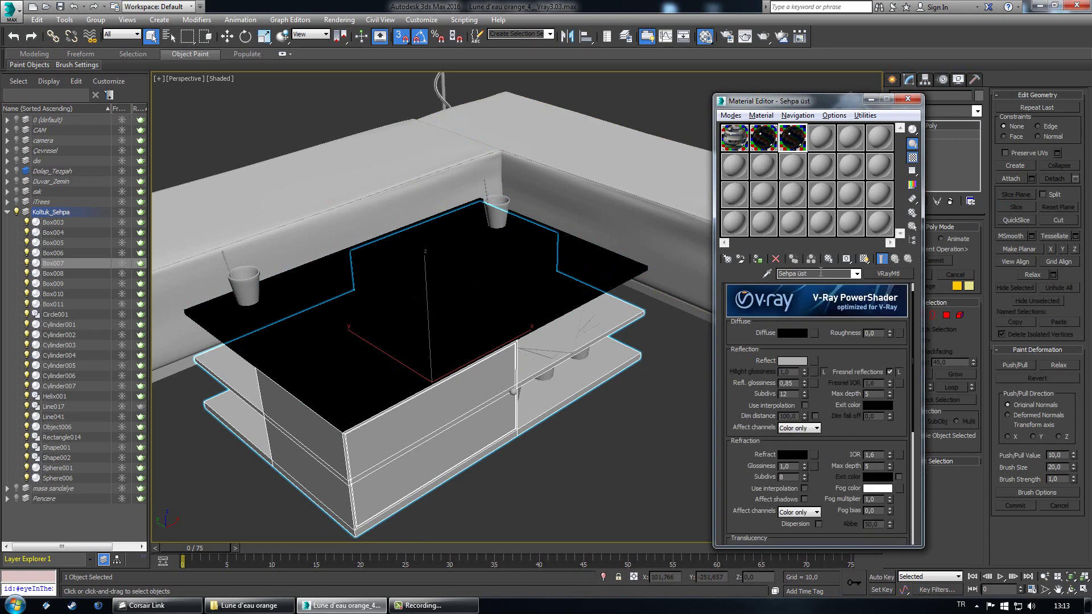
key(BackSpace)
key(BackSpace)
key(BackSpace)
Step: Set the Sehpa alt diffuse colour to white and assign the material to the coffee table's body
click(791, 331)
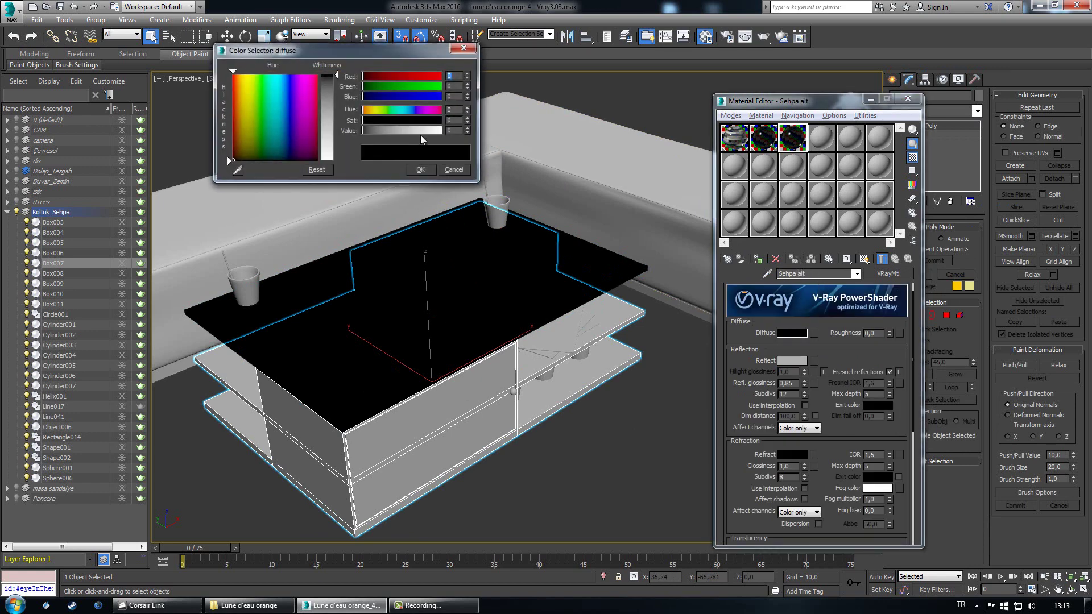
drag(421, 134, 468, 145)
click(427, 169)
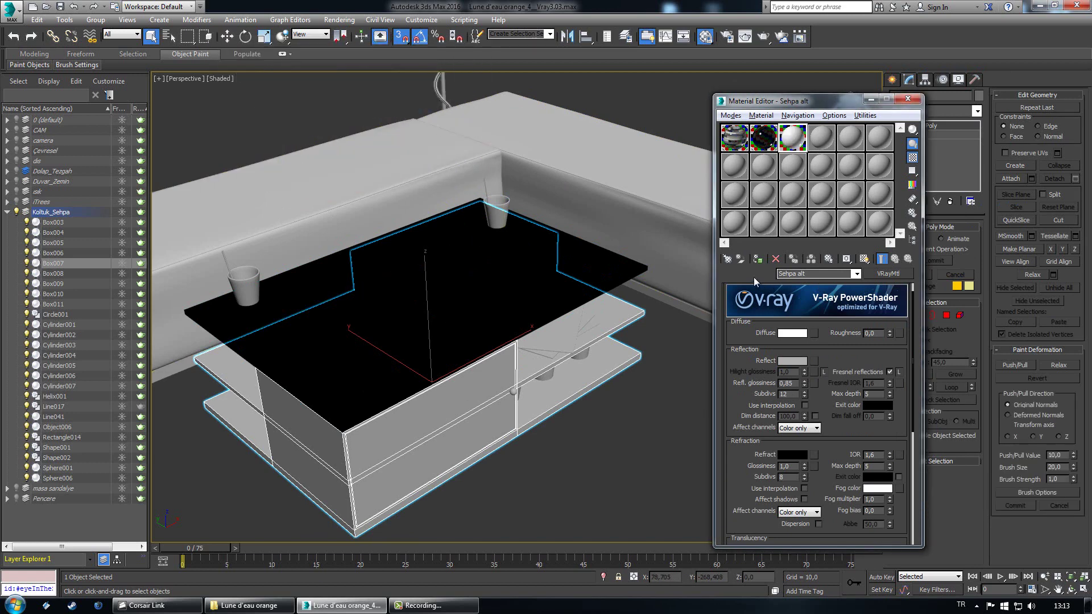
click(758, 260)
Step: Select the round knob on the coffee table door, name the fourth material slot krom, and make it a VRayMtl
mouse_move(542, 483)
alt+middle_down()
mouse_move(535, 434)
mouse_move(529, 477)
alt+middle_up()
scroll(500, 349, up, 5)
click(521, 326)
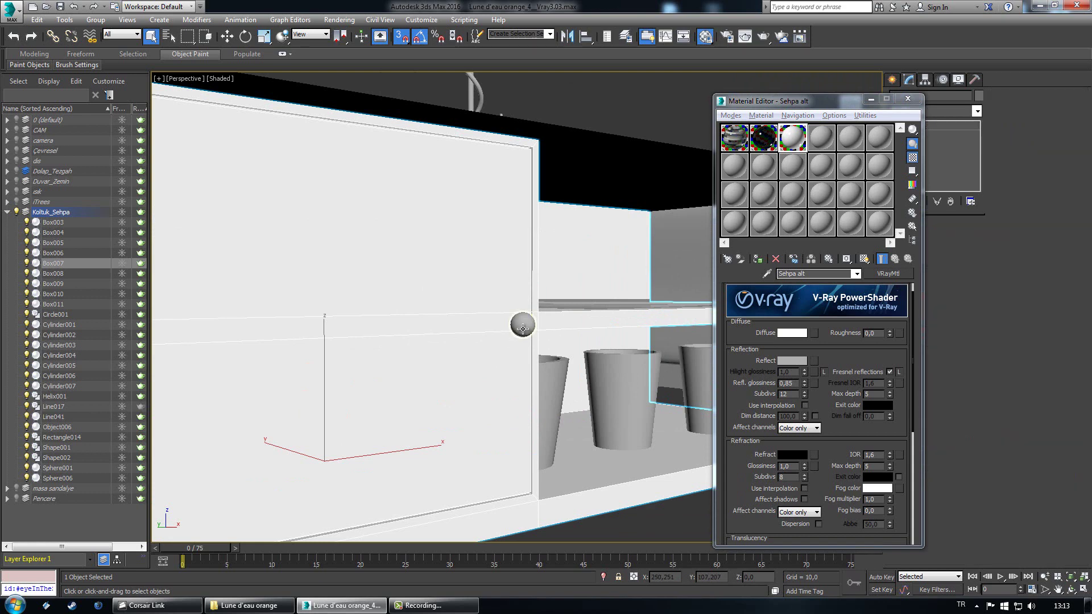
click(821, 144)
click(830, 274)
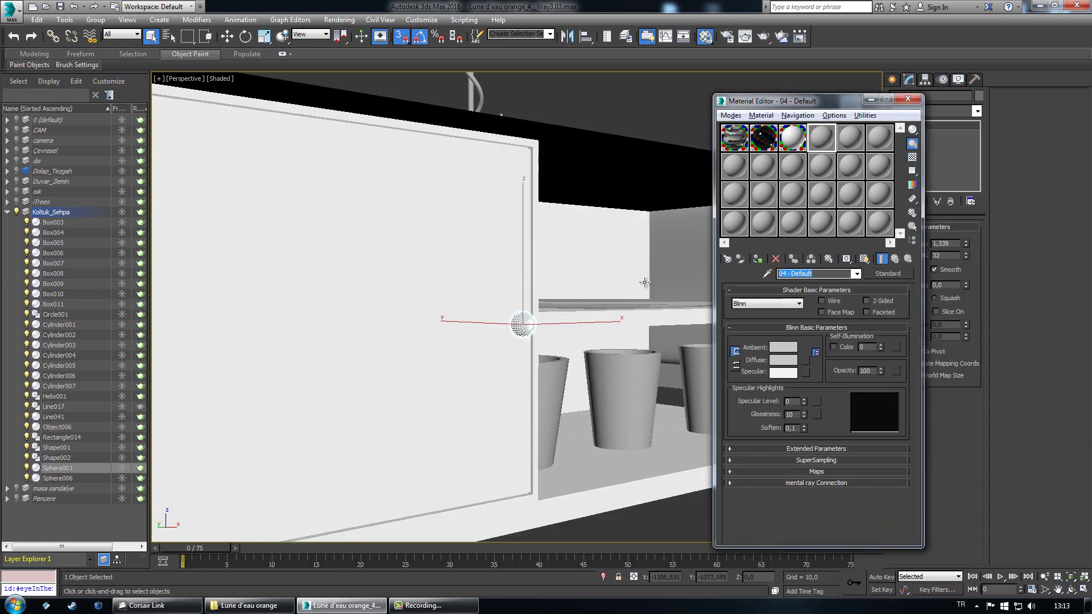
text(krom)
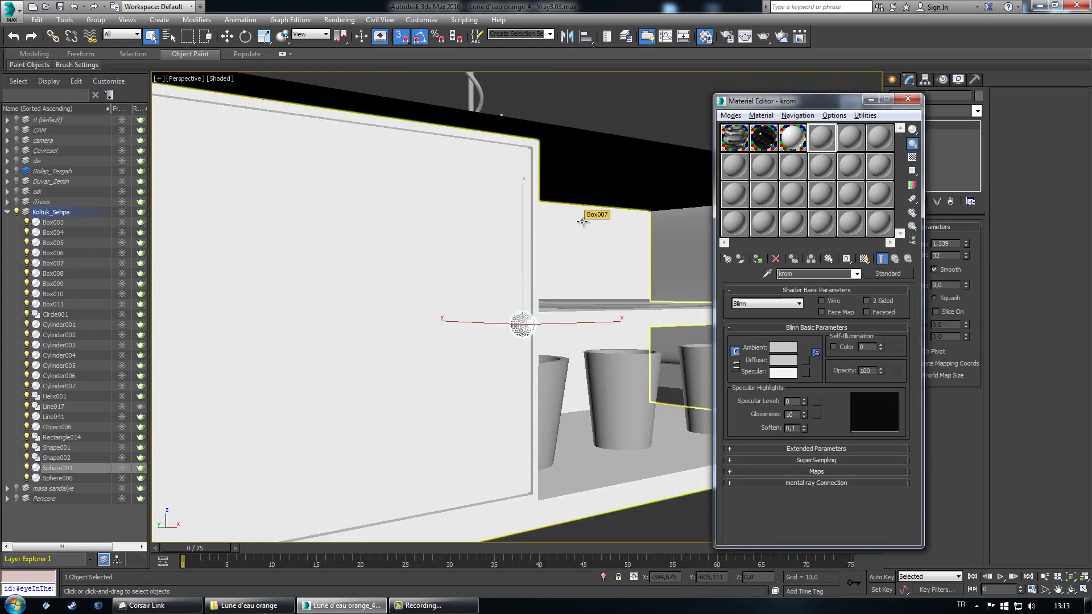
click(898, 274)
scroll(476, 381, down, 1)
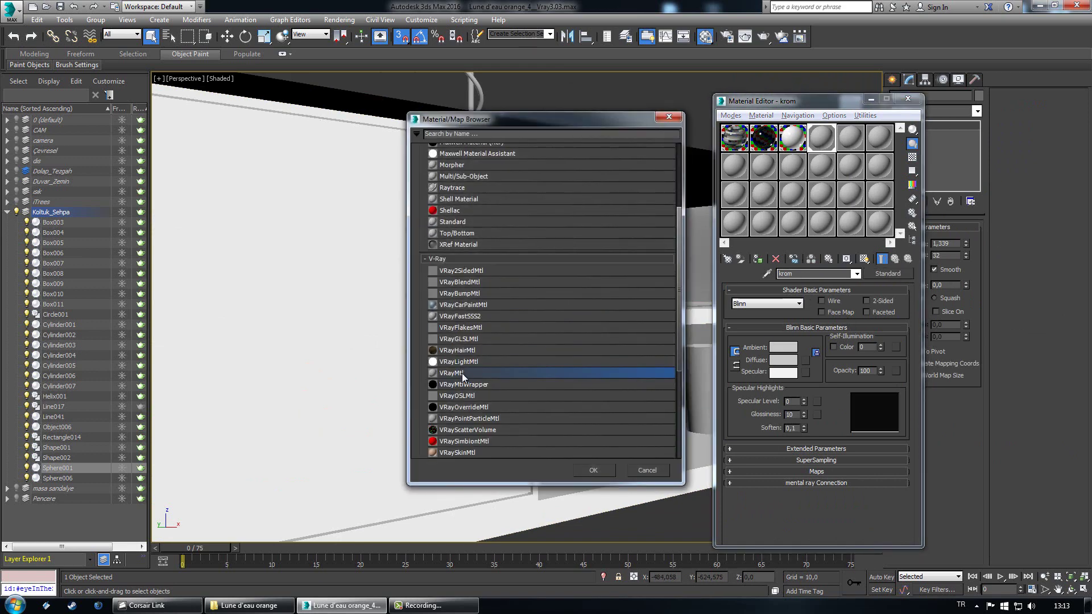
double_click(465, 370)
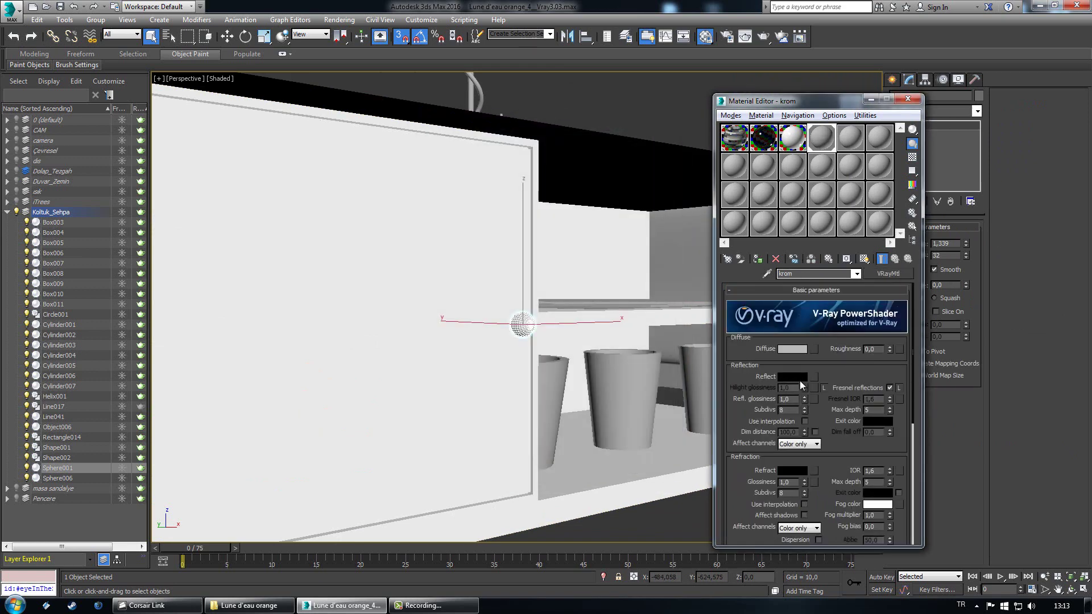
Step: Set the krom material's reflection colour to white and its diffuse colour to black, and turn off Fresnel reflections
click(799, 378)
drag(394, 130, 441, 131)
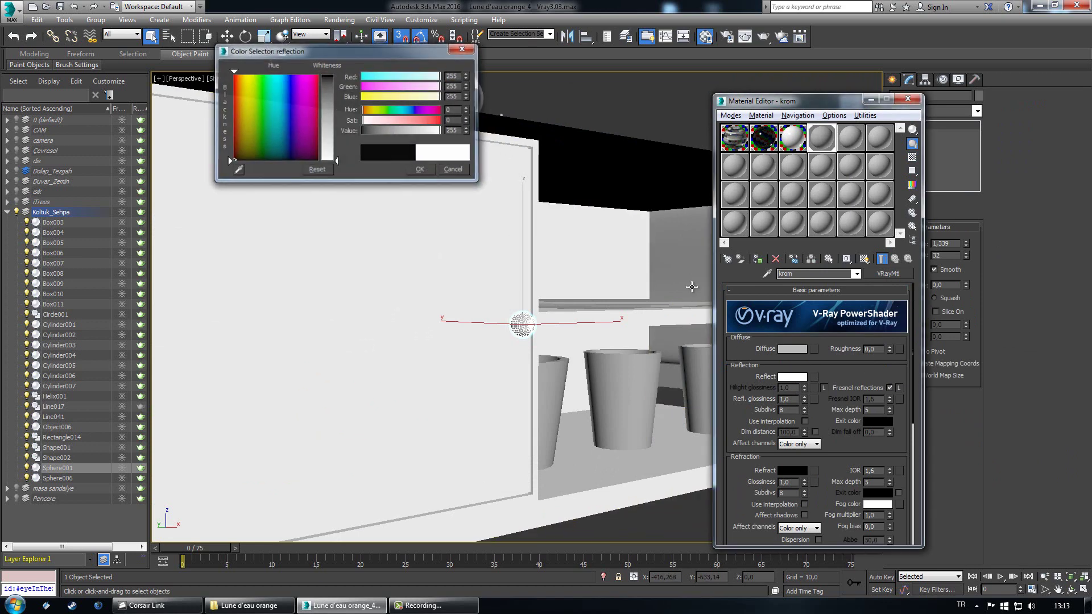
click(420, 169)
click(792, 349)
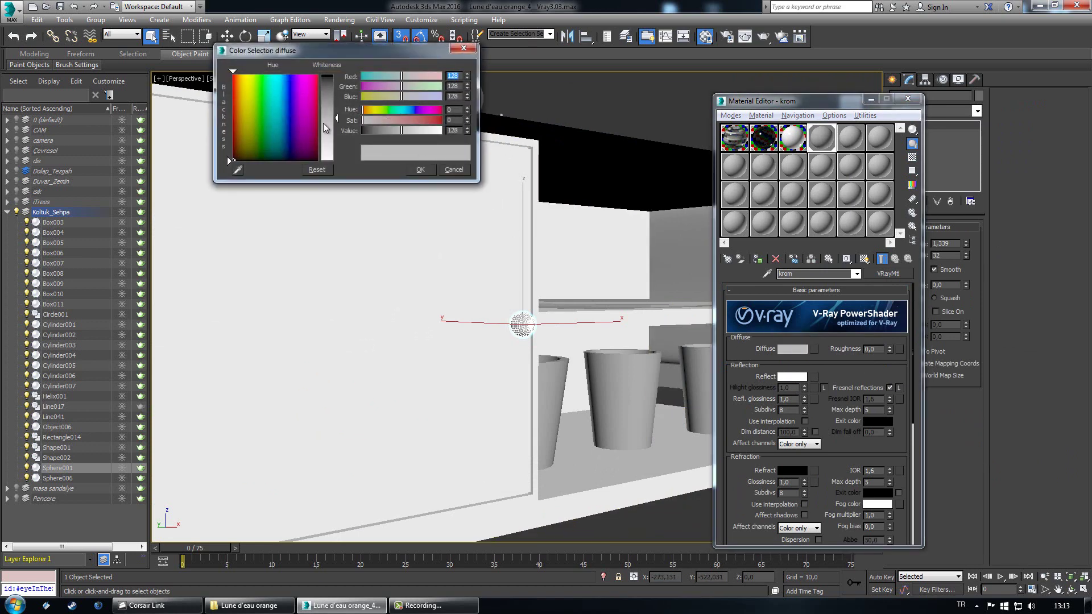
drag(401, 131, 362, 131)
click(420, 170)
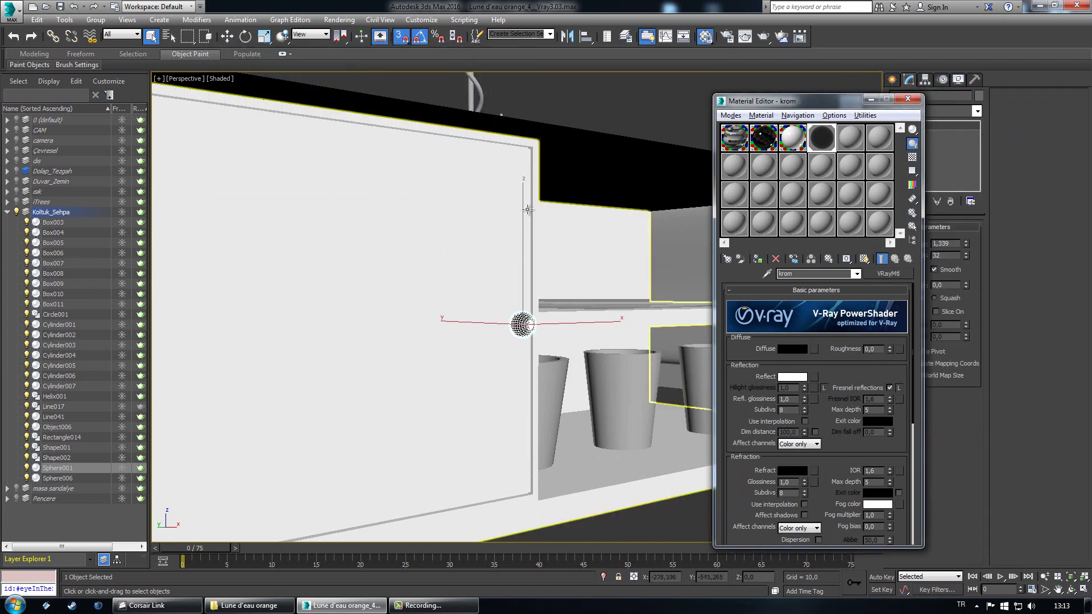
click(889, 388)
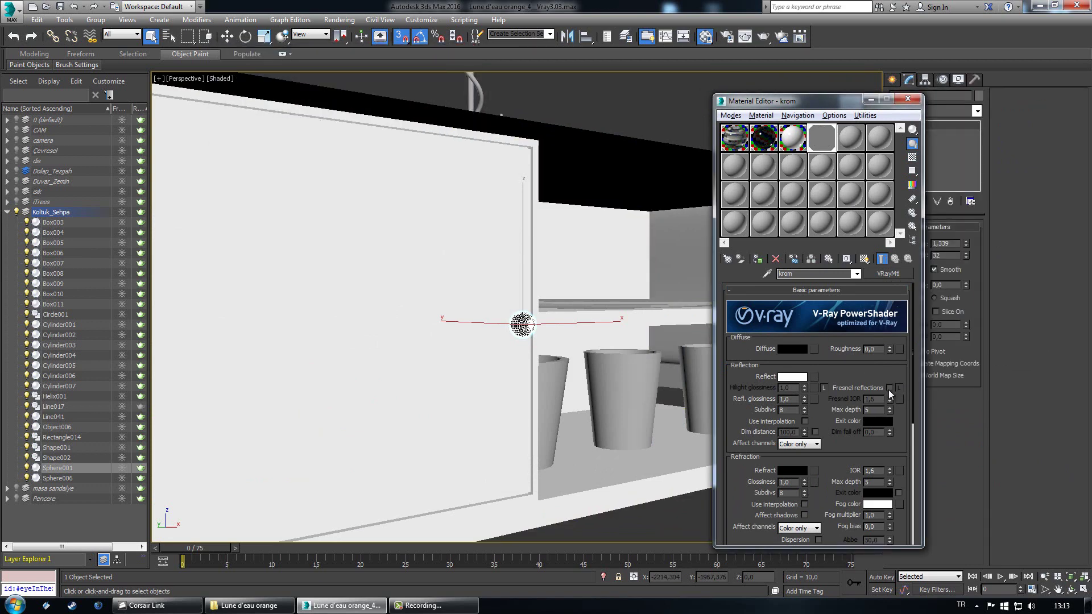
Step: Assign krom to the door knob and set its reflection glossiness to 0,9, checking it in an enlarged sample
double_click(833, 144)
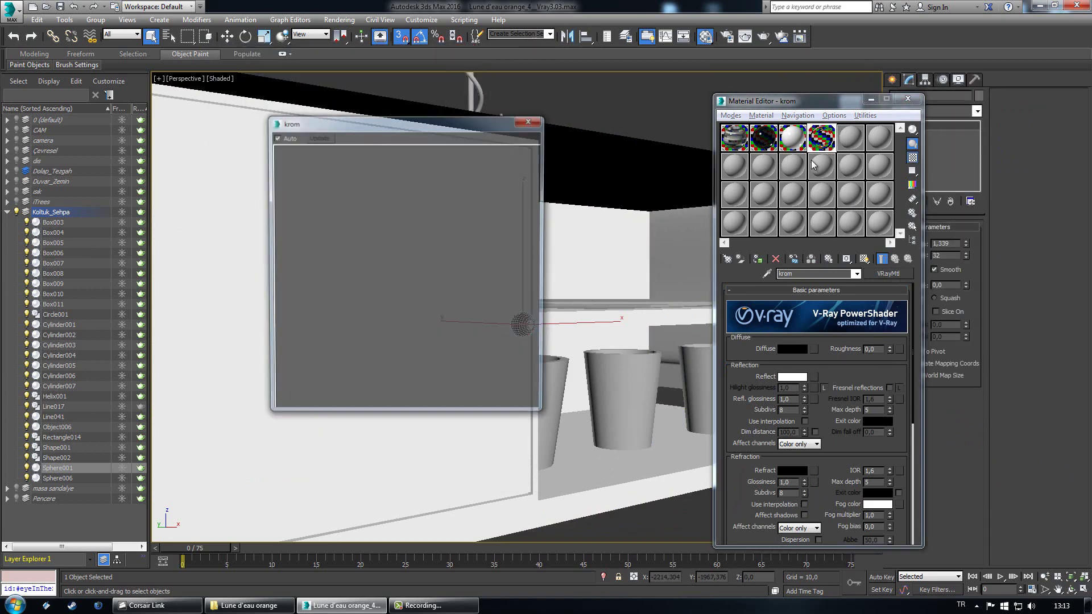
click(757, 260)
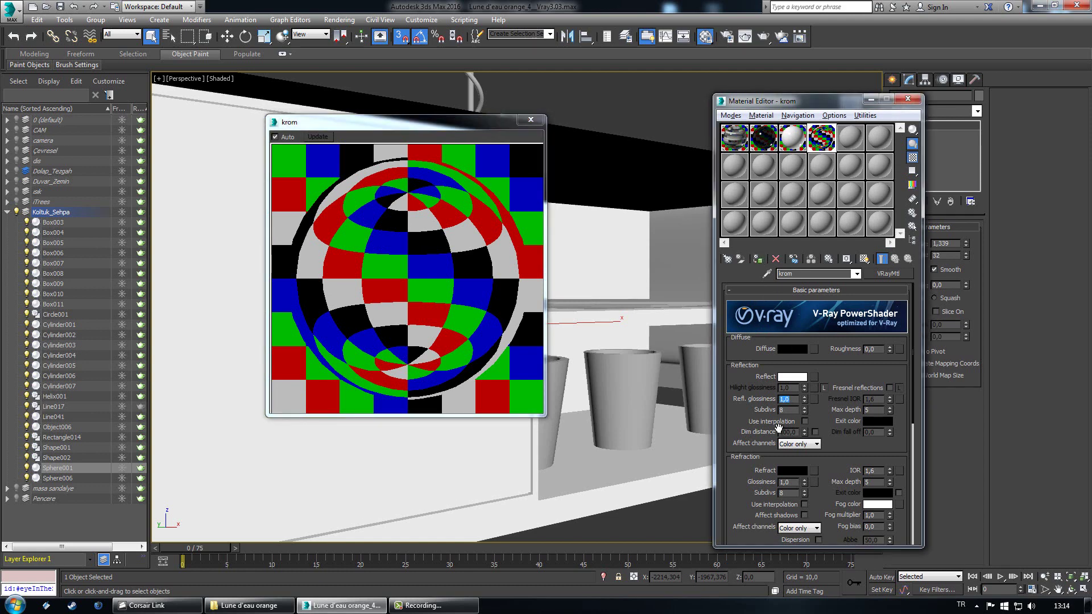
text(0,8)
key(Return)
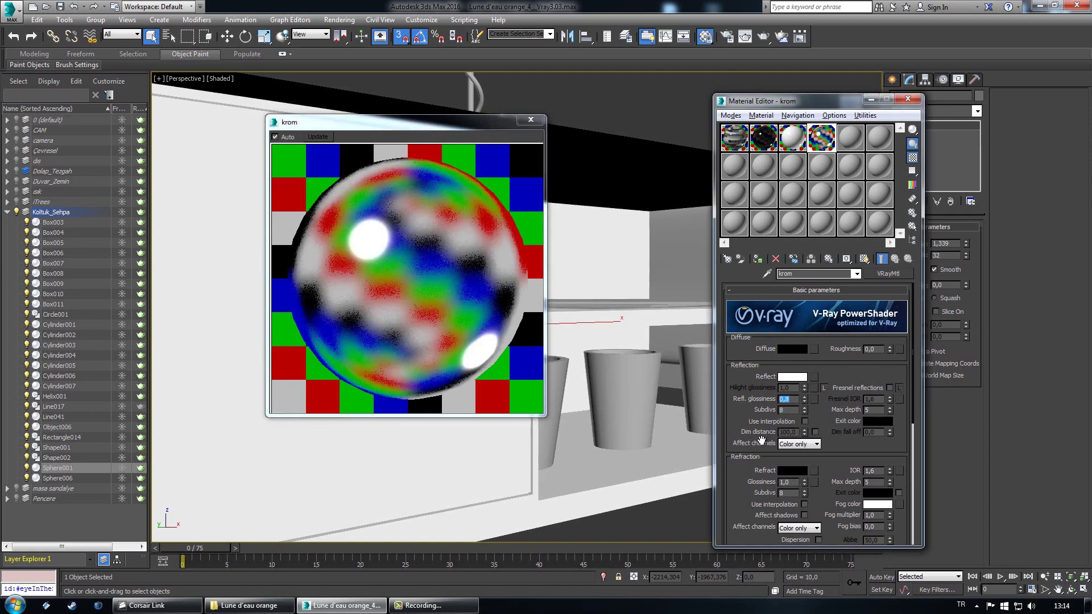
text(,9)
key(Return)
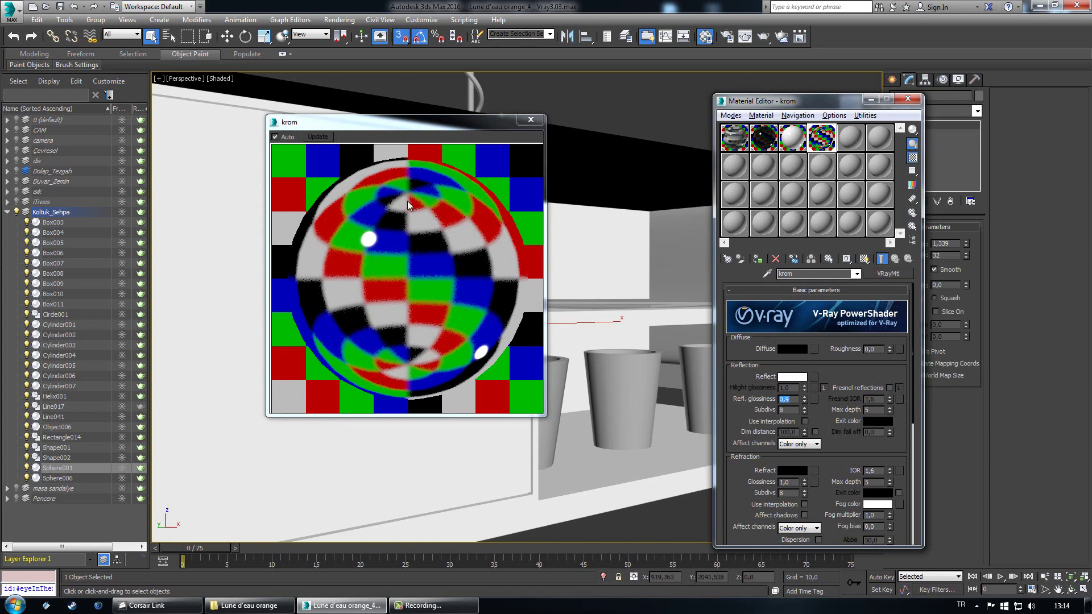
click(531, 118)
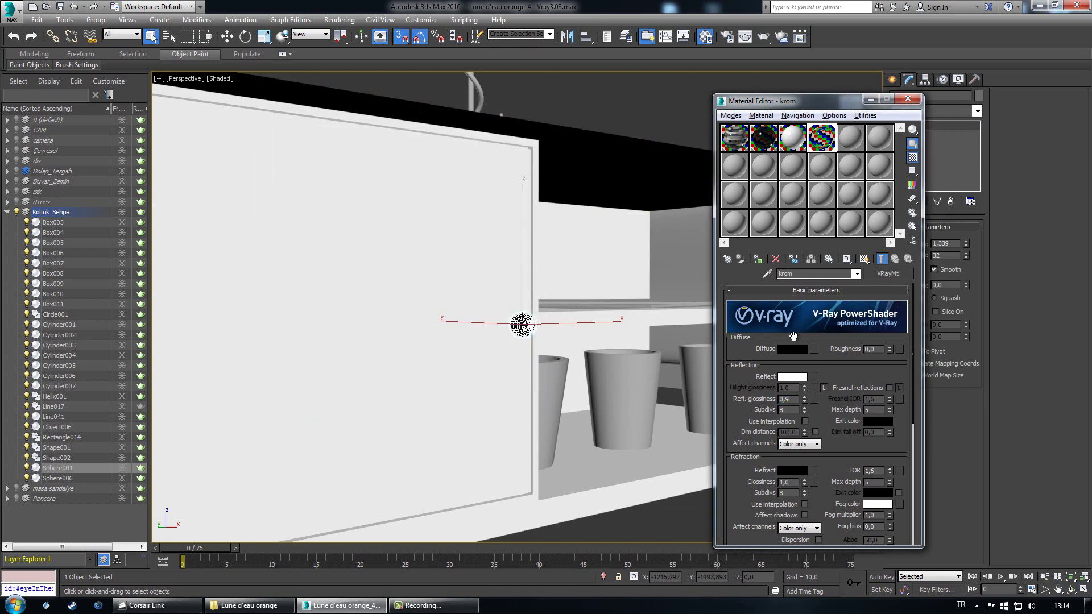
click(759, 262)
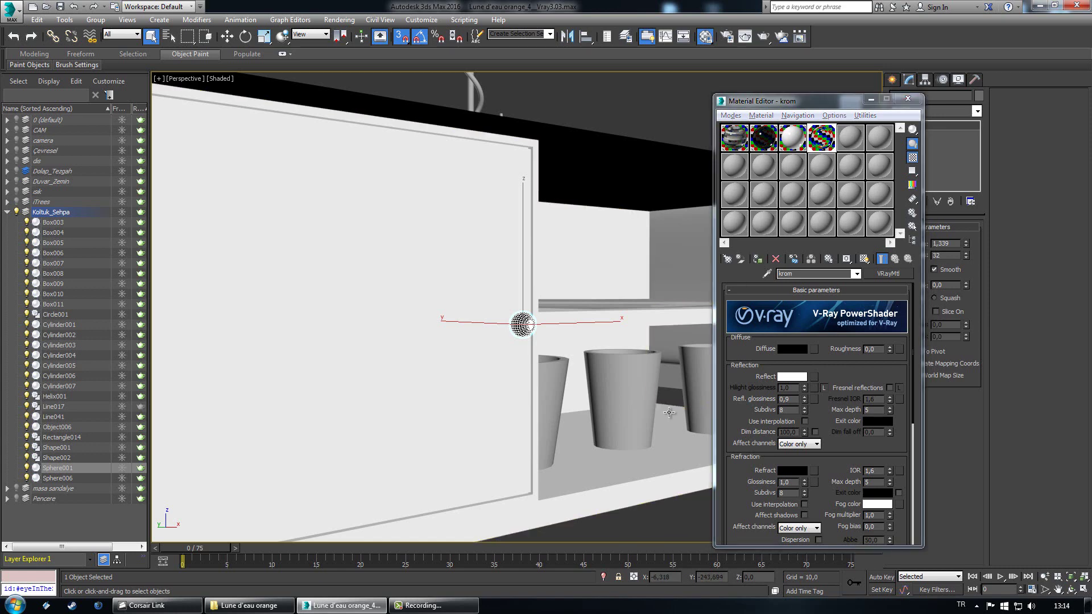
Step: Examine the cup and its straw on the coffee table from several angles, with and without wireframe
alt+middle_drag(669, 401, 608, 411)
middle_drag(608, 411, 476, 435)
click(476, 435)
key(z)
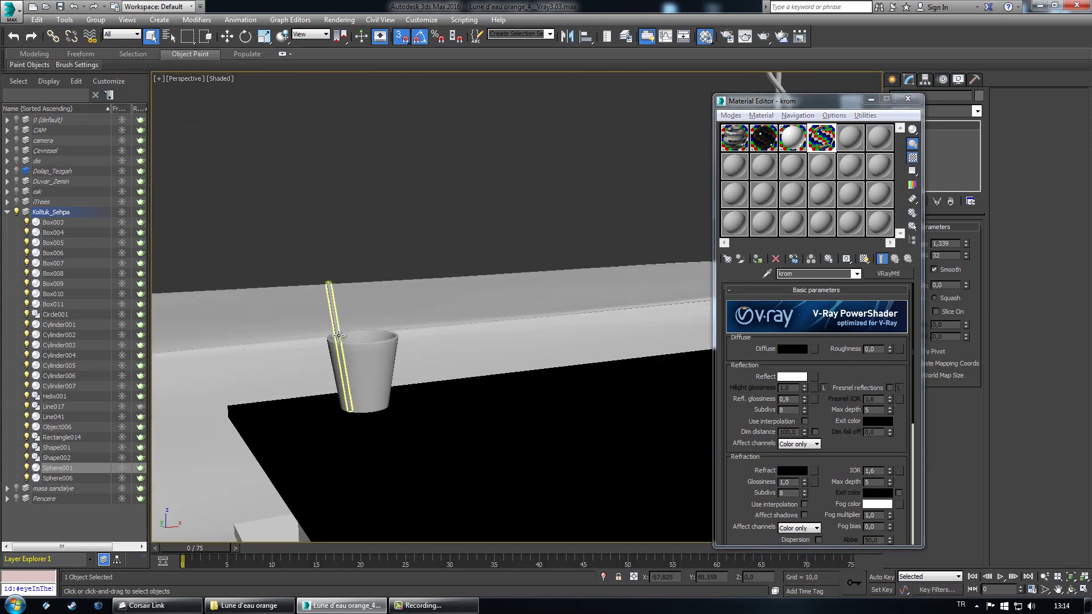
alt+middle_drag(390, 324, 421, 369)
key(w)
key(s)
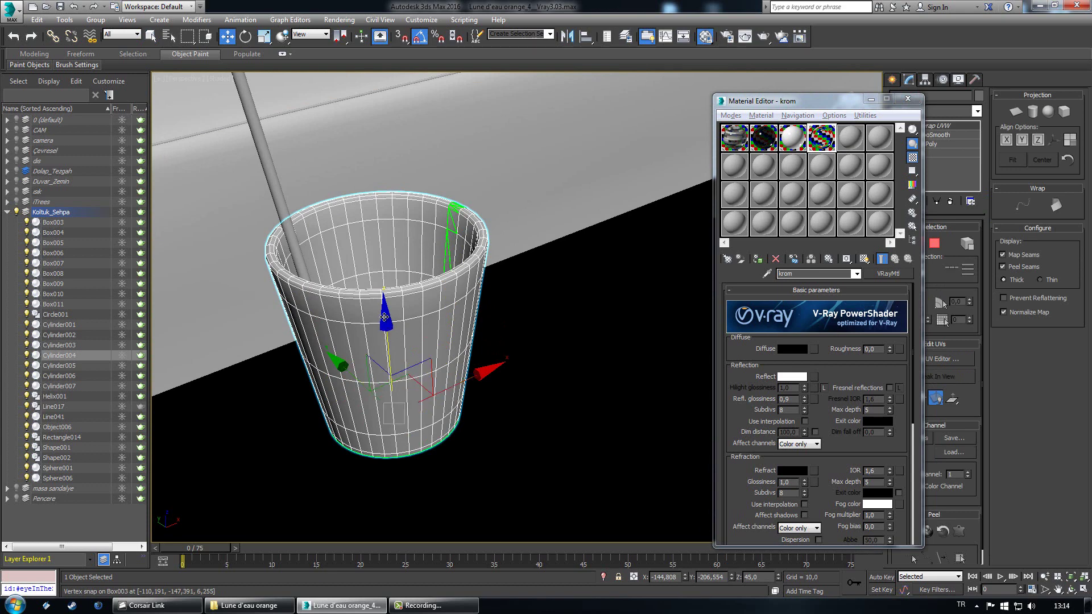
mouse_move(384, 315)
alt+middle_down()
mouse_move(394, 328)
mouse_move(378, 307)
mouse_move(429, 399)
mouse_move(402, 283)
mouse_move(392, 333)
mouse_move(425, 384)
mouse_move(428, 423)
mouse_move(478, 410)
mouse_move(483, 352)
alt+middle_up()
key(F3)
key(F3)
drag(826, 108, 741, 97)
alt+middle_drag(477, 285, 419, 342)
key(ctrl+z)
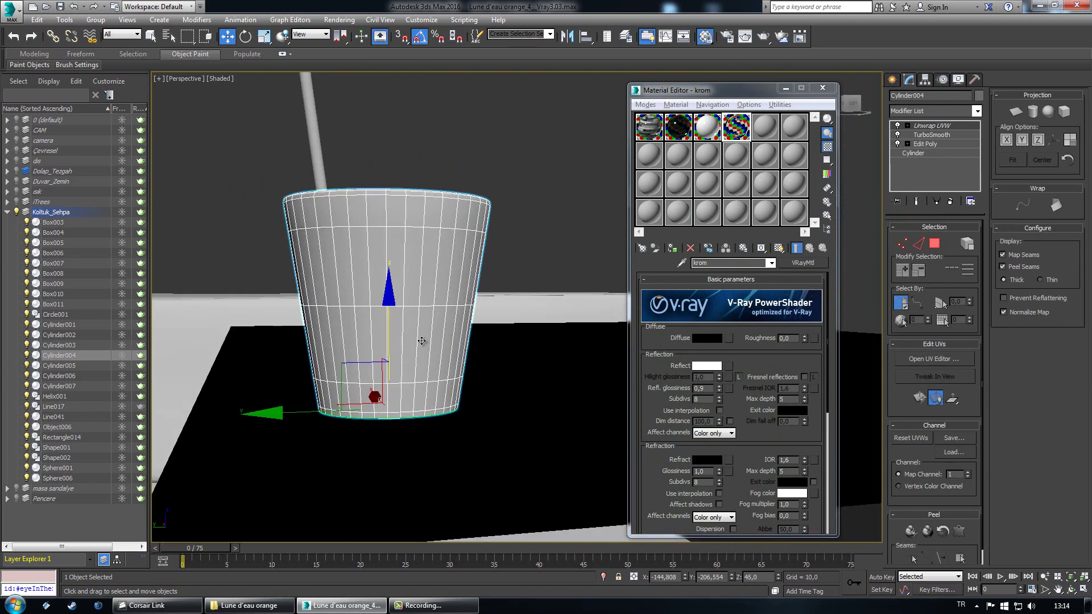
Step: Select the coffee table's body and top board and hide both
alt+middle_drag(487, 339, 332, 383)
scroll(437, 369, down, 5)
scroll(416, 404, down, 6)
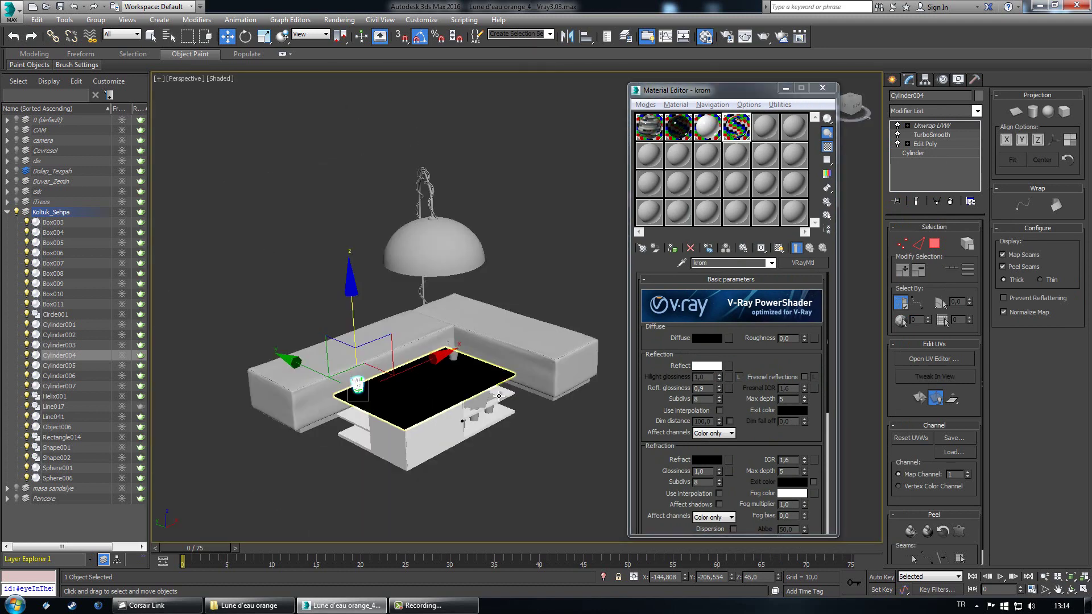
middle_drag(532, 366, 404, 373)
scroll(404, 374, up, 3)
middle_drag(184, 385, 320, 344)
click(351, 438)
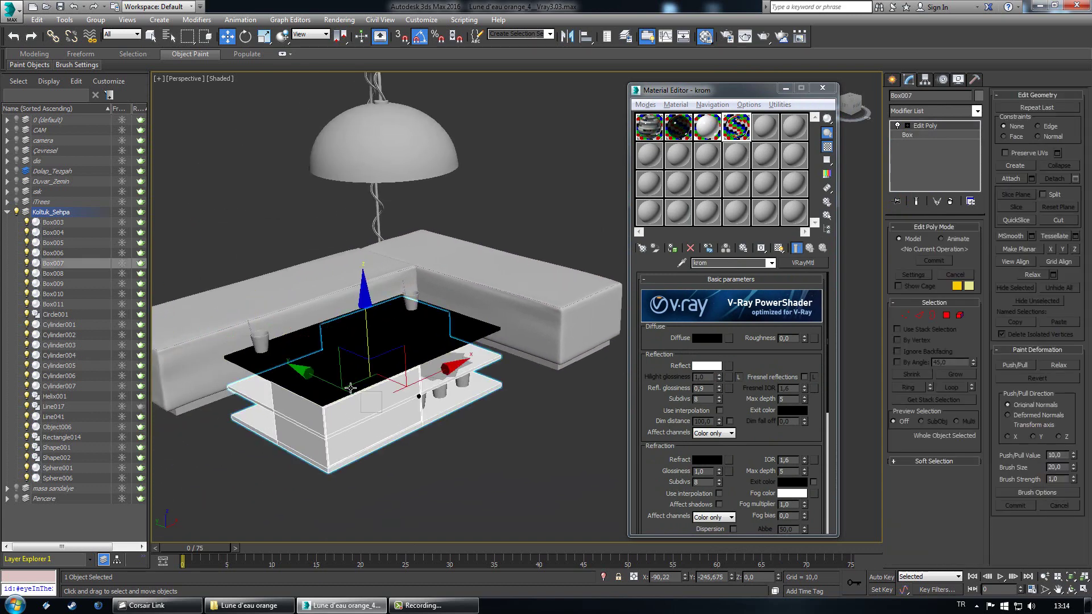
ctrl+click(337, 375)
right_click(338, 371)
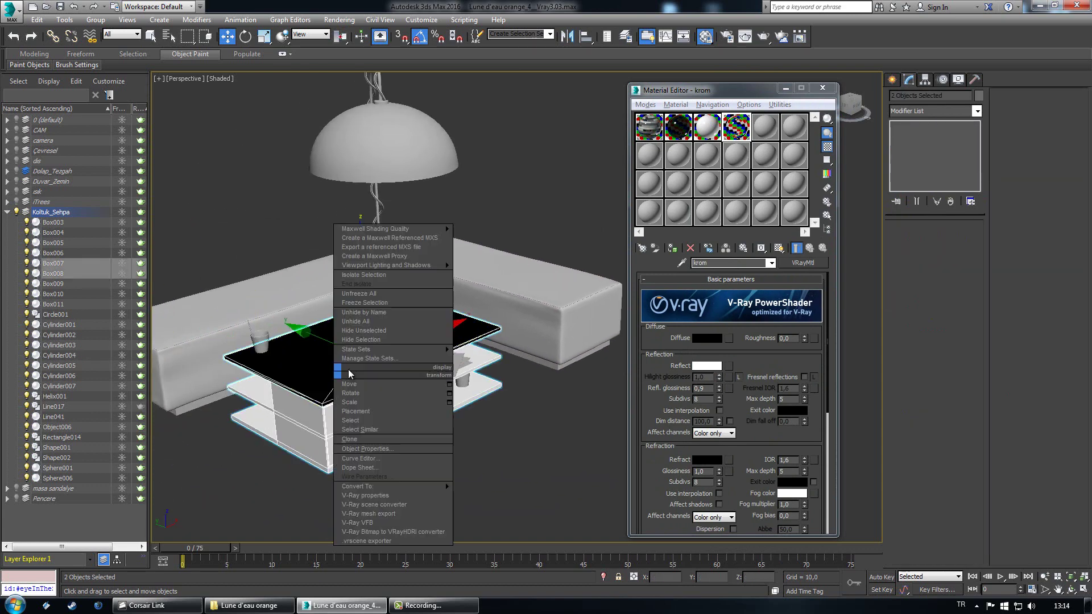
click(375, 340)
Step: Name the fifth material slot Dergi 1, assign it to the top magazine of the stack, and make it a VRayMtl
scroll(435, 386, up, 8)
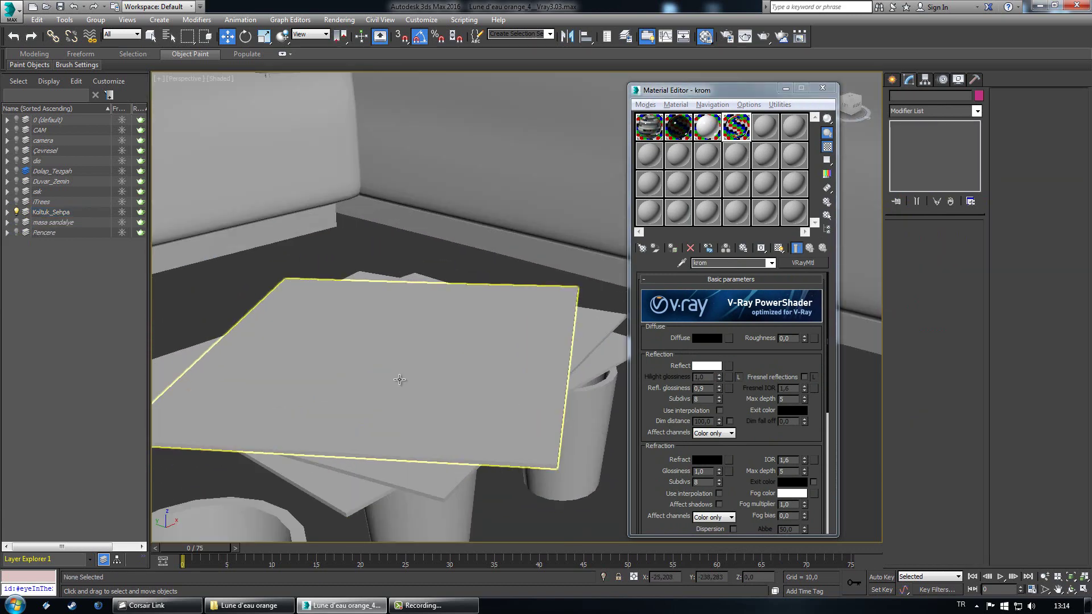
click(401, 382)
click(289, 264)
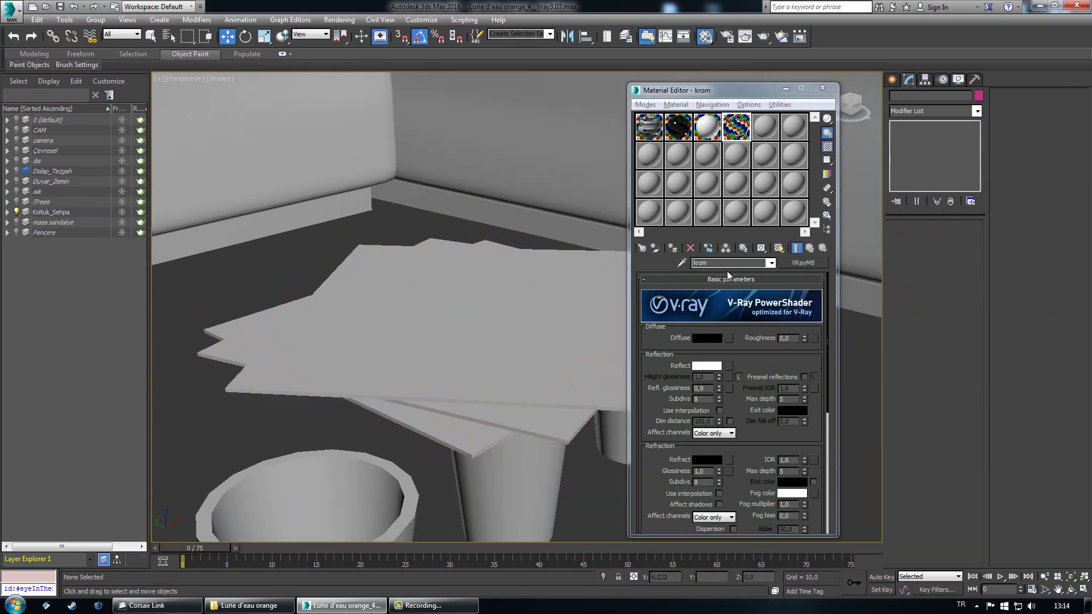
click(765, 126)
click(737, 262)
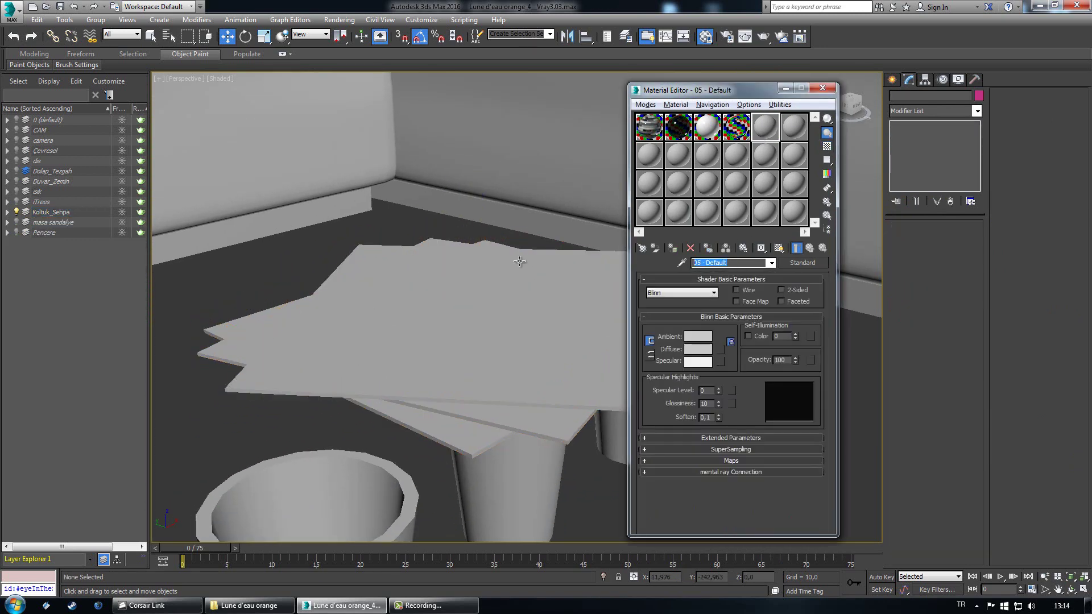
text(Dergi 1)
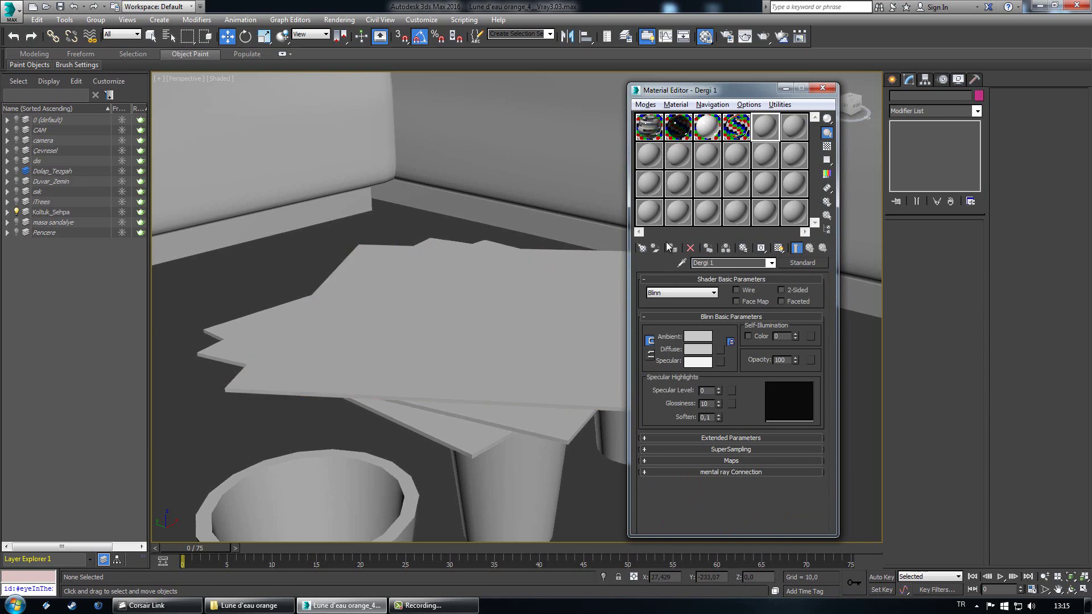
click(537, 268)
click(817, 261)
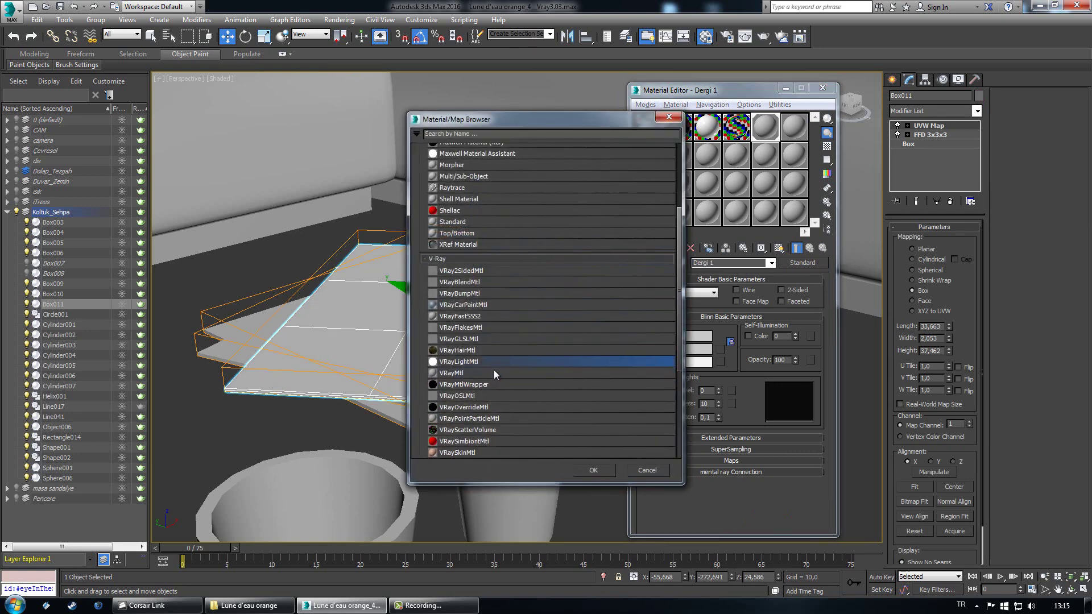
double_click(494, 372)
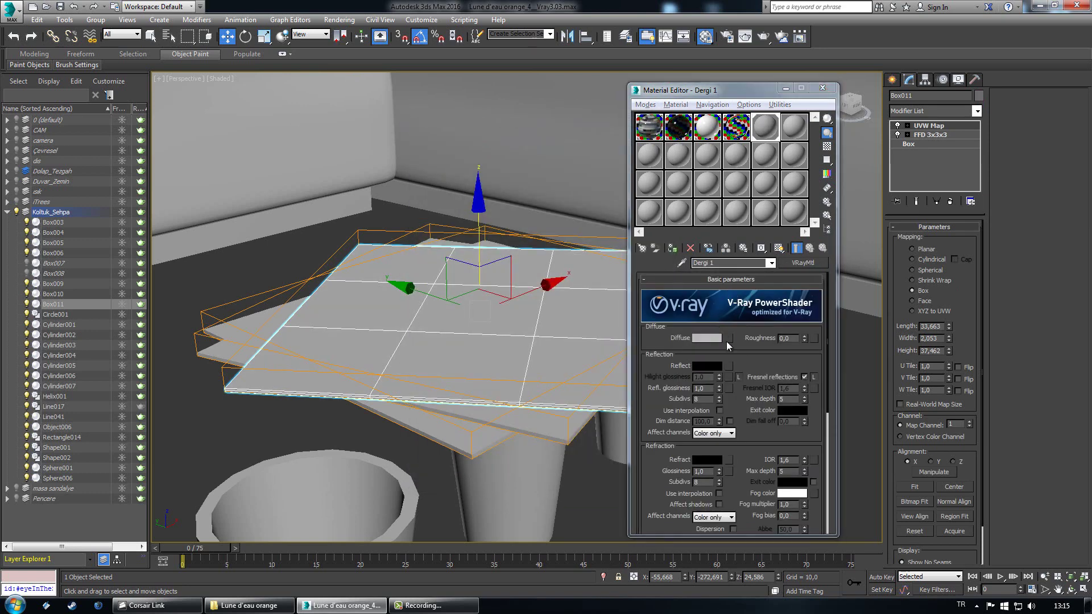
Step: Load dergikapagcopyzb0.jpg as the diffuse bitmap of Dergi 1 and show the map in the viewport
click(726, 339)
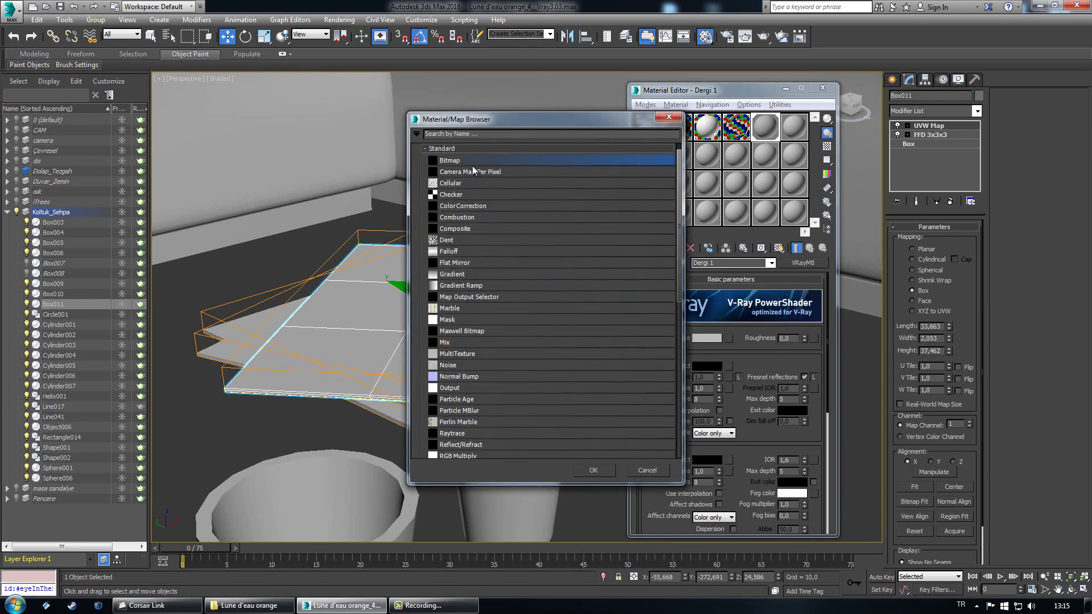
double_click(454, 161)
double_click(396, 232)
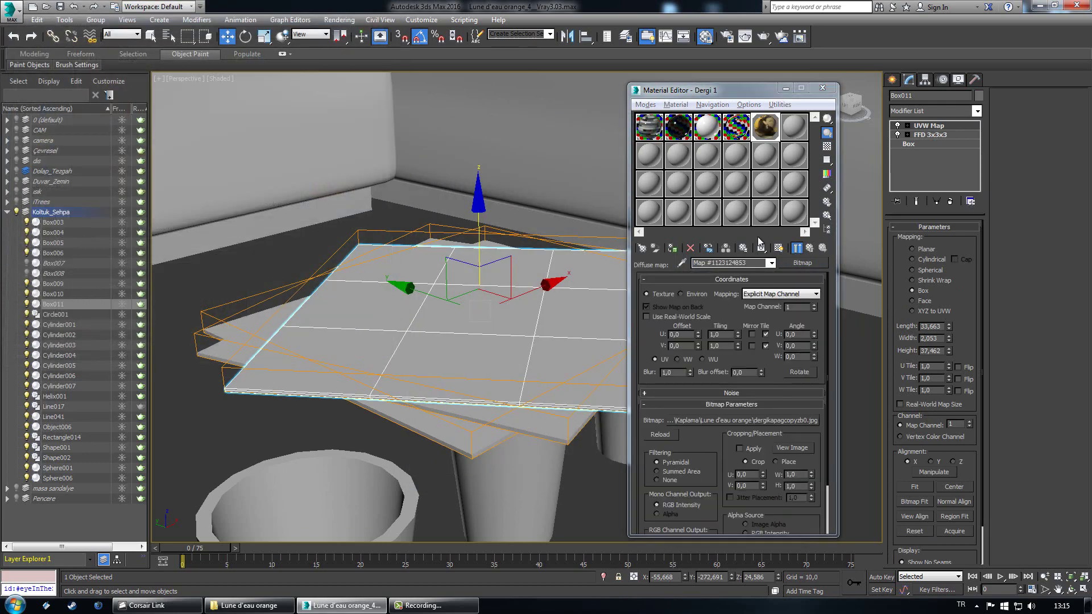
click(778, 248)
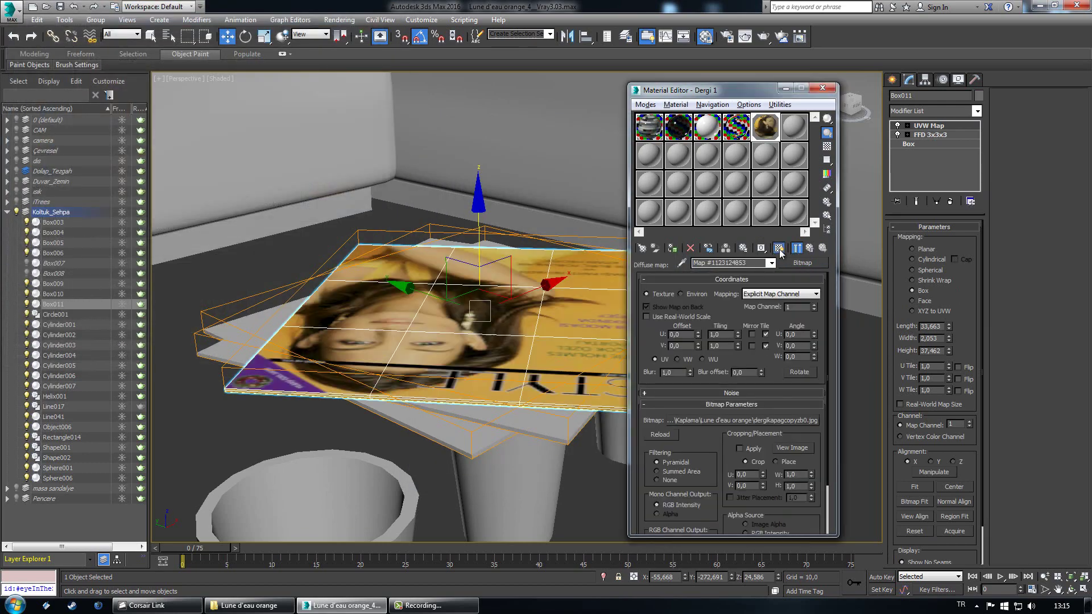
click(809, 250)
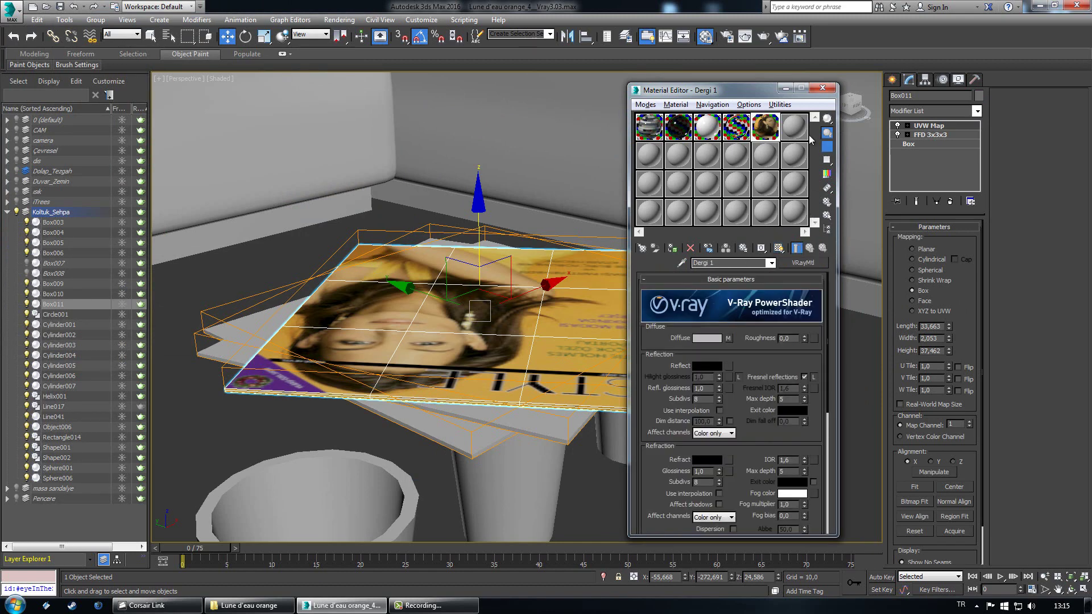
Step: Give Dergi 1 a light grey reflection and a reflection glossiness of 0,8, checking it in an enlarged sample
double_click(765, 127)
click(697, 369)
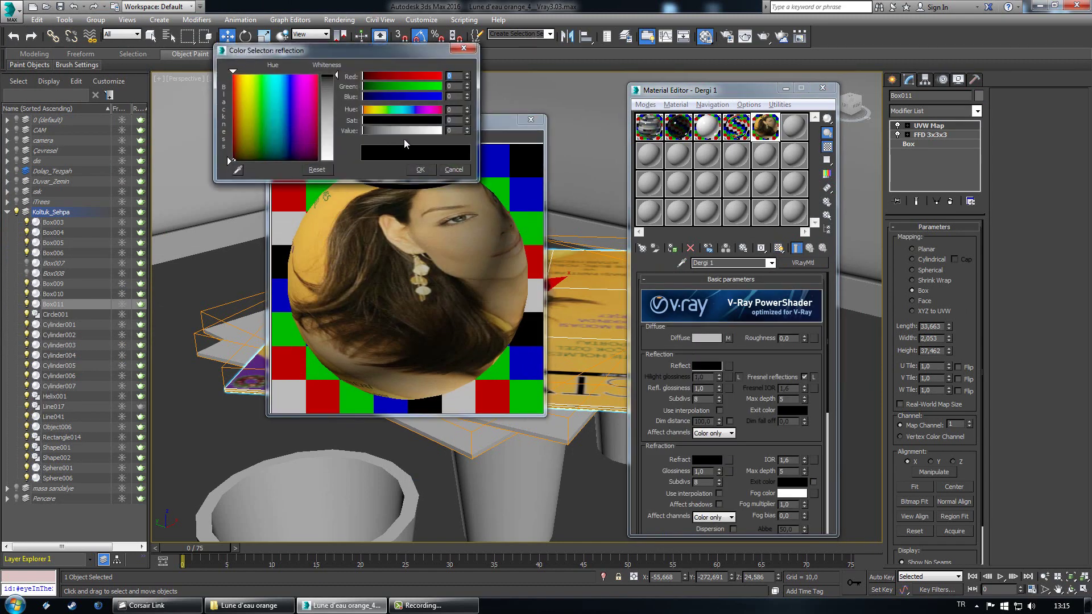
click(405, 130)
click(419, 170)
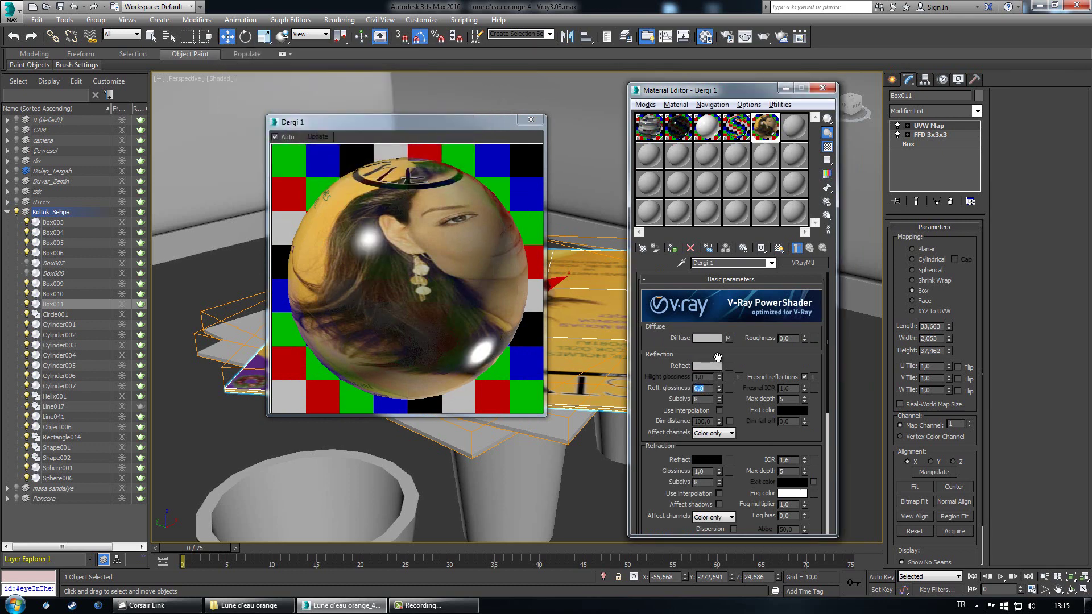
click(531, 120)
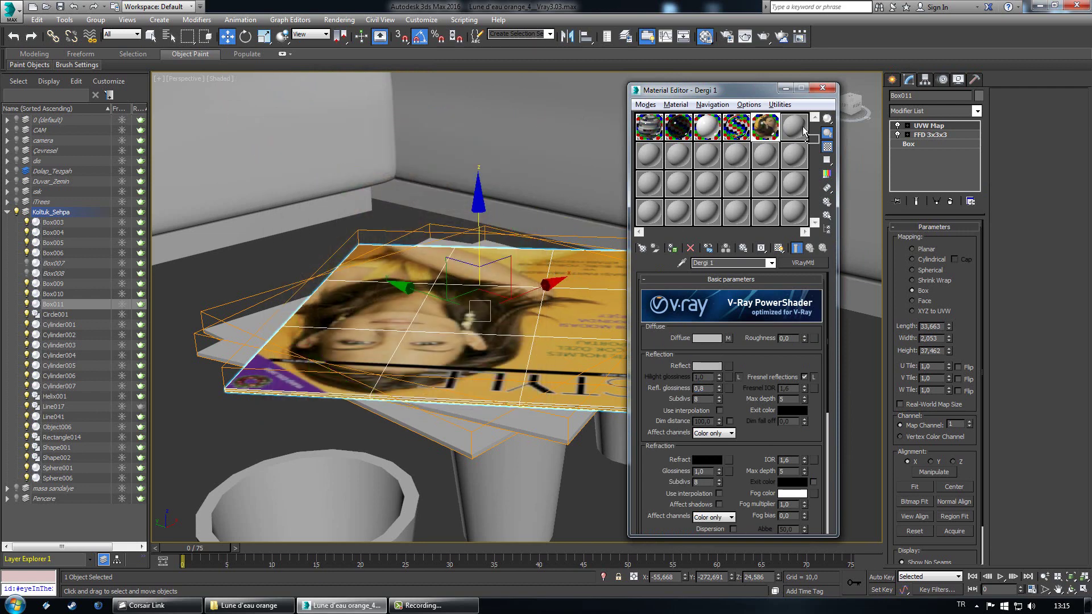
Step: Copy Dergi 1 to the sixth material slot, rename the copy Dergi 2, and assign it to the second magazine
drag(803, 130, 796, 130)
click(734, 266)
key(BackSpace)
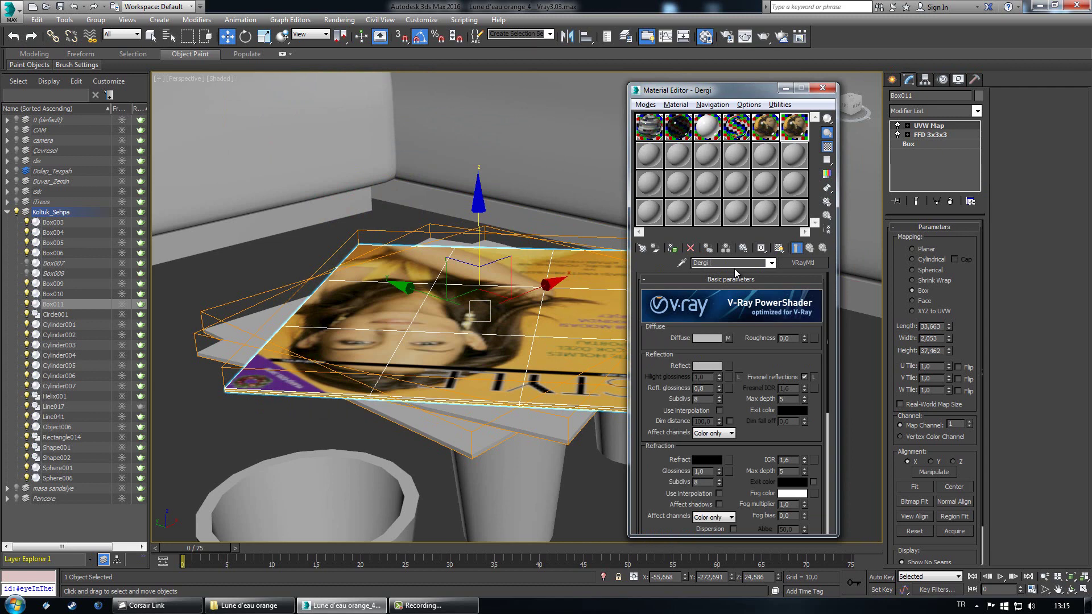
click(568, 422)
click(680, 247)
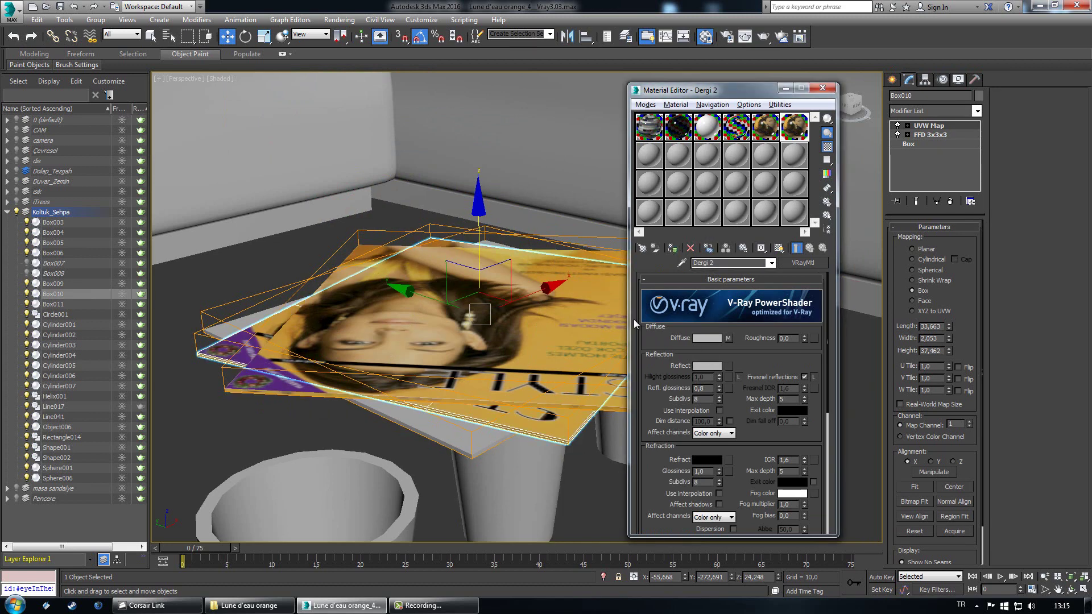
Step: Replace the diffuse bitmap of Dergi 2 with kaka212.jpg and select the third magazine in the stack
click(729, 339)
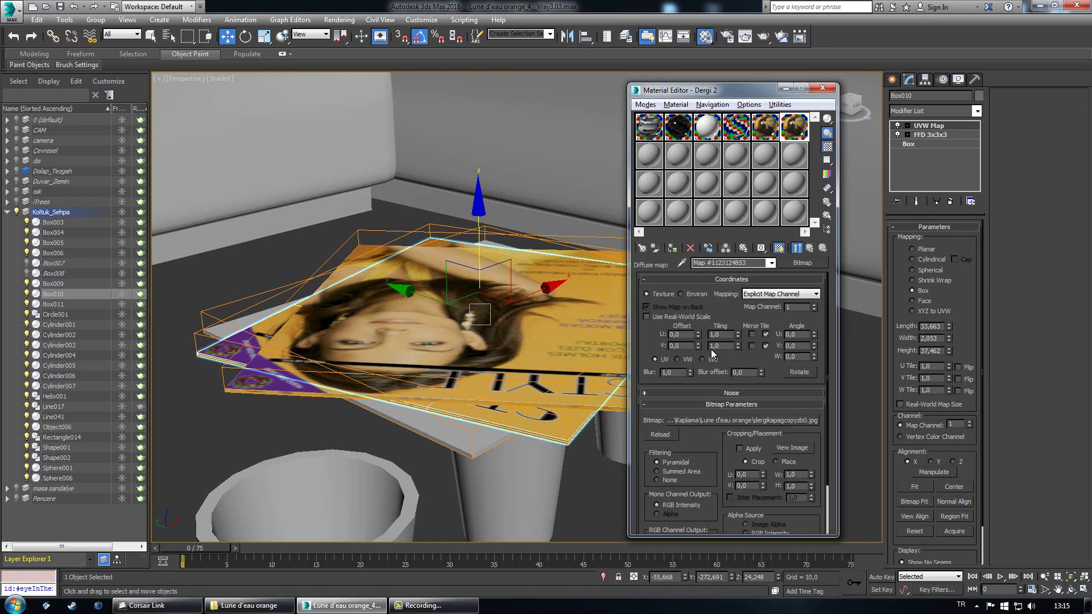
click(747, 420)
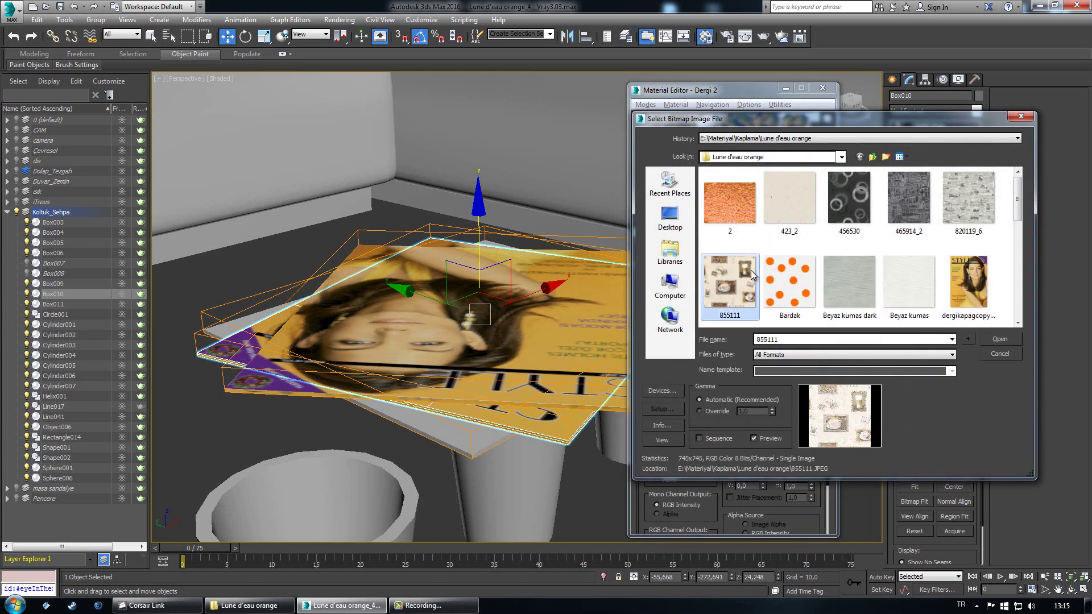
scroll(861, 250, down, 3)
double_click(785, 206)
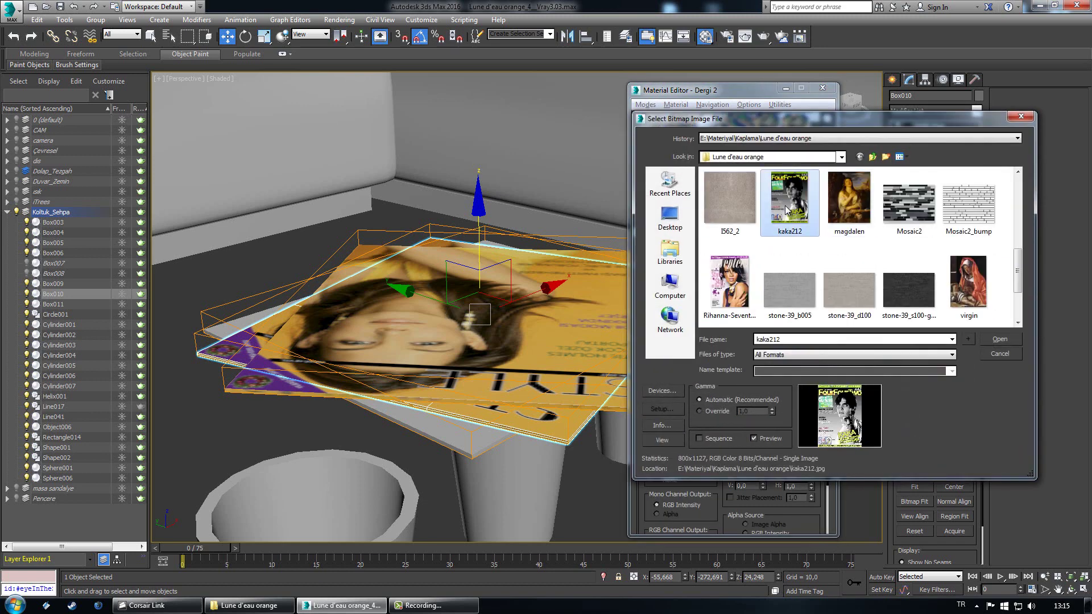
click(482, 431)
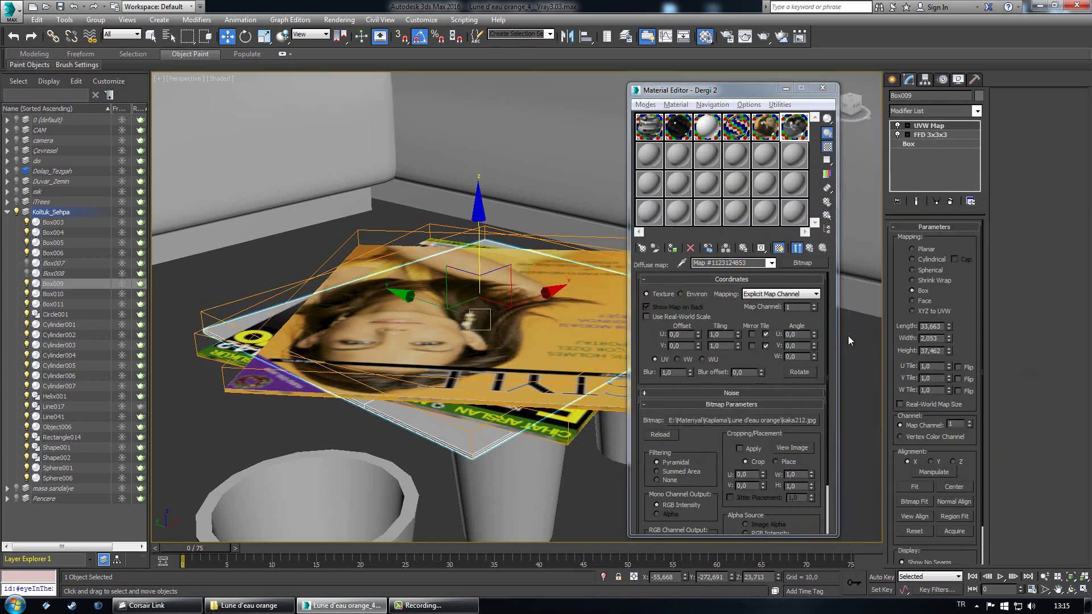
Step: Copy Dergi 2 to the seventh material slot, rename the copy Dergi 3, and assign it to the third magazine
drag(787, 129, 652, 163)
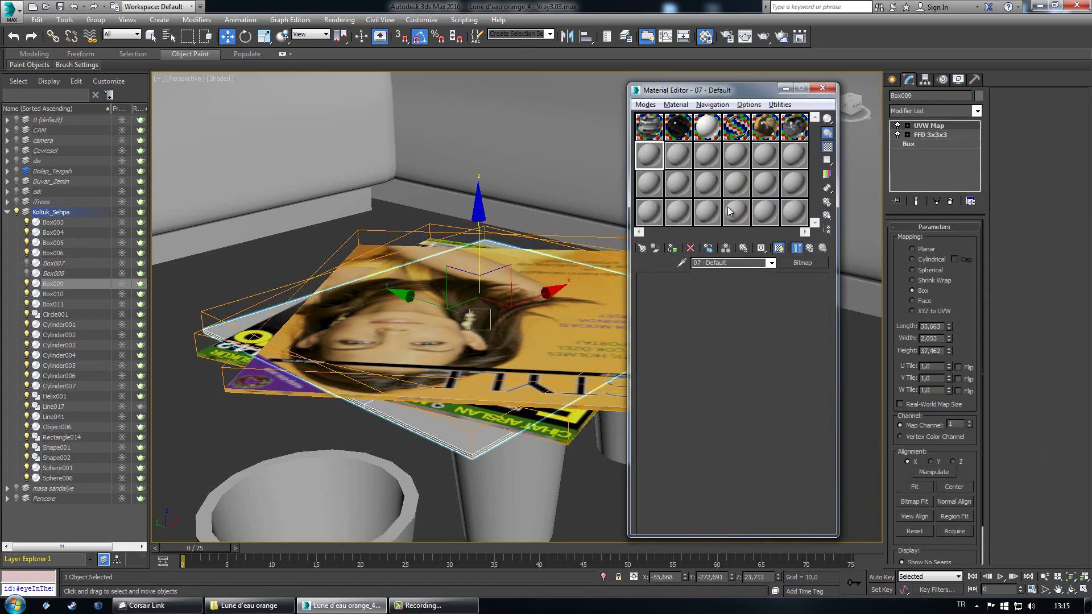
key(BackSpace)
text(3)
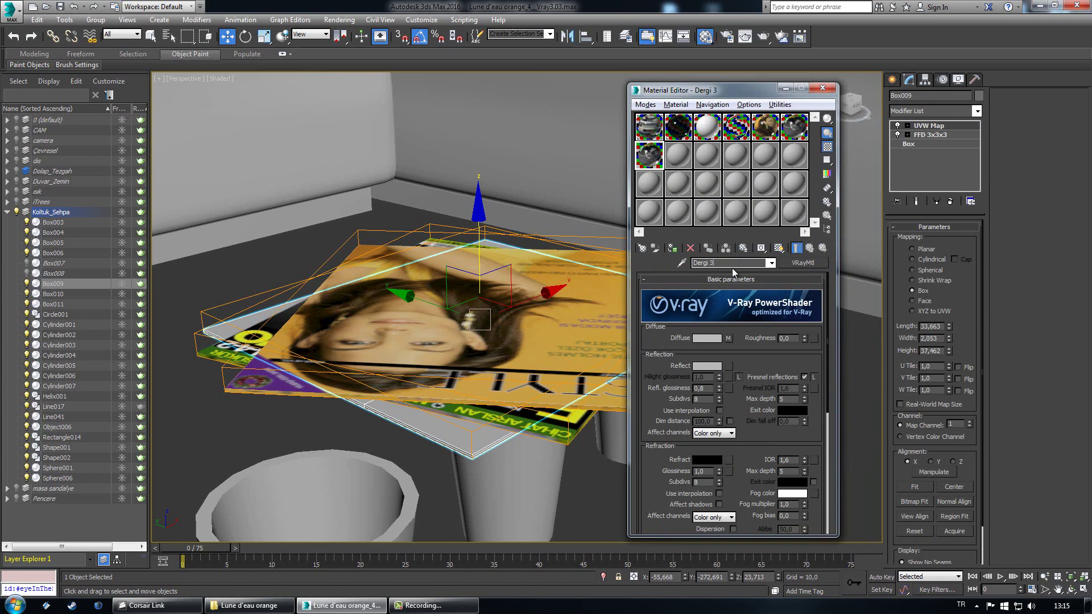
click(672, 248)
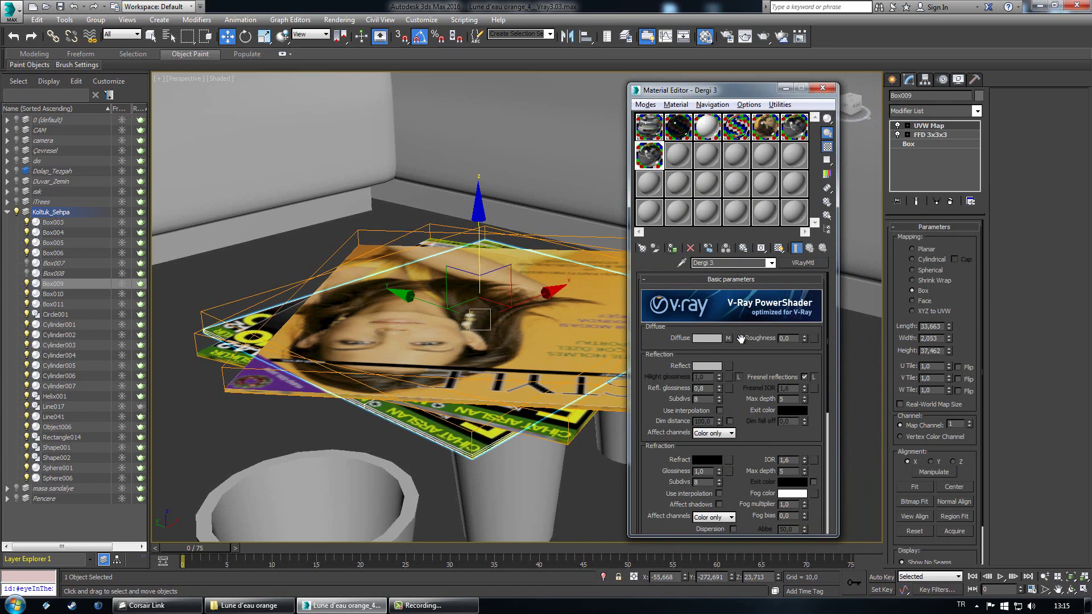
Step: Replace the diffuse bitmap of Dergi 3 with the Rihanna-Seventeen magazine cover and view the magazine stack from above
click(728, 338)
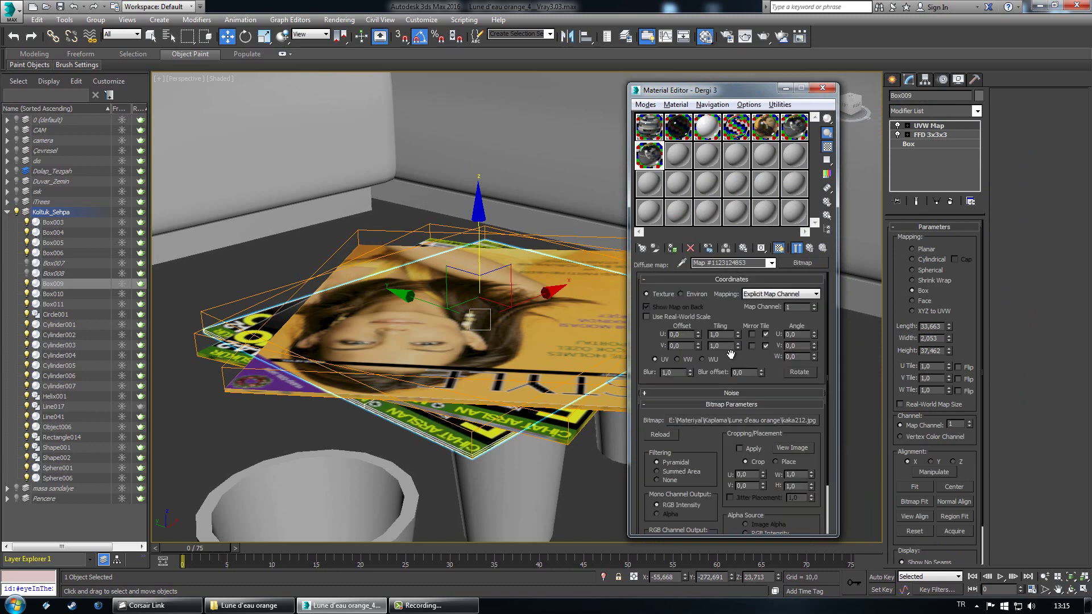
click(739, 420)
click(743, 268)
scroll(743, 268, down, 2)
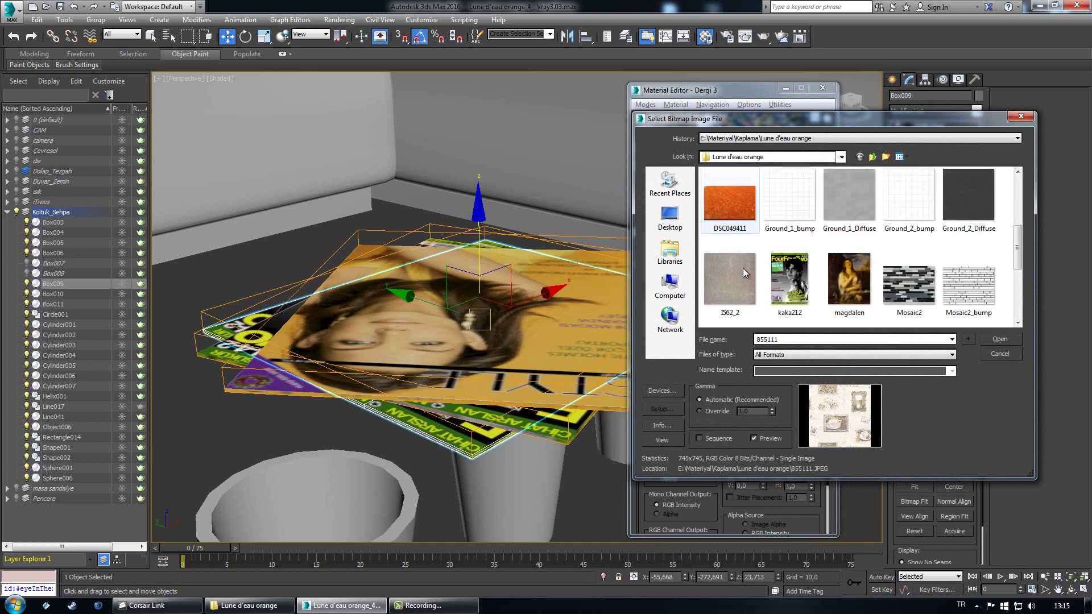
scroll(739, 273, down, 1)
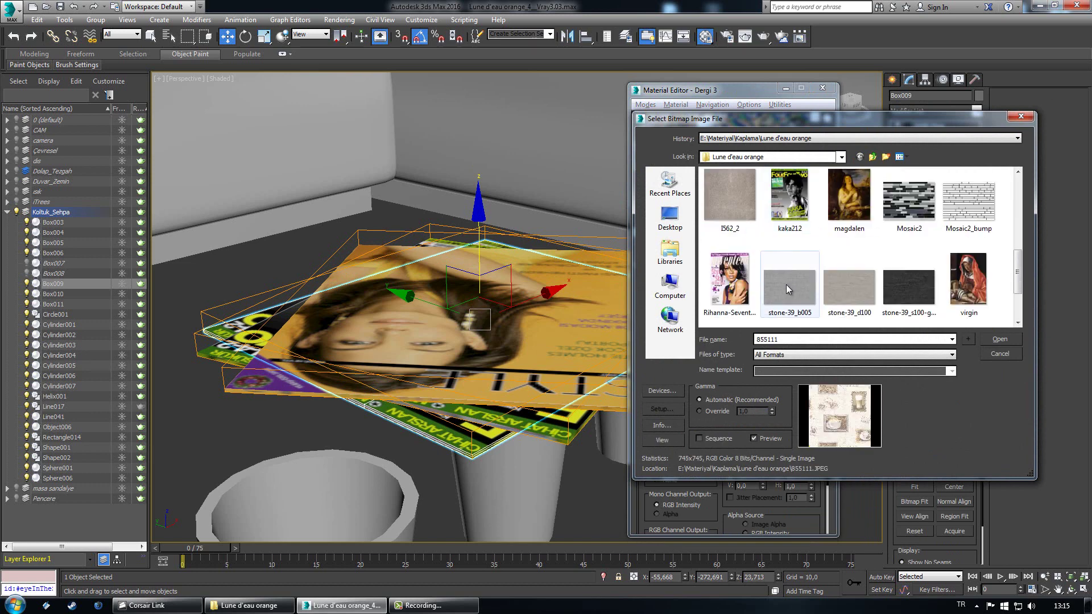
double_click(732, 284)
alt+middle_drag(536, 472, 490, 461)
scroll(490, 459, down, 3)
scroll(495, 423, up, 3)
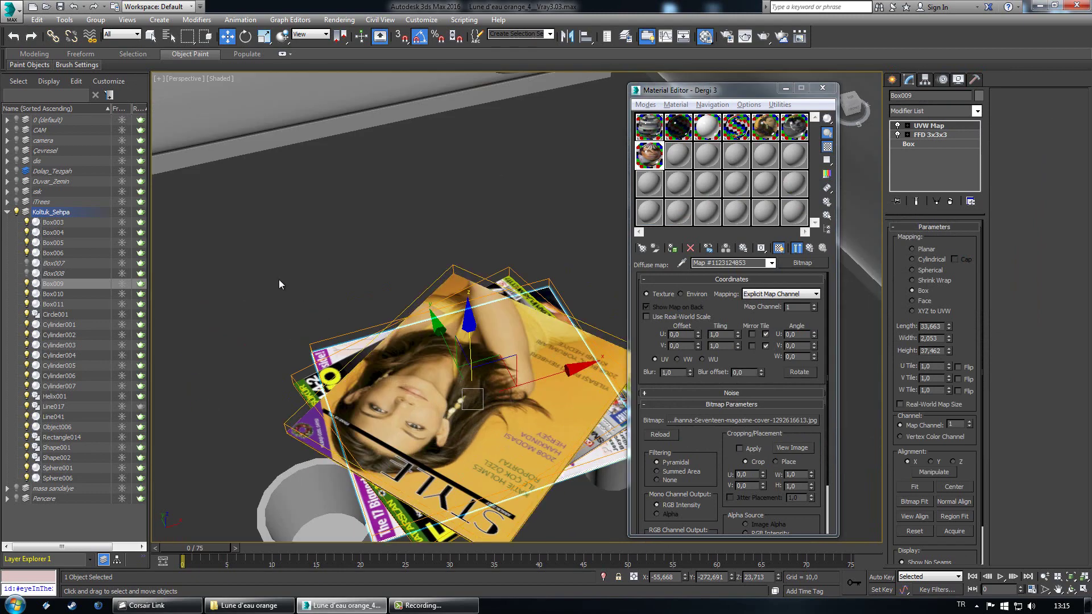
Step: Hide the three textured magazines and the black knob sphere near the cups
drag(397, 388, 397, 384)
right_click(397, 385)
click(446, 348)
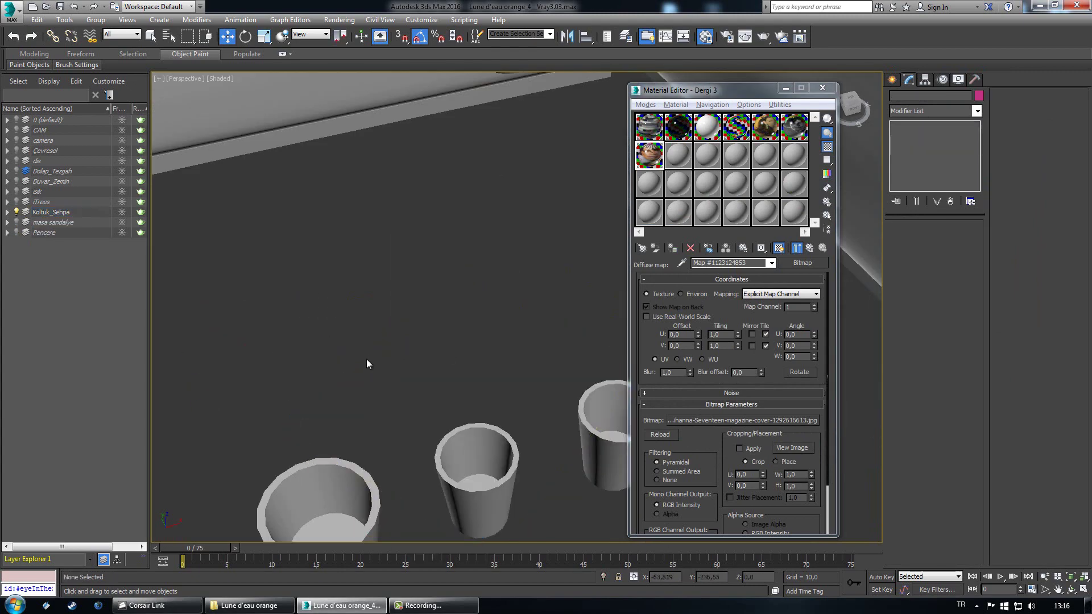
scroll(392, 363, down, 4)
middle_drag(424, 378, 429, 370)
scroll(435, 409, up, 3)
click(398, 405)
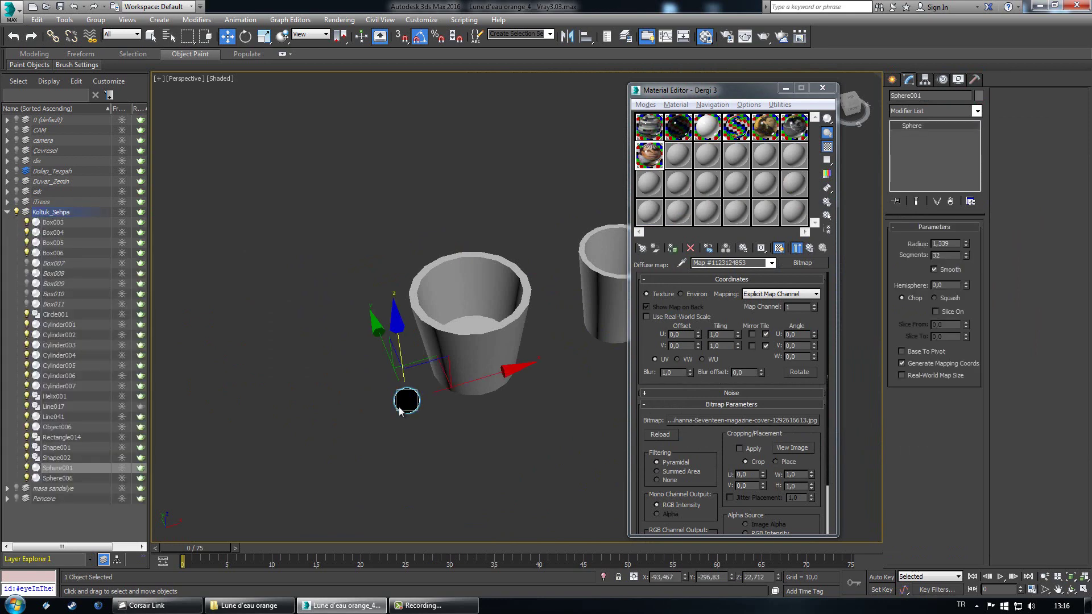
right_click(403, 398)
click(441, 373)
Step: Select the three cups and change the eighth material slot to a VRayMtl
middle_drag(444, 378, 408, 380)
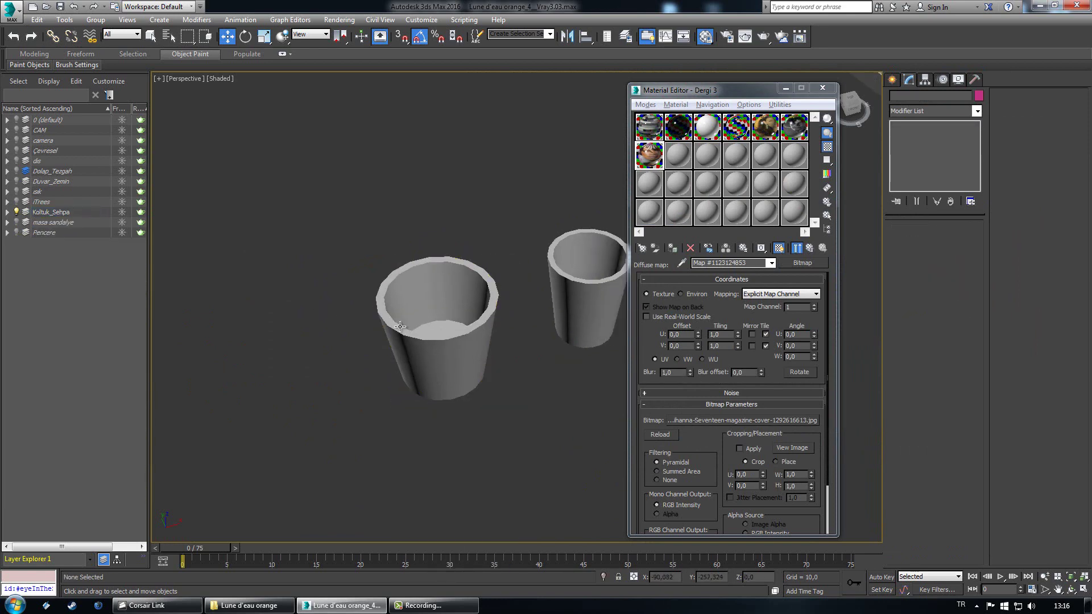
middle_drag(400, 325, 296, 354)
scroll(281, 294, down, 3)
drag(244, 234, 596, 376)
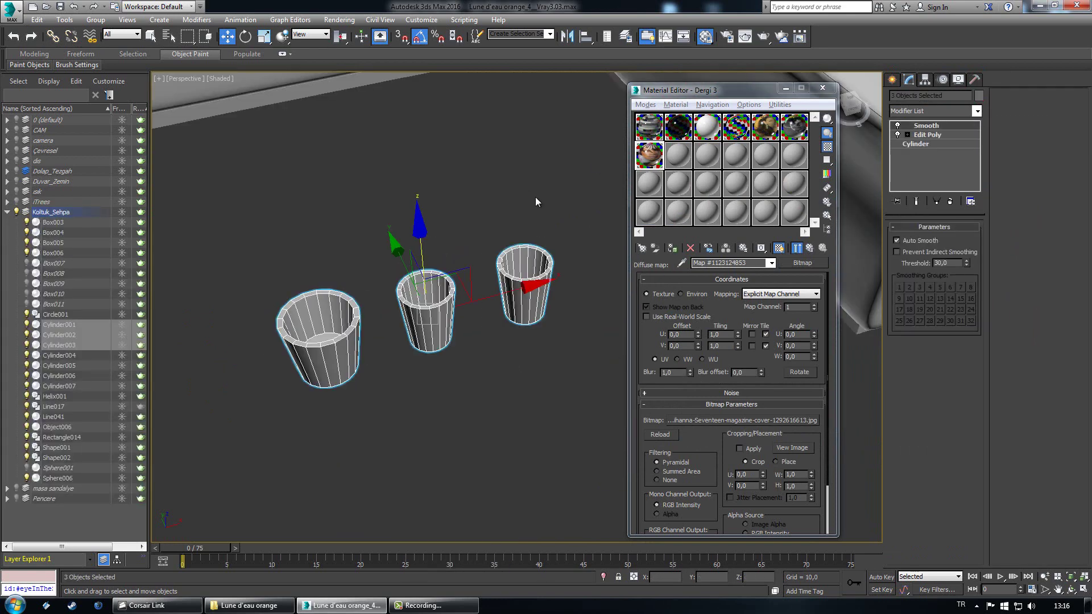
click(679, 151)
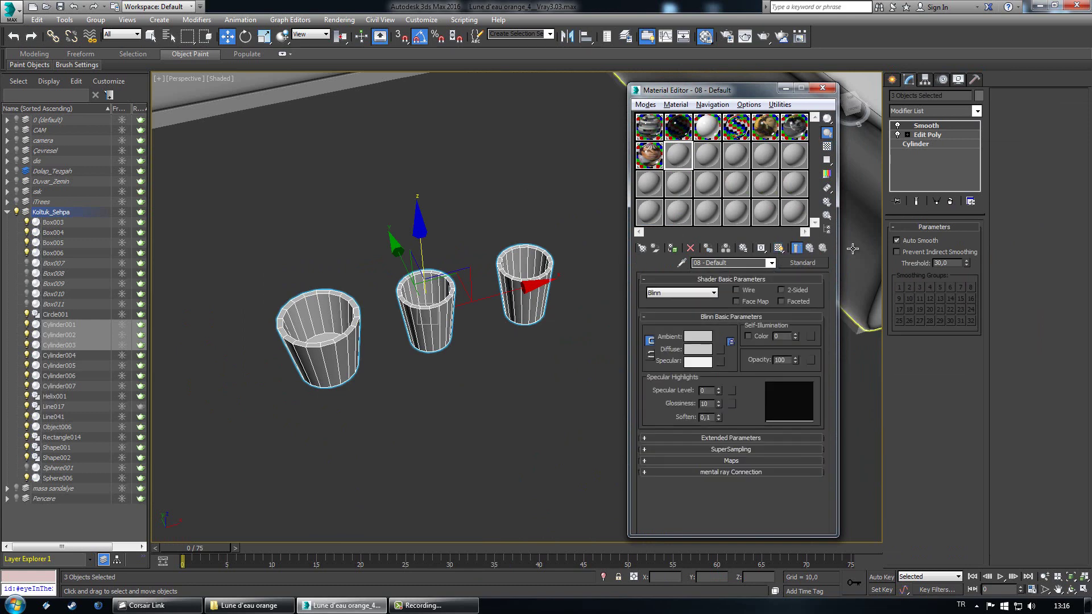
click(802, 262)
scroll(489, 388, down, 3)
scroll(489, 388, down, 2)
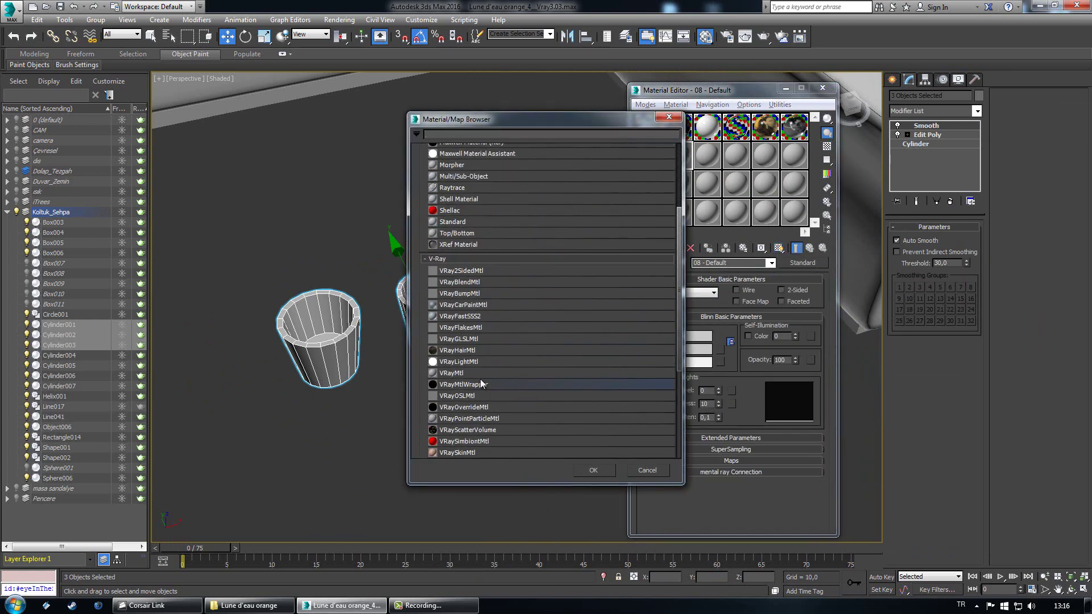
double_click(470, 376)
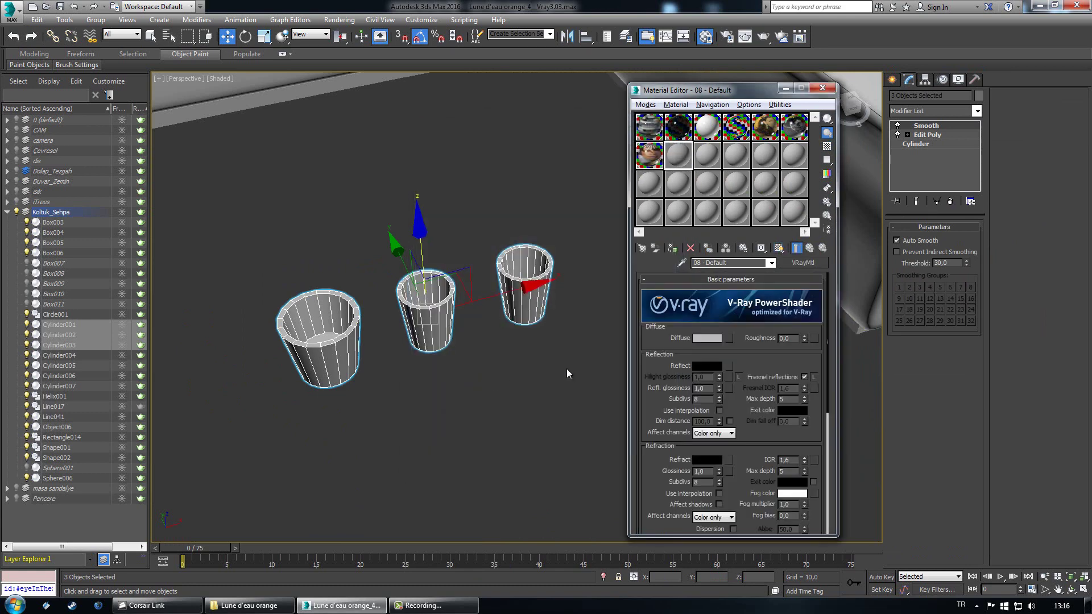
Step: Assign the new VRayMtl to the three selected cups and name it cam
click(673, 249)
click(672, 249)
drag(742, 264, 476, 265)
text(cam)
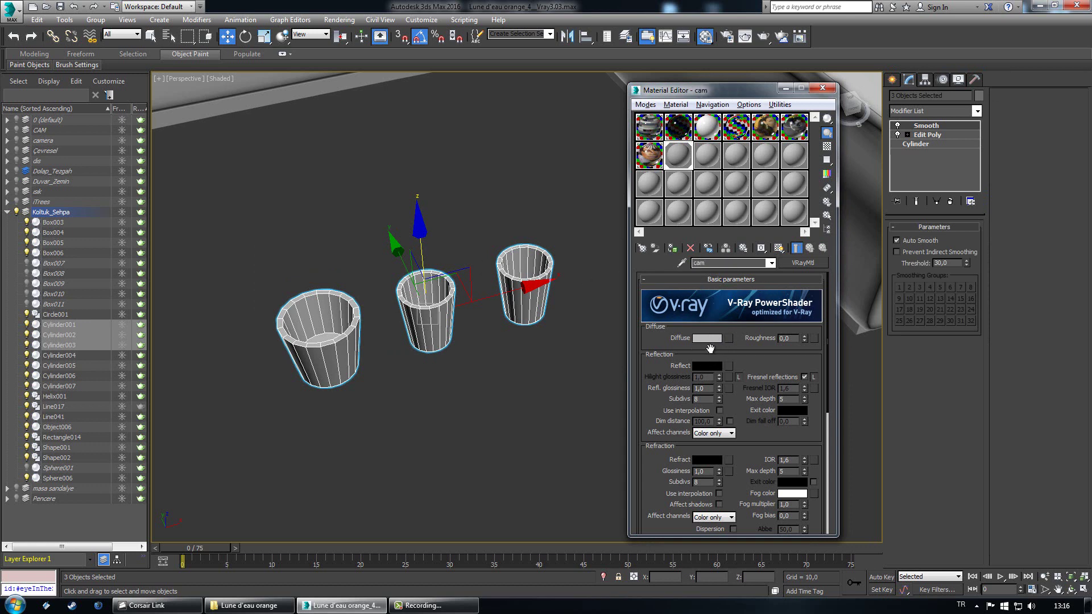
Step: Set the diffuse color of cam to black and enlarge its sample with the checkered background on
click(709, 340)
drag(391, 130, 302, 126)
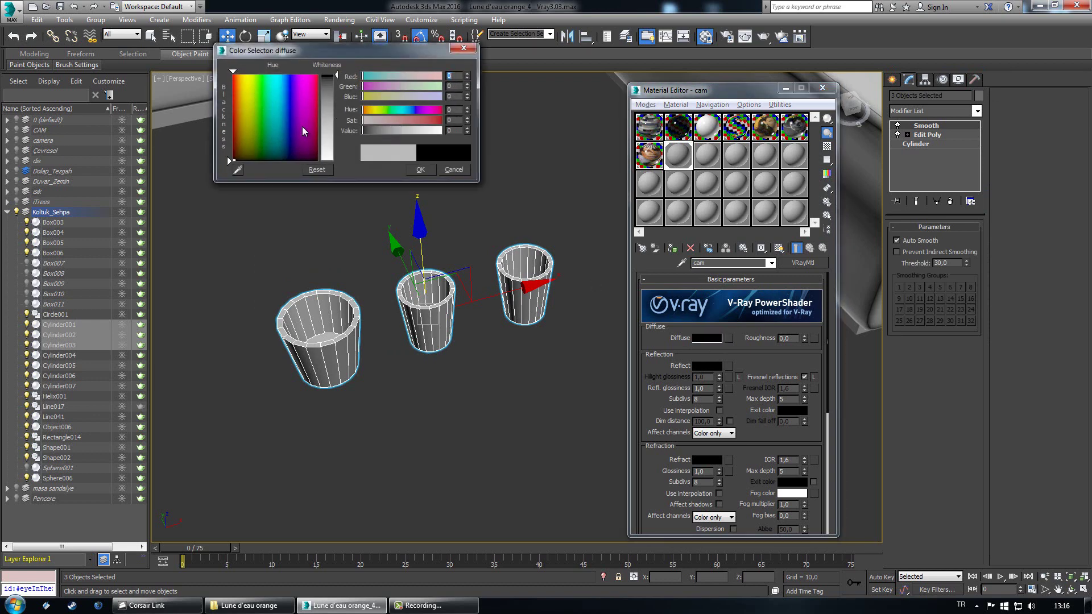
click(431, 173)
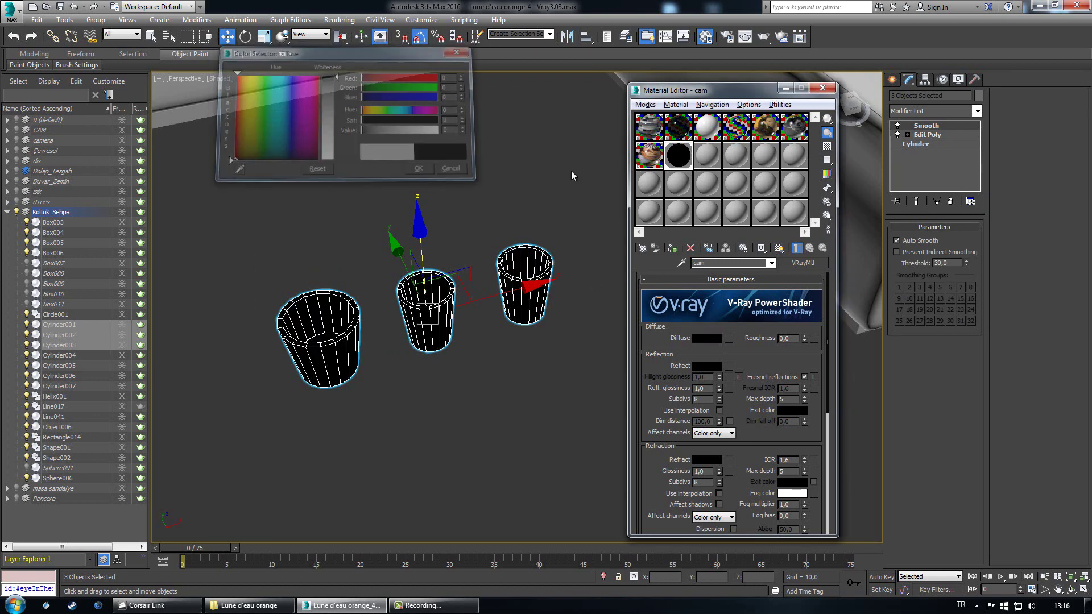
double_click(681, 160)
click(827, 148)
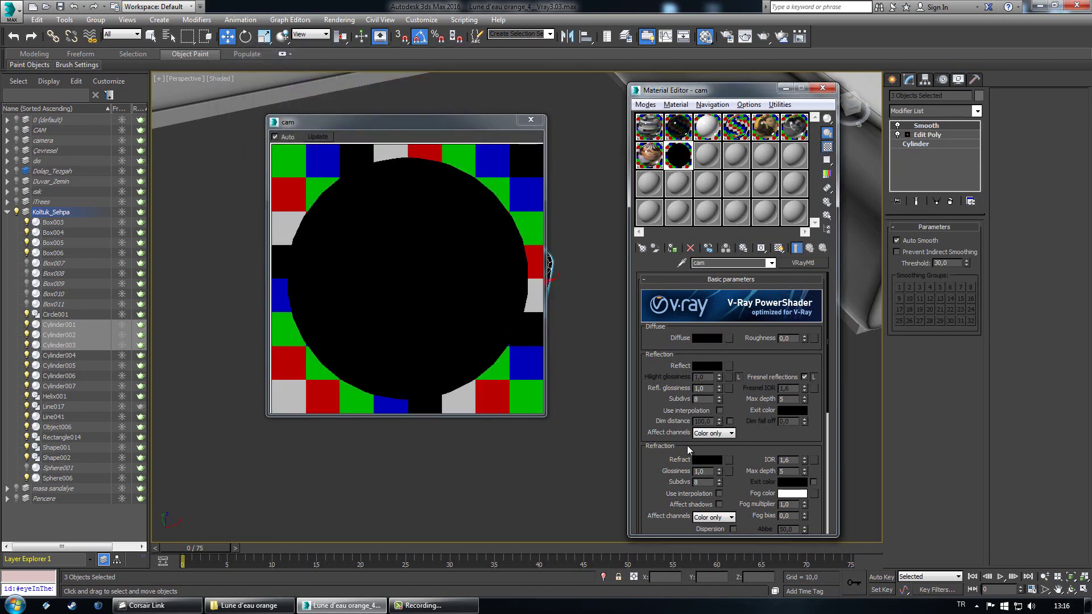
Step: Set the refraction color of cam to white and its refraction IOR to 1,5
click(707, 460)
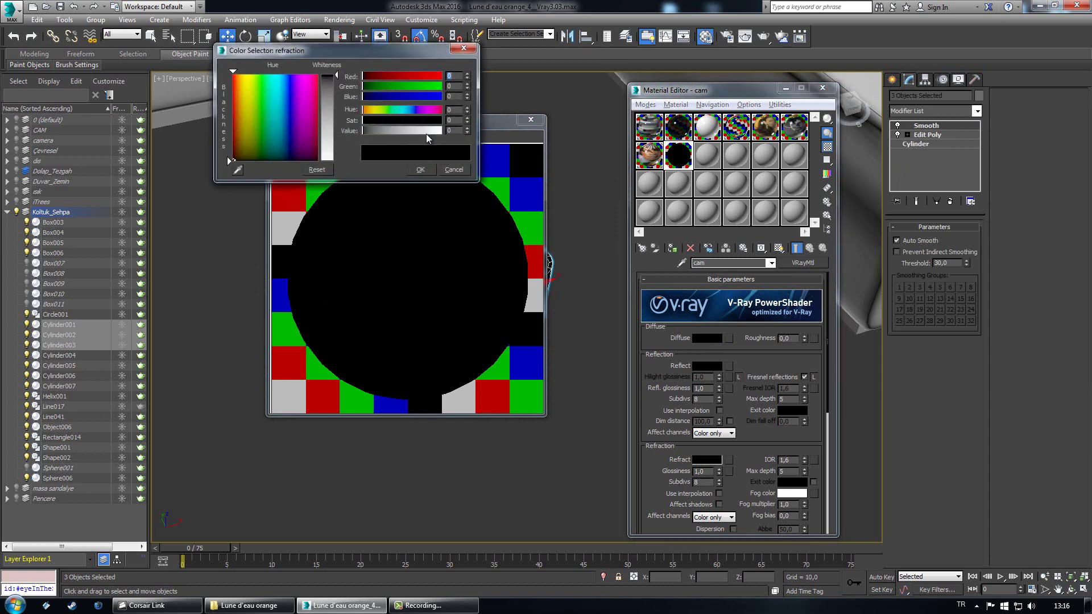
drag(427, 139, 454, 135)
click(420, 170)
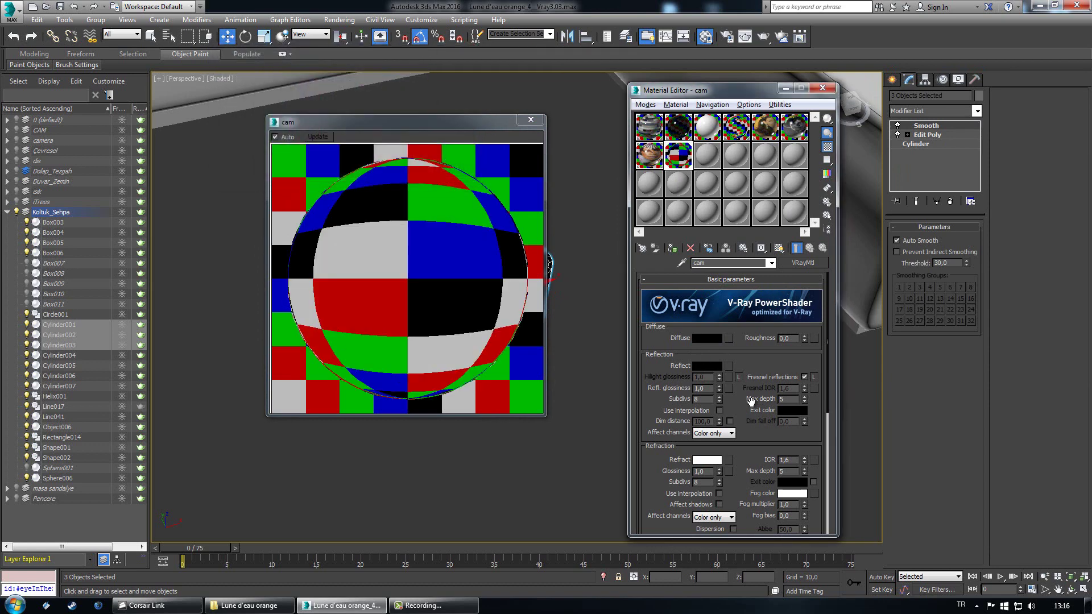
text(11,5)
key(Return)
text(5)
key(Return)
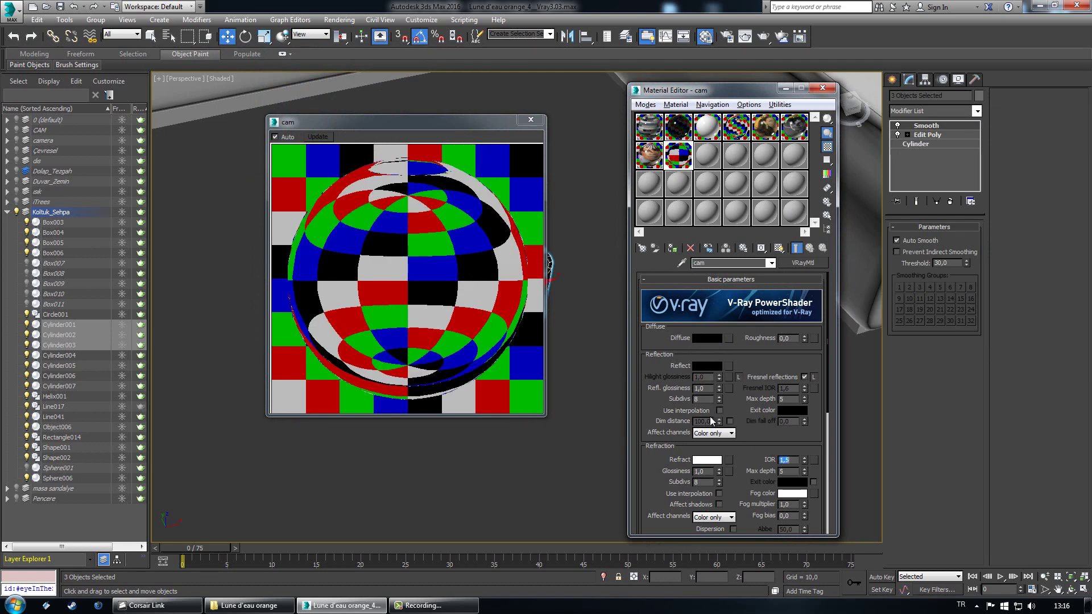
Step: Set the reflection color of cam to white and close the enlarged sample
click(702, 369)
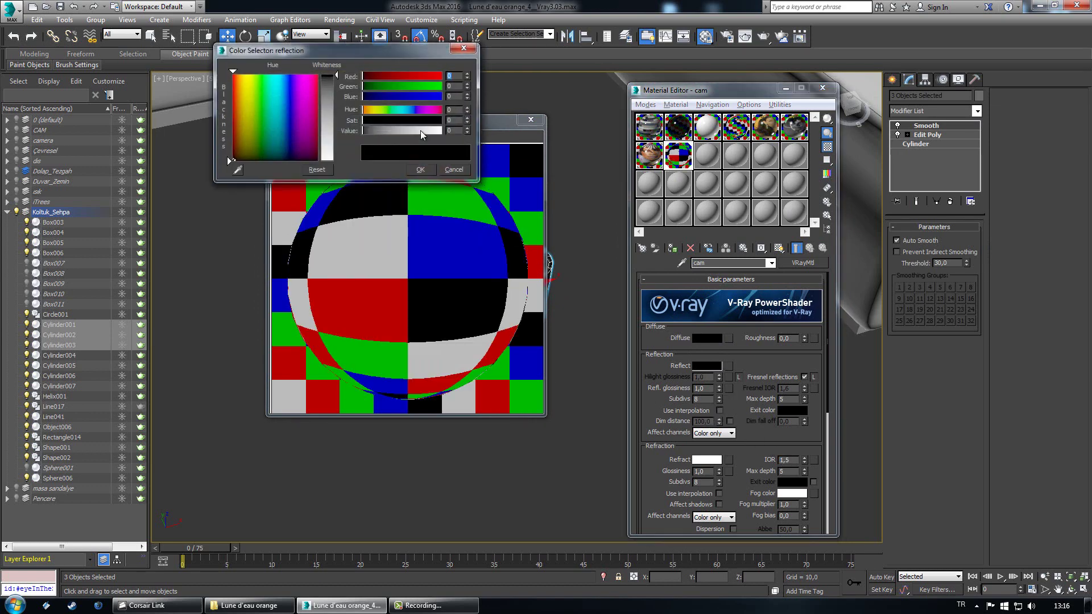
drag(421, 131, 446, 133)
click(420, 170)
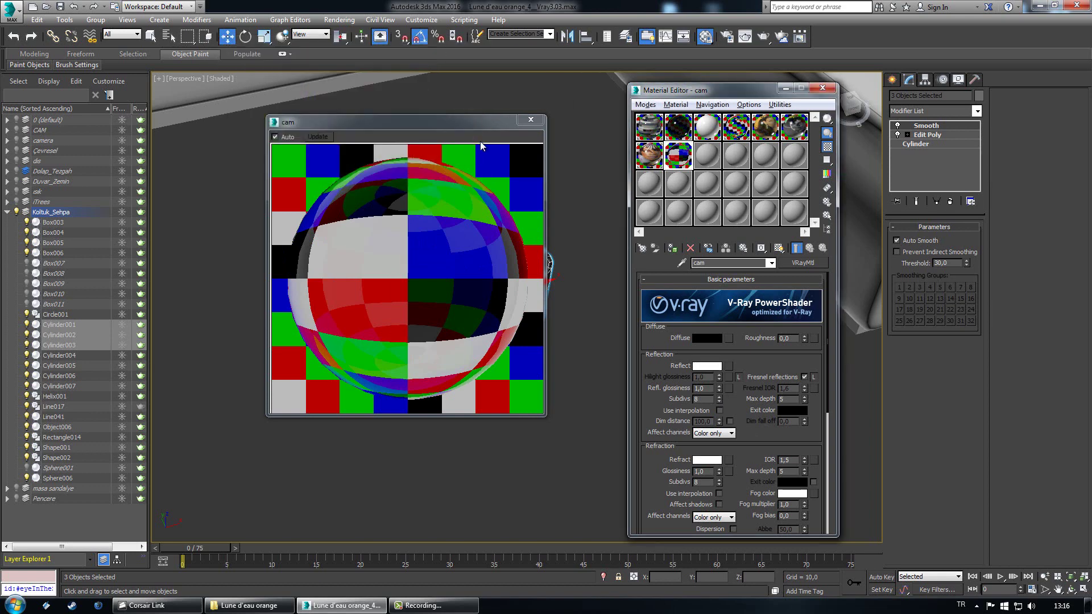
click(531, 121)
Step: Delete the two small pots, Cylinder004 and Cylinder007, at the L-shaped seat
click(489, 455)
scroll(360, 376, down, 5)
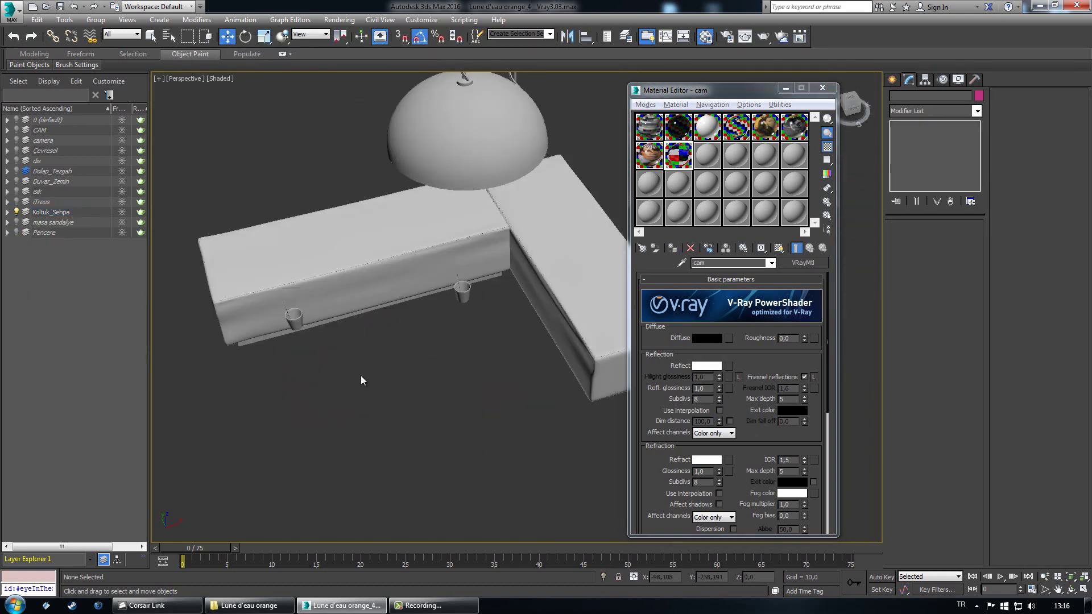
middle_drag(361, 375, 233, 350)
scroll(294, 360, up, 5)
click(343, 354)
scroll(233, 350, up, 2)
ctrl+click(580, 237)
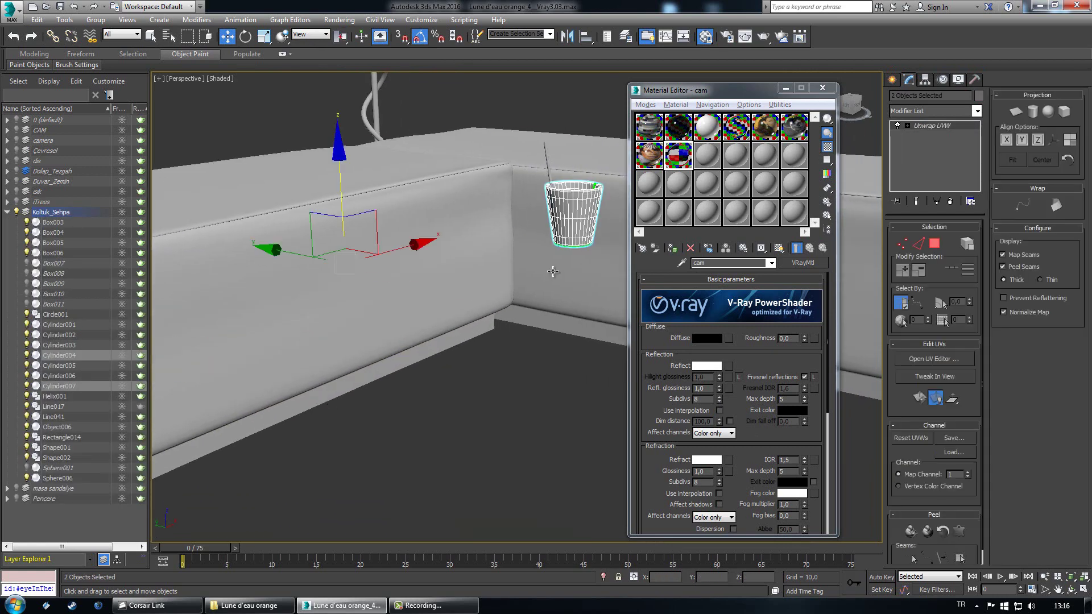
key(Delete)
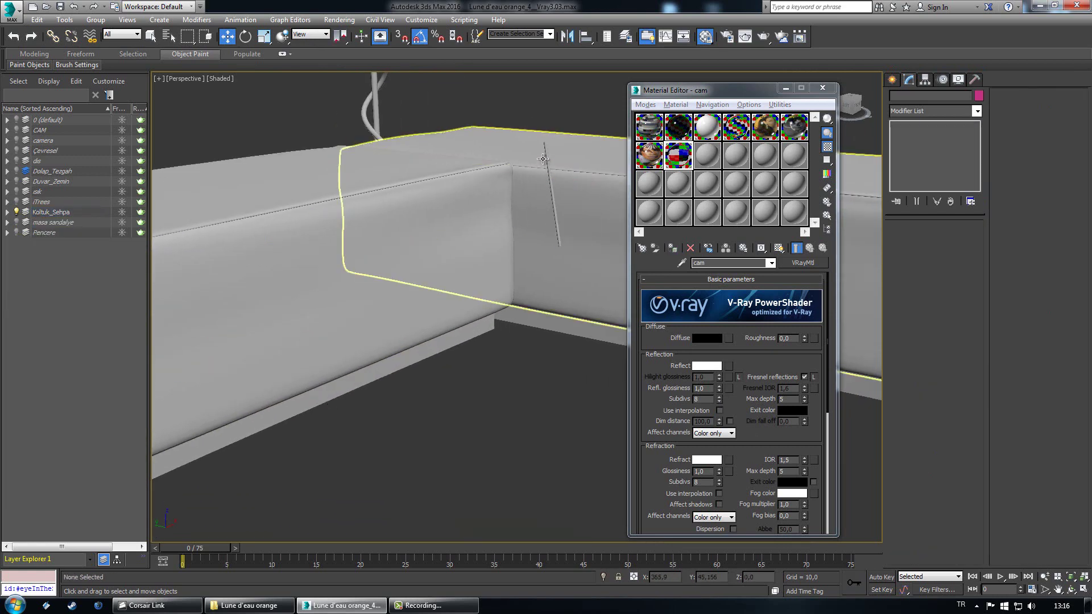
Step: Delete the two thin sticks left in front of the seat where the pots stood
click(545, 150)
key(Delete)
middle_drag(364, 356, 662, 349)
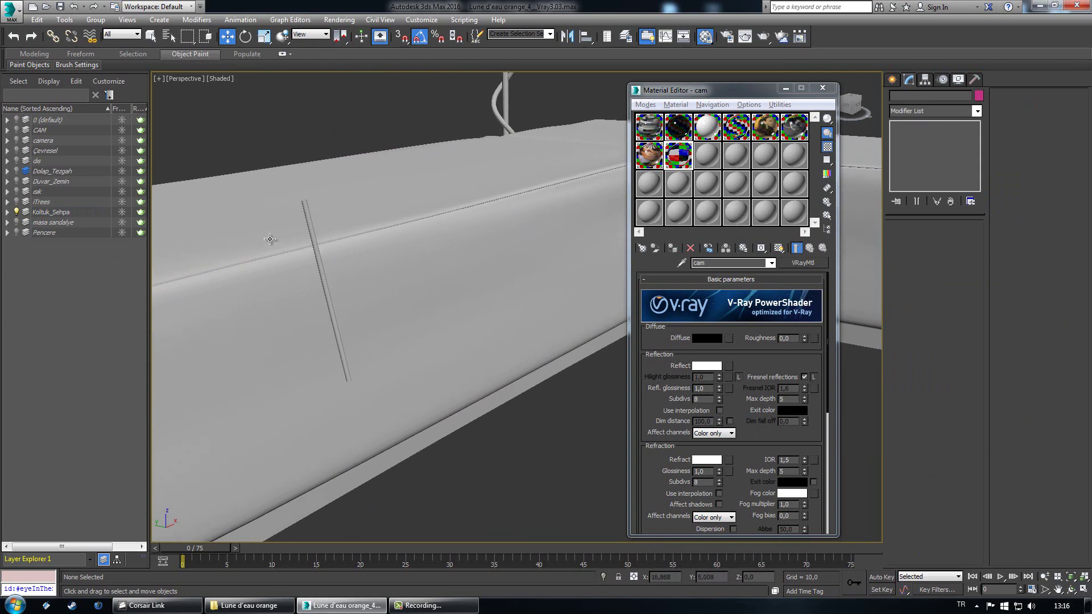
click(323, 273)
key(Delete)
Step: Select the dome lampshade Sphere006 above the seat and inspect its surface up close
scroll(402, 305, down, 3)
middle_drag(585, 364, 487, 454)
click(488, 453)
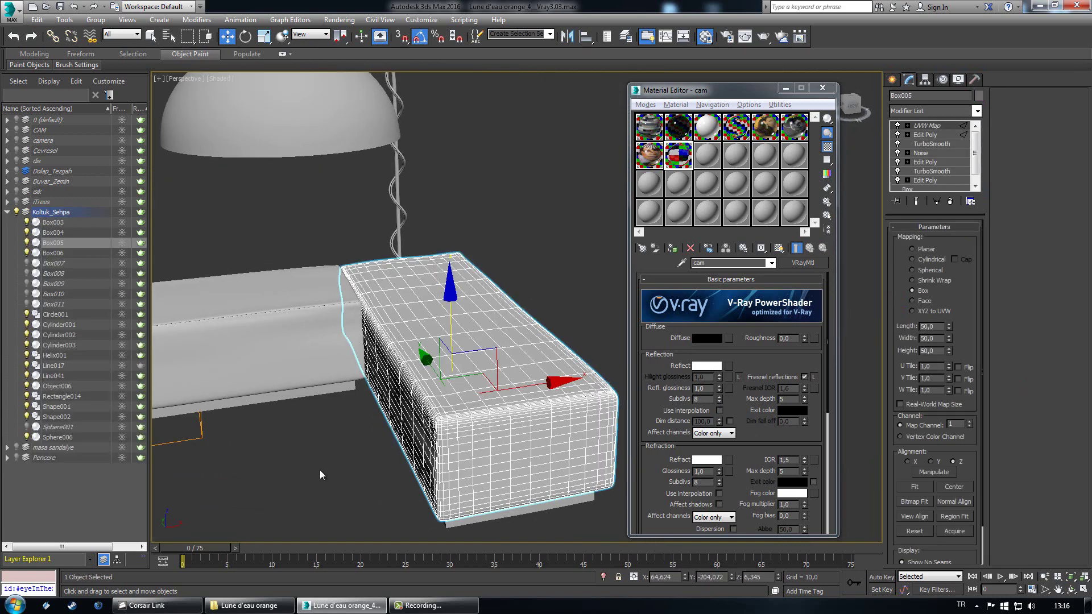
alt+middle_drag(320, 475, 446, 443)
alt+middle_drag(426, 117, 435, 166)
click(428, 289)
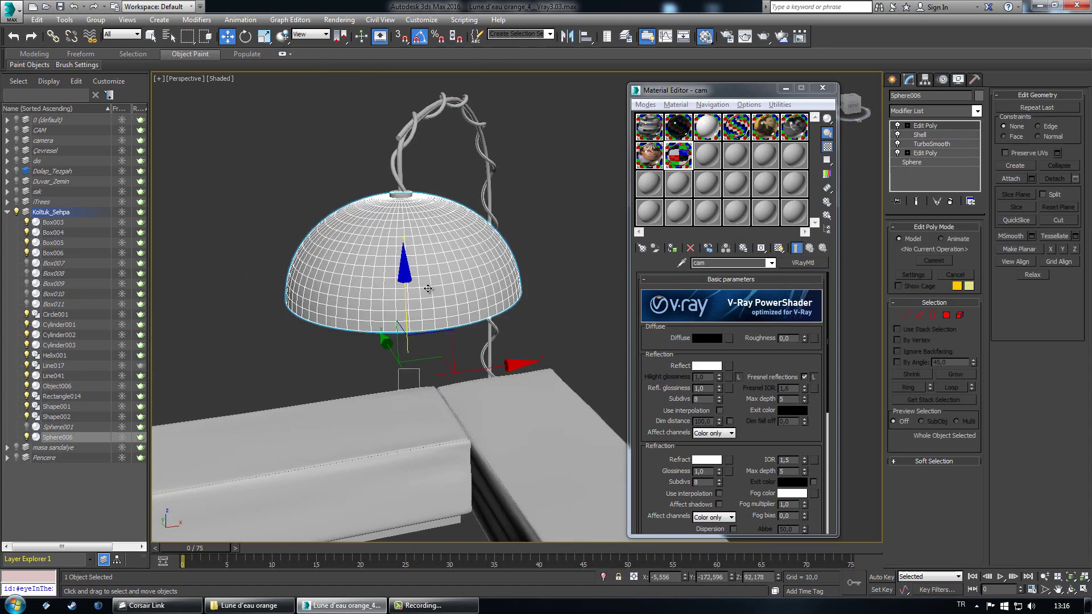
alt+middle_drag(471, 354, 446, 333)
scroll(420, 267, up, 5)
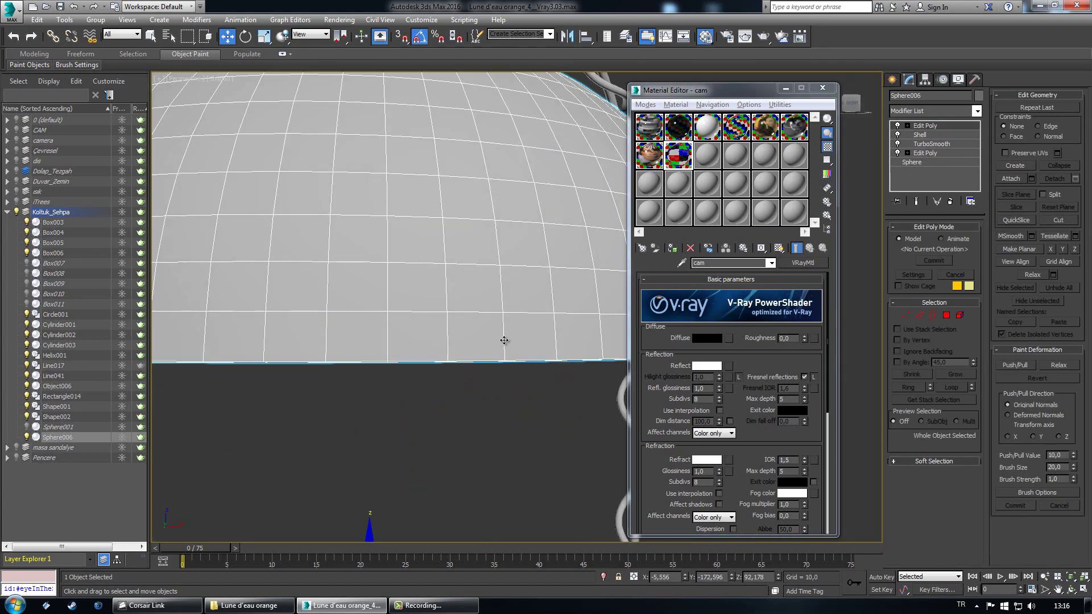
scroll(504, 340, down, 5)
scroll(509, 355, up, 5)
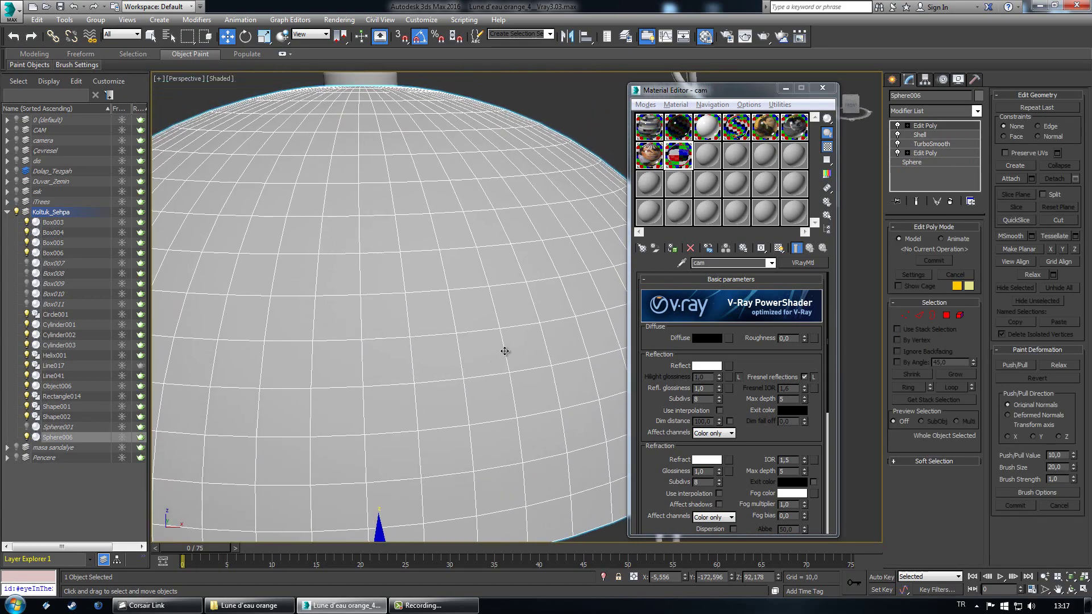
Step: Name an unused material slot Işık and make it a VRayMtl
click(714, 165)
scroll(453, 397, down, 5)
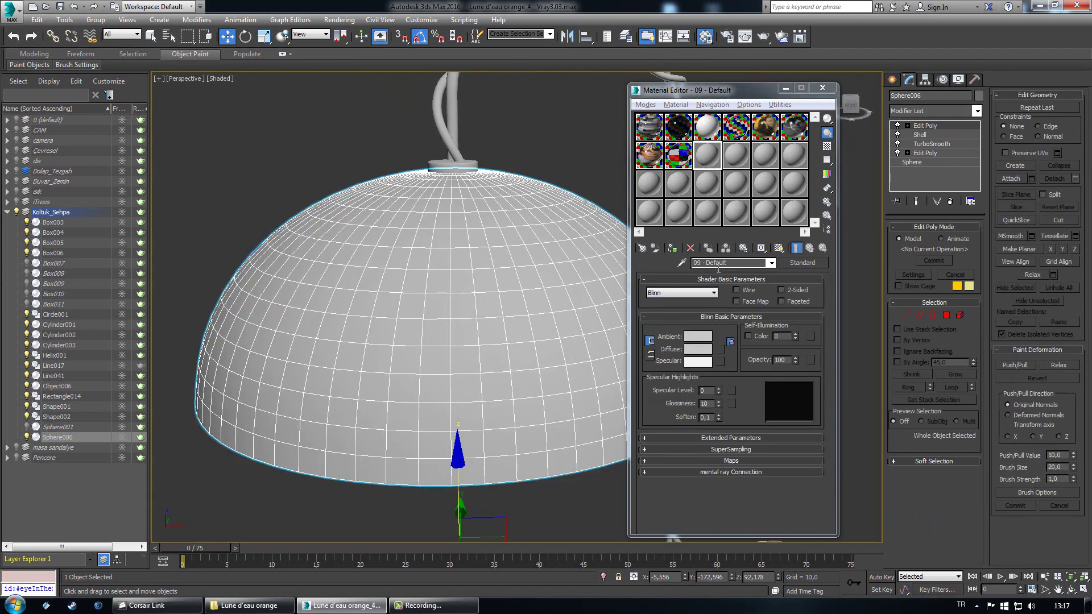
drag(733, 262, 568, 244)
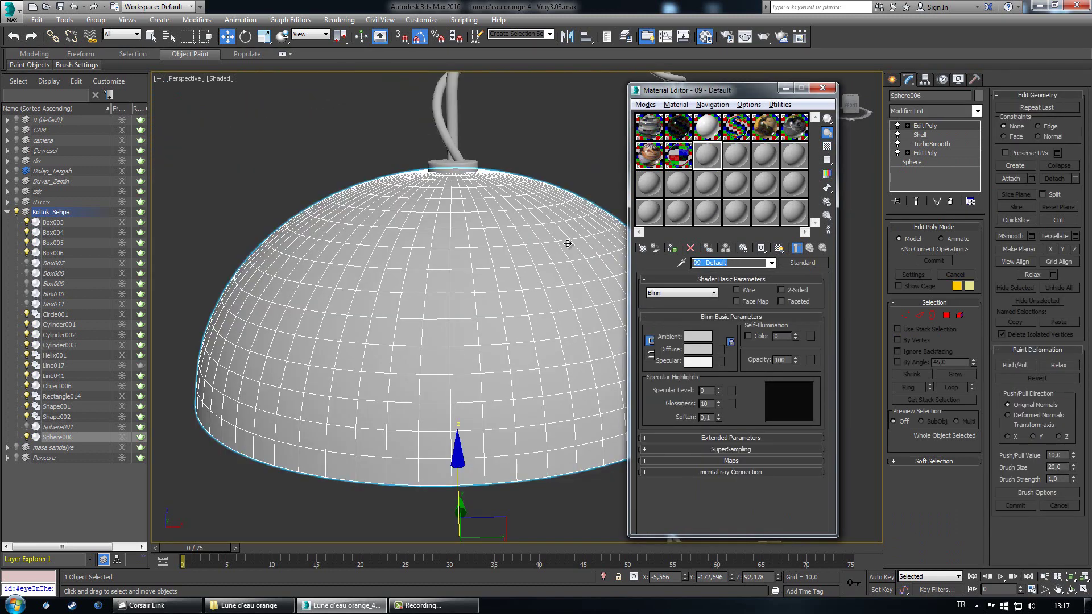
text(Işık)
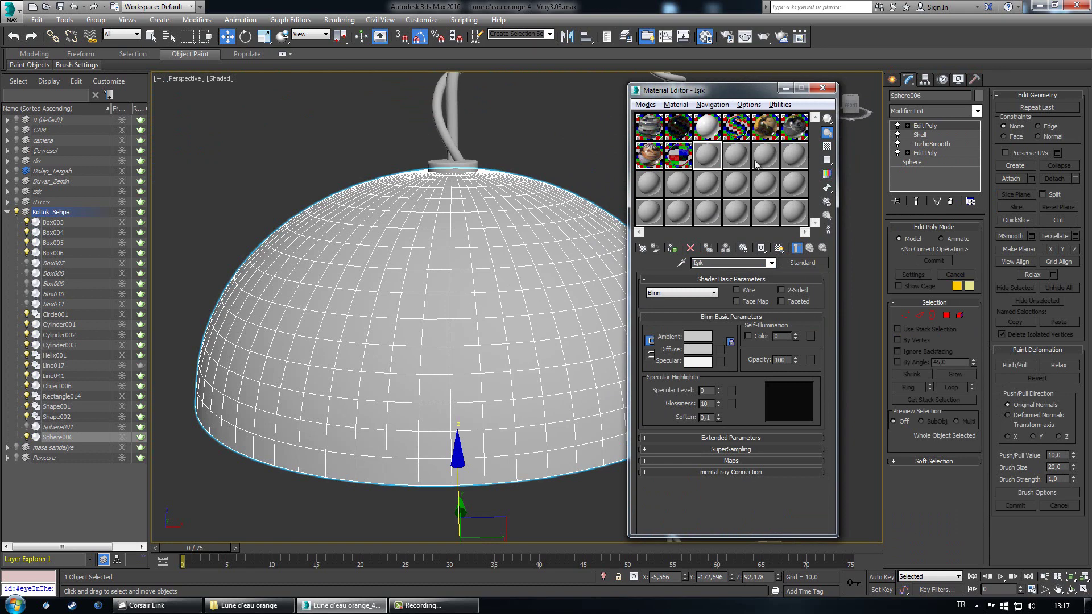
click(810, 262)
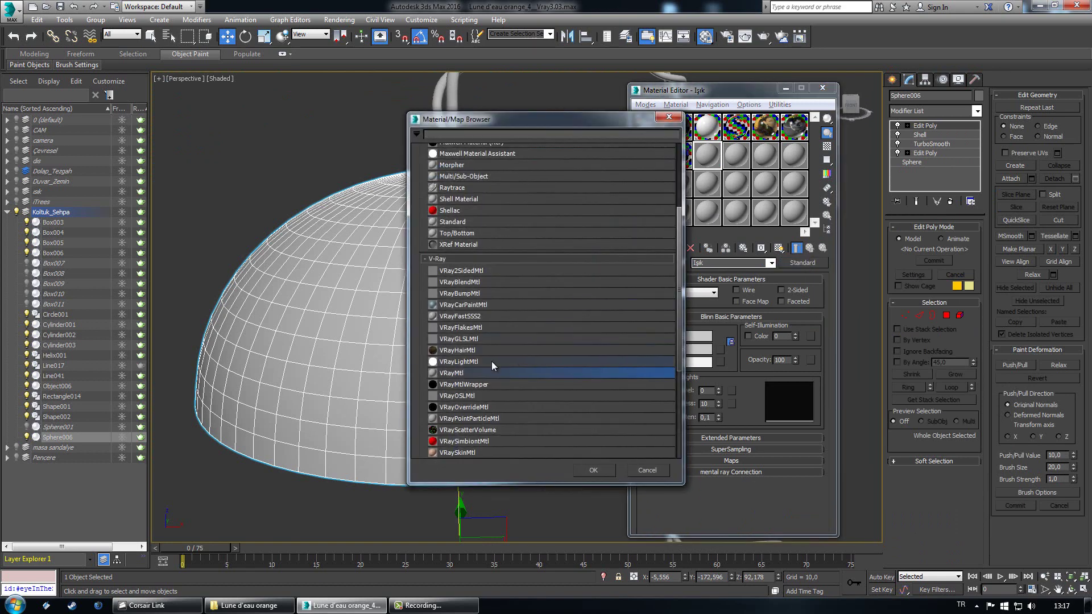
double_click(453, 371)
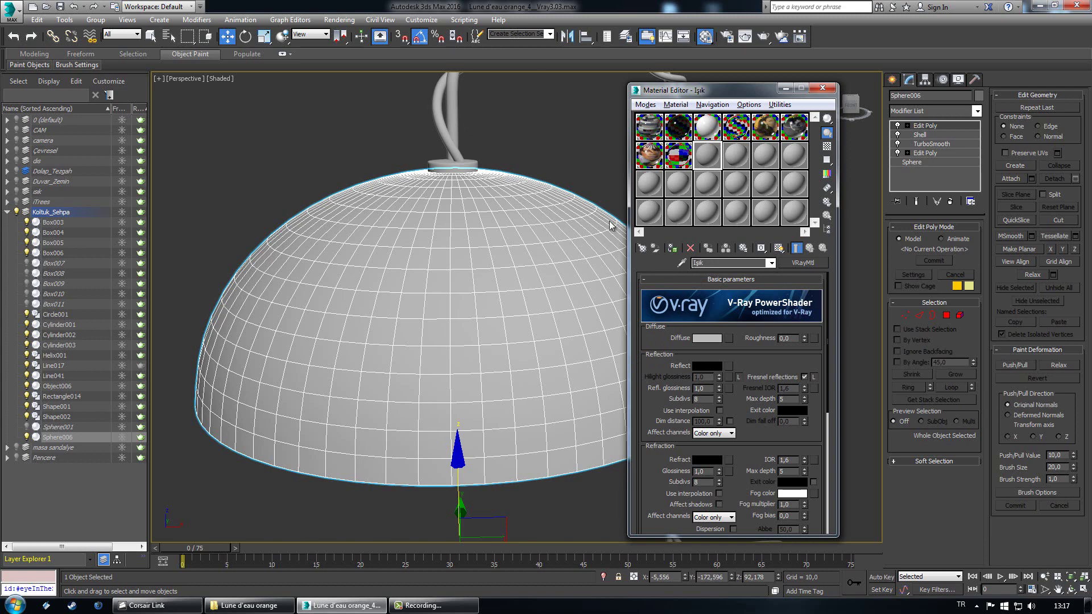
Step: Convert Işık to a Multi/Sub-Object material, keeping the VRayMtl as its first sub-material, and set the number of materials to 2
middle_drag(383, 253, 306, 253)
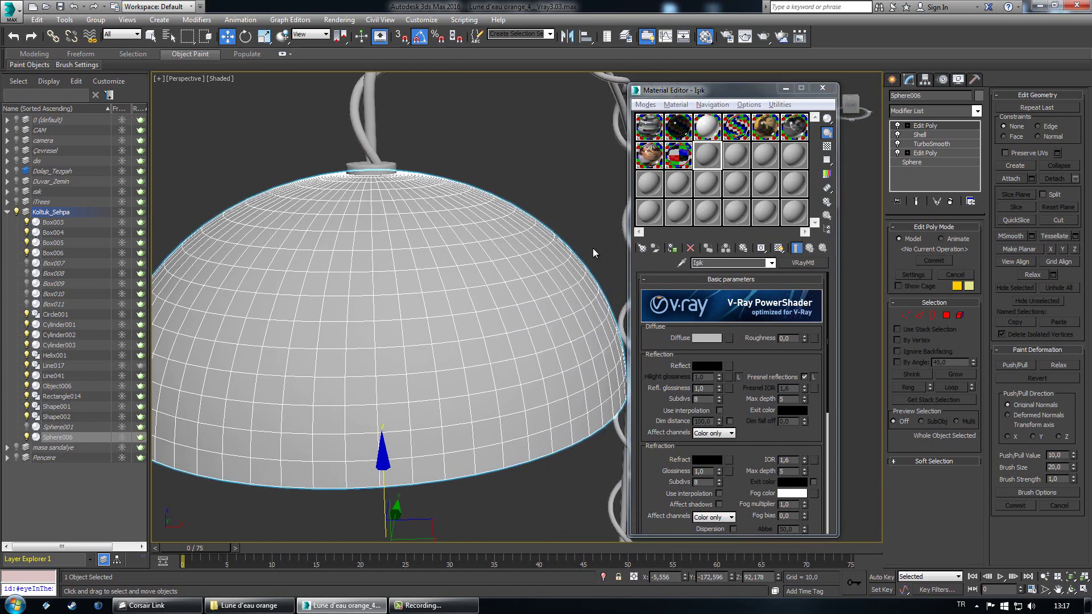
click(802, 262)
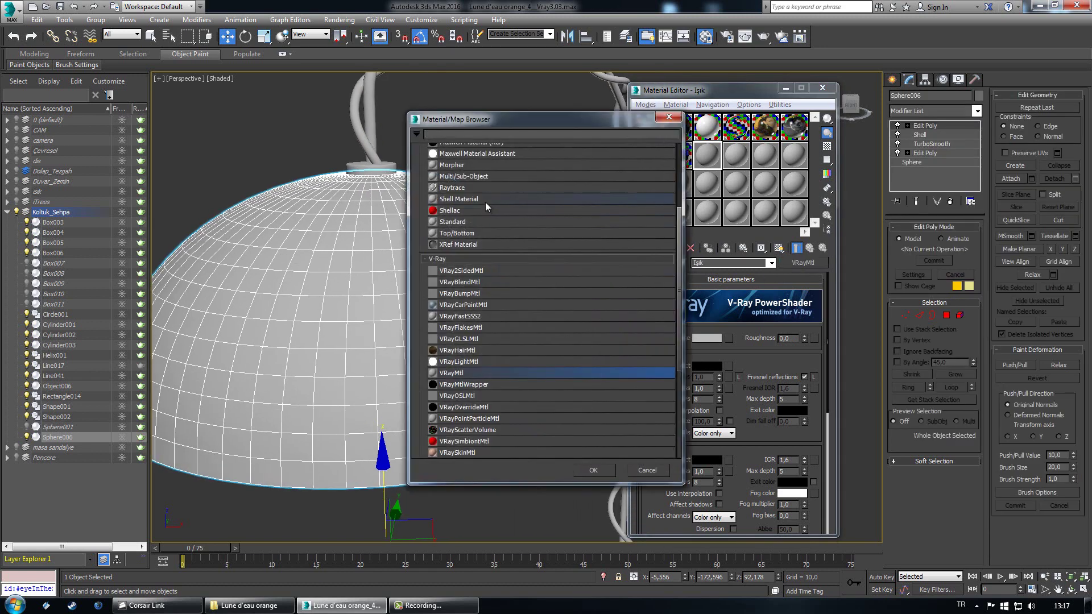
scroll(486, 202, up, 1)
click(486, 187)
click(498, 197)
double_click(497, 190)
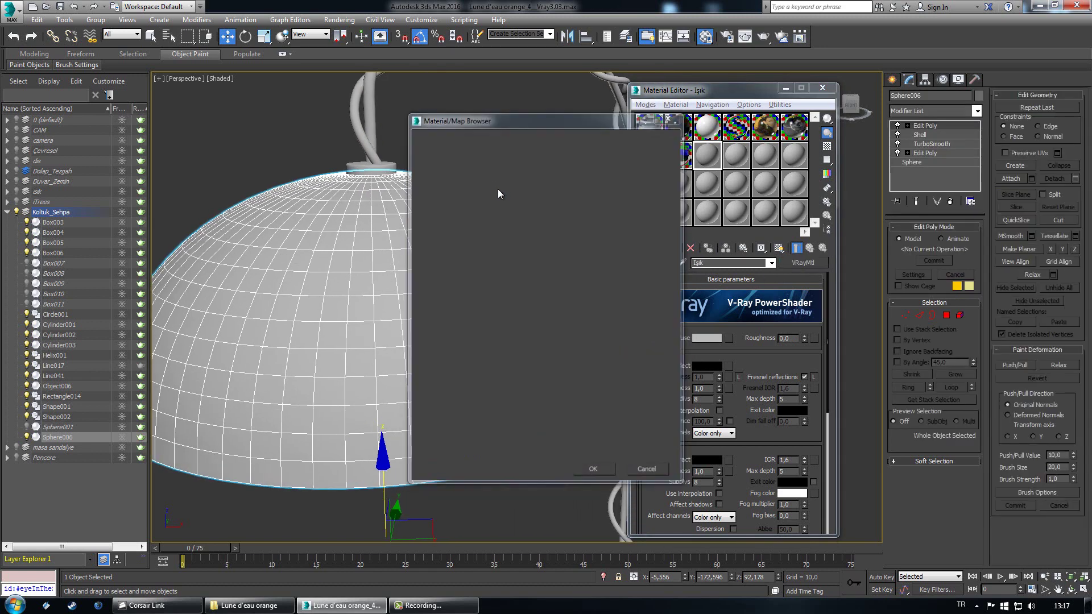
click(705, 341)
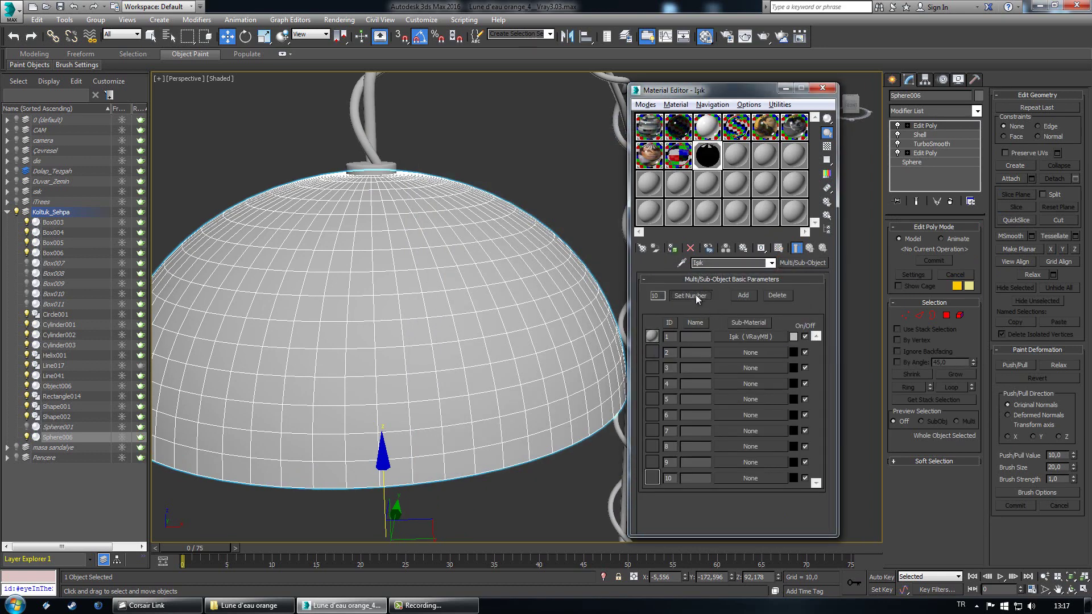
click(690, 295)
text(2)
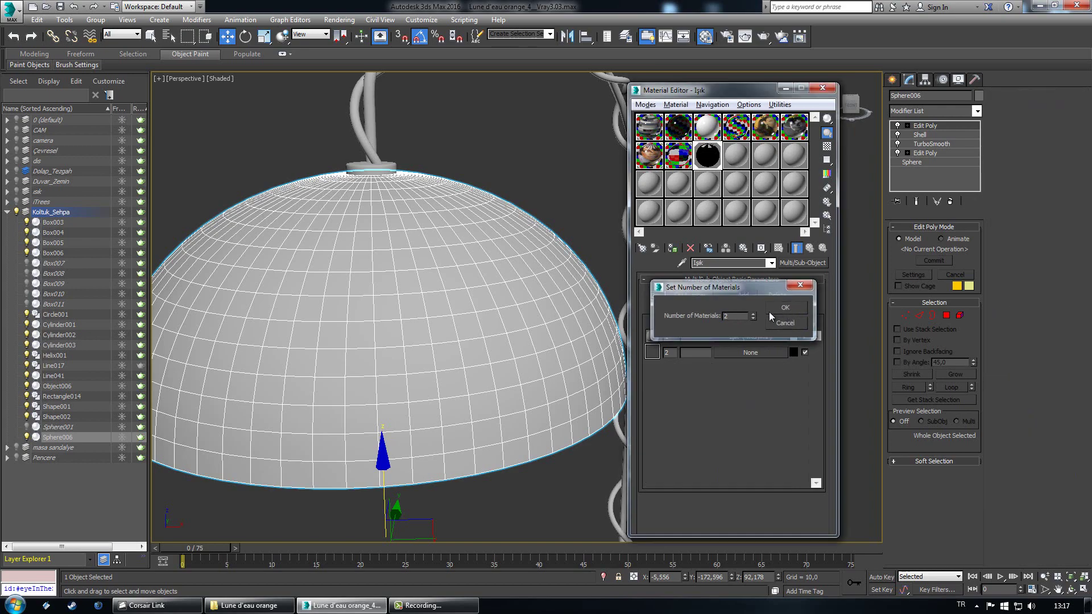
Step: Set the diffuse color of the first Işık sub-material to black
mouse_move(446, 359)
alt+middle_down()
mouse_move(460, 297)
mouse_move(464, 356)
alt+middle_up()
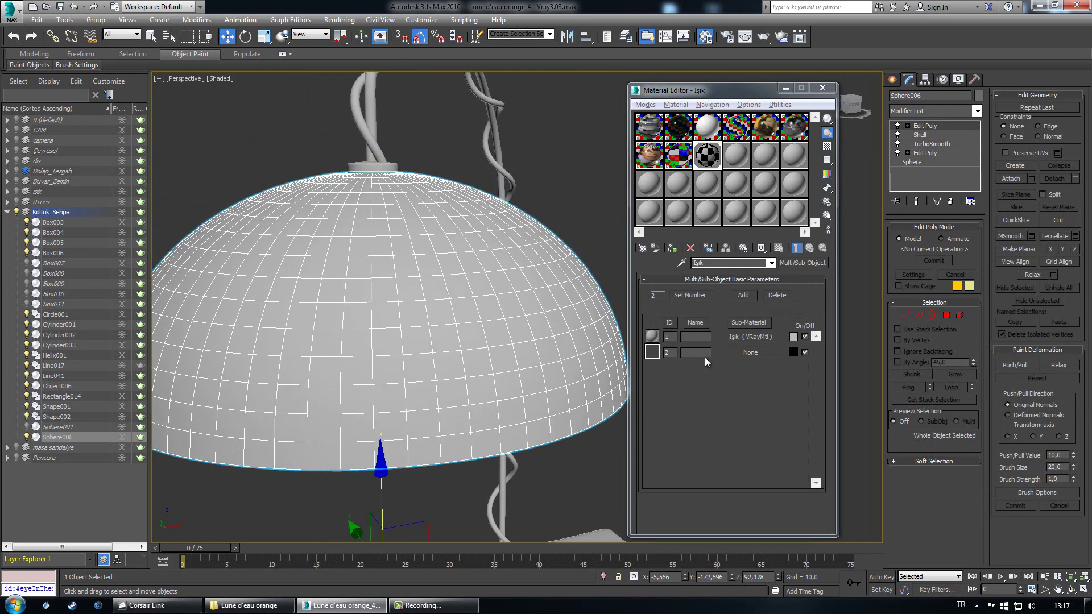
click(761, 339)
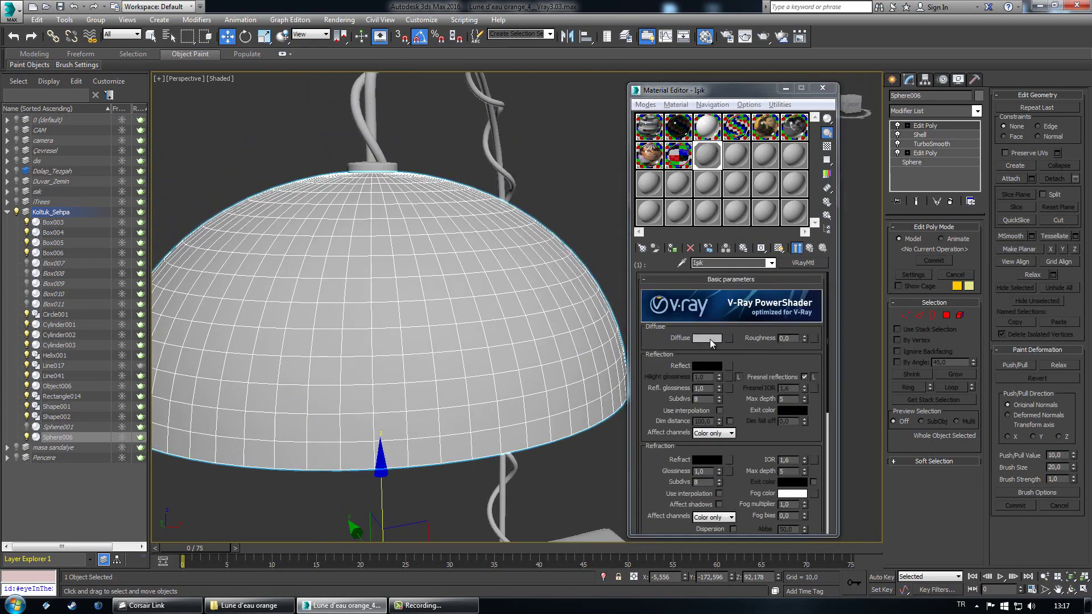
click(706, 338)
drag(423, 131, 264, 130)
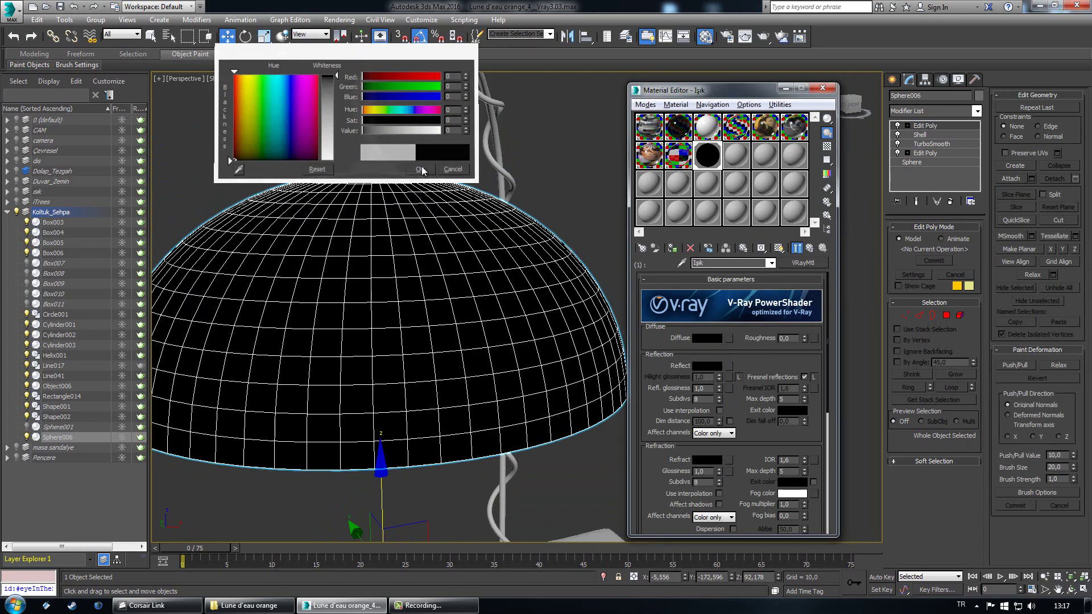
click(421, 169)
Step: Give the first Işık sub-material a white reflection color and a reflection glossiness of 0,95, checking its enlarged sample
double_click(707, 155)
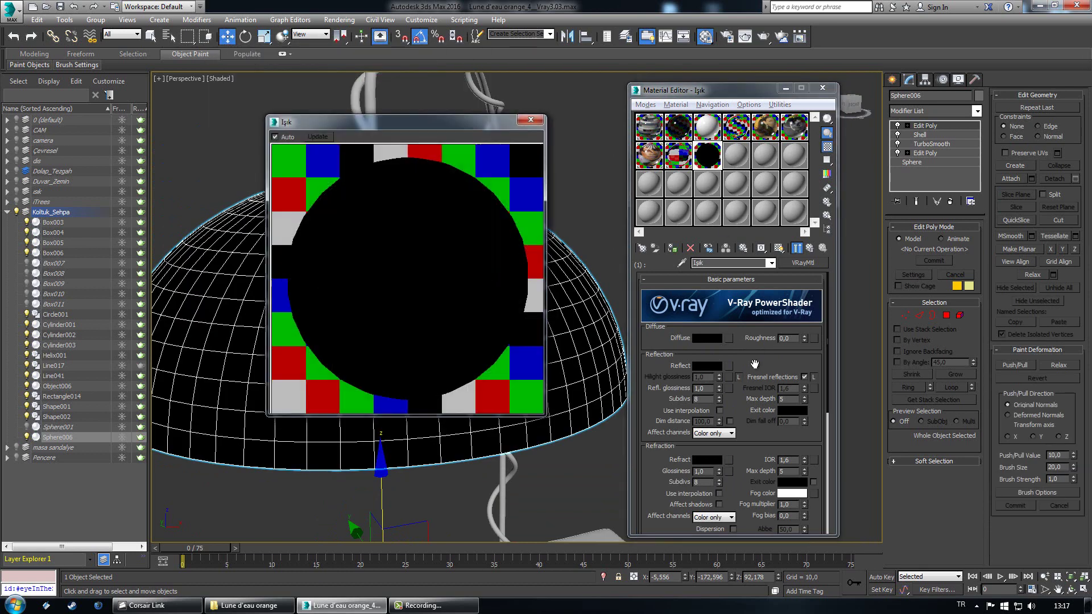
click(706, 366)
drag(364, 130, 441, 149)
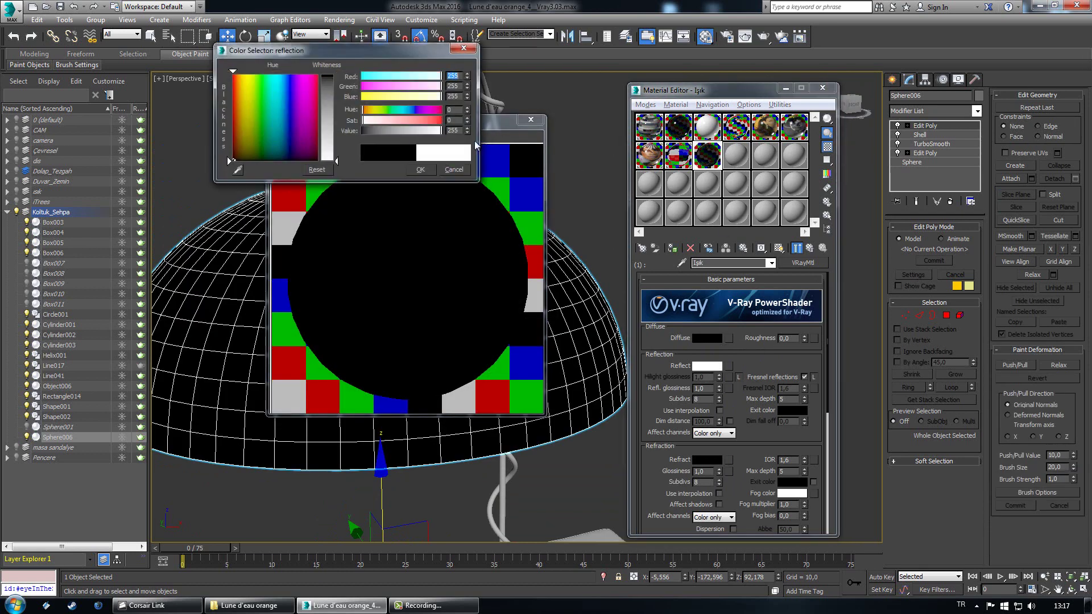
click(418, 169)
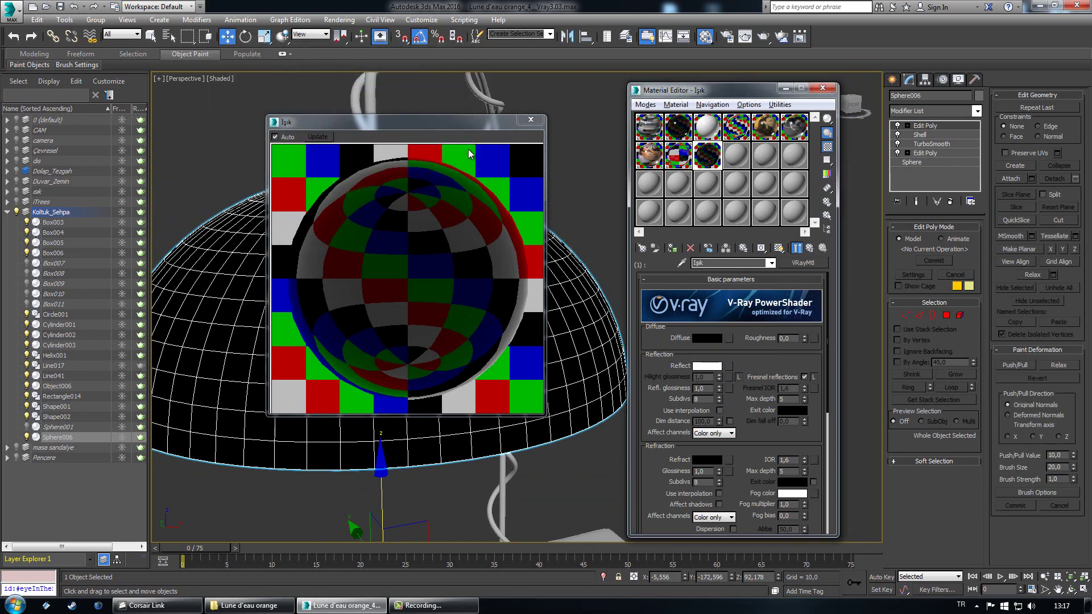
click(532, 121)
text(0,95)
key(Return)
click(533, 120)
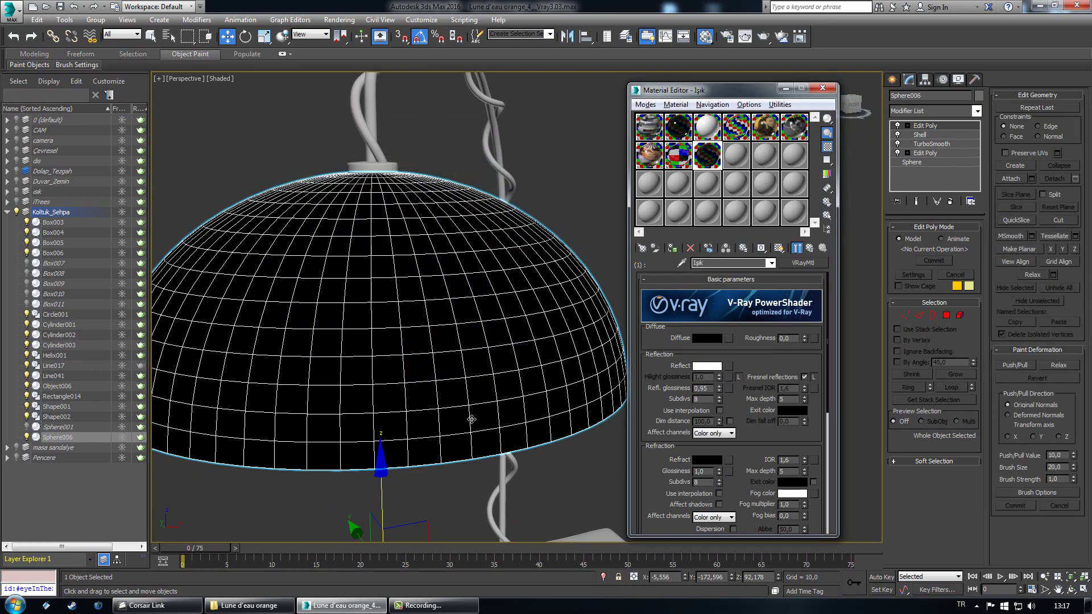
Step: Add a VRayMtl as the second sub-material of Işık and set its diffuse color to white
alt+middle_drag(472, 419, 481, 354)
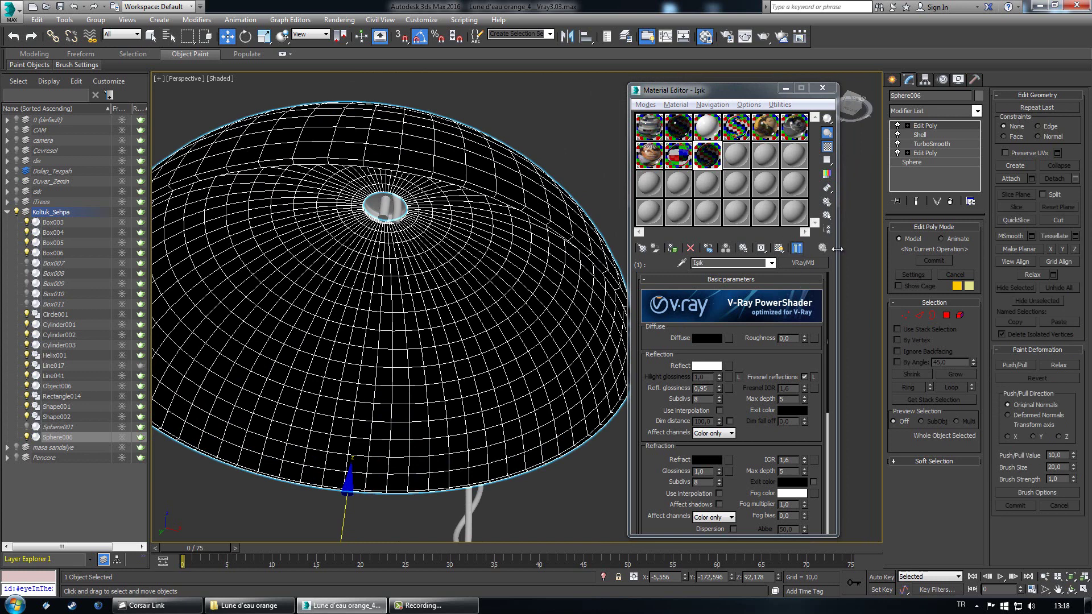
click(809, 248)
click(750, 355)
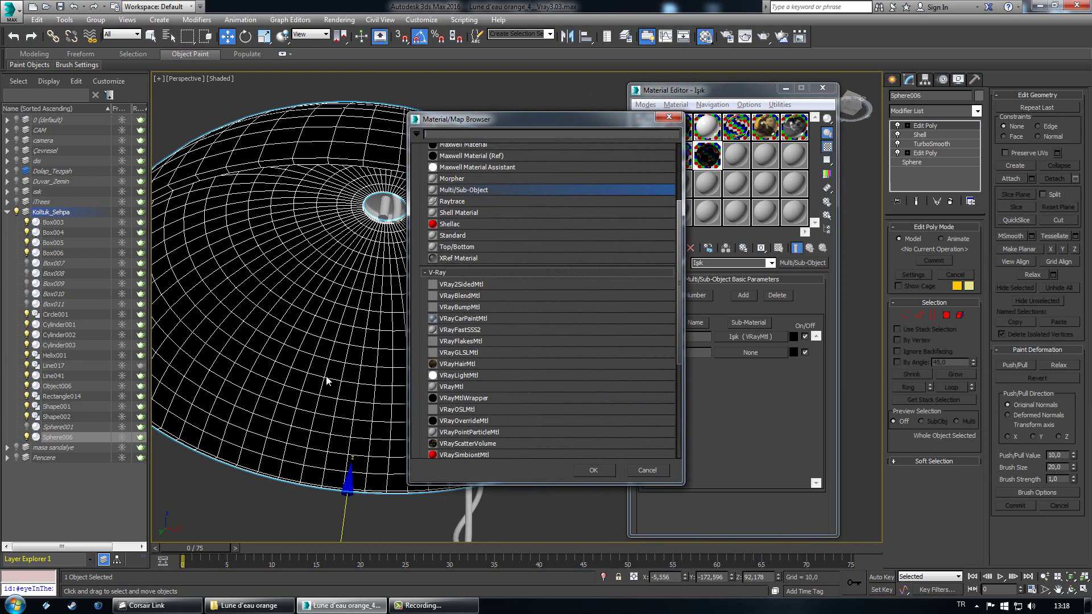
double_click(460, 387)
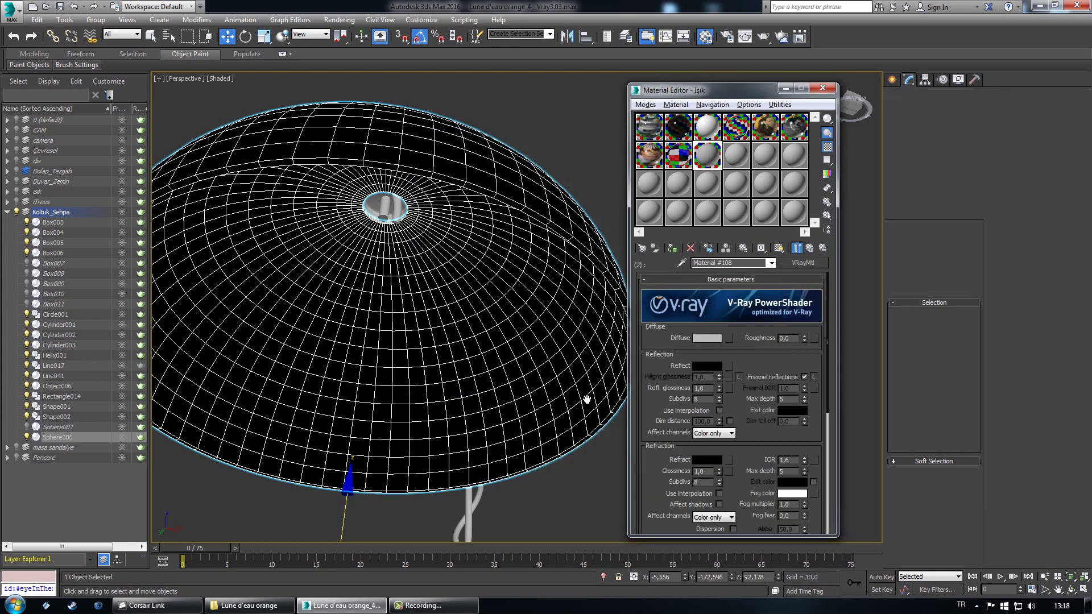
click(704, 339)
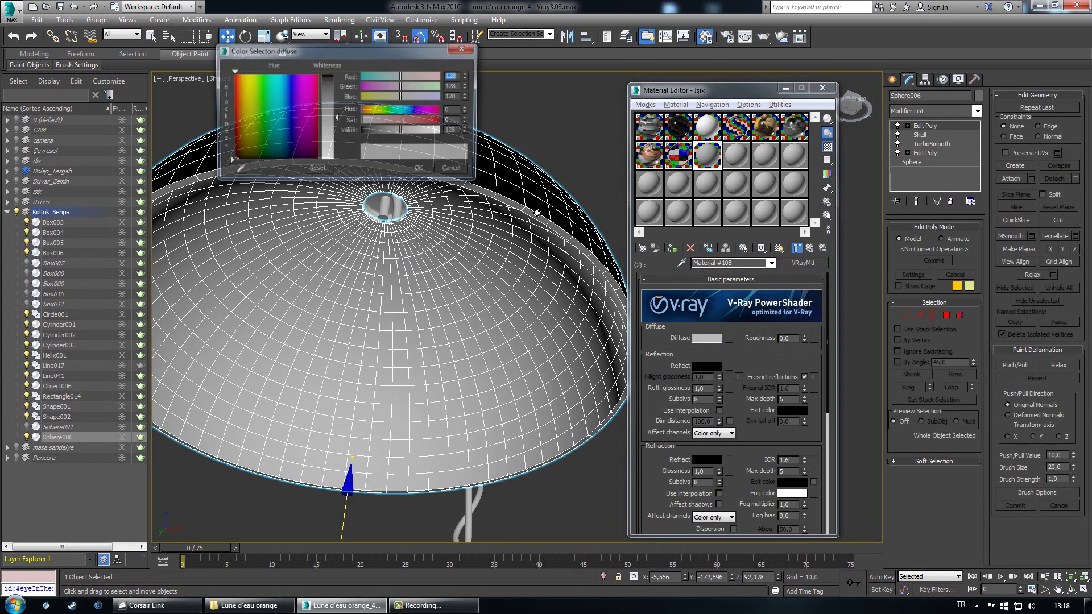
drag(468, 133, 470, 131)
click(413, 171)
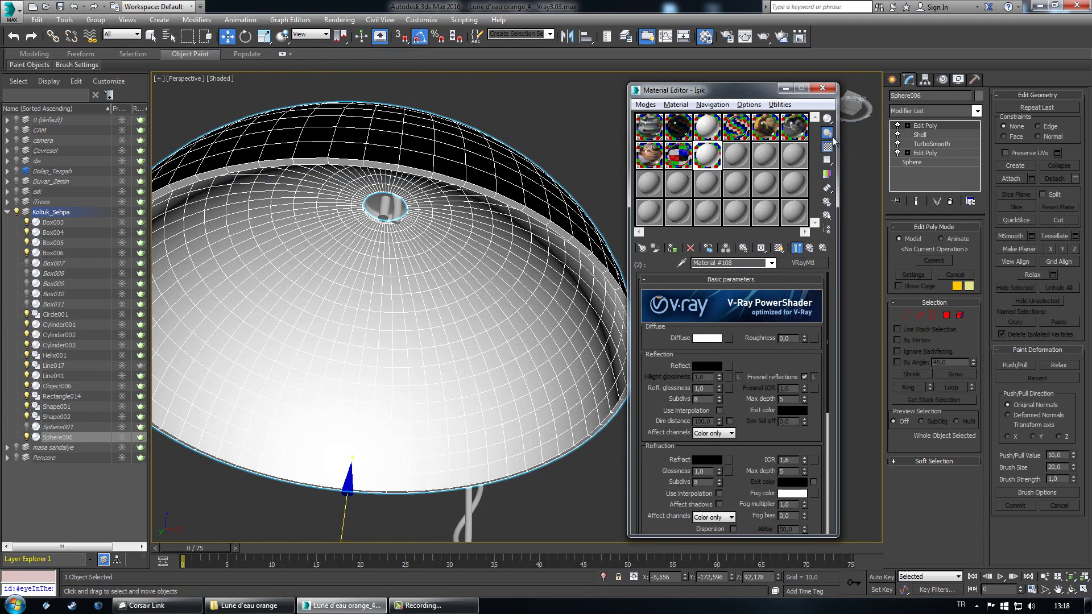
Step: Give the second Işık sub-material a near-white reflection color and a reflection glossiness of 0,85, checking its enlarged sample
double_click(704, 161)
click(707, 365)
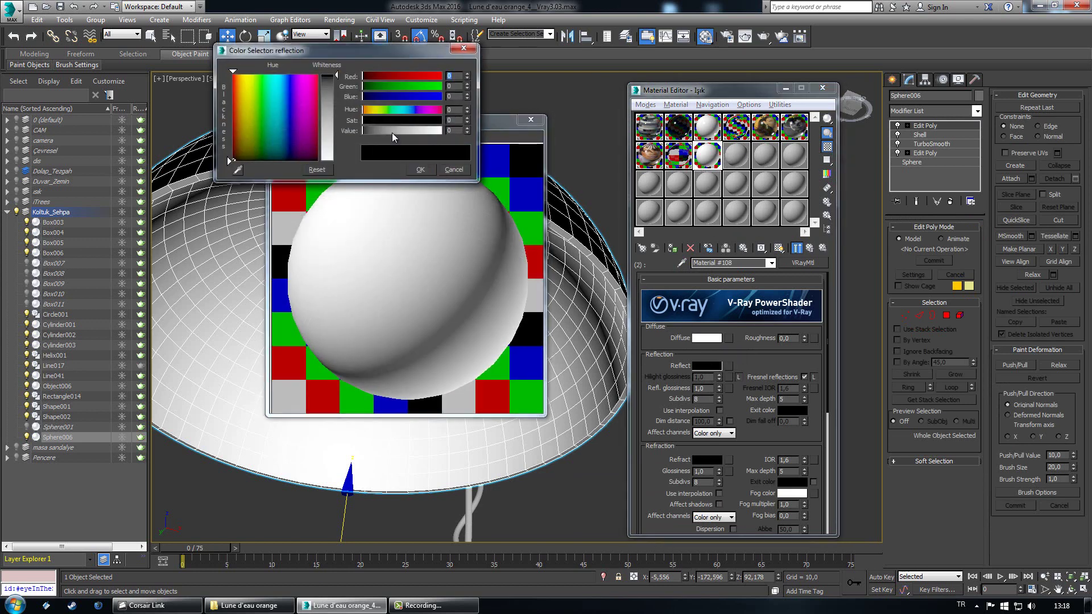
drag(391, 132, 394, 132)
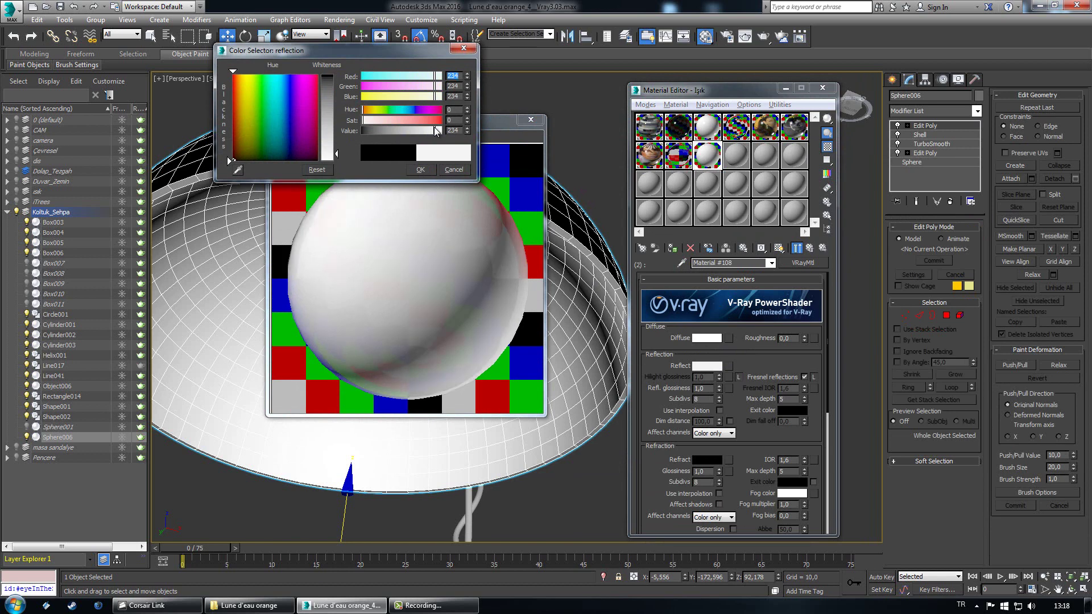
click(421, 170)
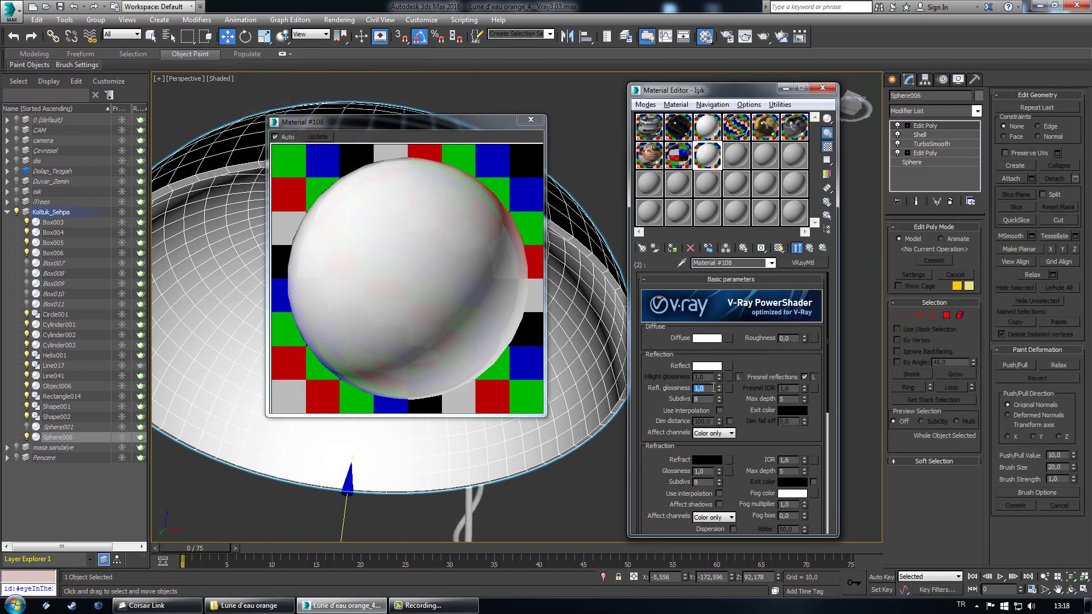
text(8)
key(Return)
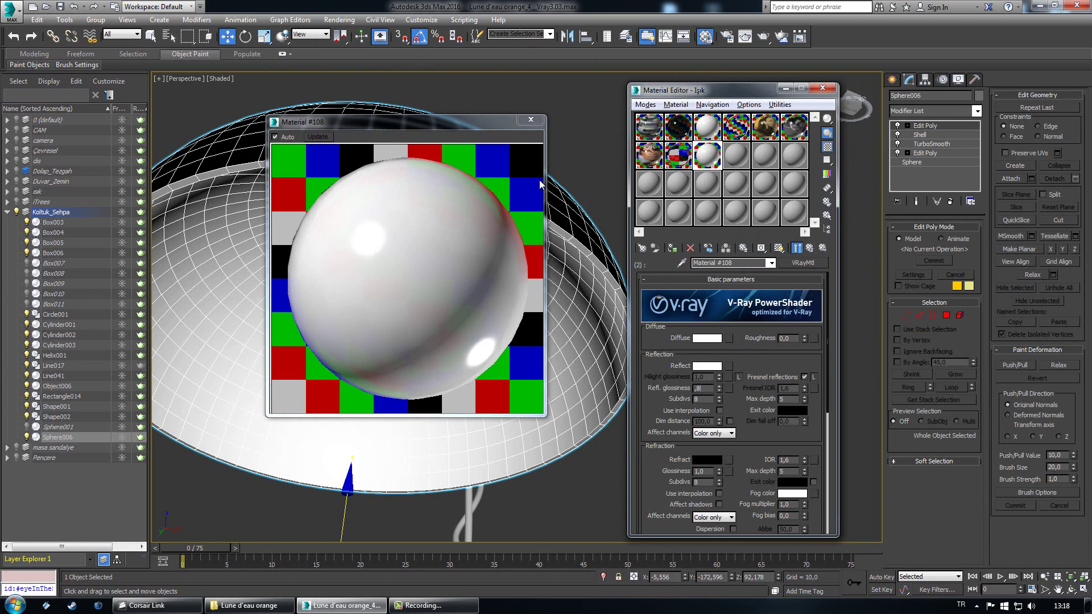
click(537, 112)
click(534, 119)
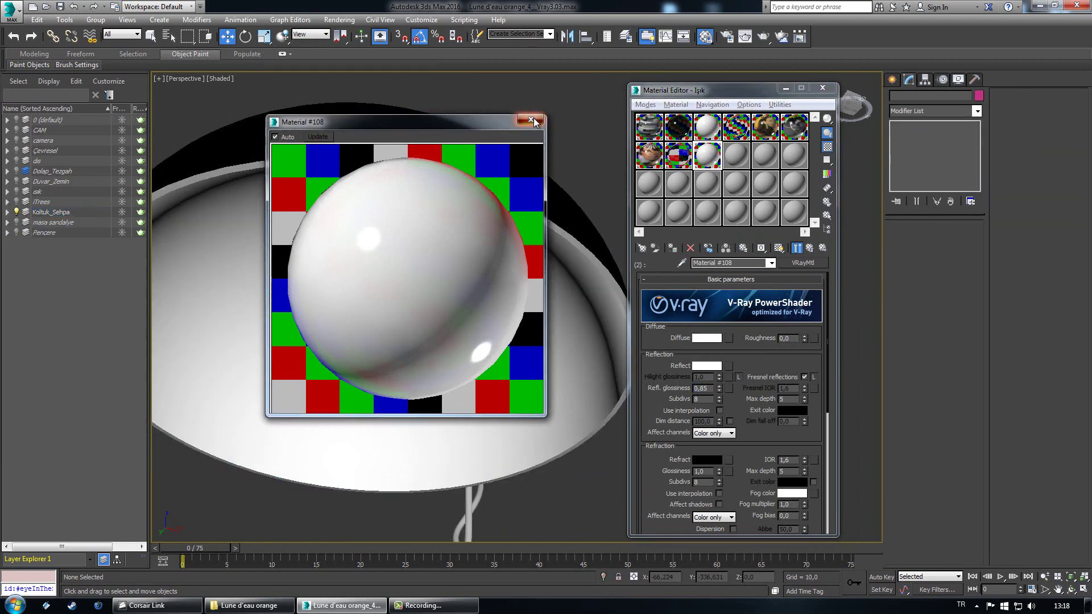
Step: Assign the black Işık material to the round cap Object006 on top of the lampshade and clear the selection
alt+middle_drag(545, 220, 368, 319)
scroll(368, 319, down, 4)
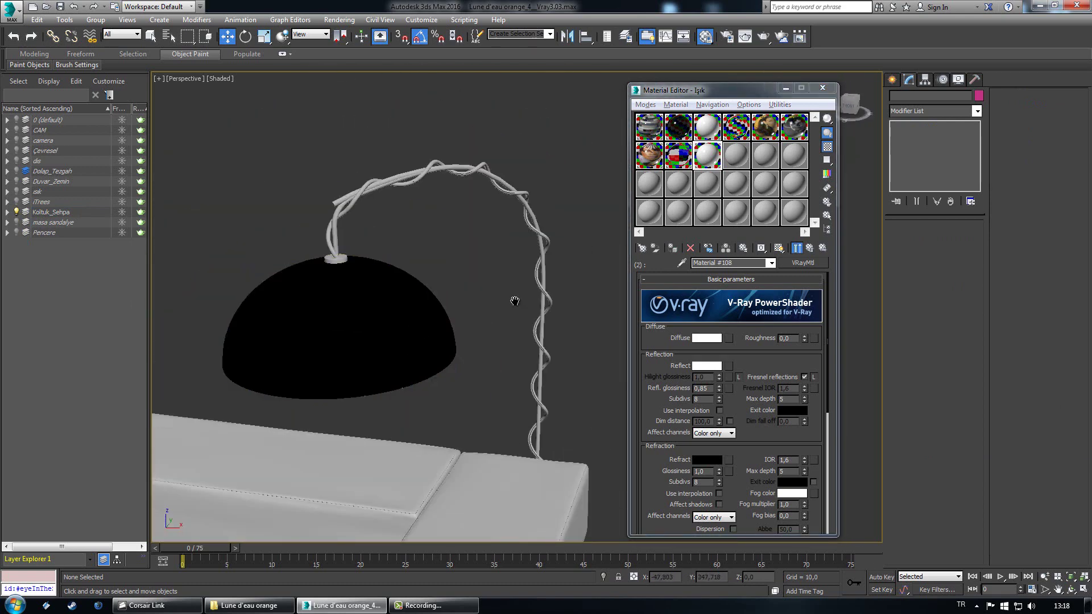
middle_drag(514, 300, 499, 390)
scroll(358, 297, up, 4)
scroll(395, 217, up, 2)
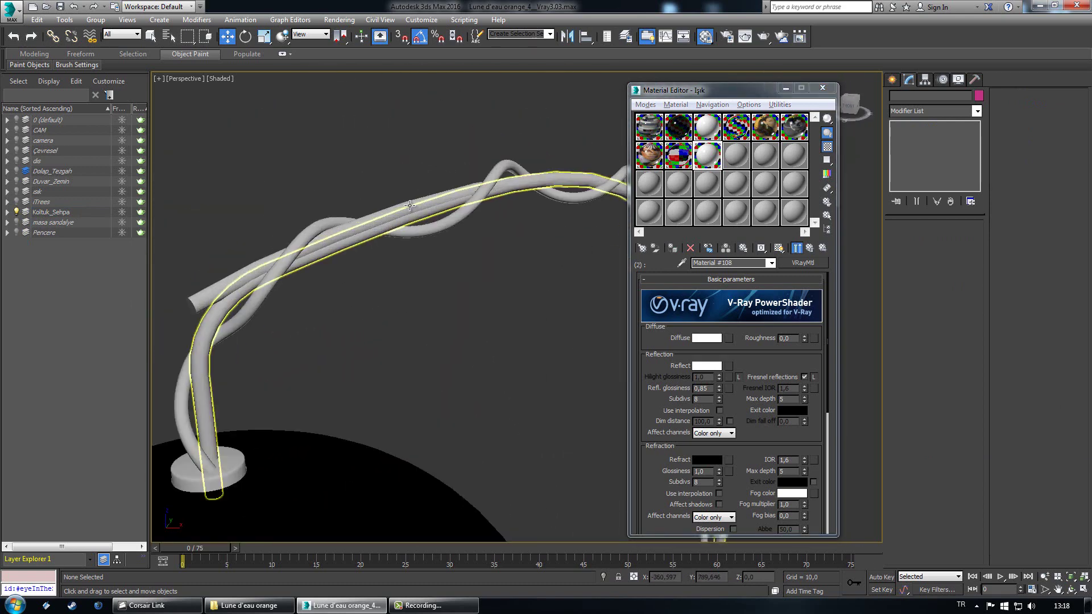
click(448, 205)
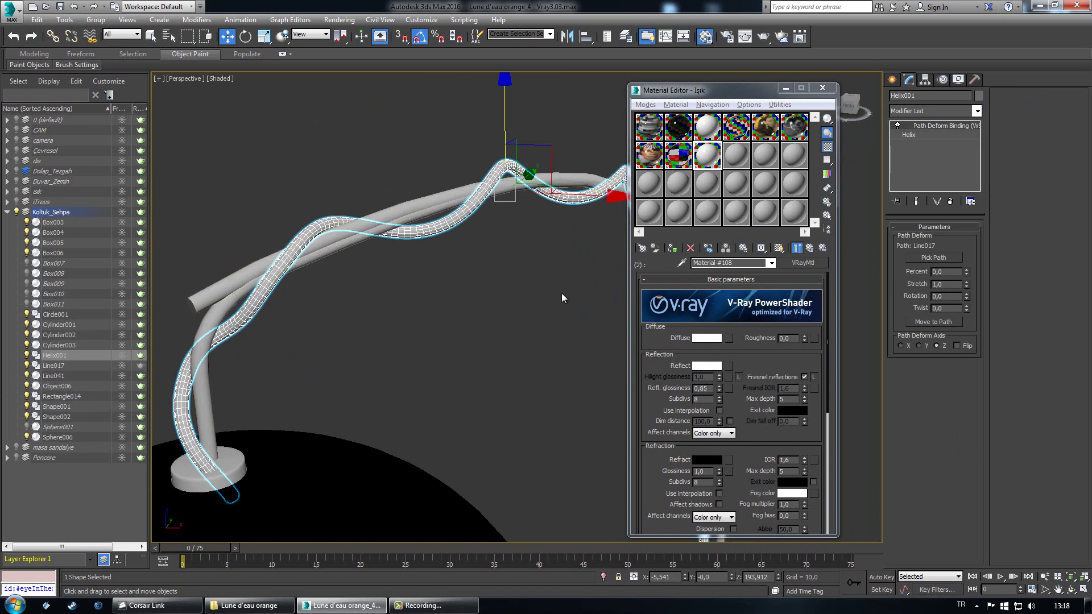
middle_drag(364, 342, 454, 252)
click(279, 395)
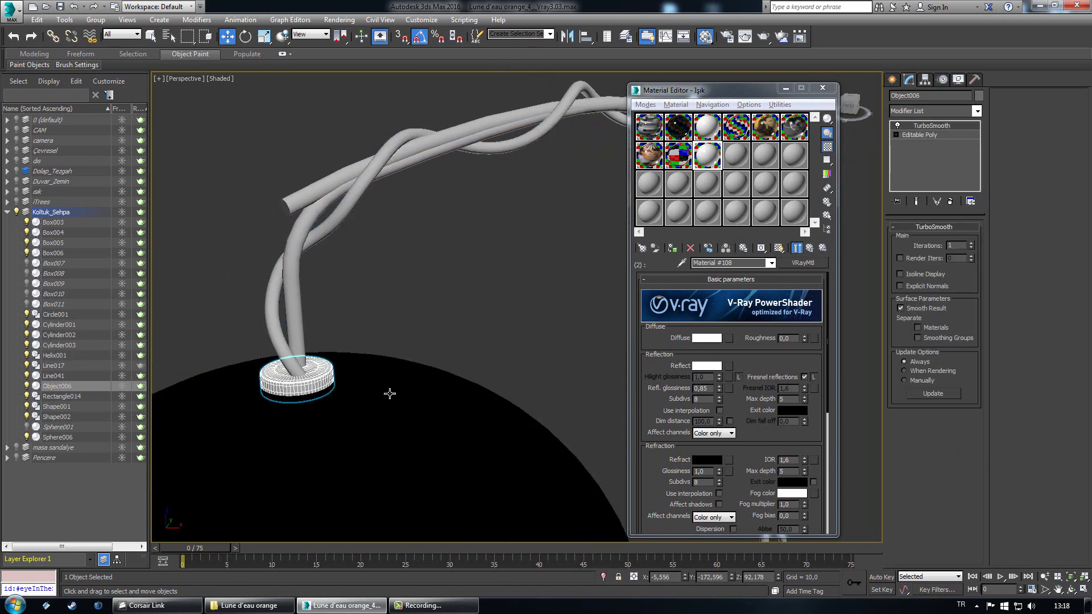
middle_drag(446, 360, 502, 316)
click(710, 155)
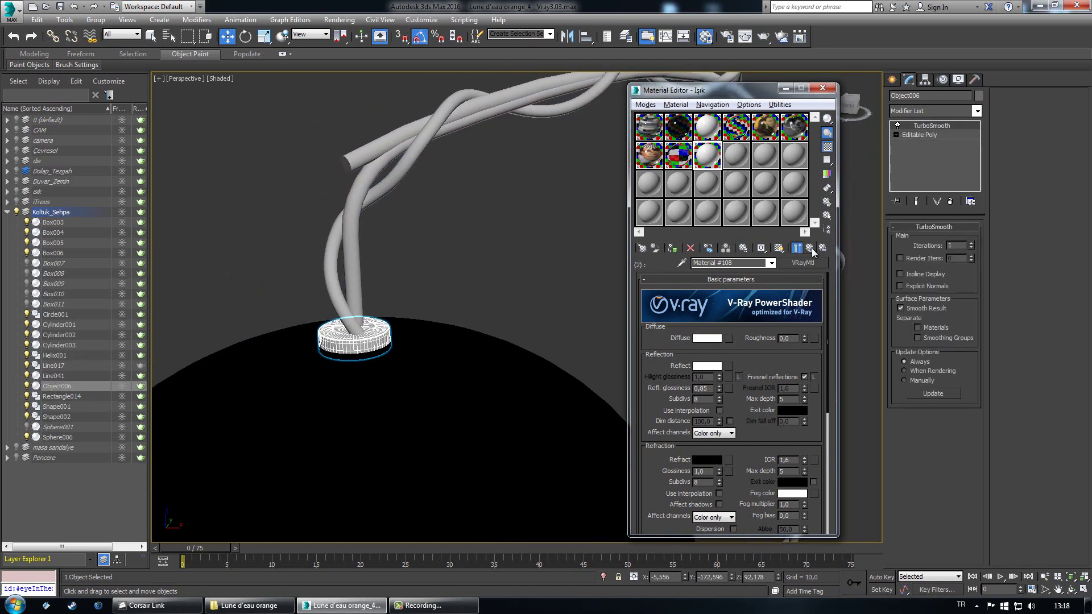
click(810, 249)
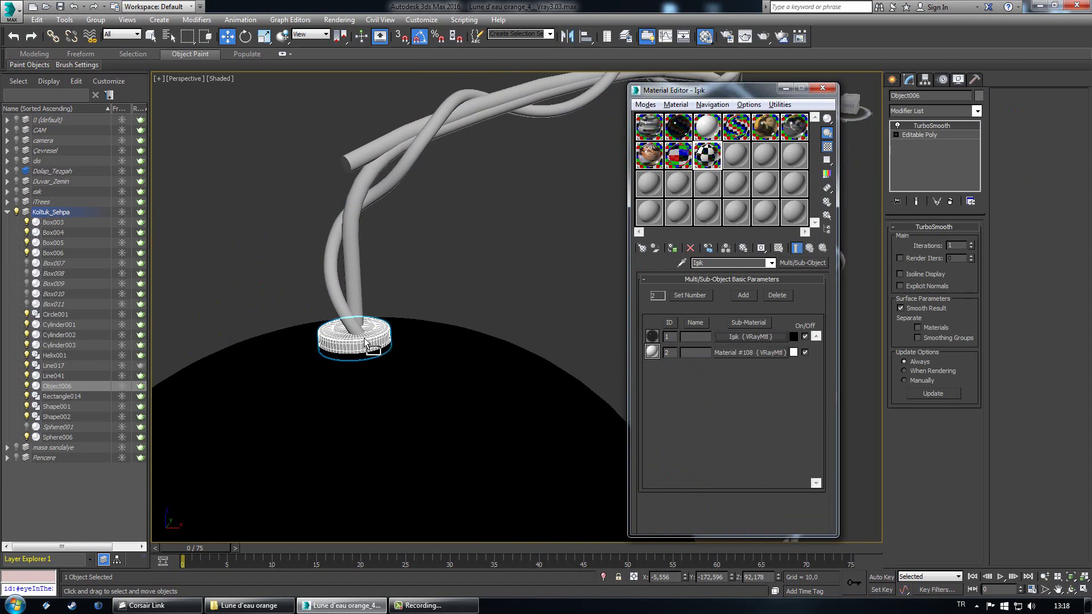
click(408, 224)
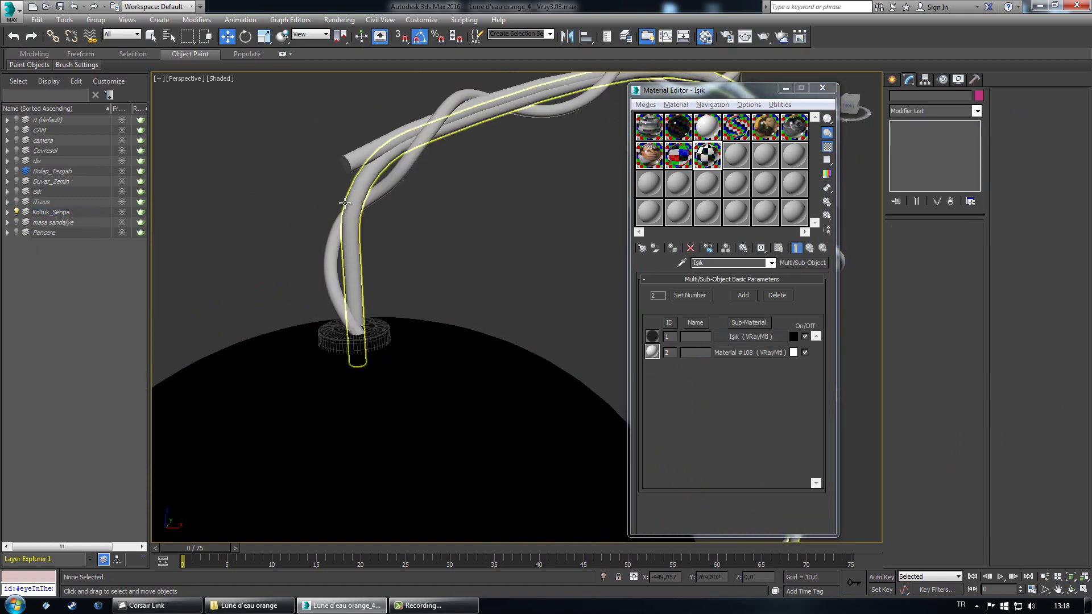
Step: Assign the krom material to both lamp pole pieces, Line041 and Rectangle014, and clear the selection
click(358, 183)
ctrl+click(359, 163)
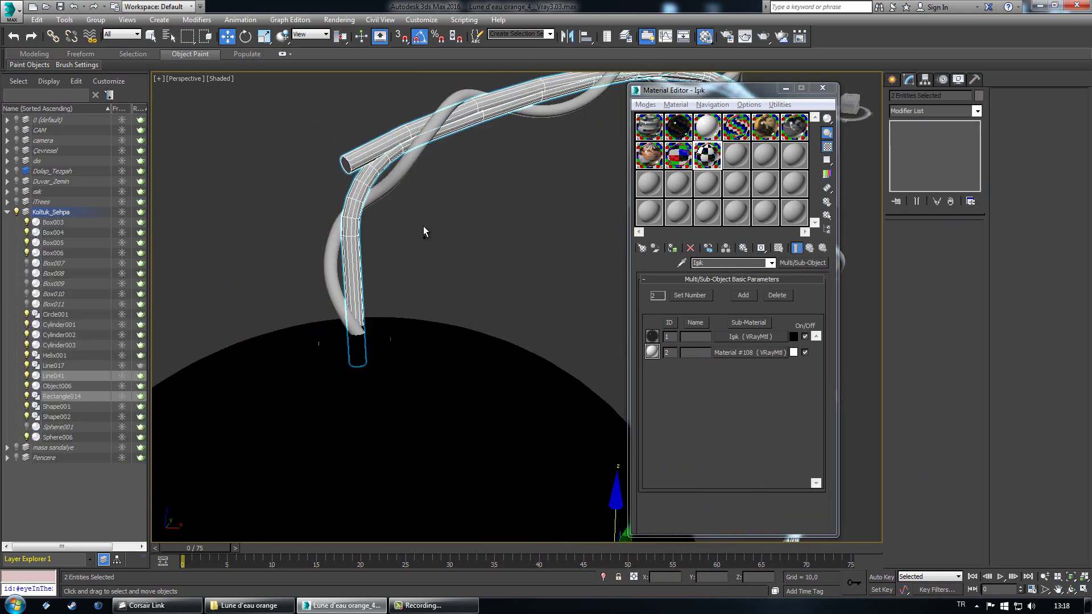
middle_drag(477, 248, 477, 292)
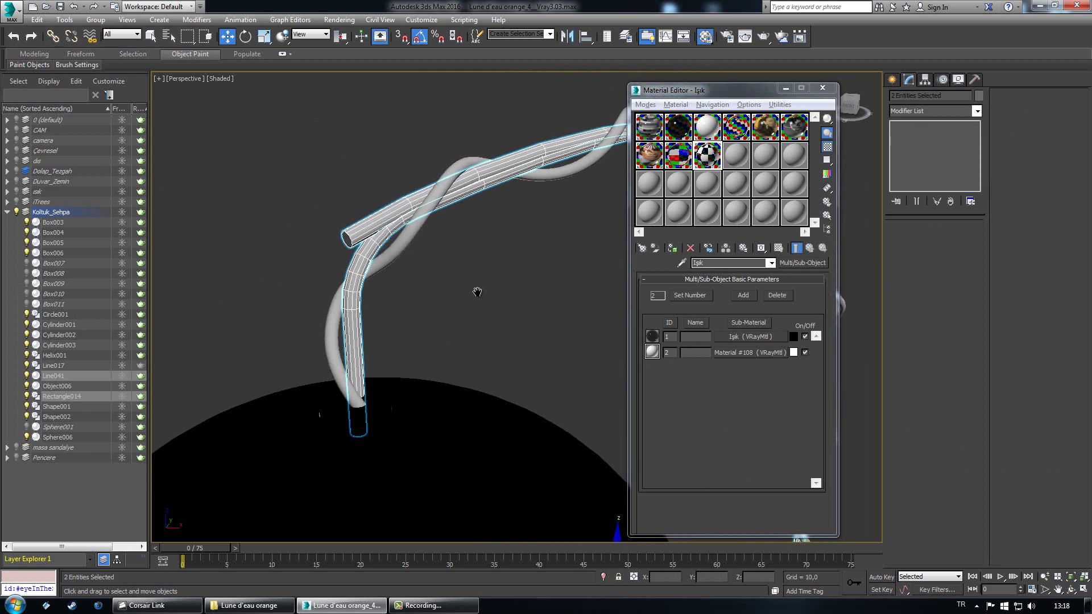
click(734, 160)
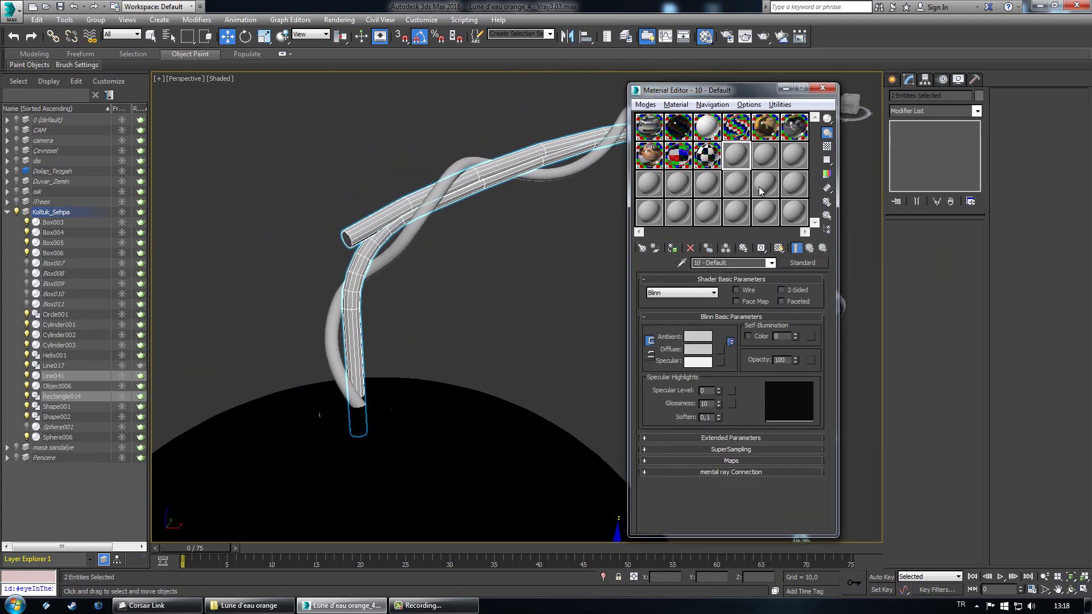
drag(740, 136, 393, 226)
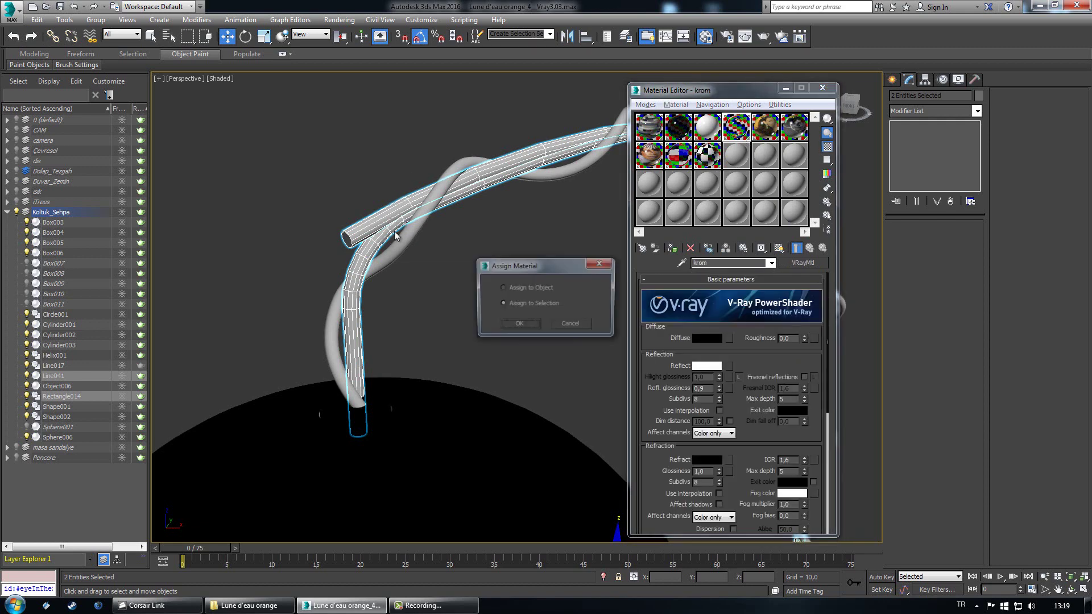
click(525, 326)
click(485, 294)
Step: Assign an unused material to the spiral cable Helix001, name it Cable and change its type to VRayMtl
click(434, 185)
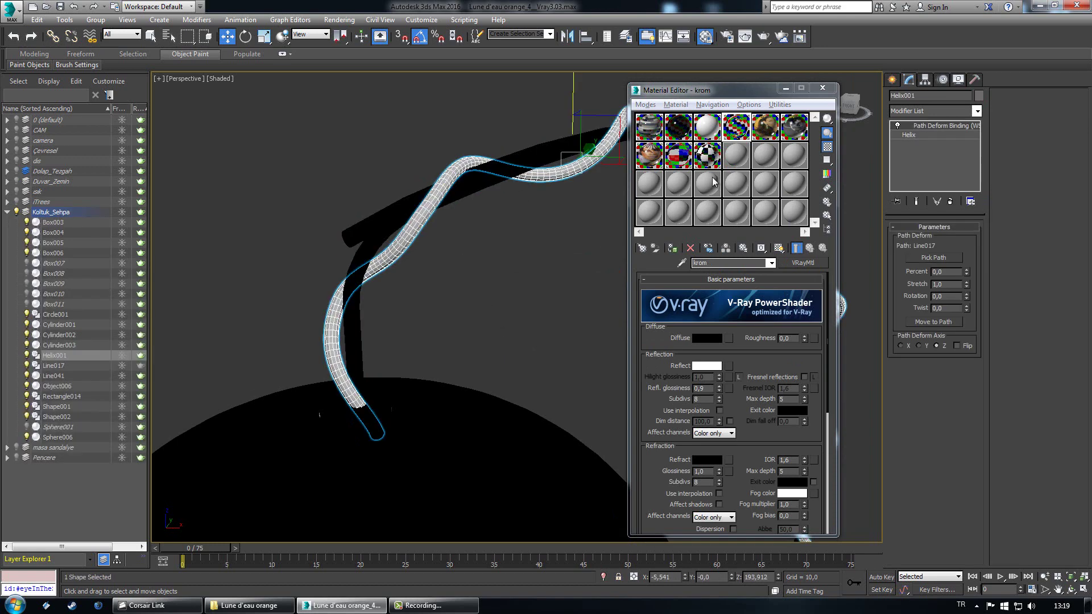
click(734, 162)
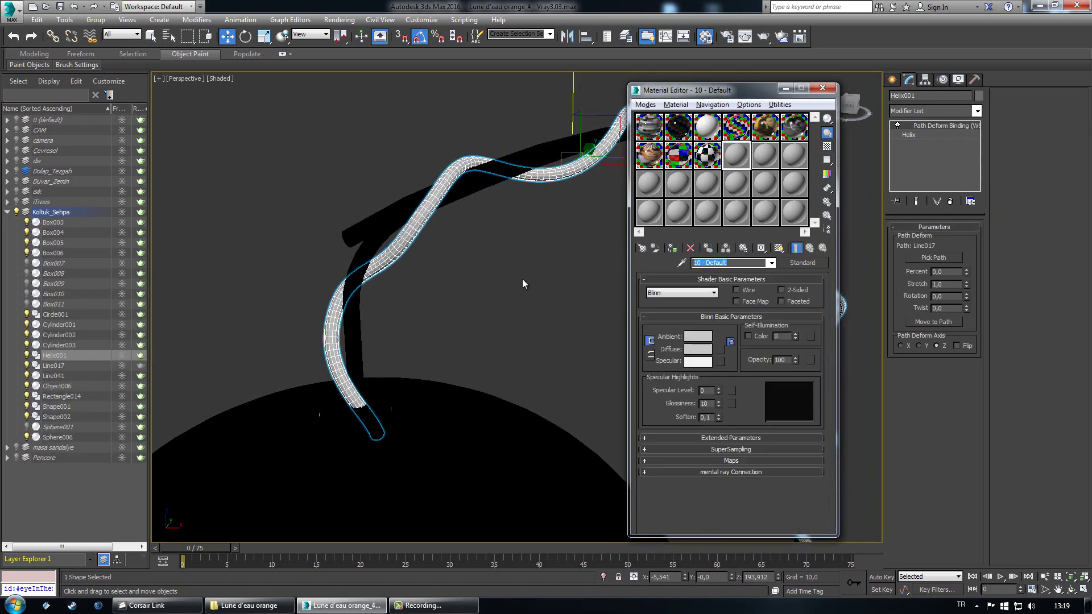
text(Cable)
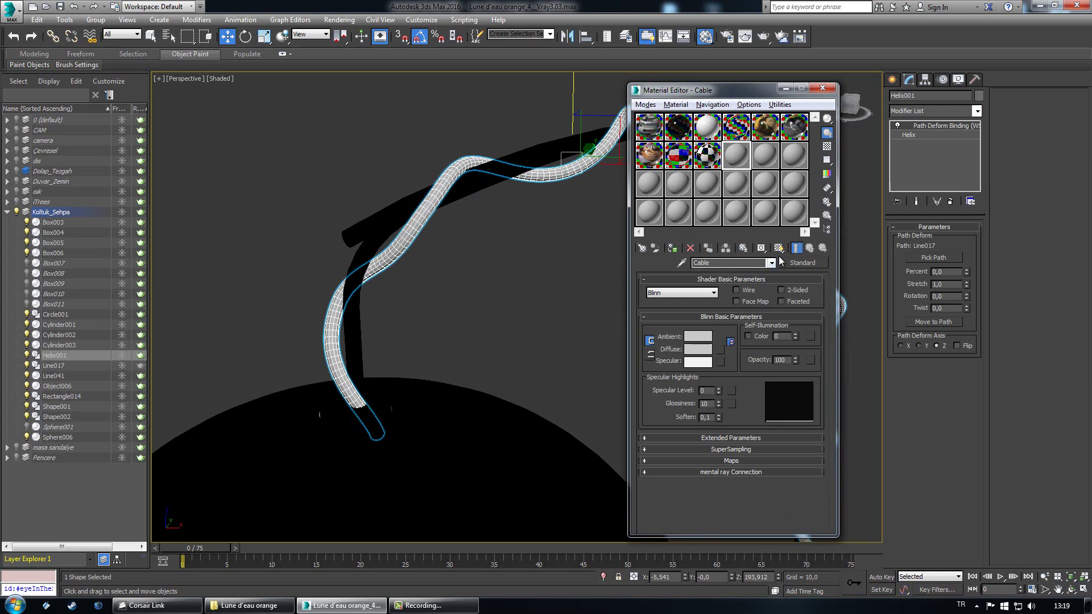
click(802, 262)
double_click(476, 386)
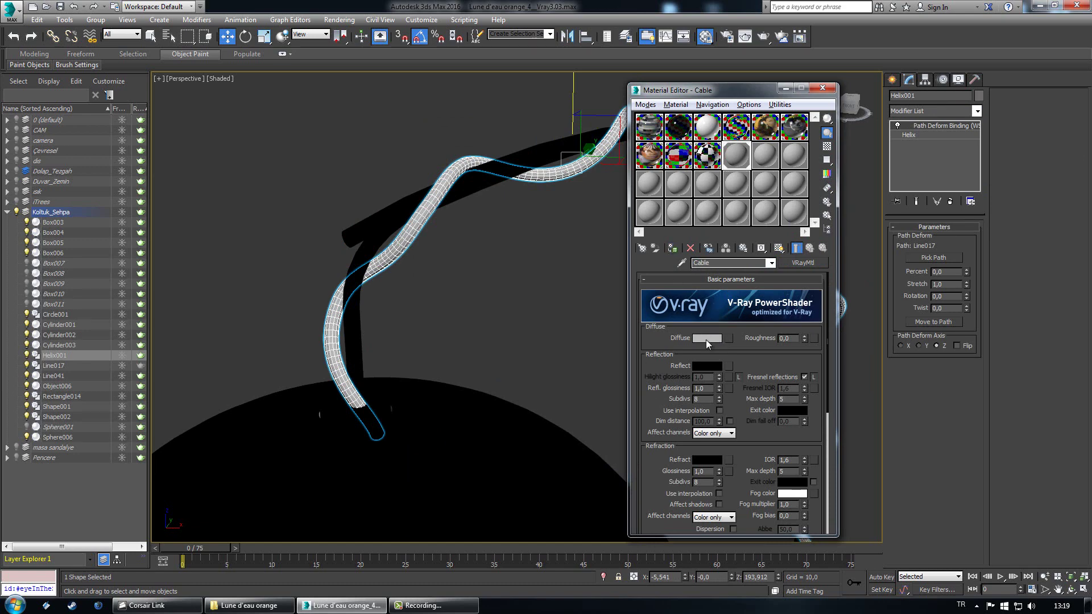
Step: Set the Cable material's diffuse color to black and open its enlarged sample
click(705, 338)
click(364, 131)
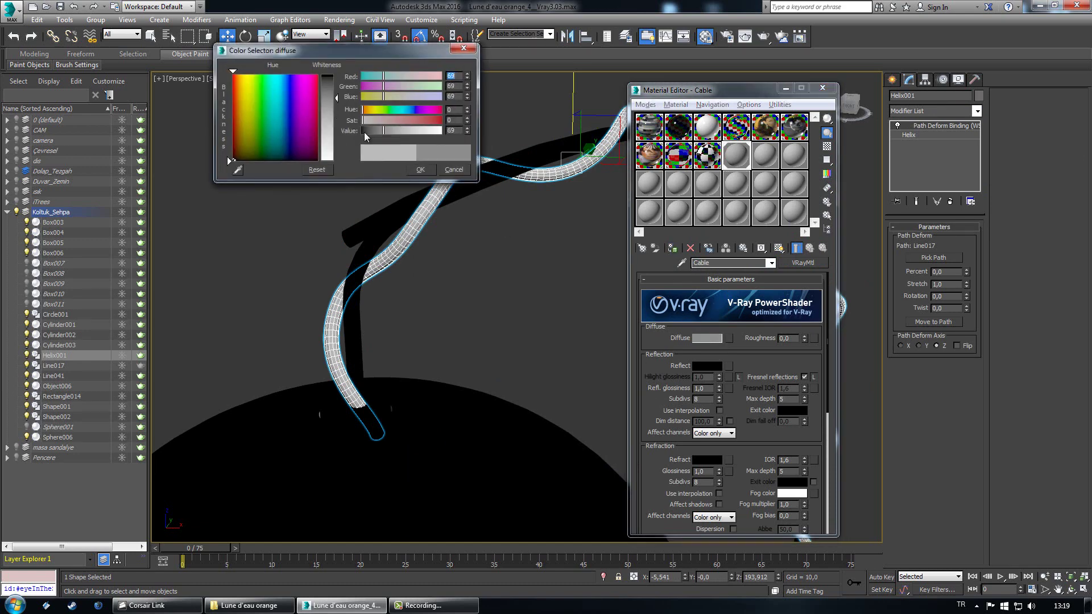
click(421, 170)
double_click(733, 158)
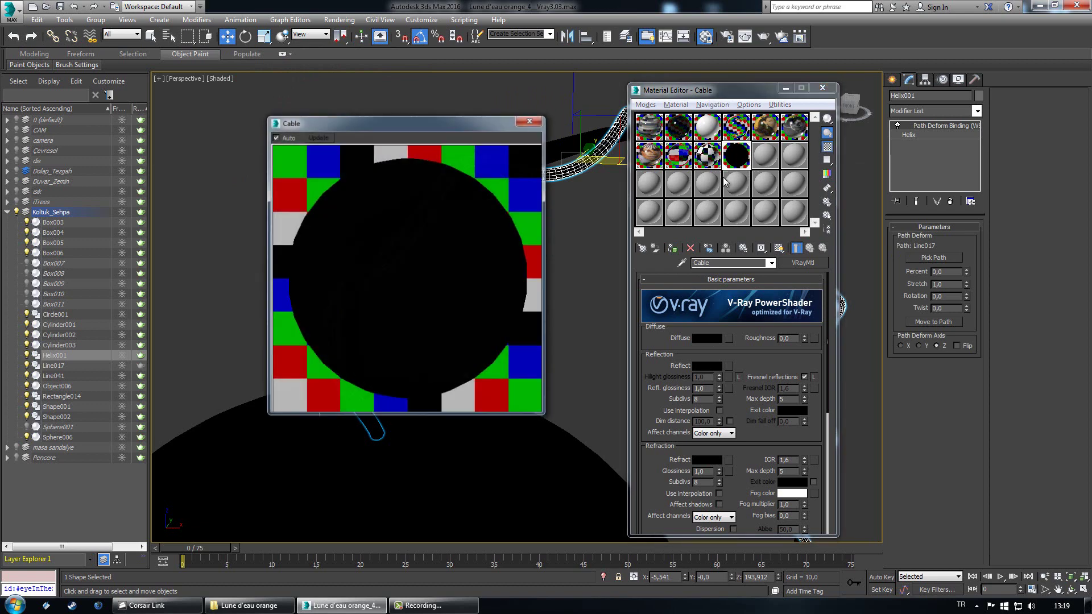
Step: Give the Cable material a medium gray reflection color, comparing it with a lighter gray of value 196 first
click(705, 366)
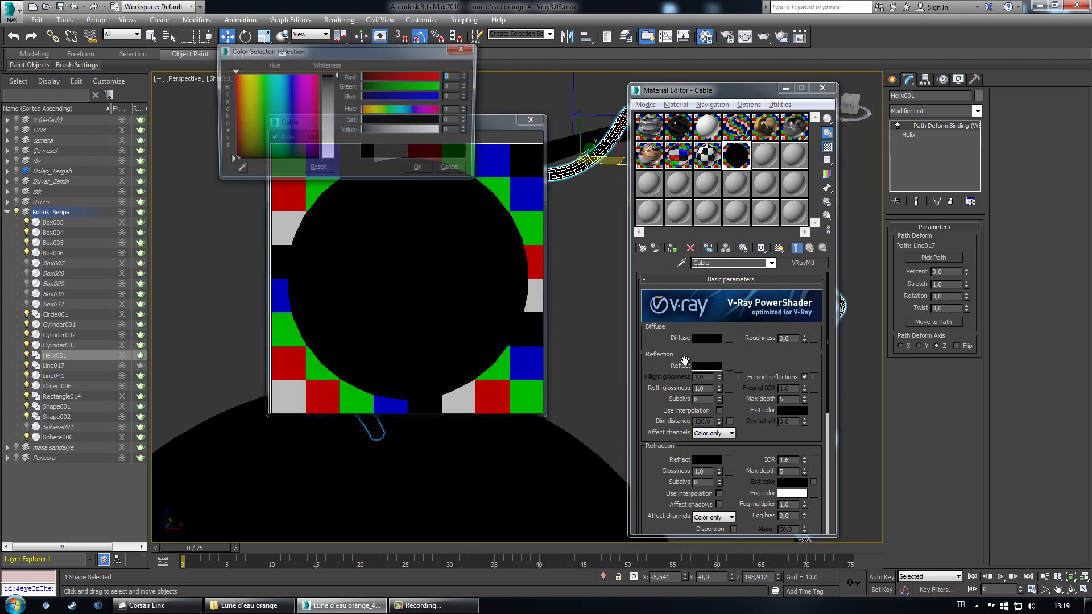
click(422, 130)
click(425, 171)
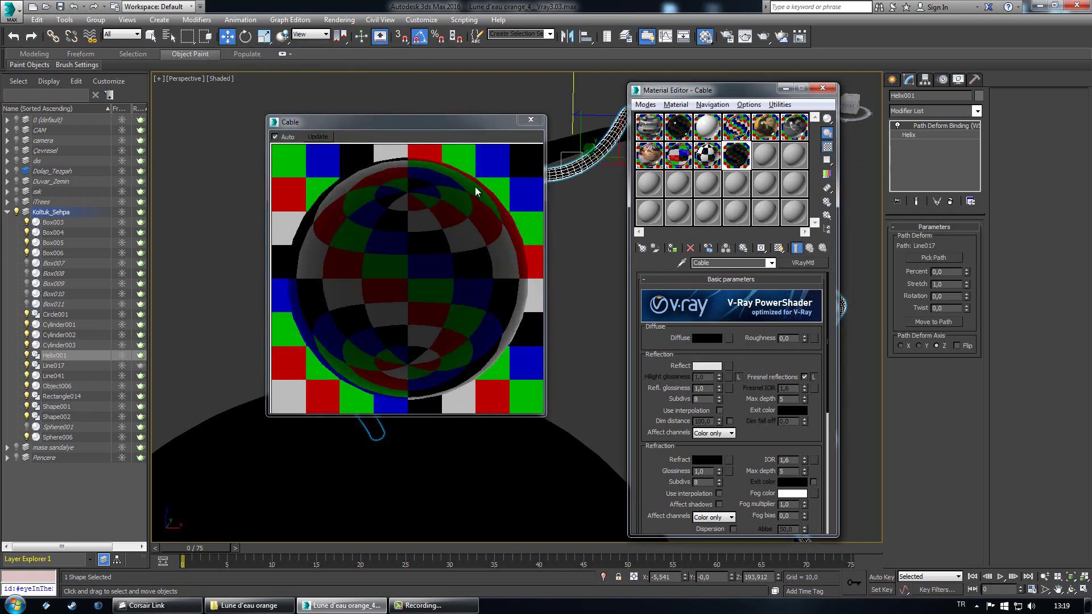
click(707, 365)
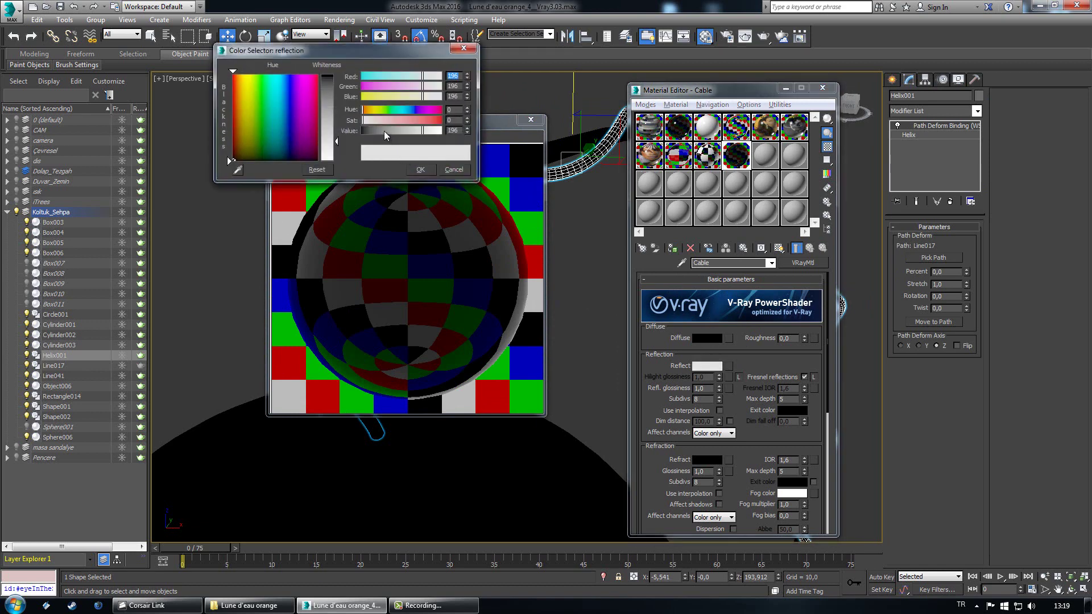
click(384, 130)
click(416, 171)
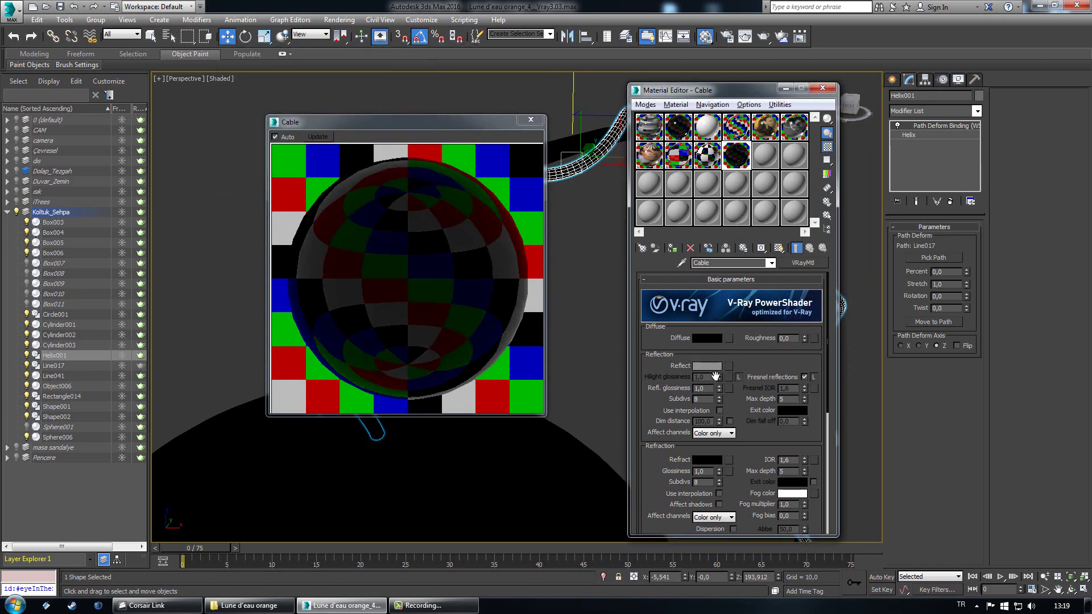
Step: Set the Cable material's reflection glossiness to 0,7 and its reflection subdivisions to 12, comparing several glossiness values in the sample
text(0,75)
key(Return)
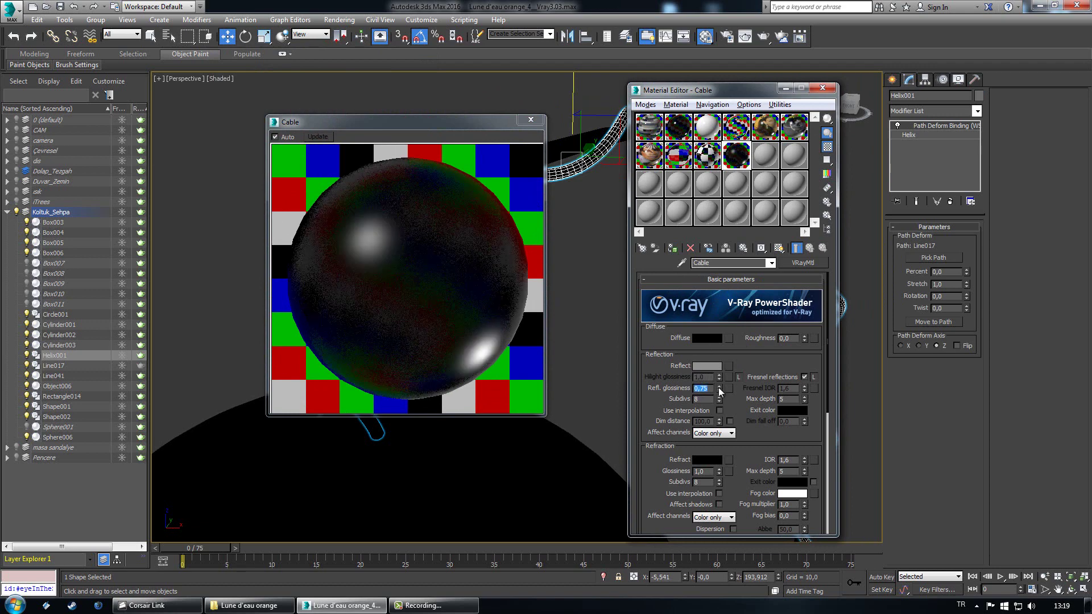
text(0,7)
key(Return)
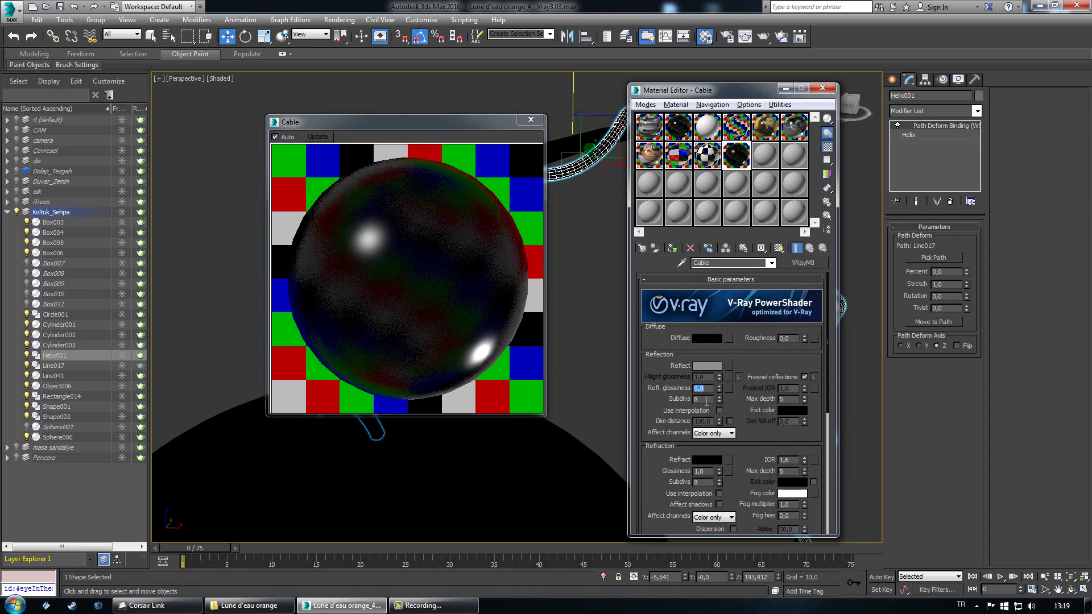
click(701, 400)
key(Return)
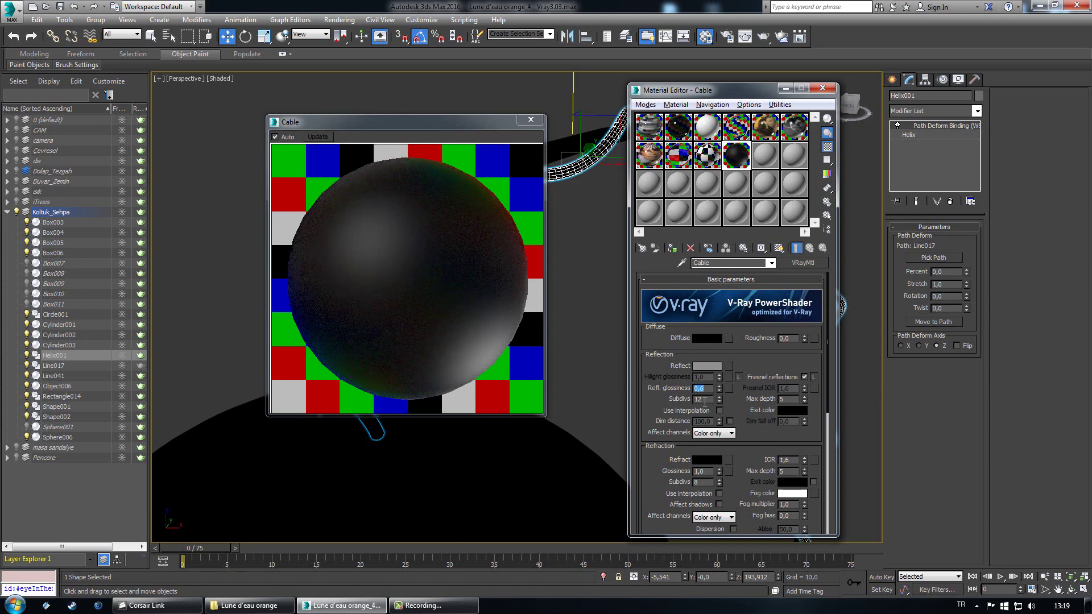
text(,7)
key(Return)
Step: Darken the Cable material's gray reflection color slightly, close the enlarged sample and clear the selection
click(706, 366)
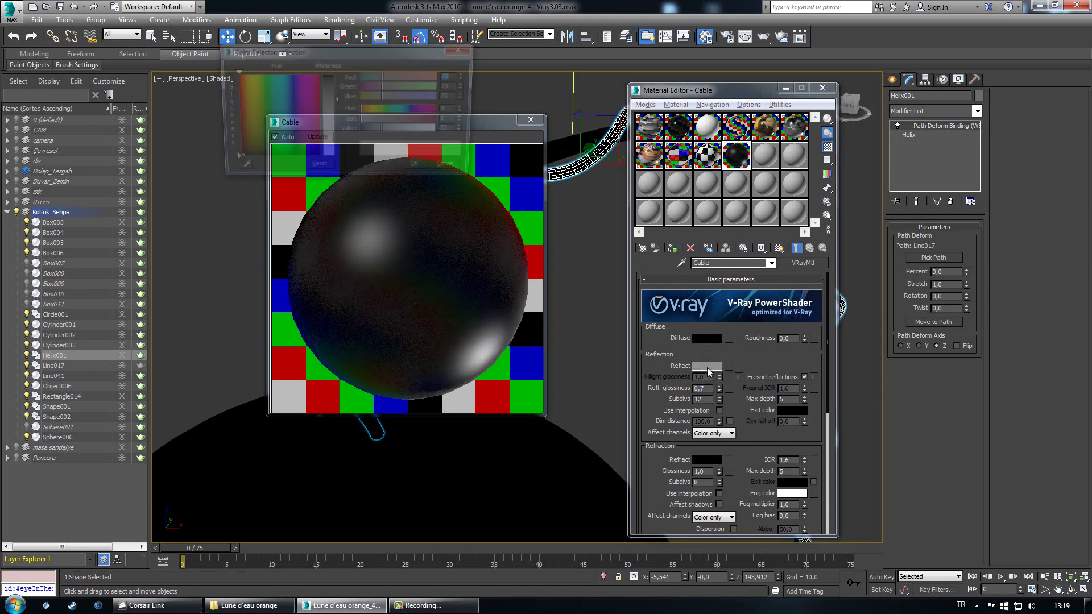
drag(412, 133, 377, 132)
click(420, 169)
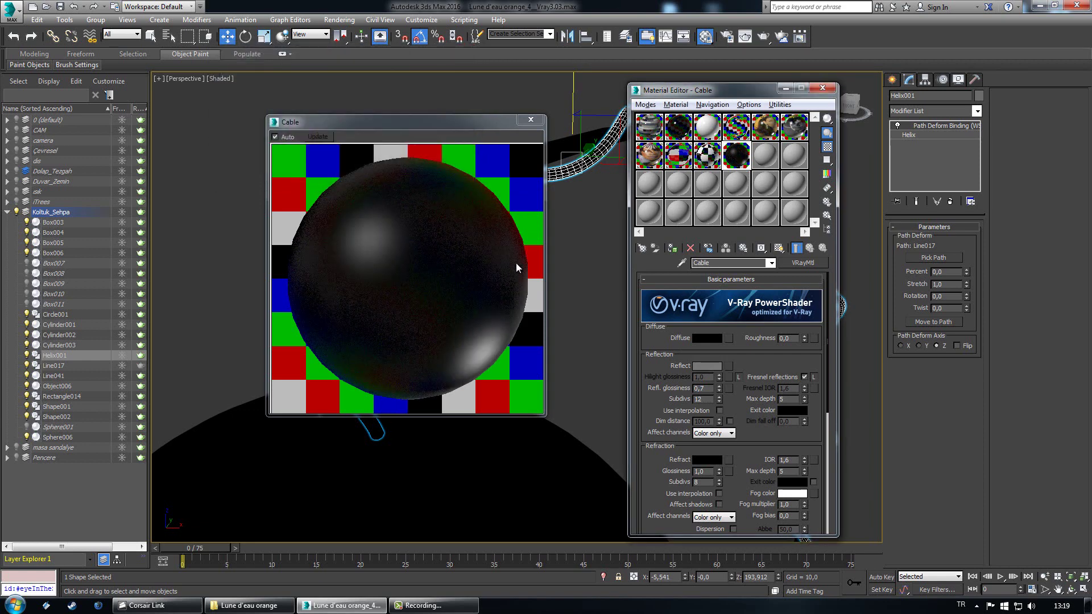
click(537, 121)
click(576, 275)
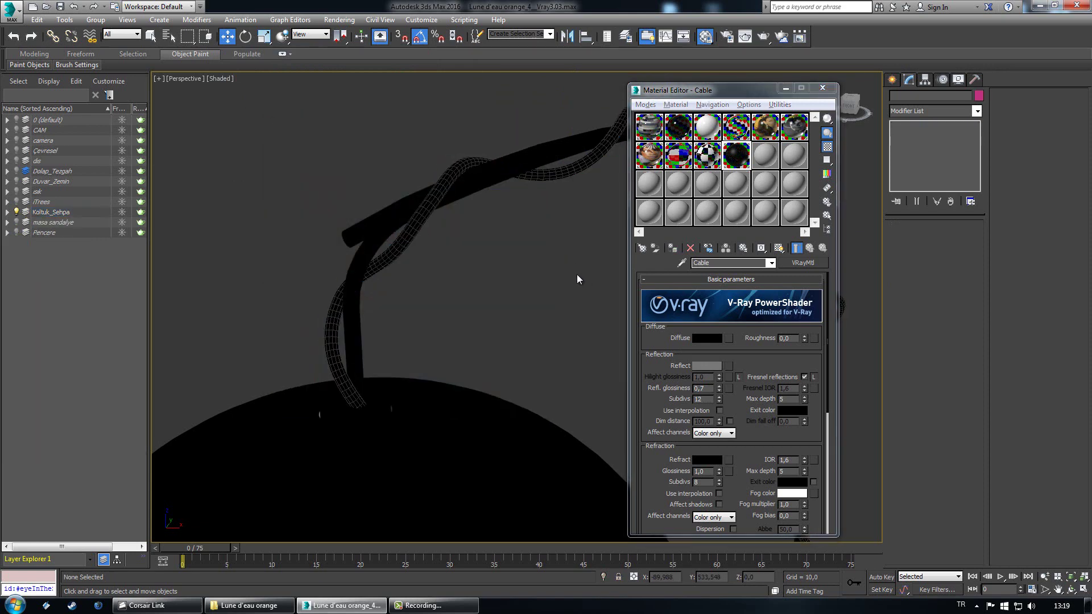
Step: Assign the Cable material to the round lamp base Circle001
scroll(505, 329, down, 5)
mouse_move(505, 329)
middle_down()
mouse_move(366, 297)
mouse_move(420, 325)
mouse_move(415, 308)
mouse_move(388, 316)
mouse_move(428, 352)
mouse_move(421, 275)
mouse_move(448, 246)
mouse_move(366, 317)
mouse_move(549, 379)
mouse_move(500, 320)
middle_up()
scroll(501, 289, up, 8)
click(500, 277)
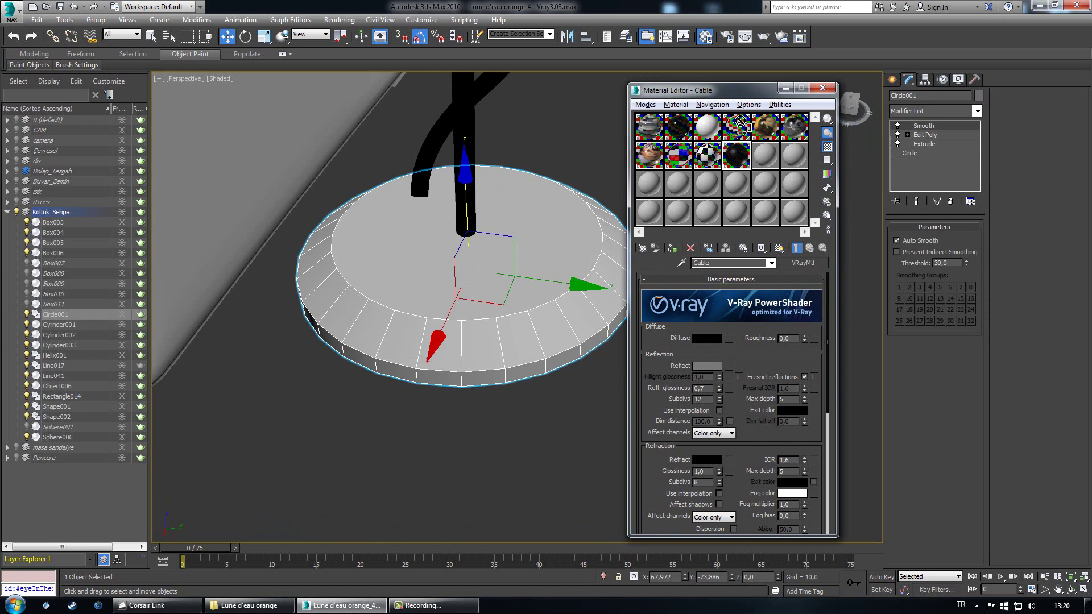
drag(736, 149, 590, 264)
Step: Select all parts of the floor lamp together with its base and hide them
scroll(489, 291, down, 10)
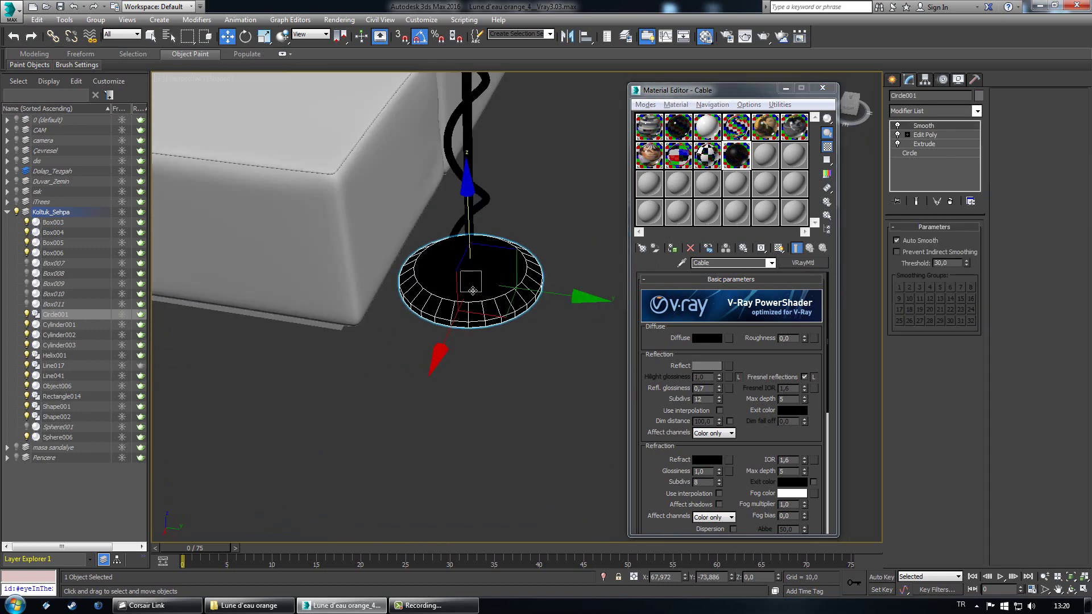
alt+middle_drag(501, 306, 403, 163)
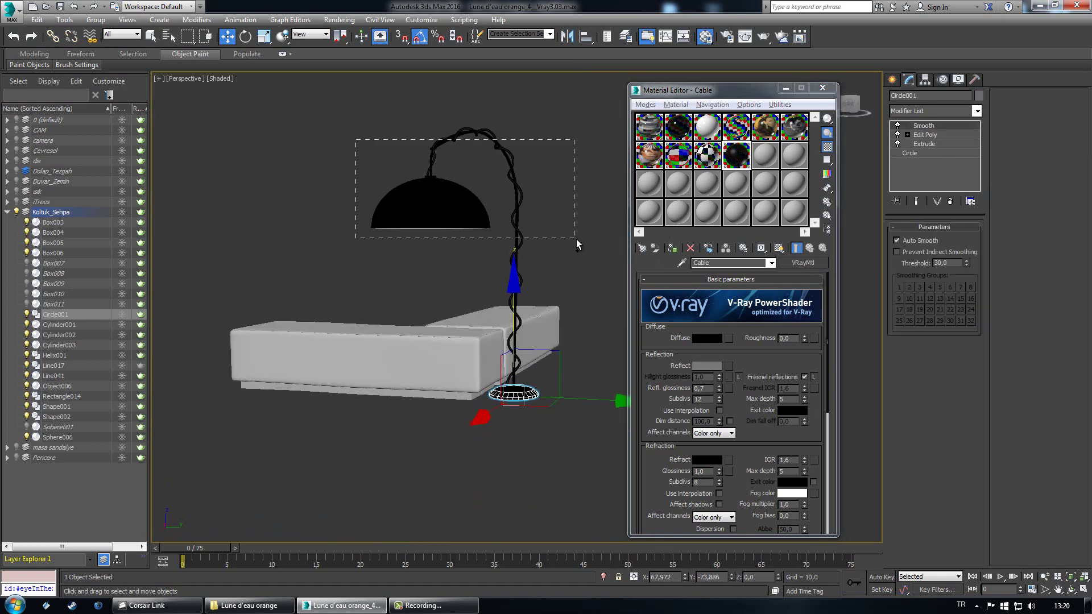
ctrl+drag(575, 240, 576, 240)
right_click(445, 213)
click(476, 177)
Step: Select the two sofa seats Box003 and Box005 and assign an unused material to them
alt+middle_drag(417, 224, 453, 302)
click(476, 325)
alt+middle_drag(387, 384, 441, 363)
click(333, 358)
ctrl+click(563, 333)
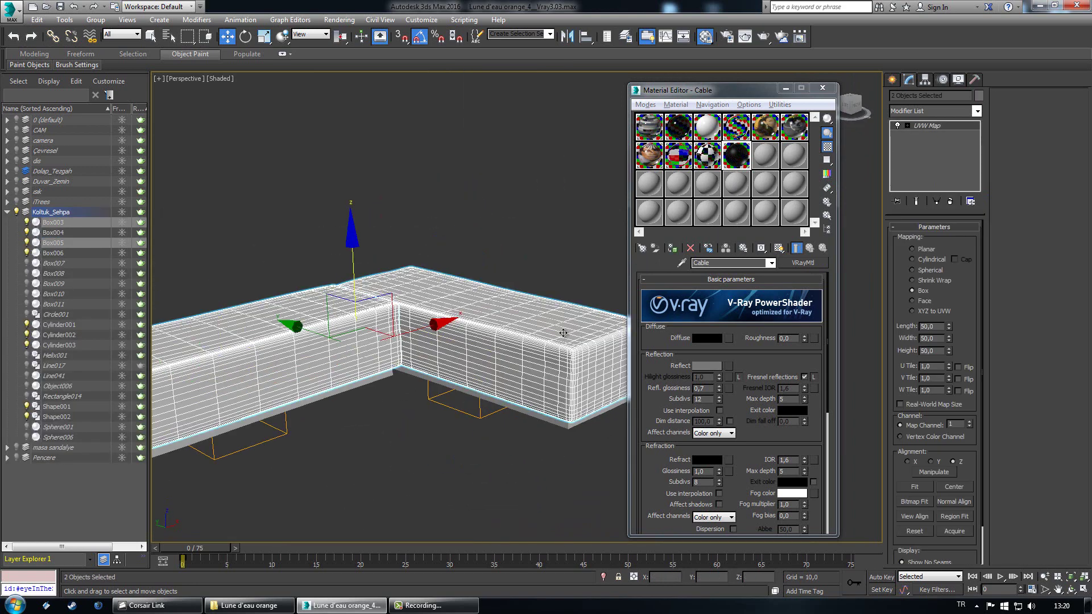
click(764, 155)
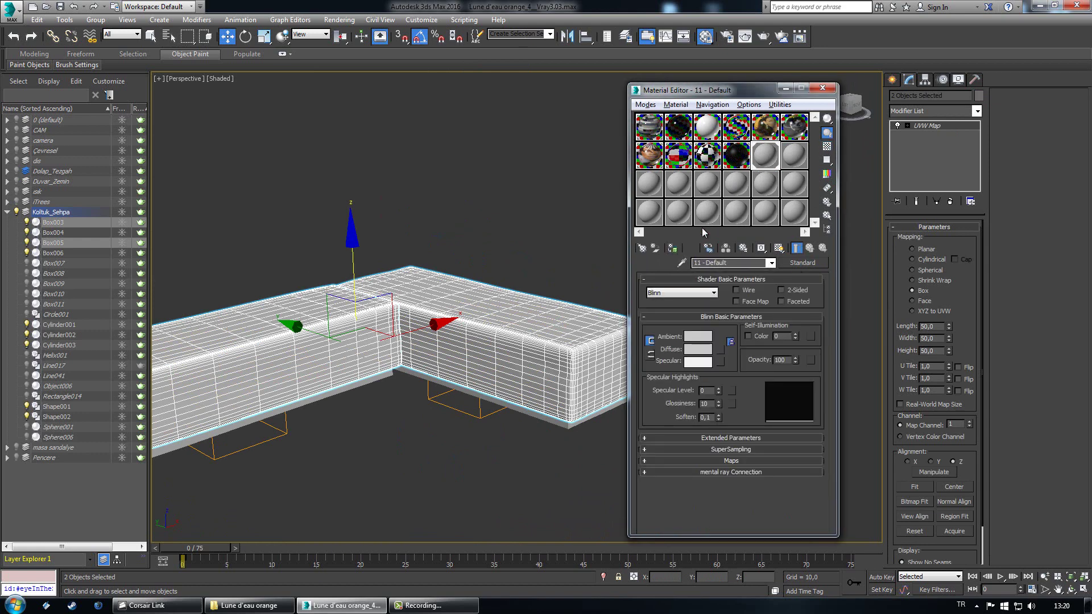
click(707, 248)
Step: Name the sofa material koltuk and change its type to VRayMtl
text(koltuk)
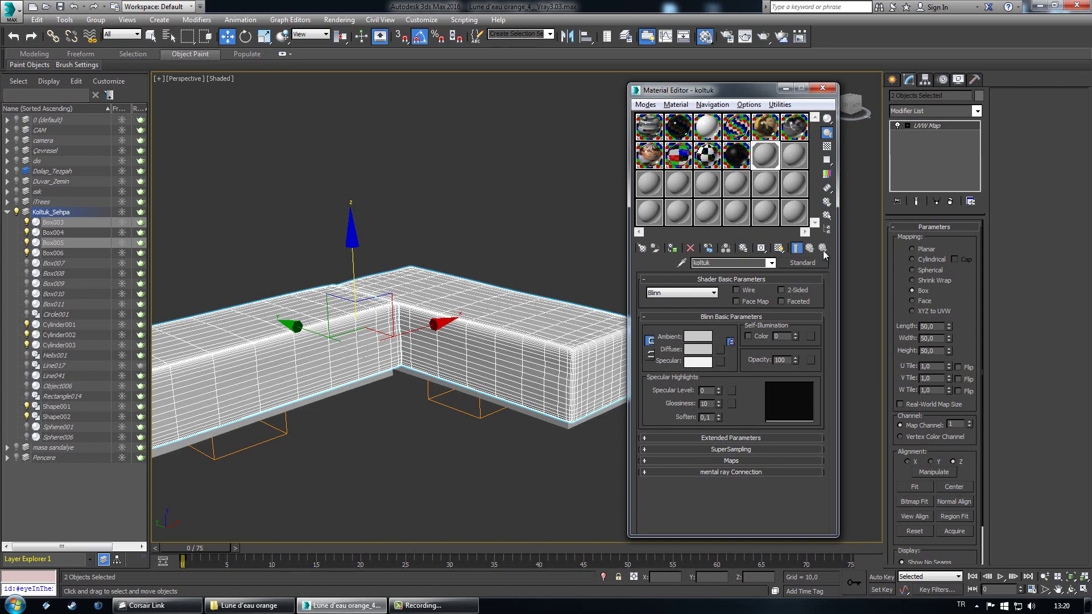
click(807, 263)
double_click(456, 386)
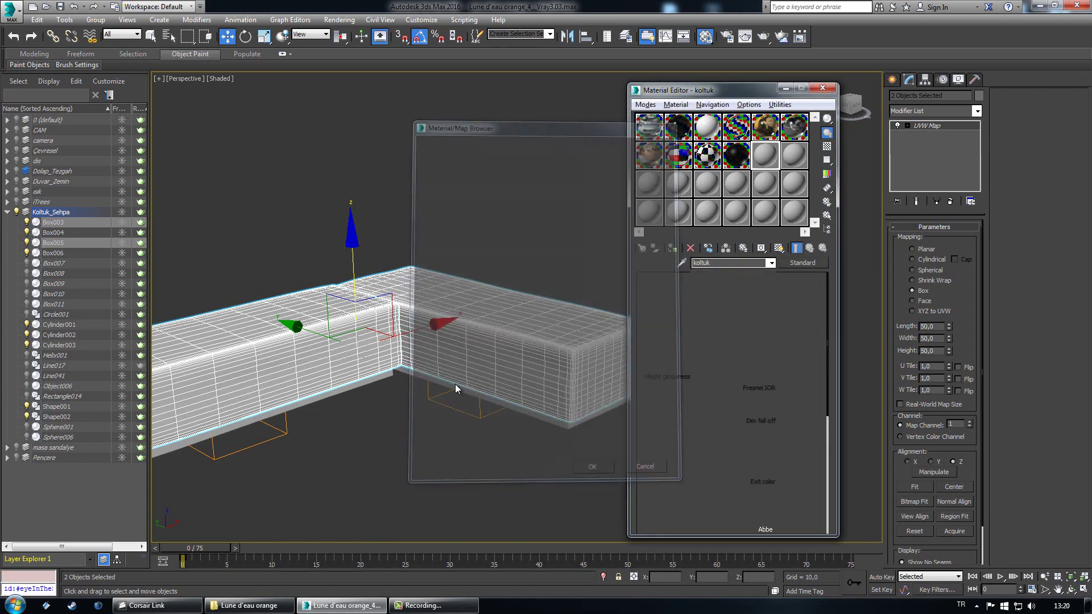
Step: Load the 456530 bitmap as koltuk's diffuse map, display it shaded on the sofa and return to the parent material
scroll(524, 443, up, 10)
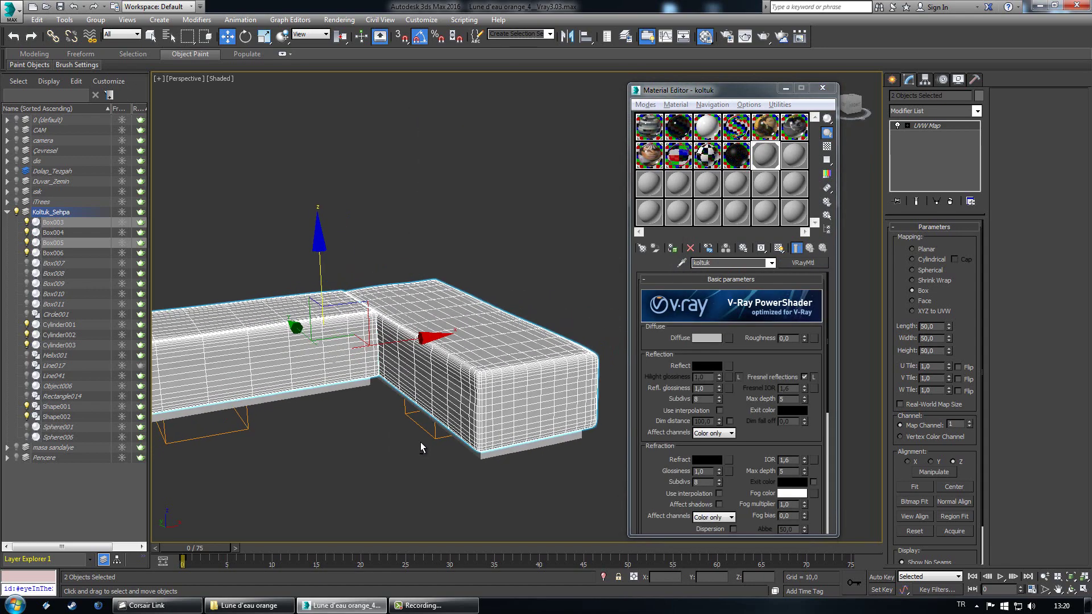
click(730, 339)
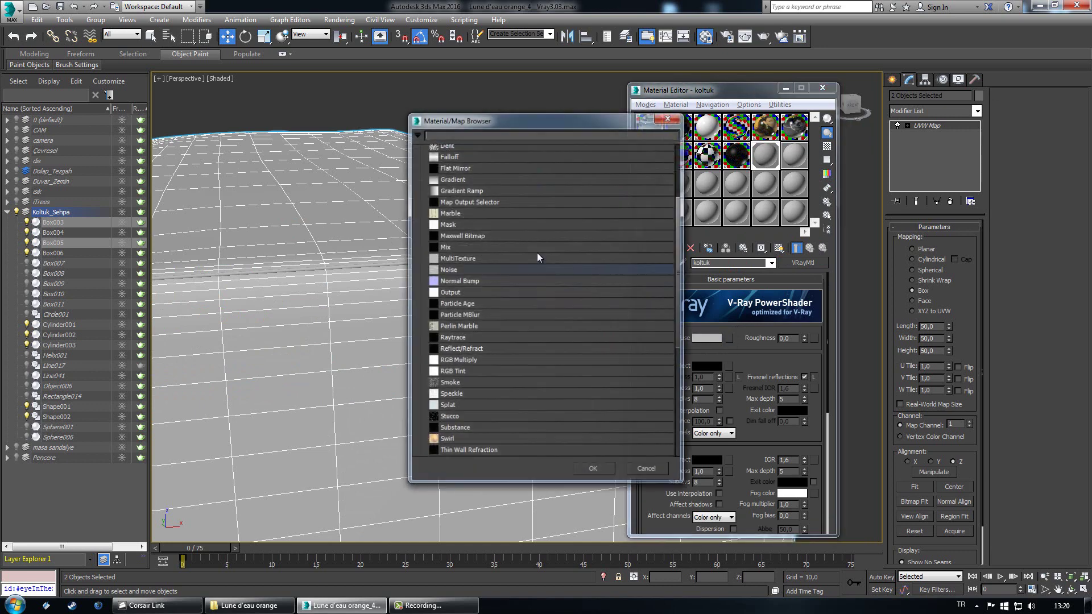
double_click(465, 174)
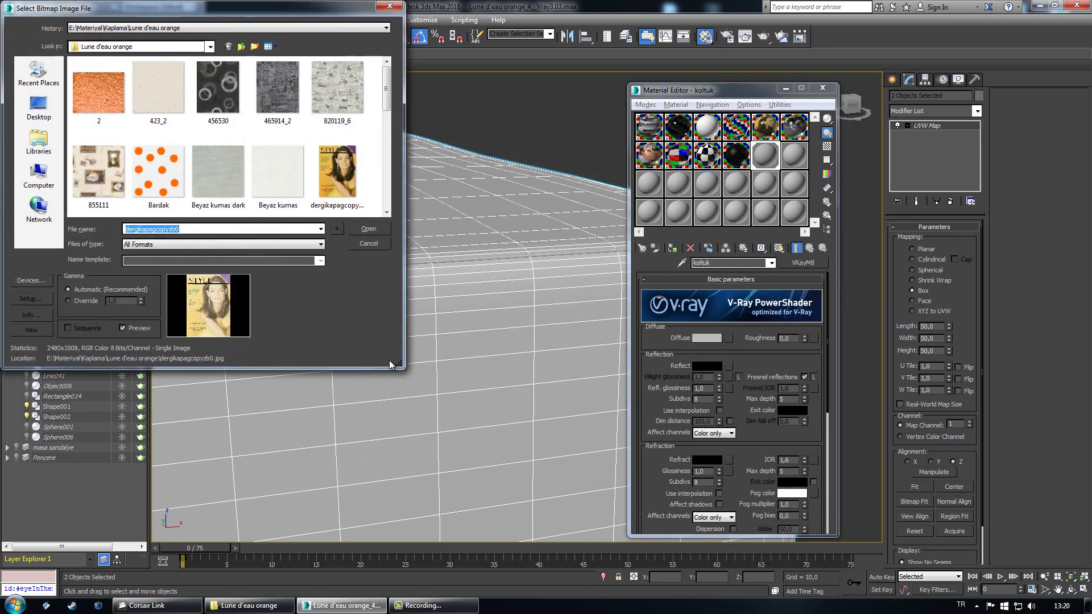
double_click(218, 87)
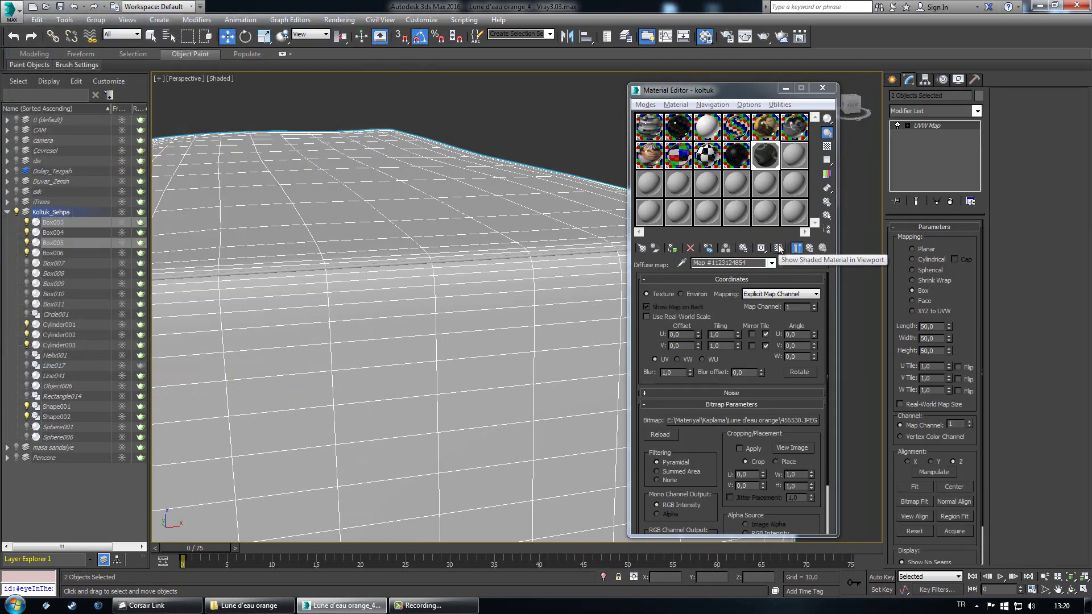
click(779, 249)
middle_drag(336, 343, 457, 335)
scroll(457, 335, down, 8)
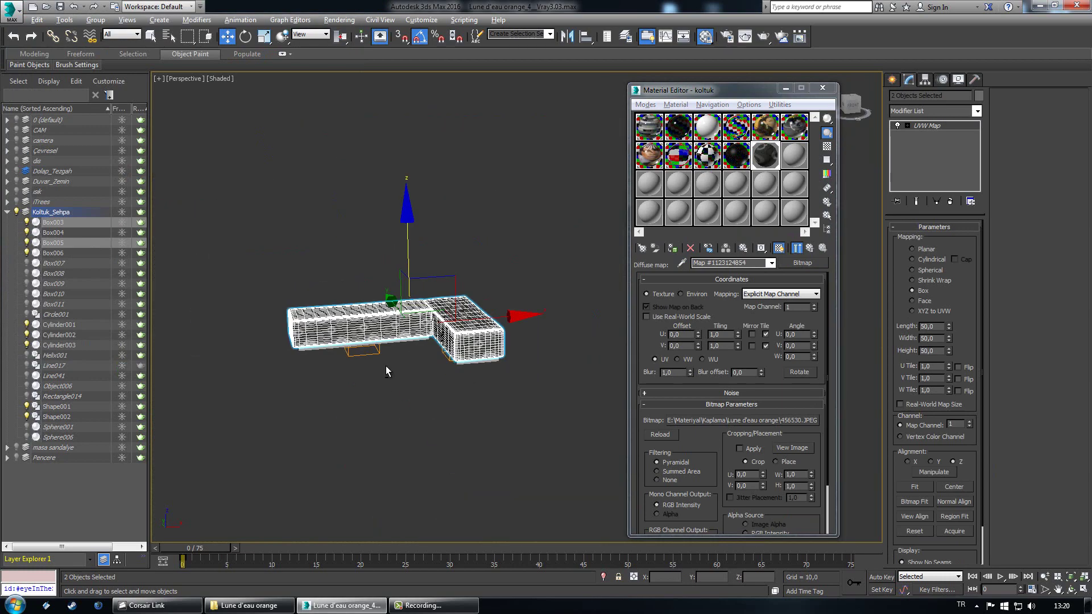
alt+middle_drag(386, 368, 397, 314)
scroll(390, 270, up, 6)
alt+middle_drag(533, 411, 547, 392)
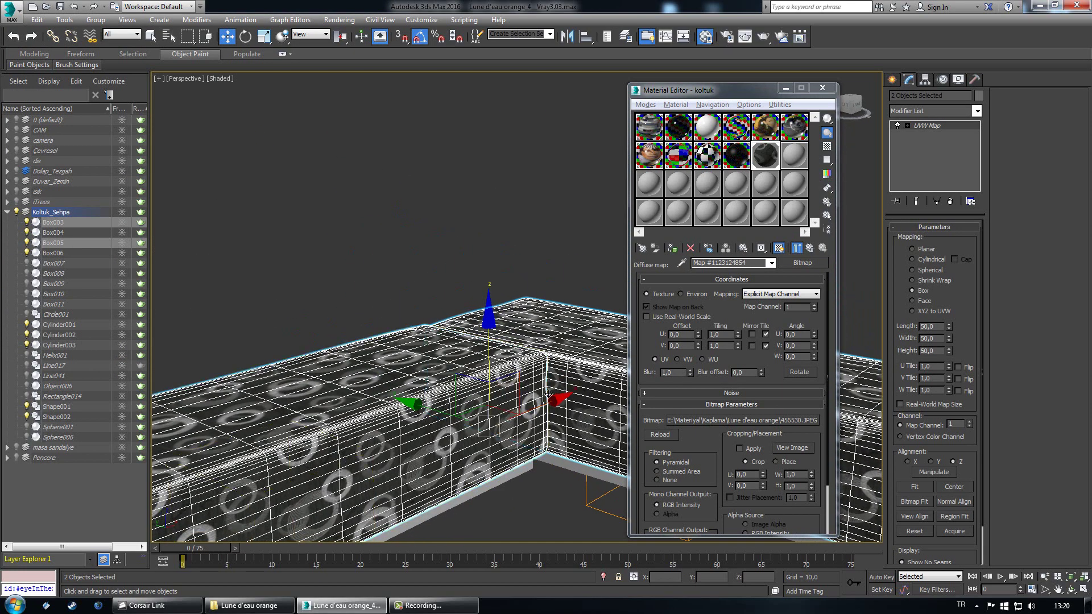
click(810, 249)
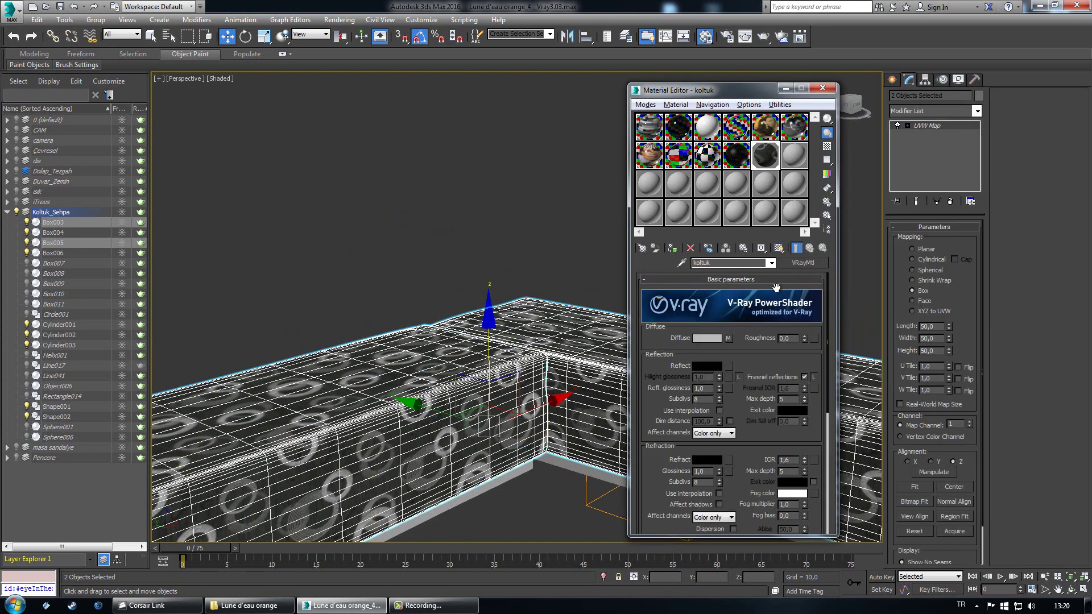
middle_drag(532, 410, 440, 368)
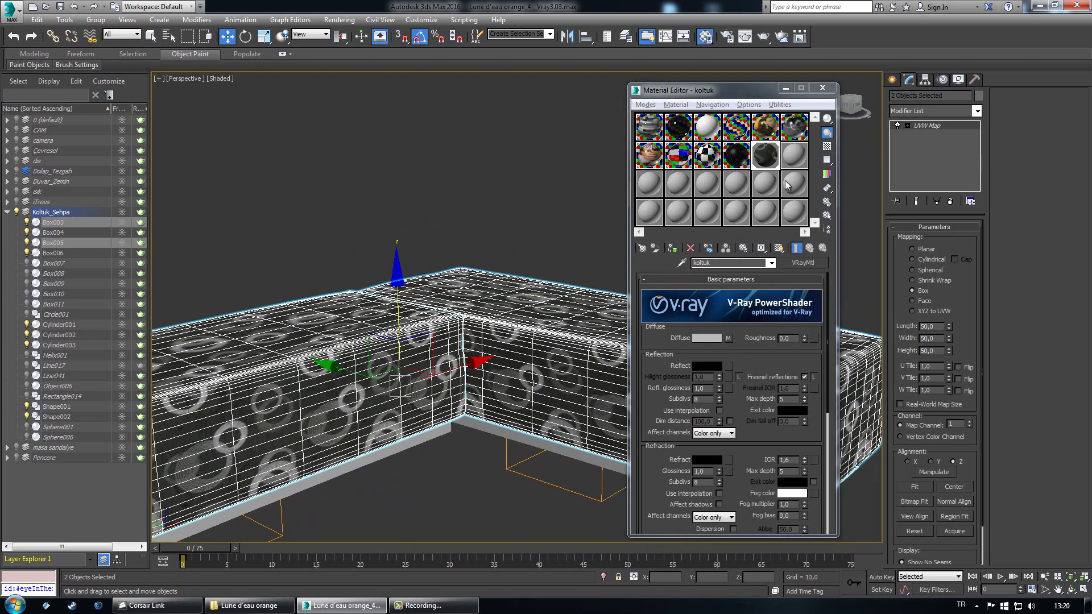
Step: Enlarge koltuk's sample with the checkered background on and try to instance its diffuse map into the reflection glossiness slot
double_click(766, 157)
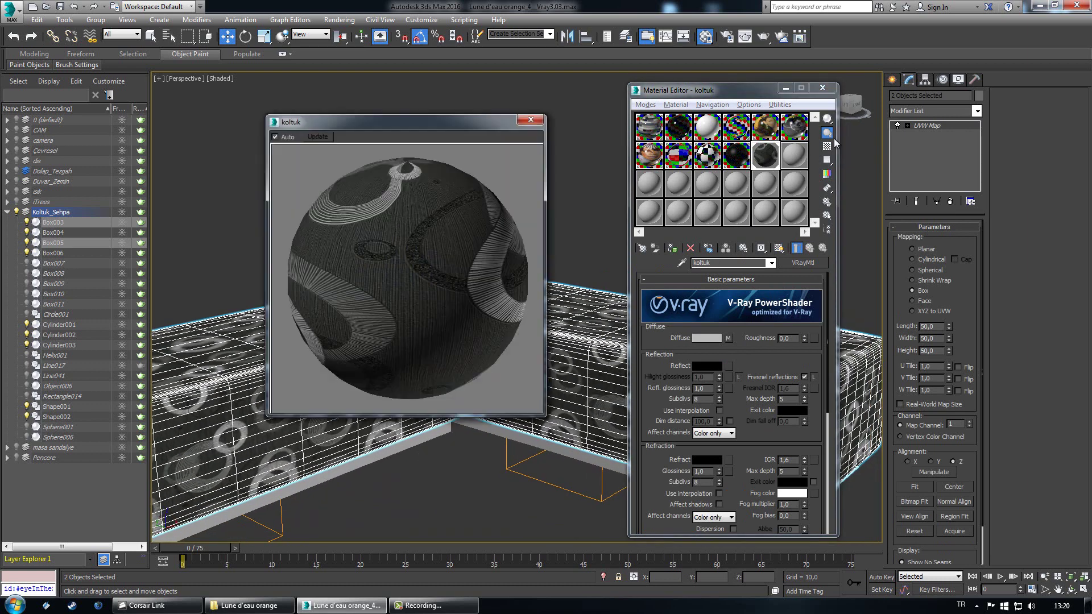
click(826, 146)
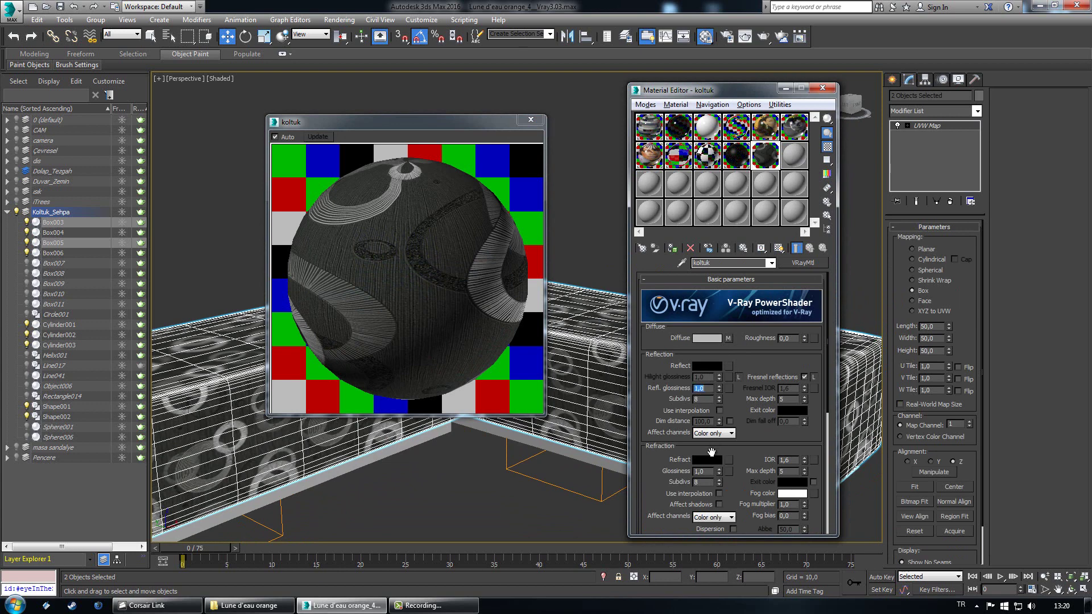
drag(728, 338, 732, 391)
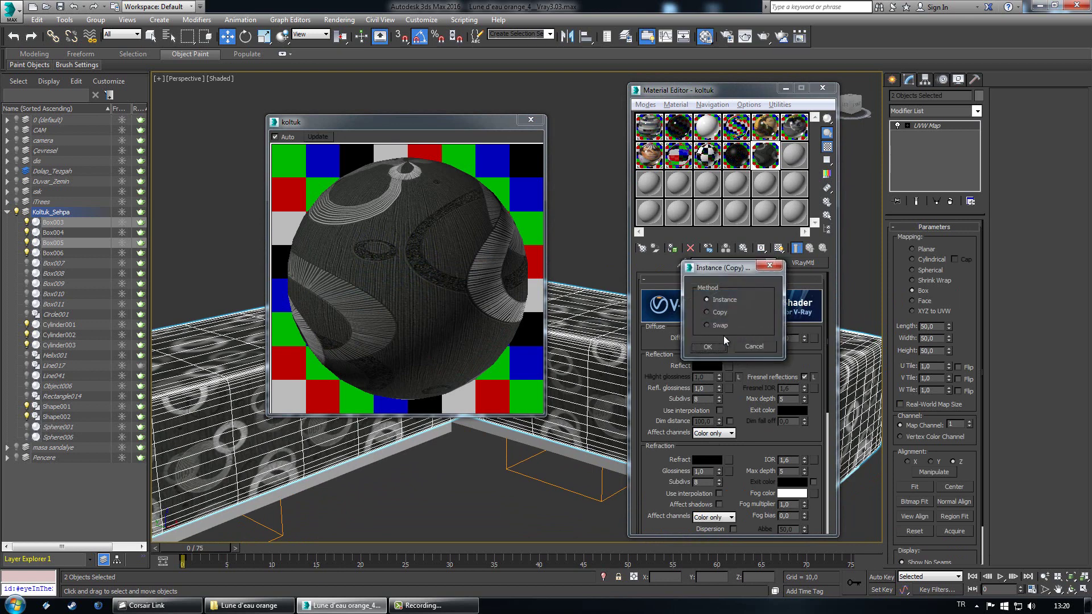
click(708, 347)
Step: Open the koltuk material's reflection color for editing
click(704, 366)
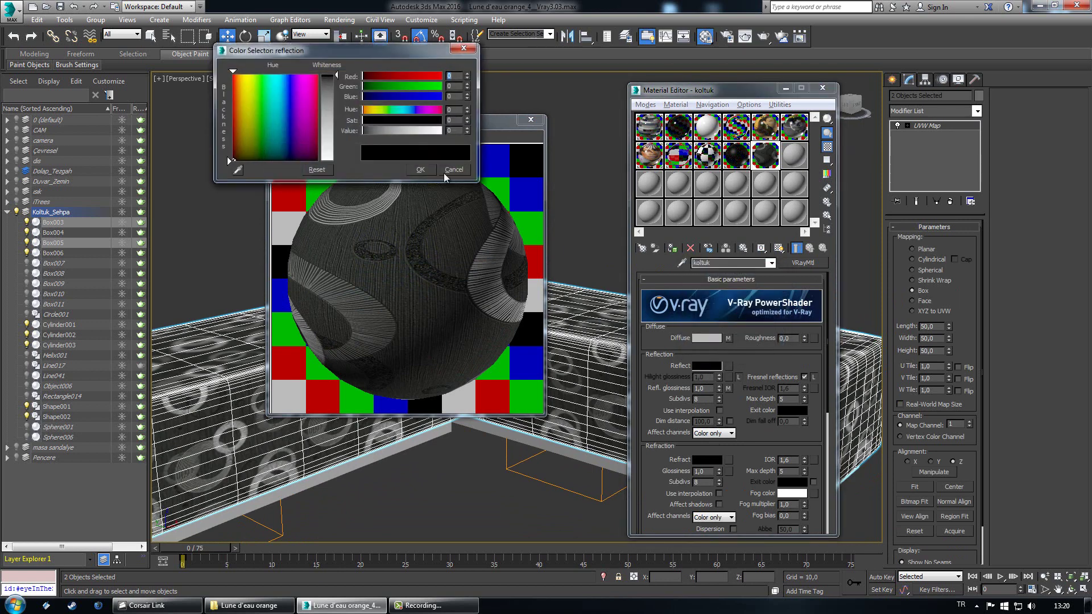
click(462, 174)
click(707, 364)
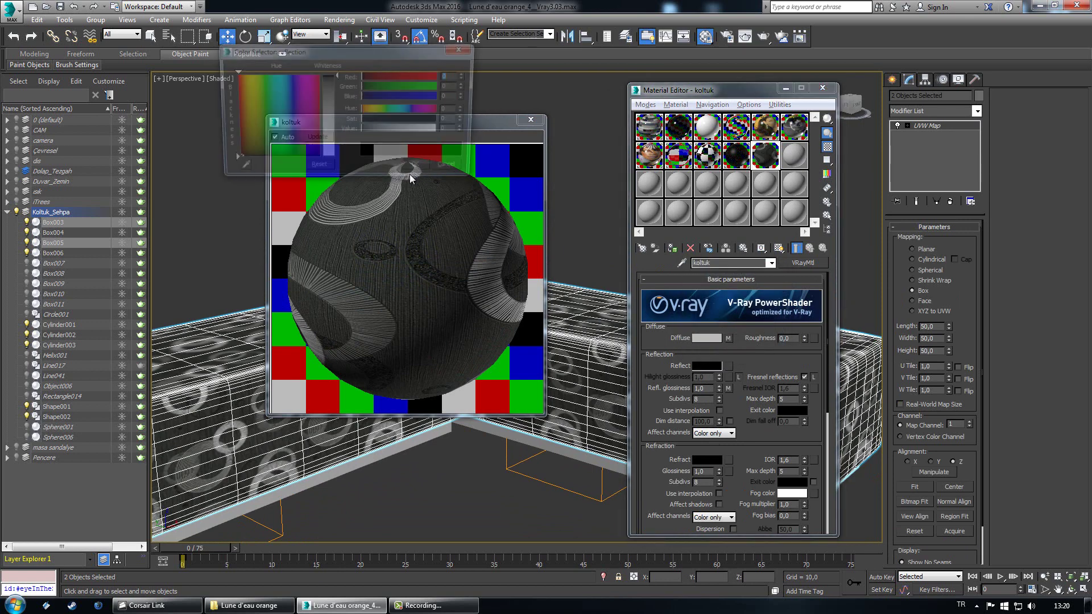
mouse_move(364, 130)
mouse_down()
mouse_move(376, 129)
mouse_move(361, 131)
mouse_up()
click(420, 169)
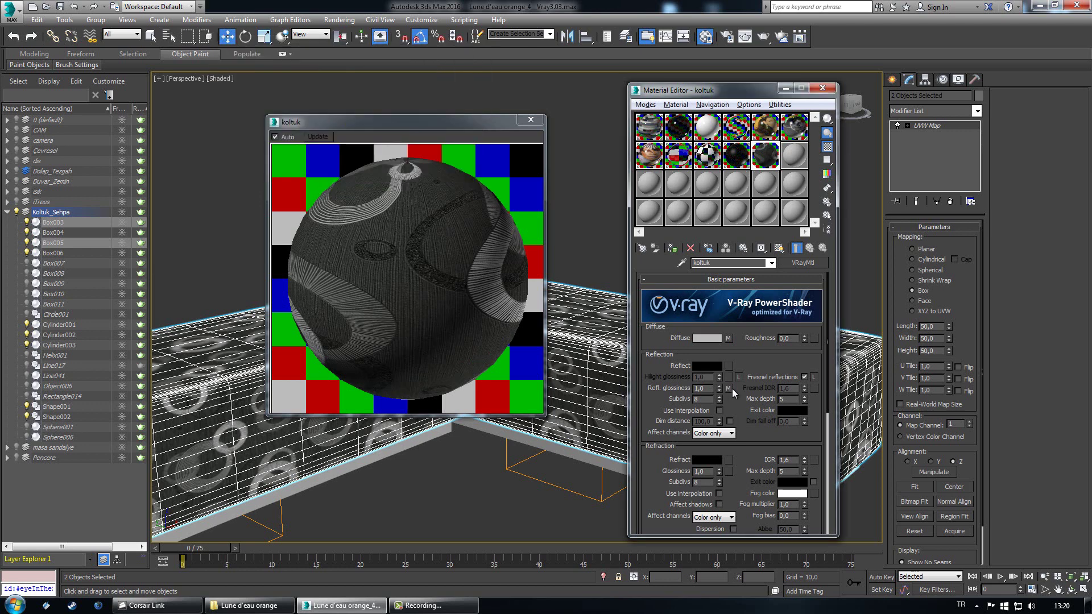
Step: Copy the reflection glossiness bitmap of the koltuk material into its Reflect map slot as an instance
drag(728, 388, 729, 365)
click(711, 345)
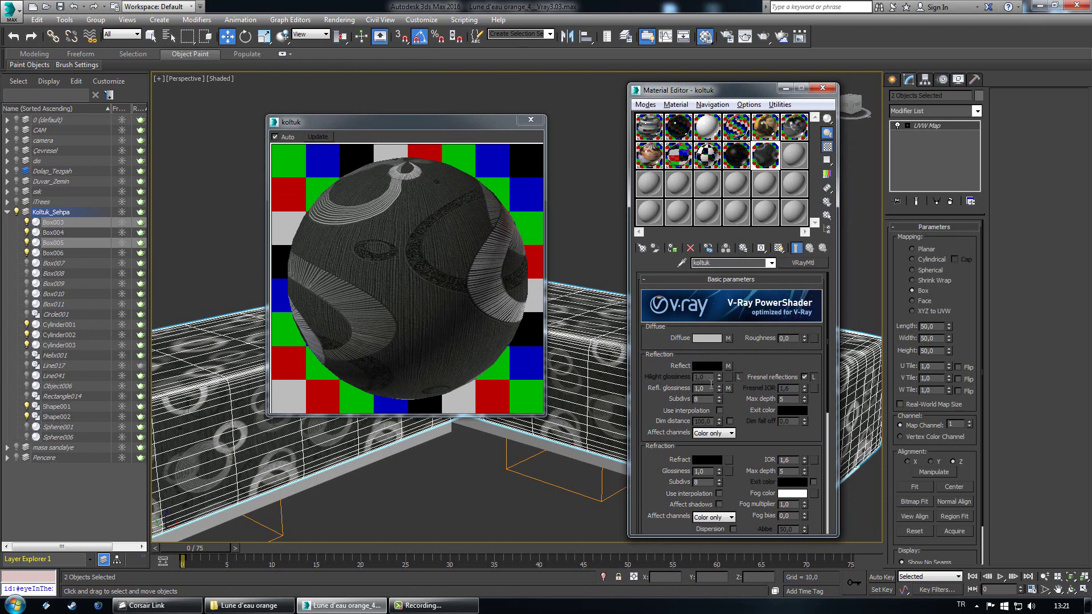
Step: Paste a copy of the koltuk material's diffuse bitmap into the Bump slot and check the preview with the Diffuse map disabled
right_click(728, 389)
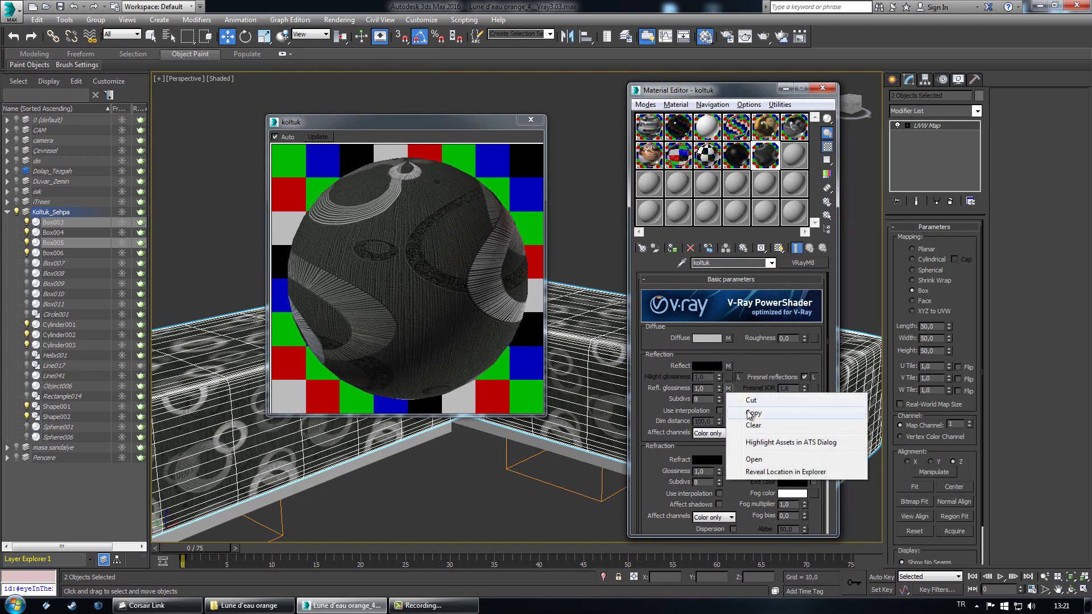
click(668, 443)
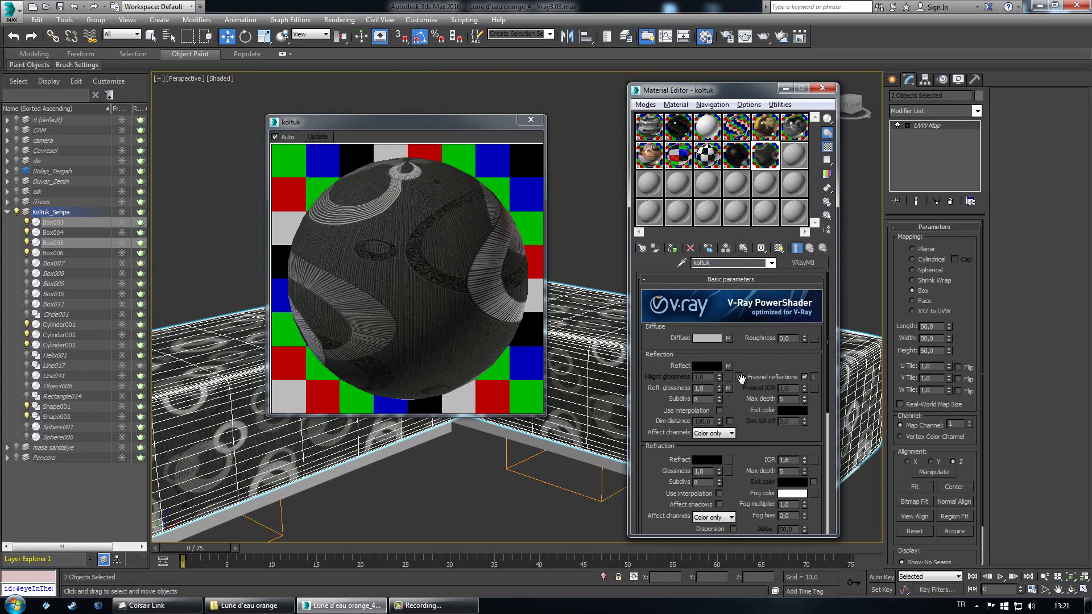
right_click(729, 340)
click(744, 360)
drag(645, 474, 629, 124)
click(752, 492)
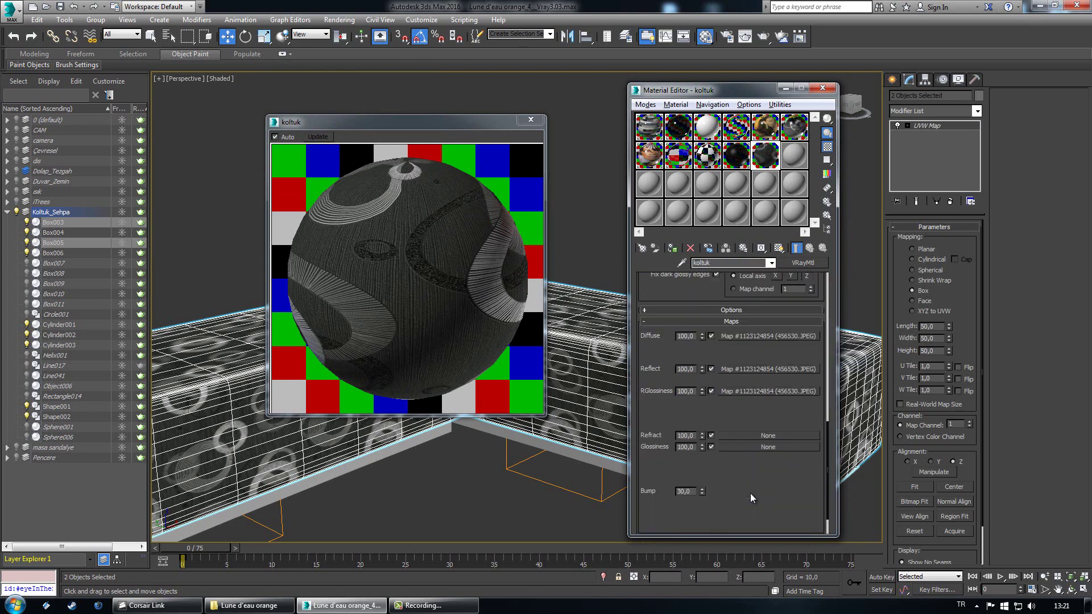
right_click(733, 492)
click(762, 502)
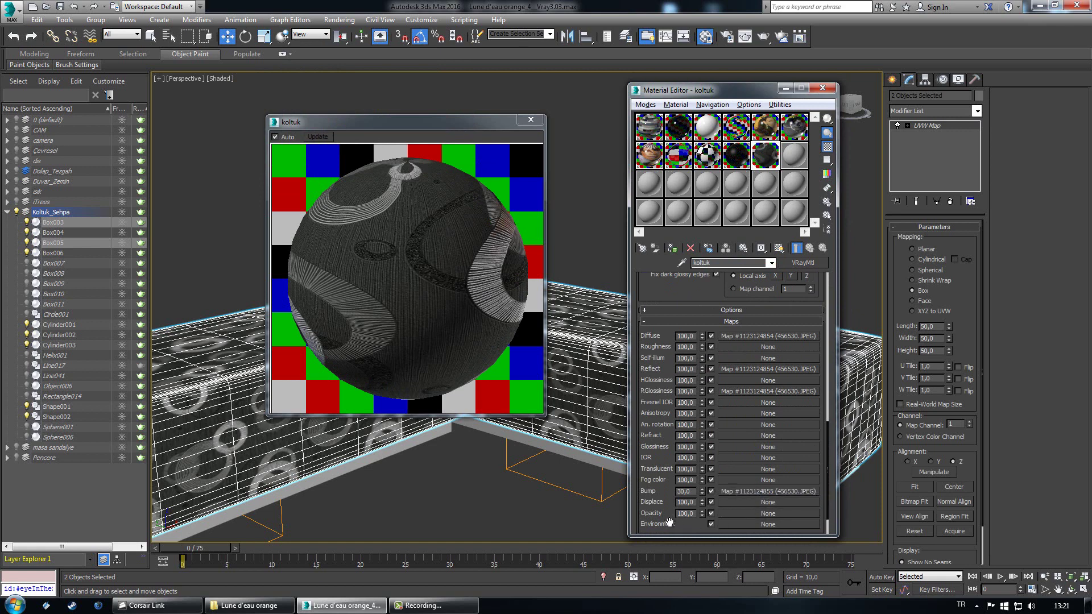
click(711, 336)
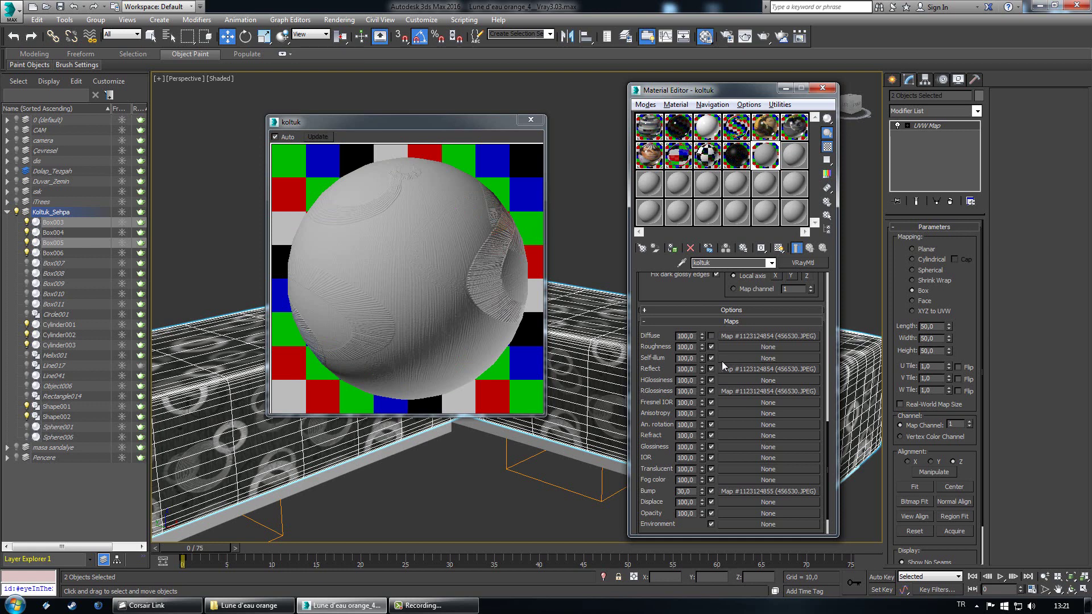
Step: Clear the reflection glossiness map and refill it with an instance of the Reflect map
scroll(727, 330, up, 10)
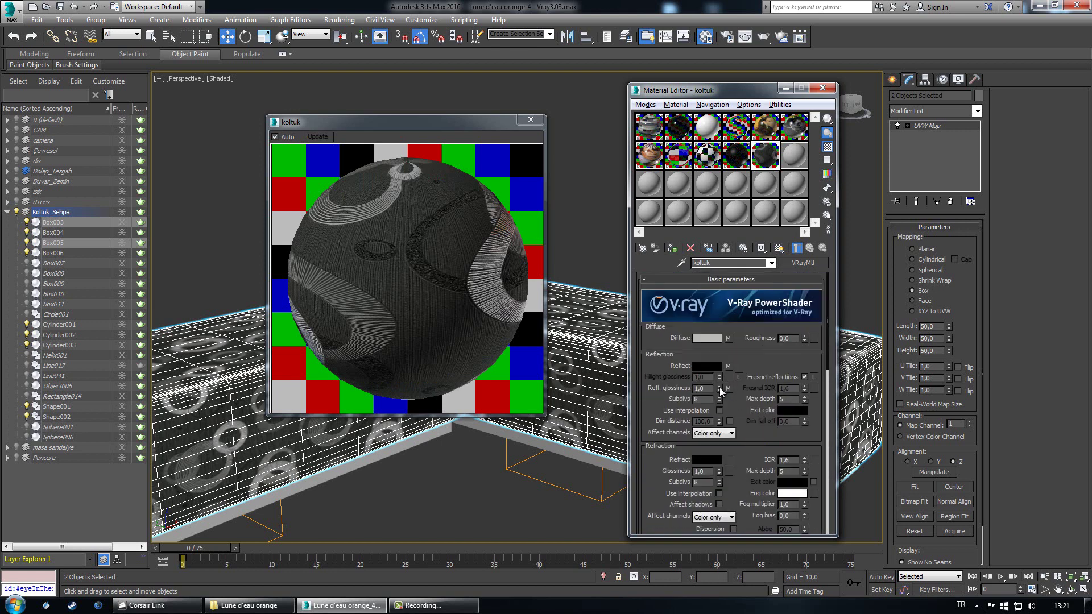
right_click(718, 387)
click(754, 438)
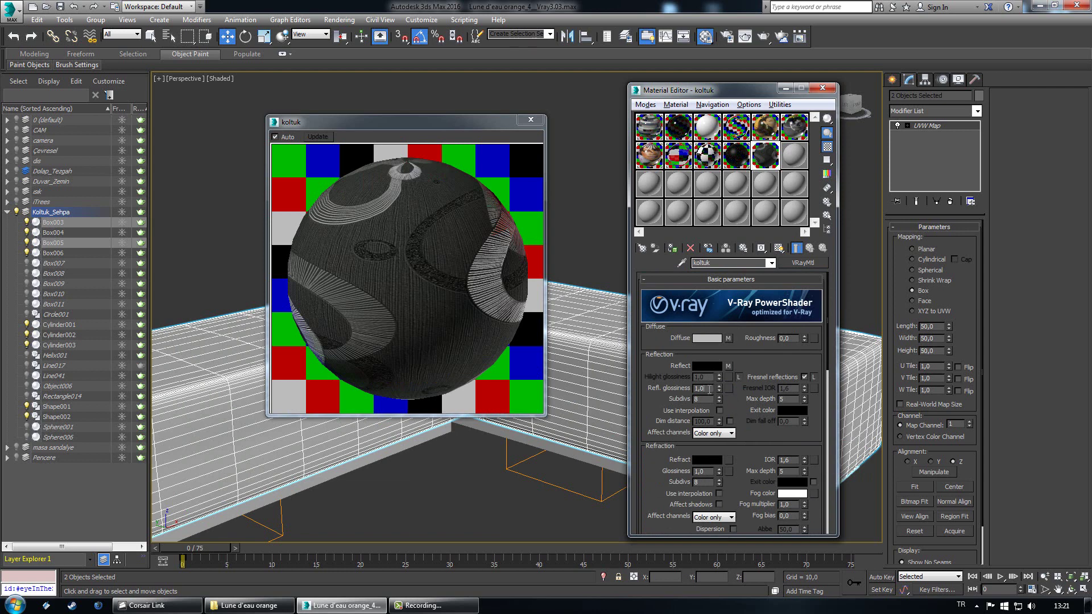
drag(731, 365, 728, 387)
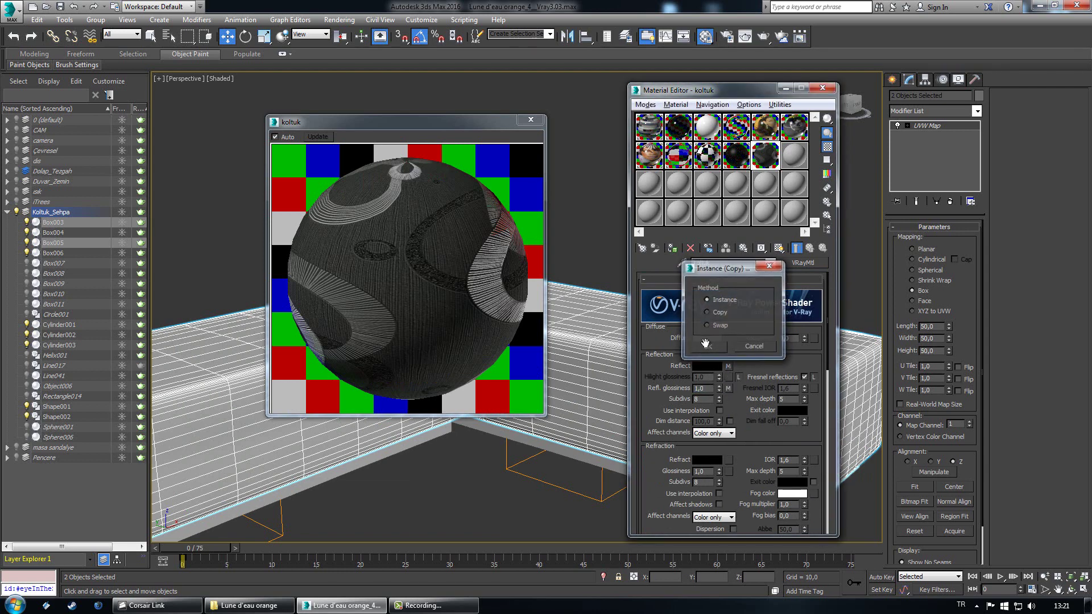
click(706, 342)
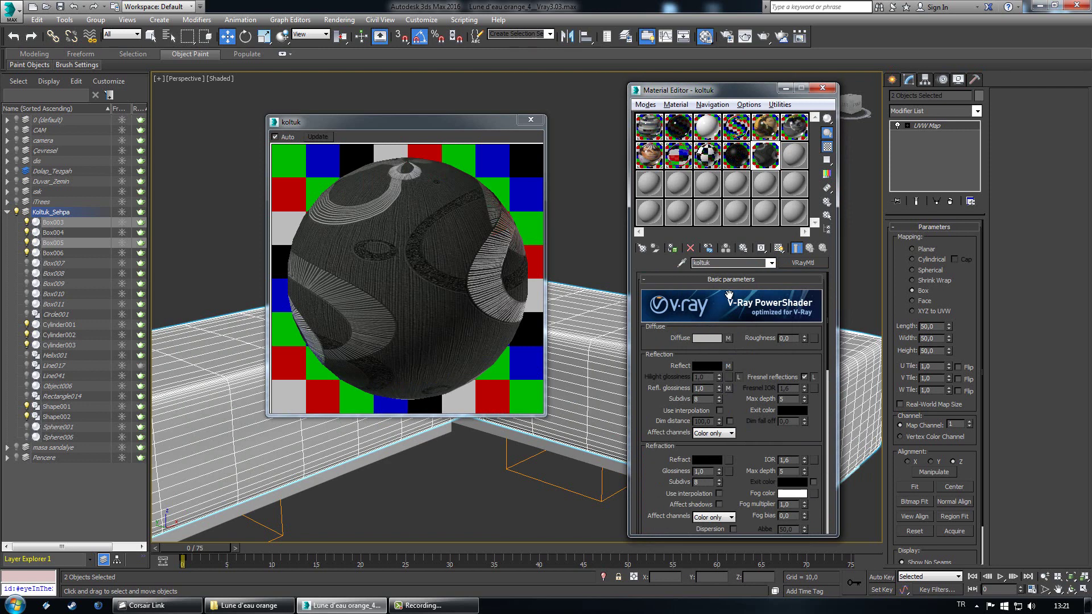
Step: Close the enlarged material preview and hide the two selected seat cushions, Box003 and Box005
click(537, 122)
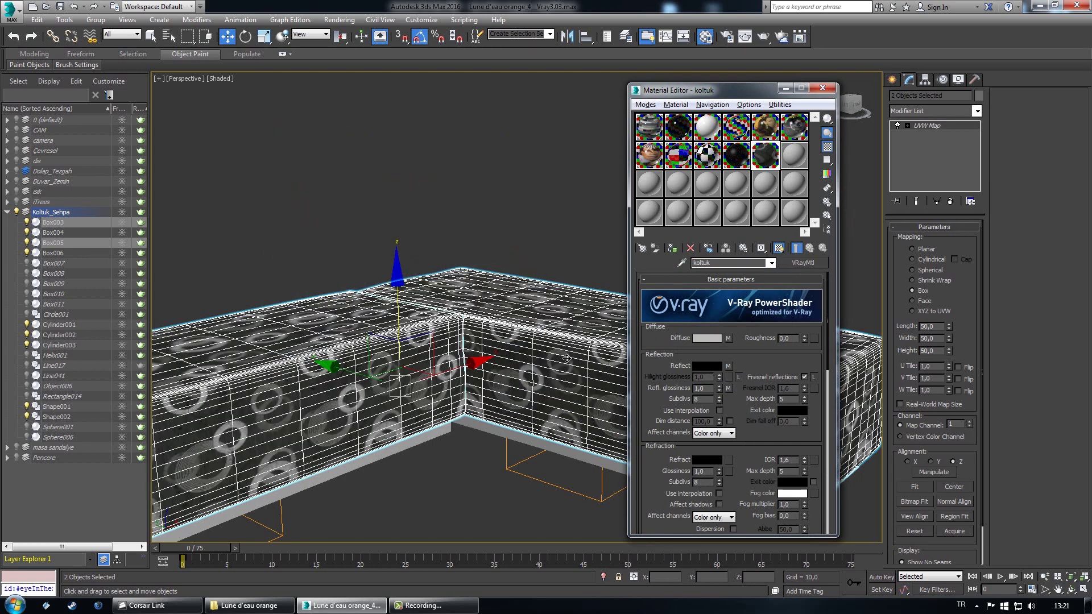
right_click(547, 371)
click(563, 340)
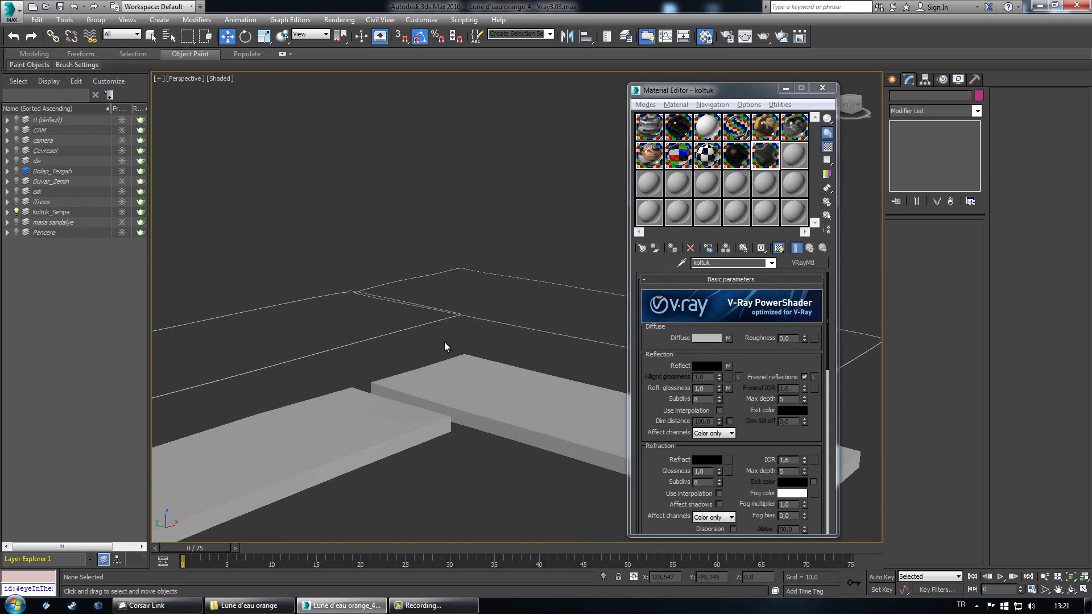
Step: Select the two piping shapes, Shape001 and Shape002, and assign the koltuk material to them
scroll(458, 334, up, 5)
scroll(465, 287, down, 2)
middle_drag(461, 280, 466, 359)
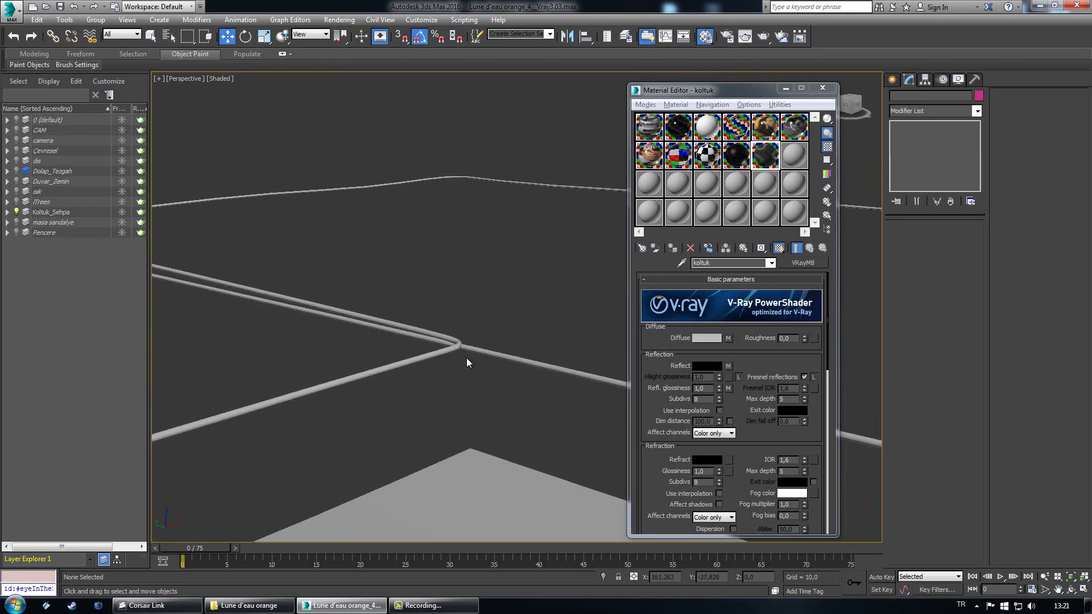
drag(468, 367, 427, 329)
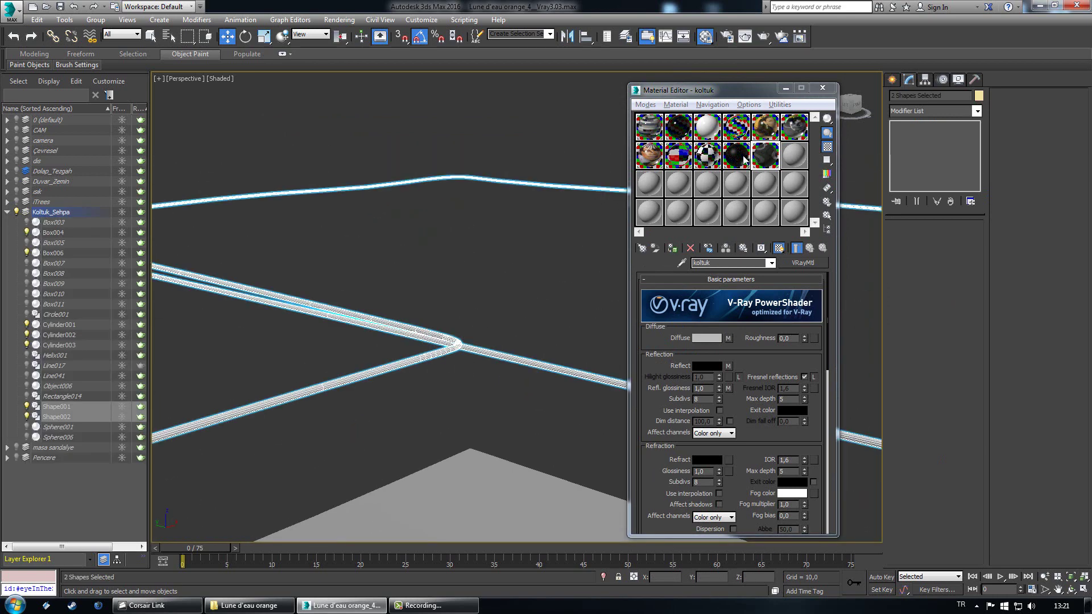
click(787, 159)
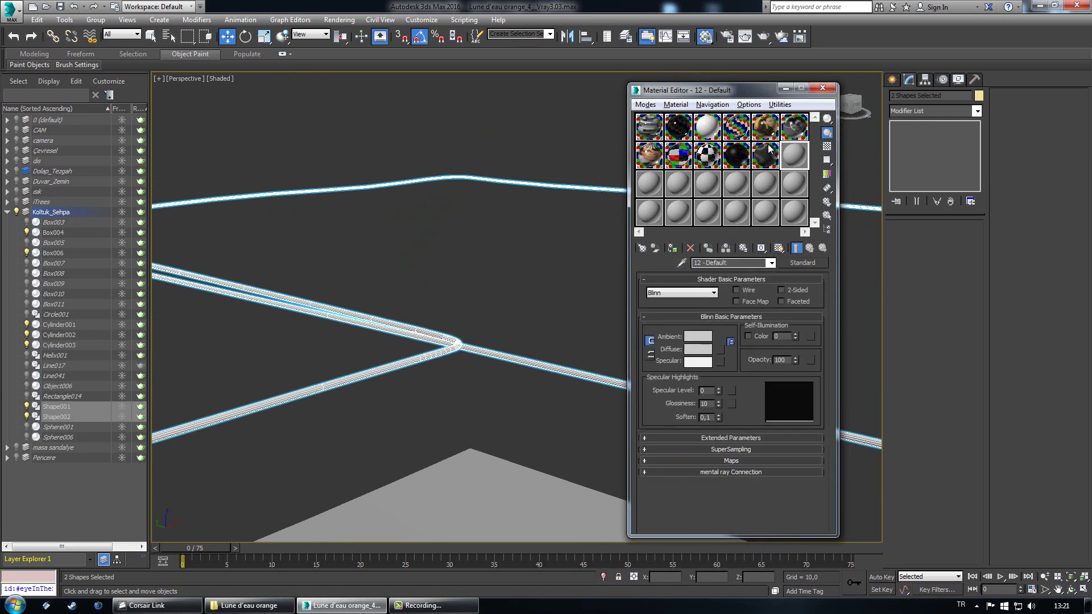
click(758, 158)
click(677, 250)
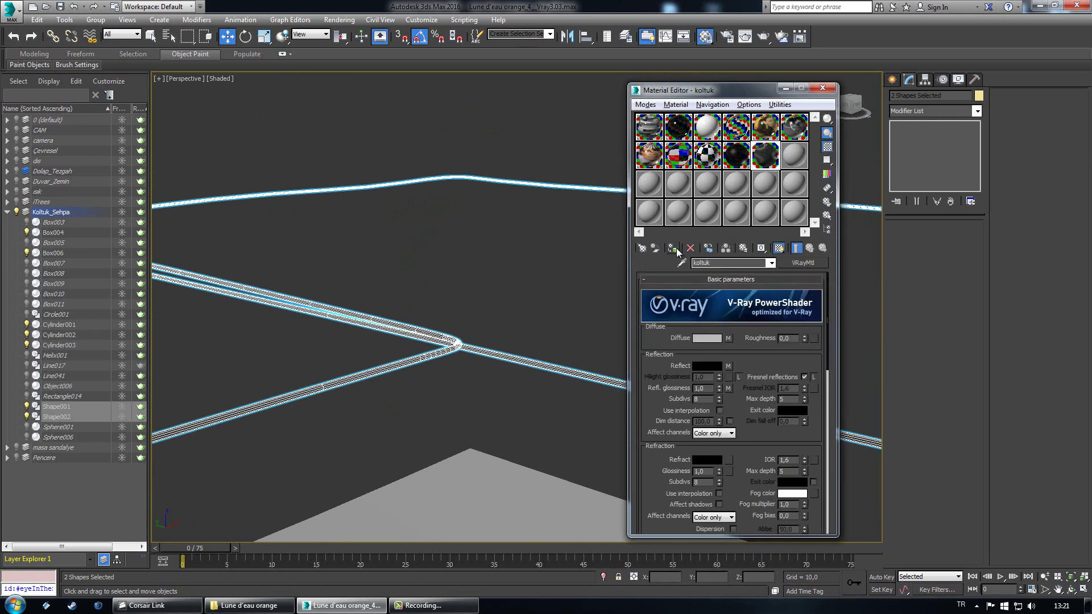
click(565, 311)
scroll(490, 366, up, 3)
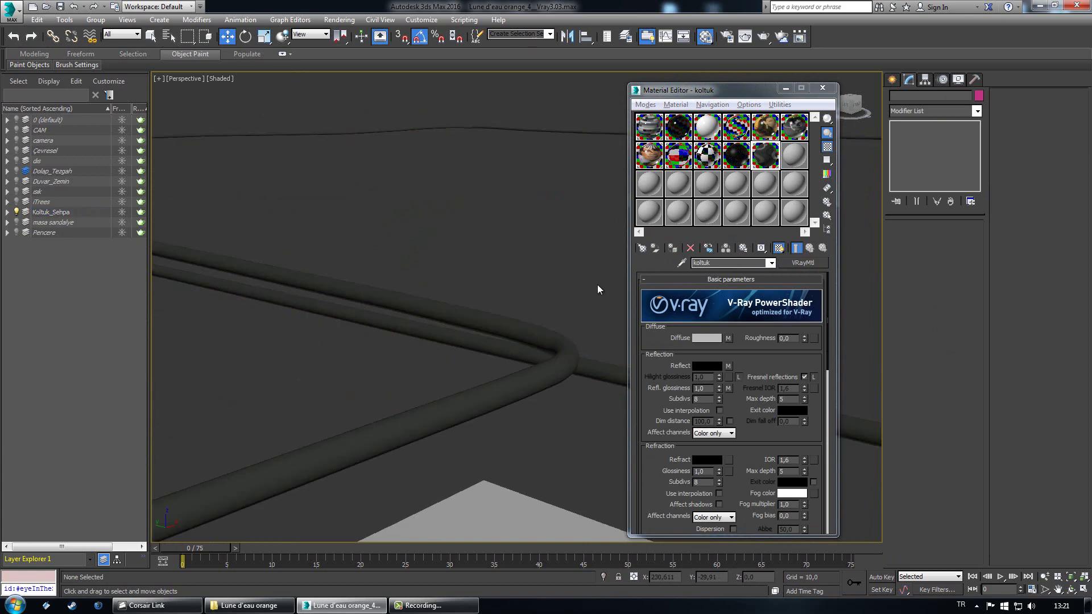
Step: Try a UVW Map modifier with Box mapping on the piping Shape001
key(ctrl+z)
click(566, 281)
click(562, 353)
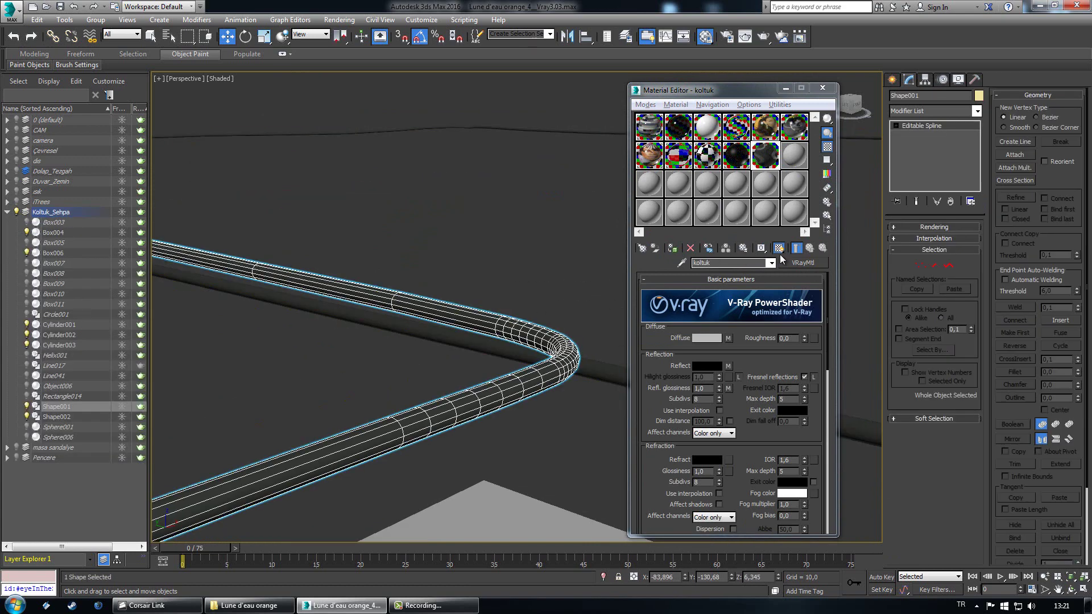
click(976, 113)
click(976, 114)
click(976, 112)
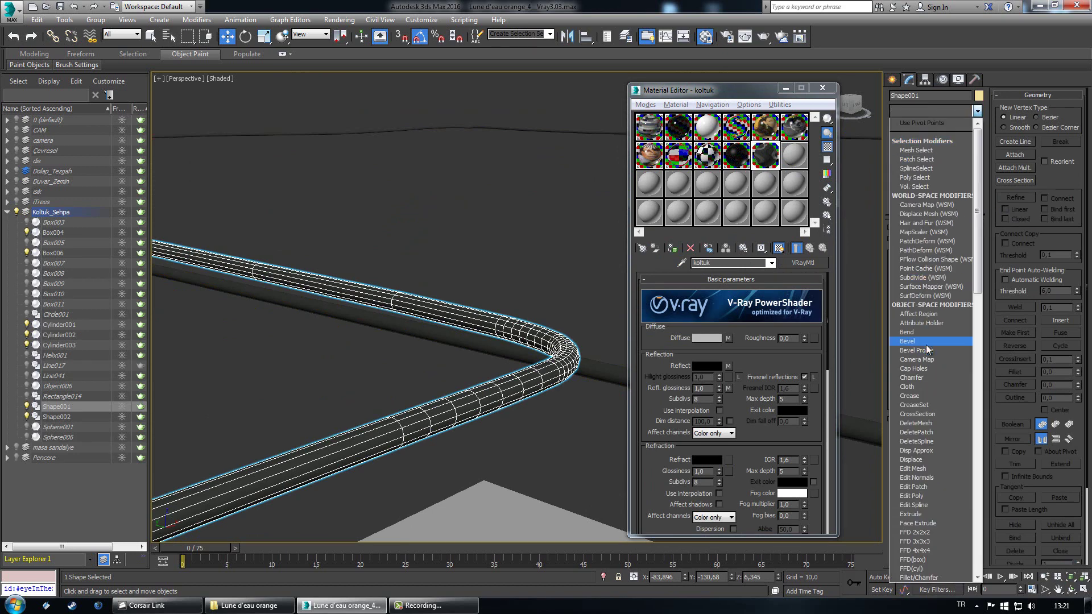
key(u)
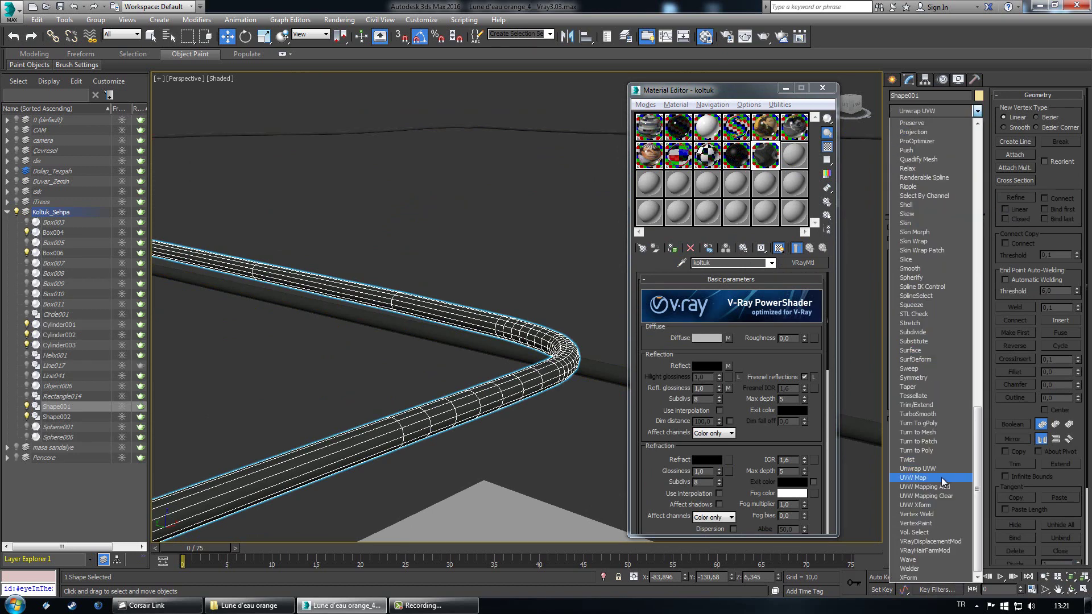
click(941, 476)
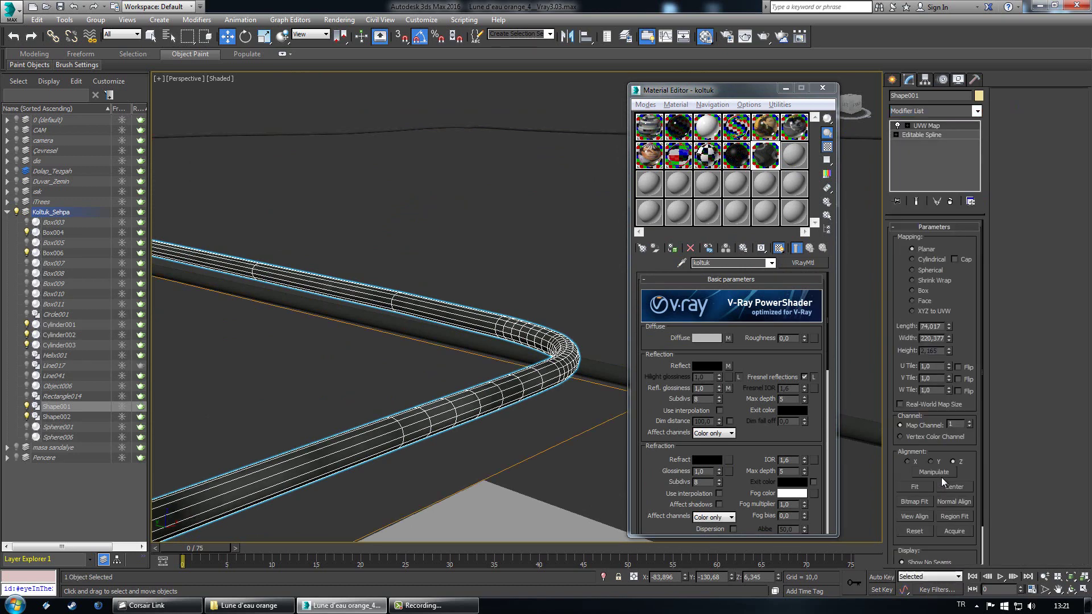
click(925, 291)
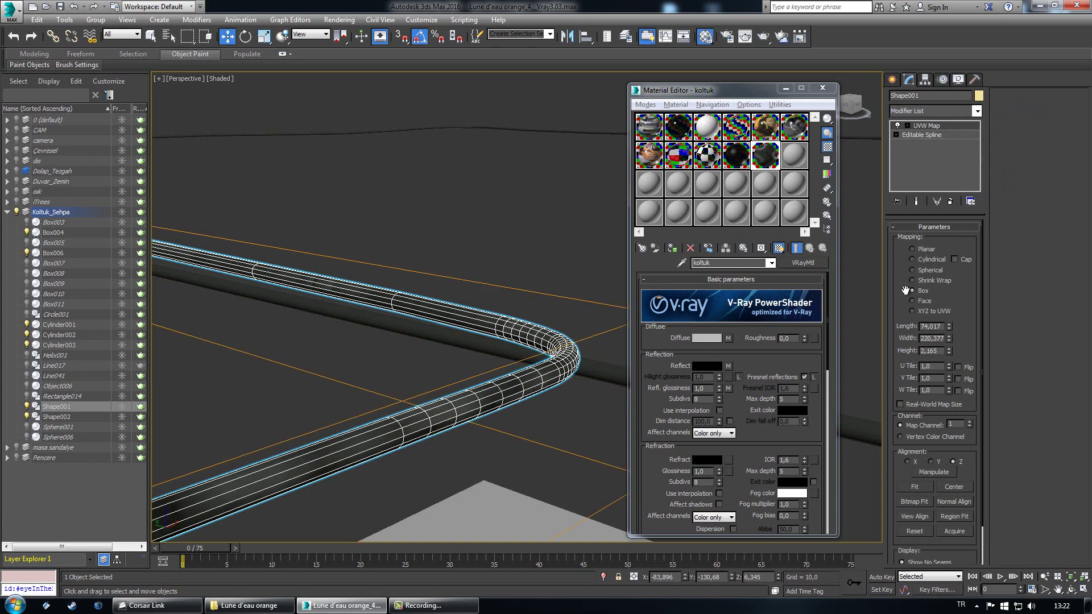
Step: Set the UVW Map length, width and height to 100 and check the texture on the piping
double_click(934, 326)
text(100)
key(Tab)
text(100)
key(Tab)
text(100)
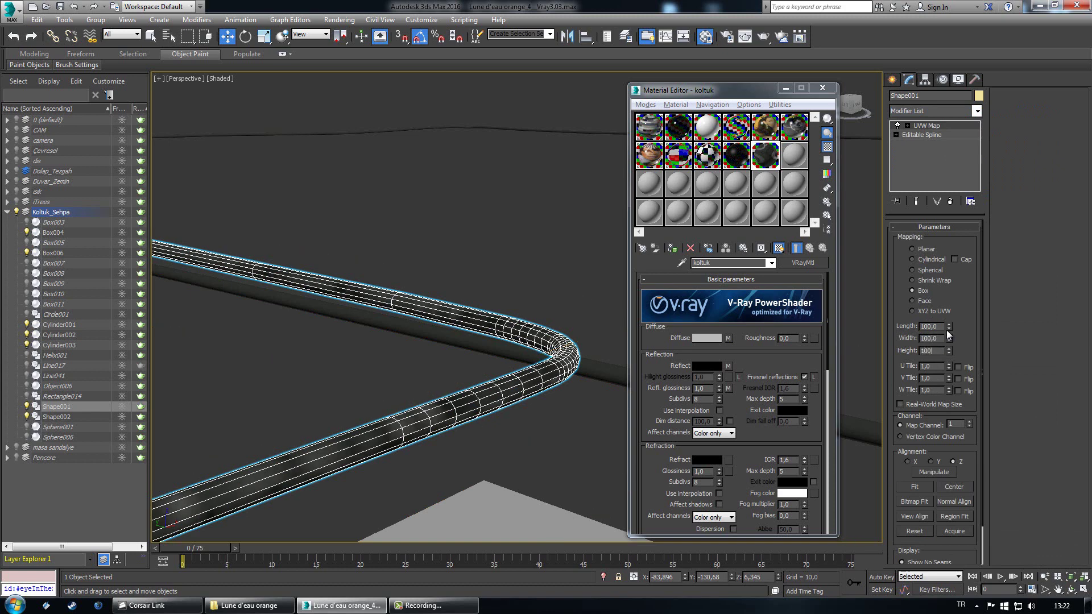
key(Tab)
click(485, 289)
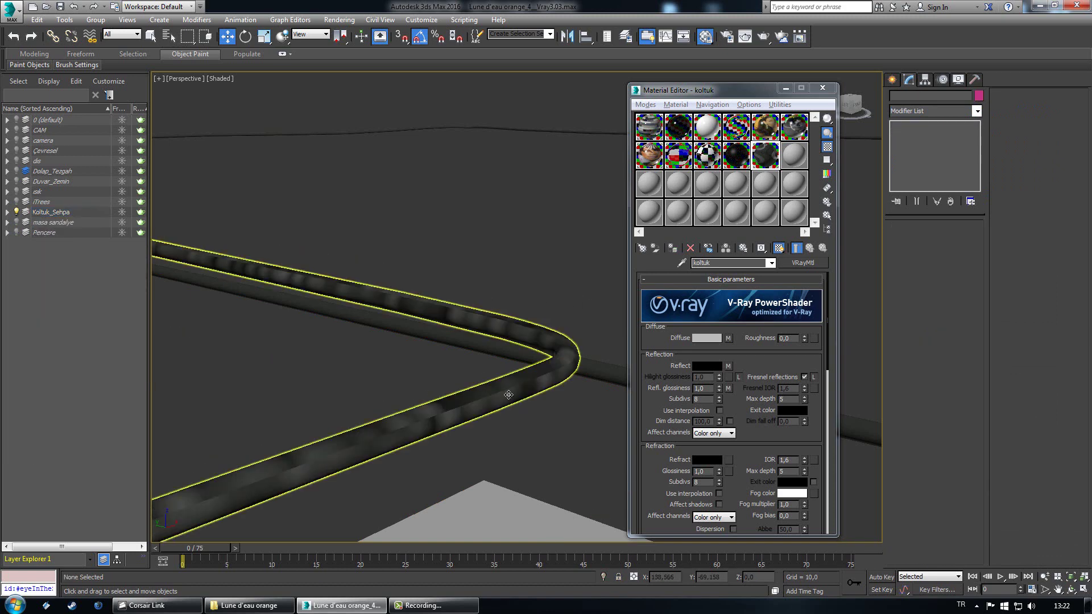
click(533, 330)
click(548, 306)
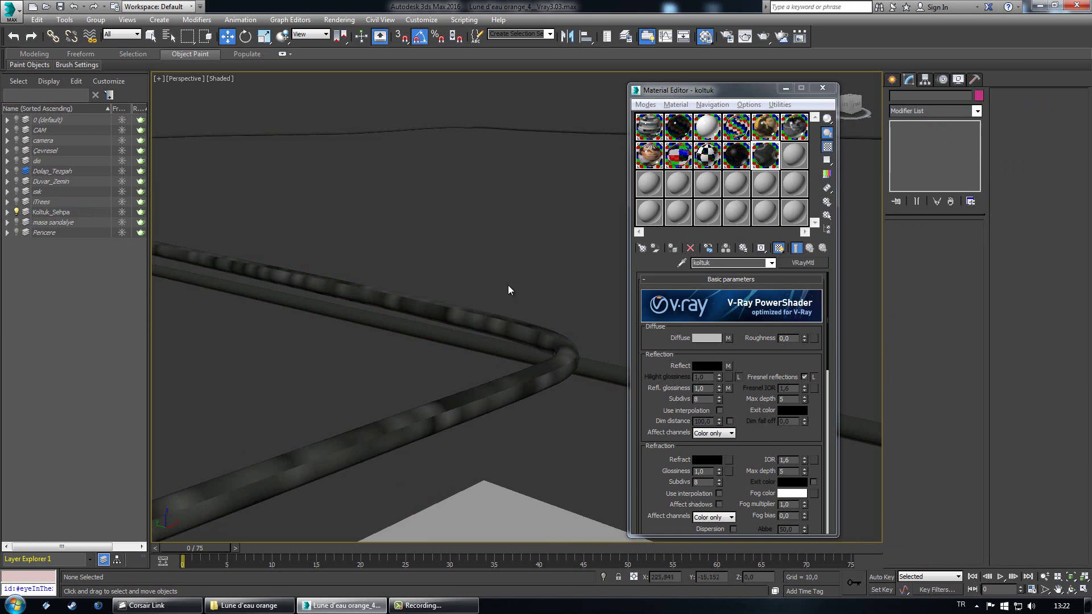
Step: Remove the UVW Map modifier from the piping Shape001 and deselect it
click(534, 325)
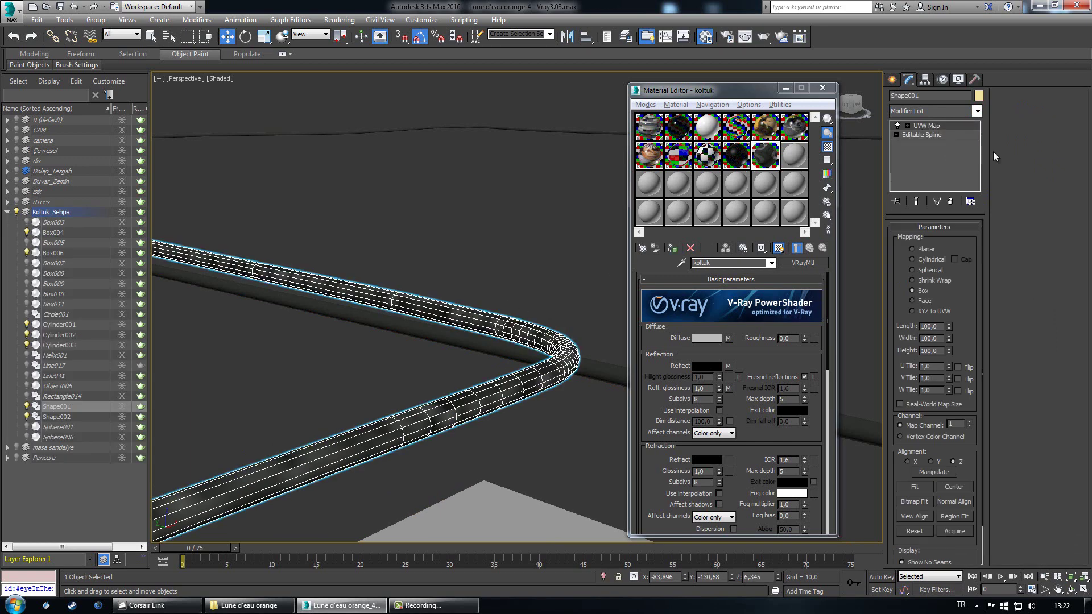
click(948, 202)
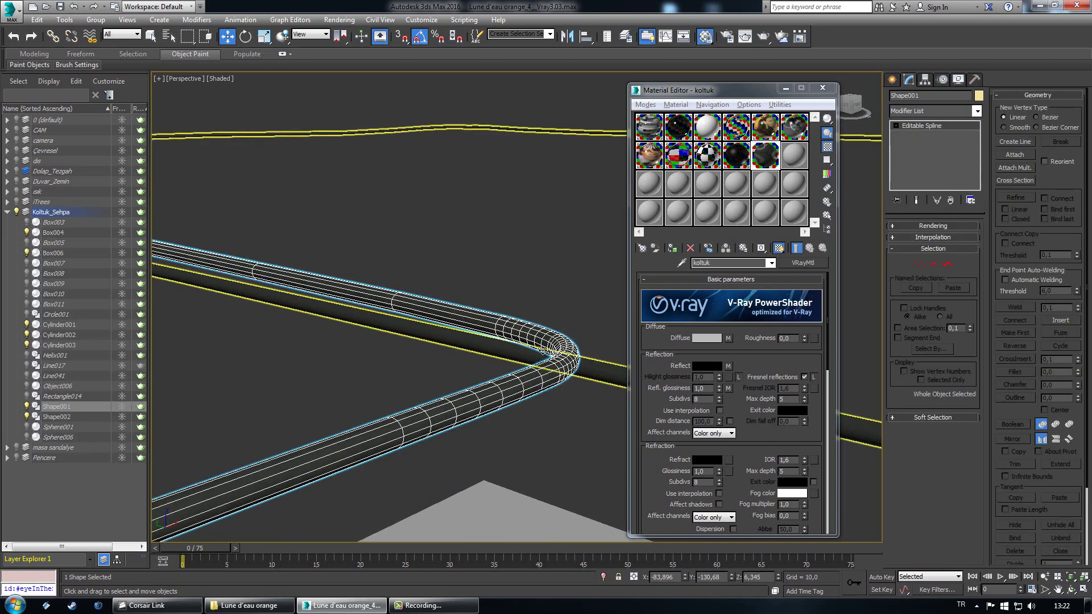
click(954, 110)
key(u)
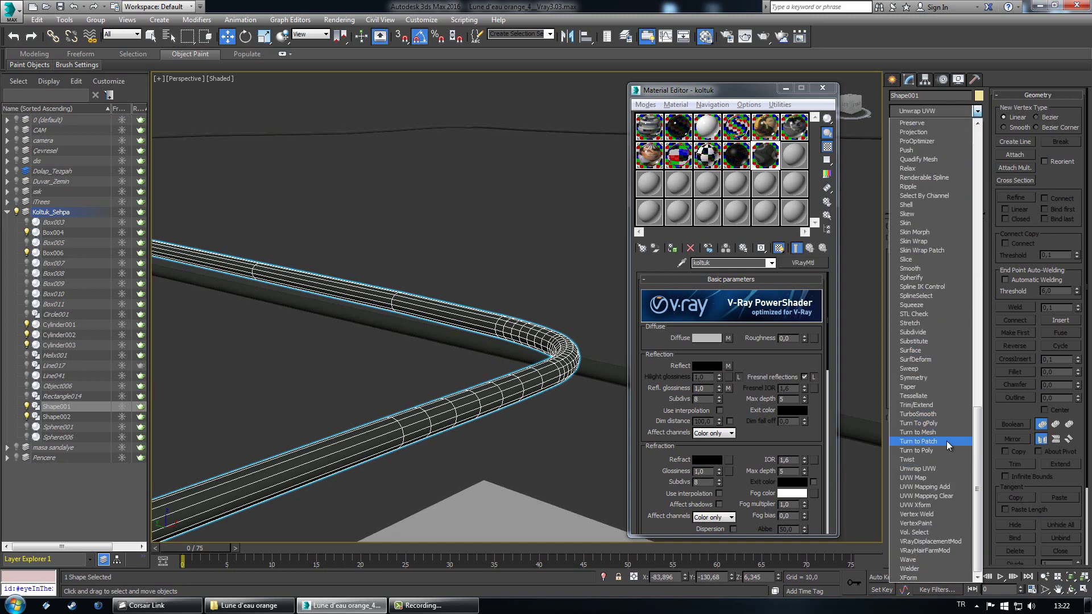
click(470, 272)
click(533, 251)
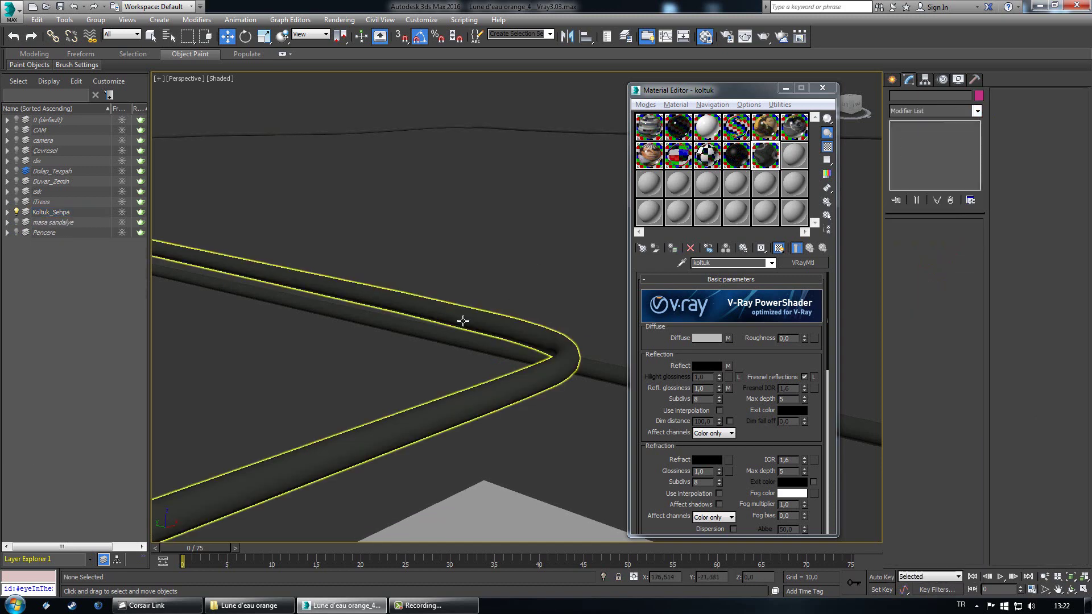
Step: Select both piping shapes around the cushions and hide them
scroll(463, 320, down, 5)
scroll(385, 341, up, 4)
drag(348, 209, 435, 274)
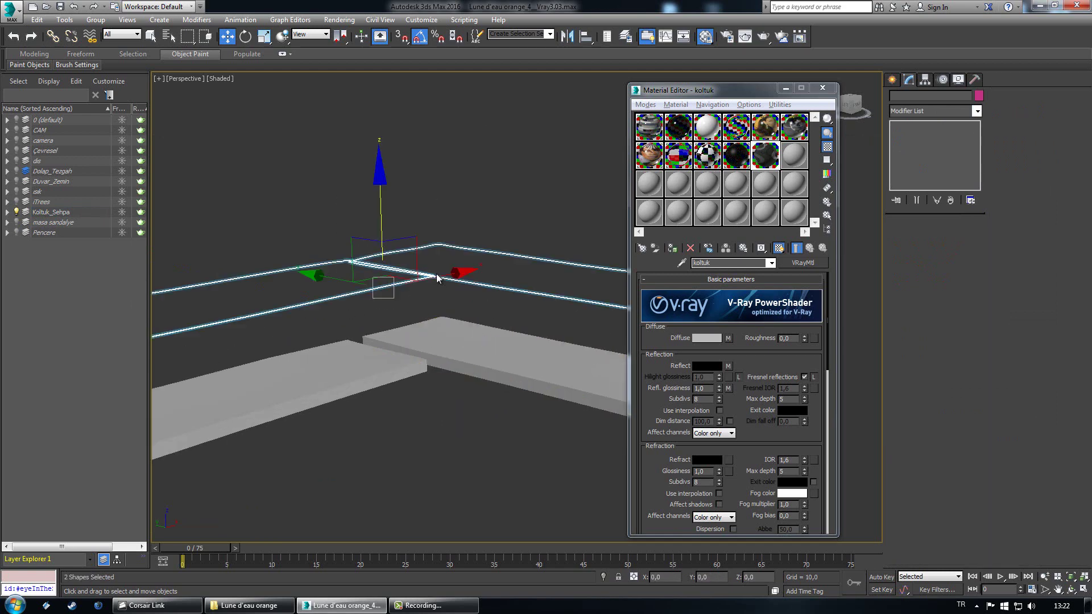
right_click(422, 275)
click(446, 243)
Step: Assign the unused 12 - Default material to both sofa base slabs and change its type to VRayMtl
click(387, 340)
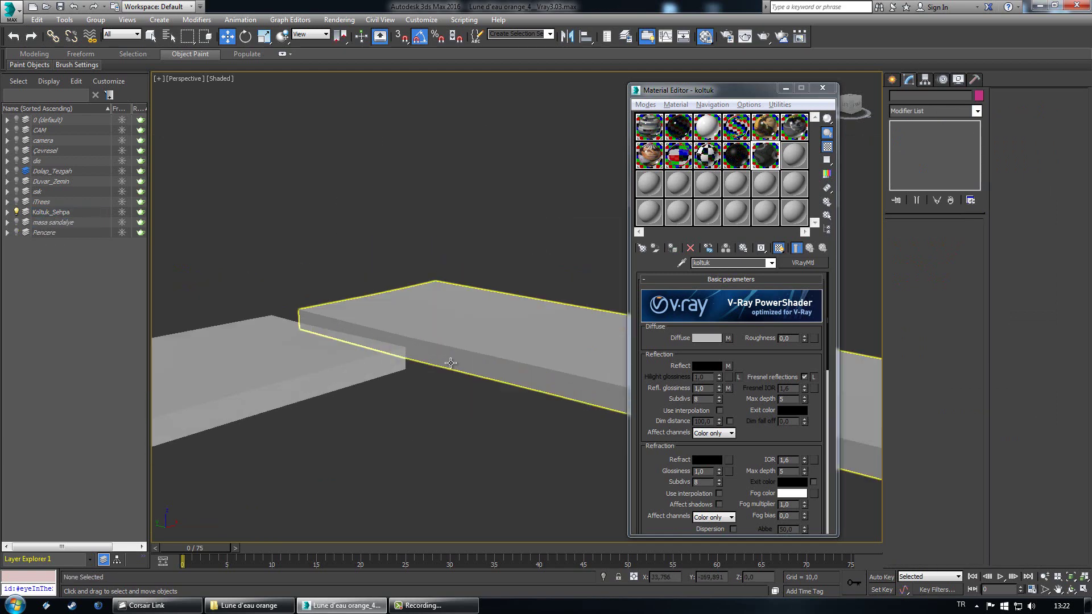
scroll(387, 341, up, 3)
ctrl+click(307, 377)
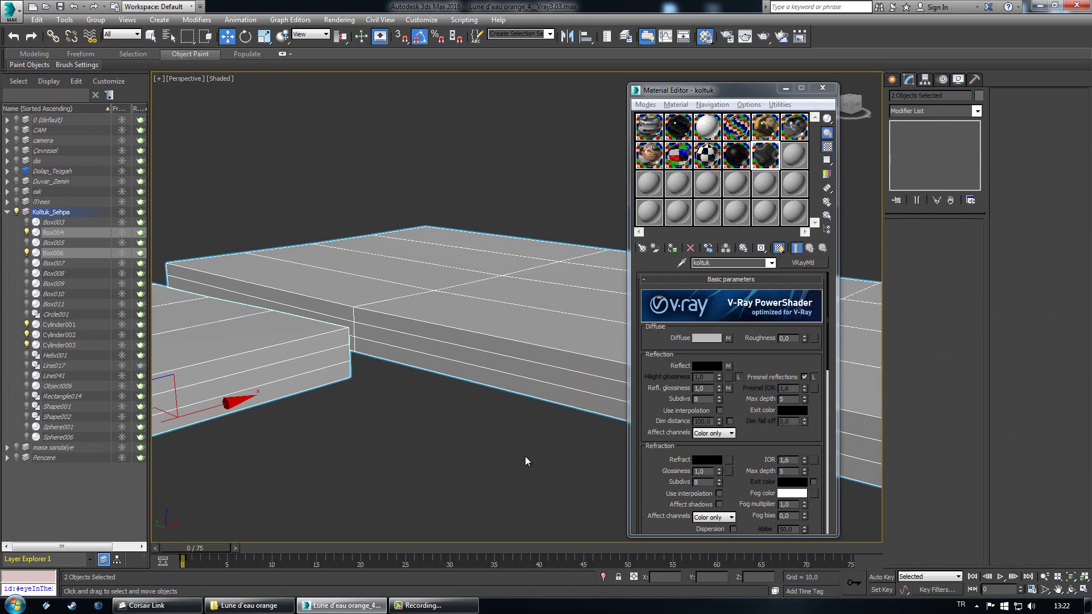
scroll(526, 460, down, 2)
click(790, 166)
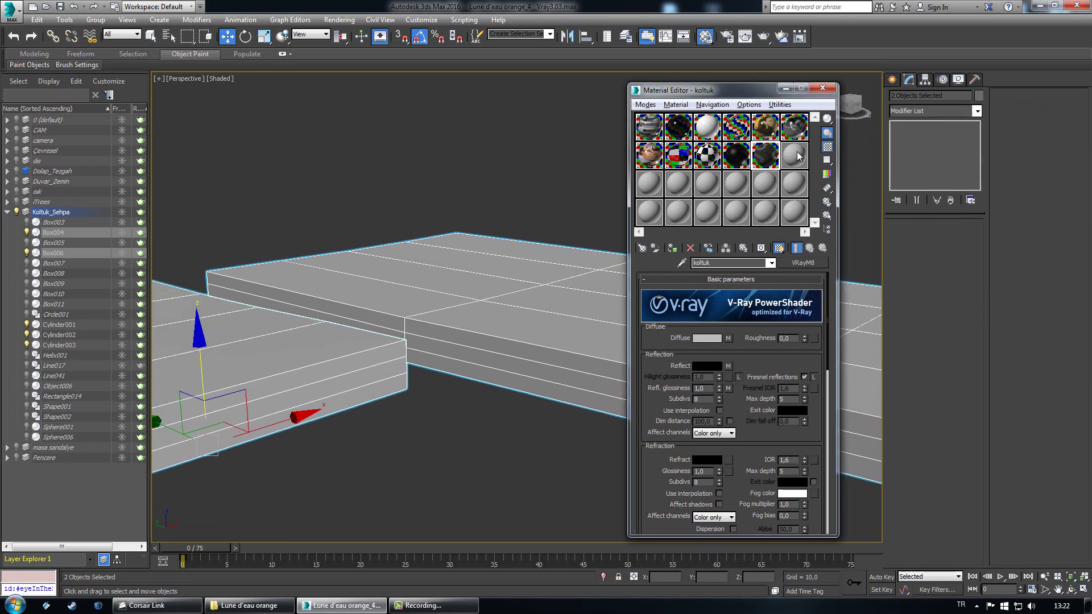
click(675, 248)
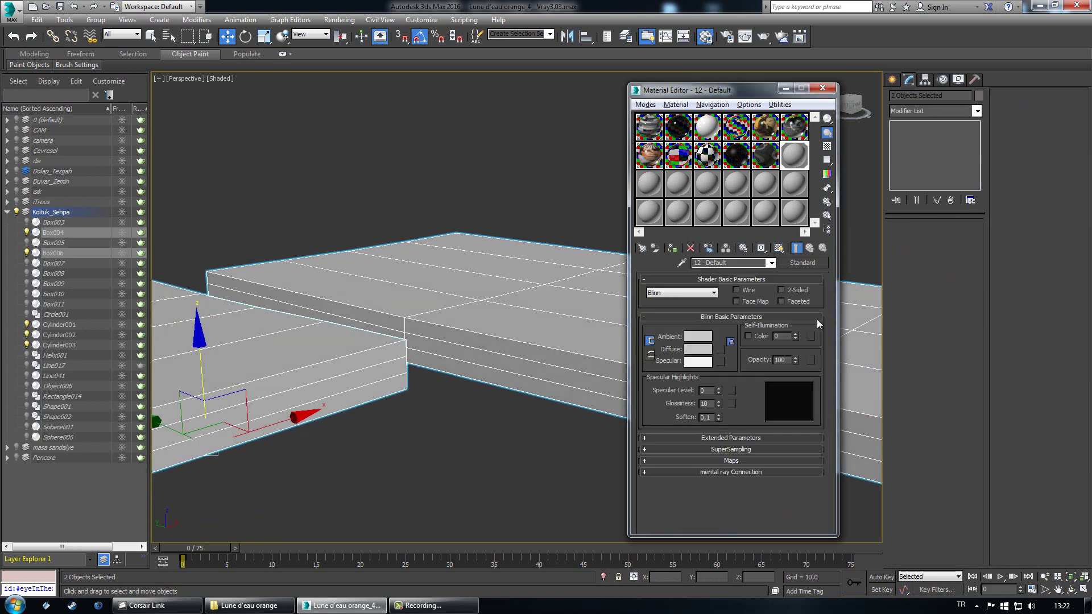
click(807, 264)
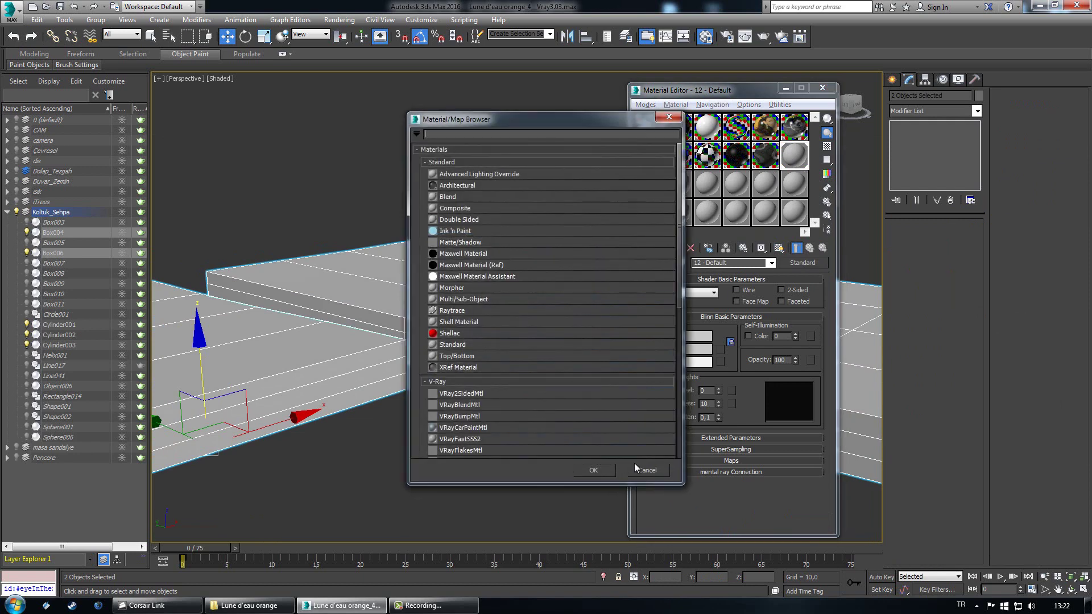
scroll(493, 418, down, 5)
double_click(468, 427)
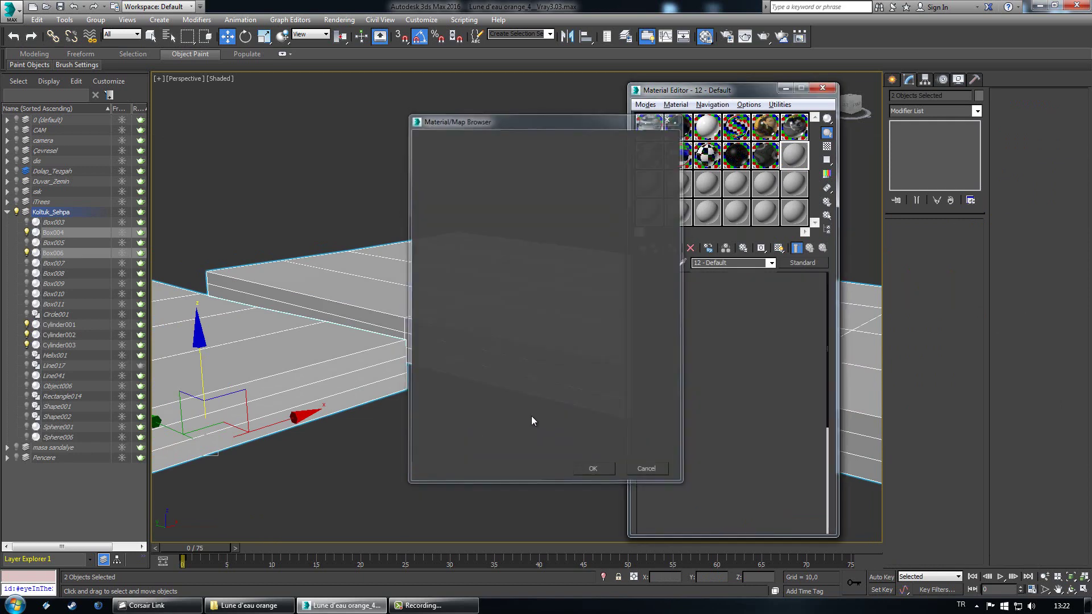
Step: Set the slab material's diffuse color to black and its reflection color to light grey
click(707, 338)
drag(384, 130, 341, 135)
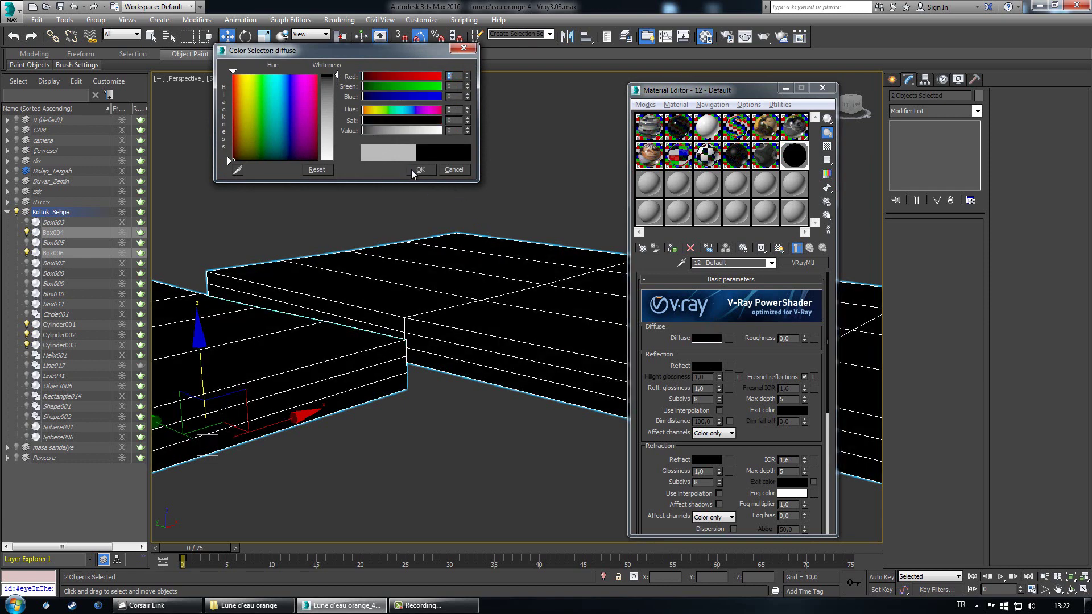
click(415, 170)
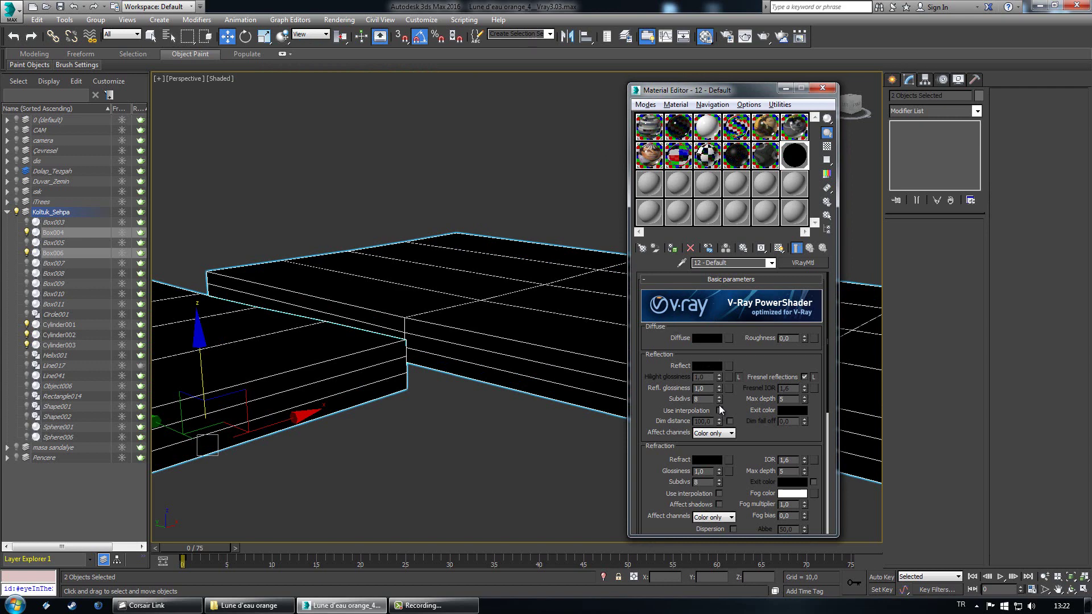
click(705, 365)
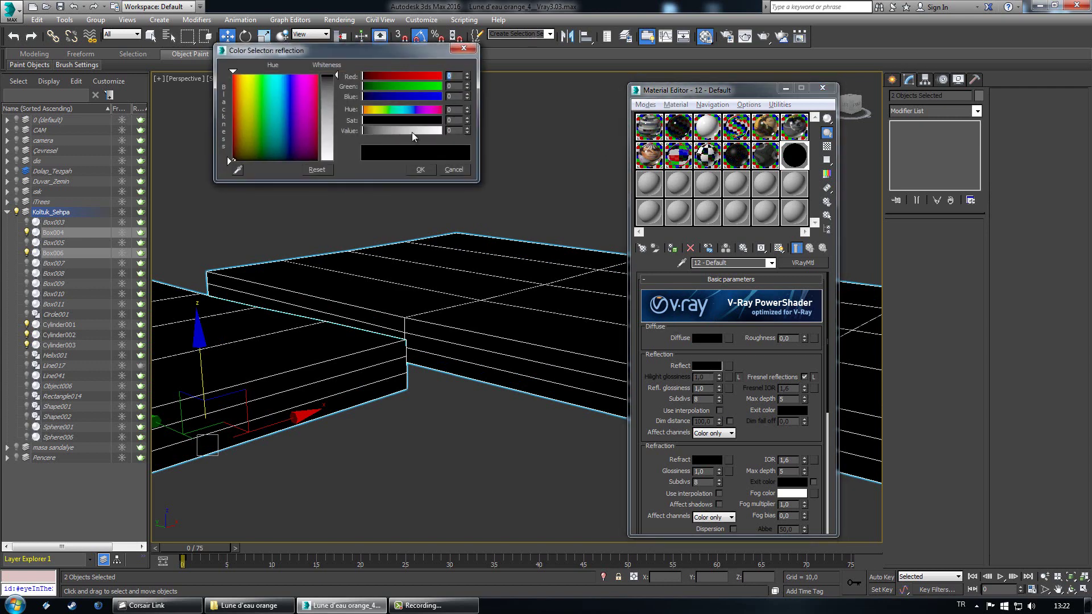
drag(412, 132, 426, 132)
click(421, 170)
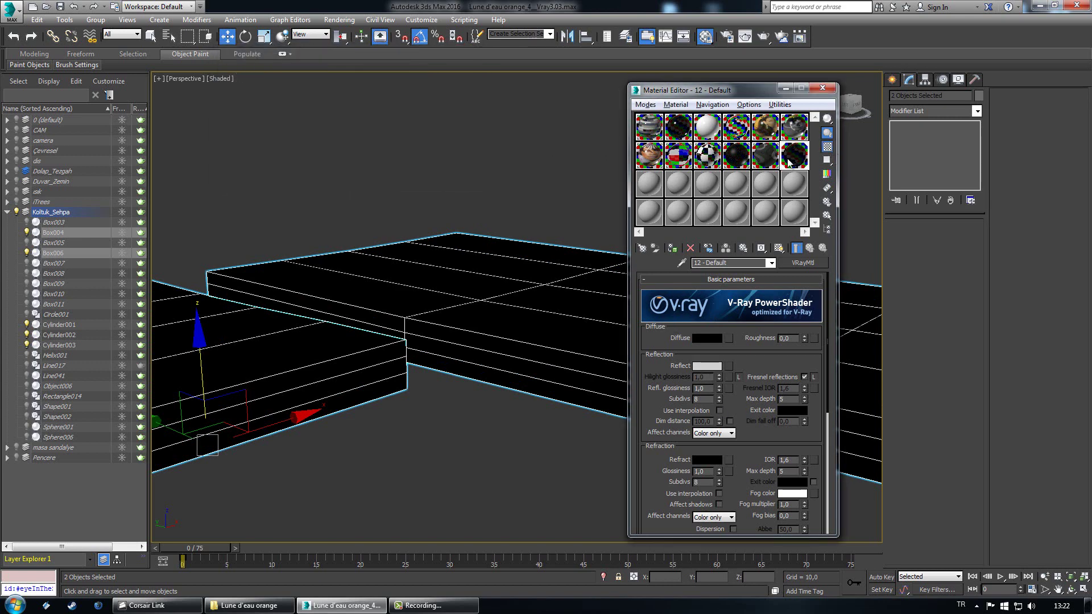
Step: Set the slab material's reflection glossiness to 0,9 and reflection subdivs to 12, checking the enlarged sample, and deselect the slabs
double_click(789, 162)
click(706, 382)
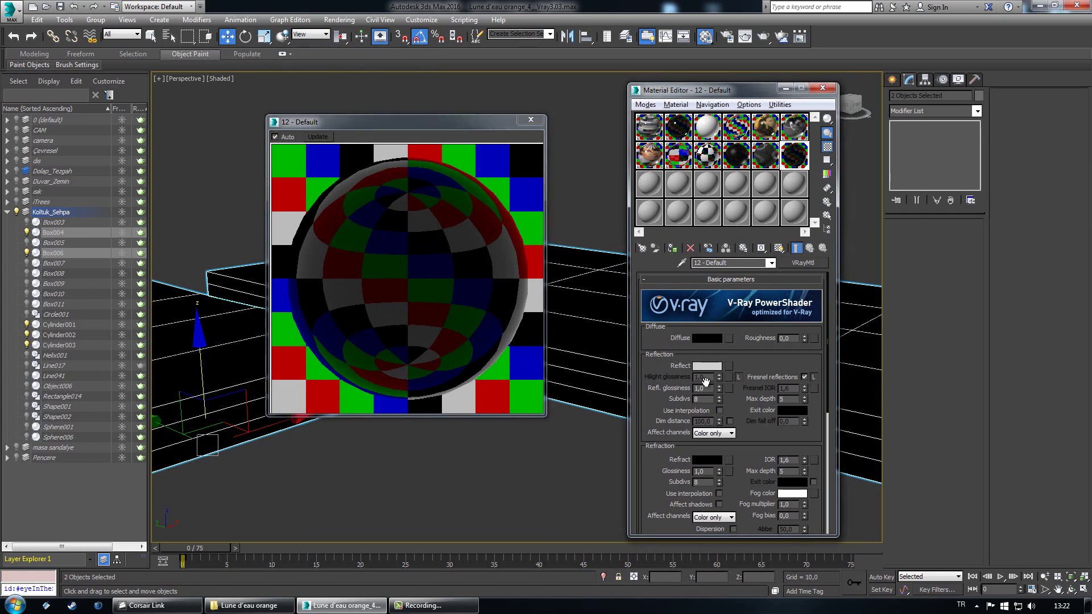
drag(708, 391, 697, 406)
text(,85)
text(,9)
key(Return)
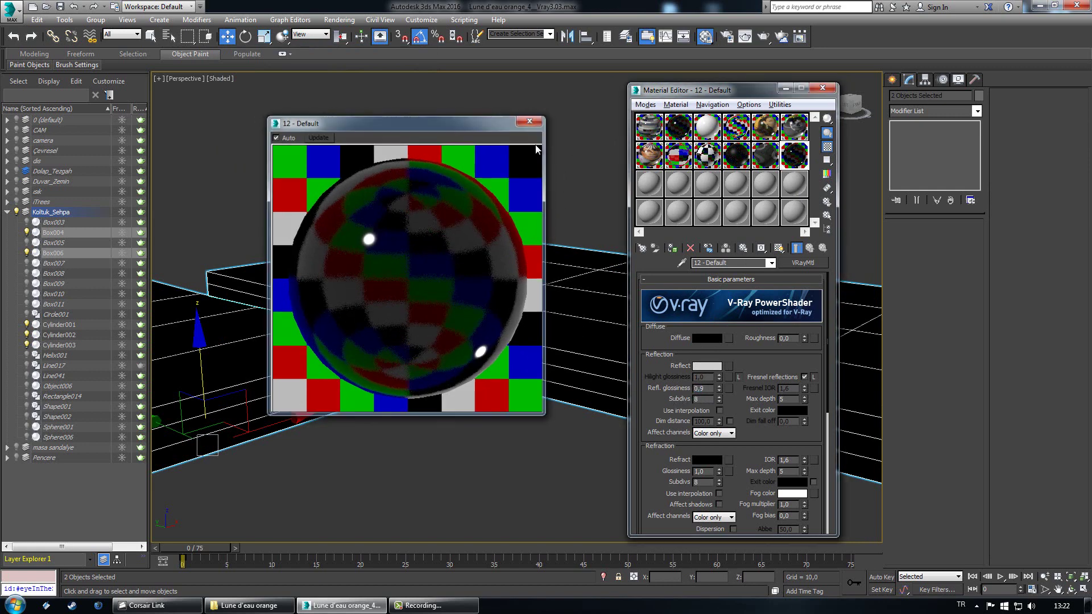
click(530, 120)
key(Return)
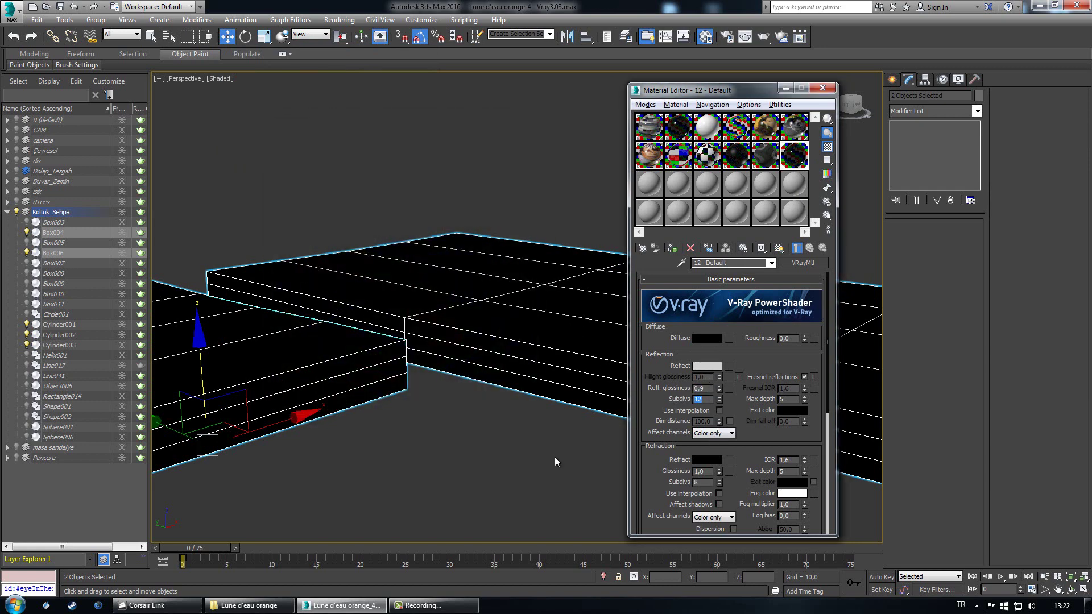
click(445, 446)
Step: Hide the Koltuk_Sehpa layer and show the masa sandalye layer
scroll(435, 428, down, 4)
scroll(420, 445, down, 2)
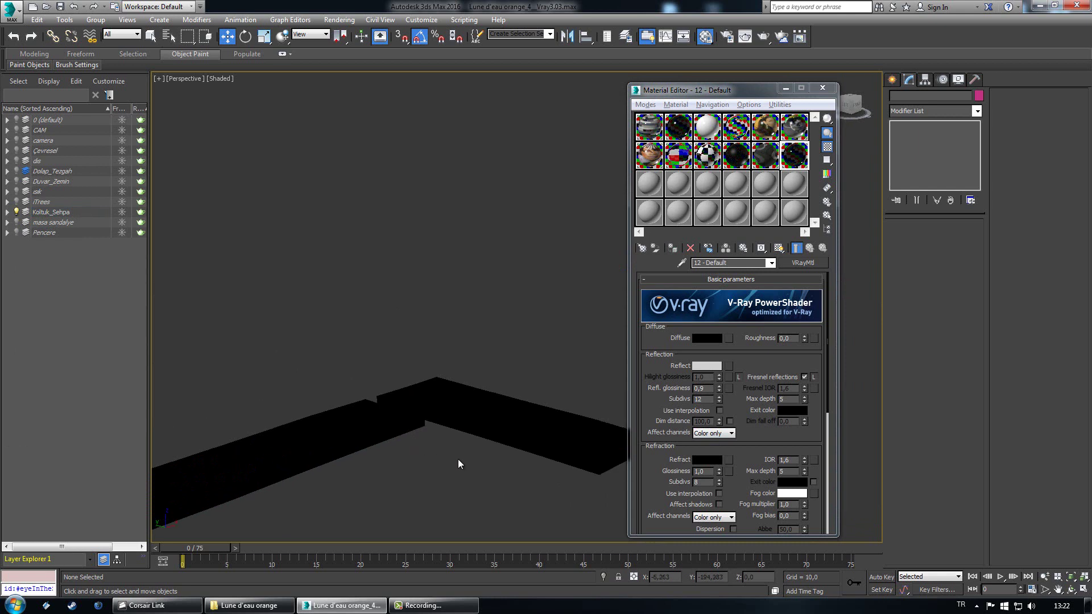
scroll(458, 458, up, 4)
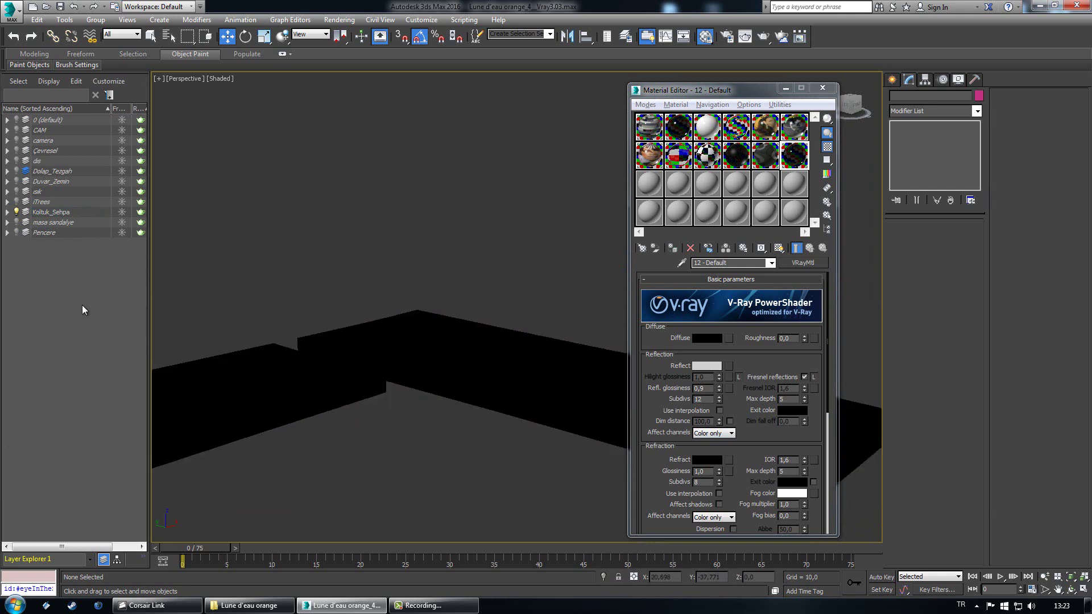
click(7, 212)
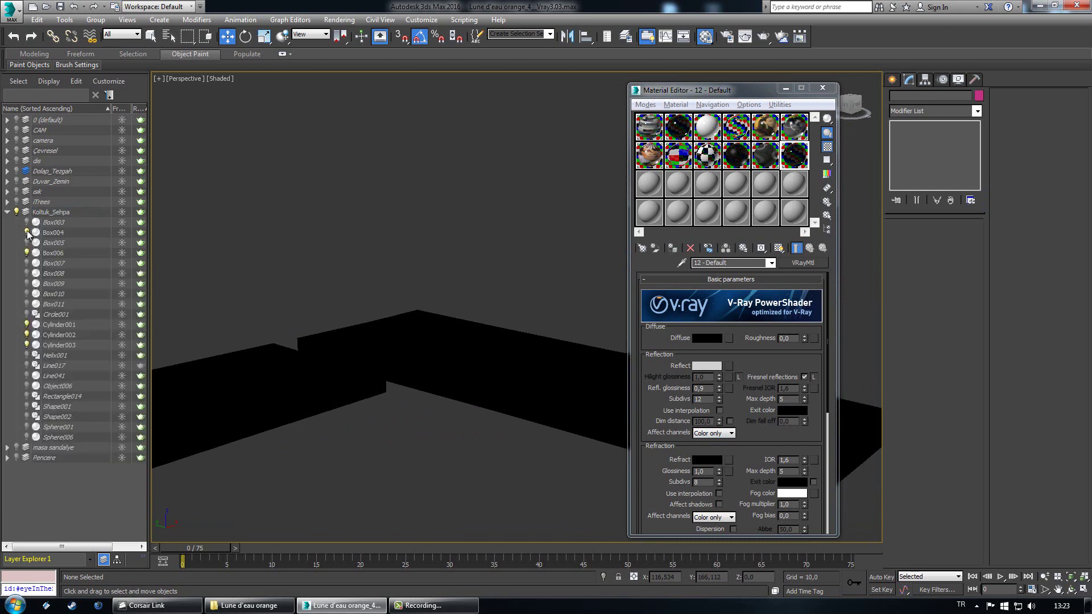
click(17, 212)
click(35, 212)
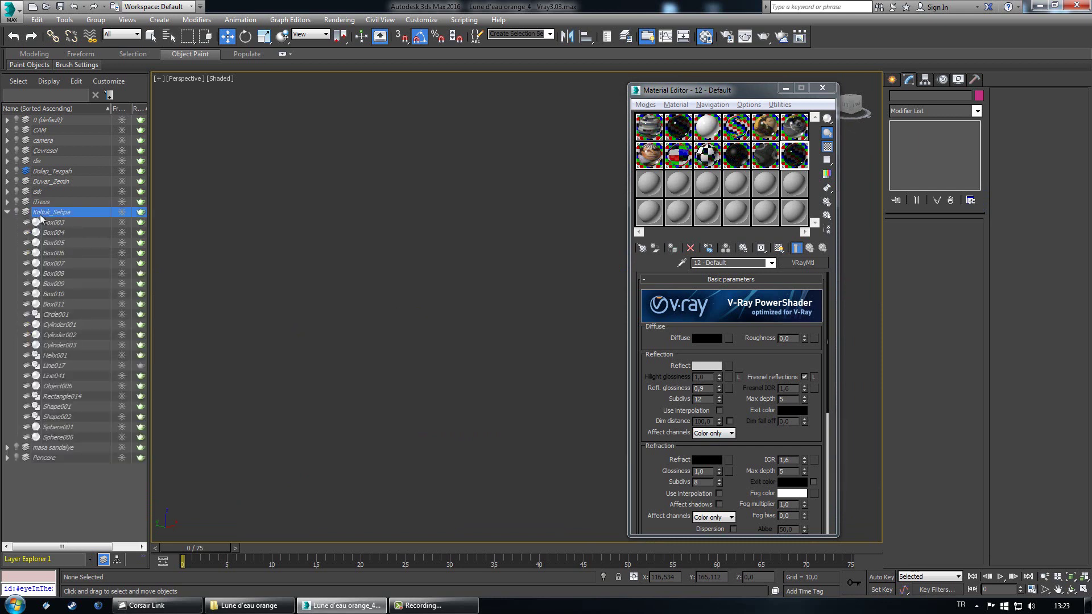
right_click(40, 215)
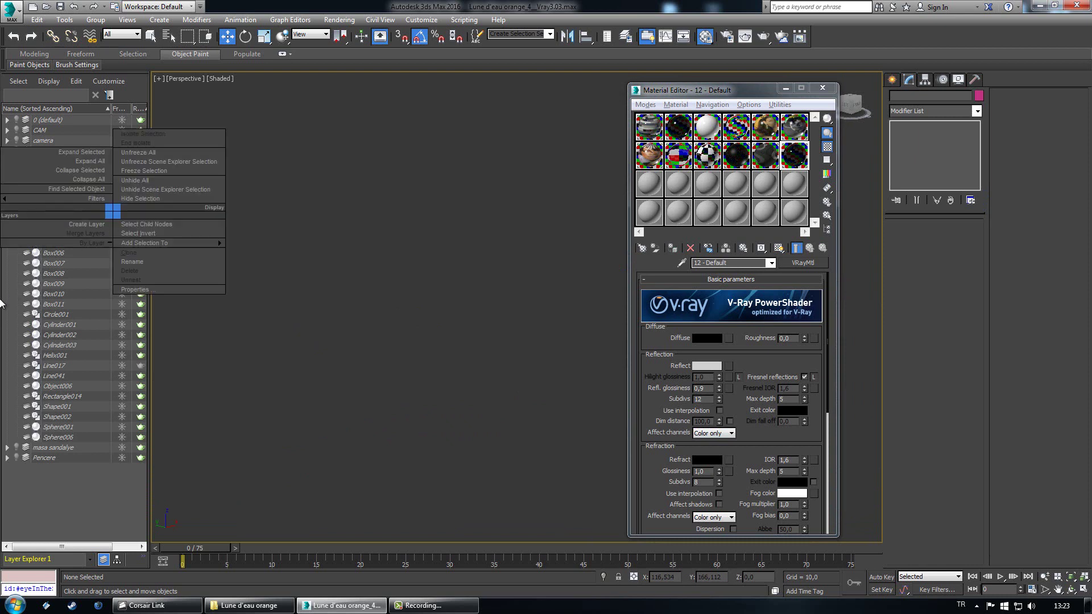
click(166, 199)
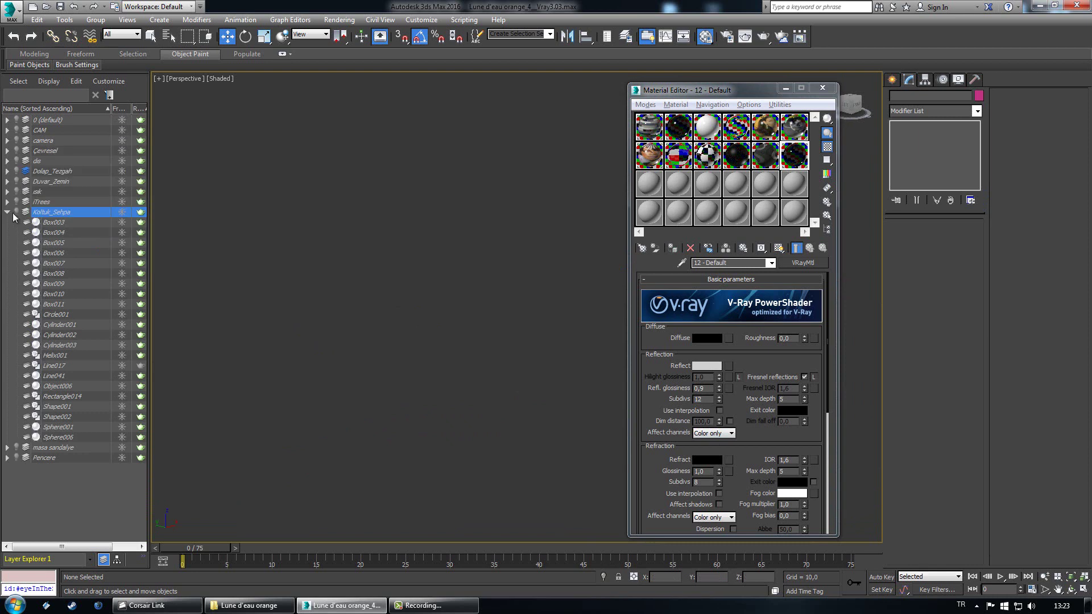
click(6, 212)
click(17, 222)
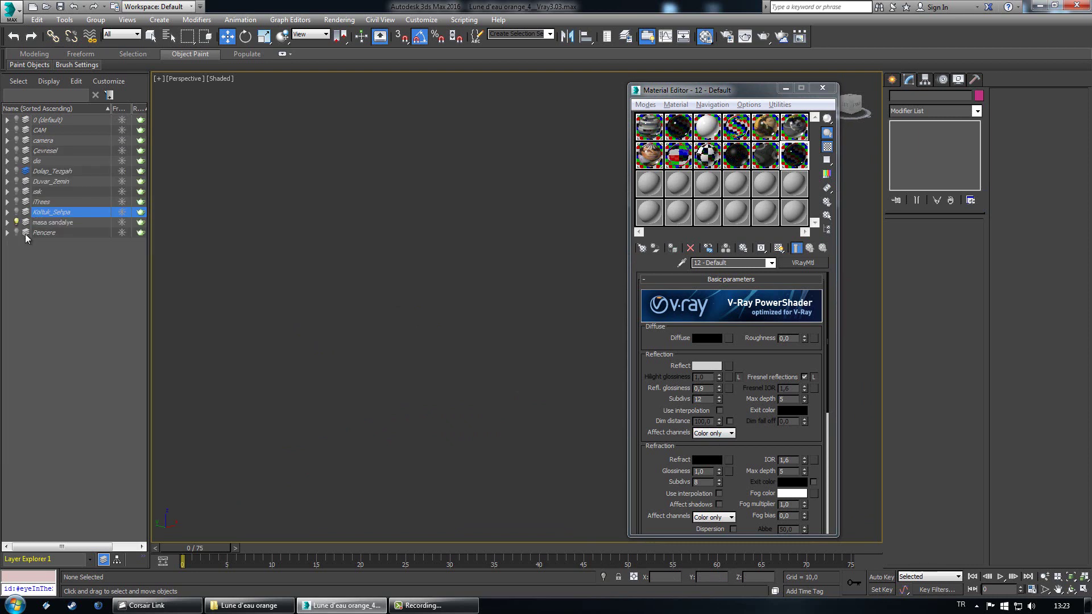
Step: Select the dining table body Box002 among the table and chairs
scroll(430, 366, down, 2)
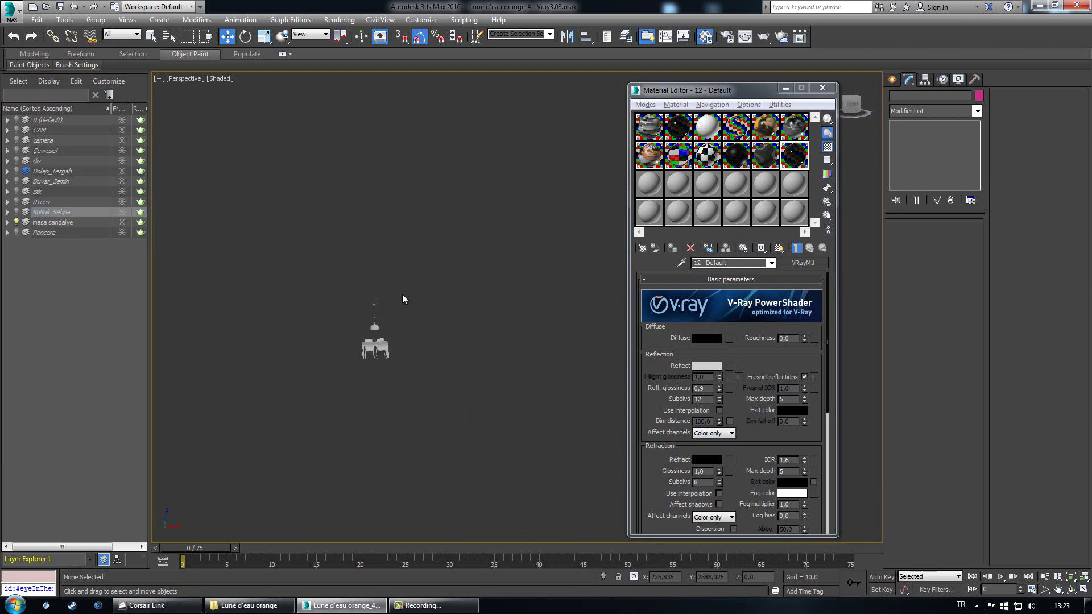
scroll(401, 295, up, 10)
alt+middle_drag(495, 483, 447, 474)
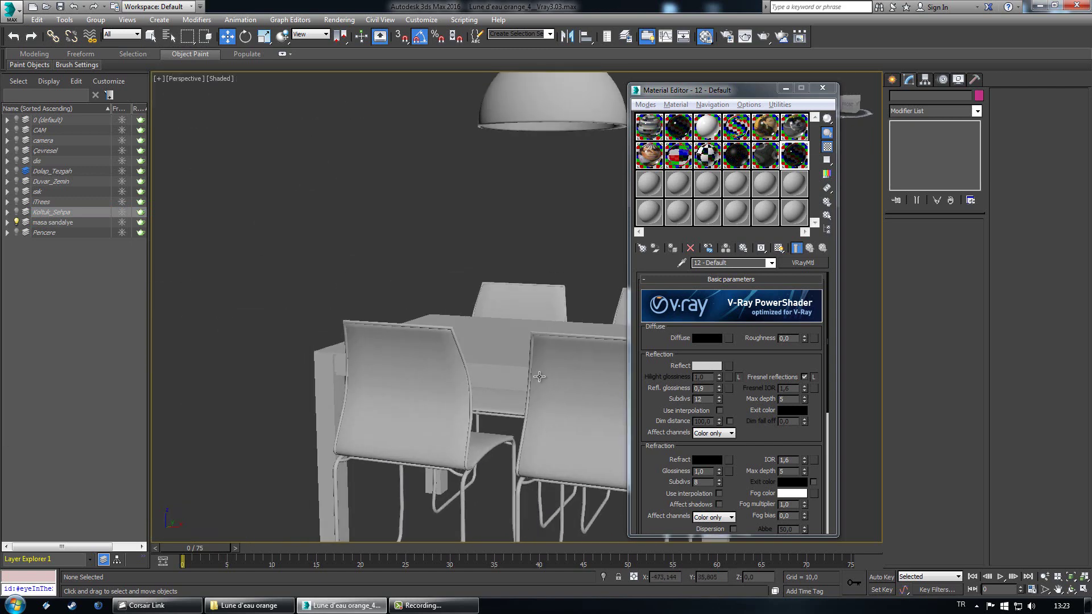
middle_drag(541, 379, 463, 392)
alt+middle_drag(369, 415, 279, 418)
middle_drag(614, 435, 489, 409)
scroll(489, 410, down, 2)
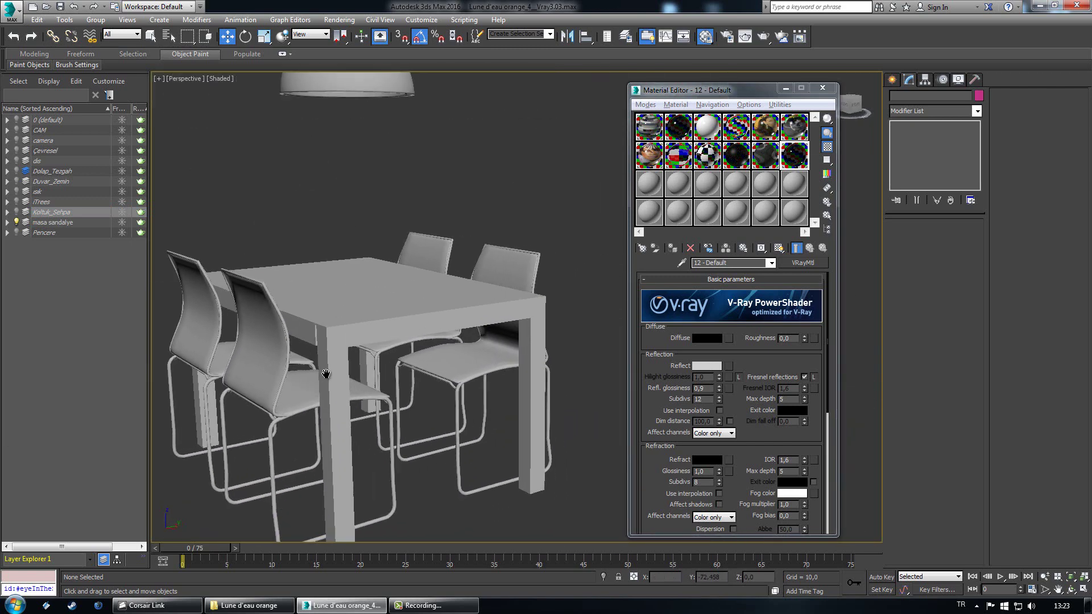
scroll(337, 355, up, 4)
click(337, 355)
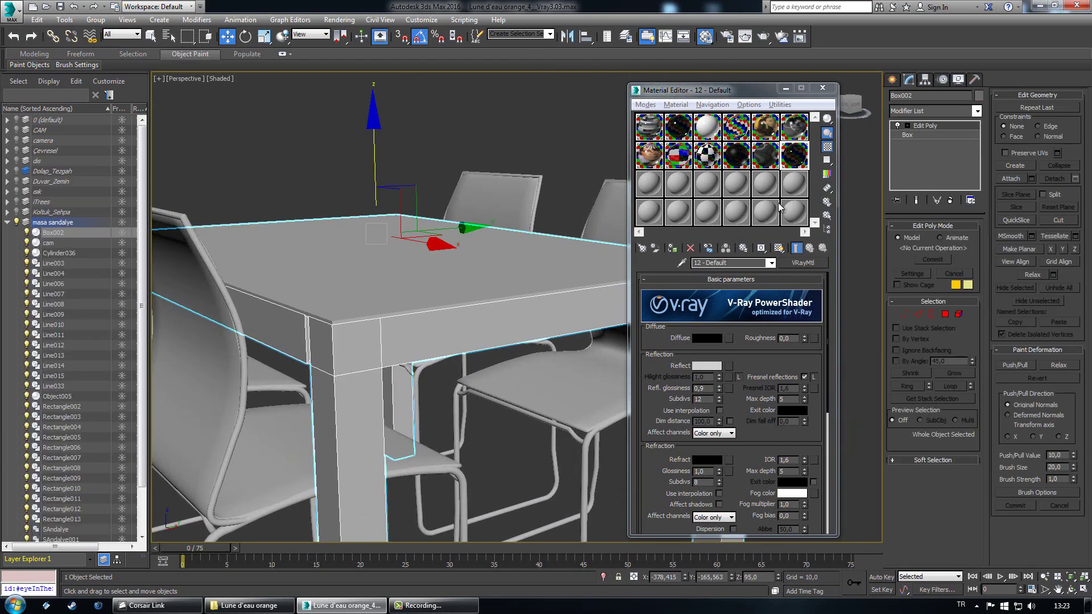
Step: Rename the unused 13 - Default material as masa, assign it to the table and change its type to VRayMtl
click(648, 184)
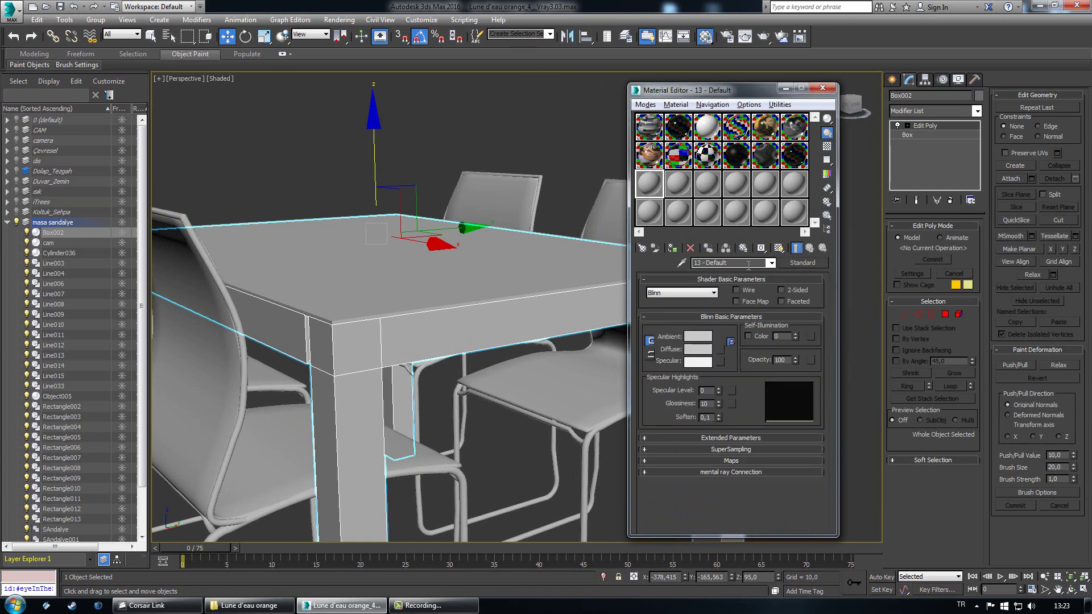
drag(748, 265, 660, 262)
key(BackSpace)
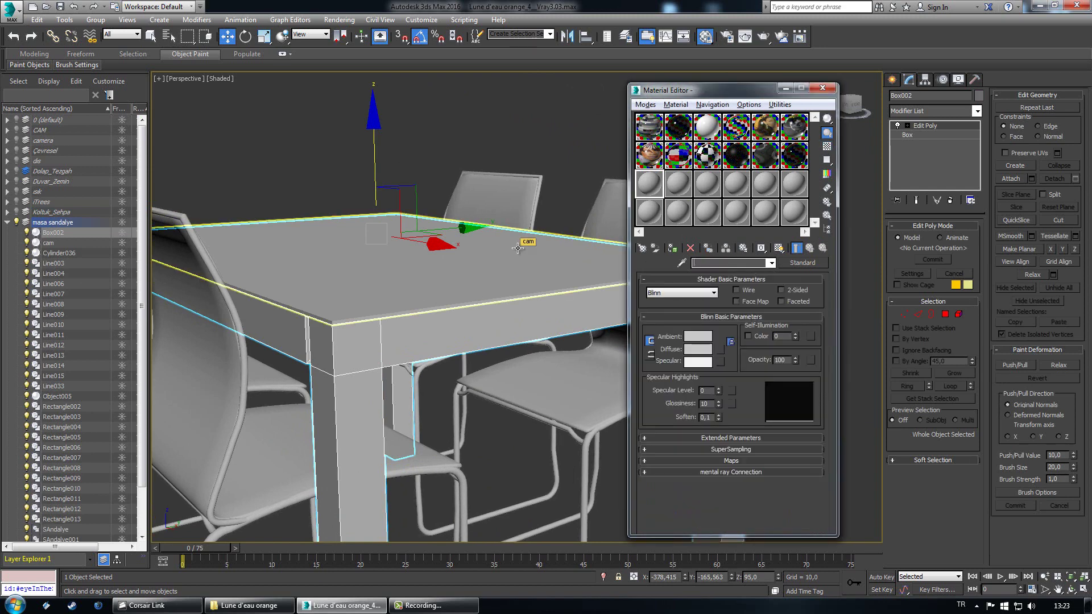
text(masa)
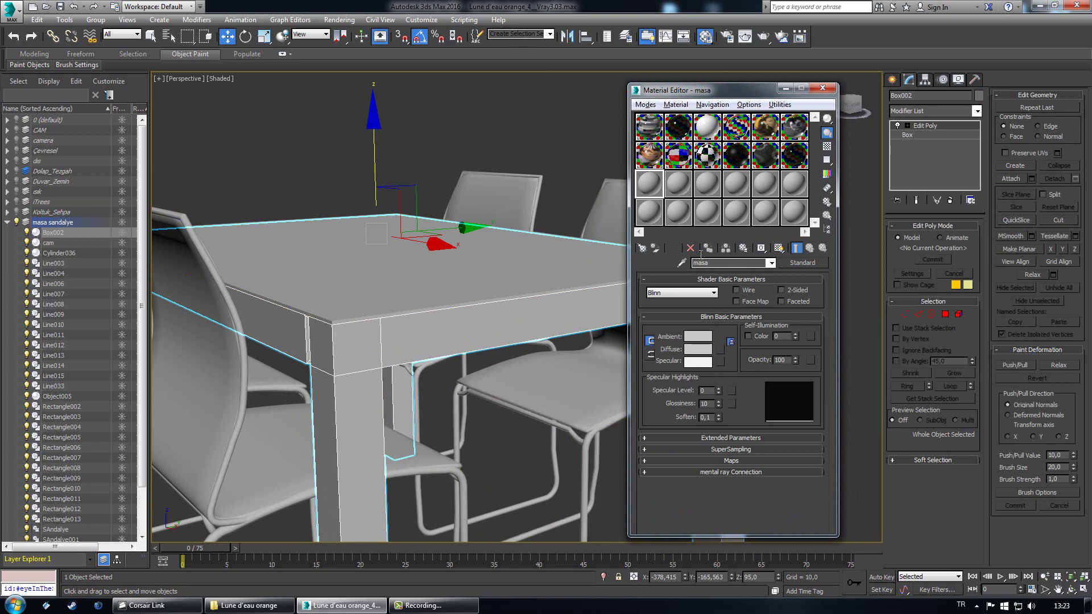
click(672, 248)
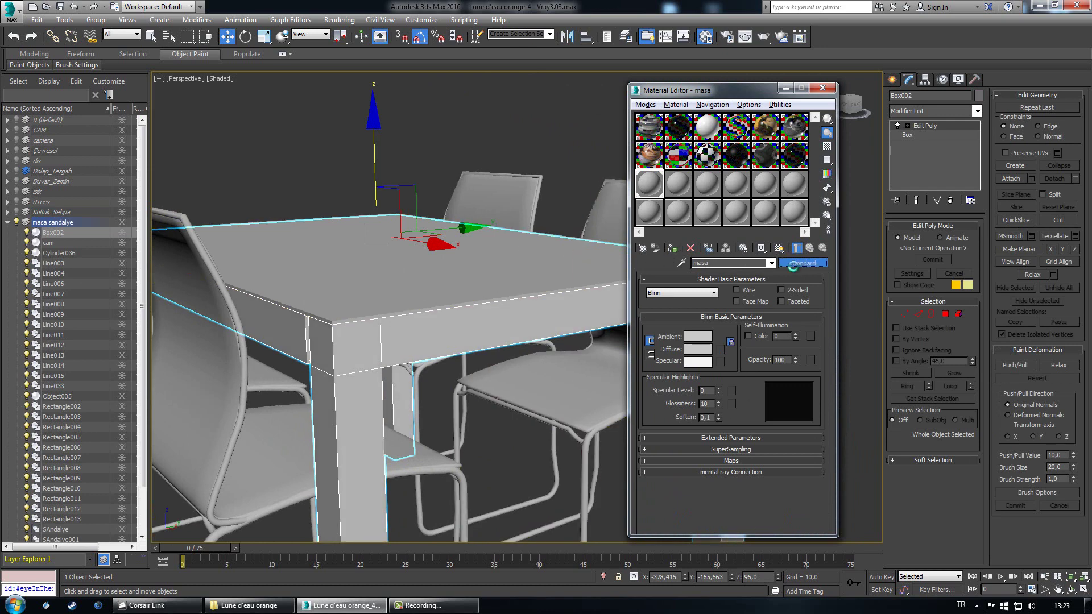
double_click(460, 430)
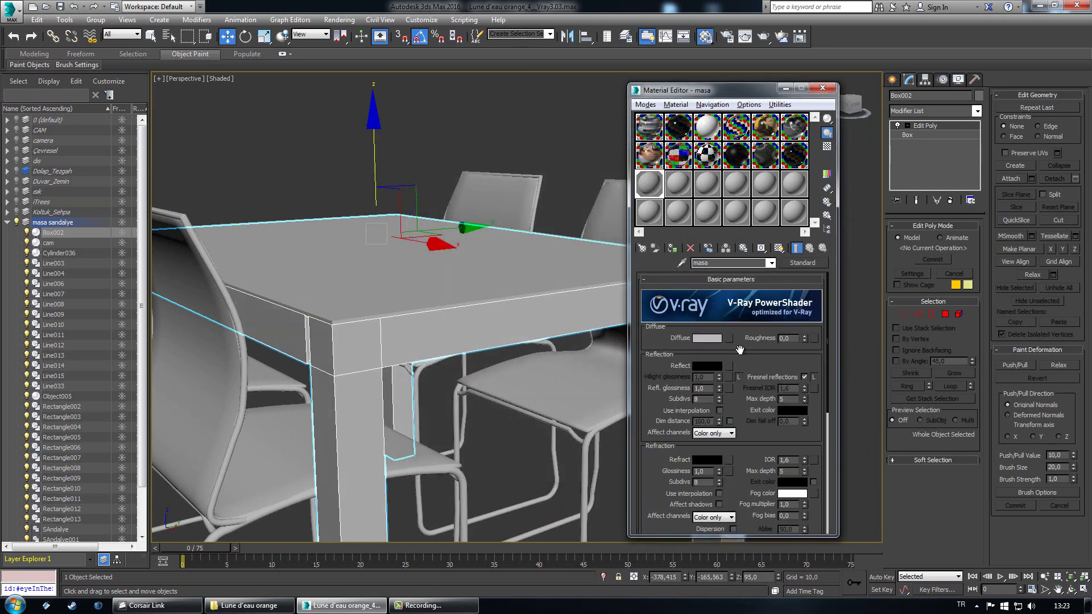
Step: Convert masa to a Multi/Sub-Object material with 2 sub-materials, keeping the existing VRayMtl as the first, and assign it to the table
click(807, 262)
double_click(469, 230)
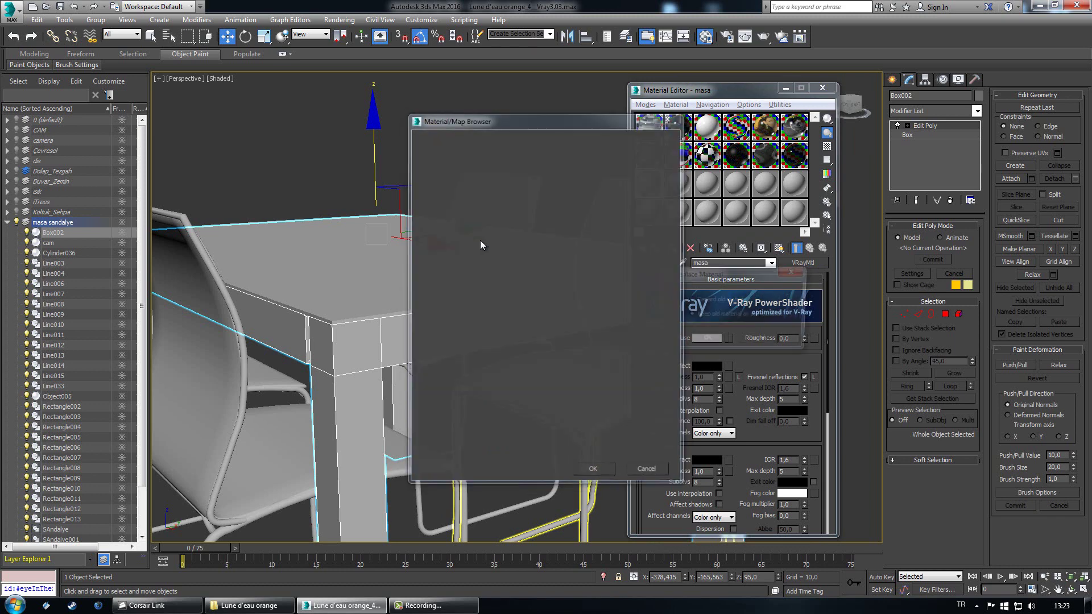
click(705, 340)
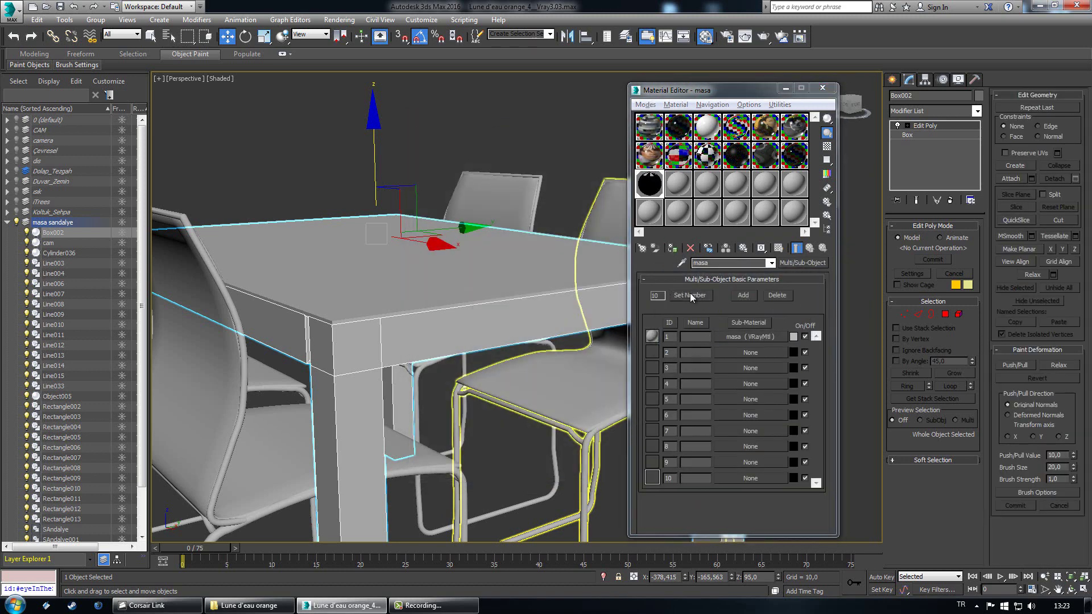
click(690, 294)
text(2)
key(Return)
click(673, 252)
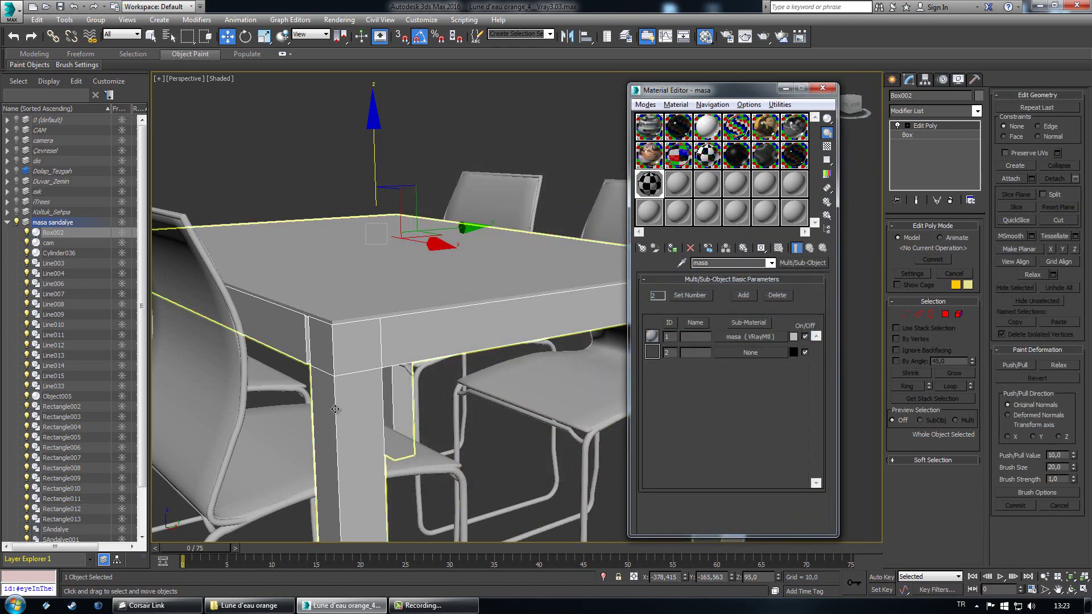
Step: Create a VRayMtl in the empty second sub-material slot of the masa material
mouse_move(335, 424)
alt+middle_down()
mouse_move(383, 404)
mouse_move(326, 430)
alt+middle_up()
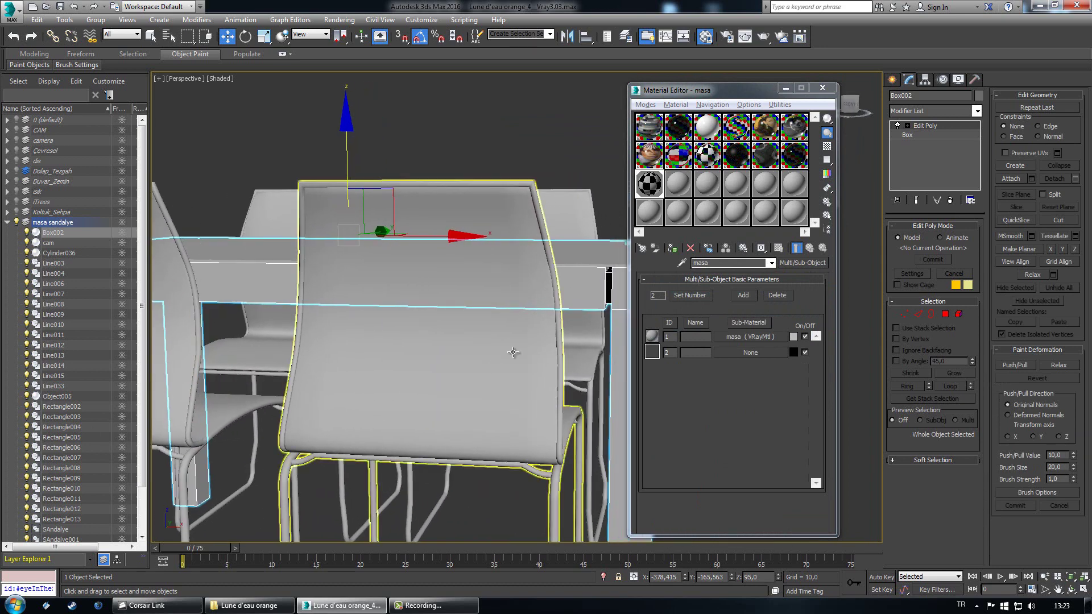
middle_drag(512, 353, 291, 391)
scroll(327, 360, up, 4)
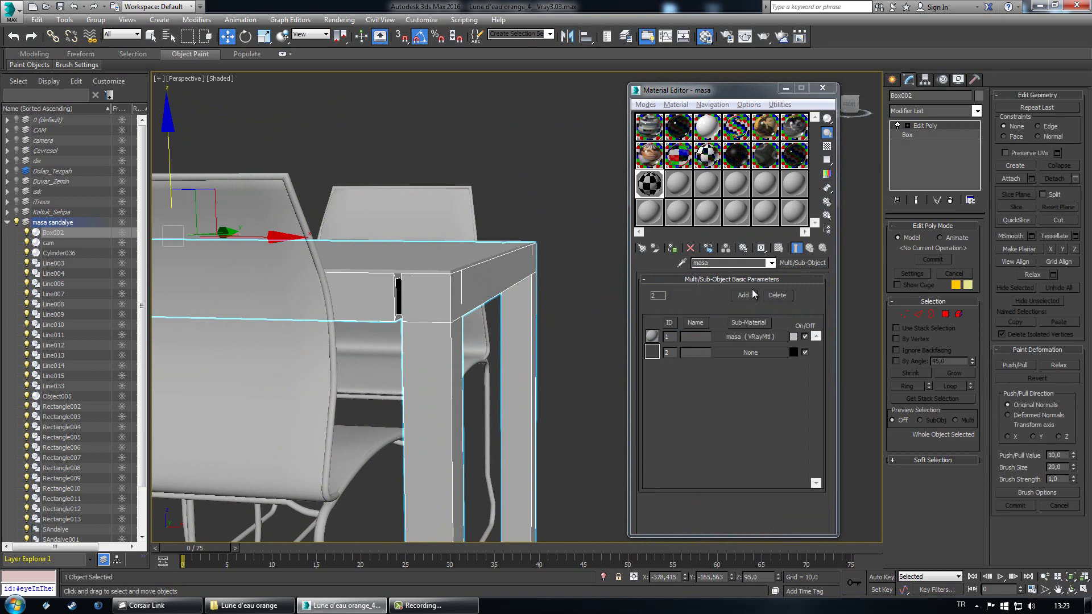
click(751, 352)
scroll(472, 341, down, 10)
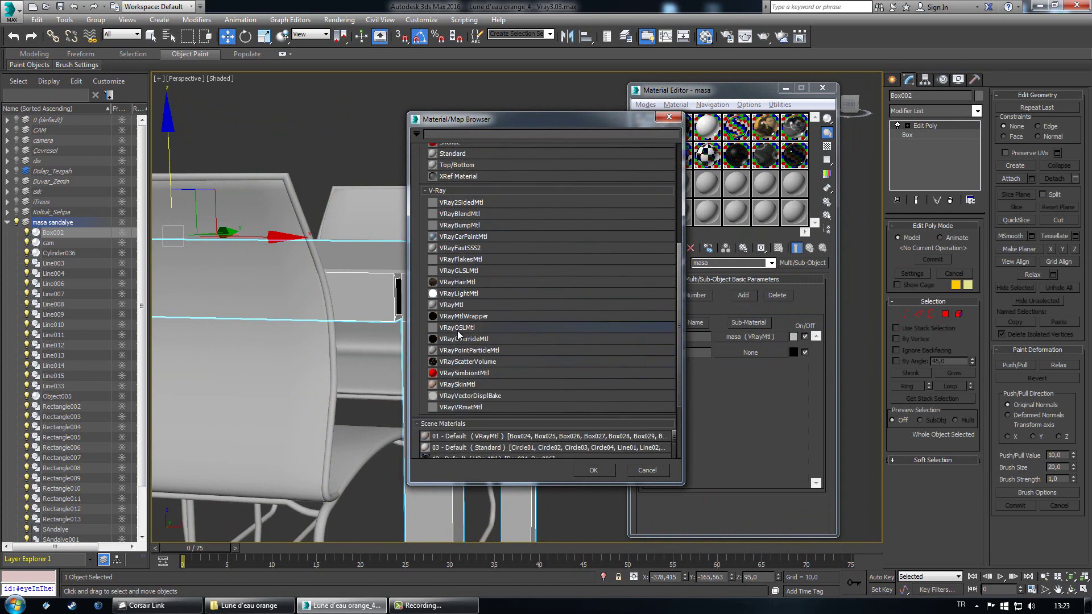
double_click(456, 306)
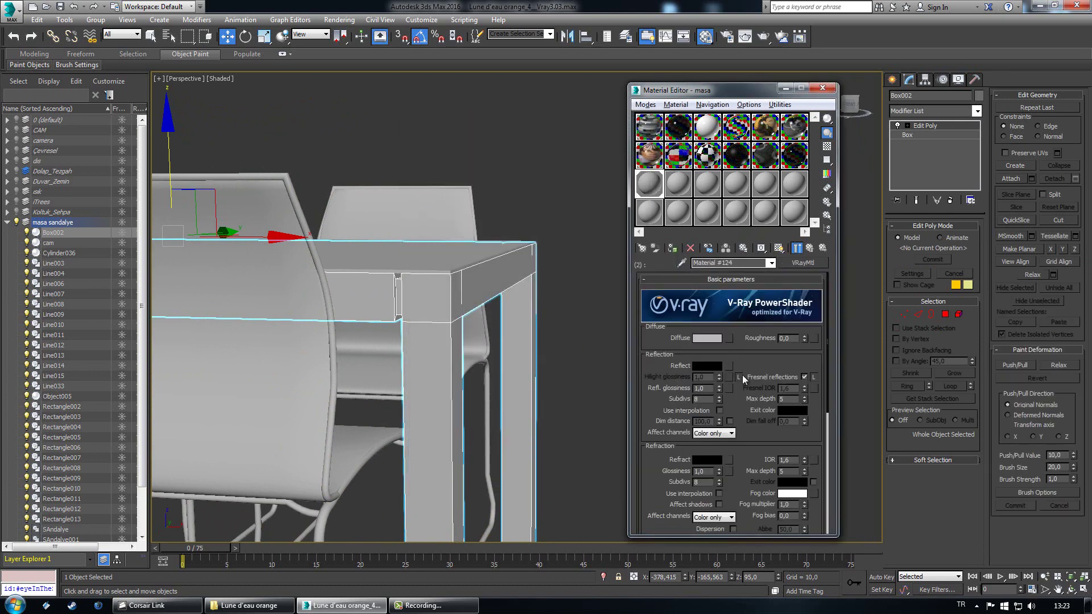
Step: For the second sub-material, set the reflection colour to white (255), disable Fresnel reflections and set reflection glossiness to 0,85
click(709, 368)
drag(397, 131, 447, 131)
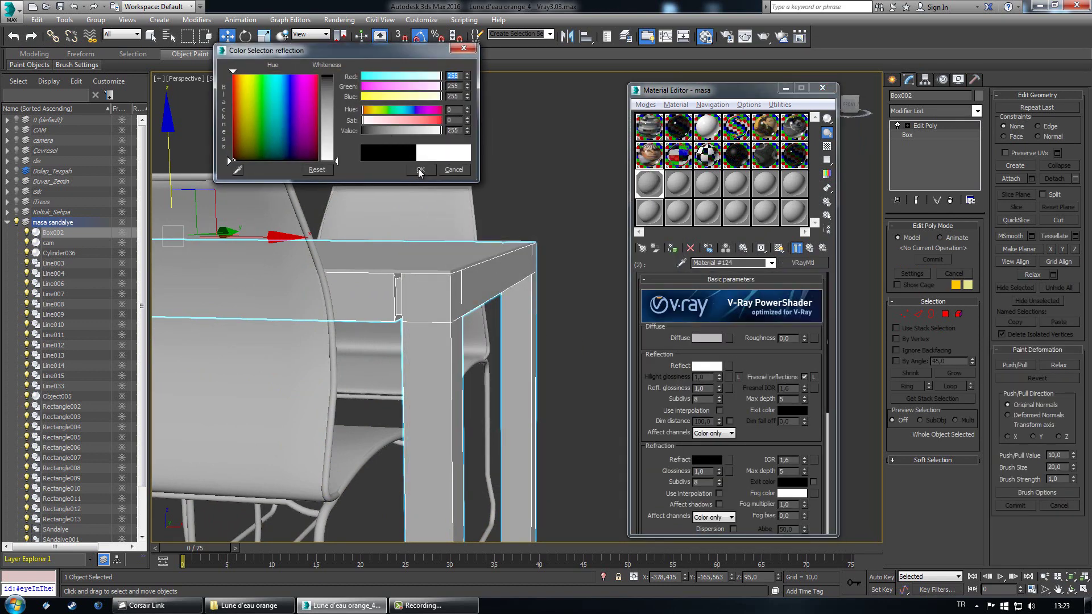
click(419, 169)
click(804, 377)
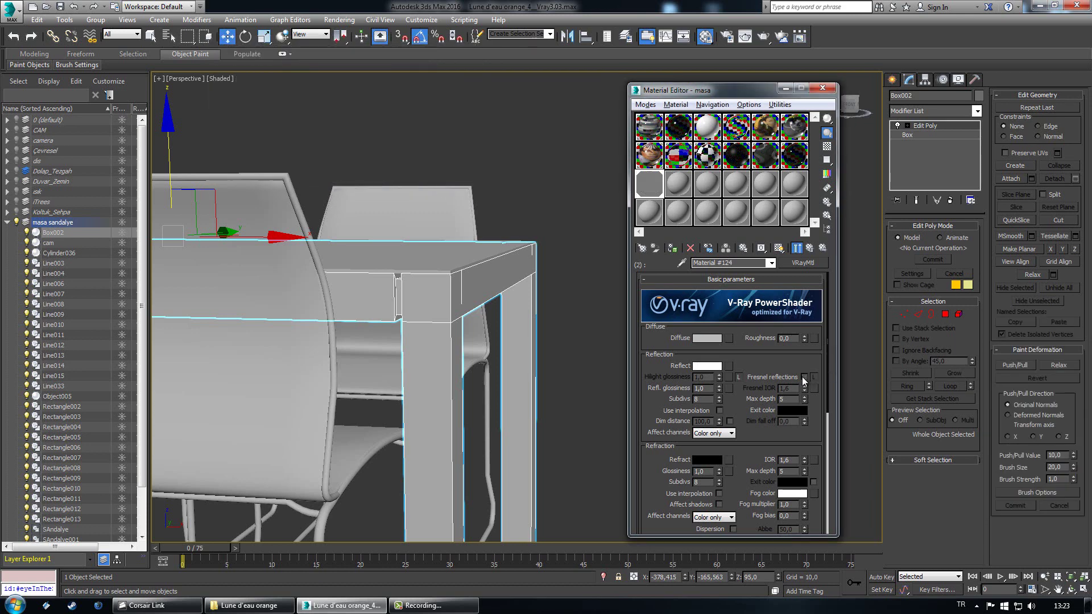
text(0,85)
key(Return)
Step: Set the second sub-material's diffuse colour to black and its reflection value to 196
click(708, 338)
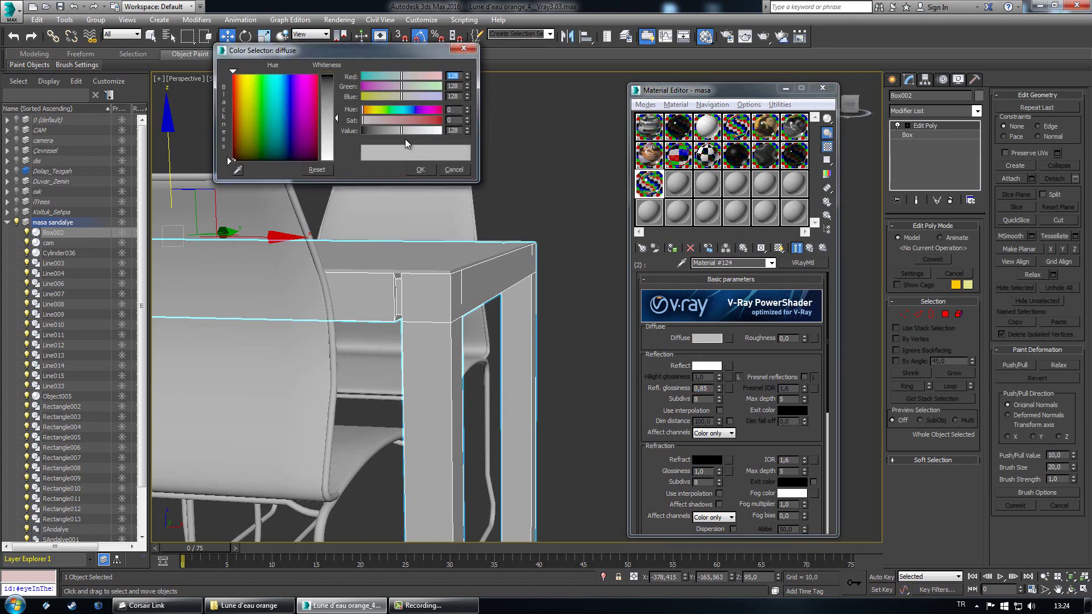
drag(405, 131, 343, 133)
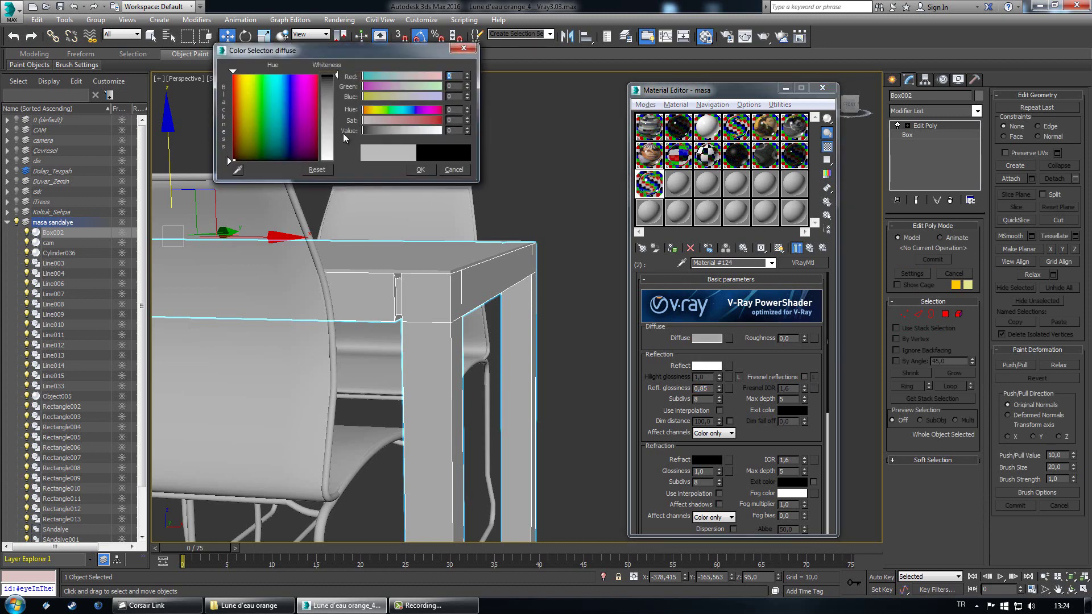
click(415, 166)
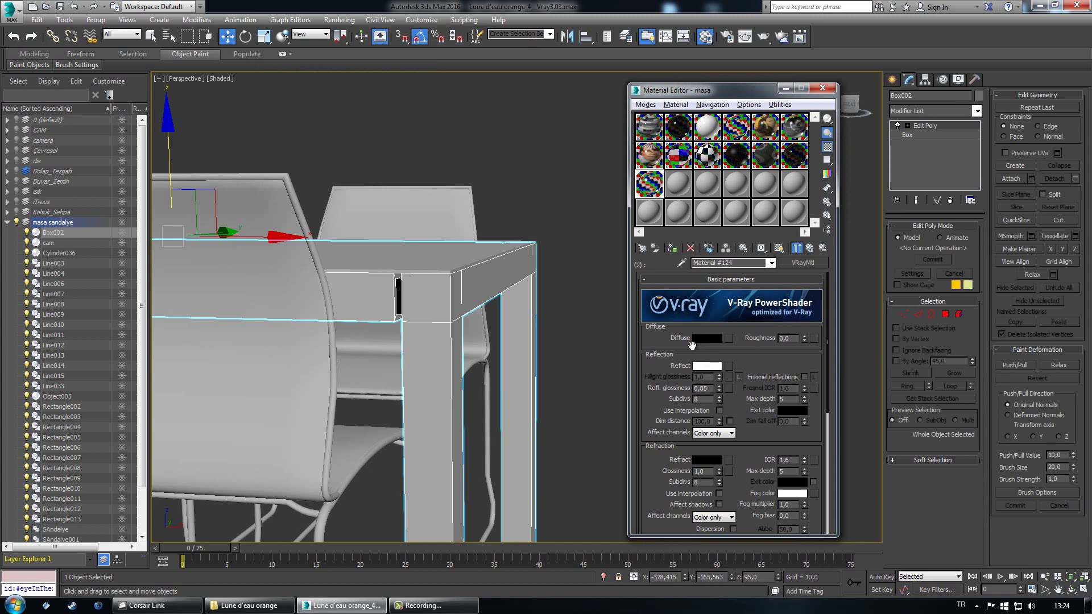
click(705, 366)
drag(422, 131, 413, 131)
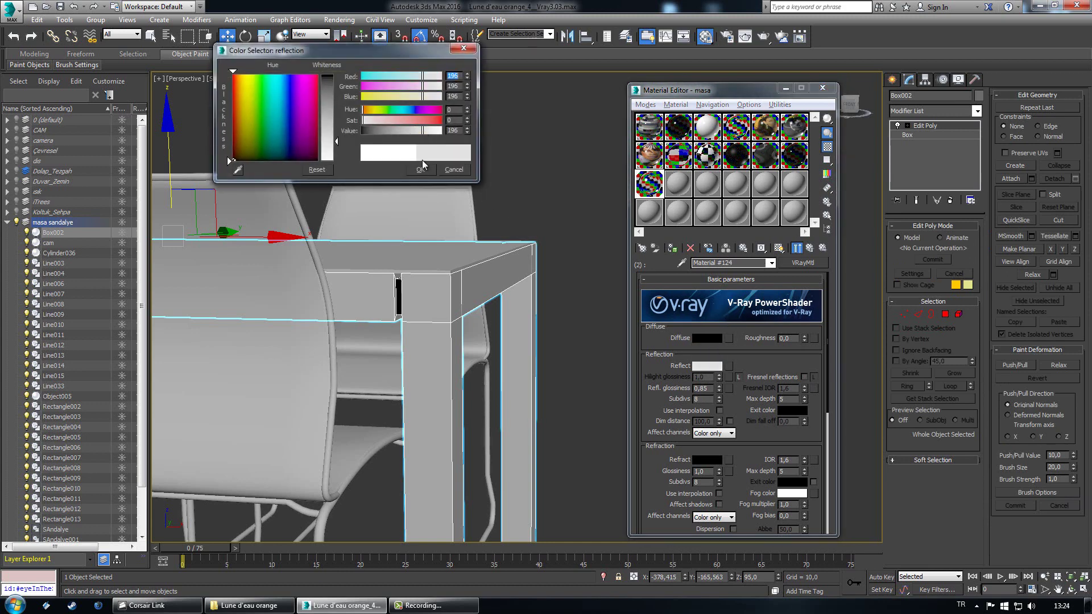
click(420, 170)
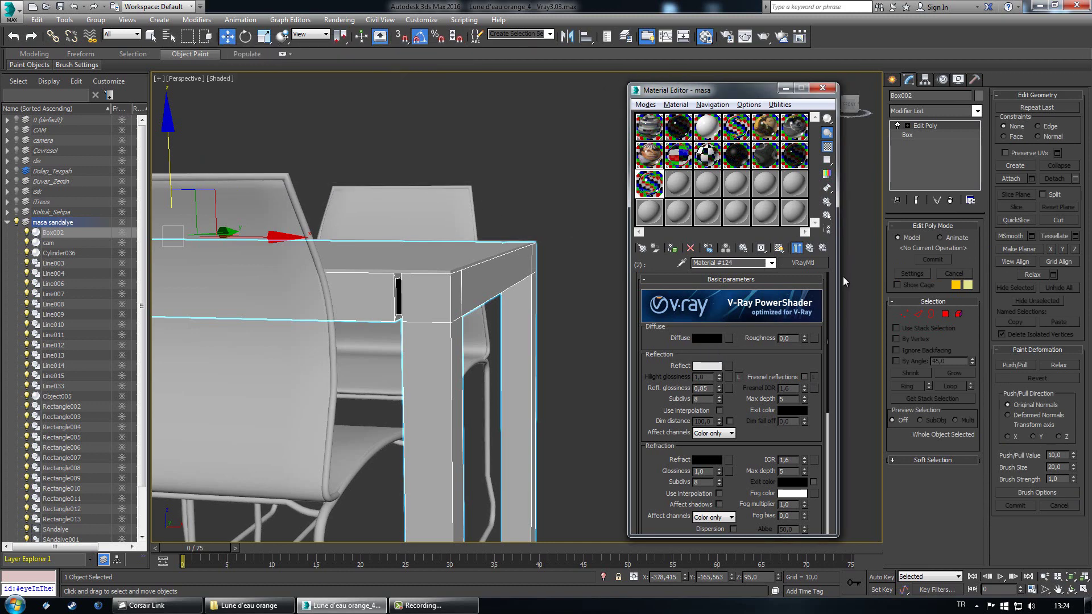
Step: Return to the masa parent material, open the first sub-material and set its diffuse colour to white (255)
click(810, 248)
click(757, 339)
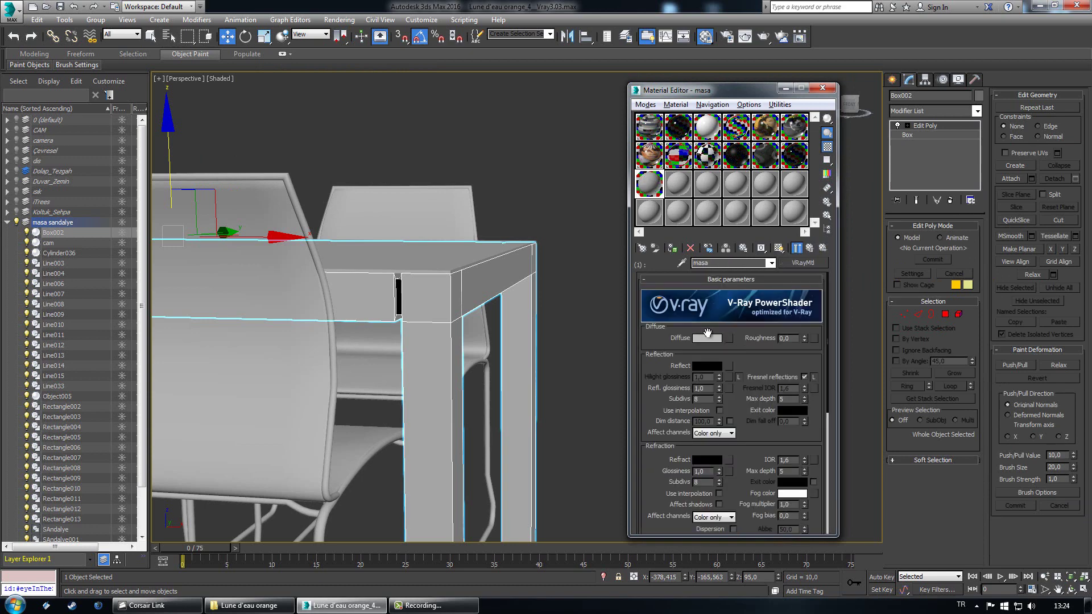
click(706, 338)
drag(401, 130, 449, 131)
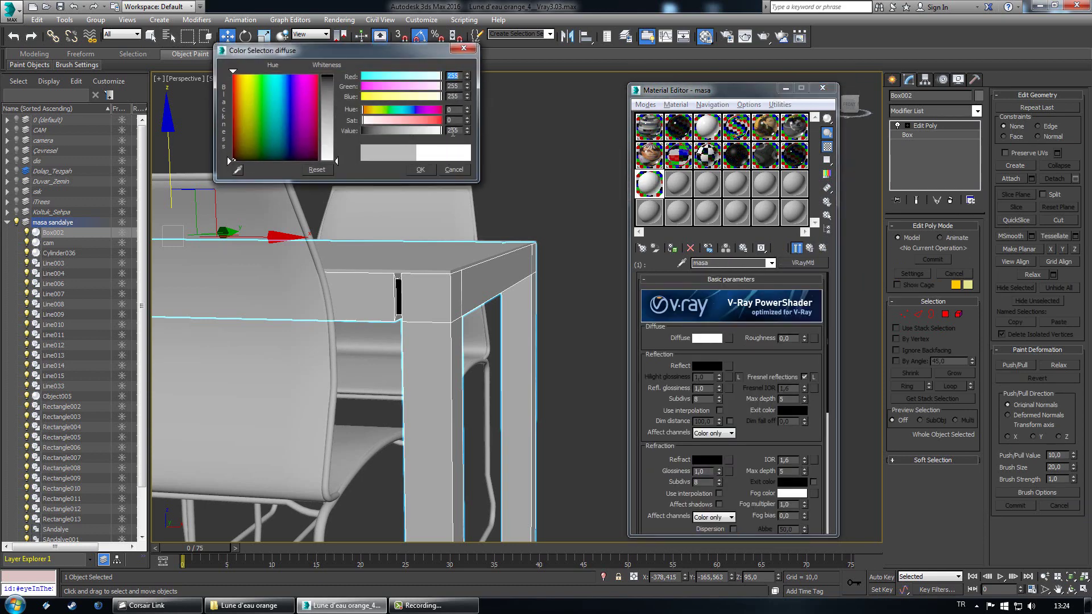
click(420, 170)
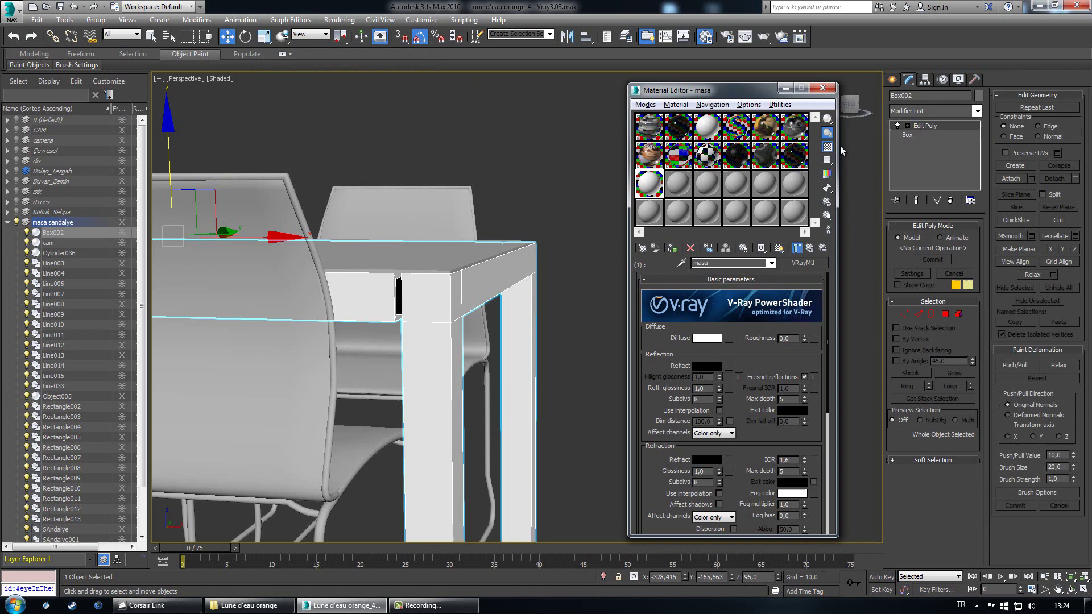
Step: With an enlarged preview, set the first sub-material's reflection value to 212, reflection glossiness to 0,9 and subdivisions to 12
double_click(660, 181)
click(706, 365)
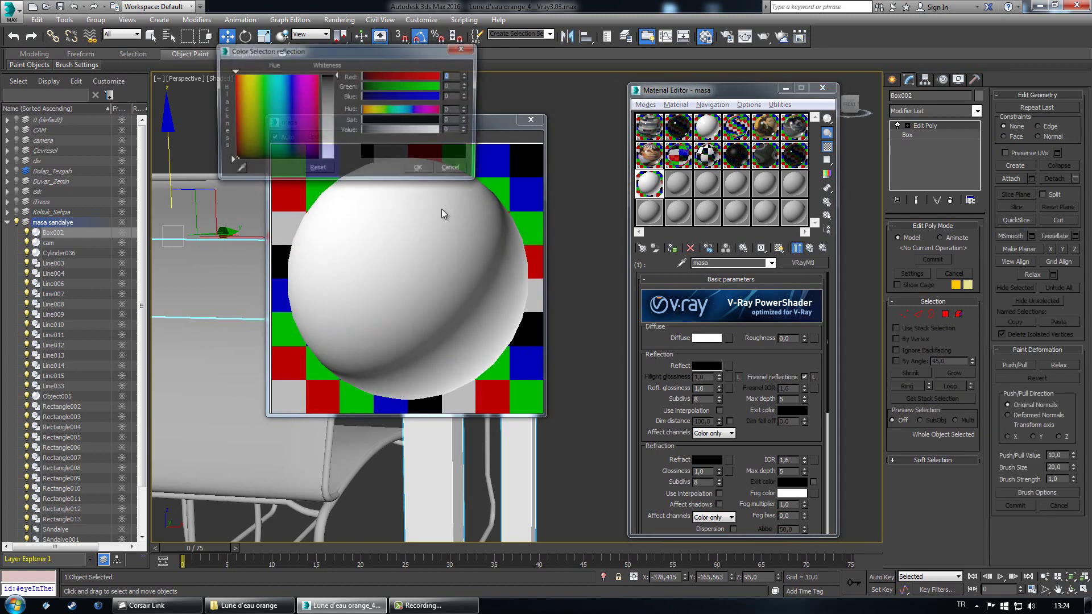
drag(374, 129, 427, 130)
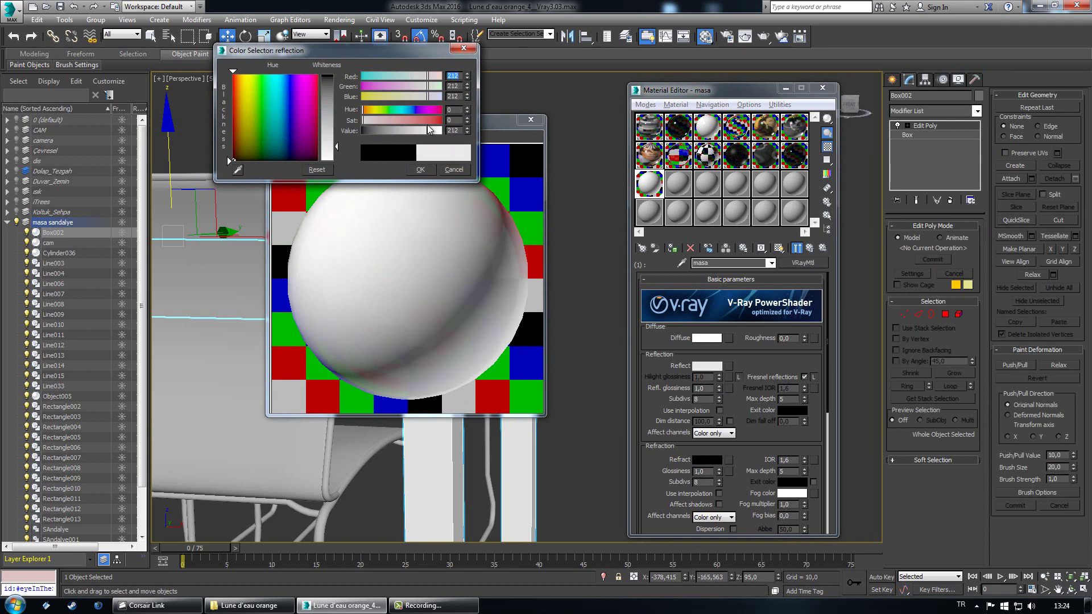
click(421, 169)
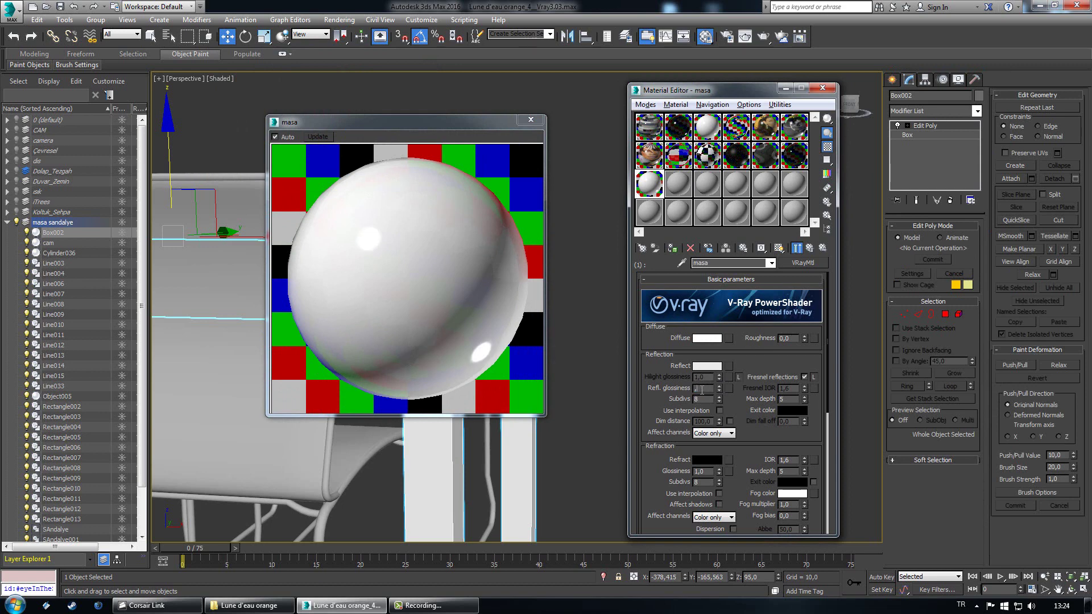
key(Return)
double_click(707, 400)
text(12)
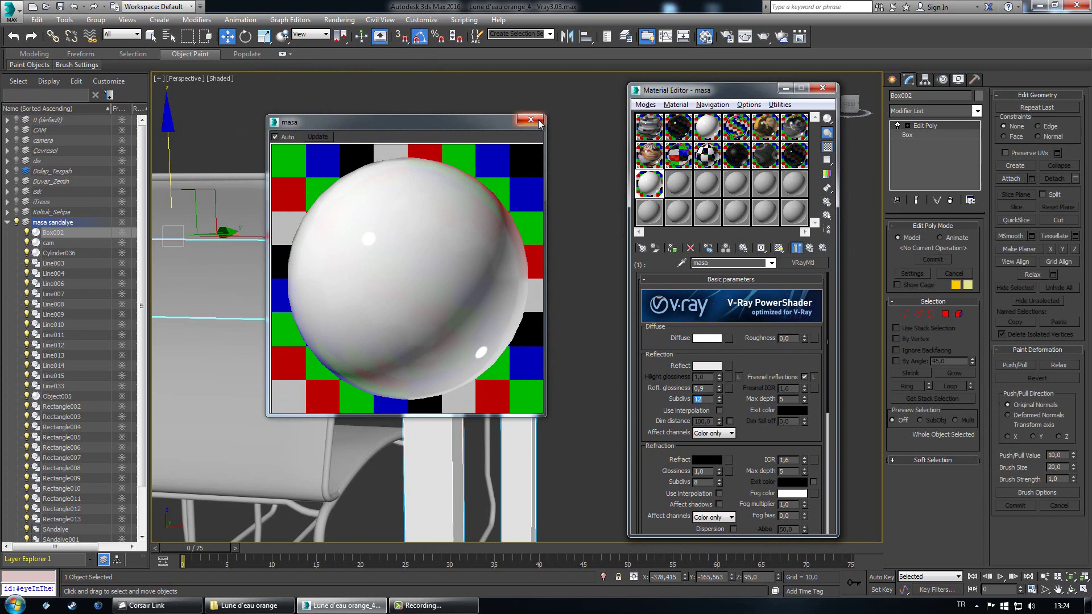
click(531, 119)
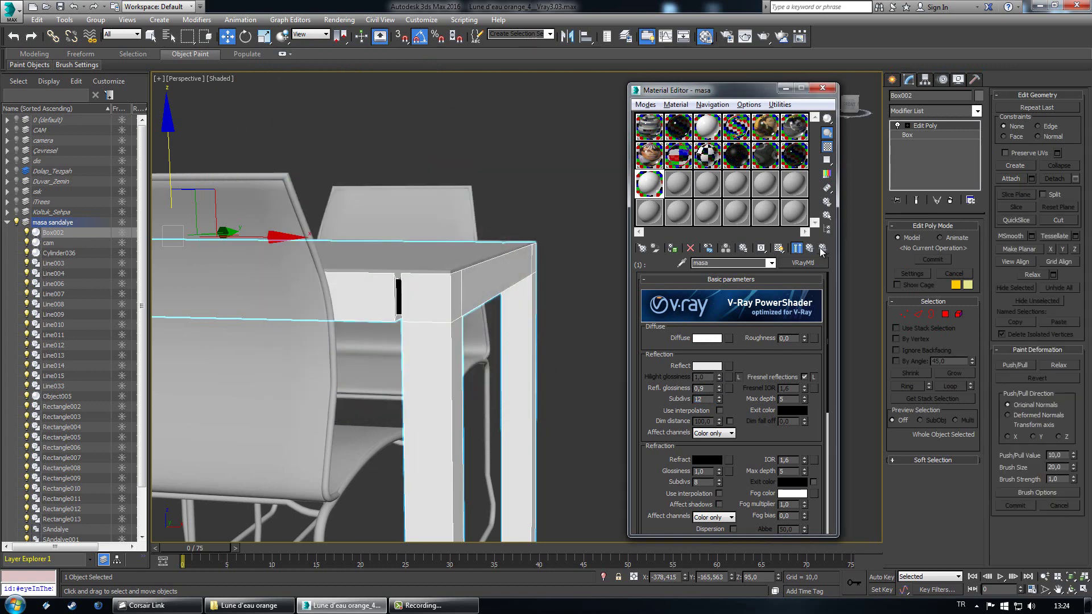
Step: Name the unused 14 - Default material Glass and assign it to the tabletop object cam, renaming it Glass2 instead of replacing the existing material
click(809, 248)
click(413, 259)
alt+middle_drag(496, 291, 484, 303)
click(674, 189)
drag(738, 263, 520, 249)
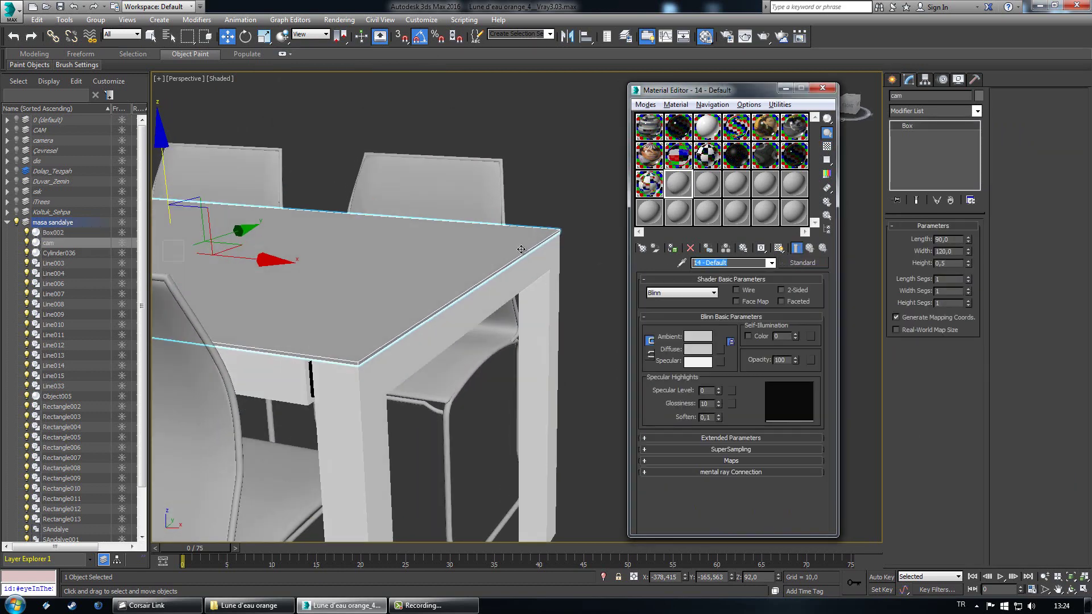
text(Glass)
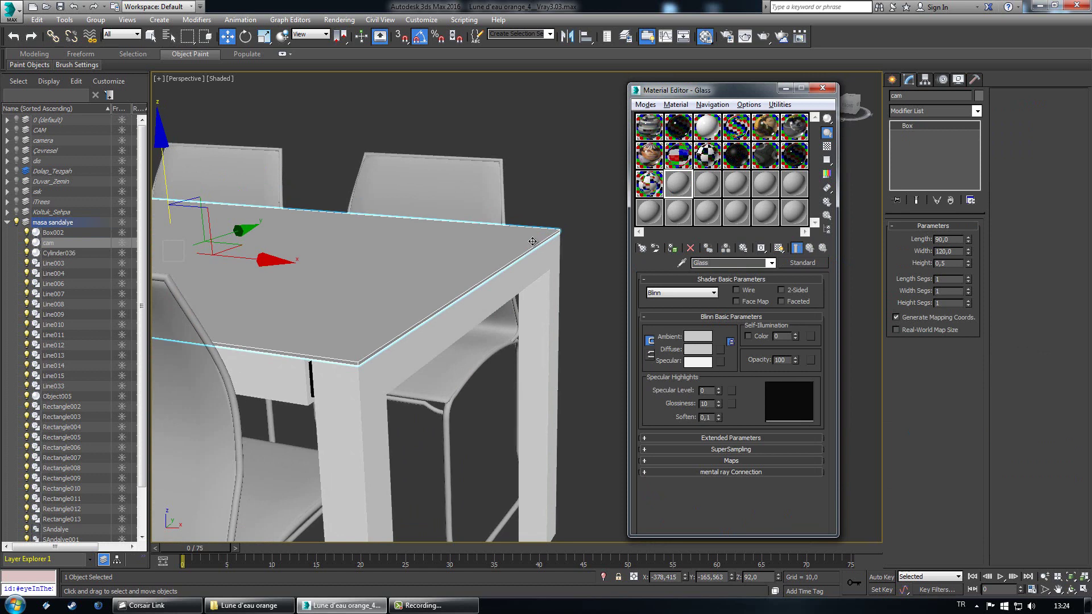
click(672, 248)
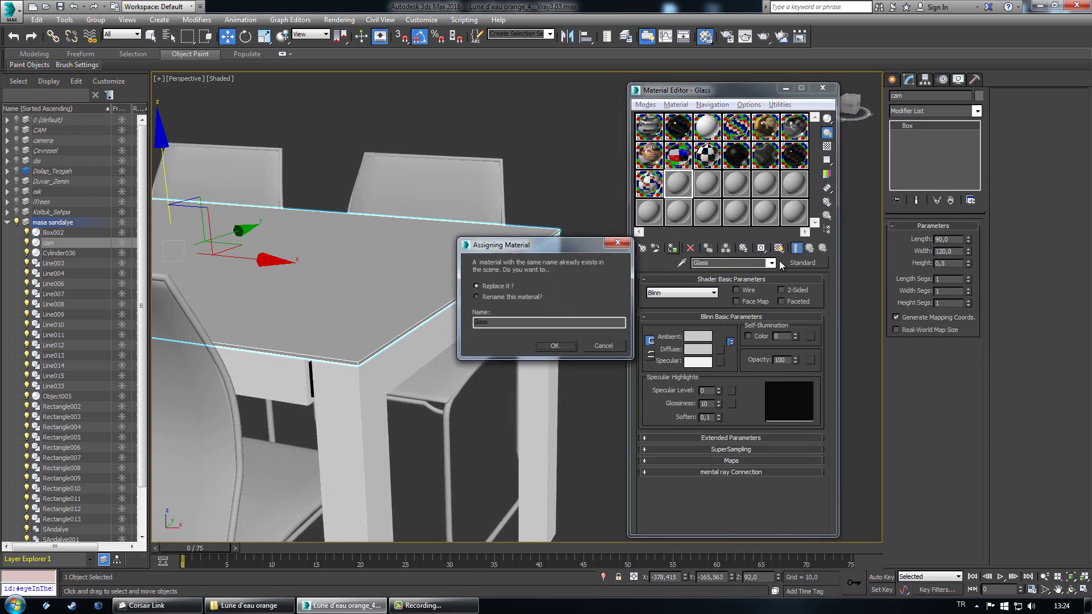
click(476, 297)
click(556, 346)
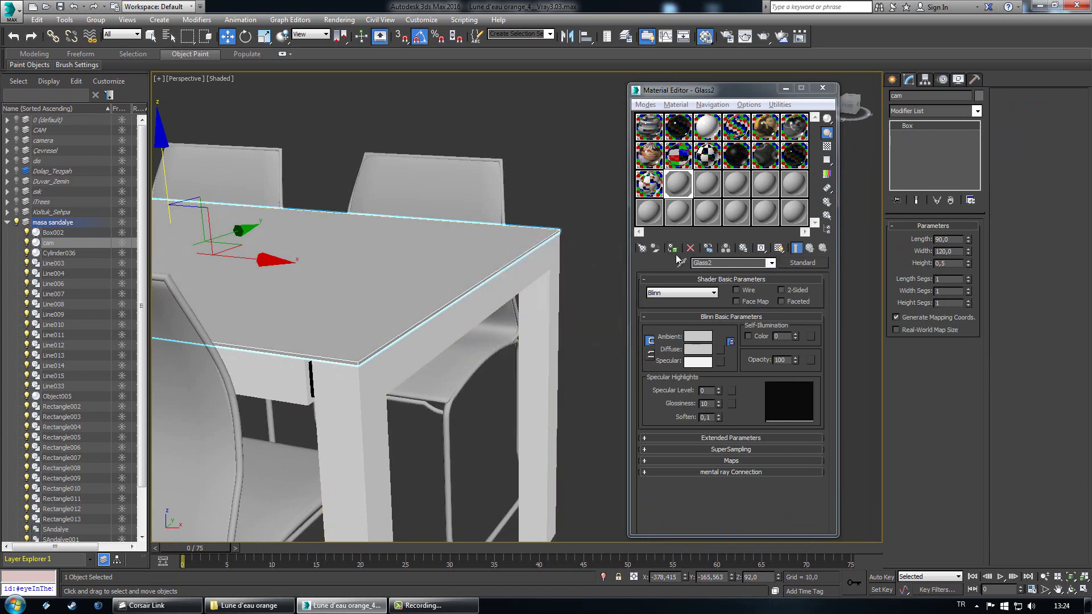
Step: Change Glass2 to a VRayMtl and set its diffuse colour to black
click(803, 262)
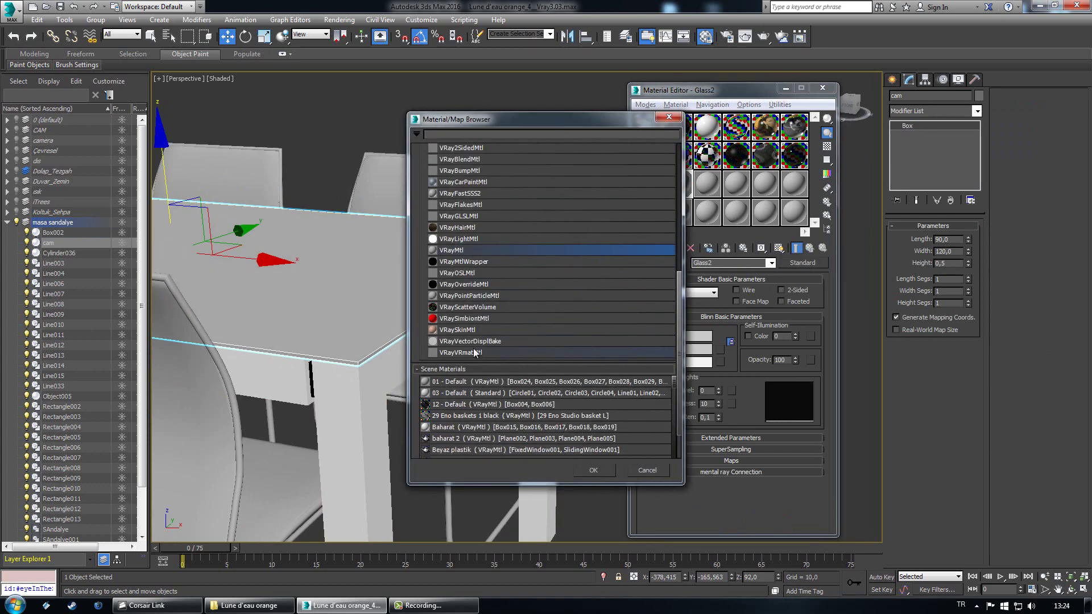
double_click(469, 252)
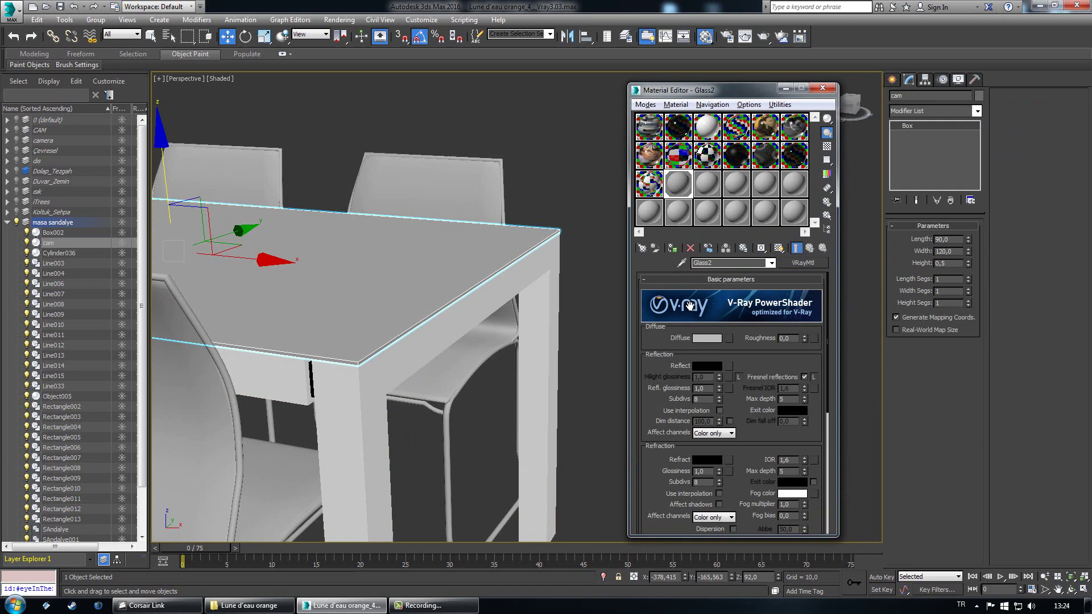
click(706, 338)
drag(266, 161, 266, 138)
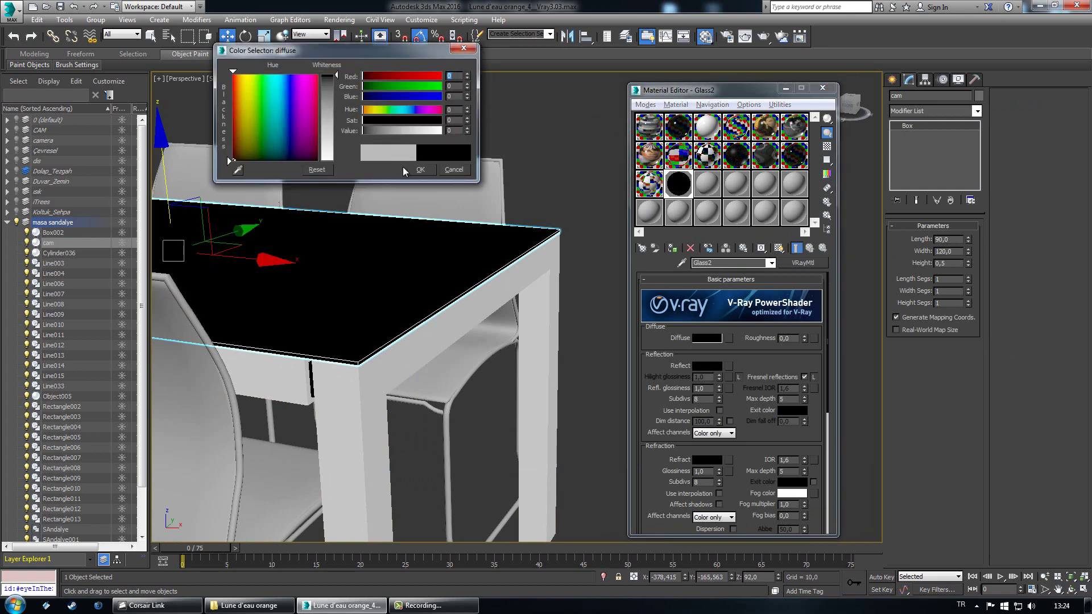
click(421, 169)
Step: Preview Glass2 enlarged against the checkered background and set its refraction and reflection colours to white (255)
double_click(684, 191)
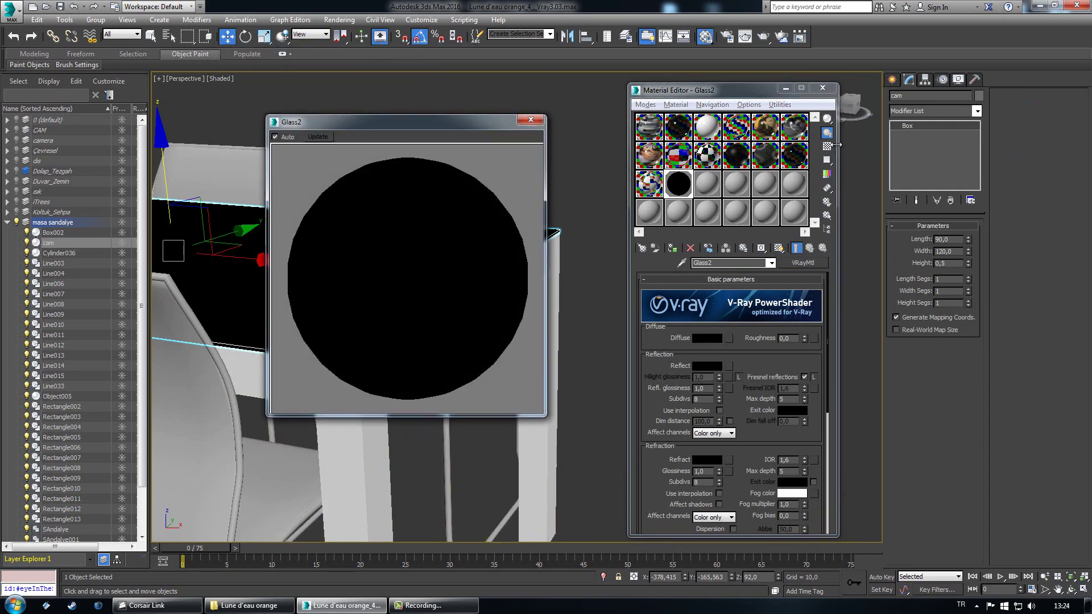
click(826, 146)
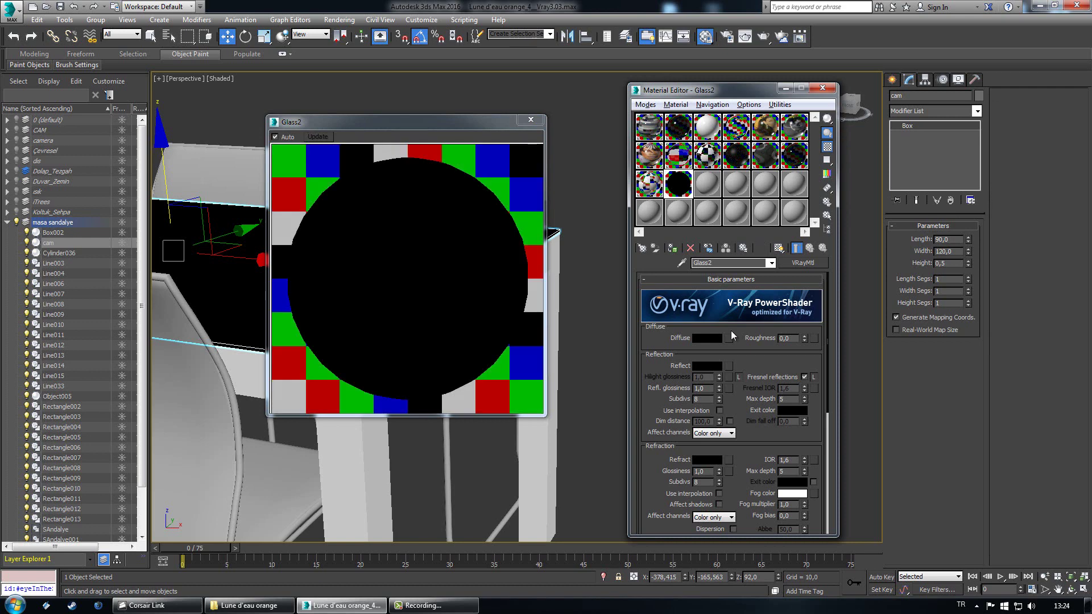
click(707, 459)
drag(398, 128, 473, 133)
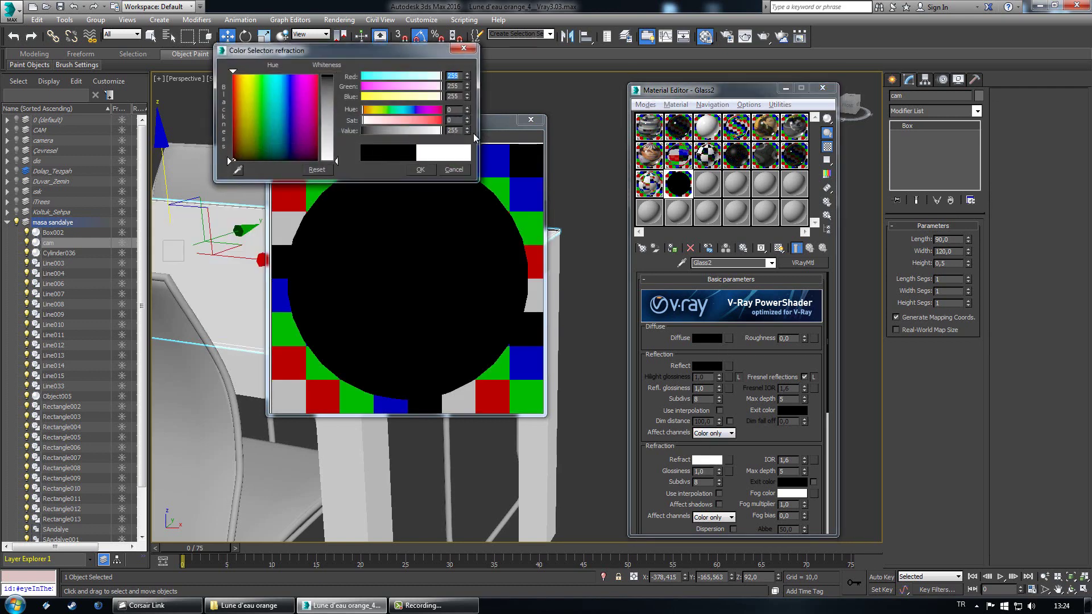
click(421, 169)
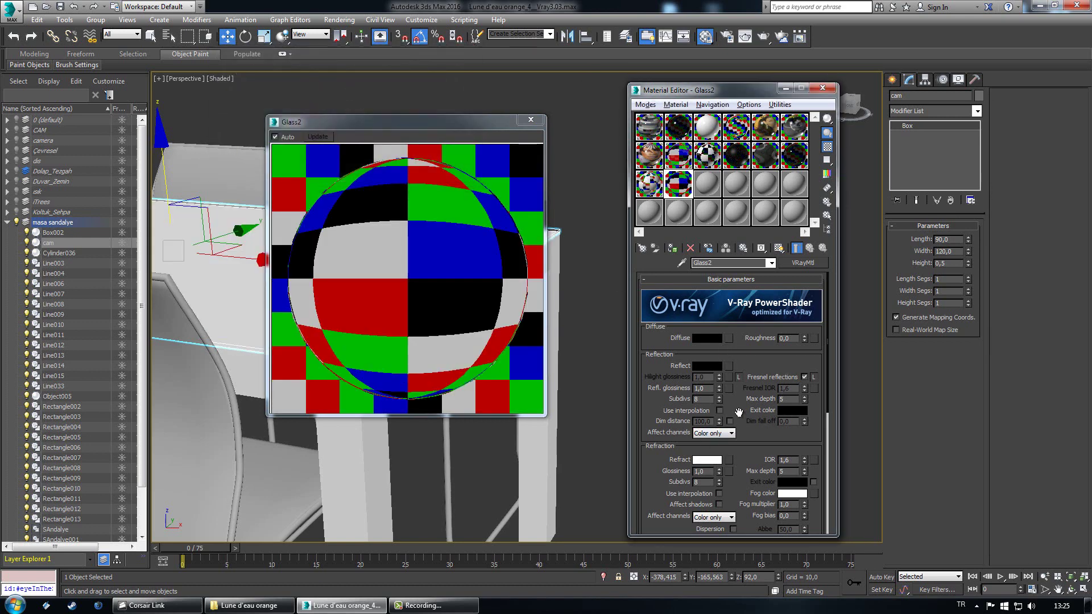
click(706, 366)
drag(409, 132, 458, 131)
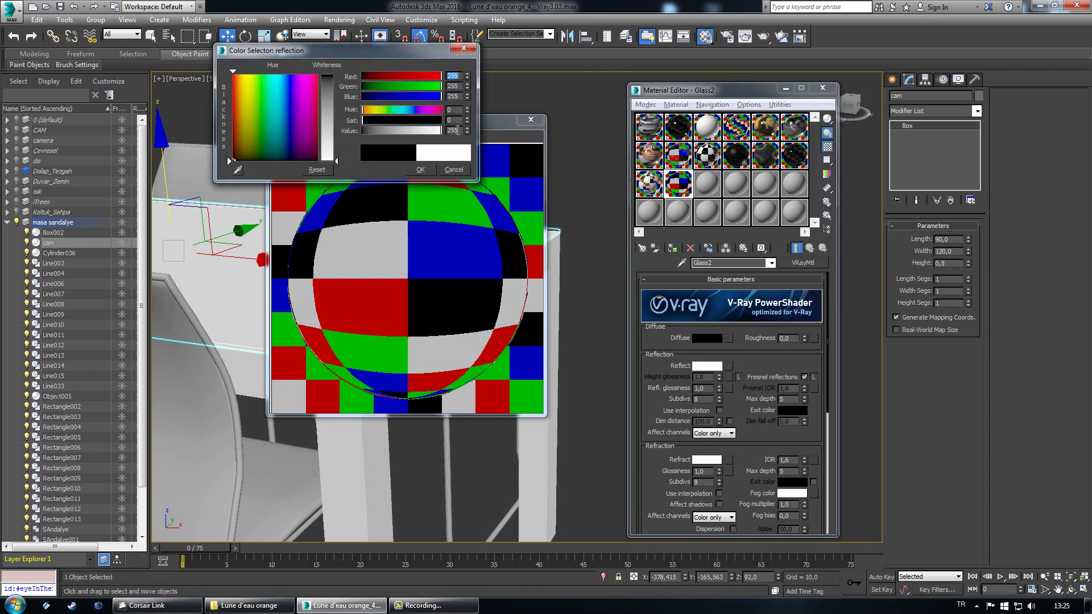
click(420, 169)
Step: Try a darker refraction colour with a value of 179 on Glass2
scroll(713, 455, down, 2)
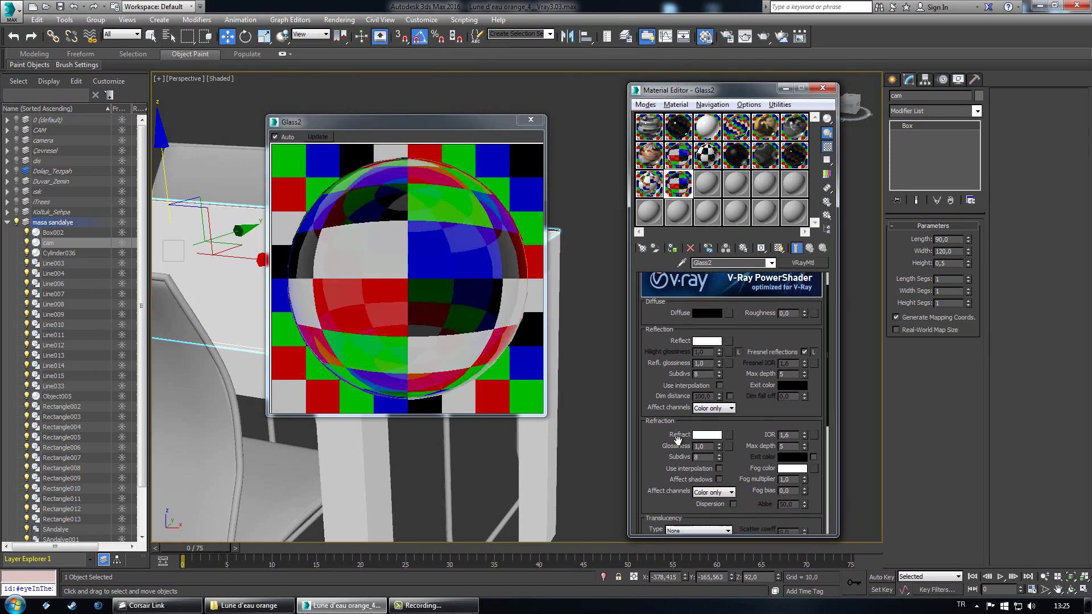
click(708, 435)
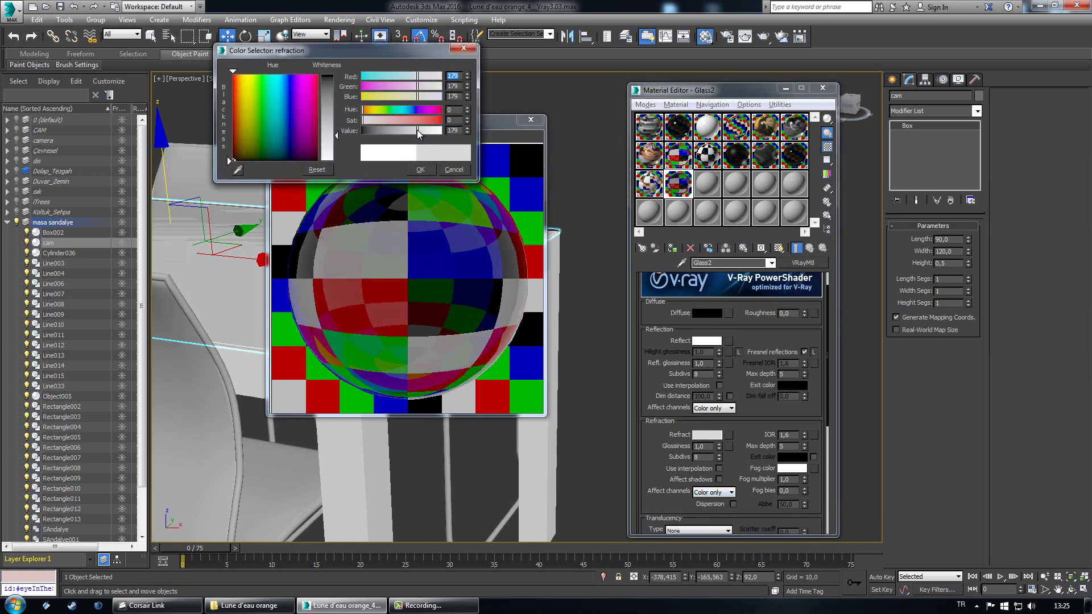
click(419, 170)
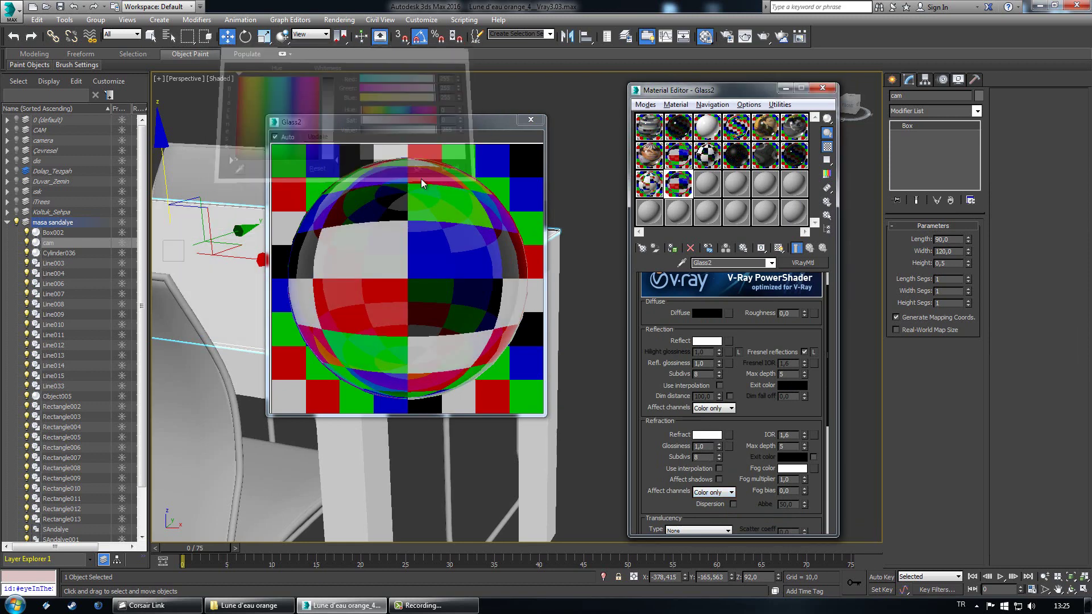
Step: Try a grey fog colour with a value of 141 on Glass2
click(784, 469)
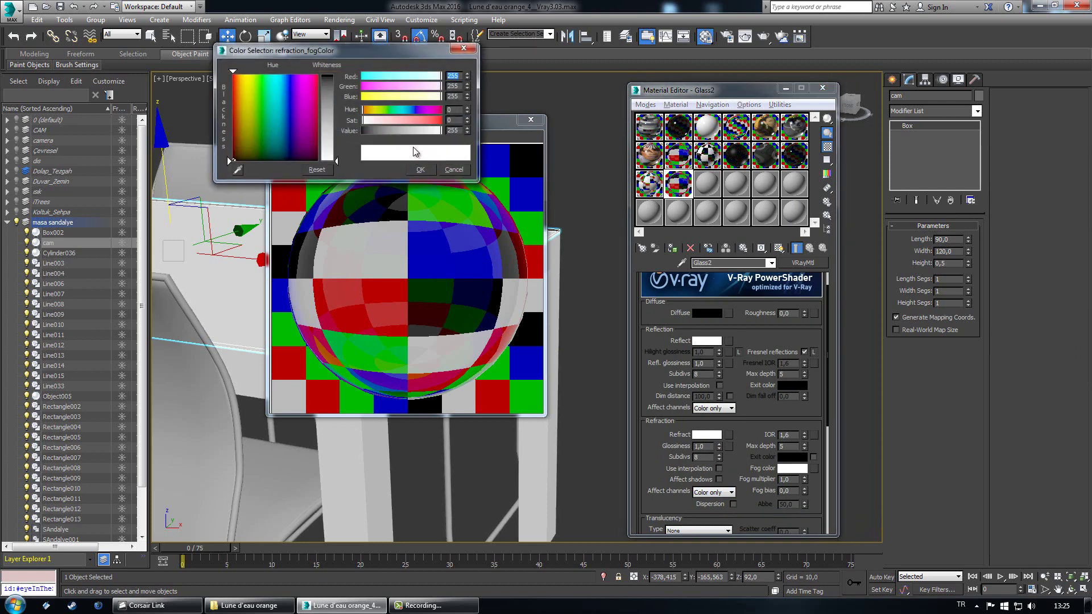
click(411, 129)
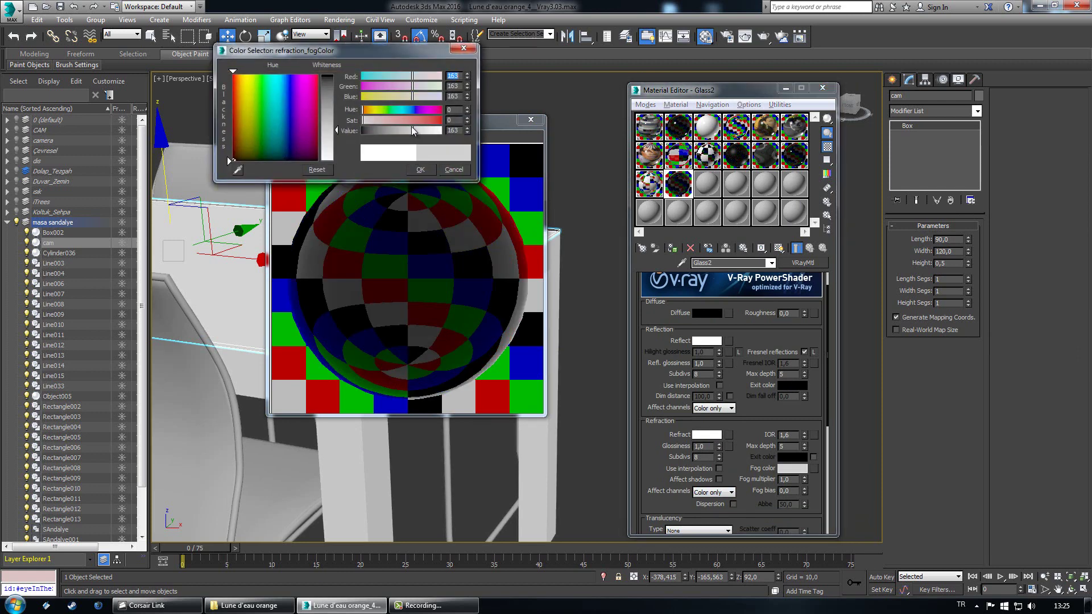
mouse_move(411, 129)
mouse_down()
mouse_move(437, 128)
mouse_move(405, 127)
mouse_up()
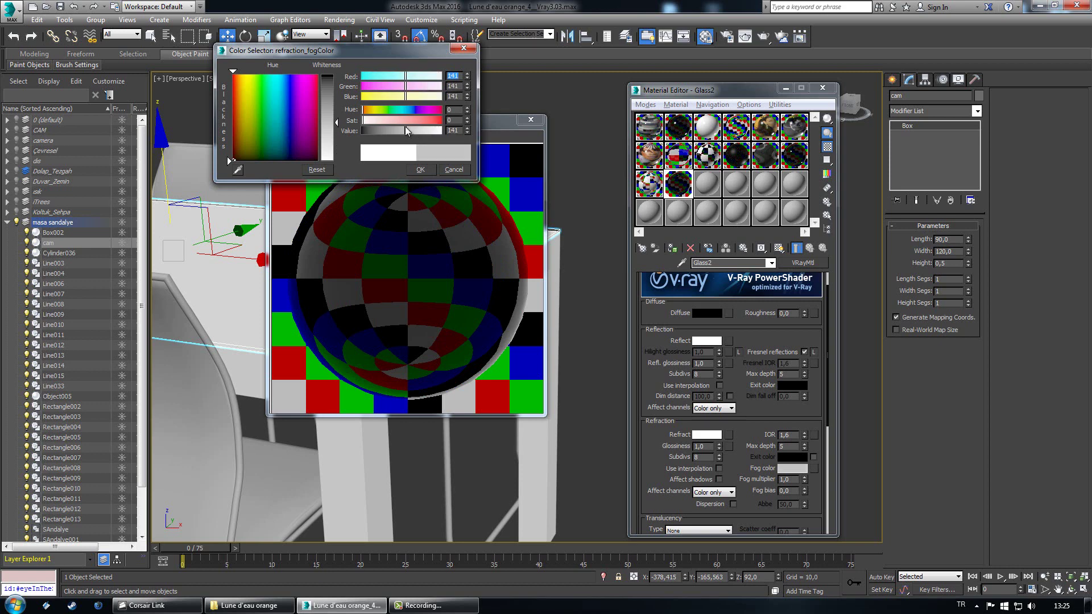
click(419, 169)
click(784, 468)
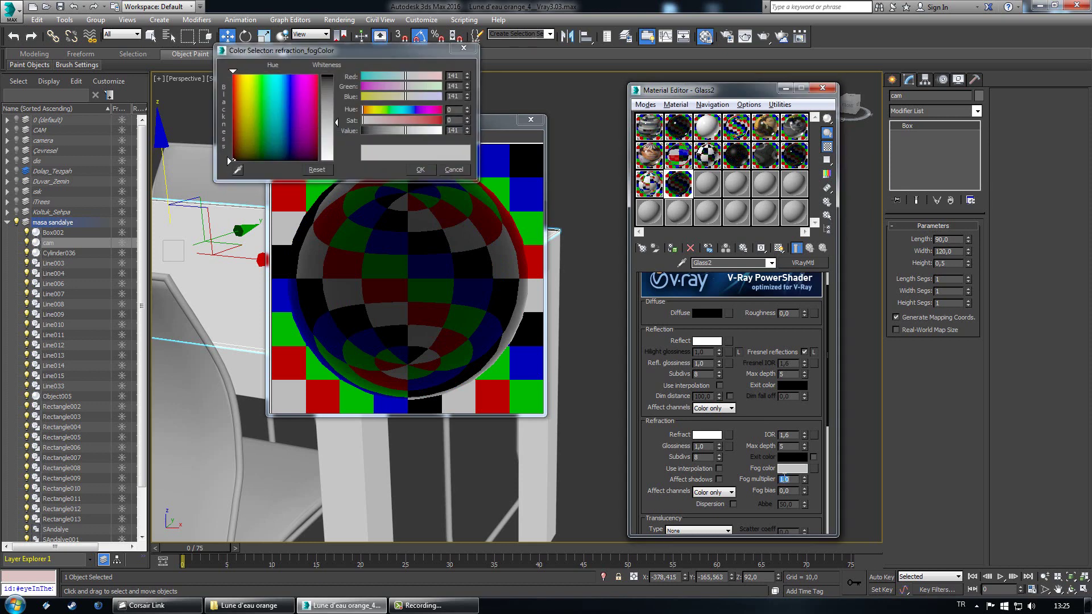
click(455, 169)
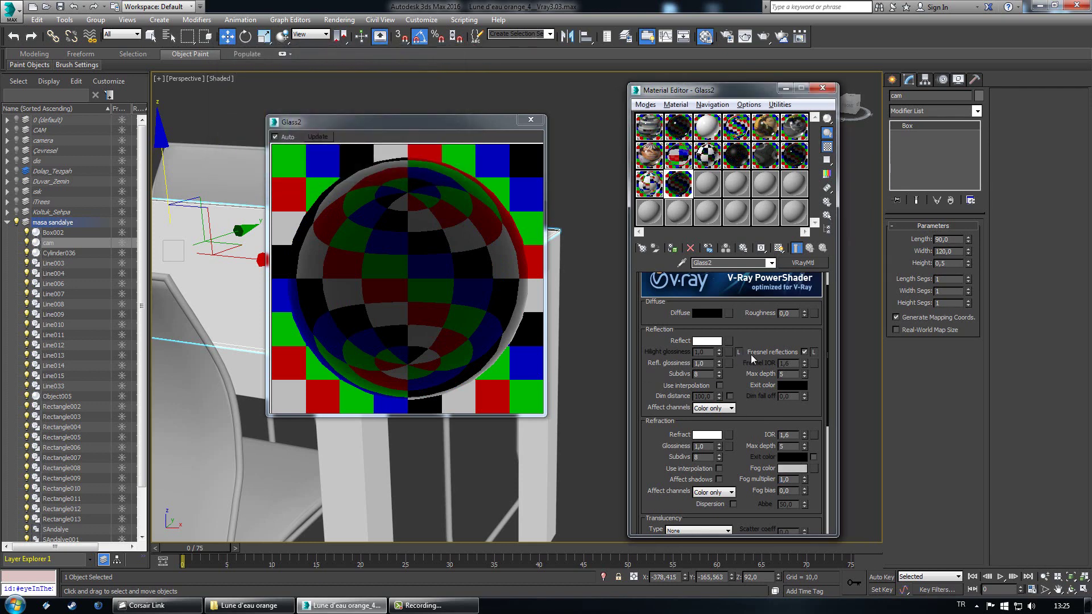
Step: Try a black reflection colour on Glass2
click(707, 341)
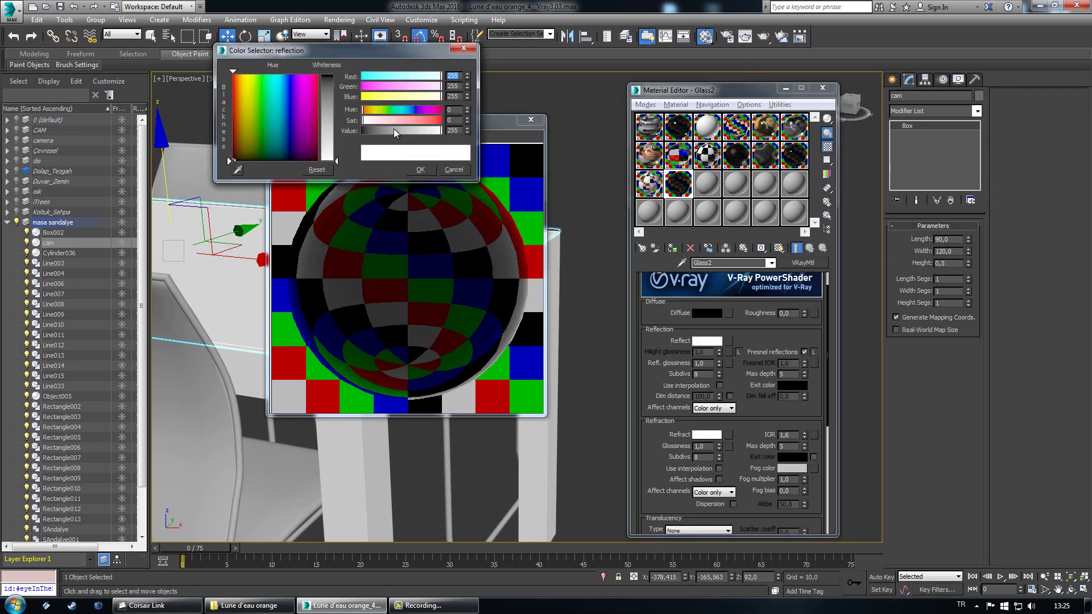
drag(394, 128, 361, 130)
click(421, 169)
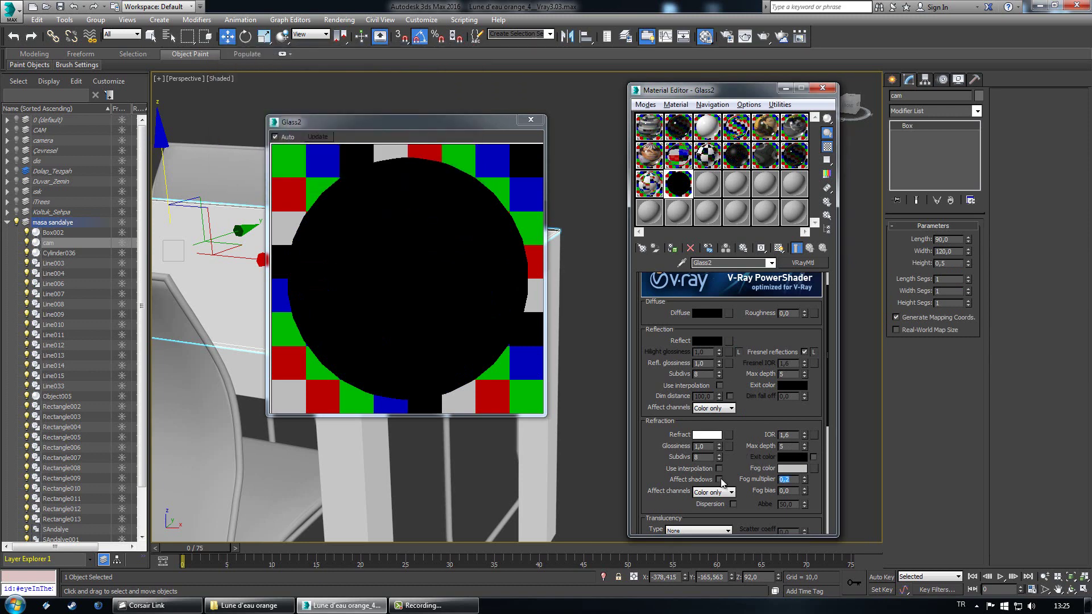
Step: Try refraction fog multipliers of 0,001, 0,1 and 0,01 on Glass2
text(0,001)
key(Return)
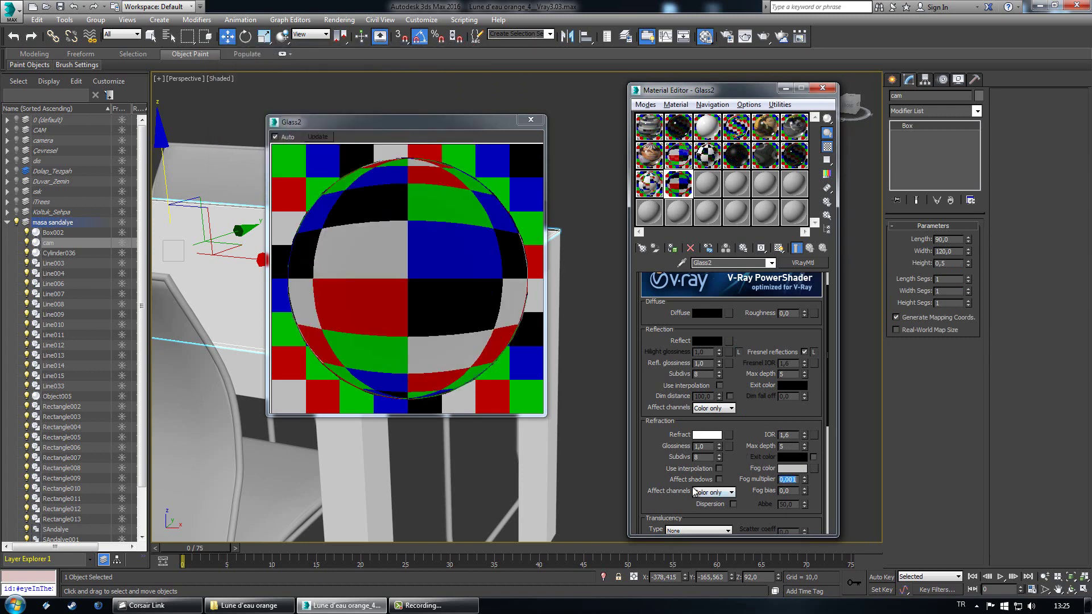
text(0,1)
key(Return)
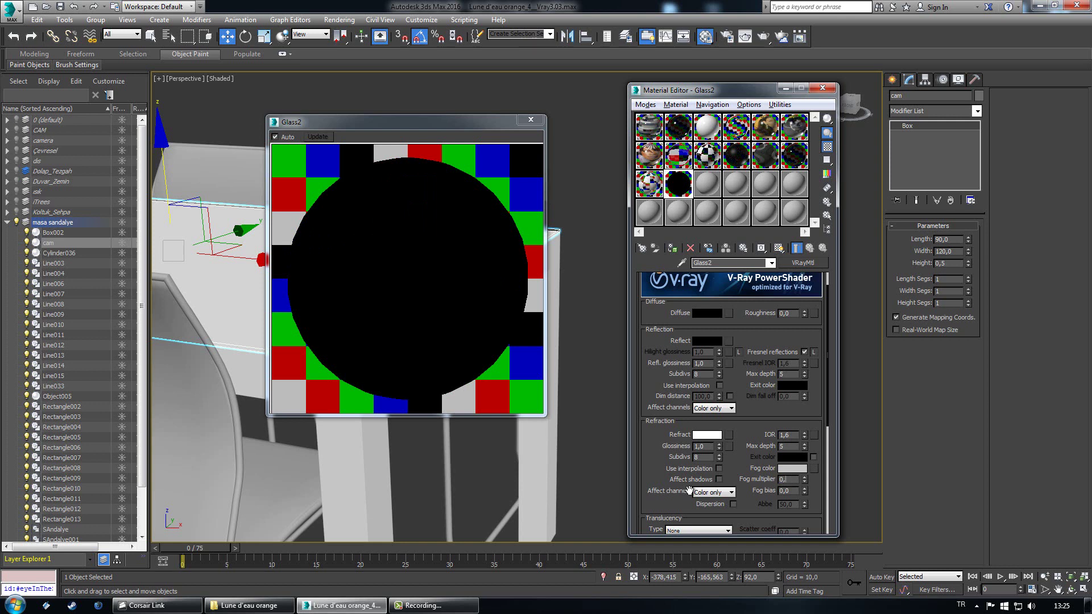
key(Return)
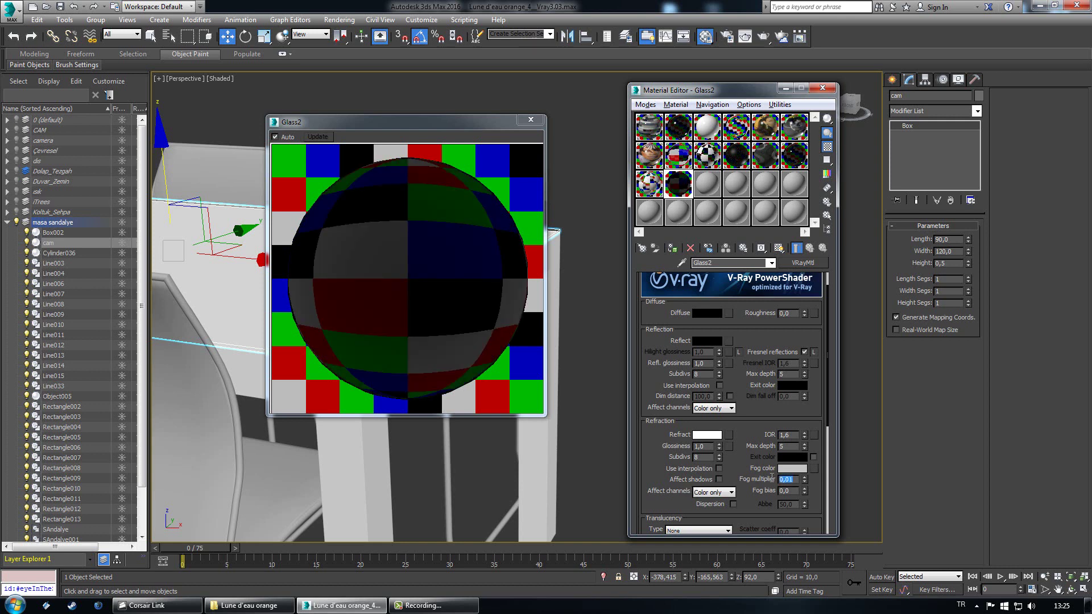
Step: Set the Glass2 fog colour back to white (255) and its fog multiplier to 1,0
click(787, 467)
click(429, 131)
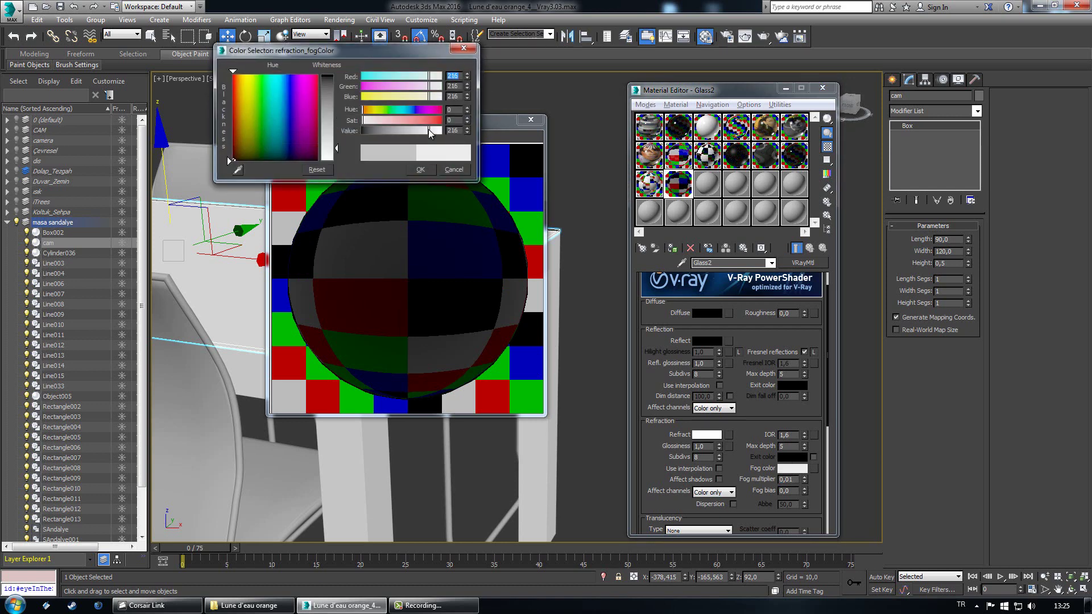
drag(432, 130, 455, 136)
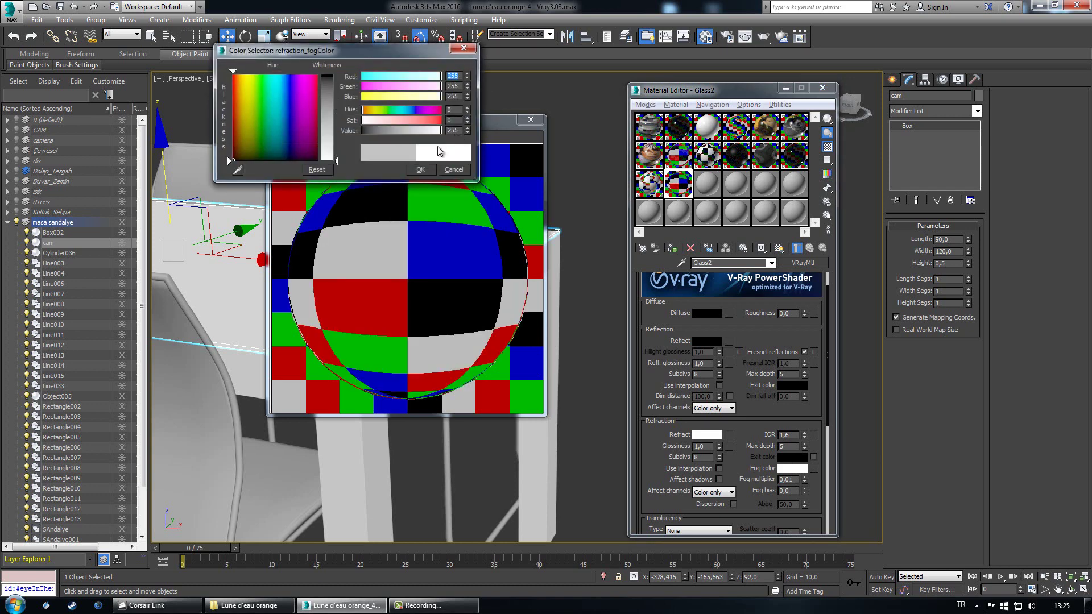
click(449, 170)
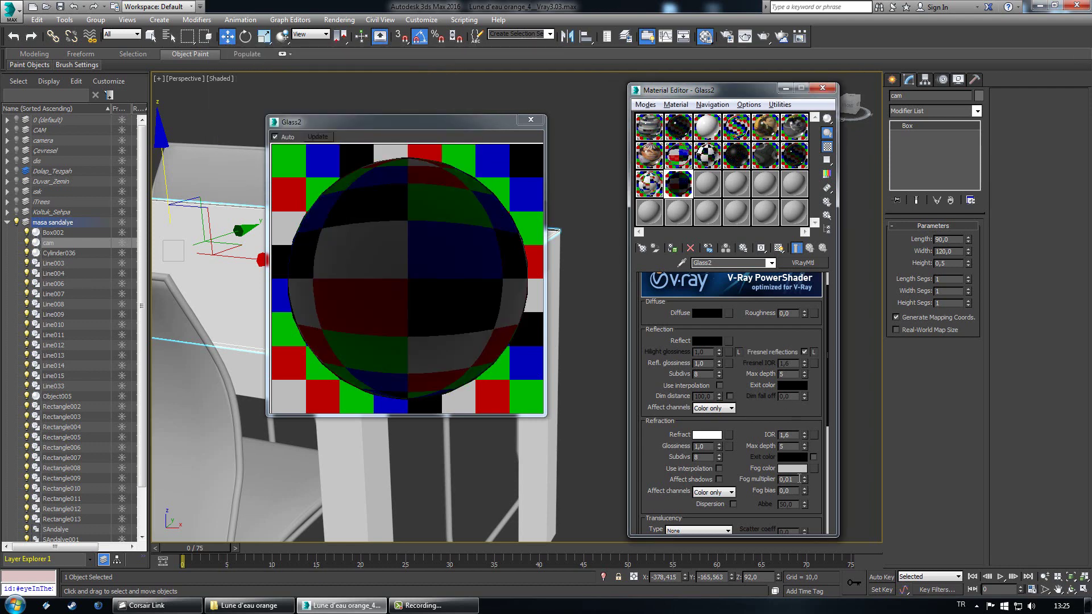
click(800, 467)
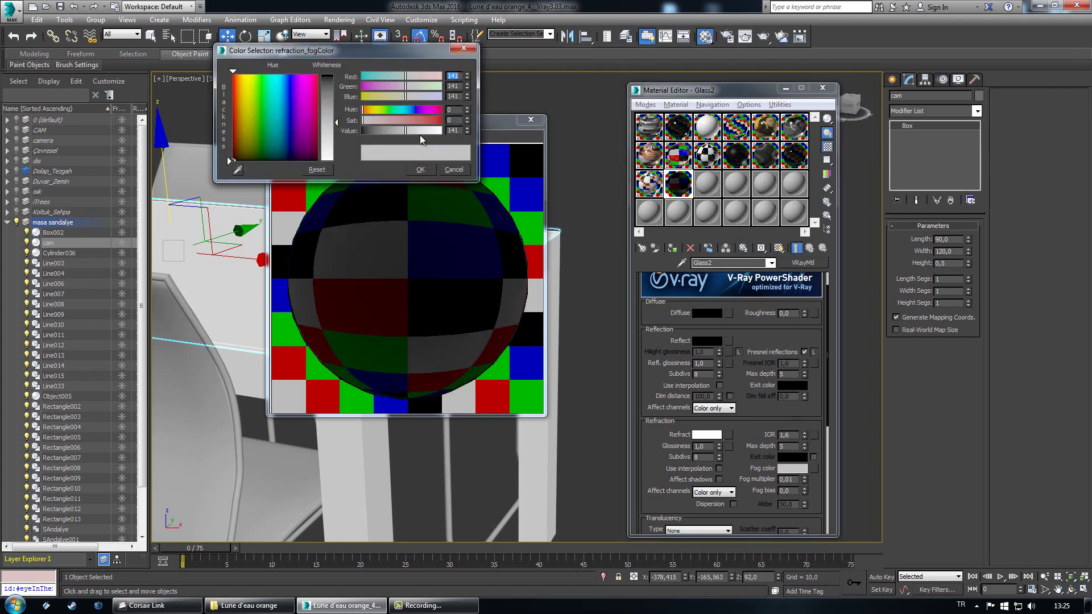
drag(421, 134, 465, 138)
click(424, 168)
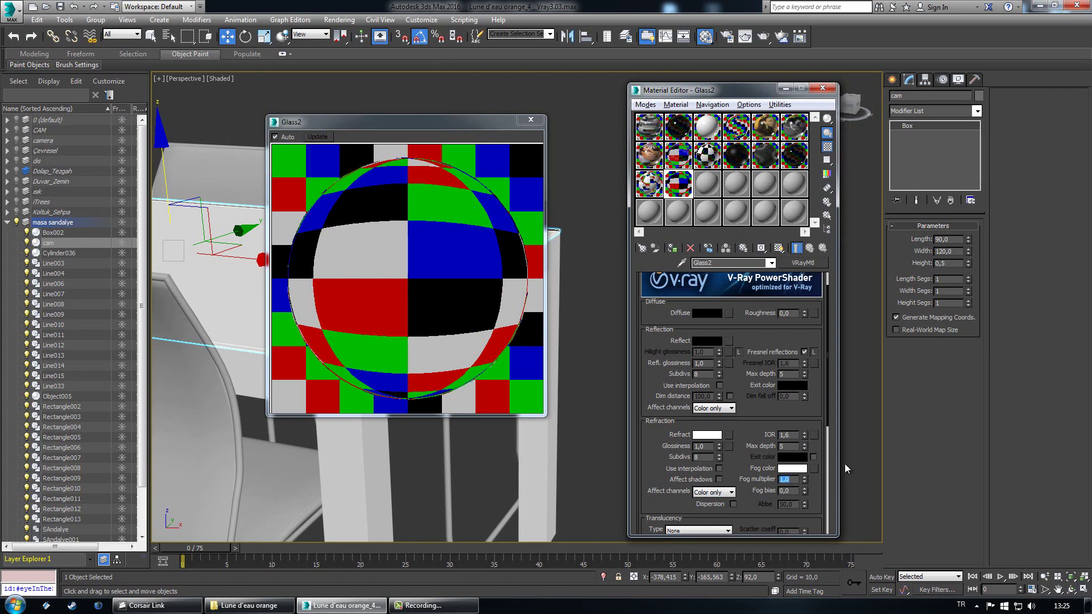
Step: Try enabling the refraction exit colour on Glass2, check its colour without changing it and disable it again
click(814, 457)
click(792, 456)
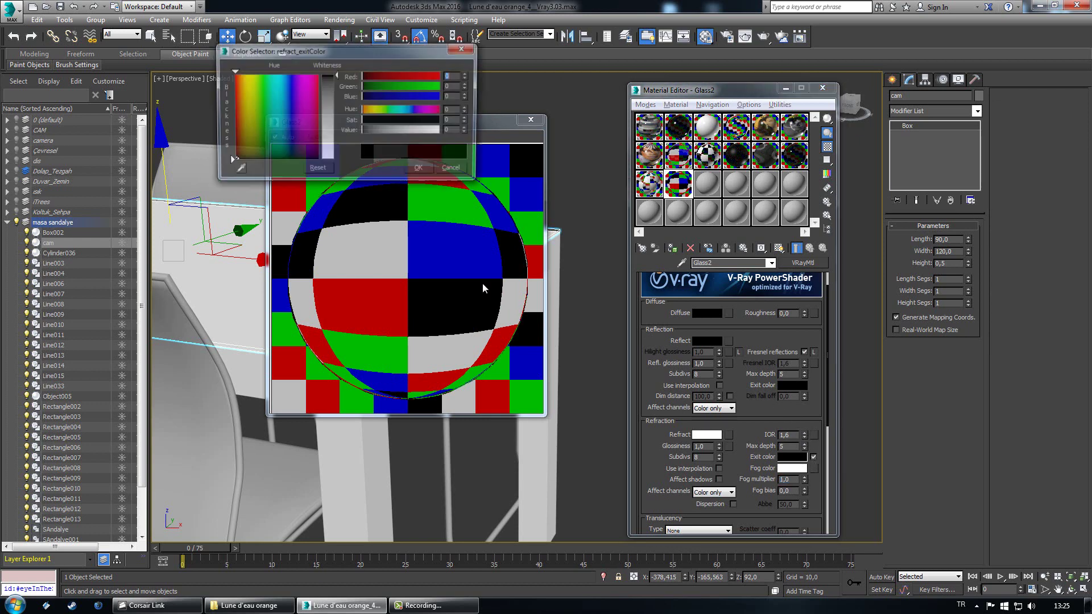
drag(402, 132, 289, 127)
click(460, 172)
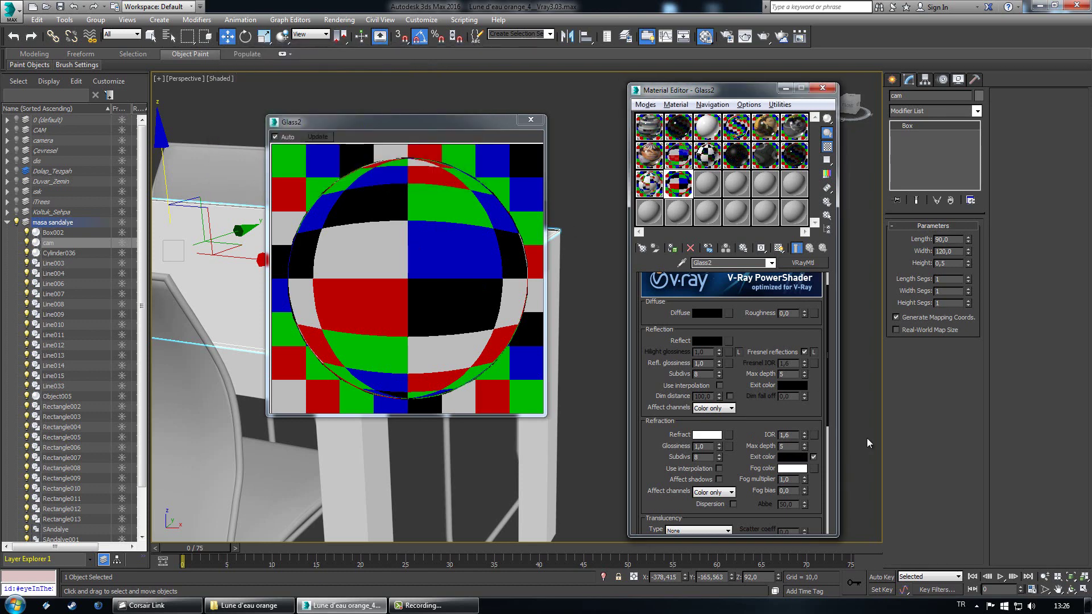
click(813, 457)
Step: Set the Glass2 fog colour to a slightly darker white with a value of 232
click(792, 468)
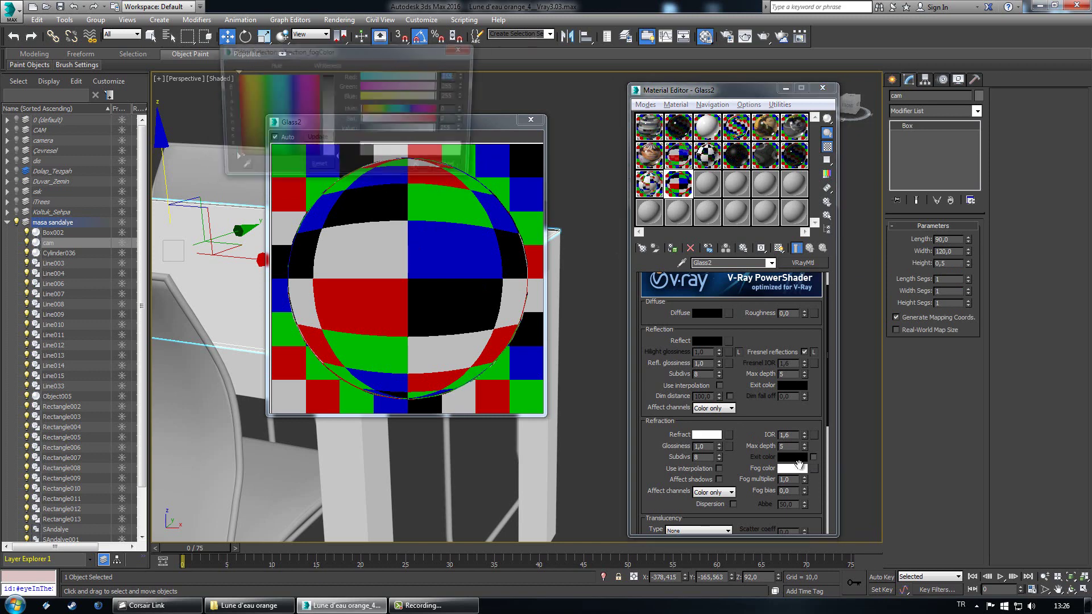
click(435, 132)
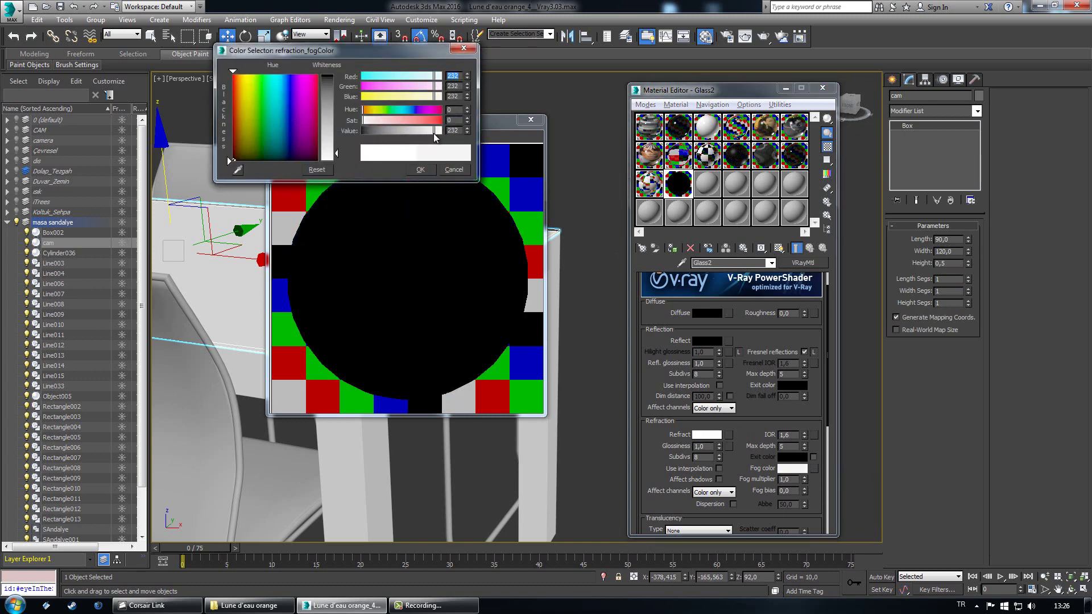
click(420, 170)
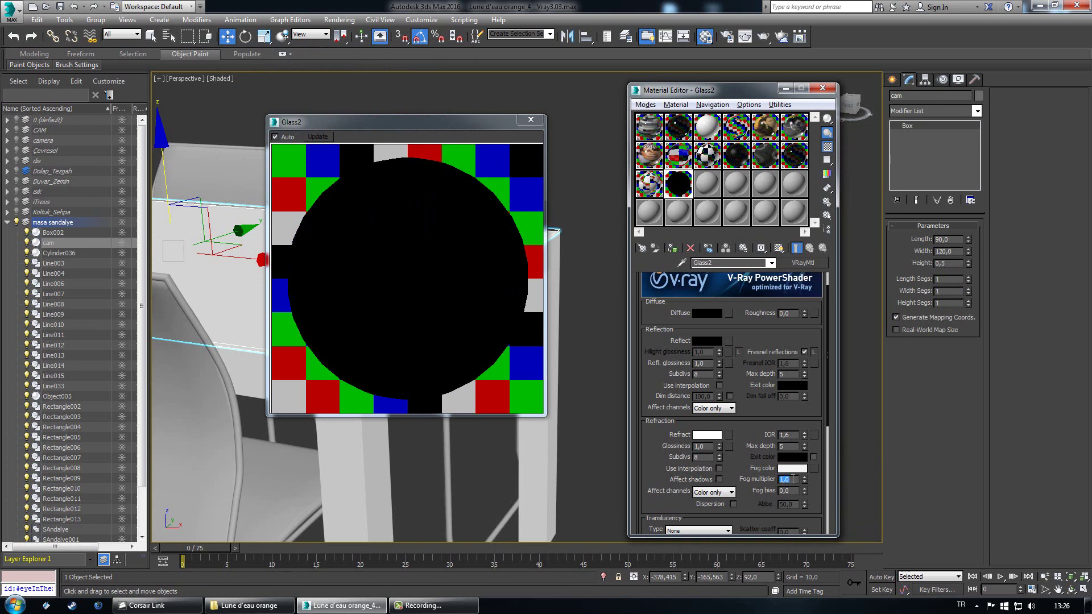
Step: Compare fog multipliers of 0,01 and 1 on Glass2 and settle on 0
click(792, 479)
text(0,01)
key(Return)
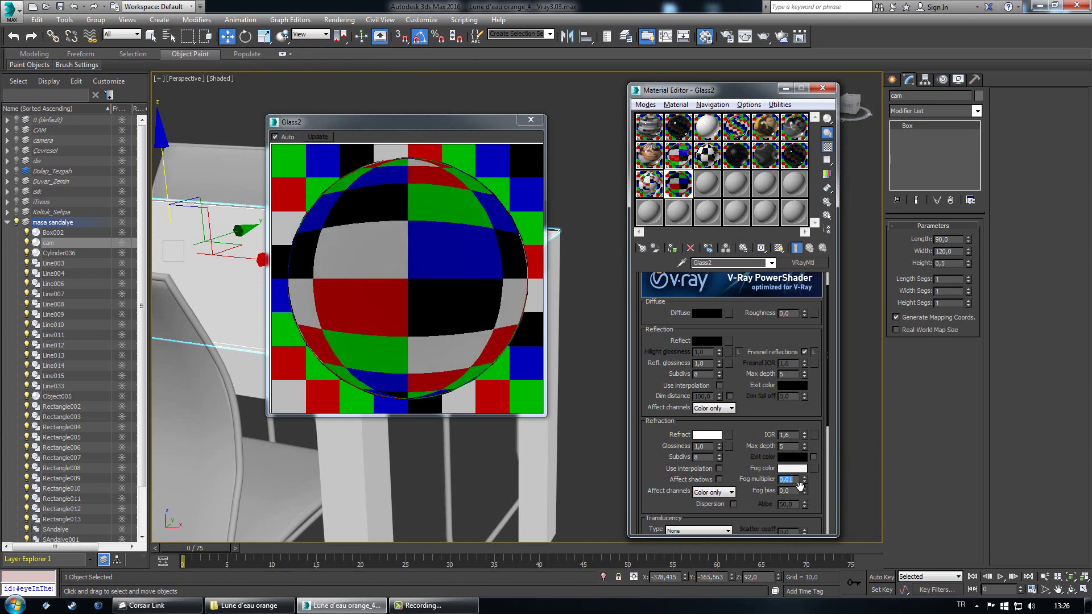
text(1)
key(Return)
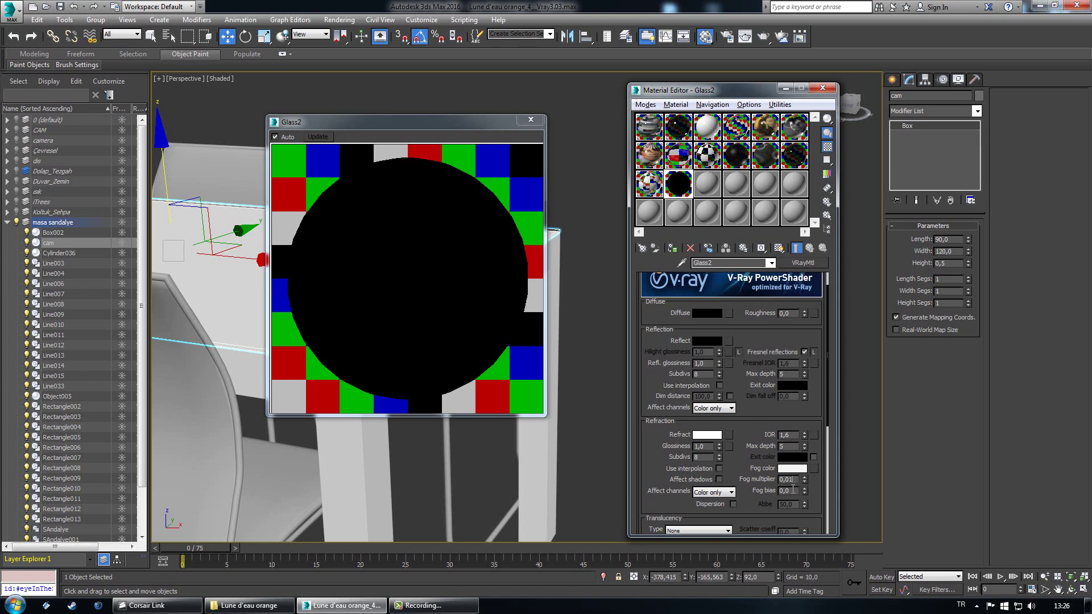
key(Return)
text(0)
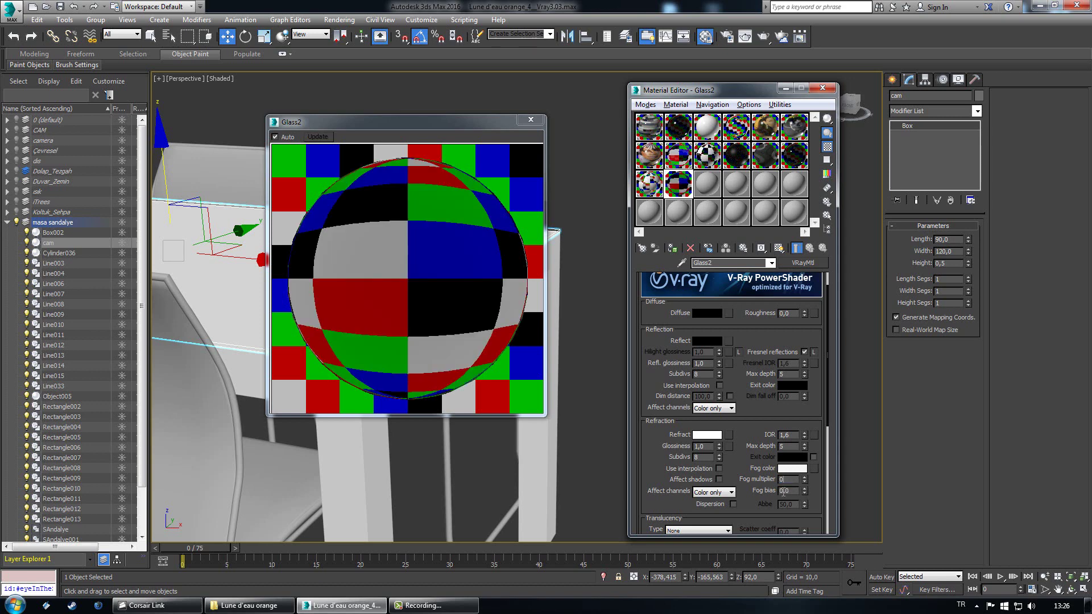
text(,0)
key(Return)
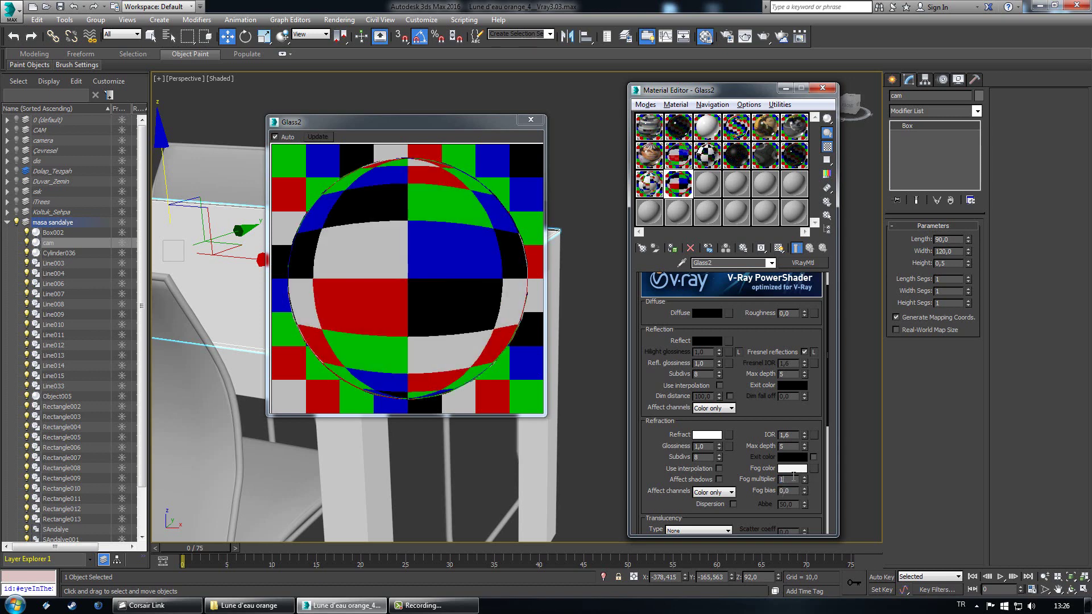
Step: Keep the refraction colour of Glass2 as it is and set its refraction glossiness to 0,9
click(709, 436)
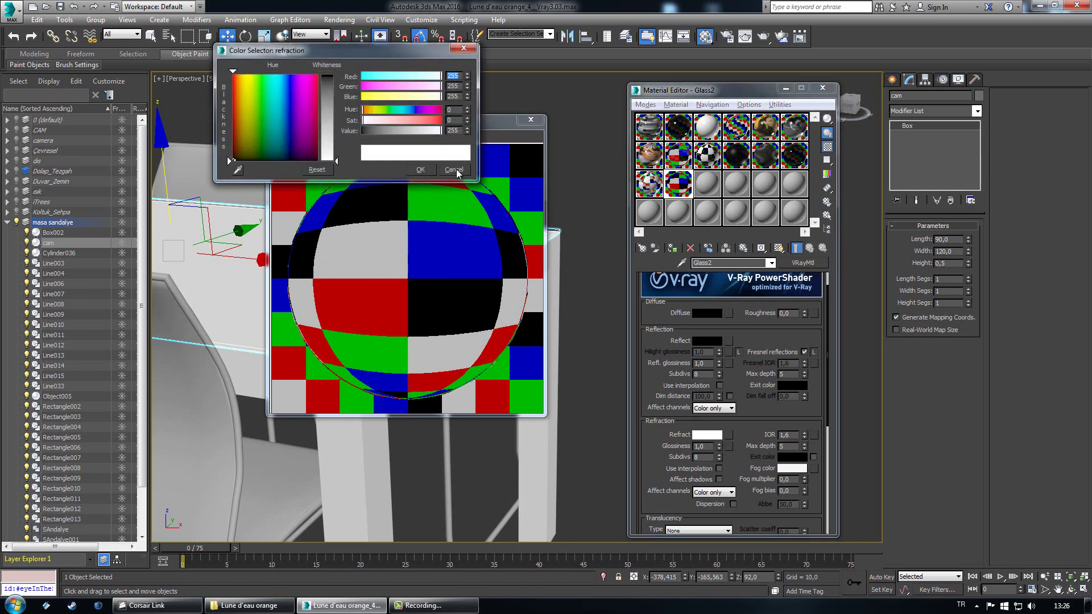
click(454, 170)
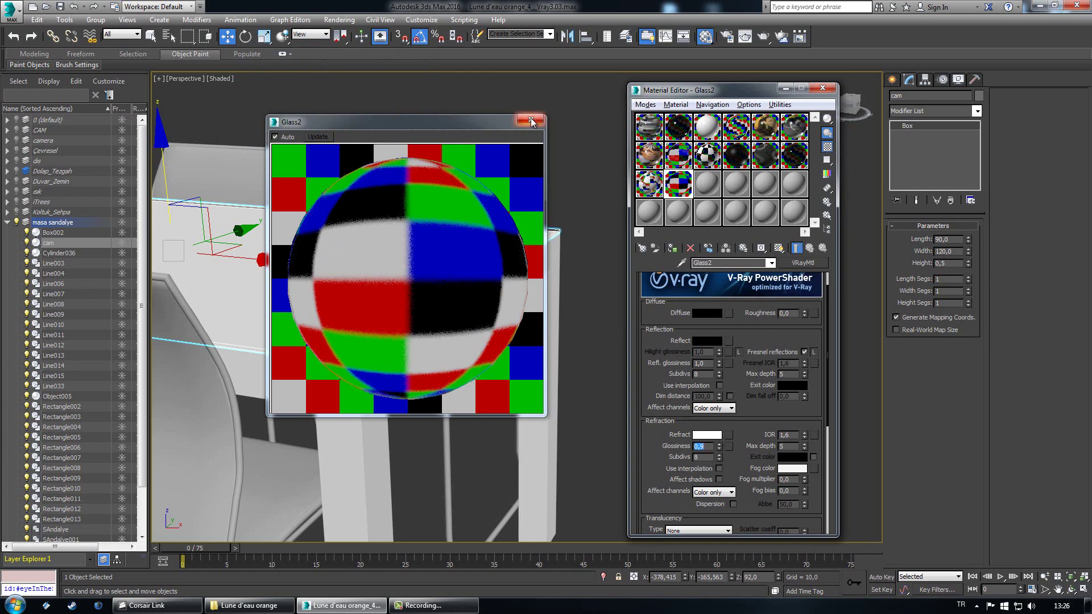
click(677, 248)
Step: Set the Glass2 reflection colour back to white (255) and close the enlarged material preview
drag(649, 319, 652, 367)
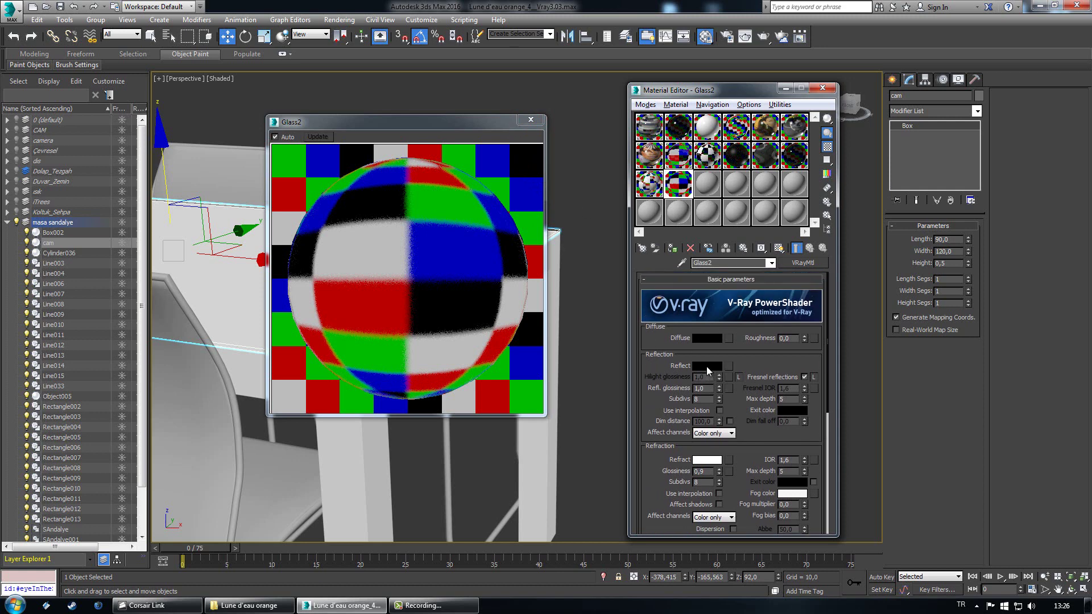
click(707, 368)
drag(400, 131, 462, 133)
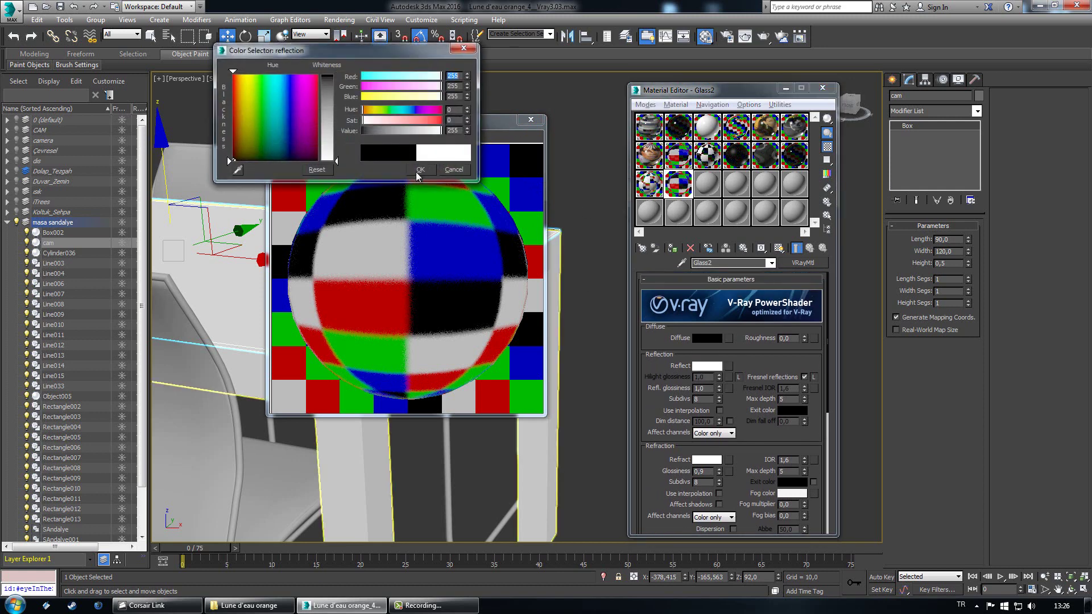
click(423, 170)
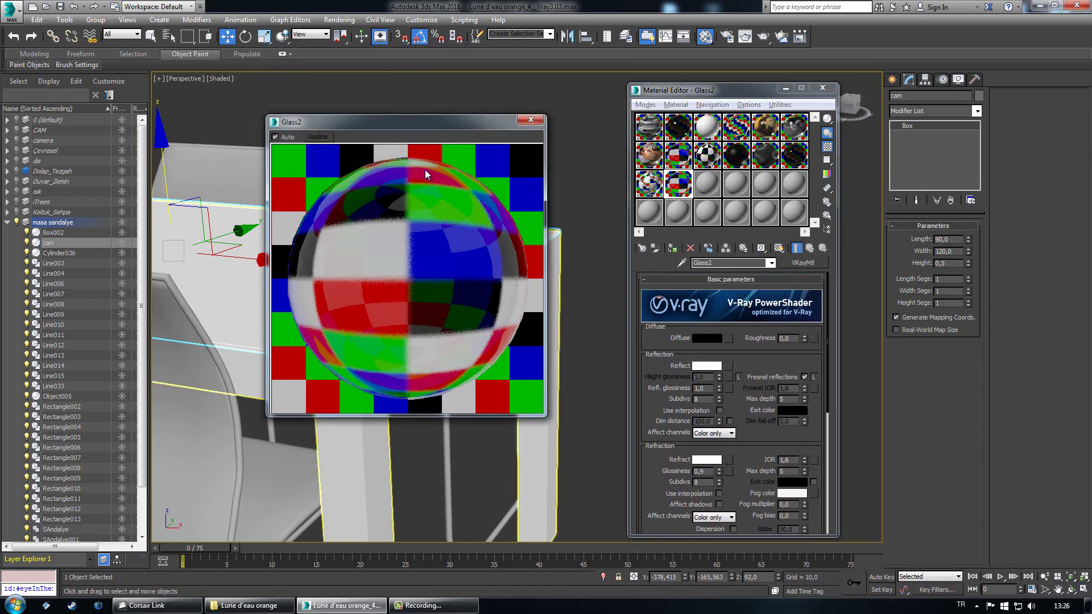
click(534, 121)
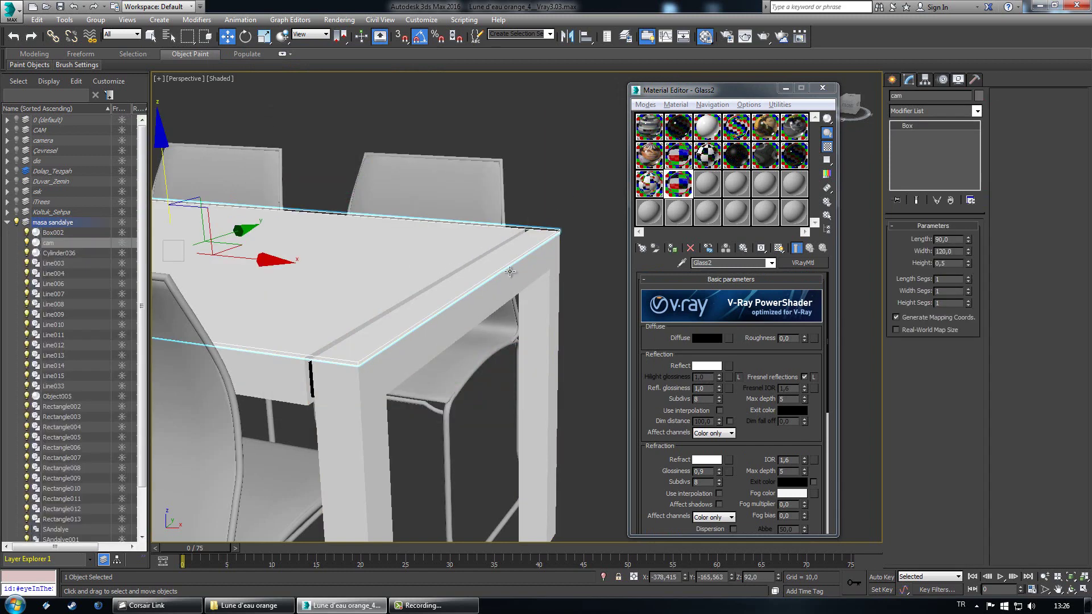
Step: Select the dining table's body together with its glass top and hide both
click(595, 254)
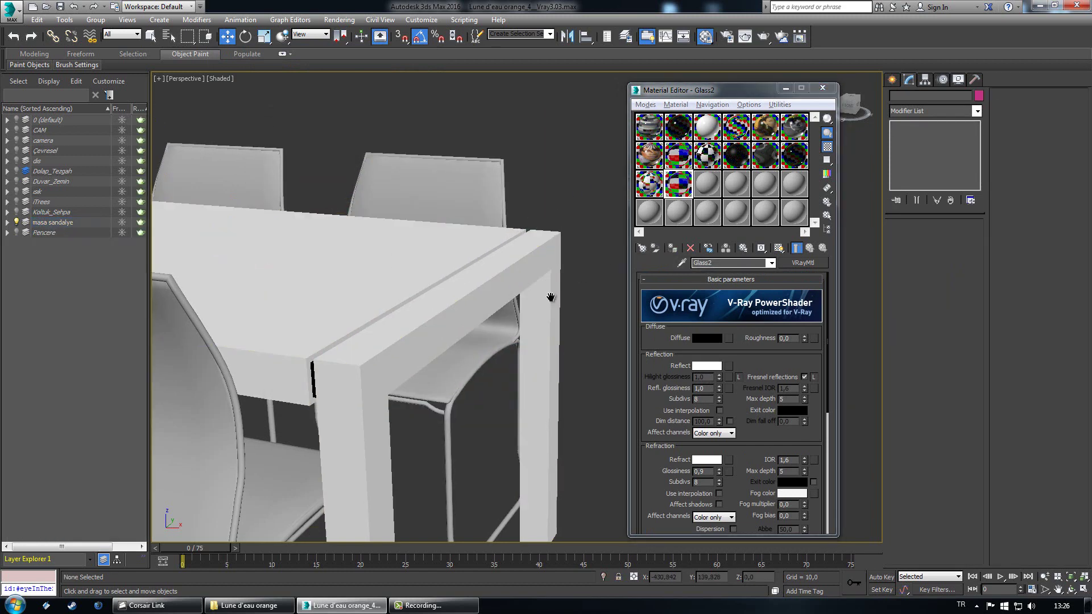
click(311, 312)
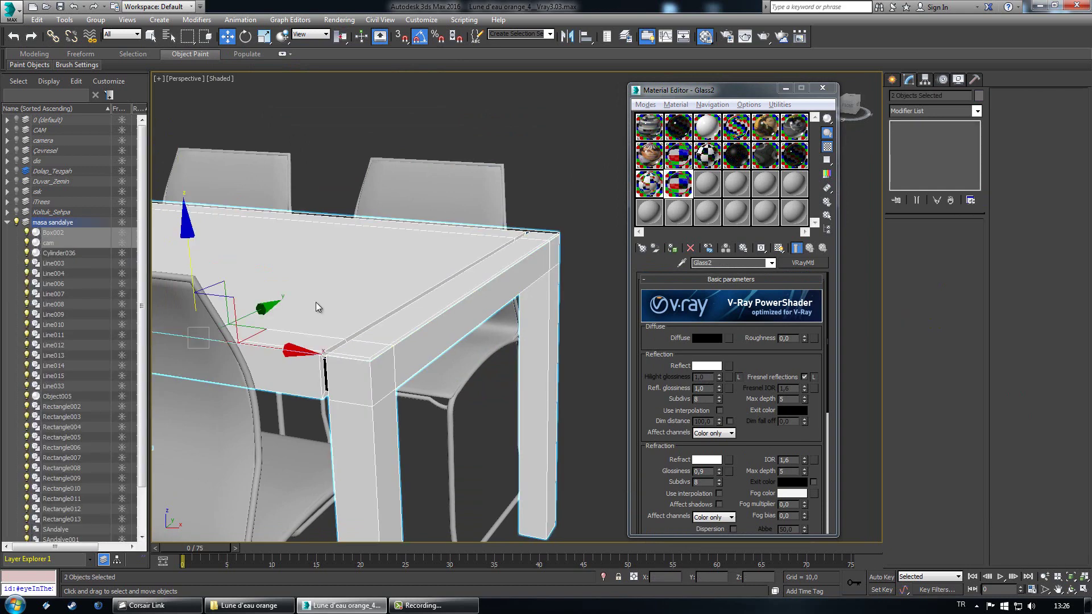
right_click(317, 307)
click(353, 264)
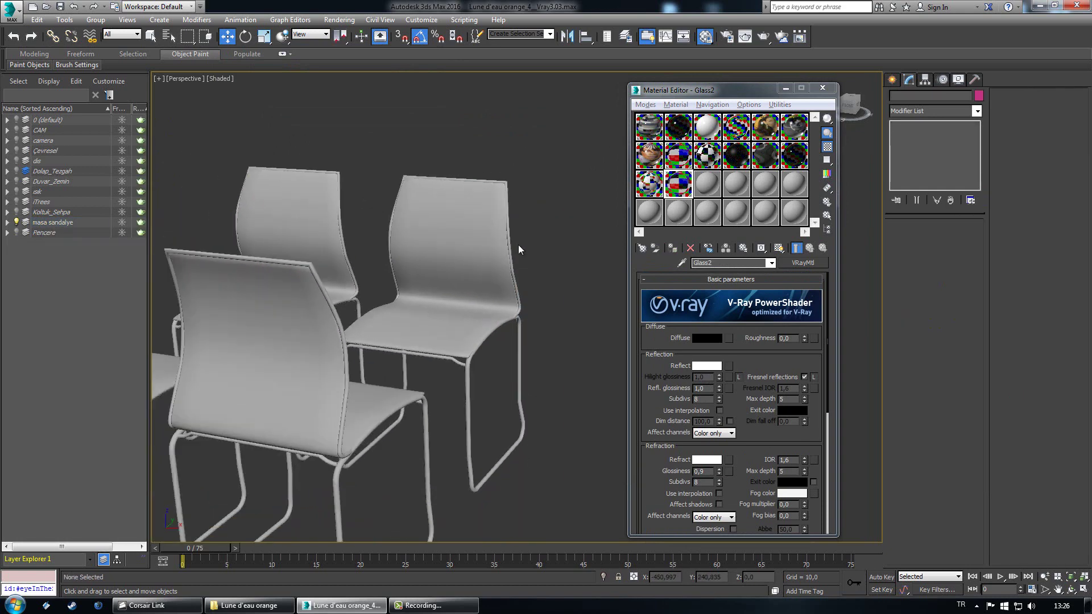
Step: Examine the pendant lamp's cap, cord, ceiling canopy and dome shade to see which parts need materials
scroll(517, 249, down, 5)
scroll(433, 305, up, 6)
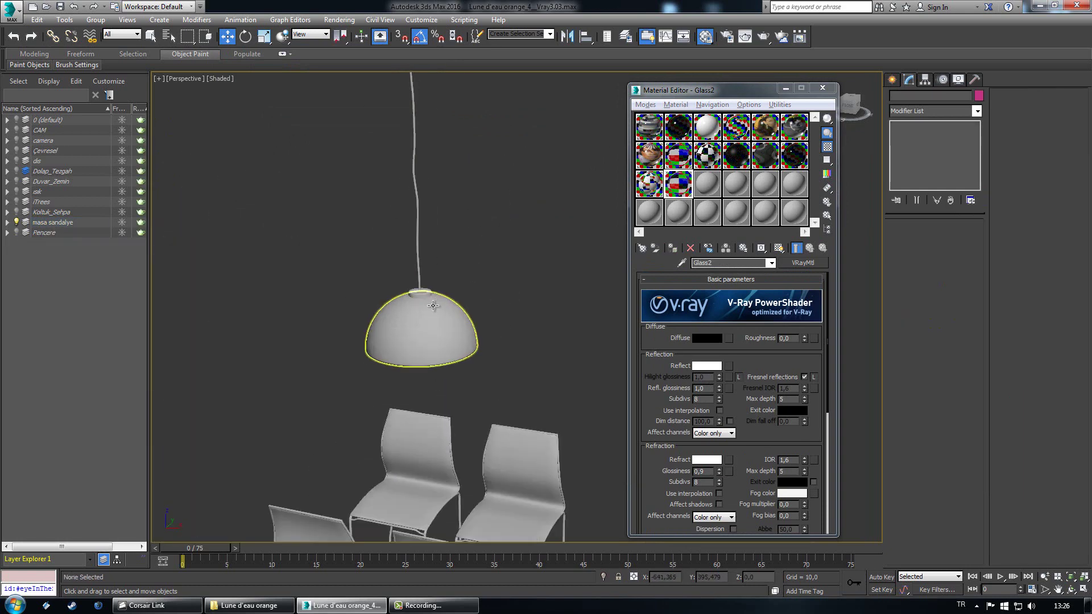
scroll(433, 306, up, 4)
alt+middle_drag(416, 354, 407, 345)
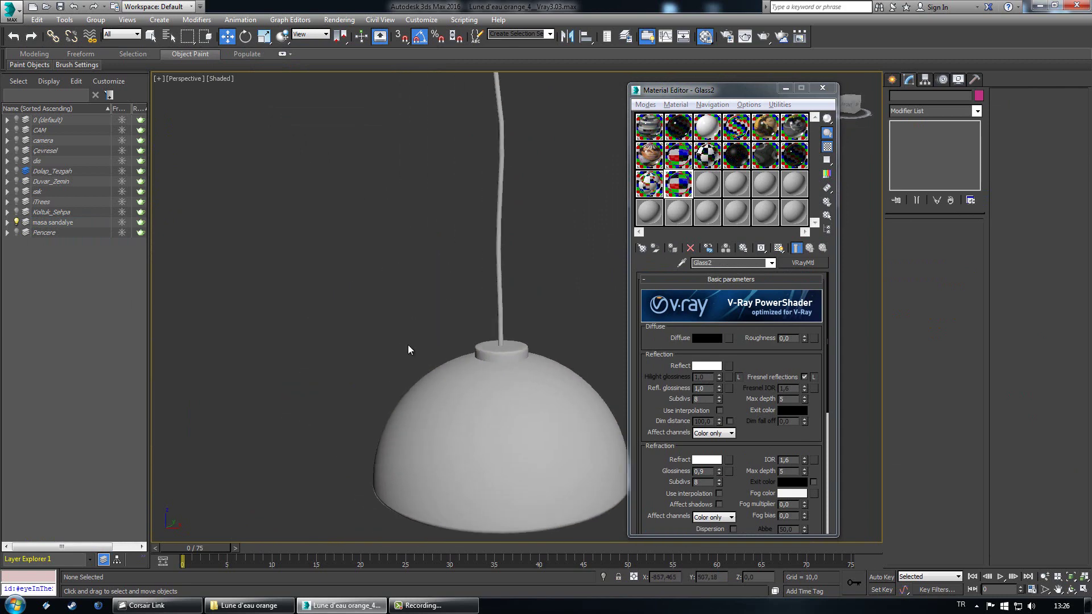
click(485, 358)
alt+middle_drag(485, 359, 483, 358)
scroll(503, 367, down, 5)
alt+middle_drag(438, 440, 421, 388)
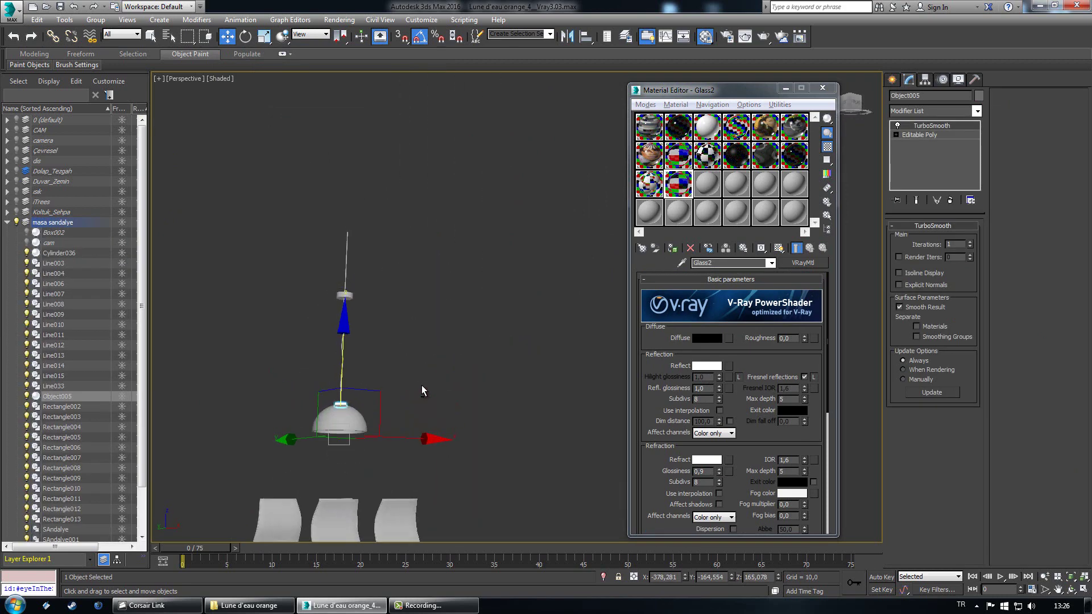
scroll(324, 431, down, 3)
scroll(324, 431, up, 6)
scroll(285, 406, down, 5)
drag(285, 406, 383, 479)
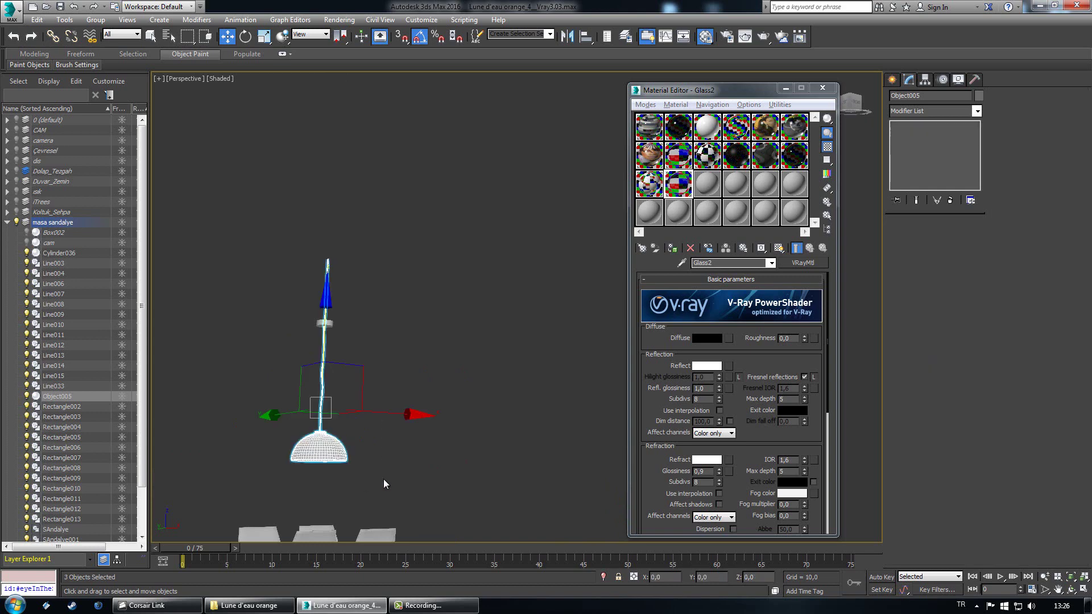
scroll(381, 478, up, 5)
scroll(377, 475, down, 6)
alt+middle_drag(377, 474, 455, 385)
scroll(439, 420, up, 6)
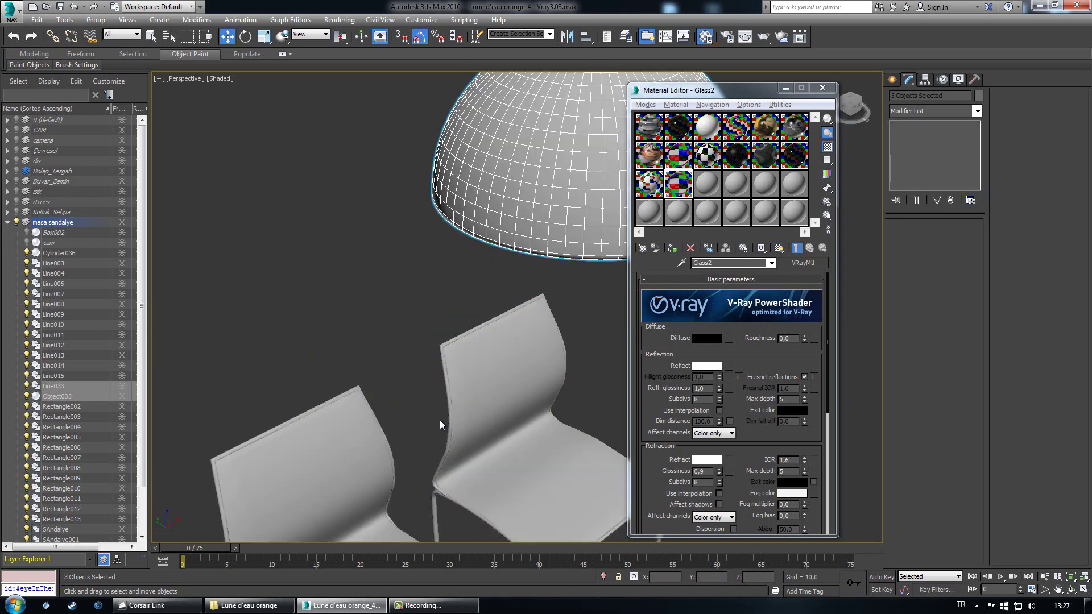
middle_drag(541, 339, 495, 389)
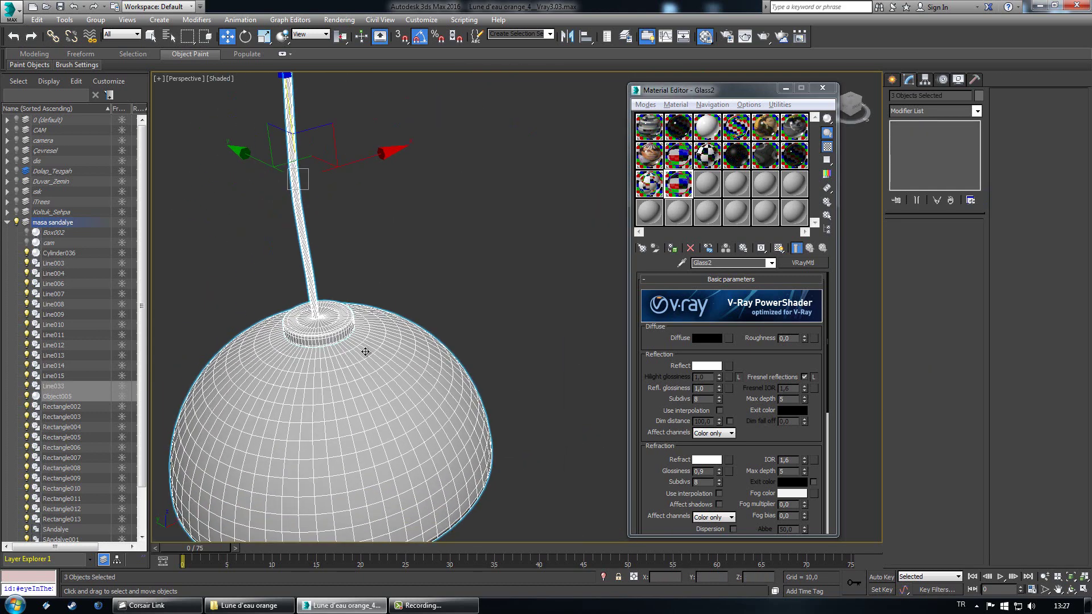
Step: Apply the Ipk sub-material (ID 1) to the pendant lamp's cap and assign the Ipk multi/sub-object material to its dome shade
click(340, 331)
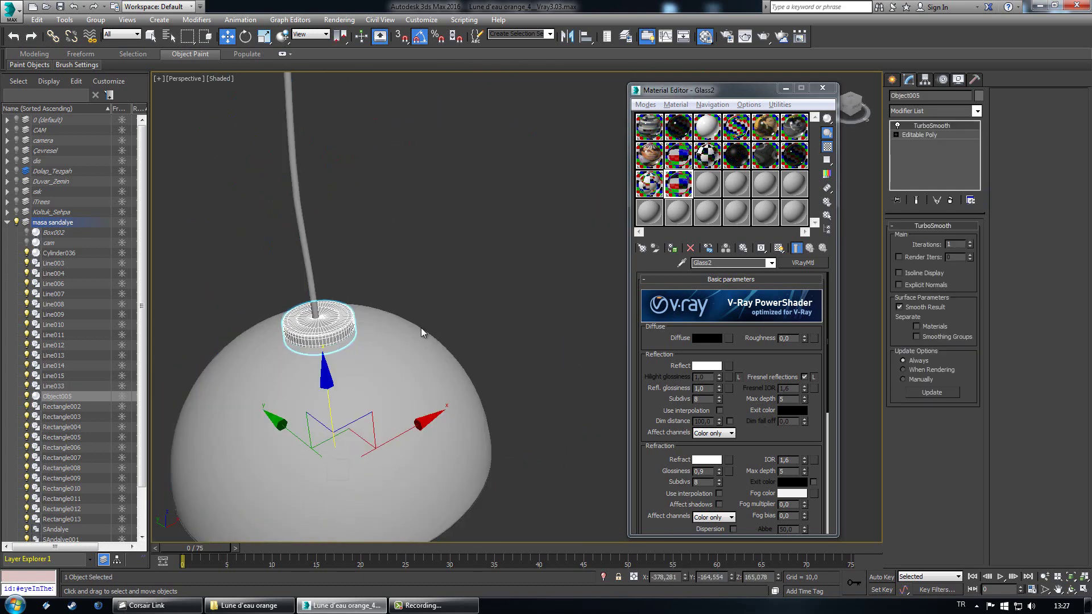
click(739, 160)
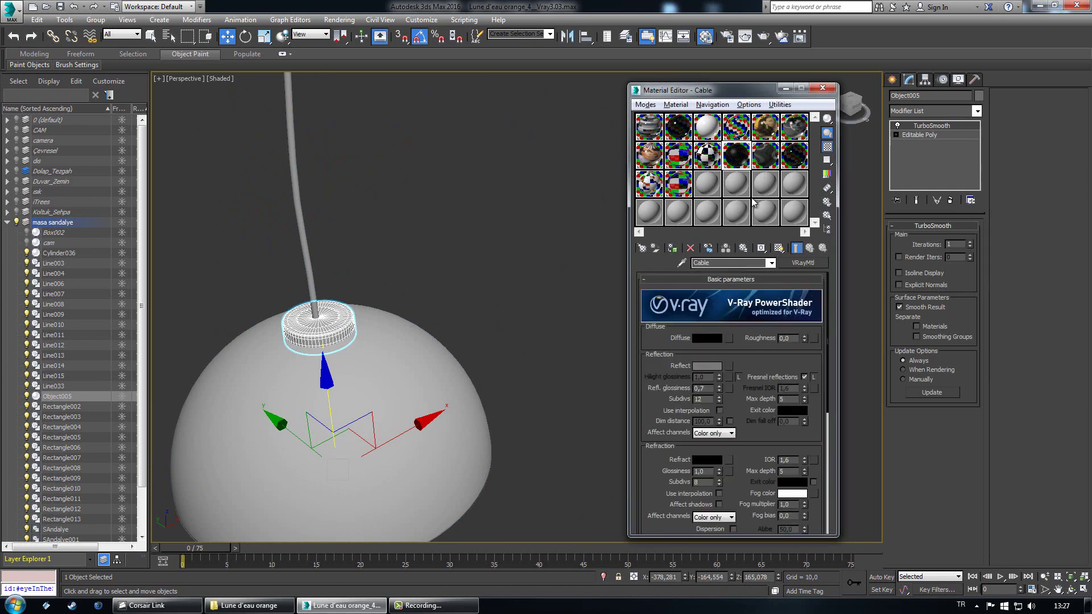
click(707, 158)
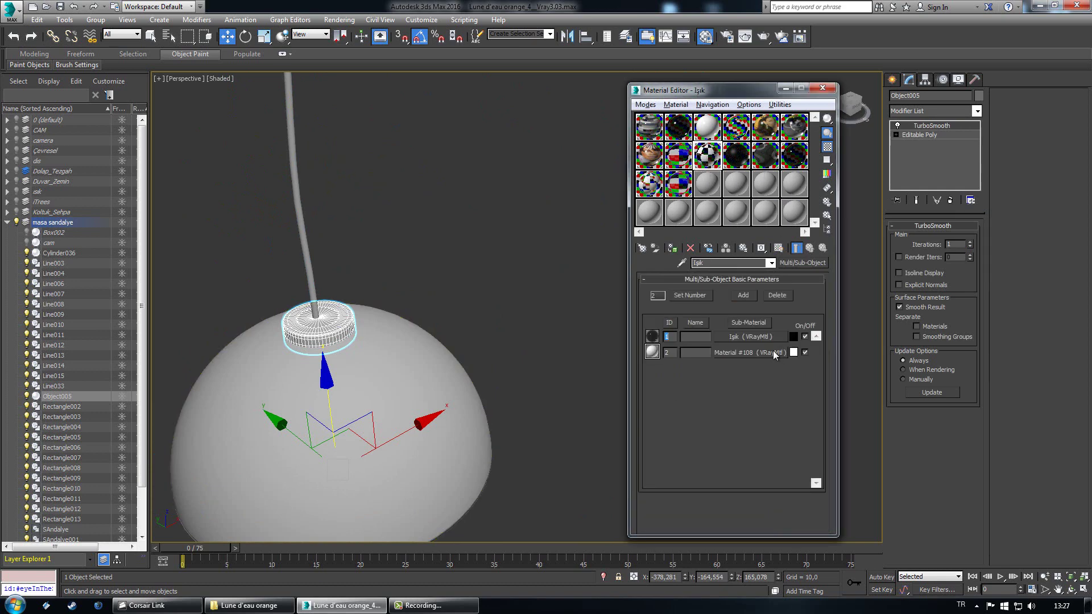
drag(750, 337, 350, 325)
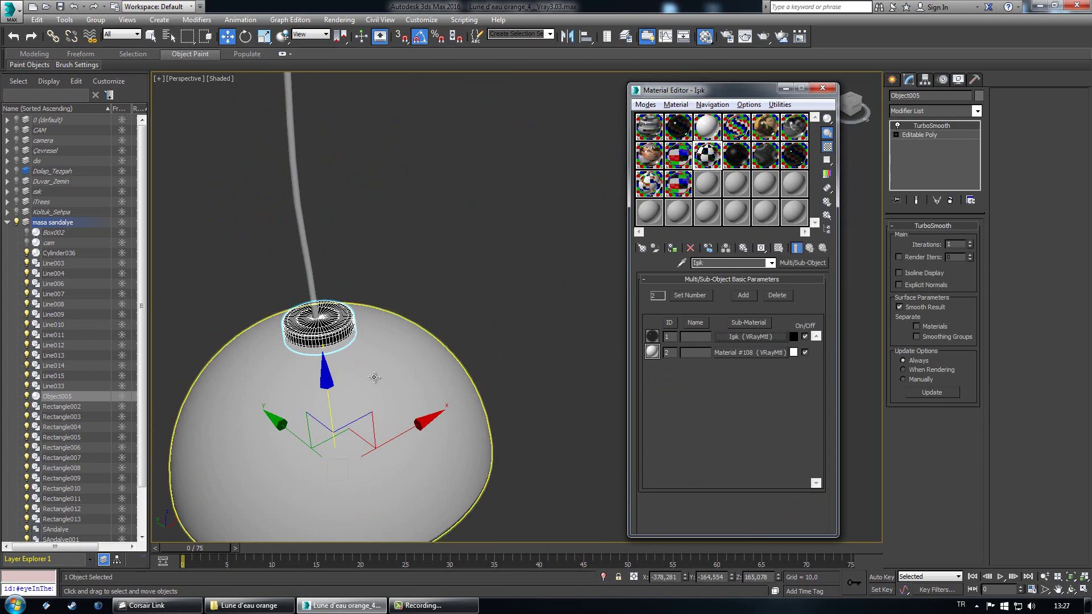
click(423, 415)
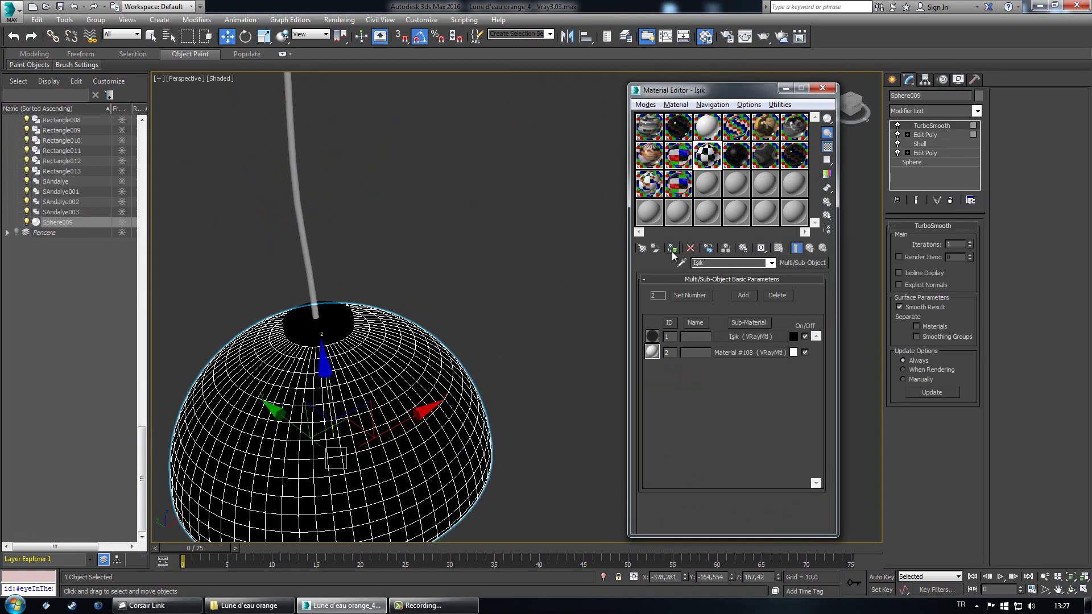
alt+middle_drag(398, 440, 415, 403)
Step: Assign the Cable material to the pendant lamp's hanging cord
click(352, 259)
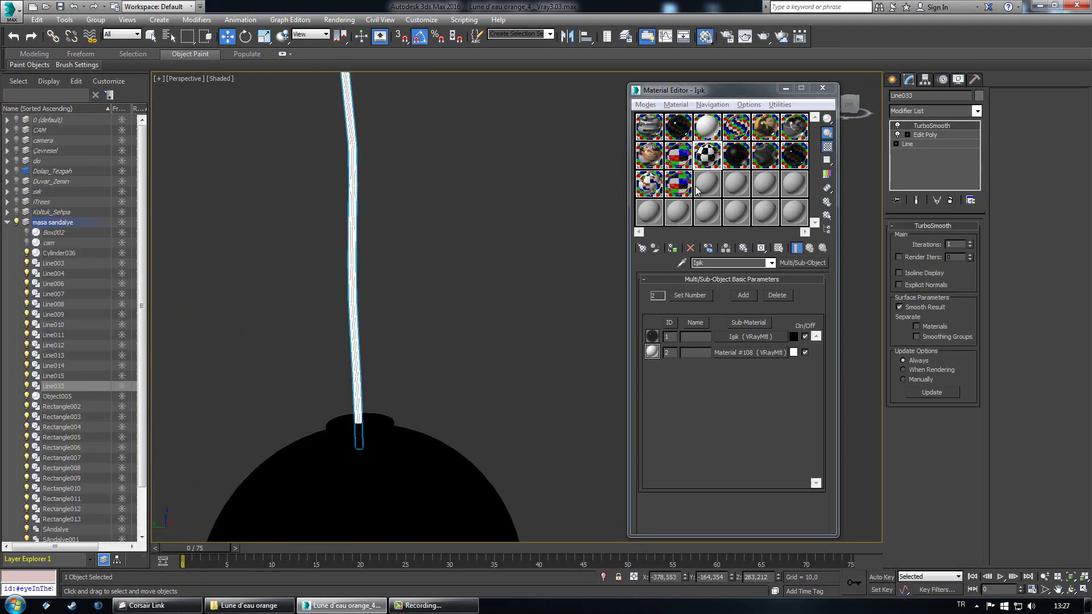
click(740, 156)
click(672, 248)
middle_drag(420, 221, 421, 460)
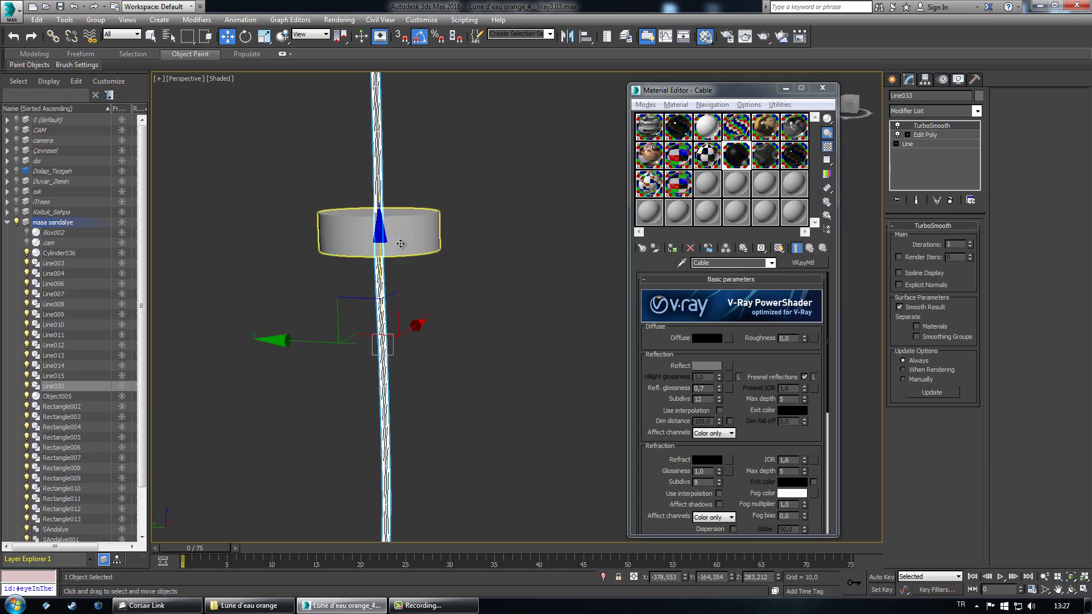
Step: Apply the Ipk sub-material (ID 1) to the cylindrical ceiling canopy around the lamp cord and clear the selection
click(400, 250)
click(704, 159)
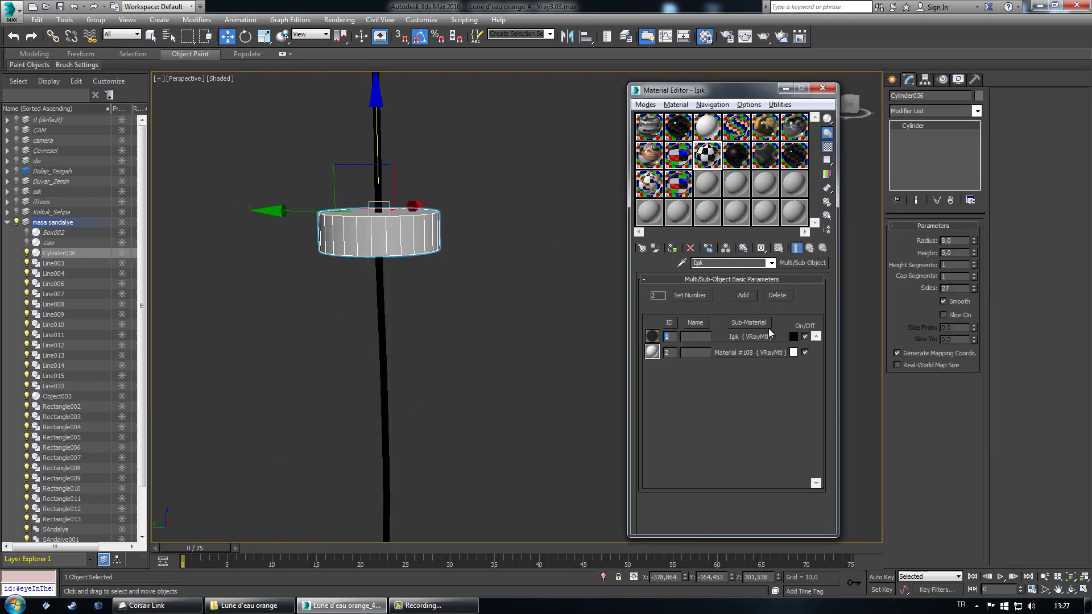
drag(765, 339, 424, 237)
click(516, 356)
scroll(516, 357, down, 8)
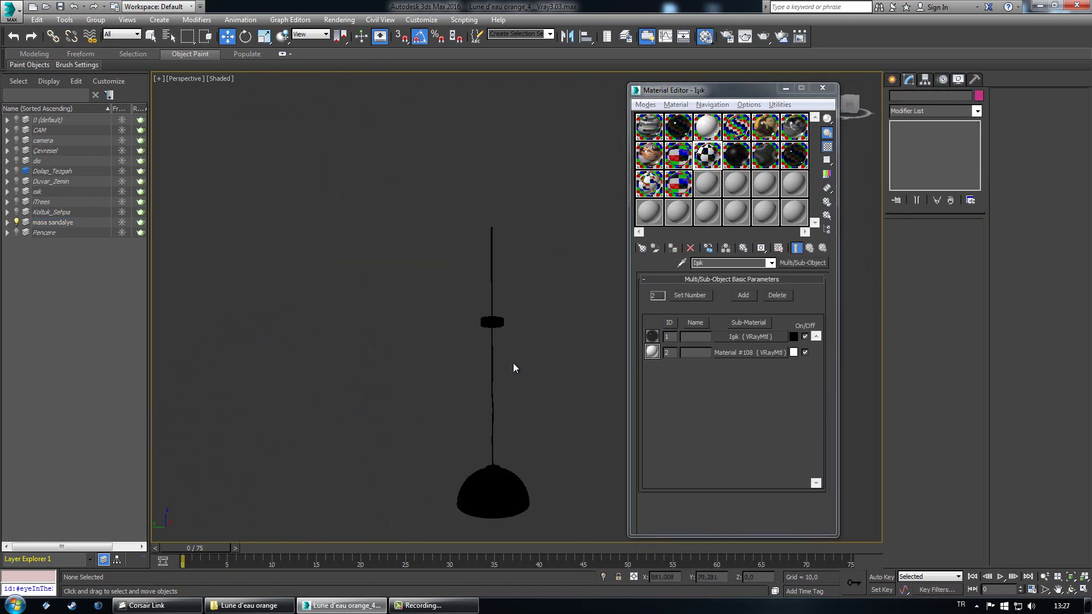
middle_drag(513, 422, 515, 375)
scroll(455, 336, up, 4)
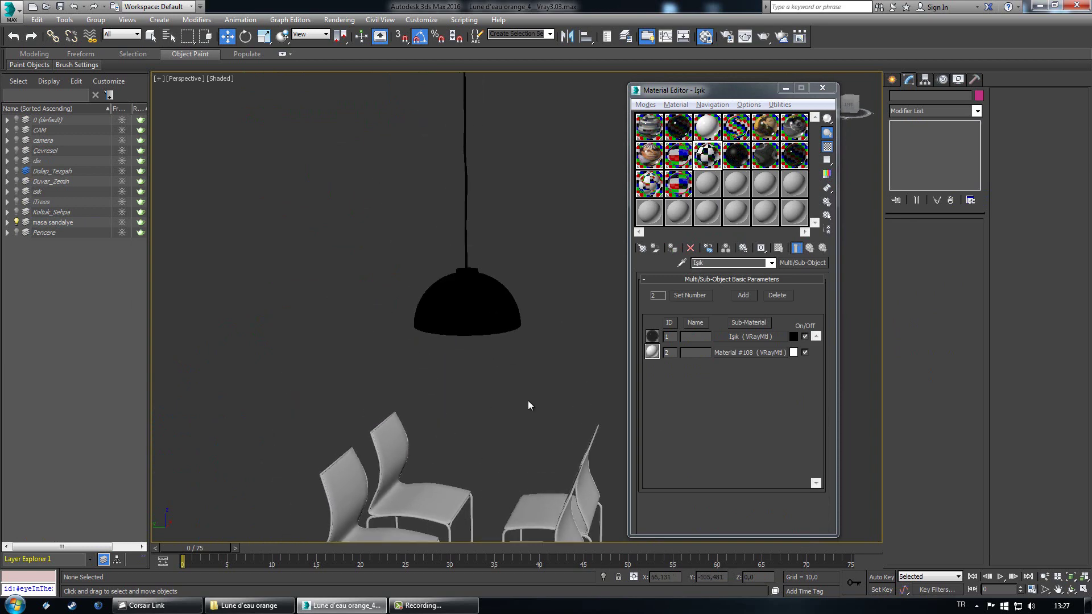
Step: Hide the pendant lamp's cord and ceiling canopy, followed by its dome shade and cap
drag(528, 400, 331, 131)
scroll(444, 194, down, 2)
middle_drag(444, 194, 427, 309)
drag(510, 360, 323, 263)
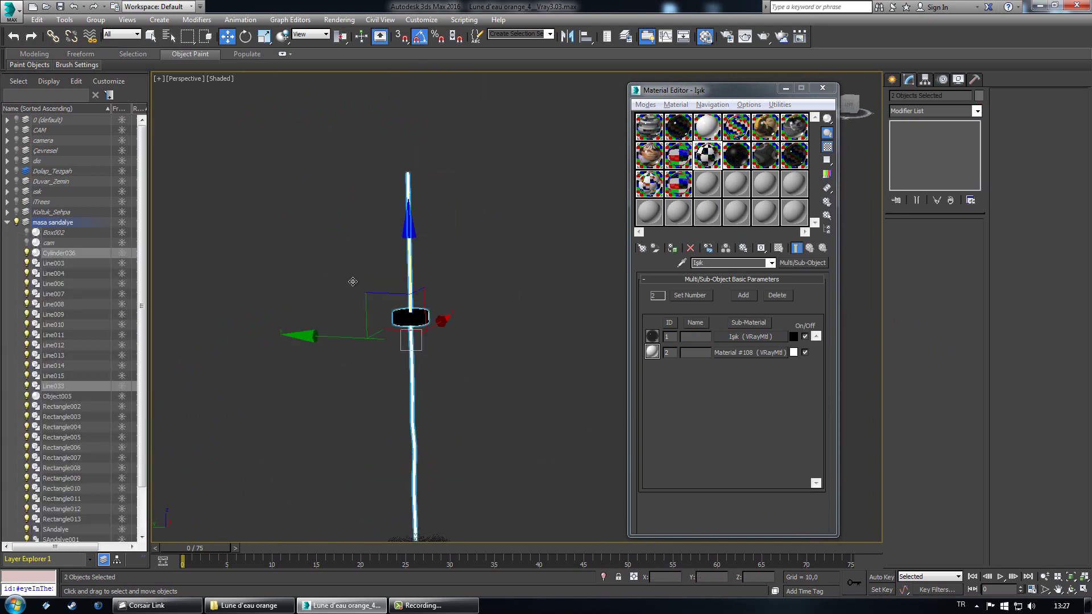
right_click(428, 339)
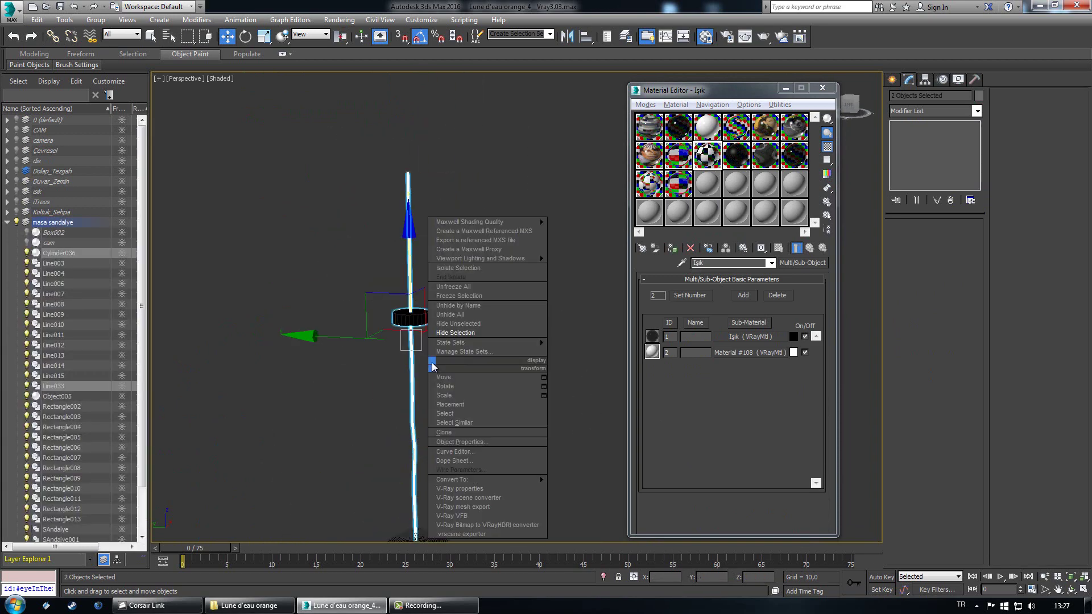
click(450, 332)
middle_drag(450, 336, 455, 183)
click(426, 317)
right_click(427, 299)
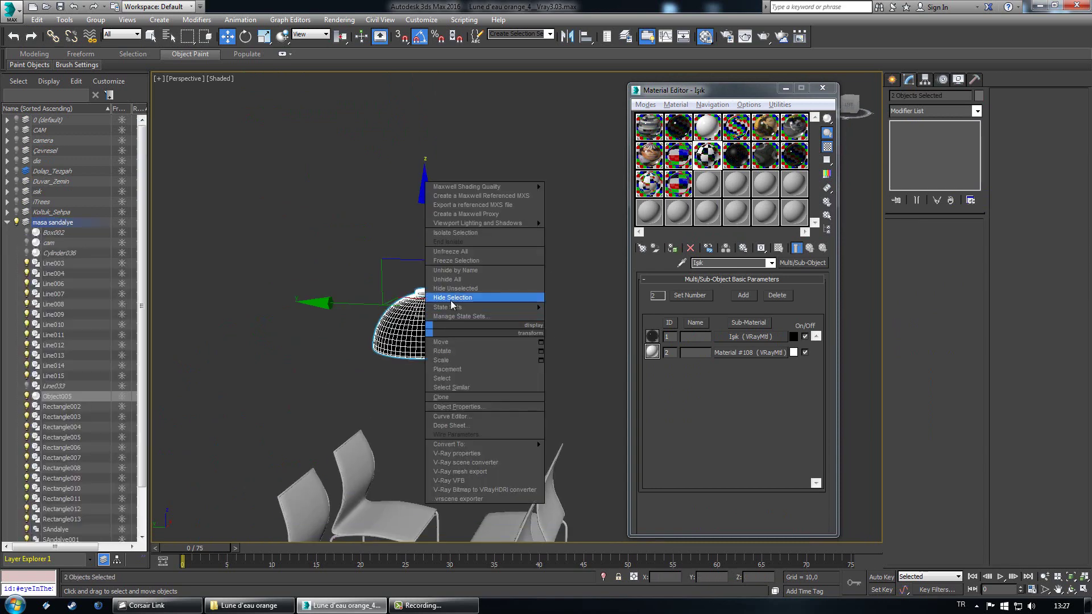
click(455, 294)
Step: Select all four dining chairs and open their groups recursively
middle_drag(406, 252, 414, 300)
scroll(415, 301, down, 8)
scroll(452, 287, up, 10)
middle_drag(440, 369, 455, 318)
scroll(443, 336, down, 4)
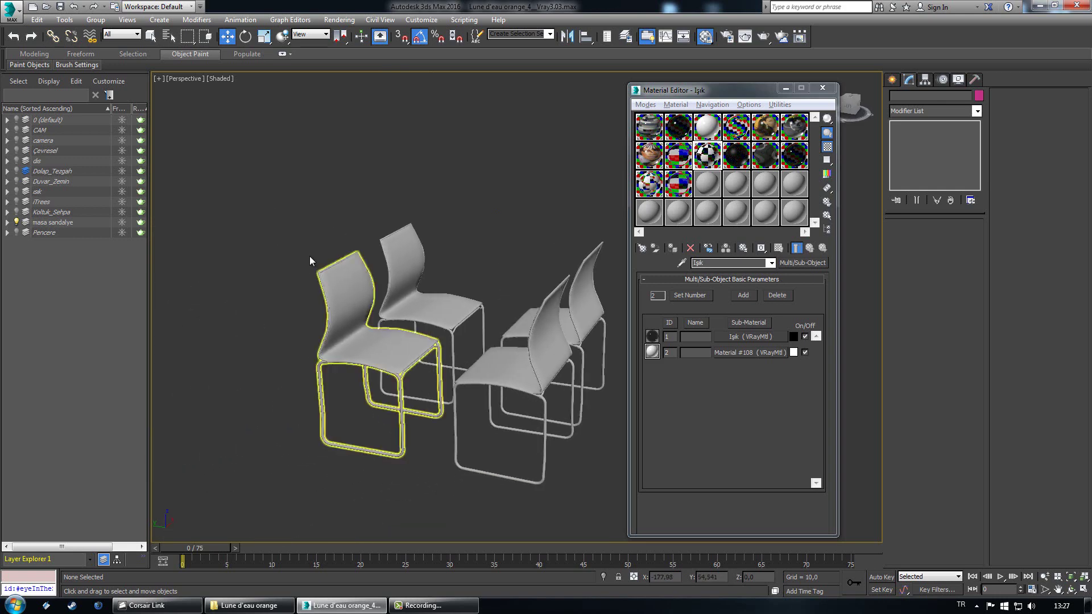
drag(287, 216, 552, 462)
click(95, 20)
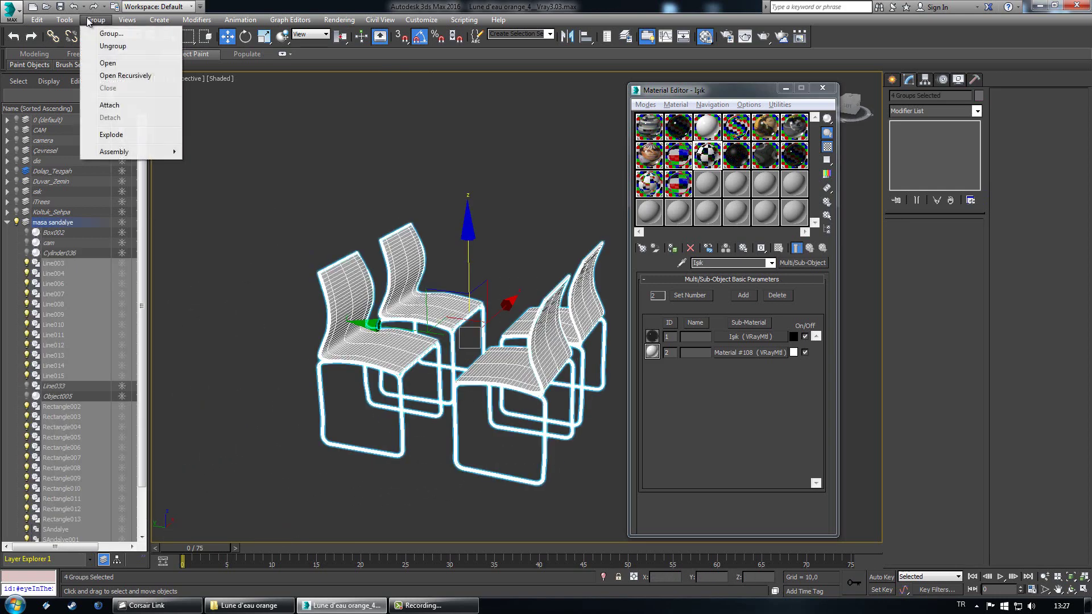
click(113, 76)
click(393, 340)
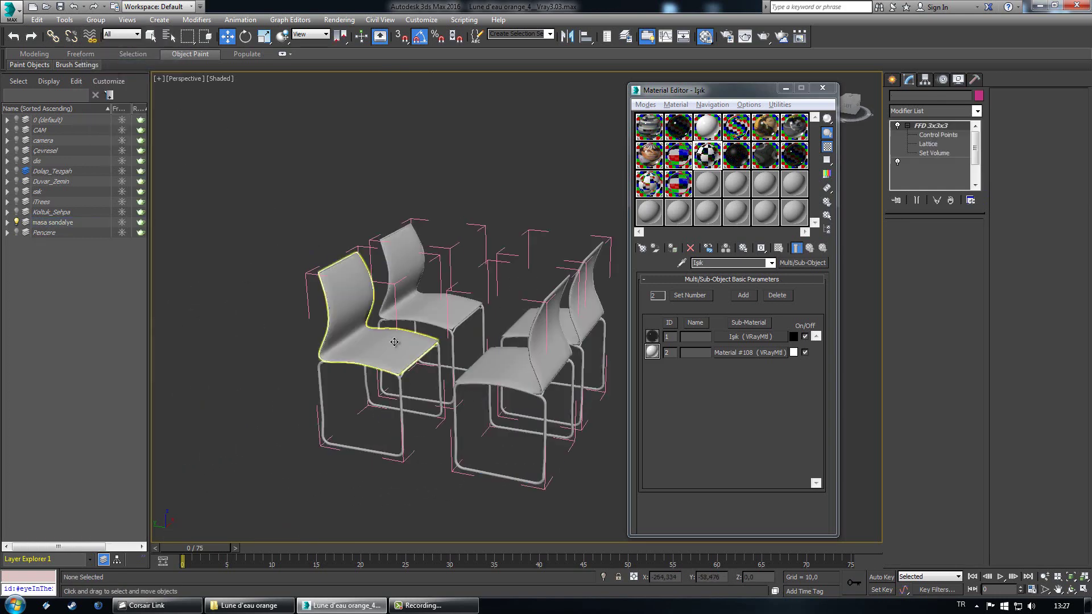
Step: Try to gather the chairs' tubular legs and edge frames into one selection piece by piece
alt+middle_drag(414, 453, 561, 475)
drag(339, 403, 339, 403)
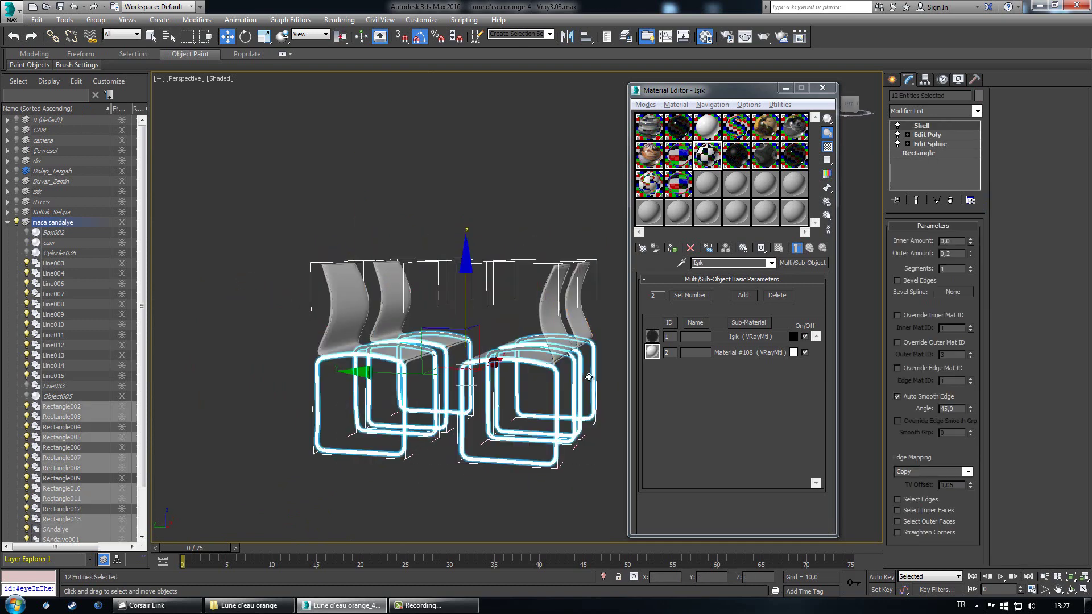
alt+middle_drag(541, 379, 499, 411)
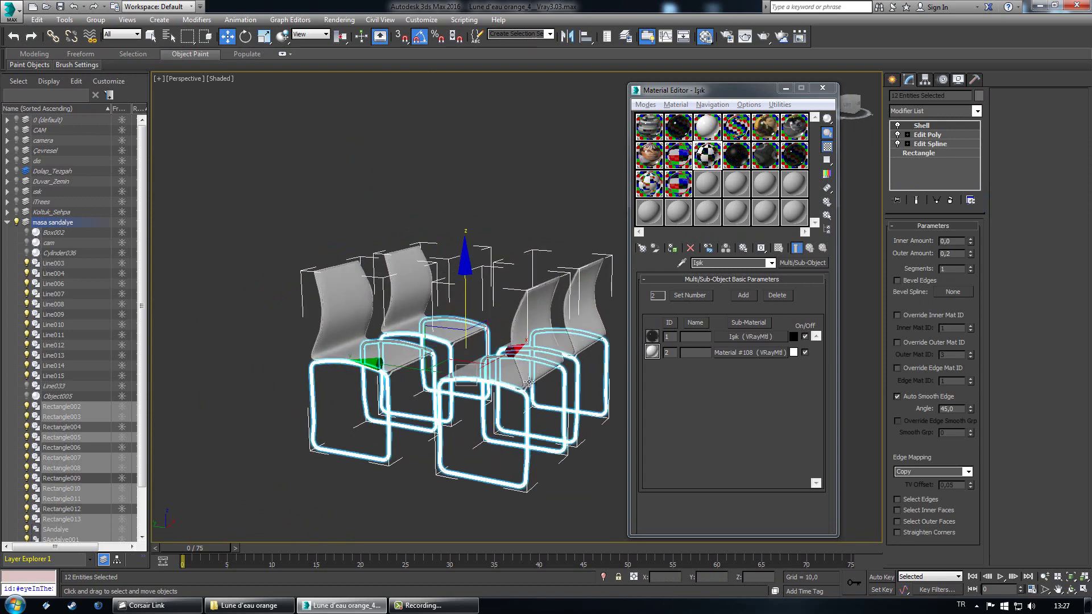
scroll(499, 411, up, 8)
scroll(498, 411, down, 10)
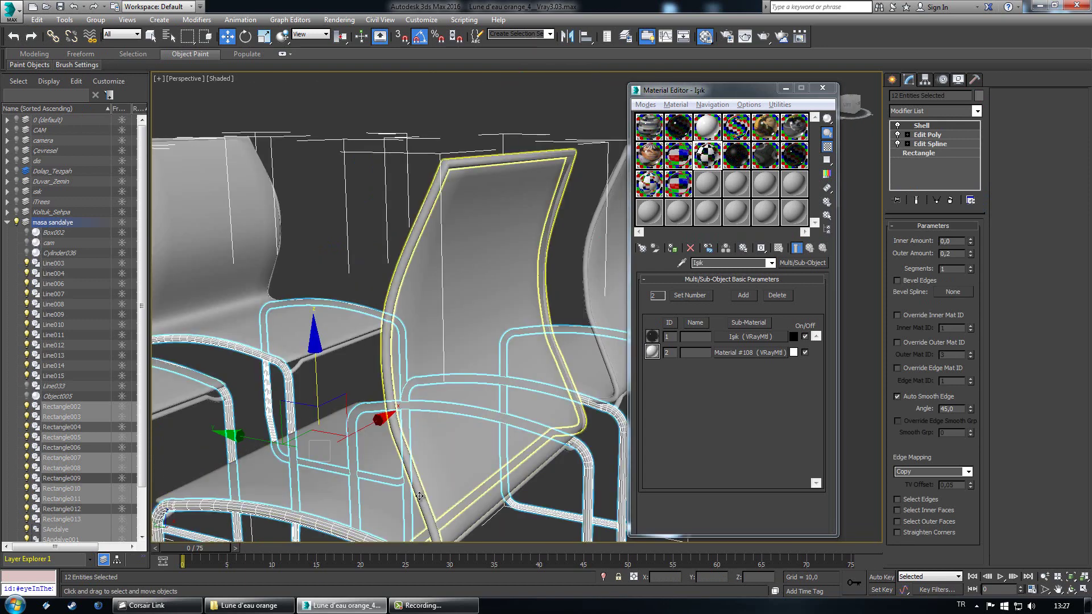
ctrl+click(500, 435)
ctrl+click(589, 310)
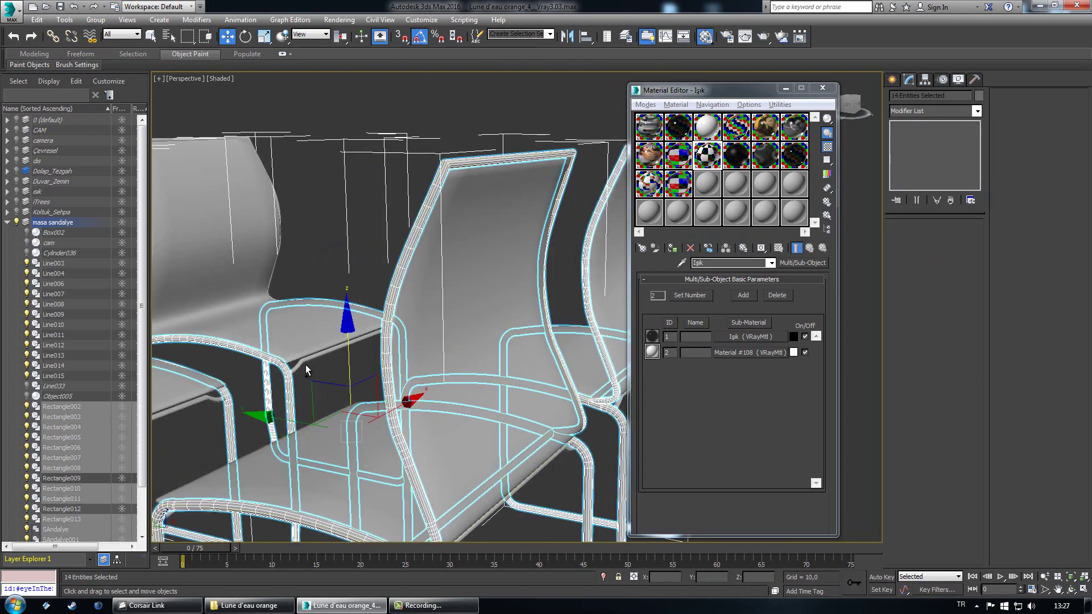
ctrl+click(297, 364)
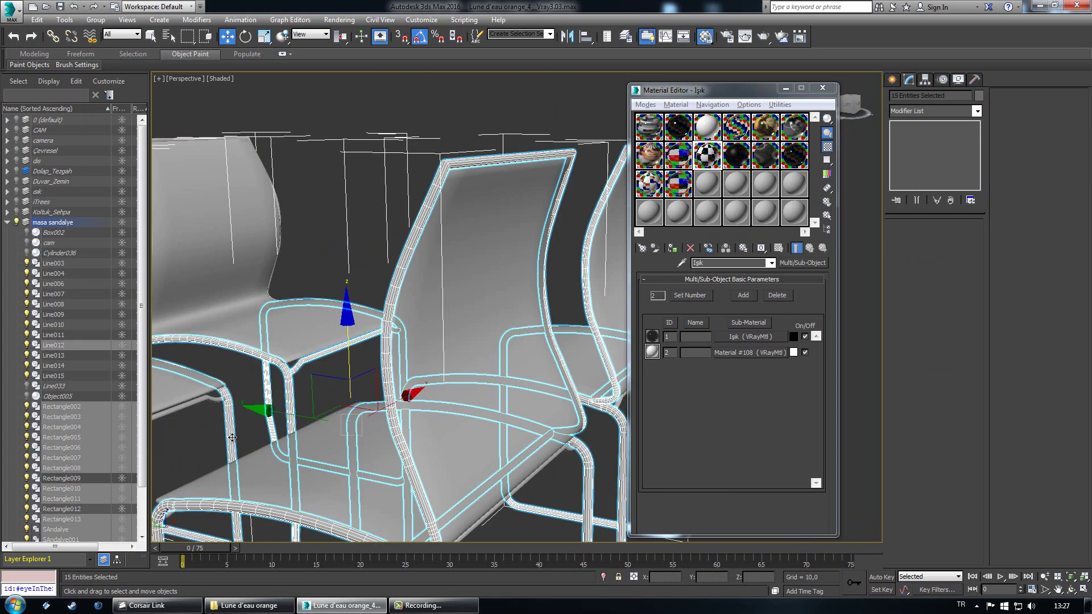
middle_drag(232, 437, 366, 427)
Step: Select all visible chair parts and remove the four seat shells, leaving only the metal frames selected
key(ctrl+a)
middle_drag(434, 421, 336, 434)
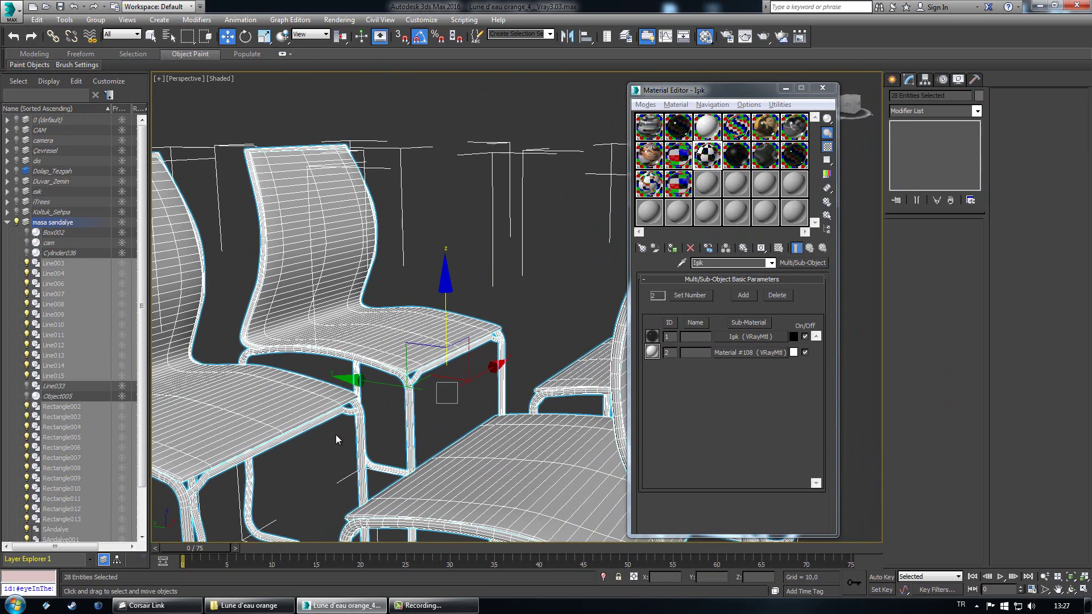
alt+click(280, 420)
alt+click(457, 487)
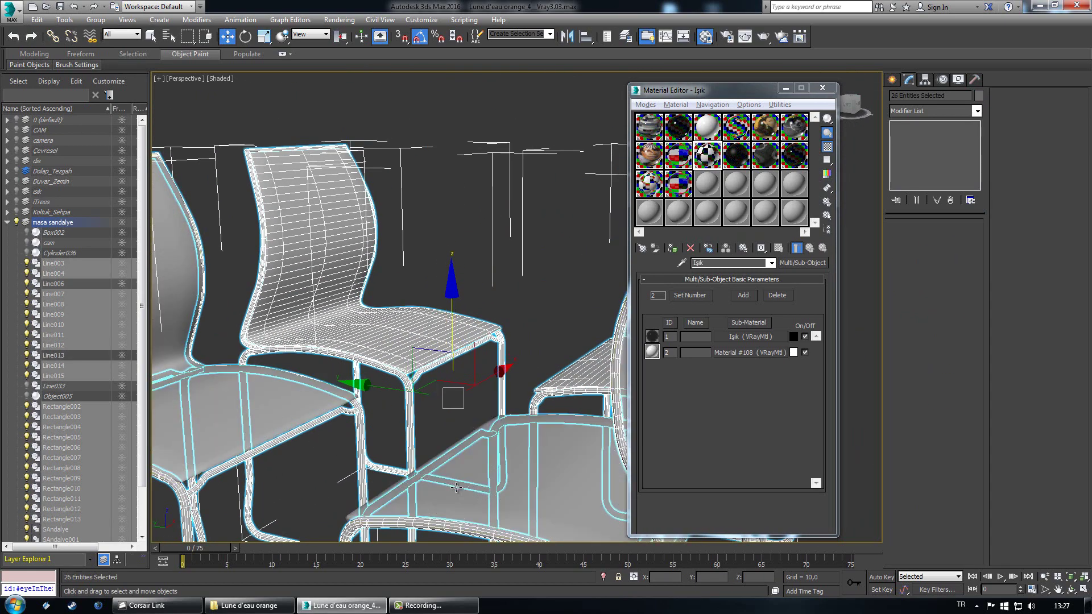
alt+click(599, 366)
alt+click(373, 334)
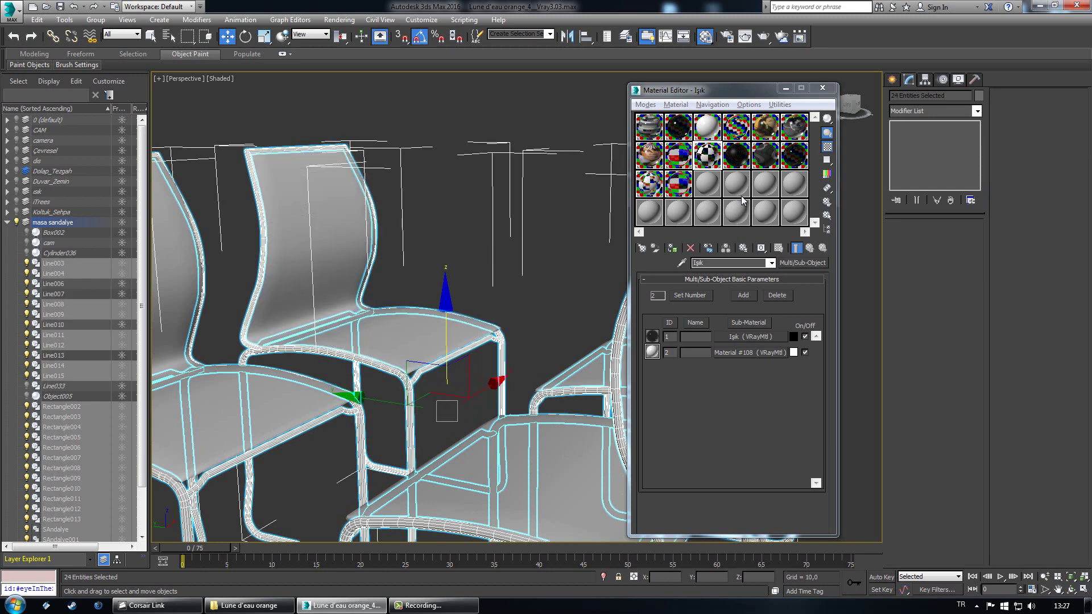
Step: Create a VRayMtl material named Krom in an empty slot, with a checkered sample background and an enlarged preview
click(708, 186)
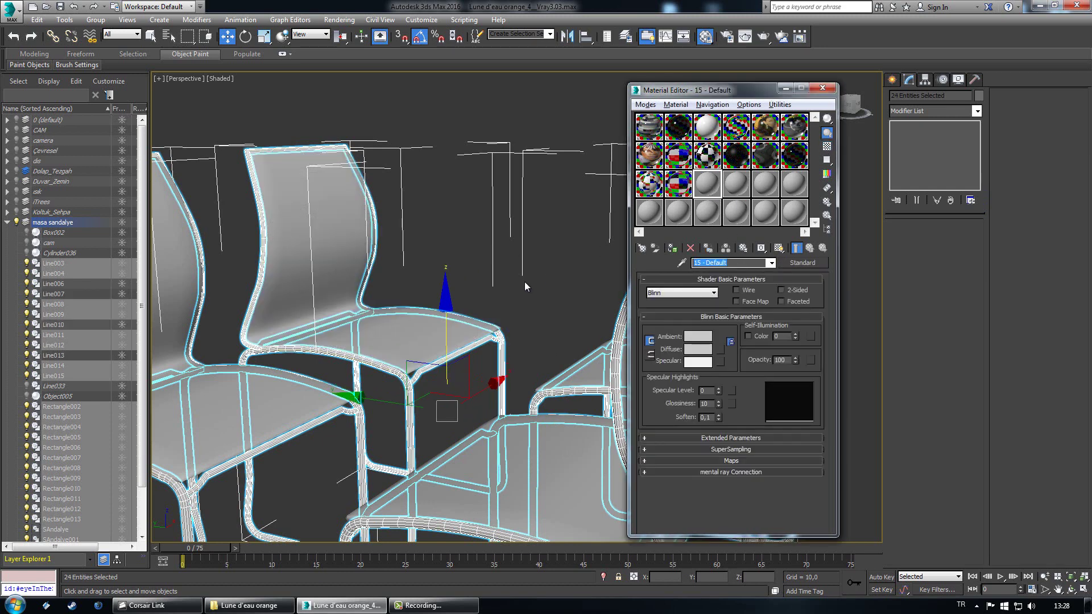
text(Krom)
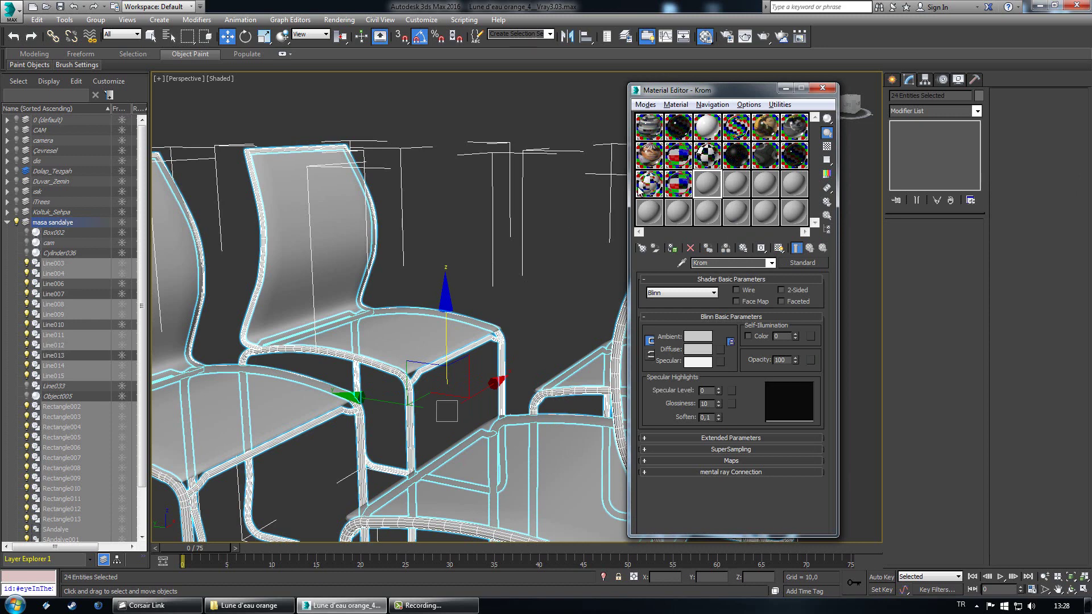
click(820, 262)
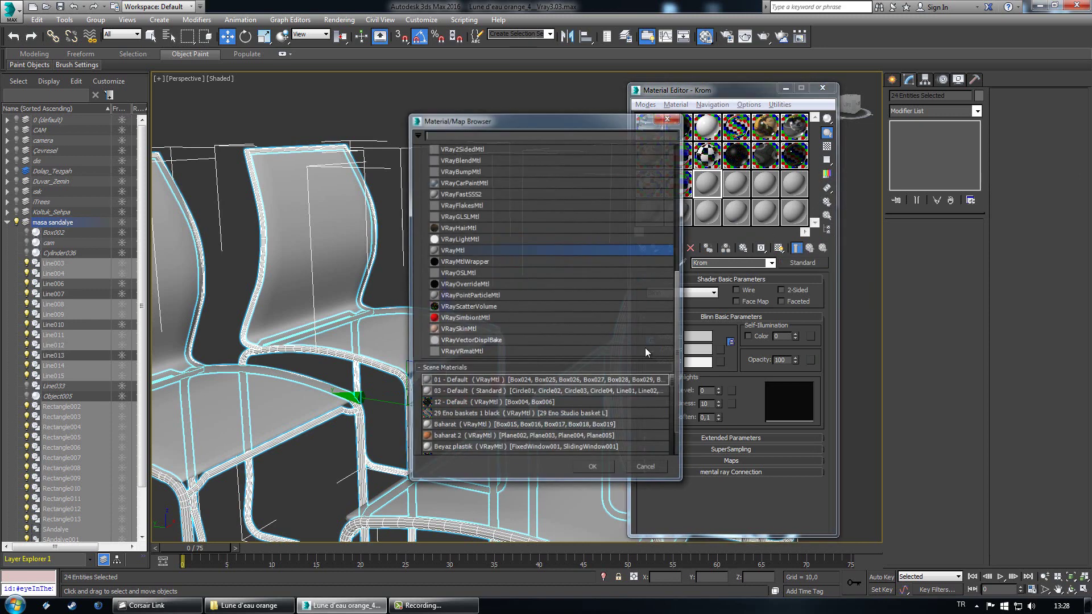
click(592, 471)
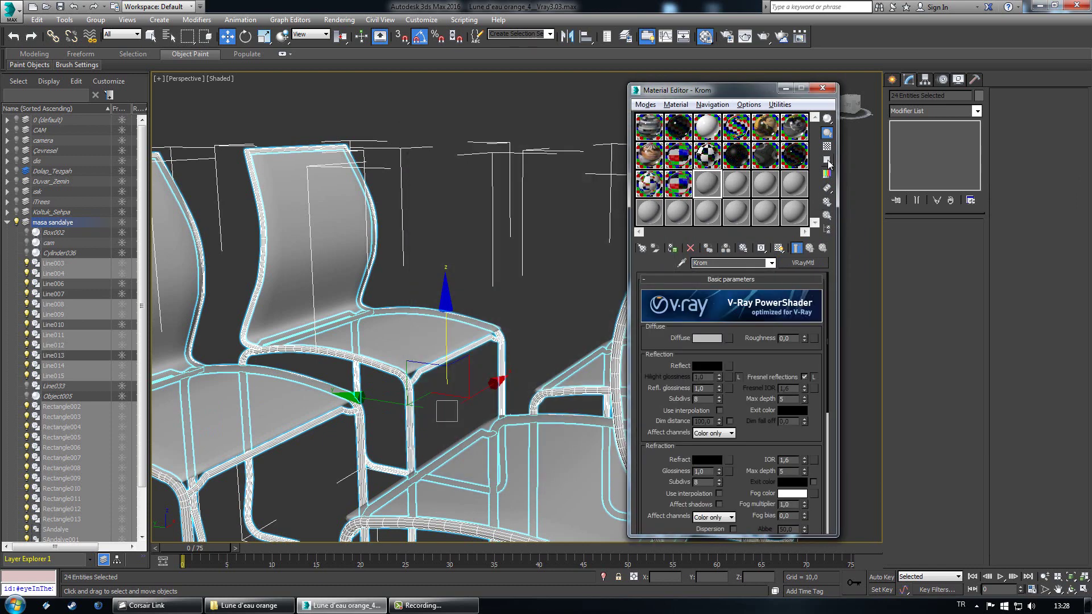
double_click(709, 182)
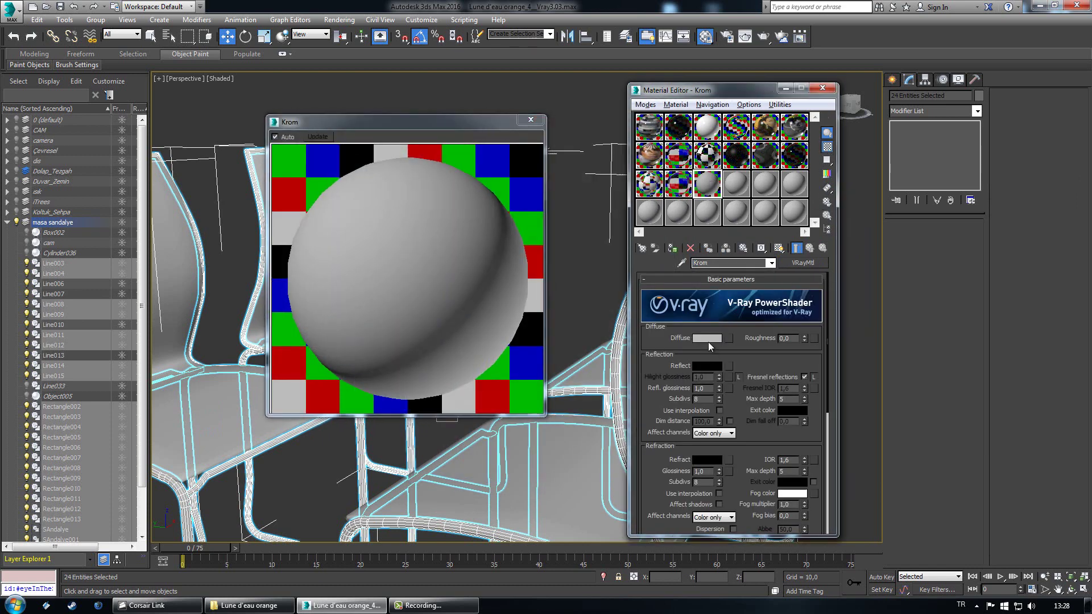
Step: Set Krom's diffuse colour to black and its reflection colour to white
click(707, 339)
drag(400, 130, 287, 136)
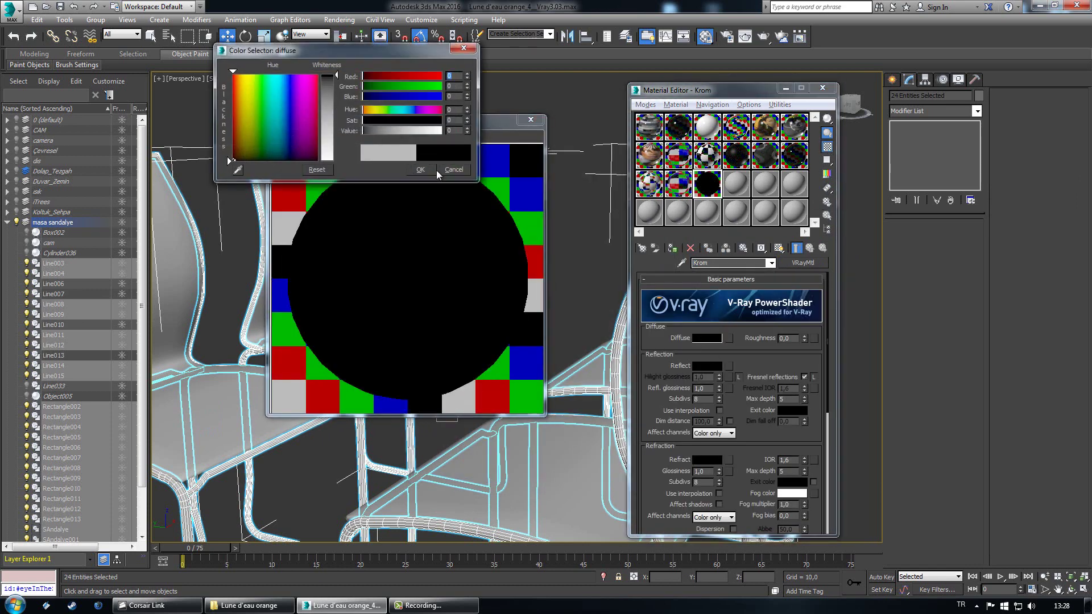
click(430, 166)
click(707, 366)
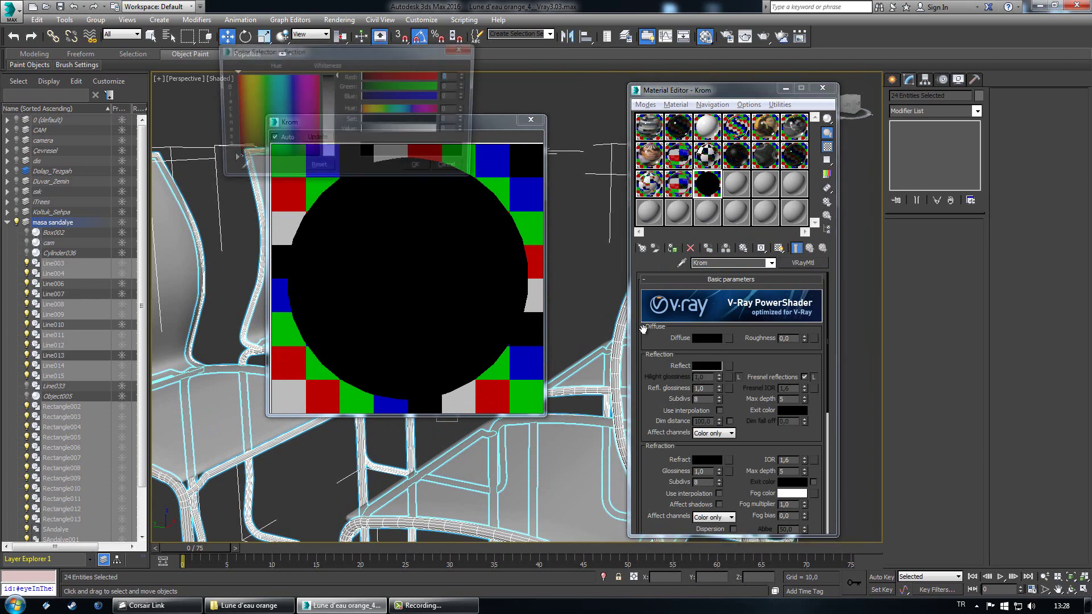
drag(418, 131, 443, 131)
click(424, 170)
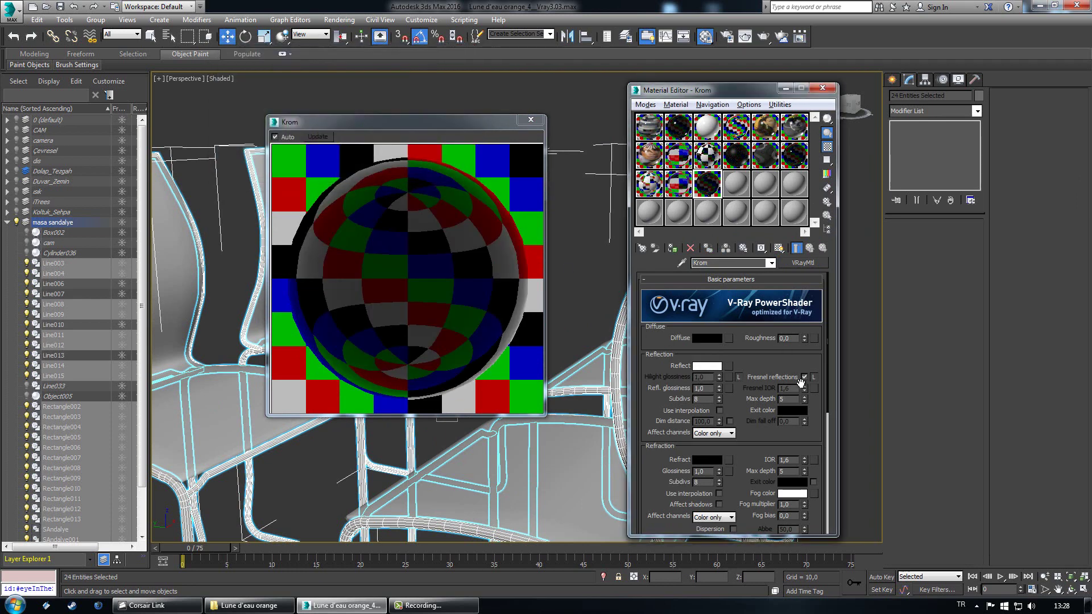
Step: Try Krom with Fresnel reflections disabled and the reflection colour kept white, and re-enable Fresnel reflections
click(803, 377)
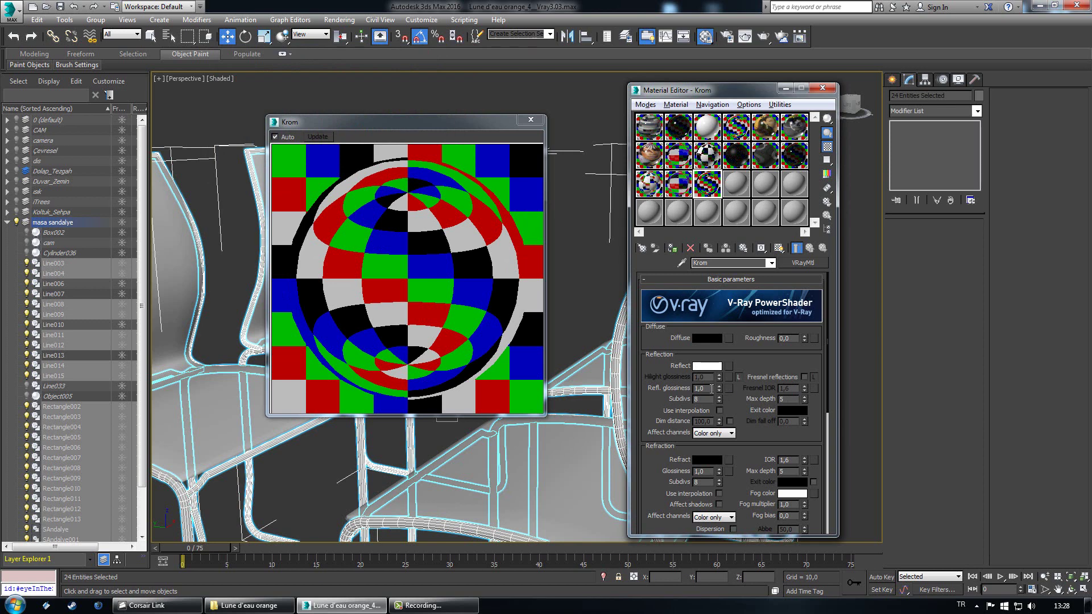
click(714, 367)
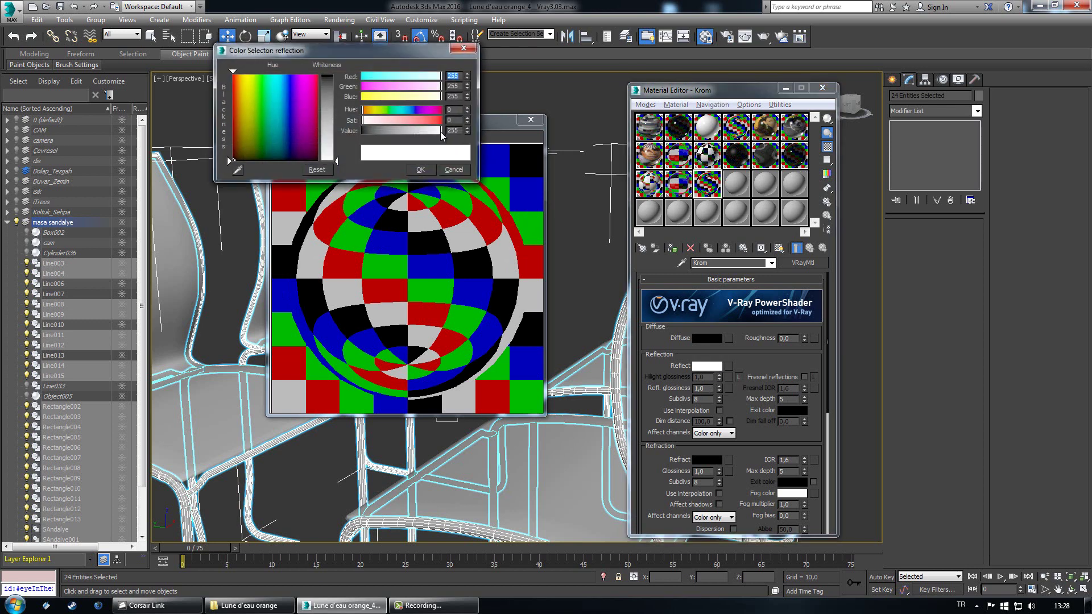
mouse_move(441, 134)
mouse_down()
mouse_move(416, 135)
mouse_move(457, 149)
mouse_up()
click(426, 173)
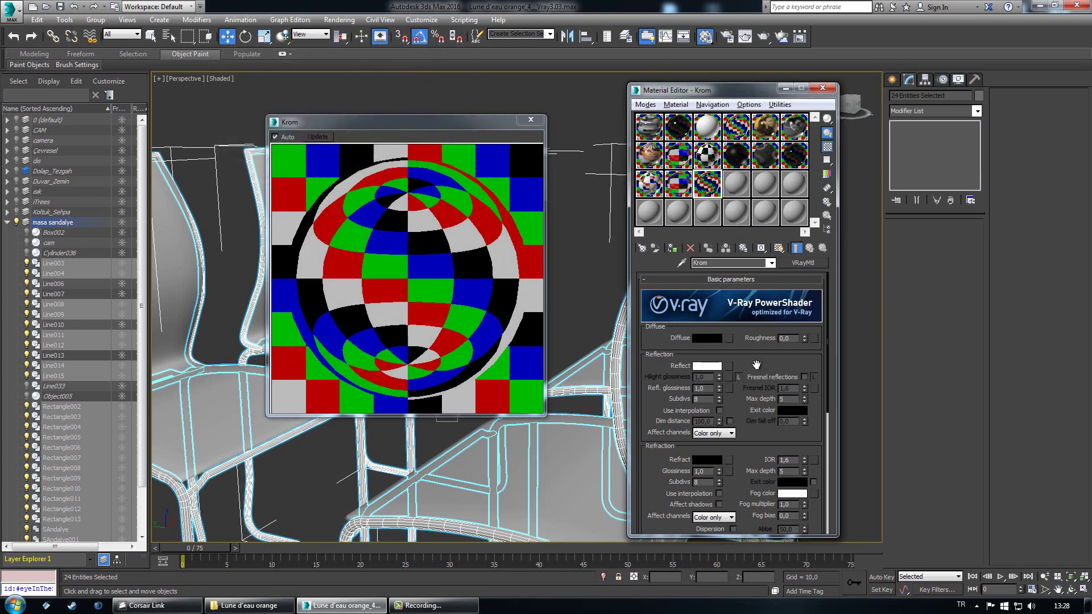
click(804, 377)
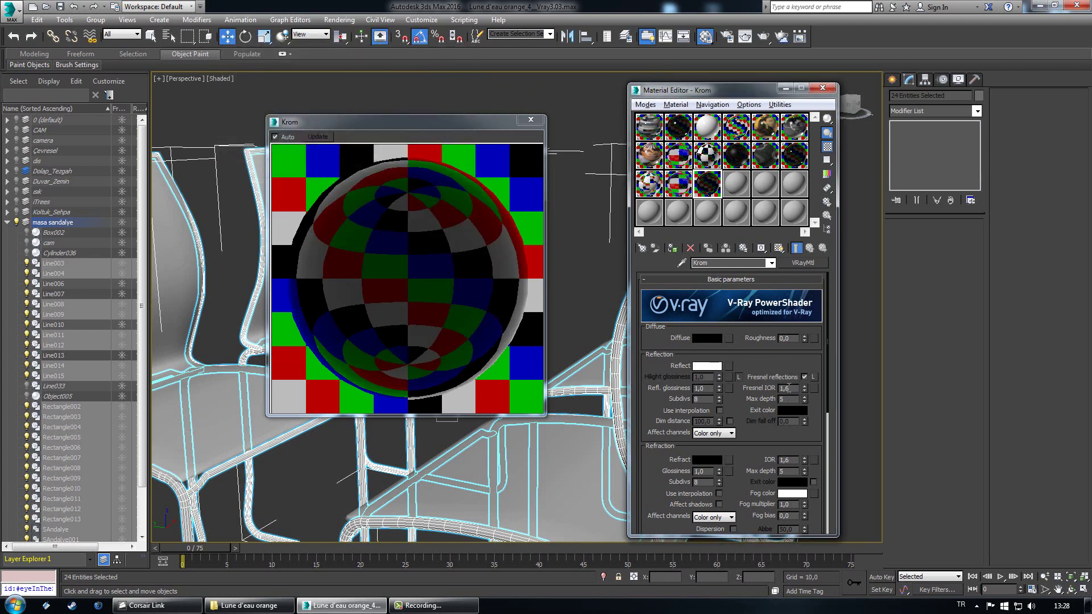
Step: Unlock Krom's Fresnel IOR and set it to 10
text(25)
key(Return)
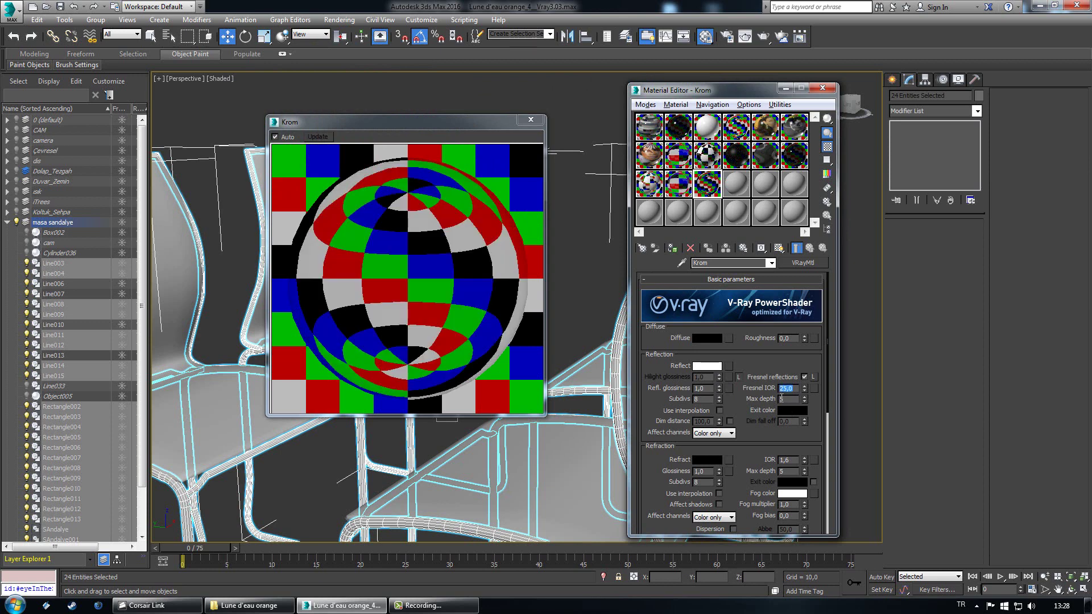
key(Return)
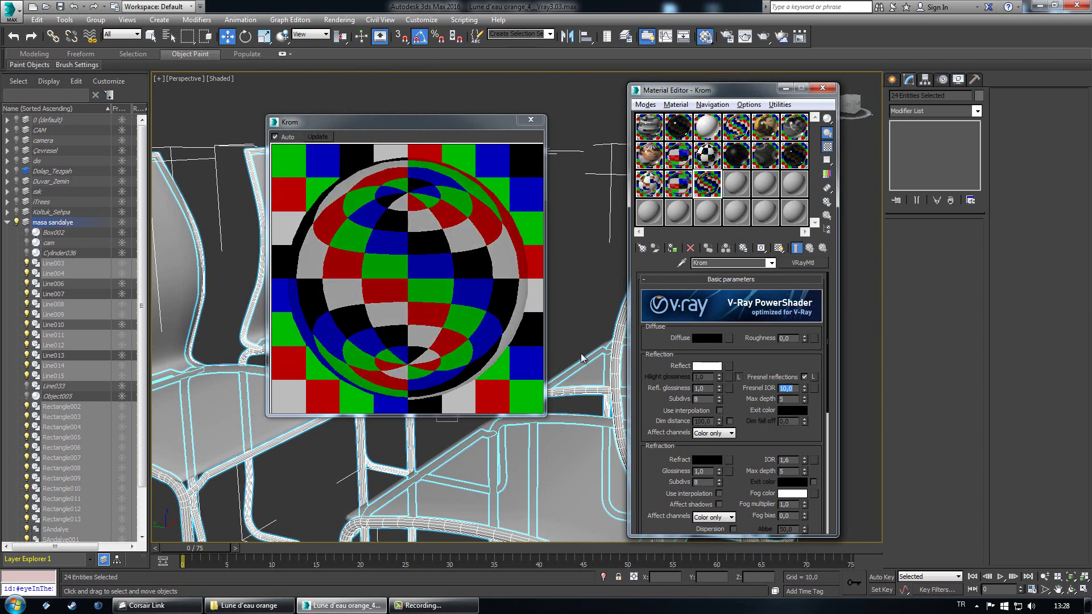
Step: Set Krom's reflection glossiness to 0,86 and its reflection subdivisions to 12
click(715, 387)
text(,9)
key(Return)
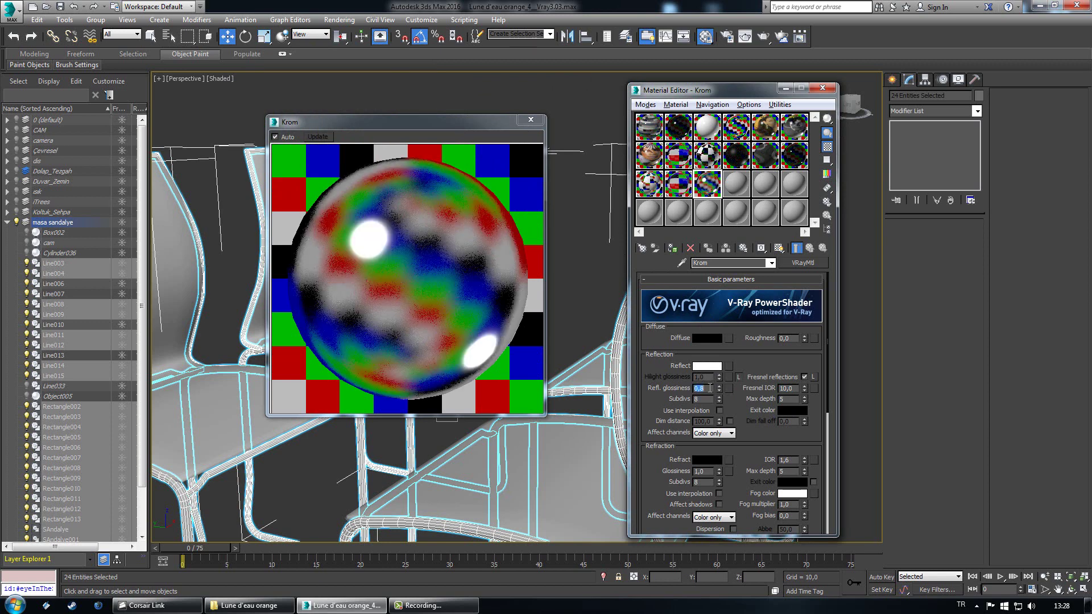
text(,85)
key(Return)
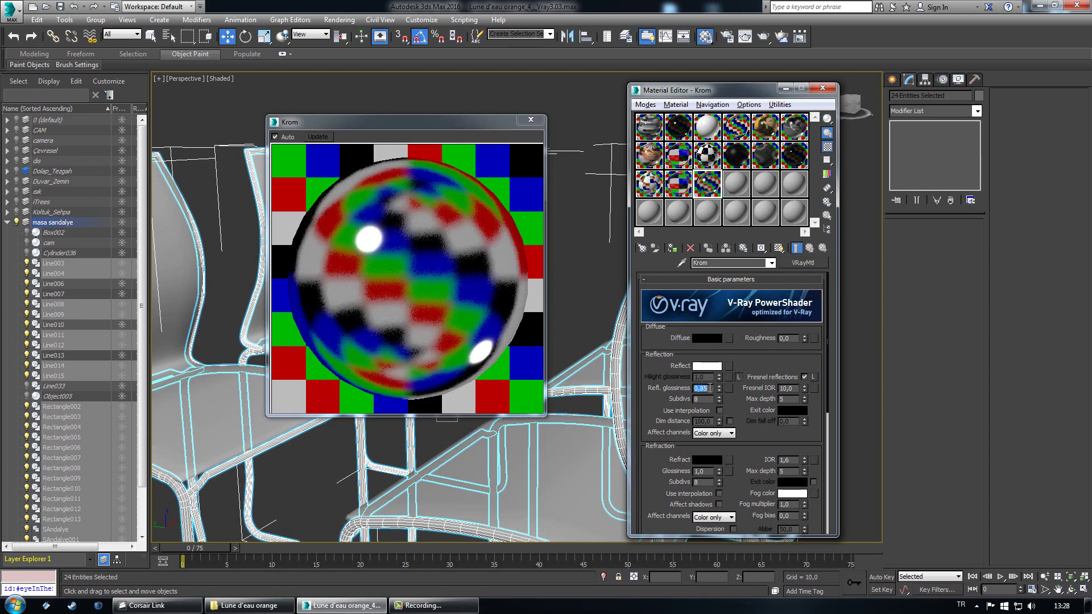
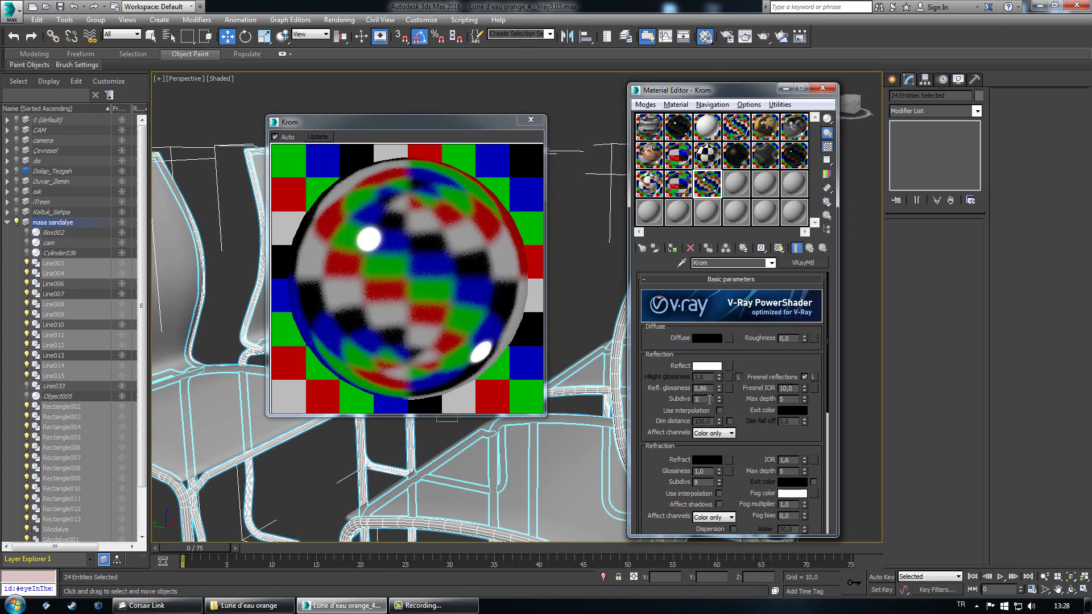
Step: Close the enlarged sample preview and assign Krom to the selected chair frames
click(545, 138)
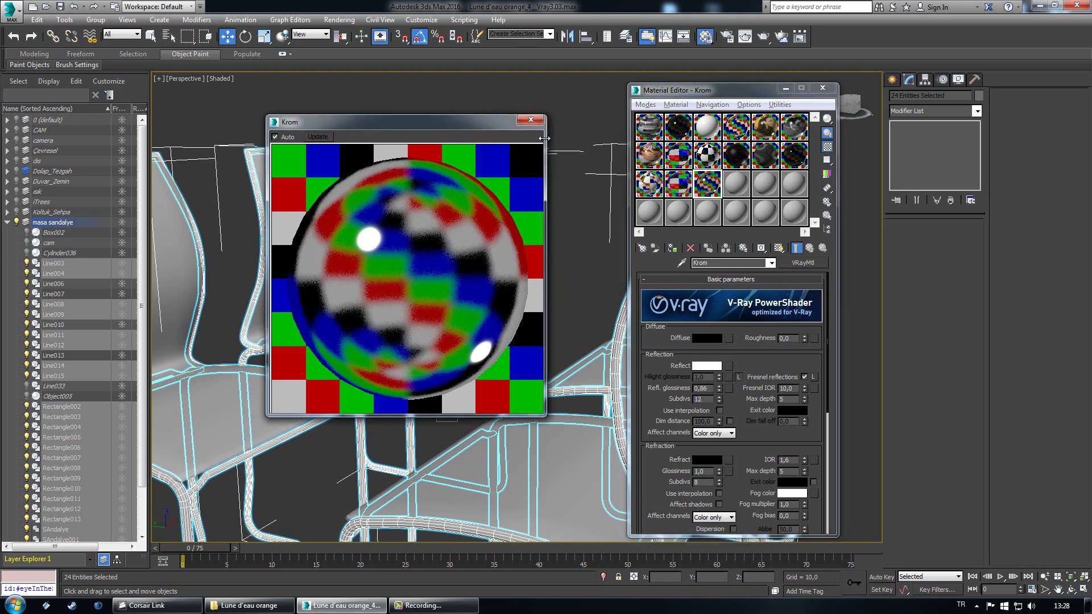
click(535, 121)
click(671, 249)
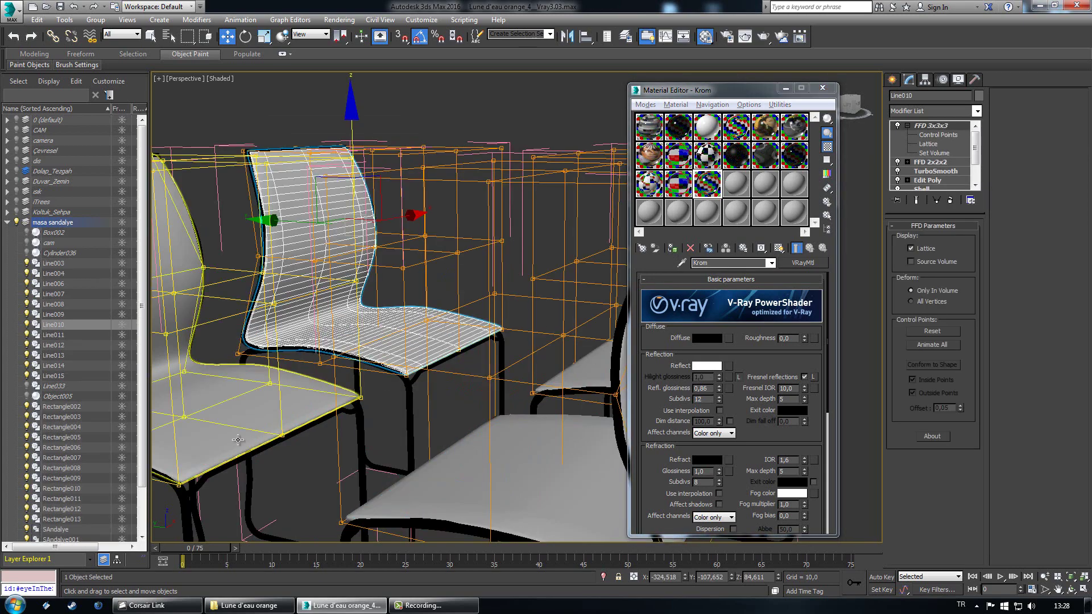
Step: Select the seat shells of all four chairs together
ctrl+click(224, 436)
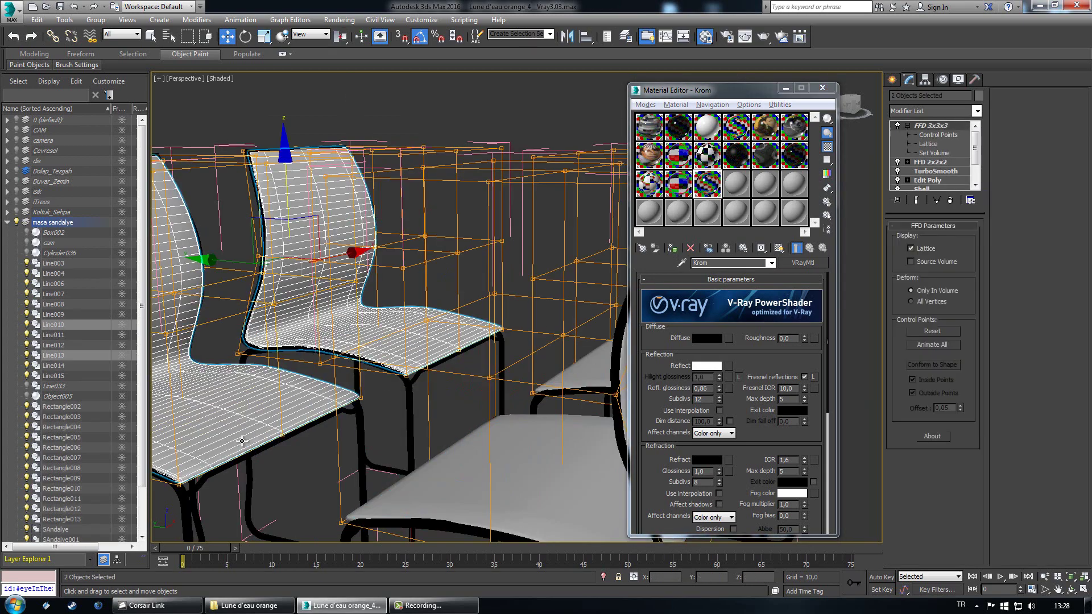
ctrl+click(520, 483)
alt+middle_drag(412, 468, 533, 322)
ctrl+click(533, 321)
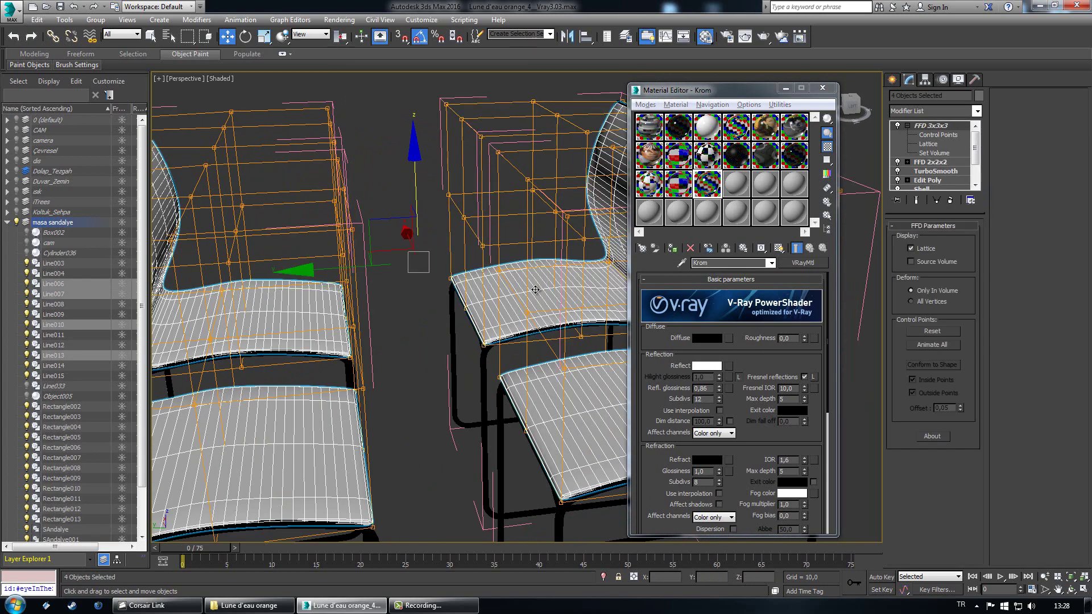
scroll(431, 305, down, 5)
Step: Assign the existing koltuk material to the selected seat shells and close the Material Editor
click(735, 183)
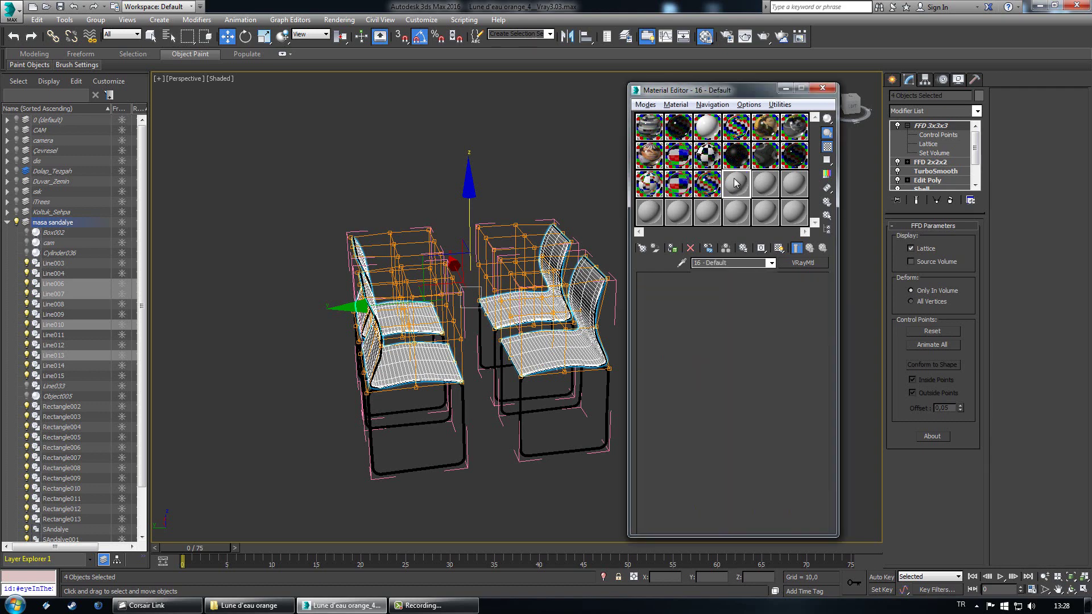
click(773, 163)
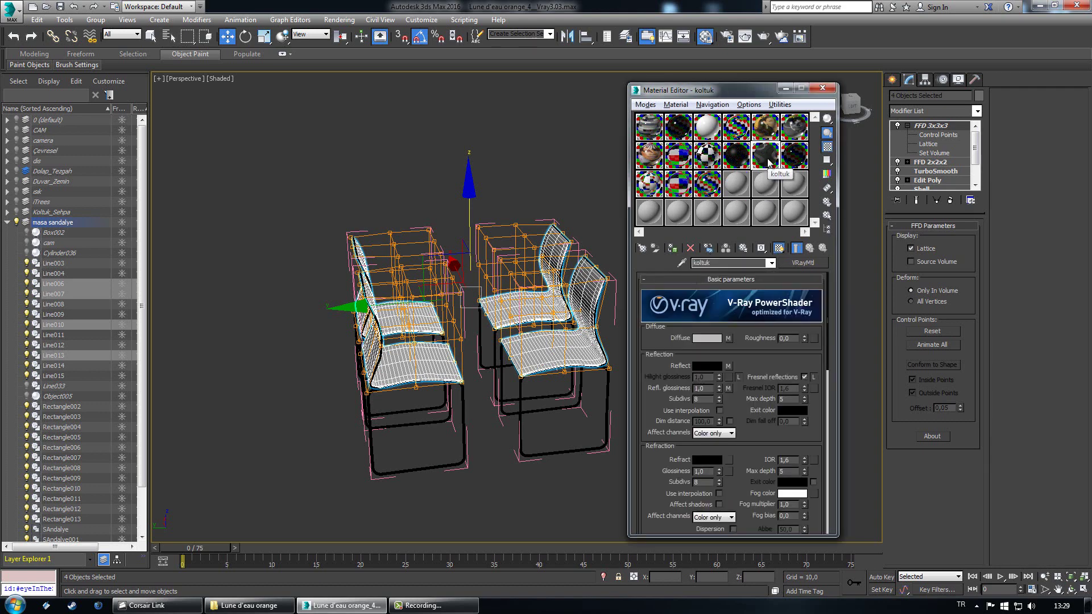
click(672, 248)
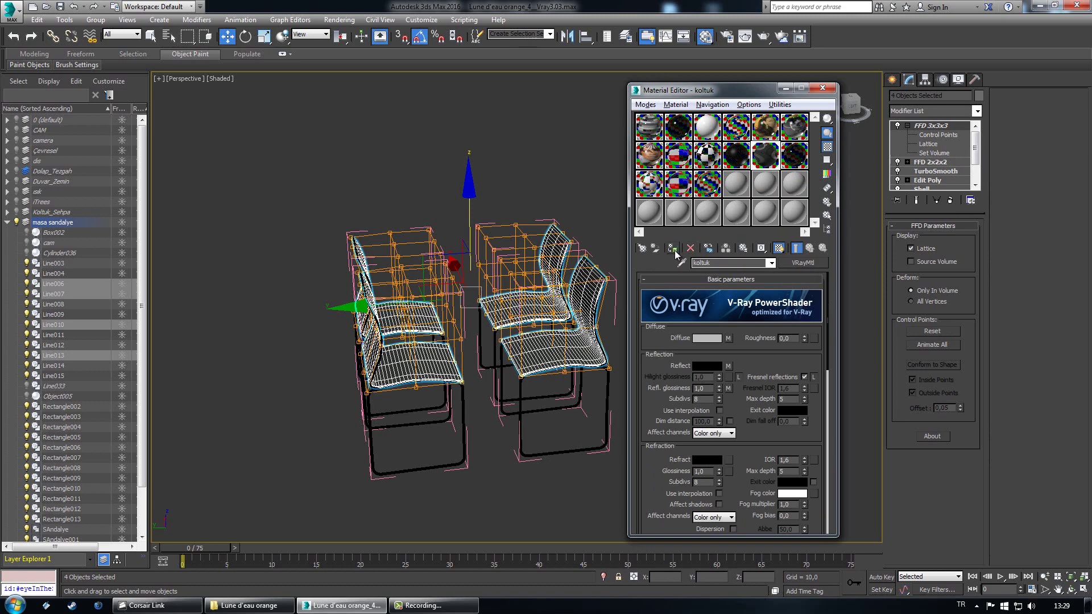
click(475, 485)
scroll(524, 353, up, 5)
scroll(574, 352, down, 5)
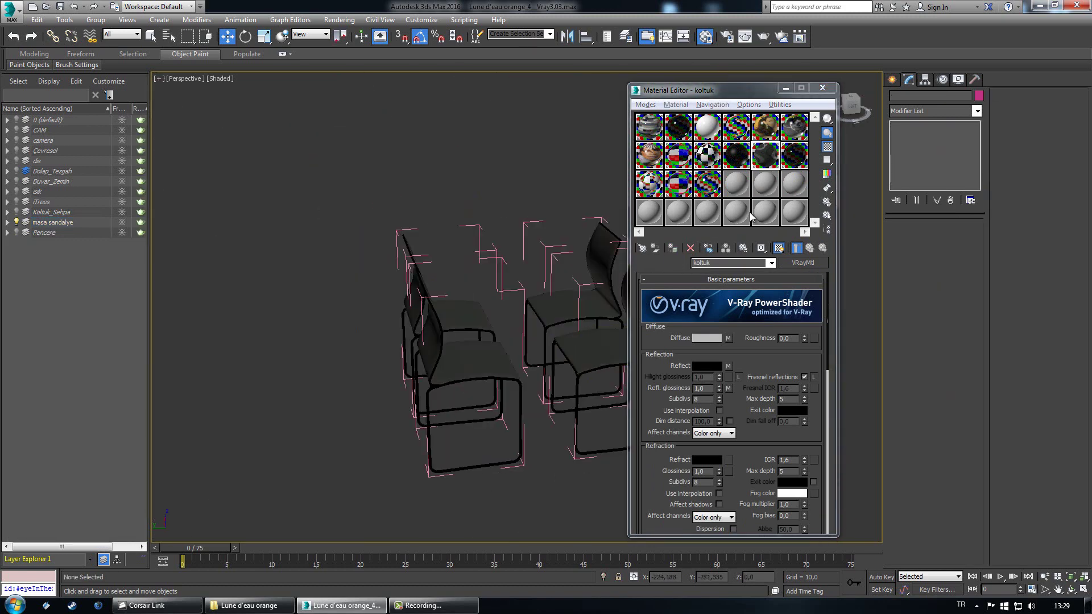
click(824, 89)
Step: Try a UVW Map modifier with Box mapping on one chair's seat shell
alt+middle_drag(584, 373, 405, 361)
scroll(544, 345, up, 4)
click(471, 370)
ctrl+click(345, 331)
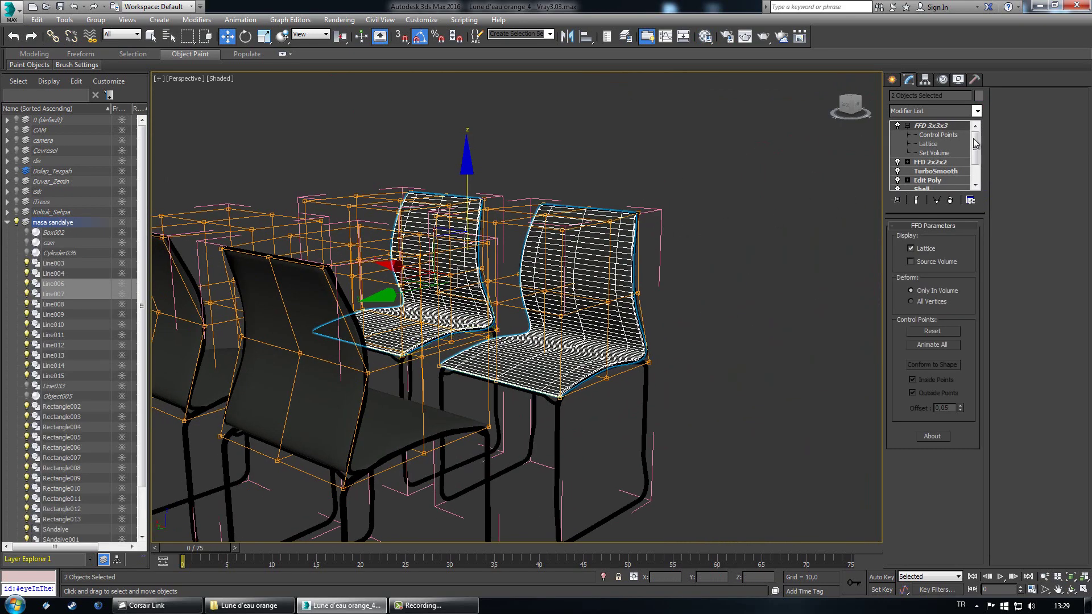
click(783, 241)
click(604, 280)
click(976, 111)
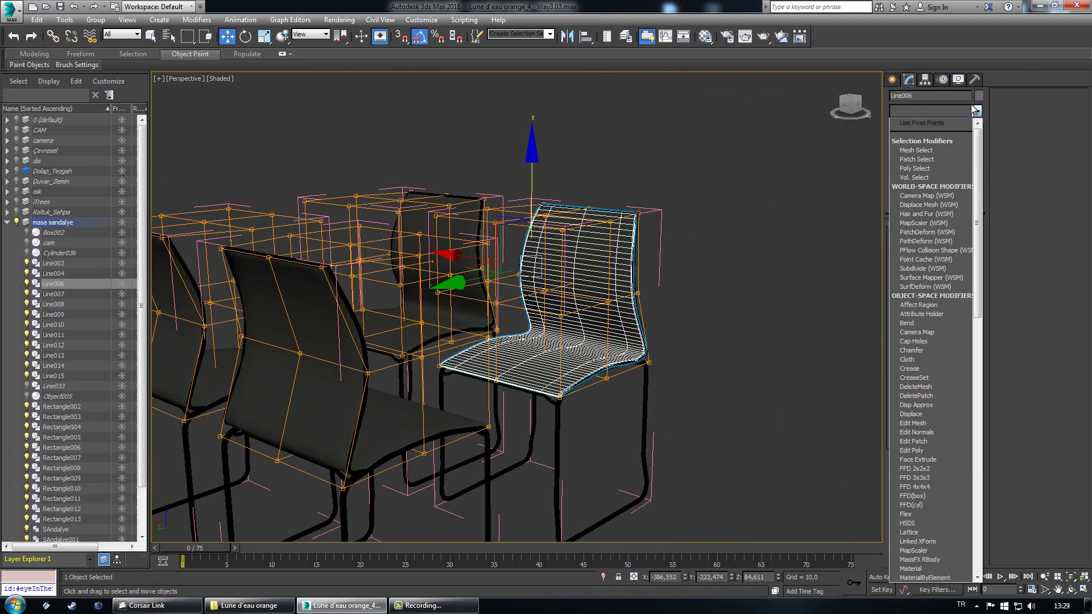
key(u)
key(u)
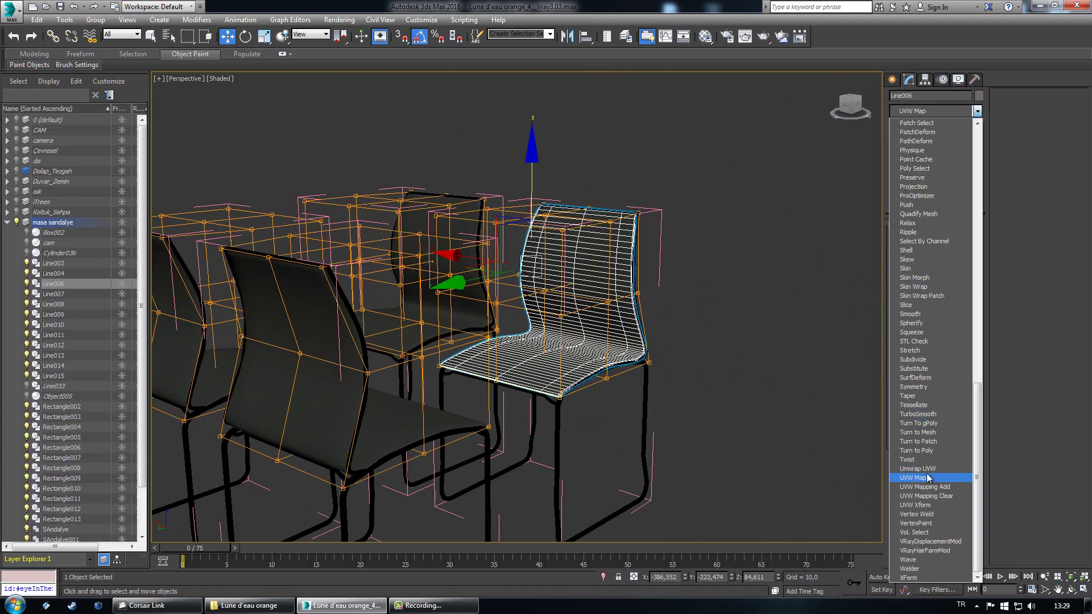
click(926, 474)
click(924, 288)
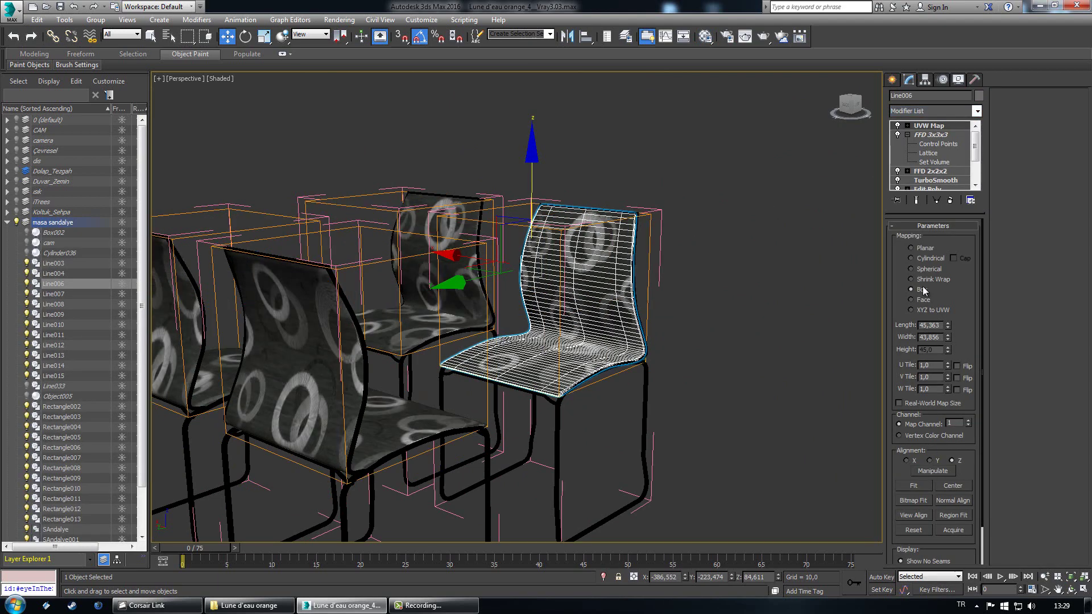
Step: Examine up close how the box-mapped ring pattern runs across the chair's seat and backrest
click(776, 372)
scroll(777, 371, down, 3)
alt+middle_drag(704, 381, 674, 262)
scroll(680, 271, up, 5)
middle_drag(721, 296, 655, 452)
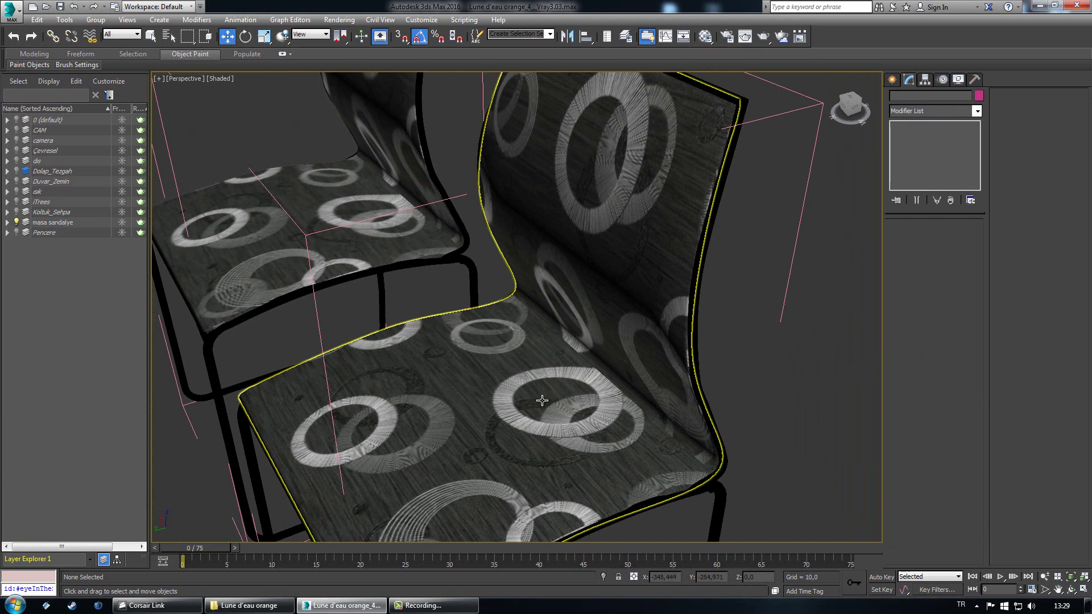
scroll(599, 450, up, 1)
scroll(600, 451, down, 1)
middle_drag(655, 447, 647, 412)
scroll(646, 411, up, 1)
scroll(646, 408, down, 1)
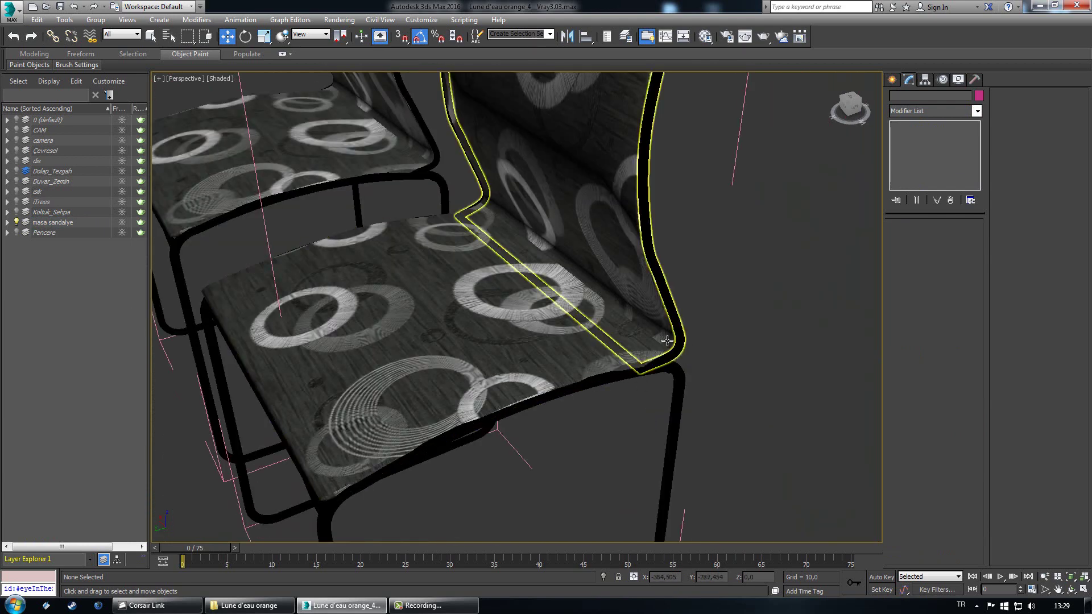
Step: Replace the seat shell's UVW Map modifier with an Unwrap UVW modifier
click(546, 321)
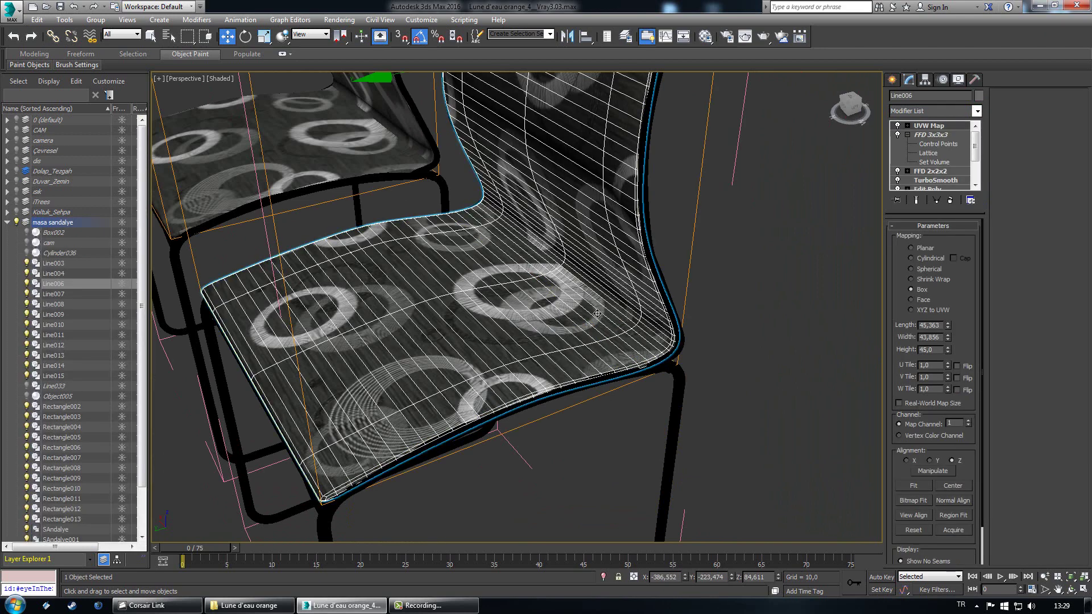
click(957, 200)
click(977, 111)
key(u)
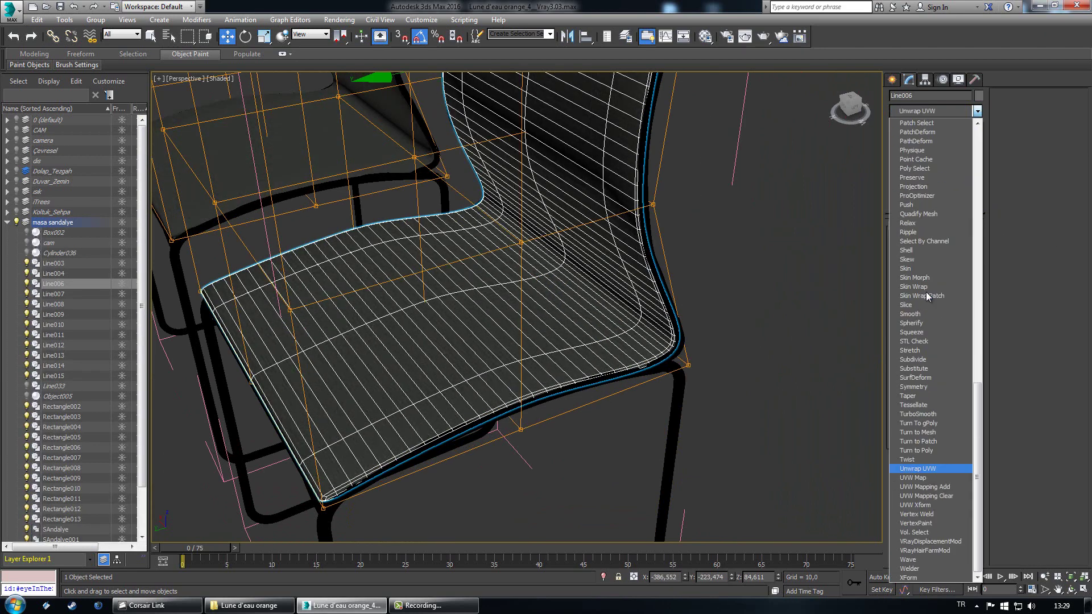
click(933, 468)
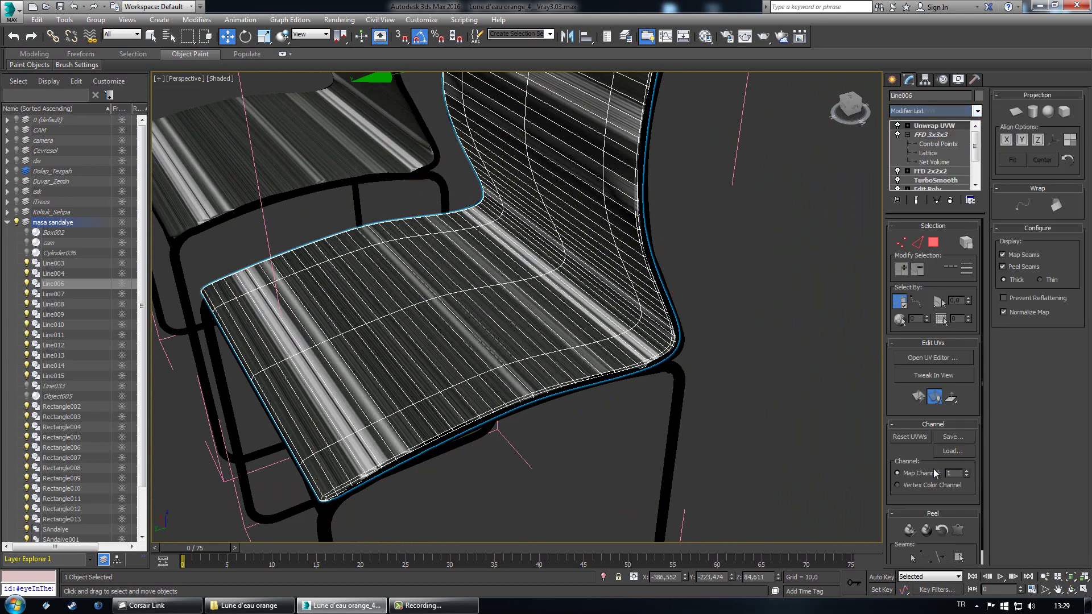
Step: Select all faces of the seat shell and open them in a maximized UV editor
click(936, 244)
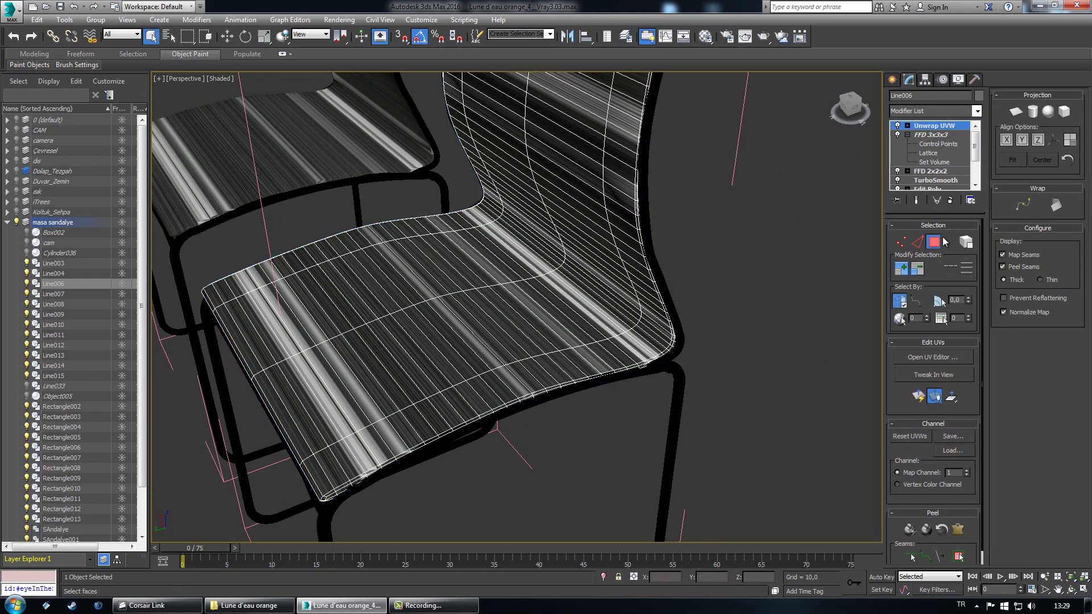
key(ctrl+a)
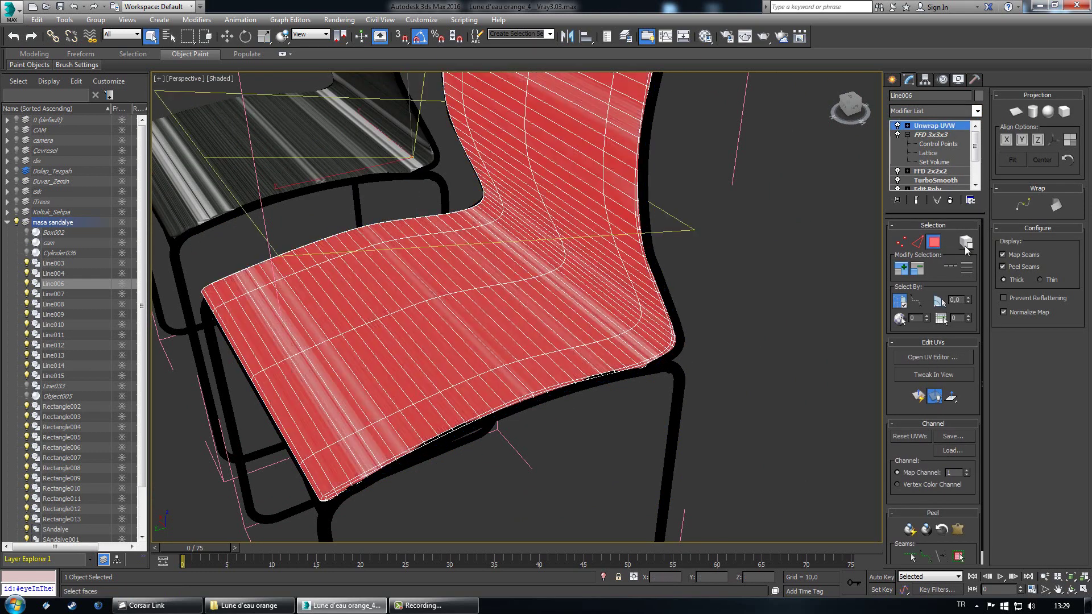
click(951, 358)
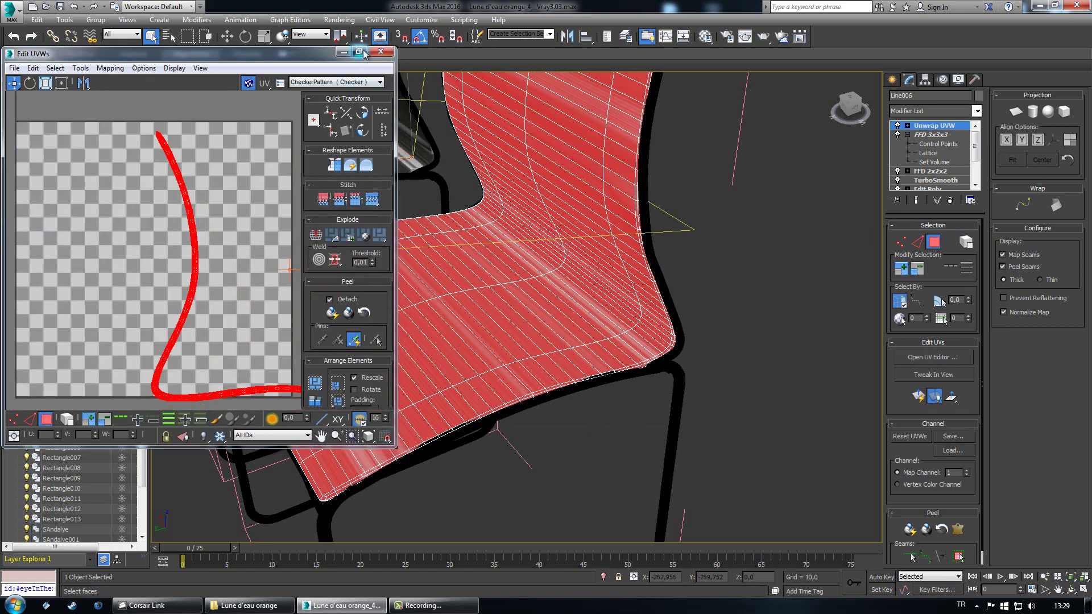
click(358, 52)
scroll(307, 263, down, 2)
Step: Try Flatten Mapping on the seat shell's selected faces and undo it
click(100, 19)
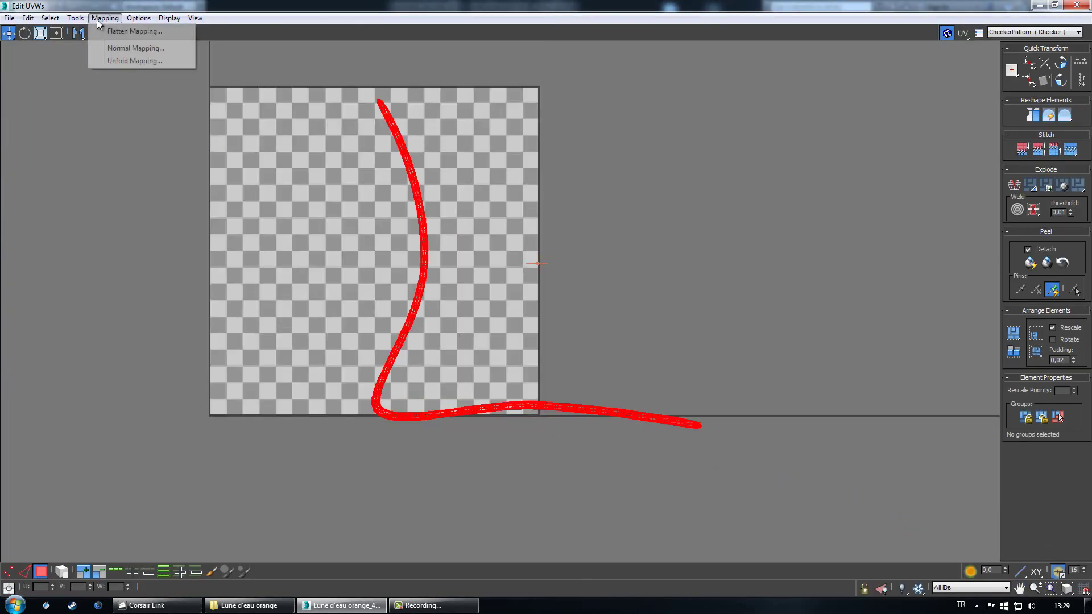
click(147, 32)
click(165, 76)
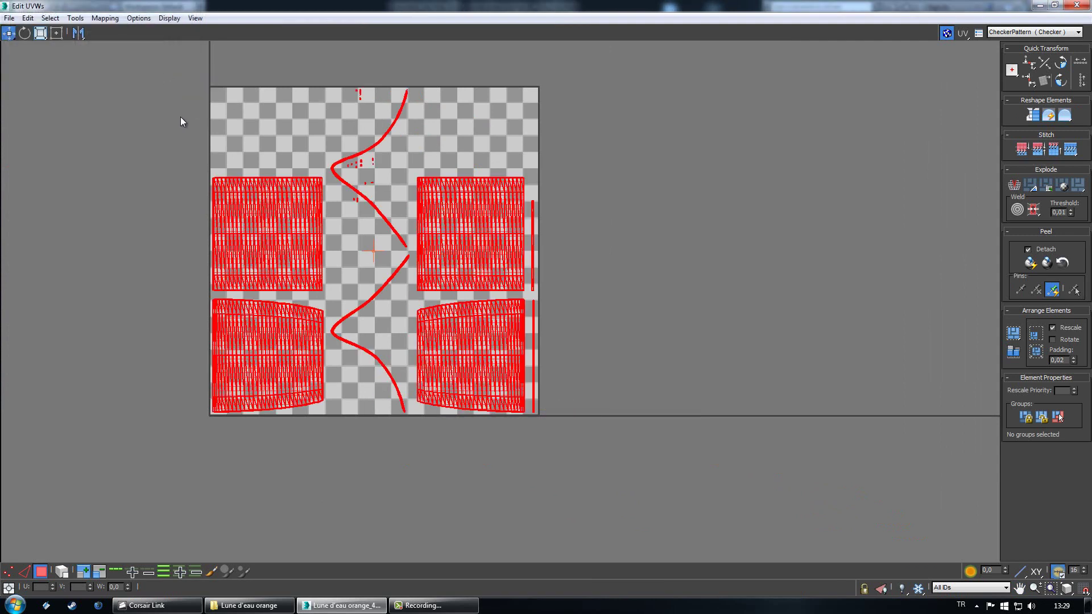
key(ctrl+z)
Step: Apply Unfold Mapping to the seat shell's selected faces, then clear the face selection
click(105, 18)
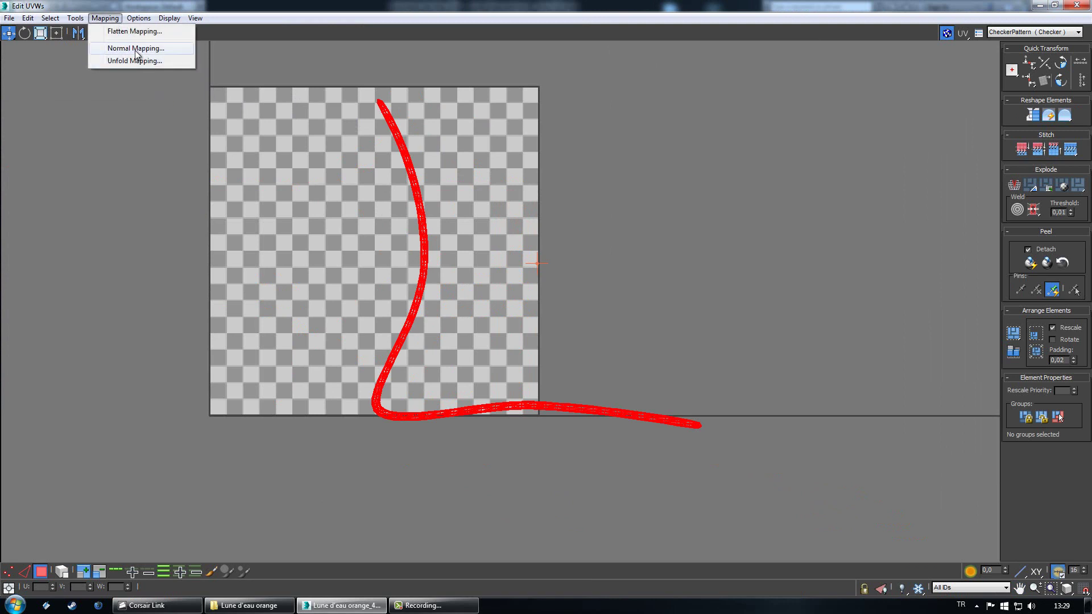
click(135, 49)
click(148, 63)
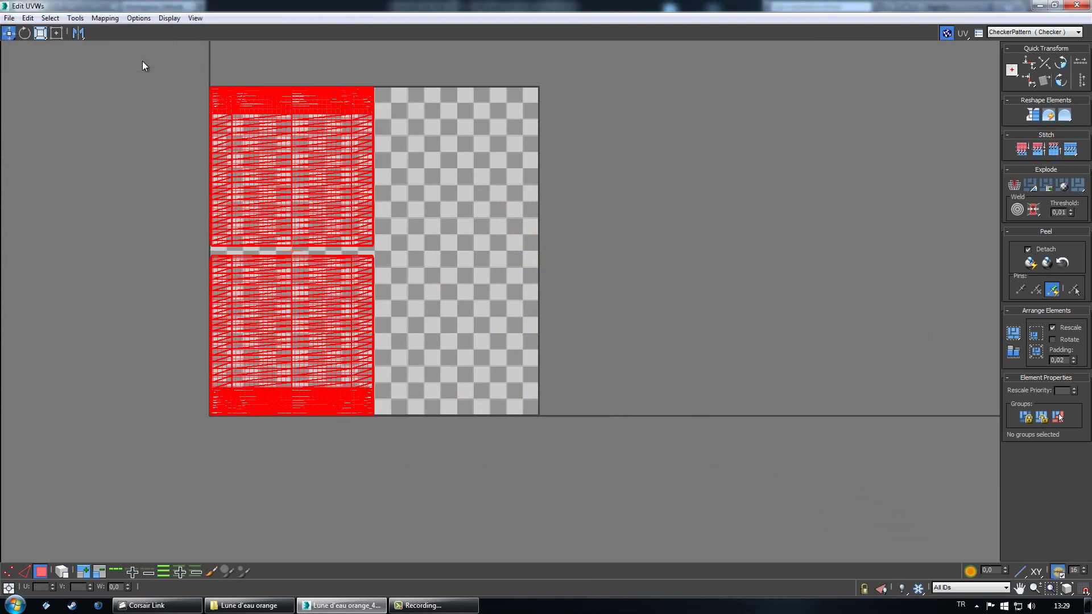
click(421, 267)
Step: Select the facing border edges of the two unfolded UV islands and stitch them together into one continuous piece
scroll(289, 208, up, 3)
scroll(291, 212, down, 3)
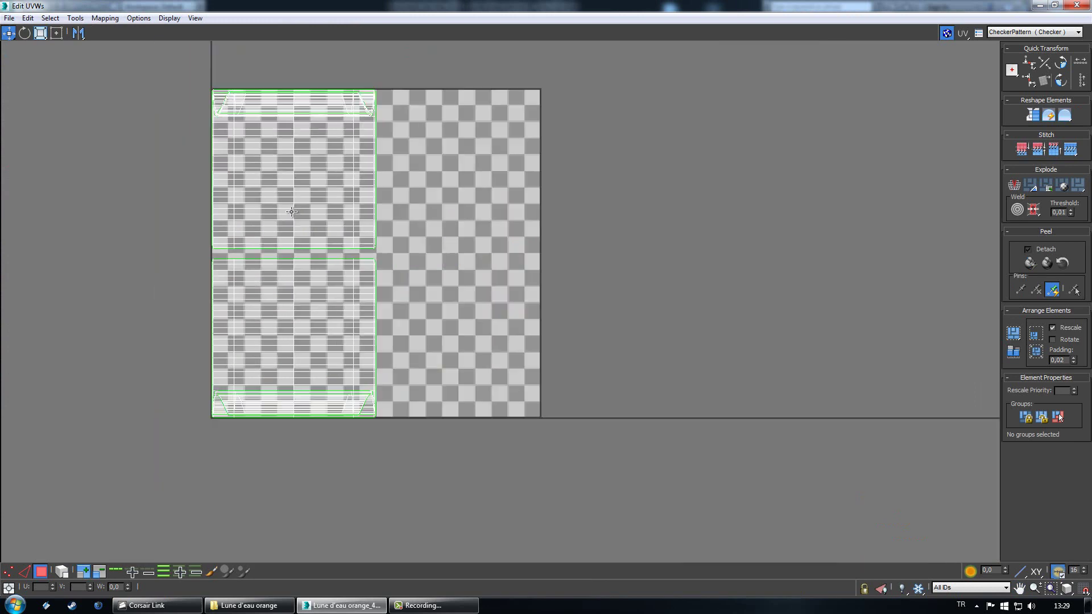
scroll(326, 274, up, 2)
scroll(196, 229, up, 3)
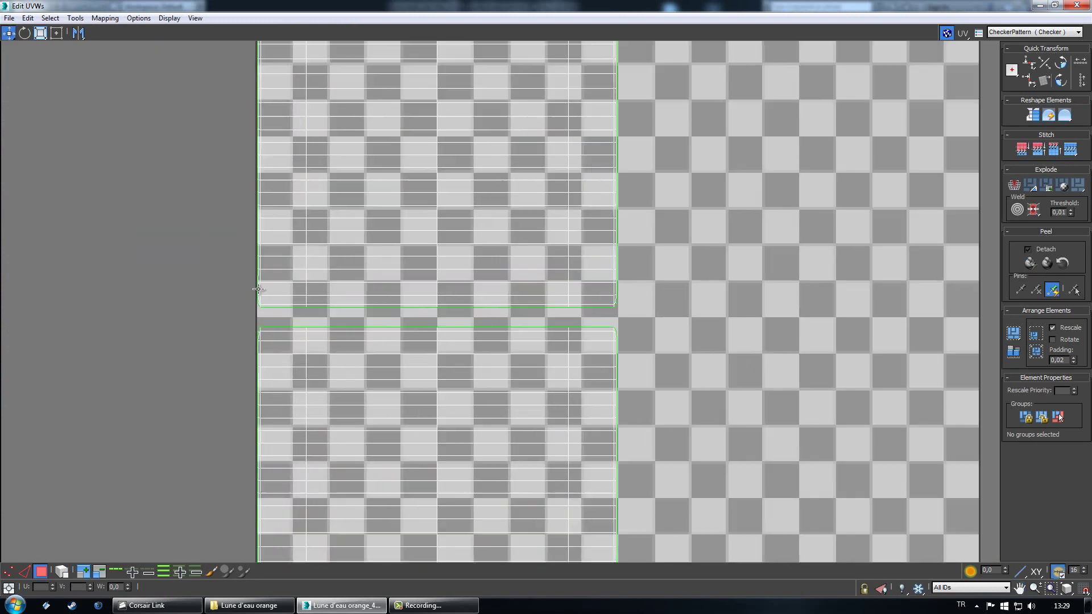
click(329, 357)
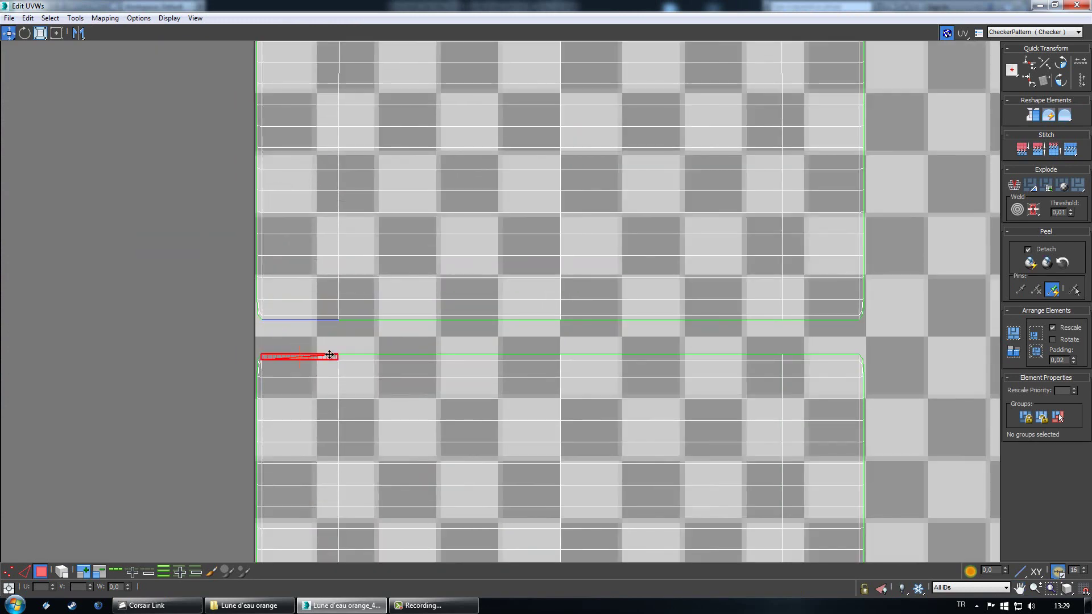
click(23, 572)
double_click(283, 354)
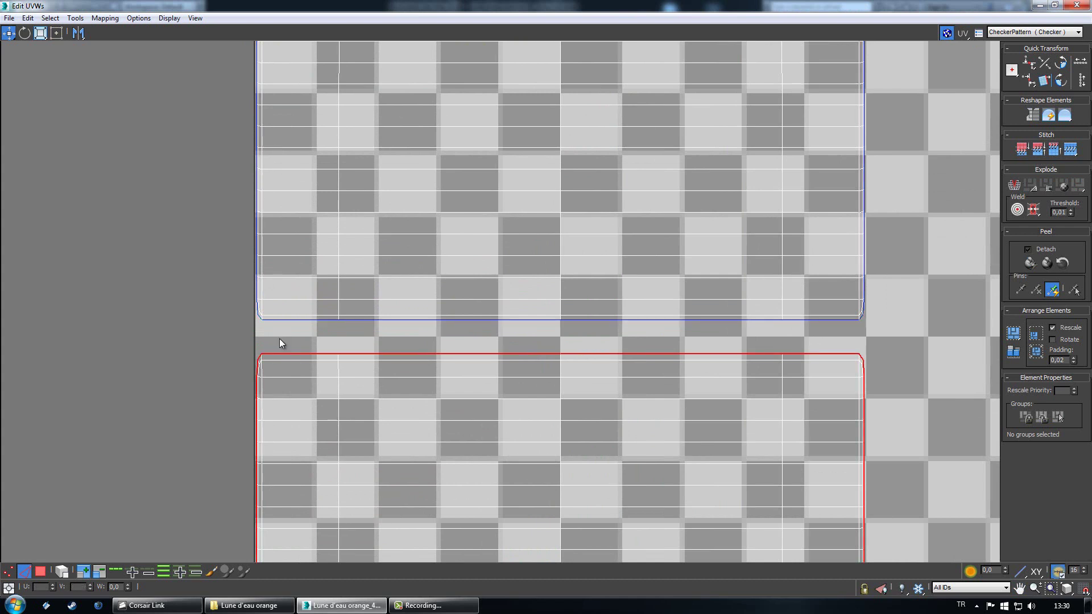
click(301, 316)
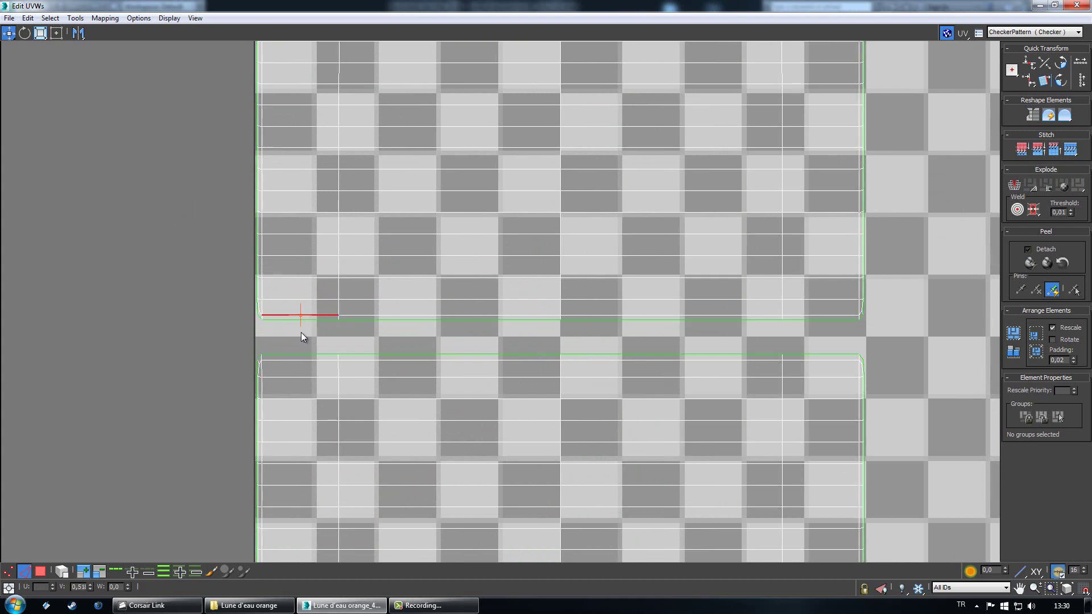
click(297, 354)
ctrl+click(373, 354)
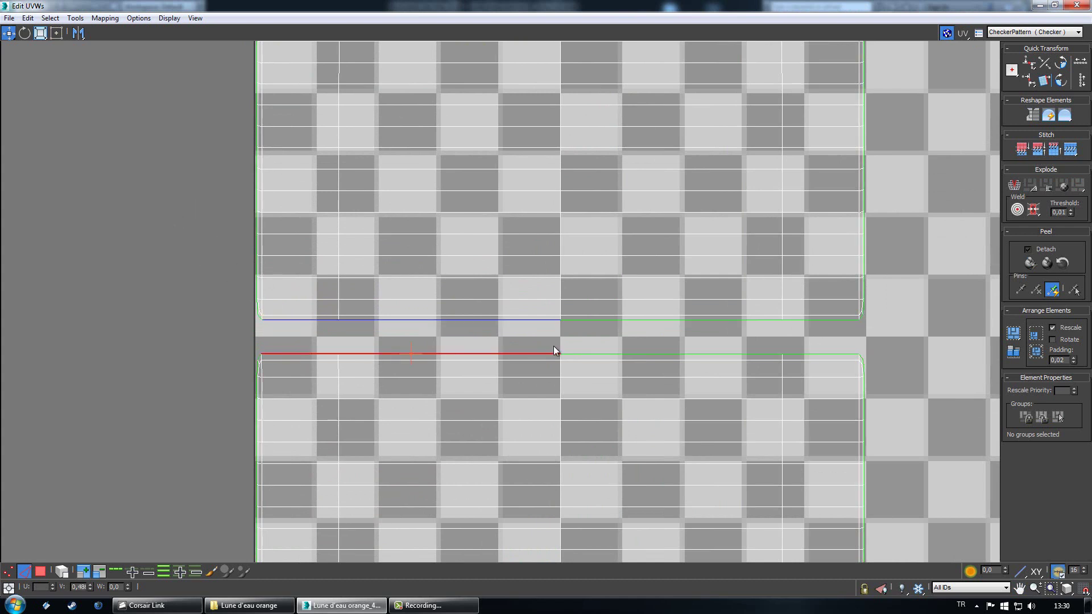
shift+click(646, 354)
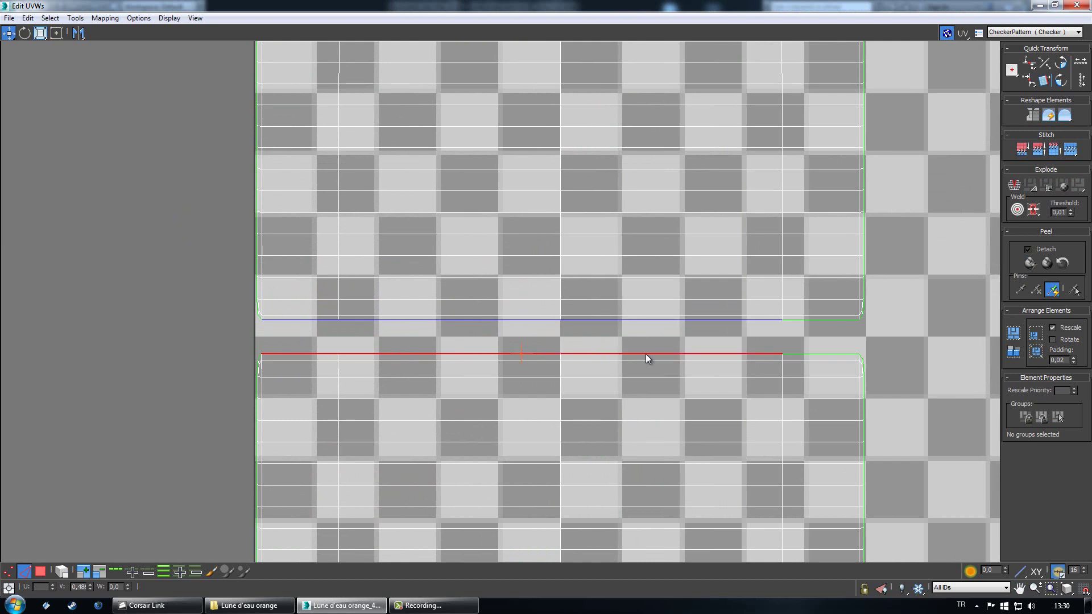
shift+click(822, 356)
click(74, 18)
click(88, 150)
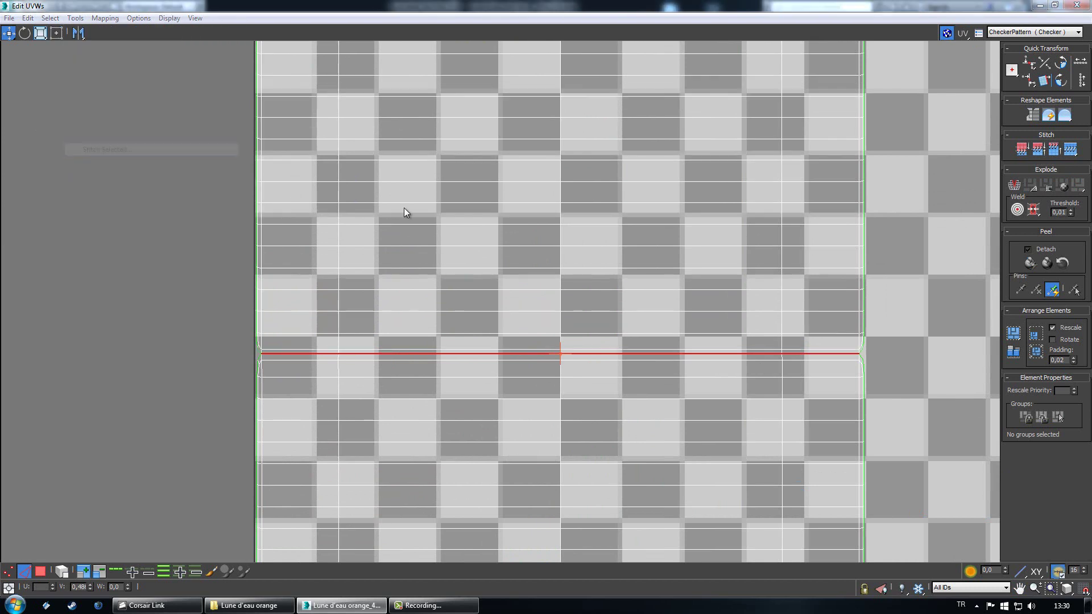
click(128, 41)
scroll(214, 251, down, 5)
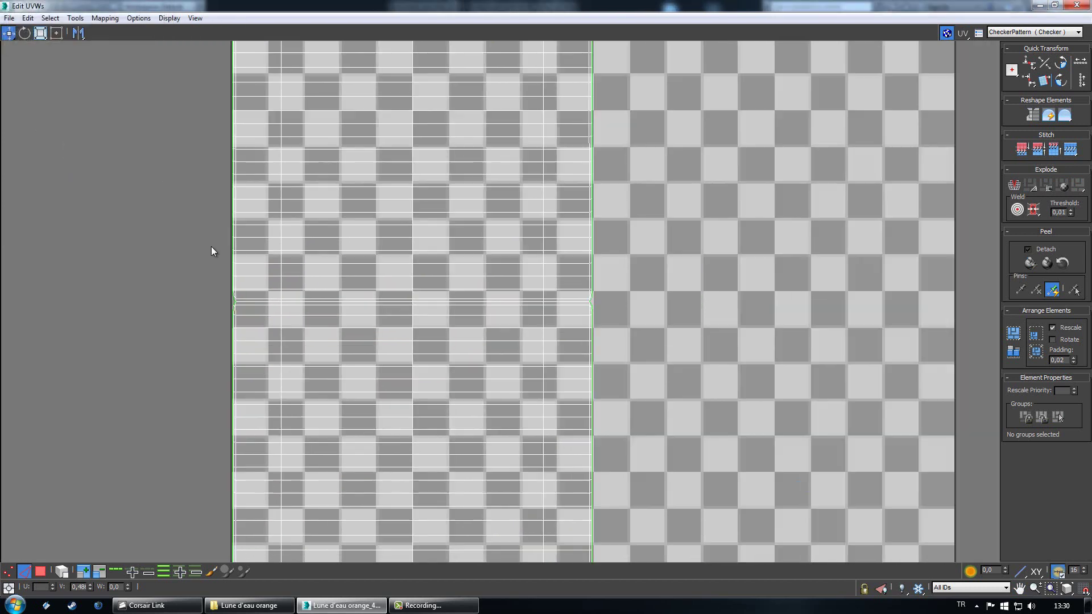
Step: Leave the UV editor and examine how the texture runs across the chair's seat and backrest with the unfolded mapping
double_click(539, 4)
click(761, 397)
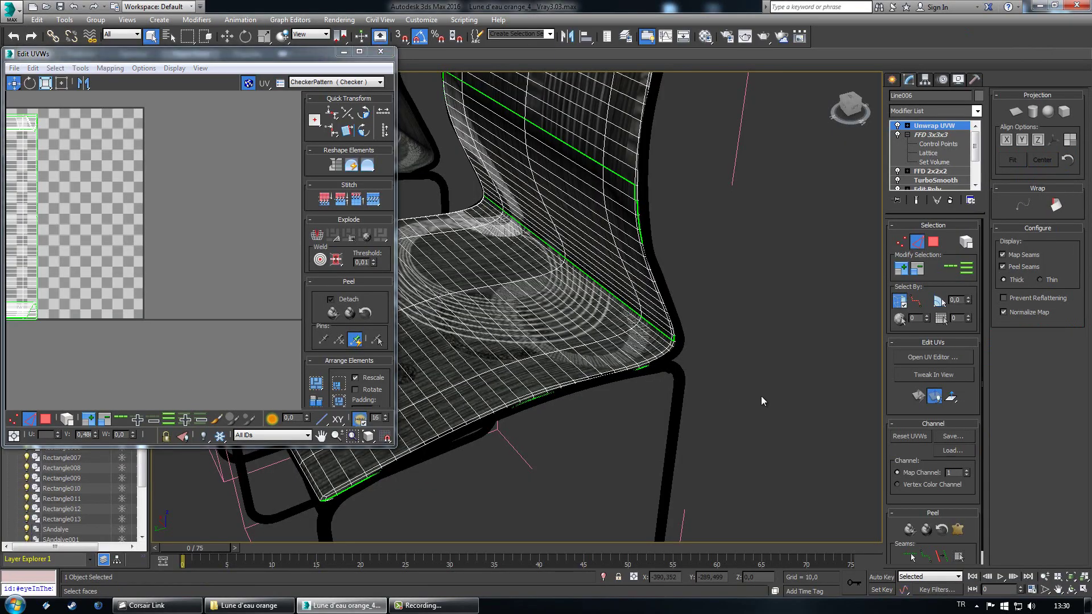
alt+middle_drag(705, 377, 762, 341)
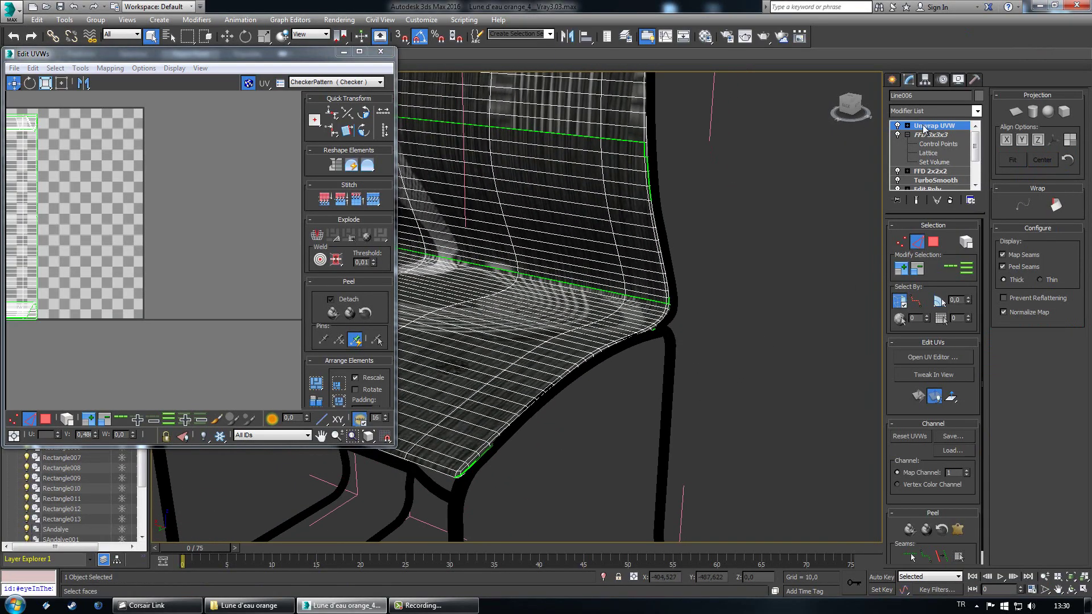
click(795, 165)
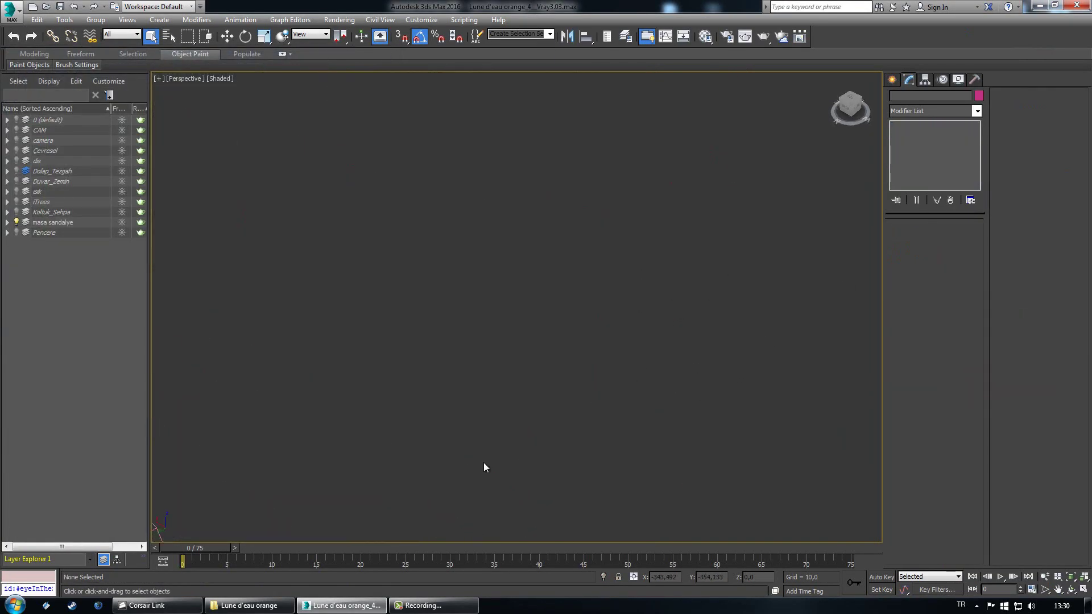
middle_drag(483, 462, 591, 233)
middle_drag(653, 394, 647, 348)
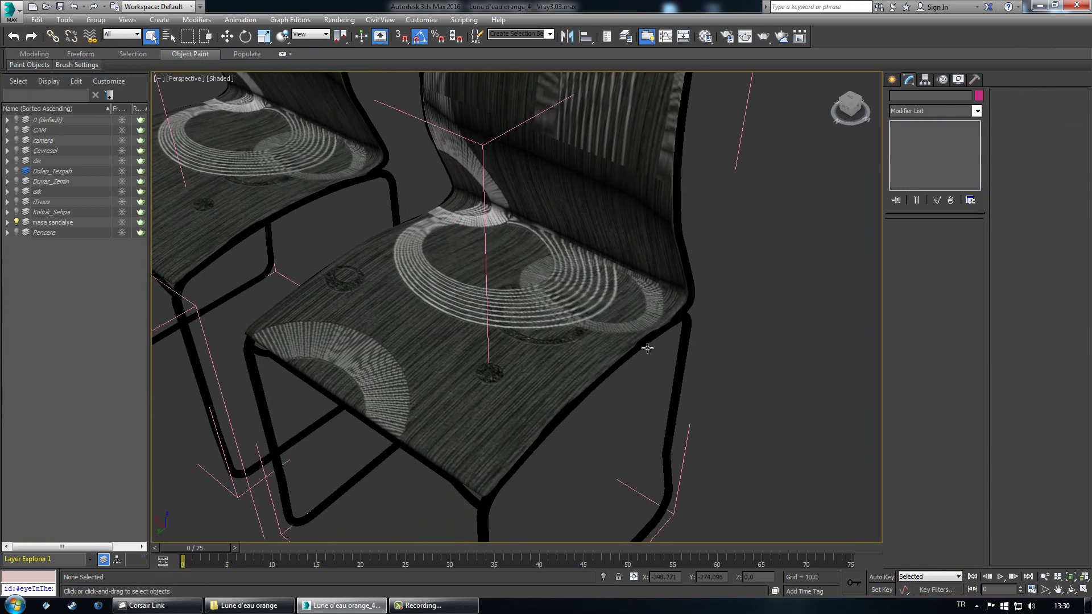
click(615, 288)
click(760, 357)
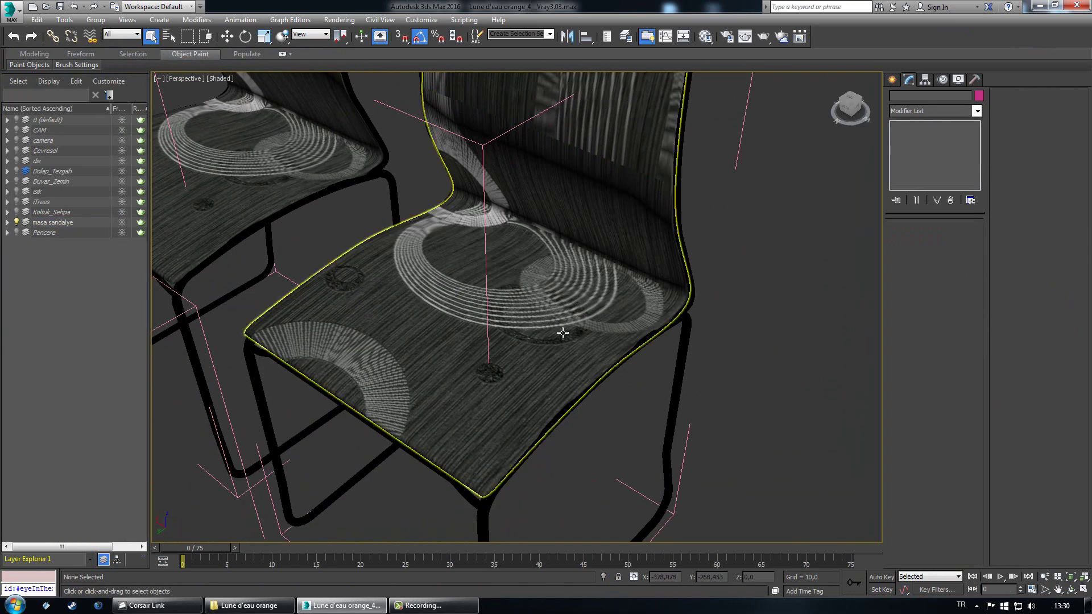
scroll(560, 332, up, 3)
alt+middle_drag(561, 332, 533, 344)
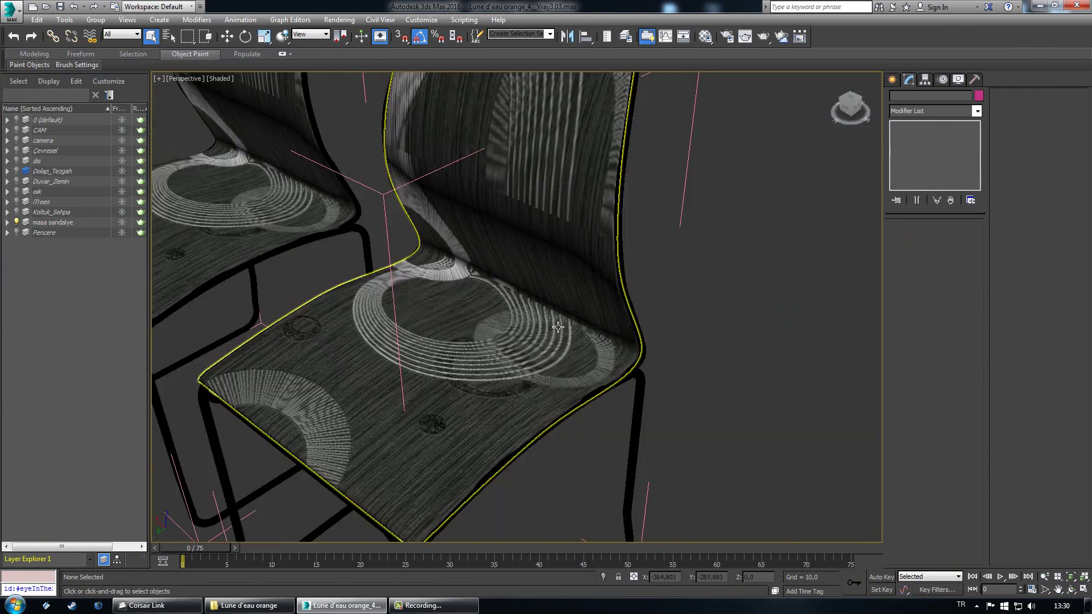
Step: Remove the seat shell's Unwrap UVW modifier and add a fresh Unwrap UVW in its place
click(534, 344)
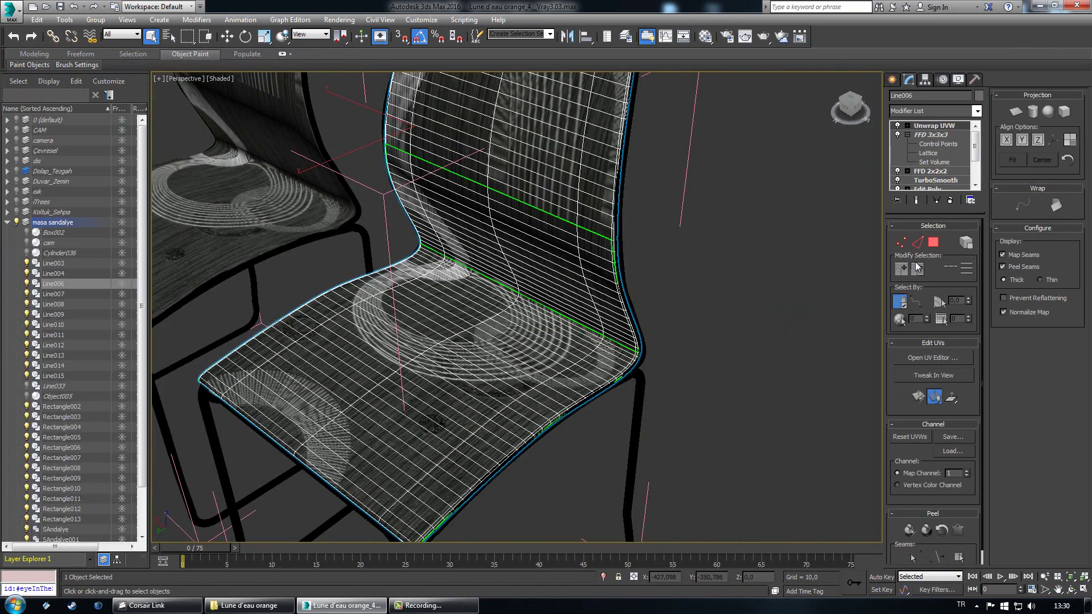
click(934, 243)
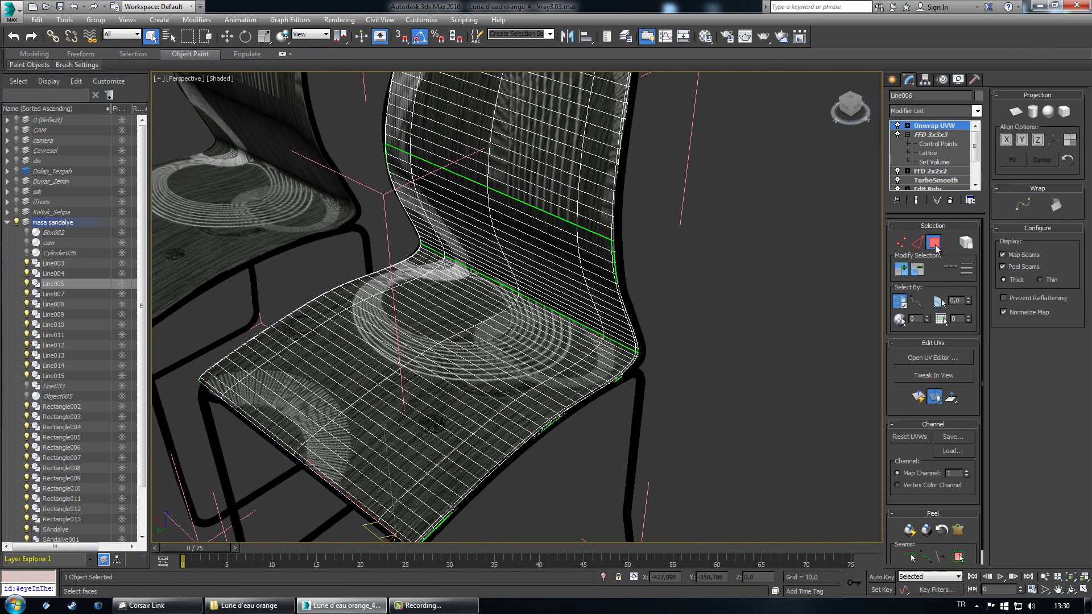
click(950, 201)
click(952, 108)
scroll(927, 258, down, 10)
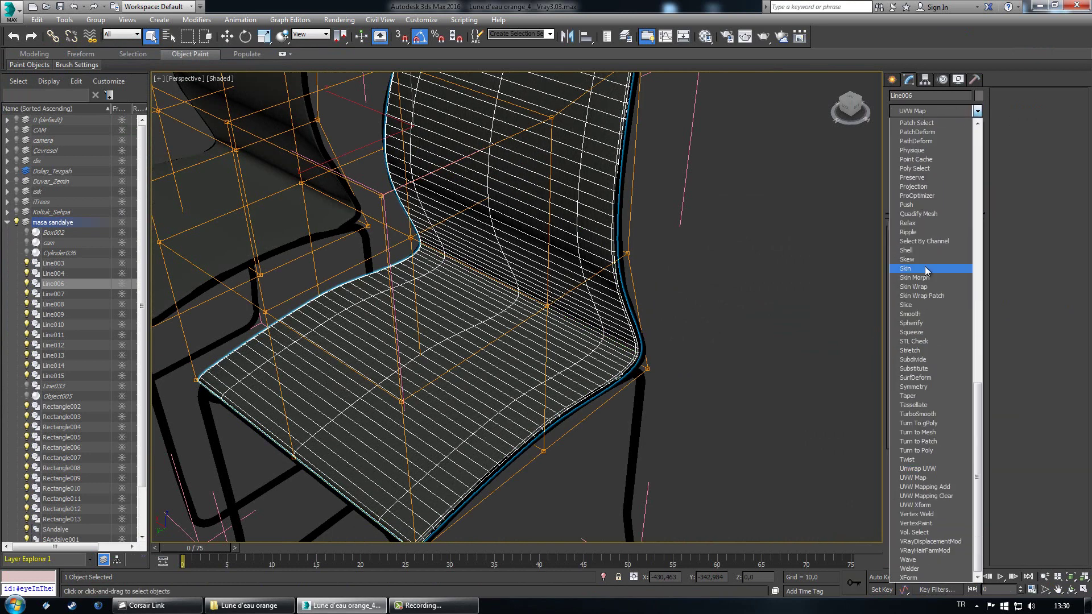
click(933, 469)
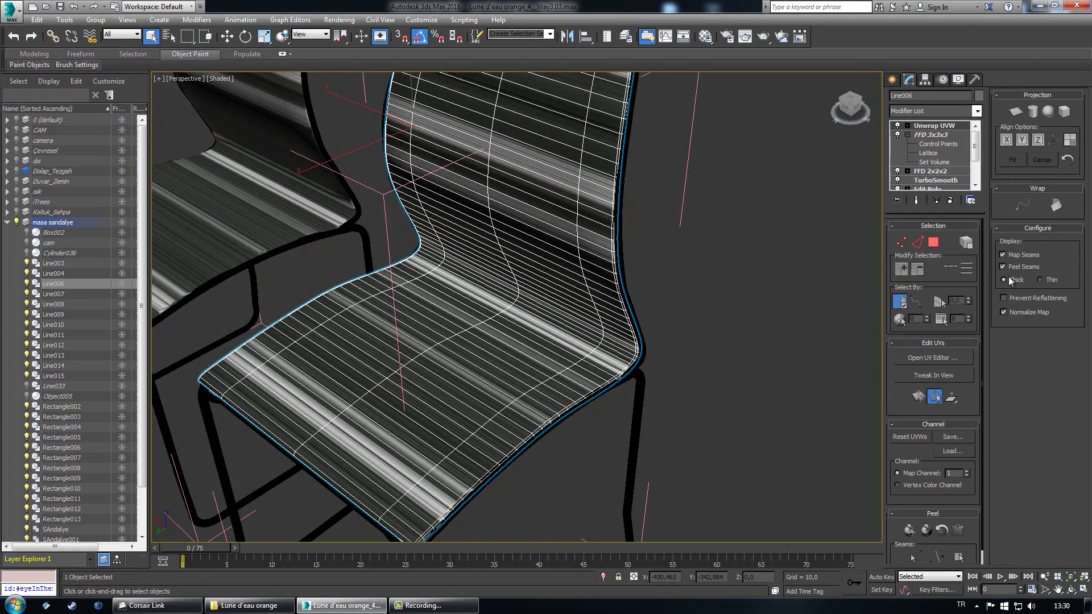
Step: Turn on Box projection at face level for the seat shell and open its UVs in a maximized UV editor
click(933, 242)
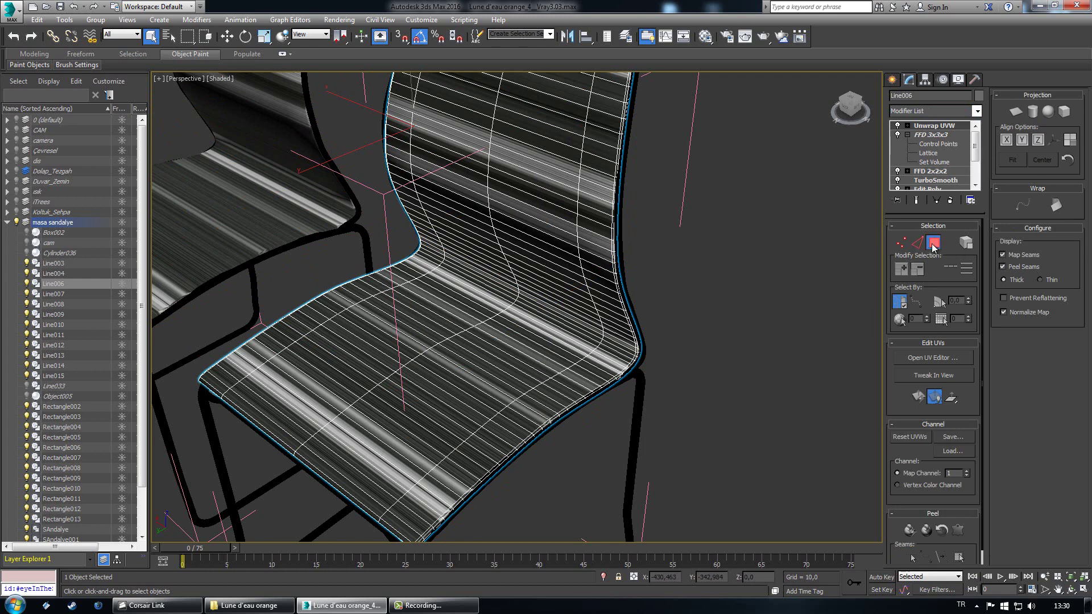
click(1064, 113)
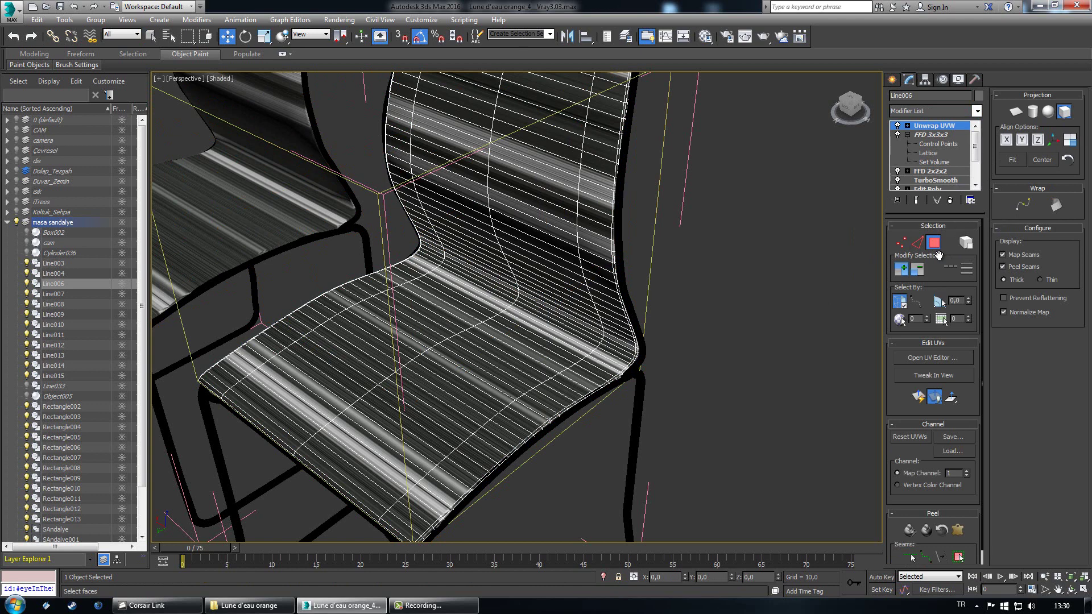
click(924, 358)
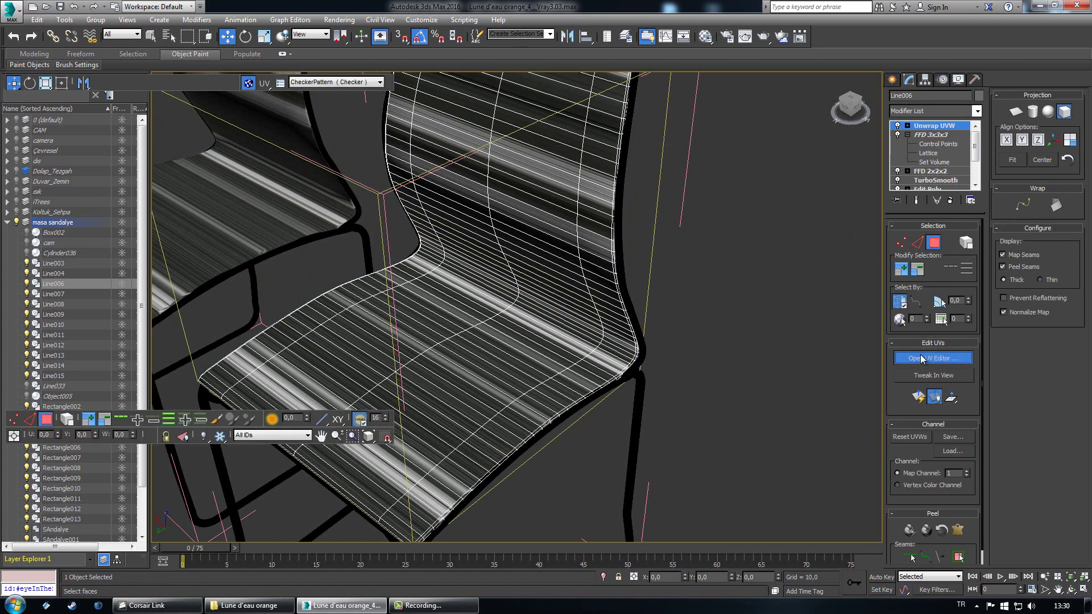
click(359, 51)
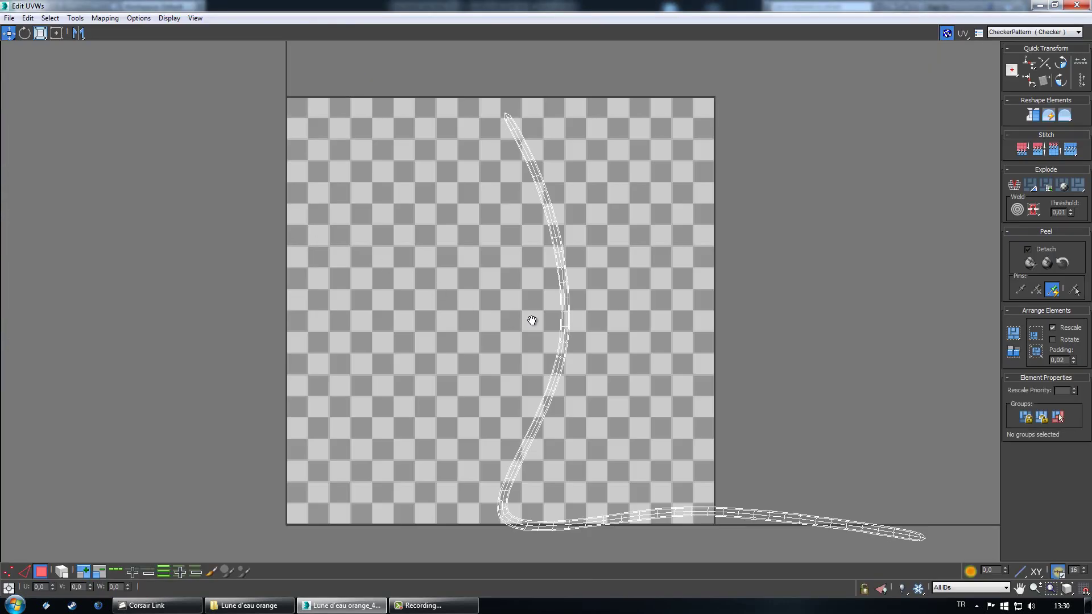
scroll(444, 259, down, 3)
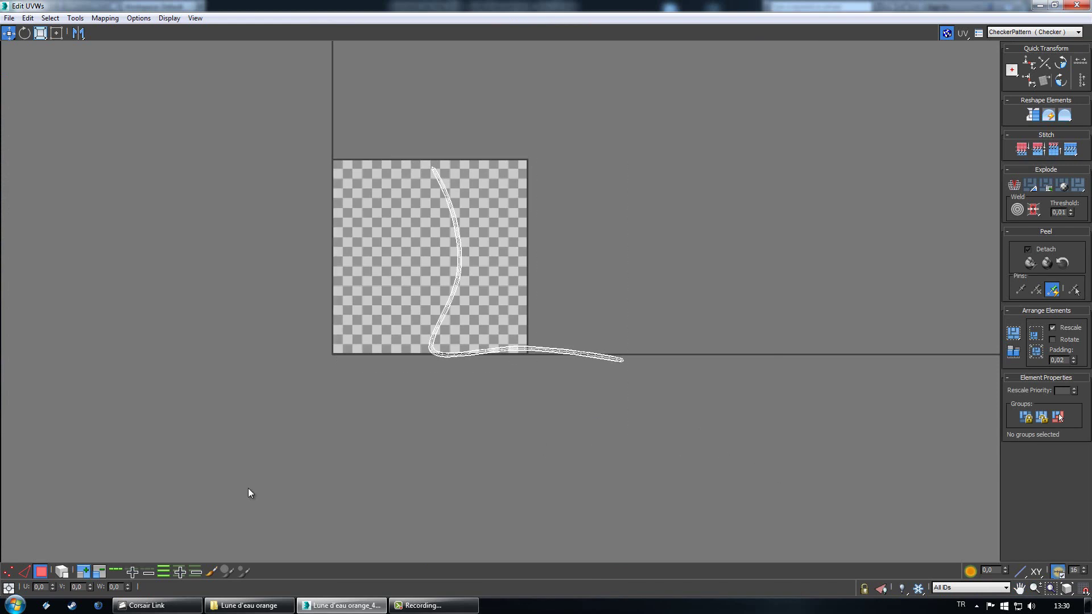
Step: Select all of the seat shell's faces and apply Flatten Mapping with a 45,0 polygon angle and 0,02 spacing
click(26, 571)
click(105, 18)
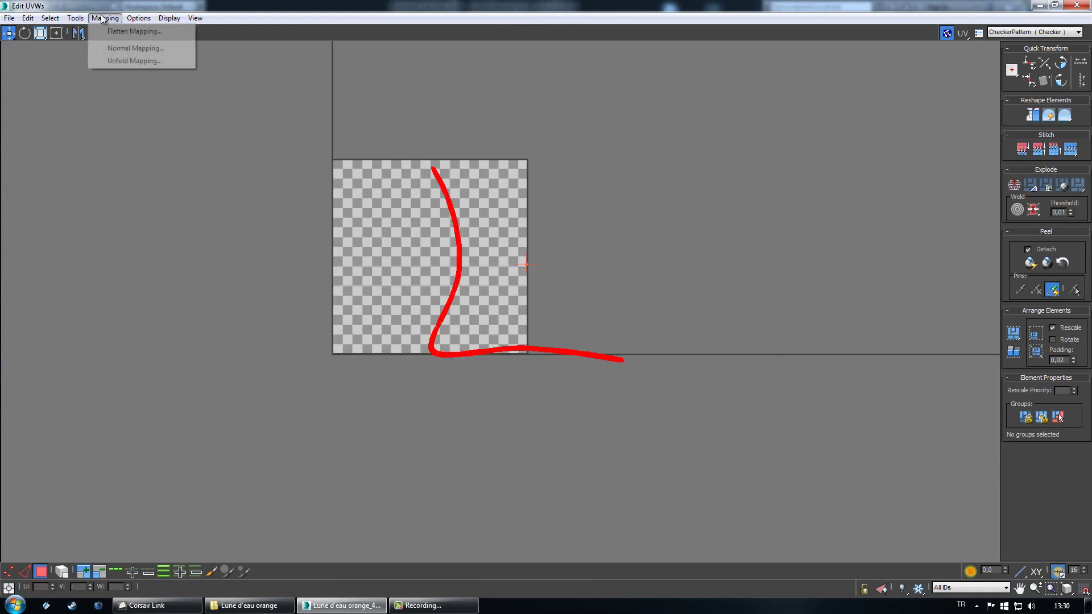
click(117, 31)
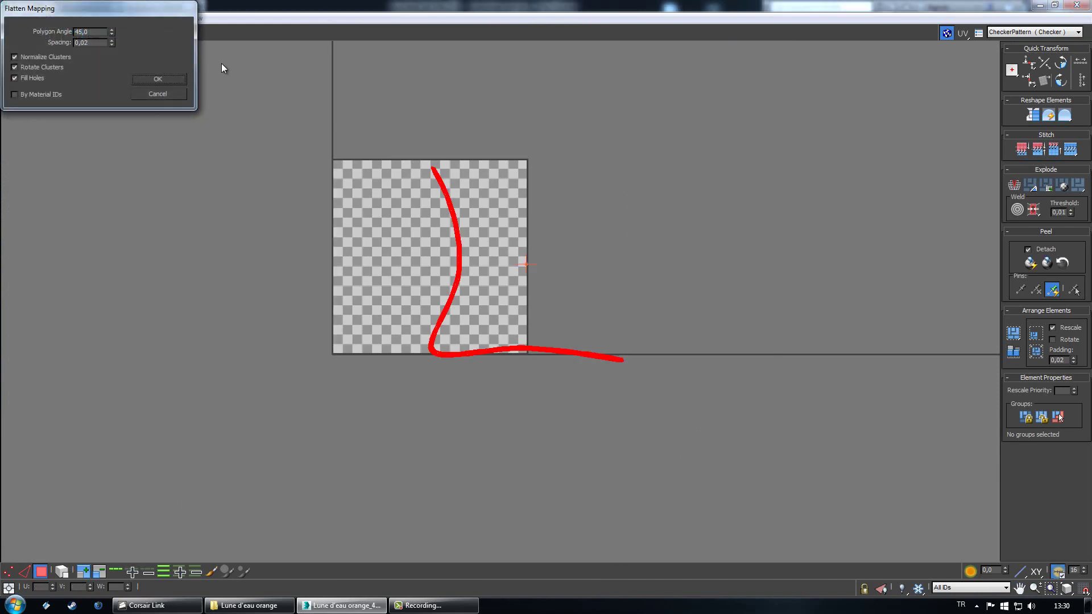
click(168, 78)
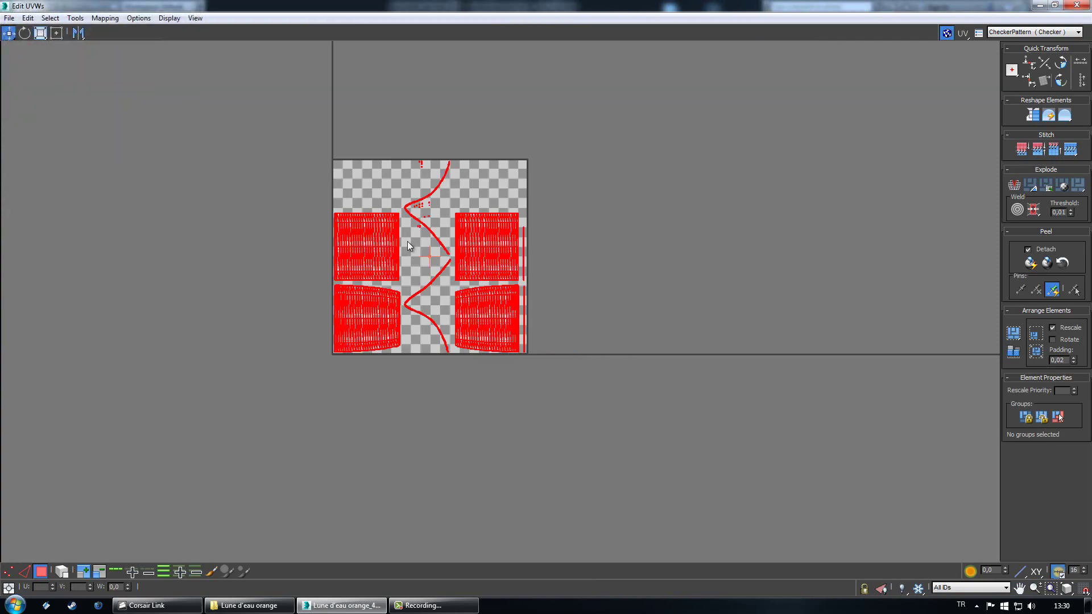
Step: Select the right-hand border edges of the upper-left flattened UV island
scroll(408, 238, up, 6)
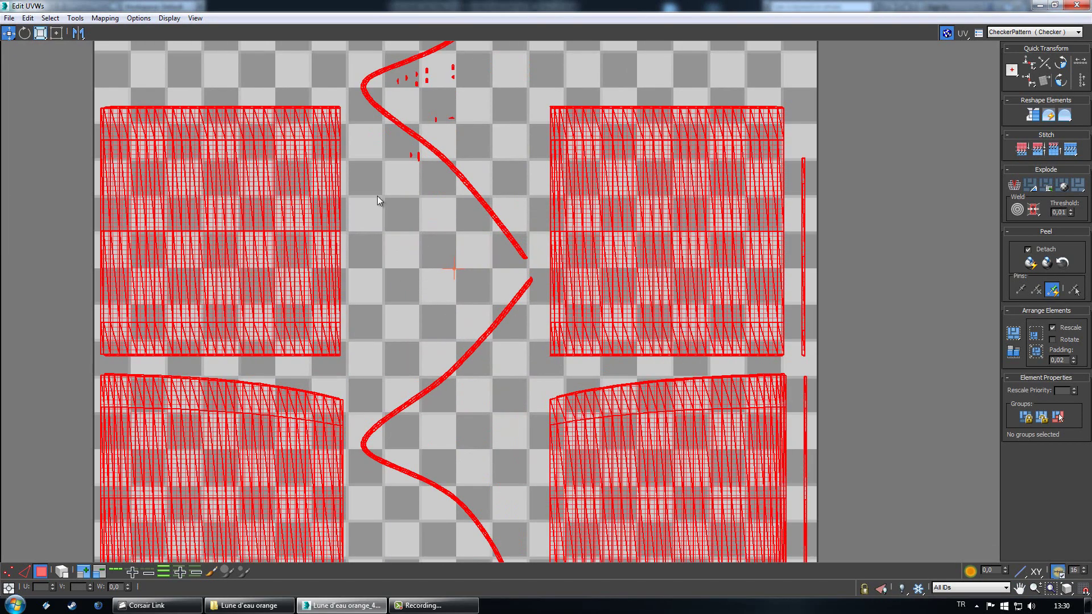
middle_drag(377, 195, 390, 303)
click(25, 571)
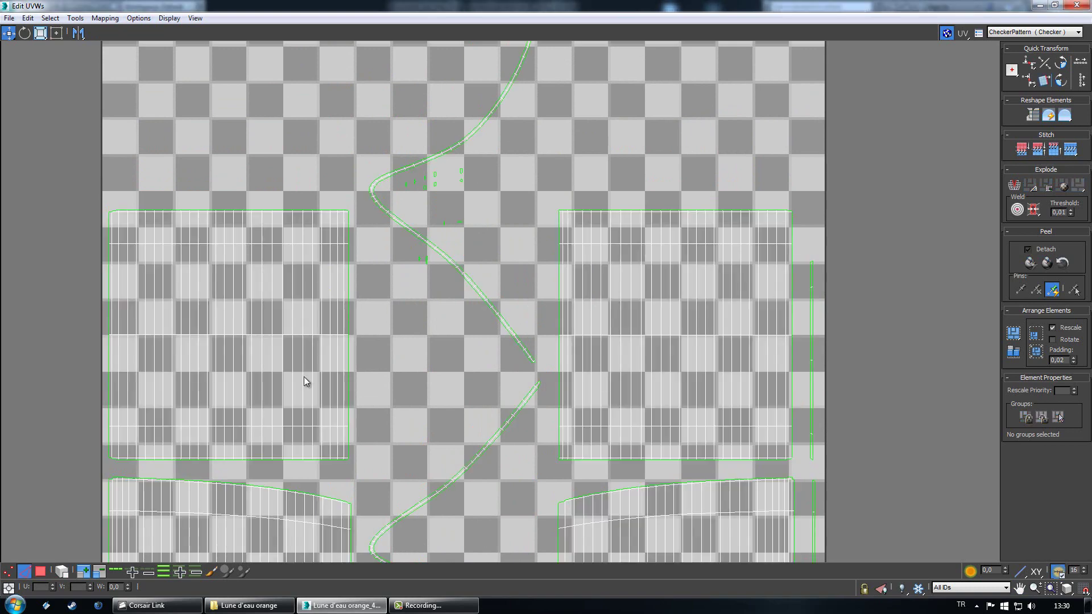
scroll(341, 288, up, 4)
double_click(332, 164)
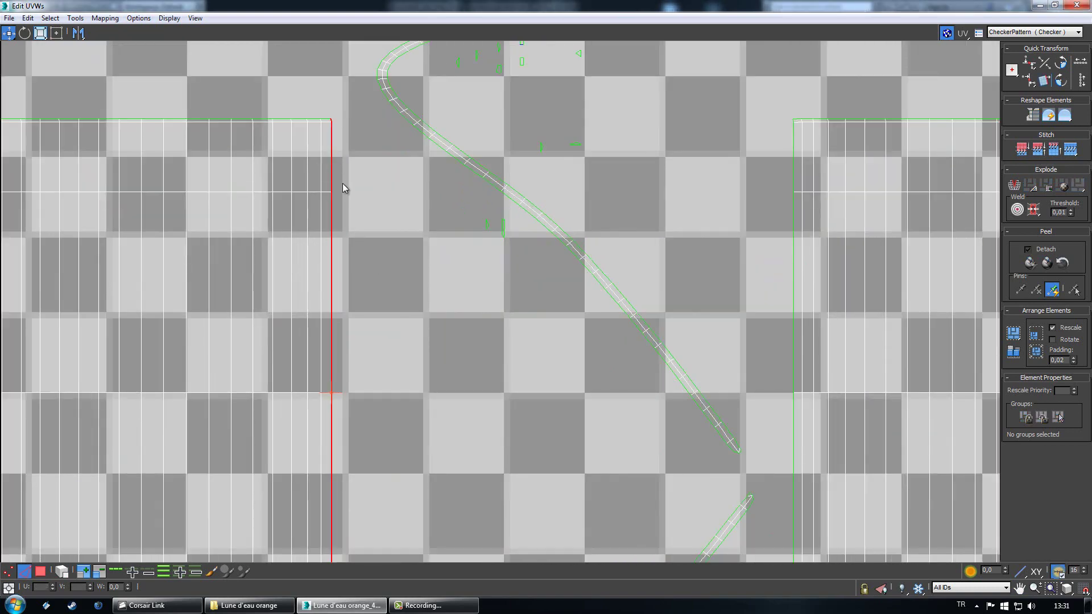
Step: Select the left-hand border edges of the upper-left UV island to find the island edge they share
scroll(341, 183, down, 5)
middle_drag(428, 248, 578, 528)
scroll(257, 287, up, 3)
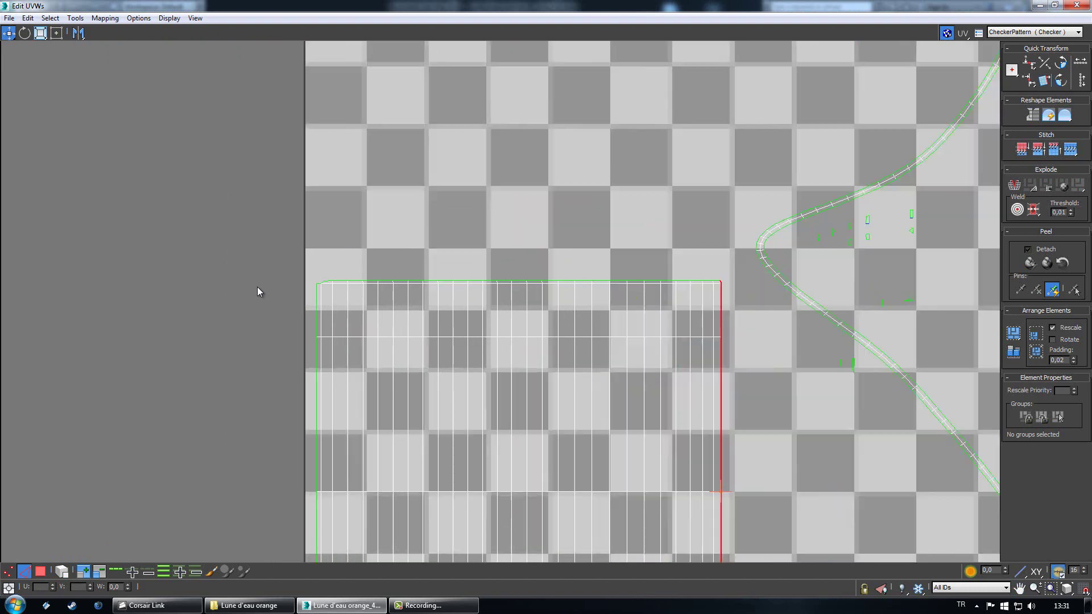
click(313, 299)
click(316, 298)
click(317, 302)
double_click(317, 301)
scroll(364, 350, down, 5)
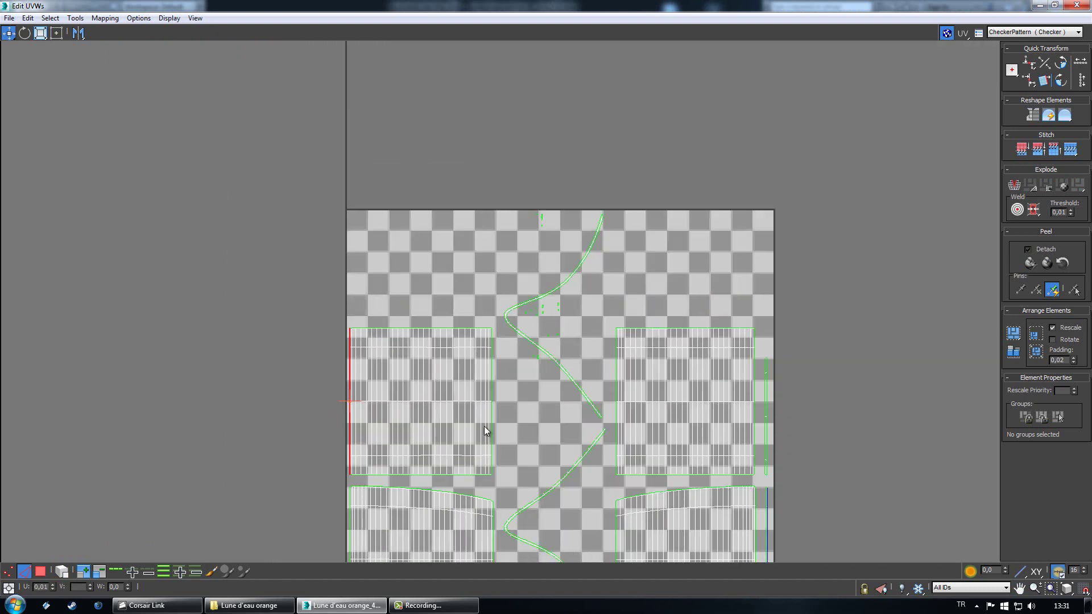
middle_drag(485, 430, 526, 321)
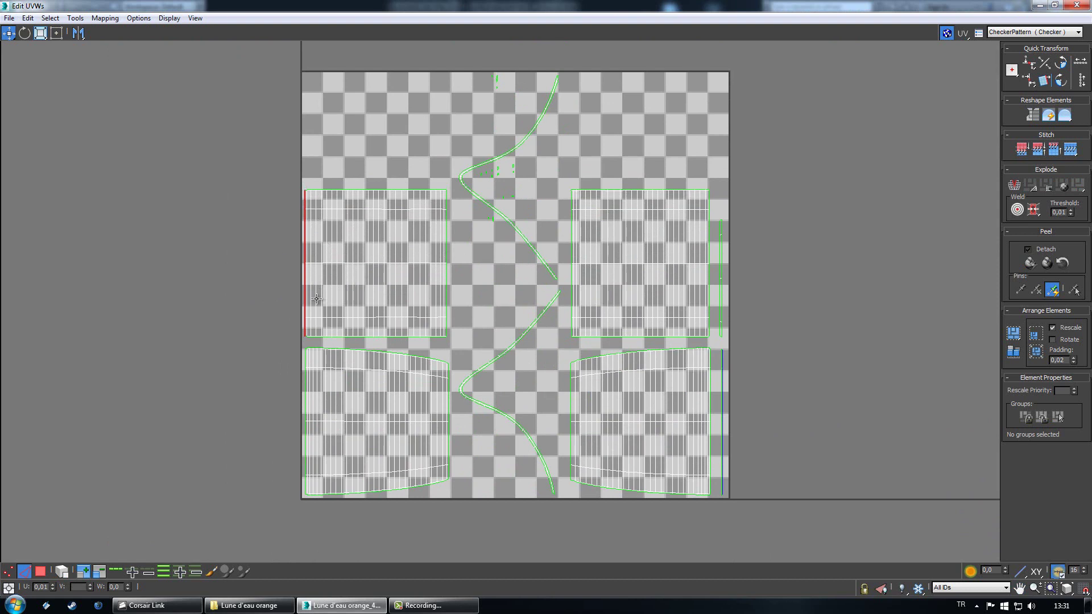
Step: Stitch the selected left border edges of the upper-left UV island to their matching narrow strip, keeping the Stitch Tool's current settings
scroll(731, 408, up, 6)
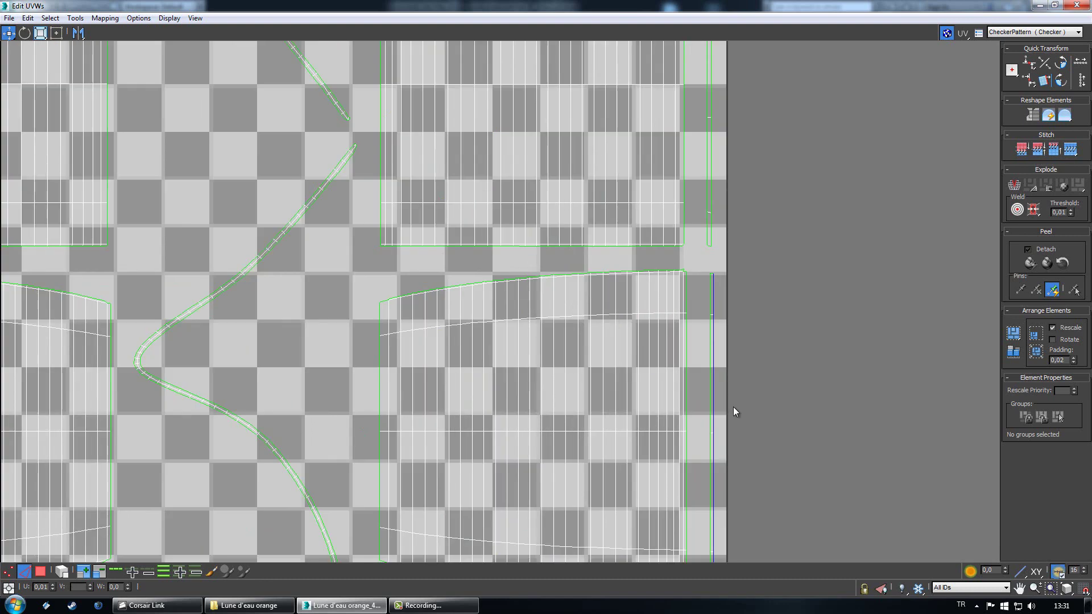
scroll(699, 331, down, 3)
click(105, 18)
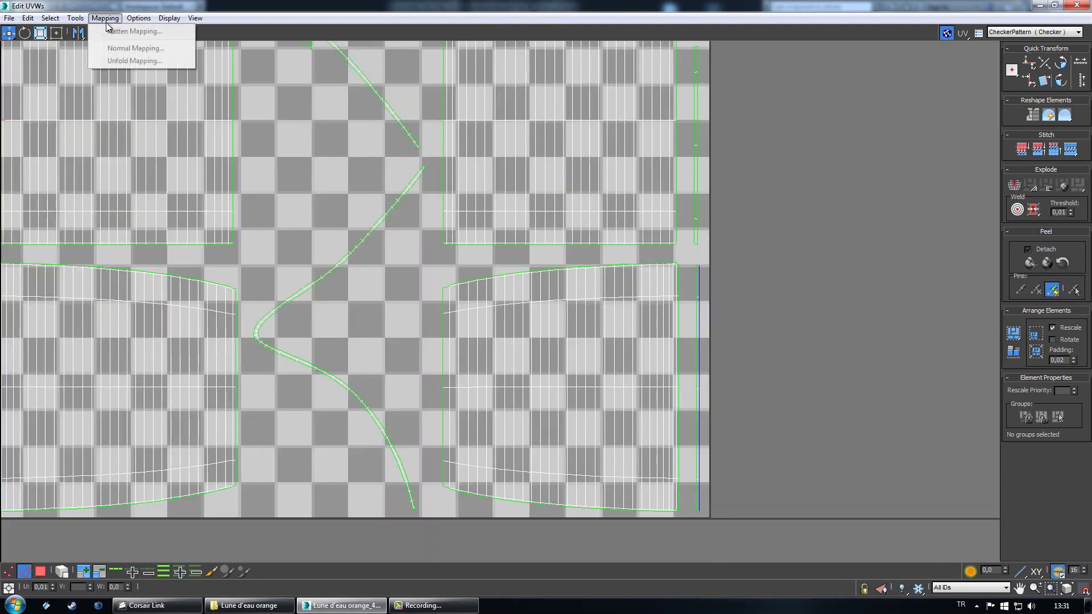
mouse_move(75, 17)
click(130, 150)
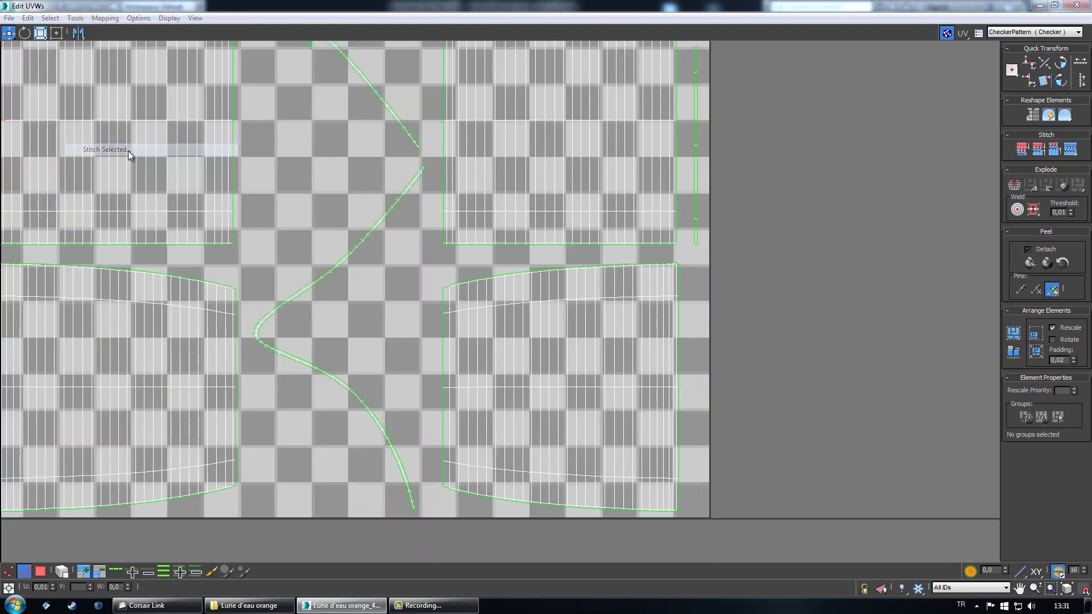
click(125, 40)
Step: Select the extended upper-left UV island's outermost left border edges and stitch the upper-right island onto them with cluster alignment and scaling, bias 0,5
middle_drag(135, 203, 687, 362)
scroll(550, 186, up, 3)
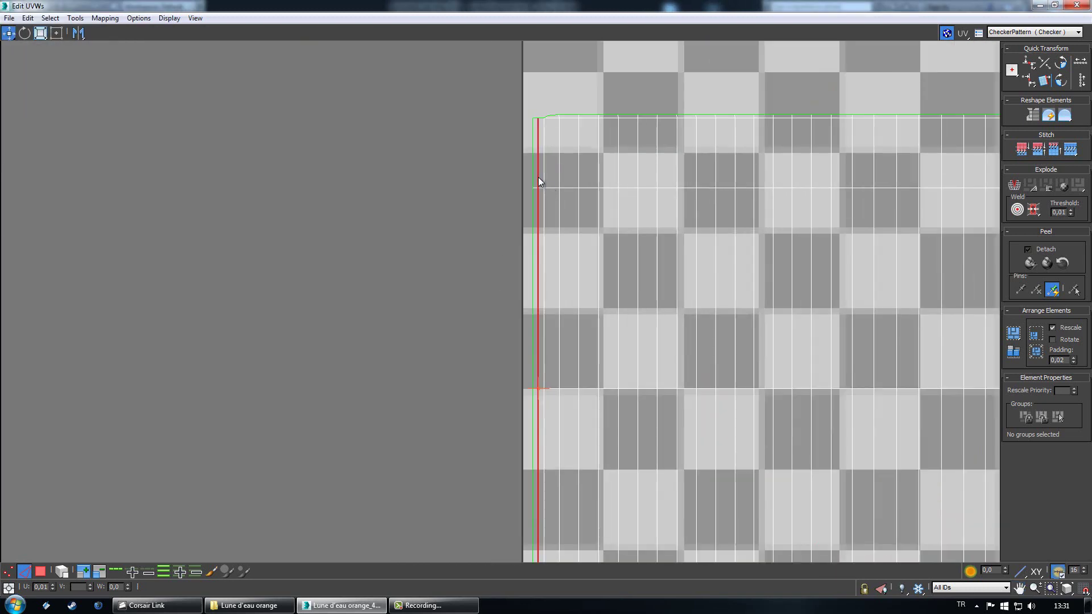
click(531, 132)
click(534, 137)
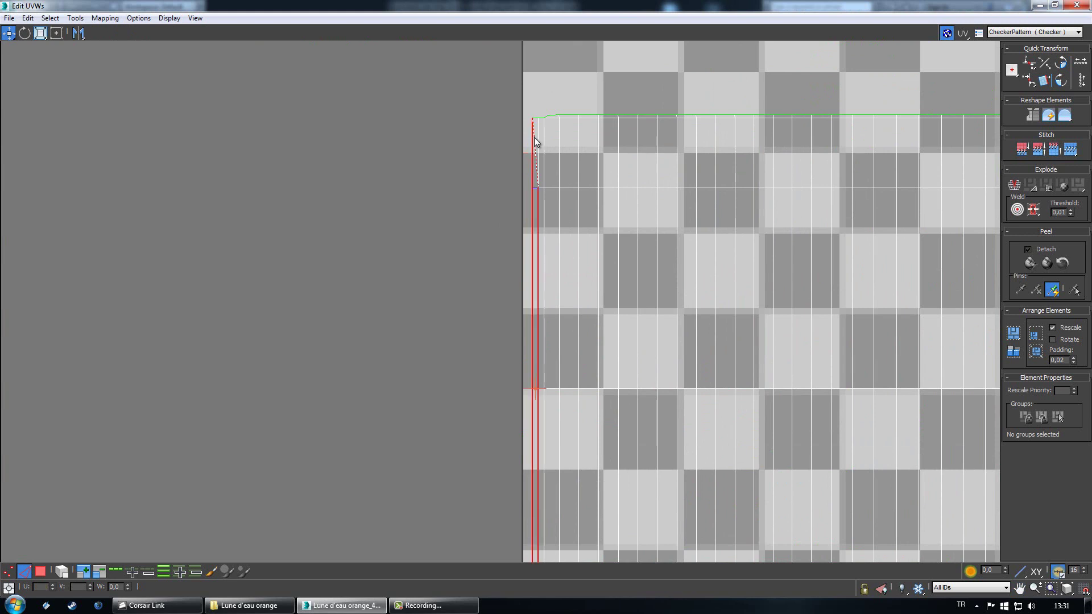
click(524, 182)
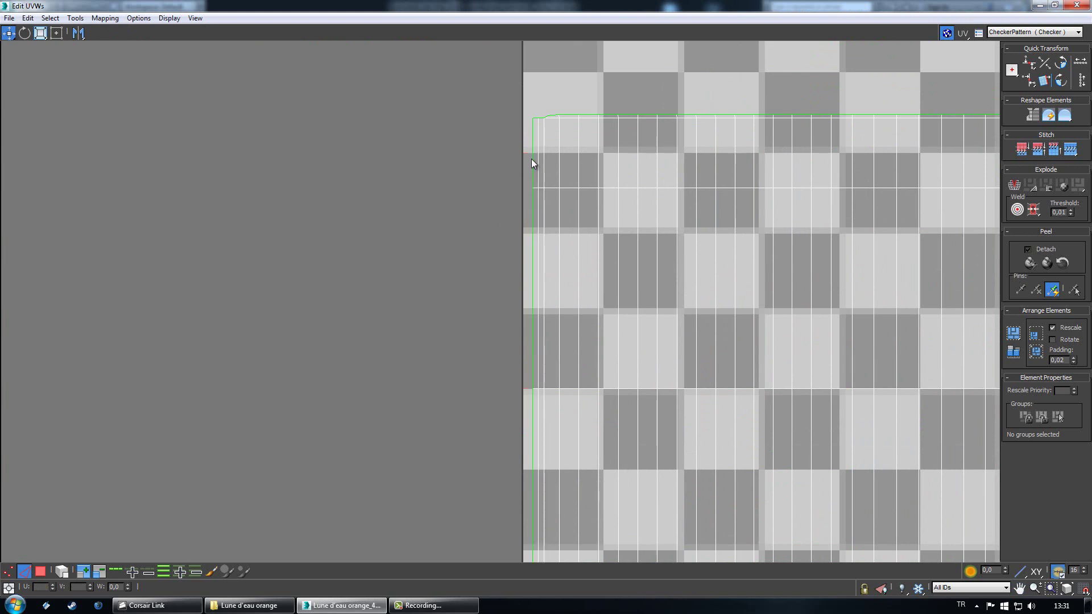
click(533, 161)
scroll(527, 295, down, 6)
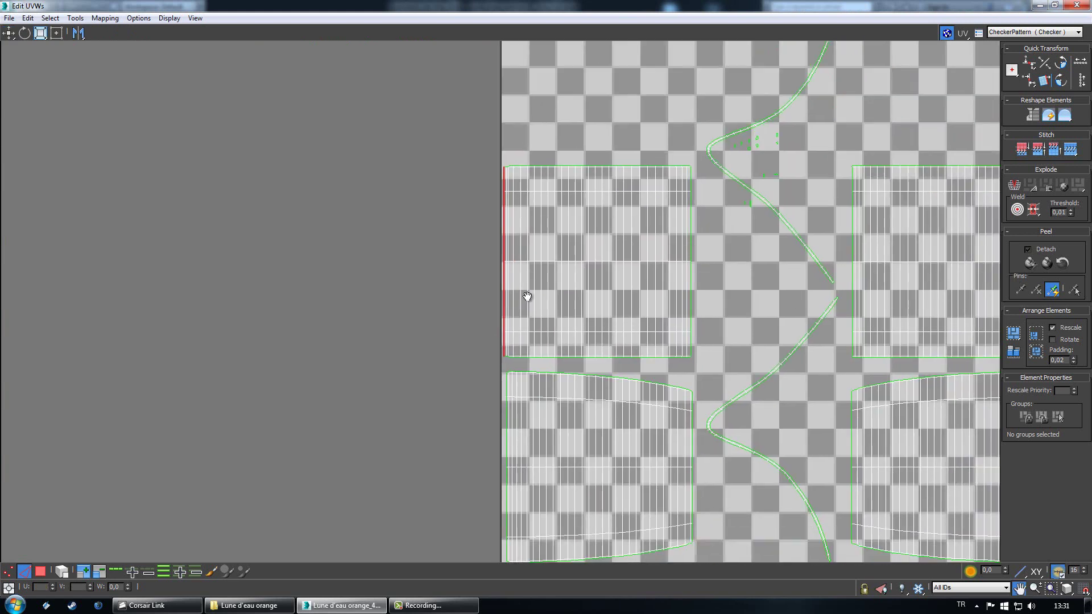
scroll(589, 338, up, 5)
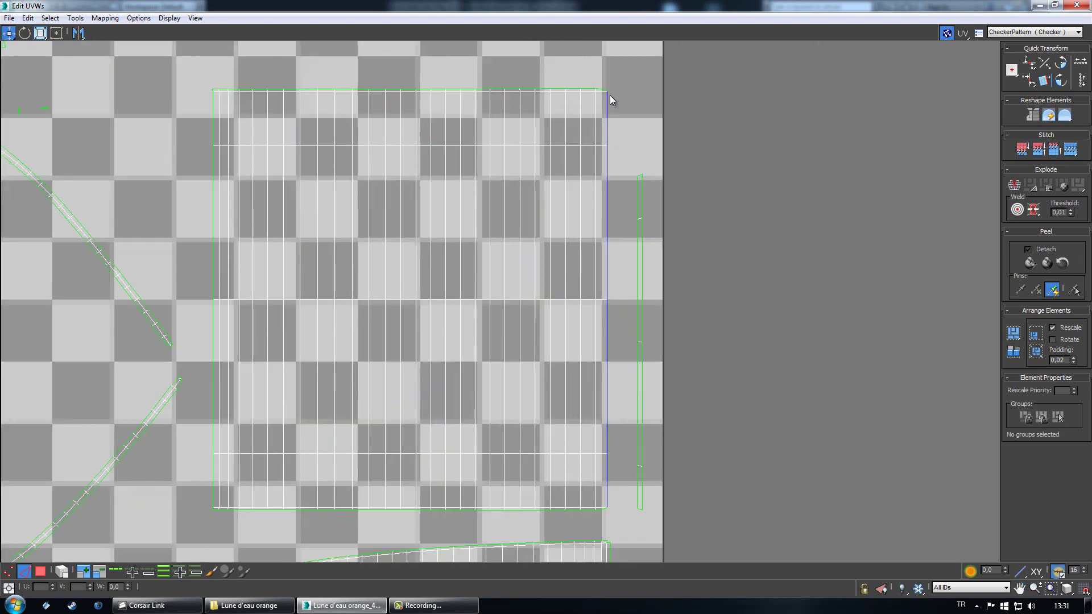
scroll(612, 203, down, 6)
click(75, 17)
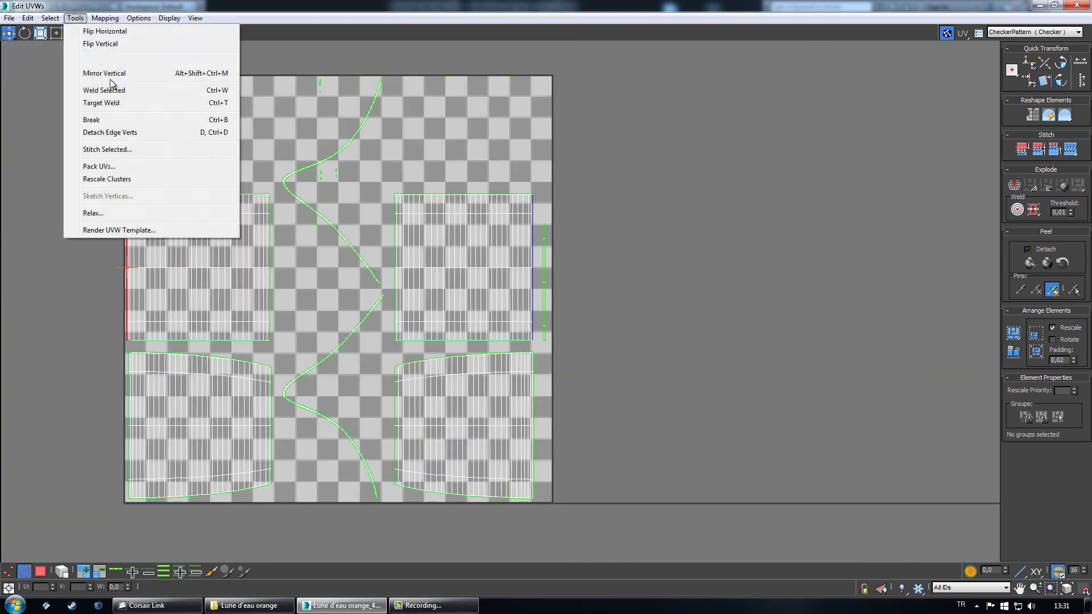
click(117, 148)
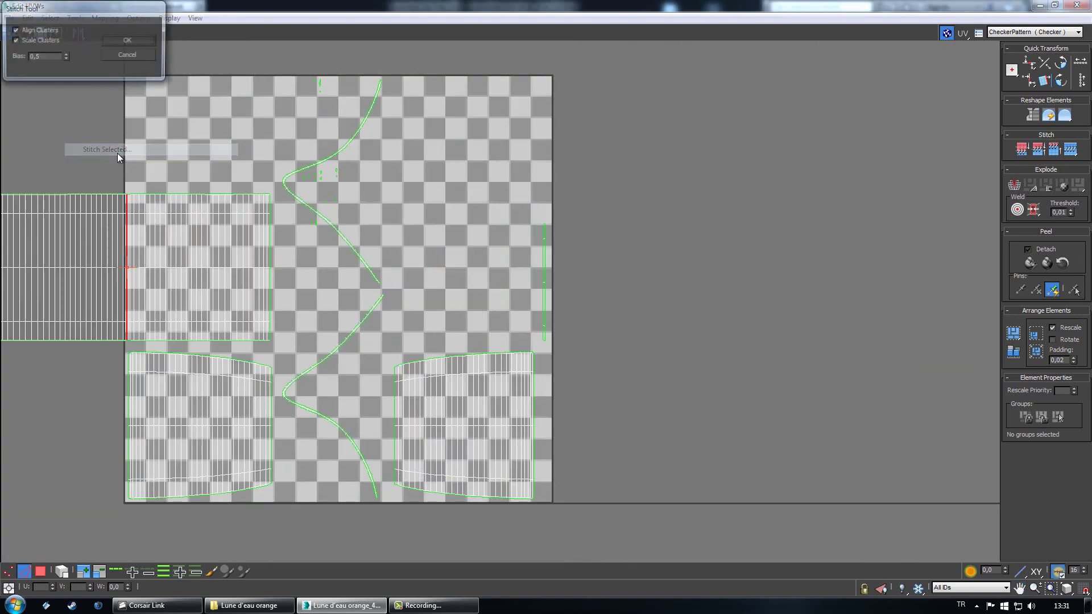
click(141, 38)
Step: Select the right border edges of the lower-right UV island and stitch the joined upper islands onto them with clusters aligned and scaled, bias 0,5
middle_drag(176, 298, 388, 194)
scroll(322, 281, up, 10)
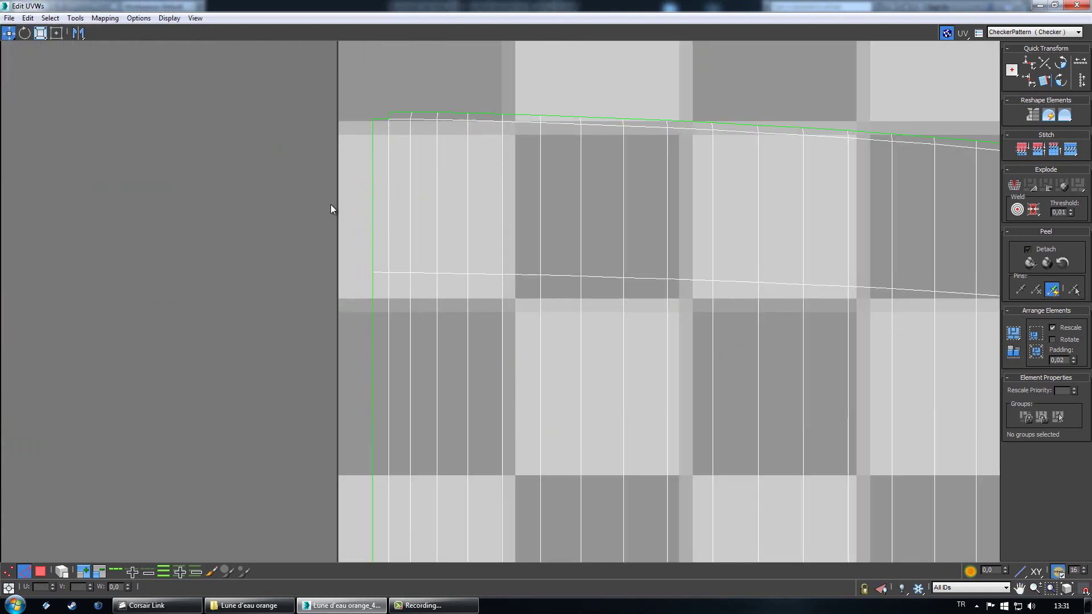
scroll(331, 207, down, 8)
scroll(680, 267, up, 2)
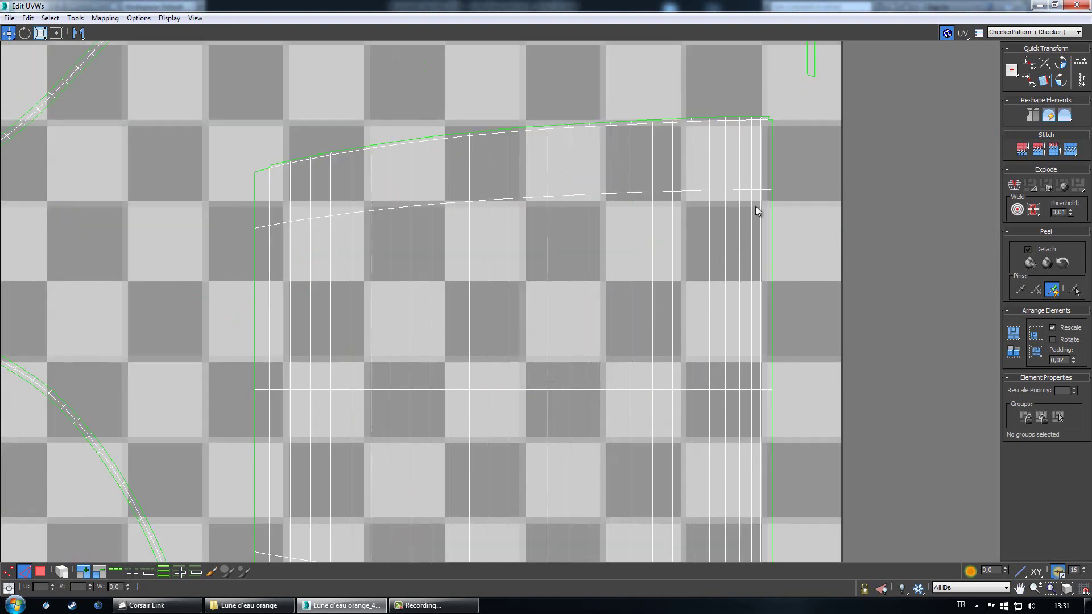
click(774, 159)
scroll(432, 261, down, 5)
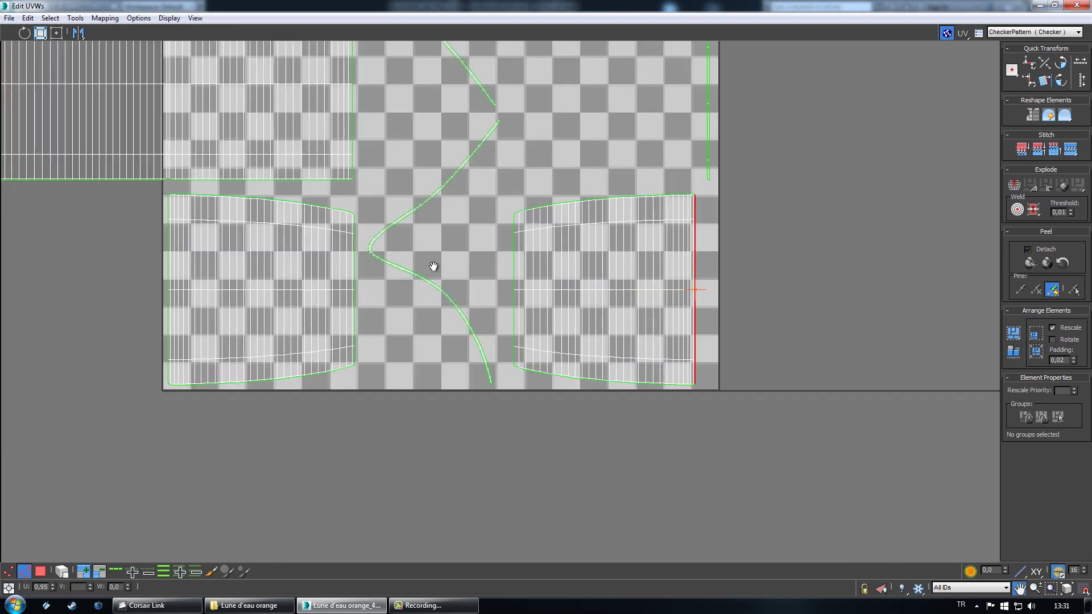
middle_drag(432, 261, 706, 368)
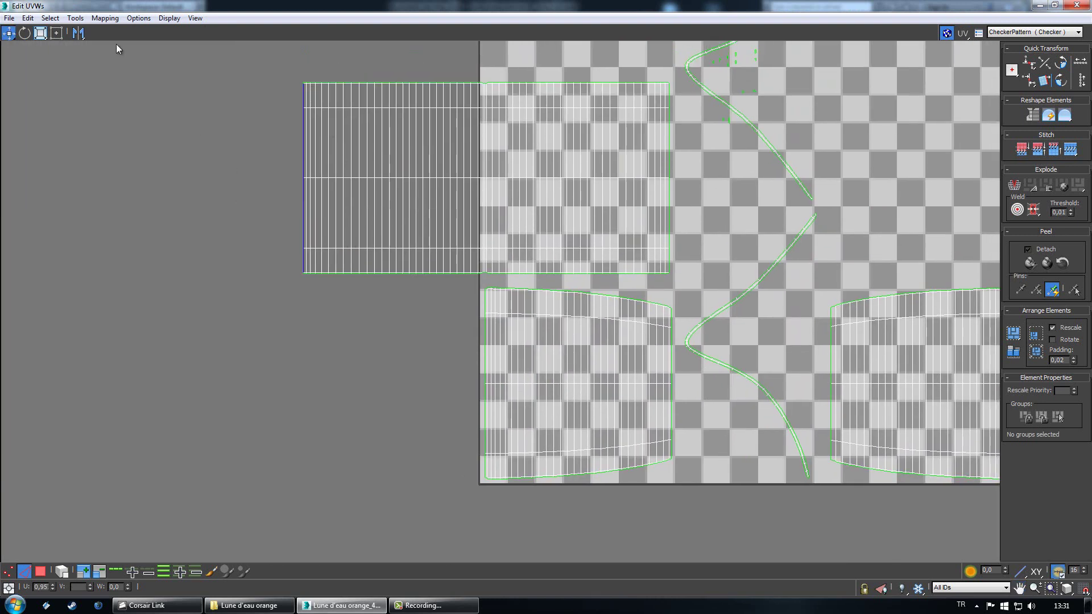
click(102, 18)
mouse_move(80, 19)
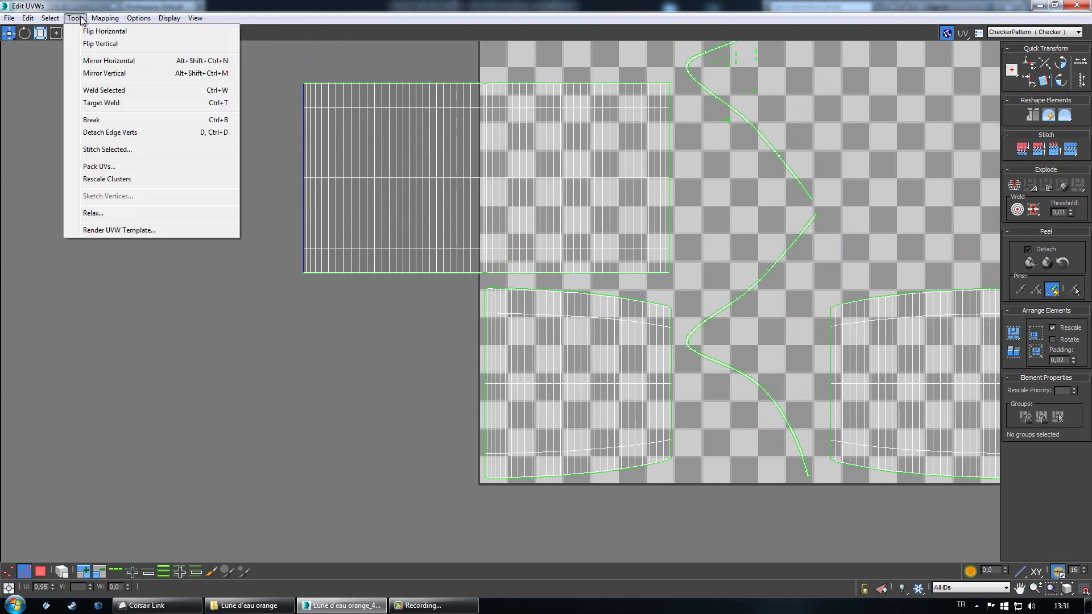
click(108, 149)
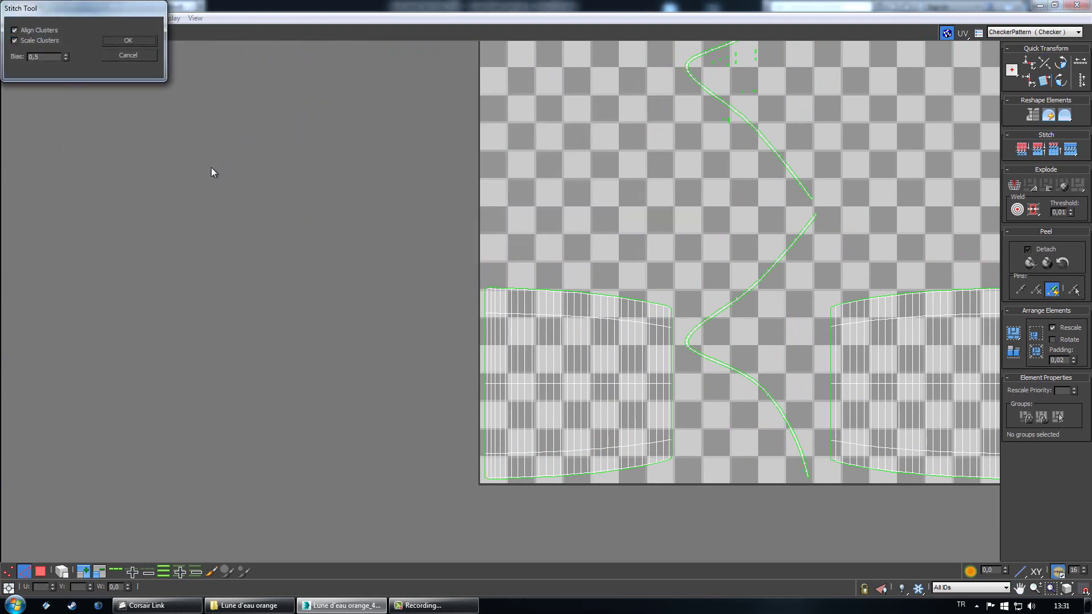
click(121, 39)
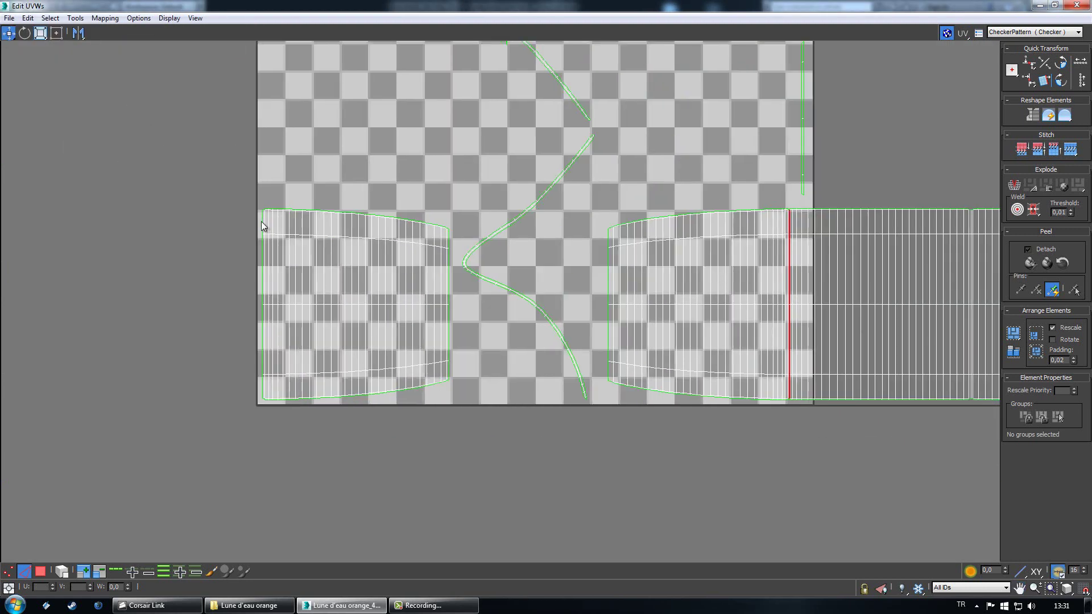
Step: Select the left border edges of the lower-left UV island and stitch the long joined strip onto them
scroll(261, 227, up, 10)
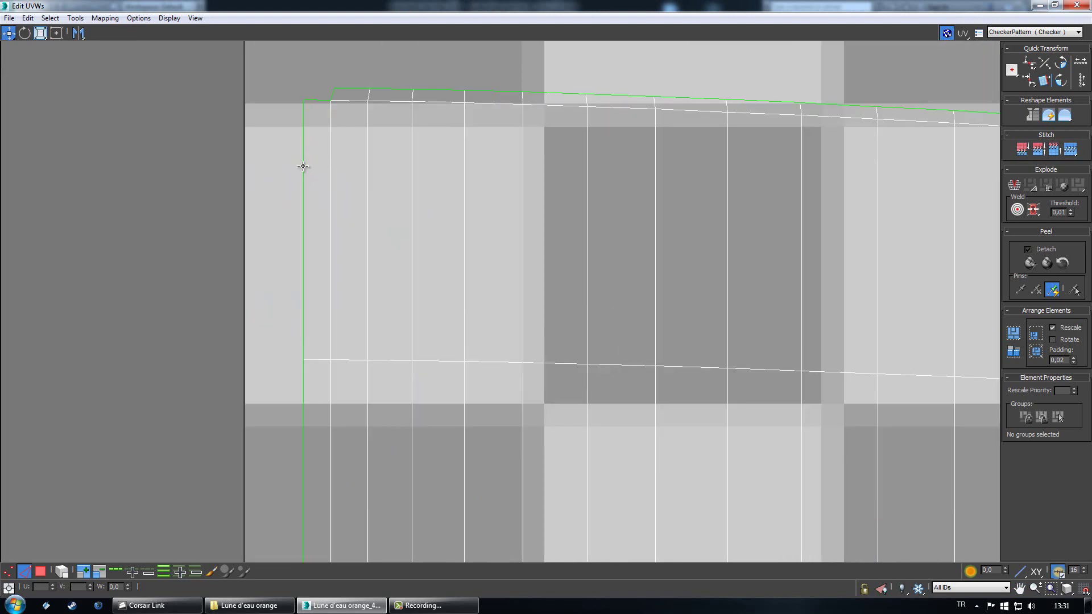
click(302, 166)
scroll(479, 323, down, 10)
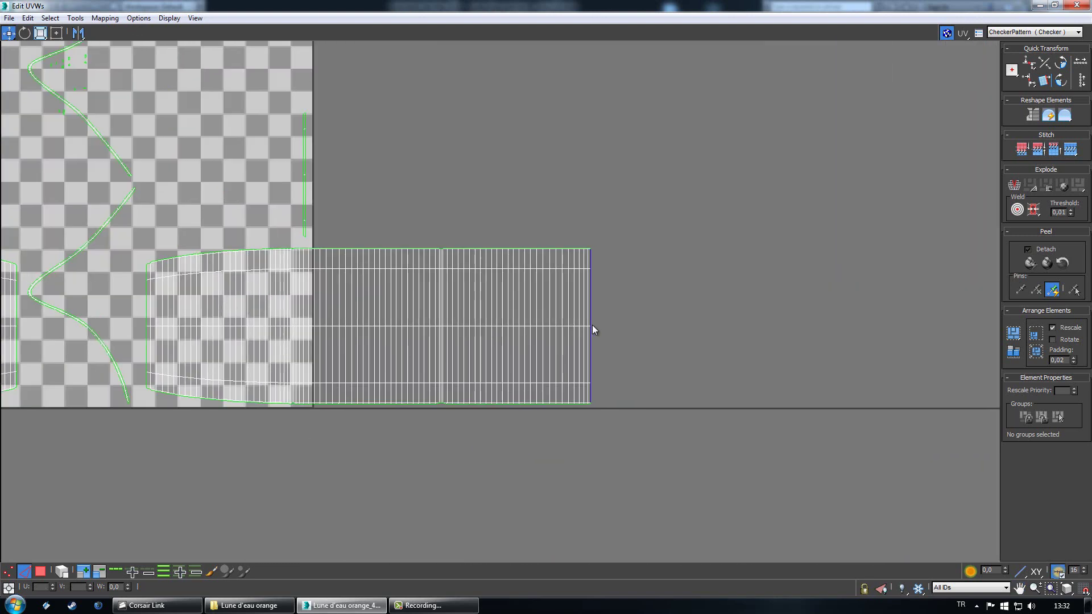
click(104, 18)
mouse_move(75, 18)
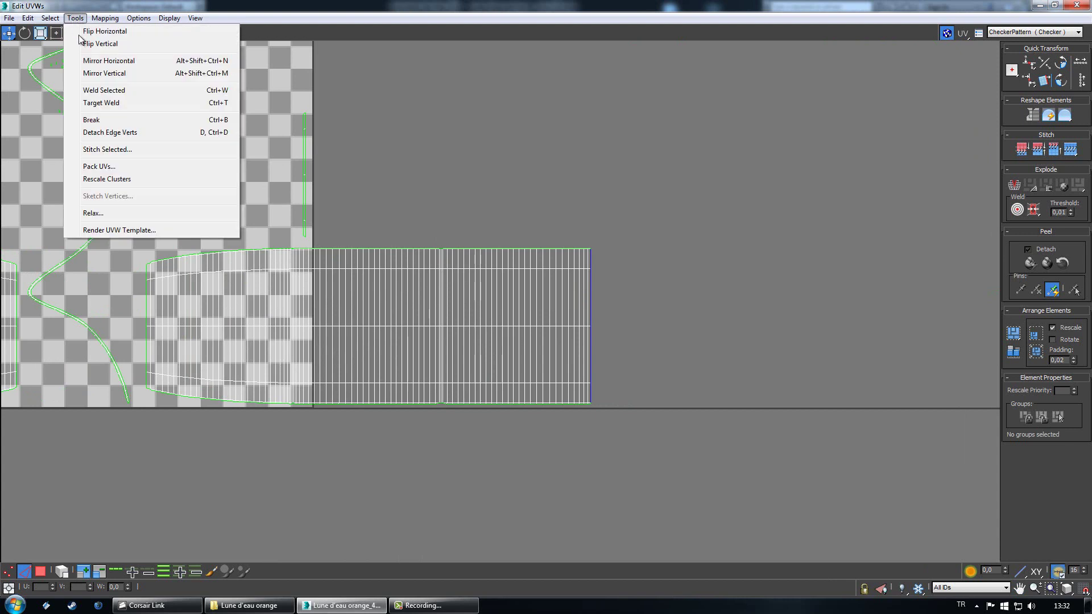
click(128, 150)
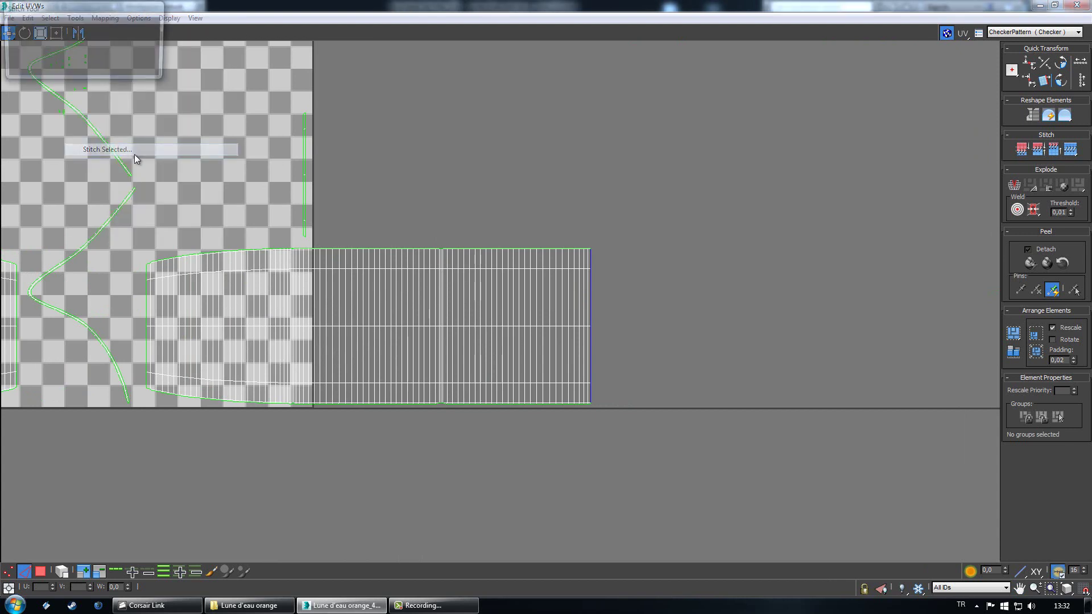
click(127, 41)
Step: Restore the UV editor to a smaller window, clear the selection, and frame a chair beside the whole UV layout
scroll(398, 256, down, 5)
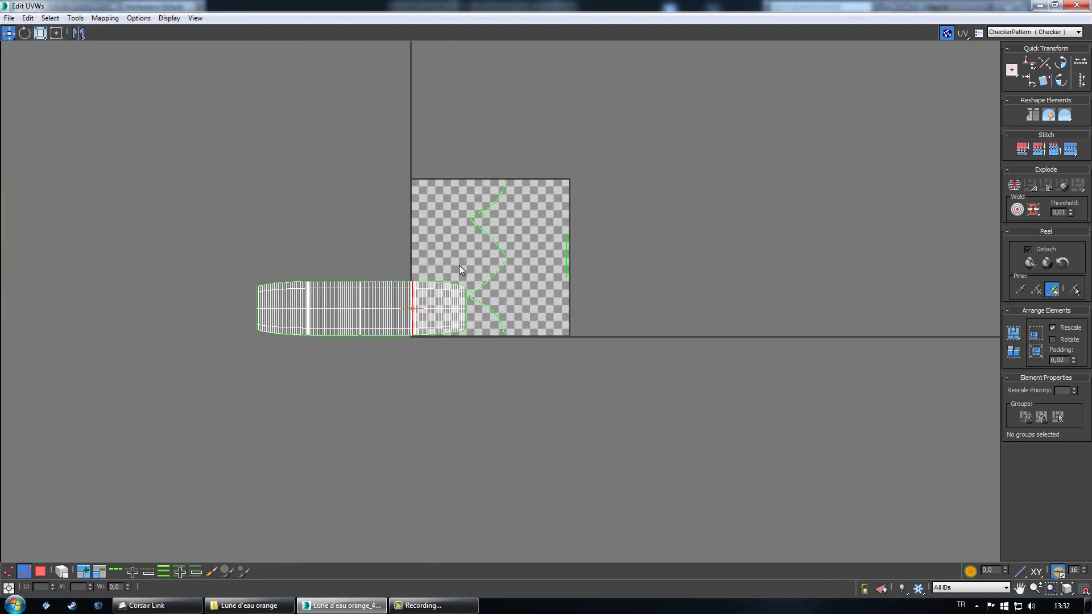
key(ctrl+a)
double_click(490, 5)
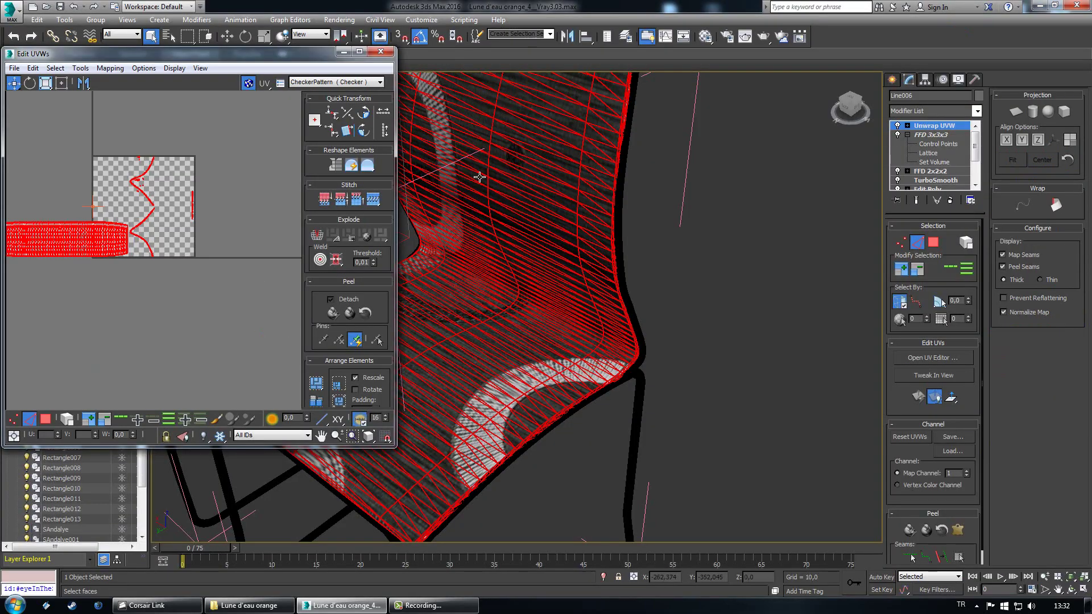
click(697, 329)
middle_drag(680, 322, 878, 395)
middle_drag(574, 380, 672, 408)
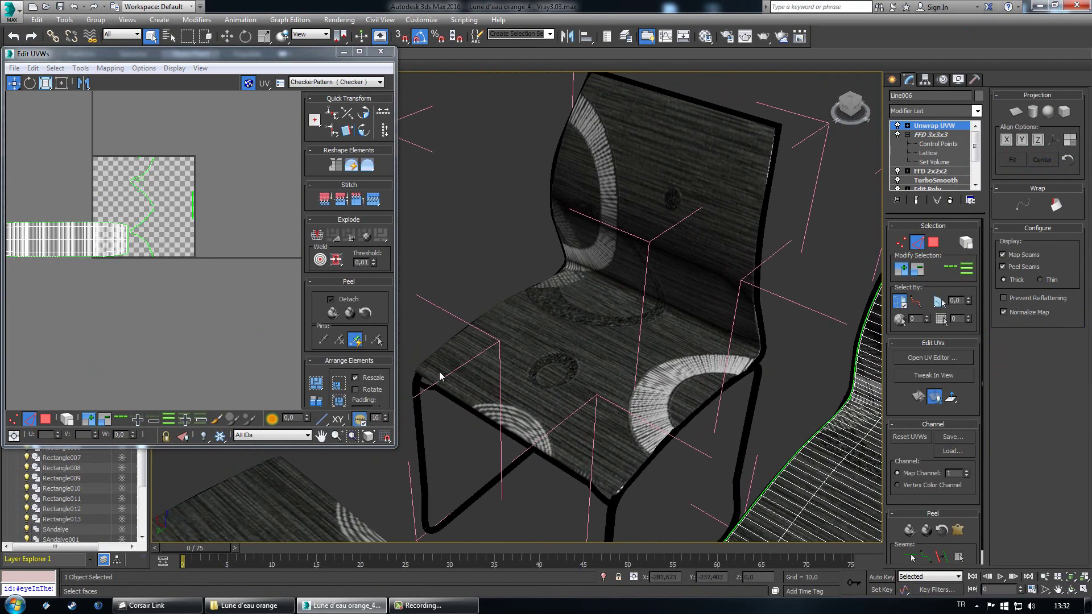
middle_drag(120, 292, 202, 323)
scroll(202, 322, down, 2)
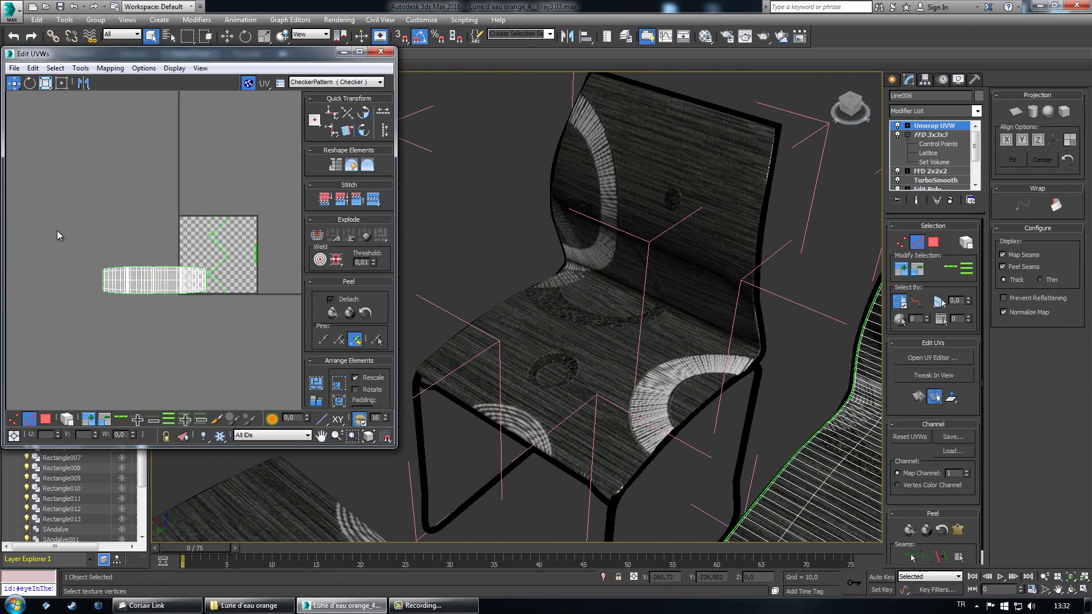
Step: Scale all of the seat shell's UVs to about twice their size, shift them across the texture tile, and close the UV editor
key(ctrl+a)
click(46, 83)
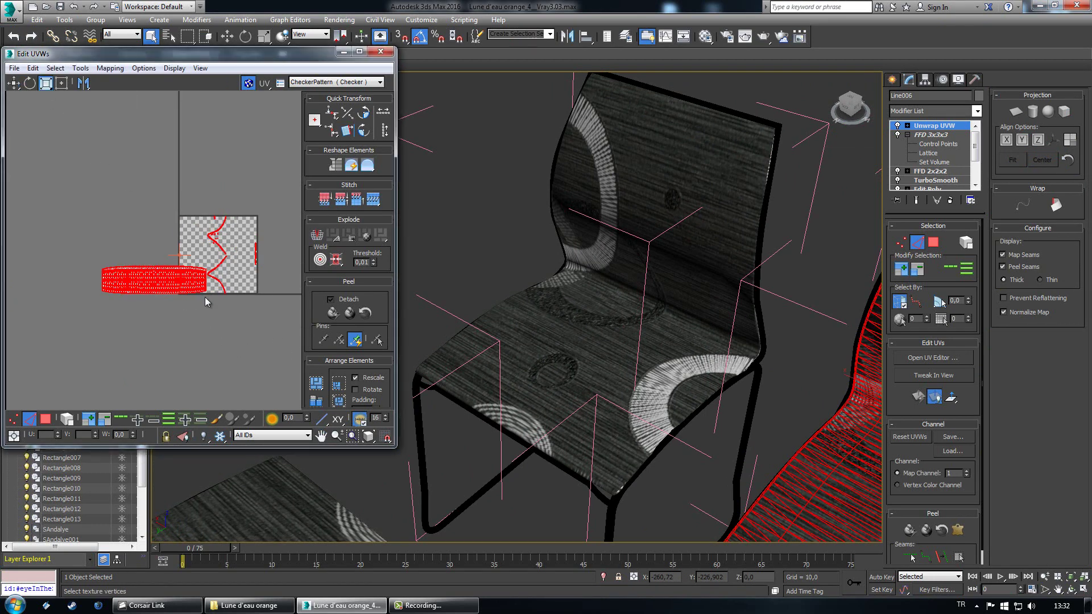
drag(198, 279, 191, 250)
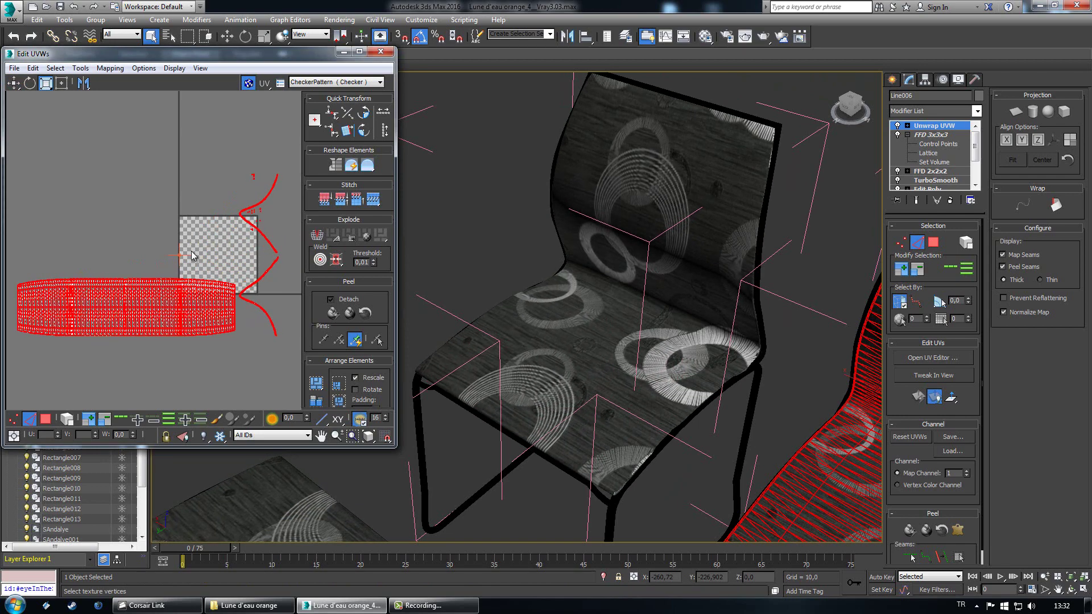
click(14, 83)
drag(126, 306, 223, 252)
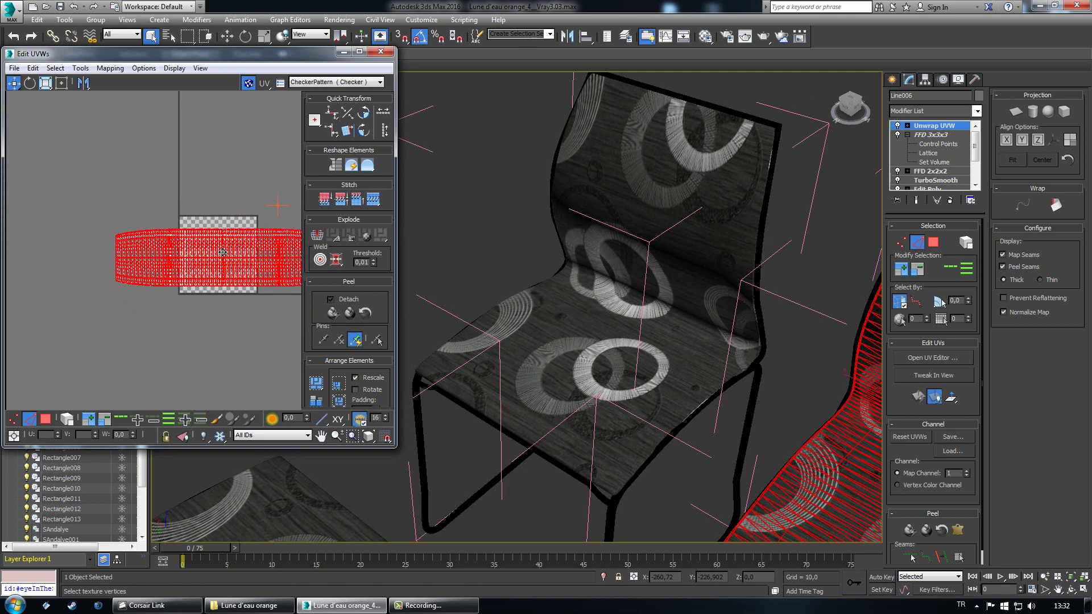
click(380, 51)
Step: Examine the koltuk texture on the chairs' seat shells close up and from several angles
scroll(716, 301, up, 5)
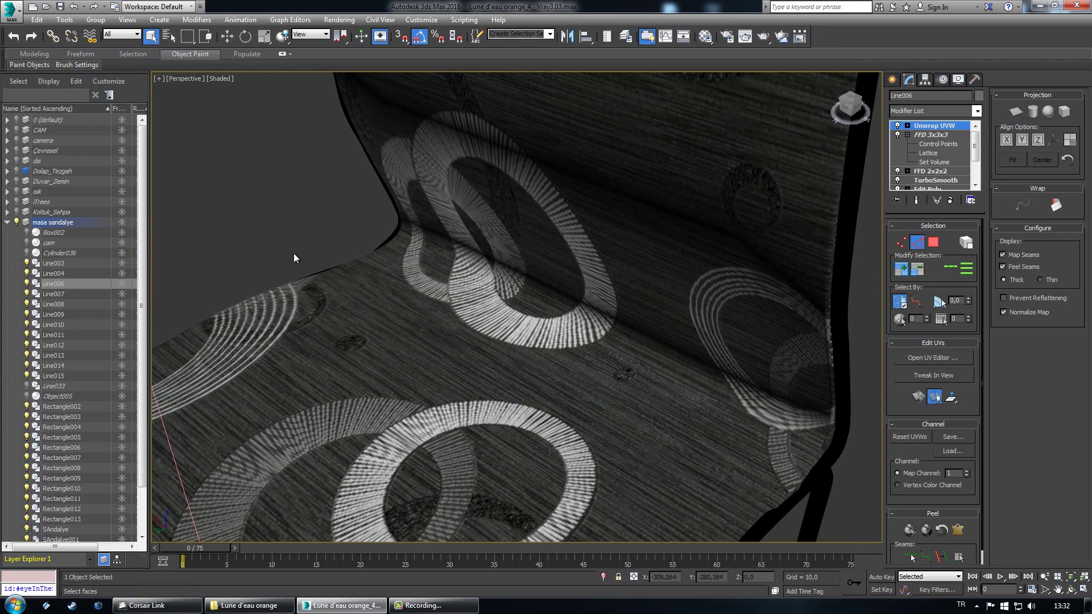
scroll(584, 263, down, 8)
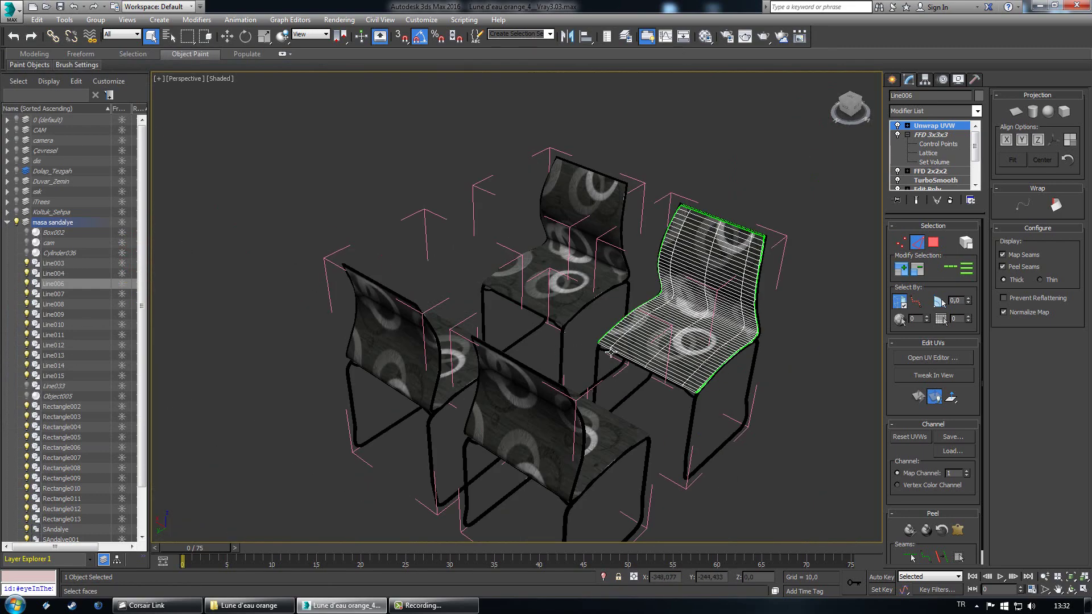
alt+middle_drag(620, 375, 646, 299)
scroll(630, 173, up, 6)
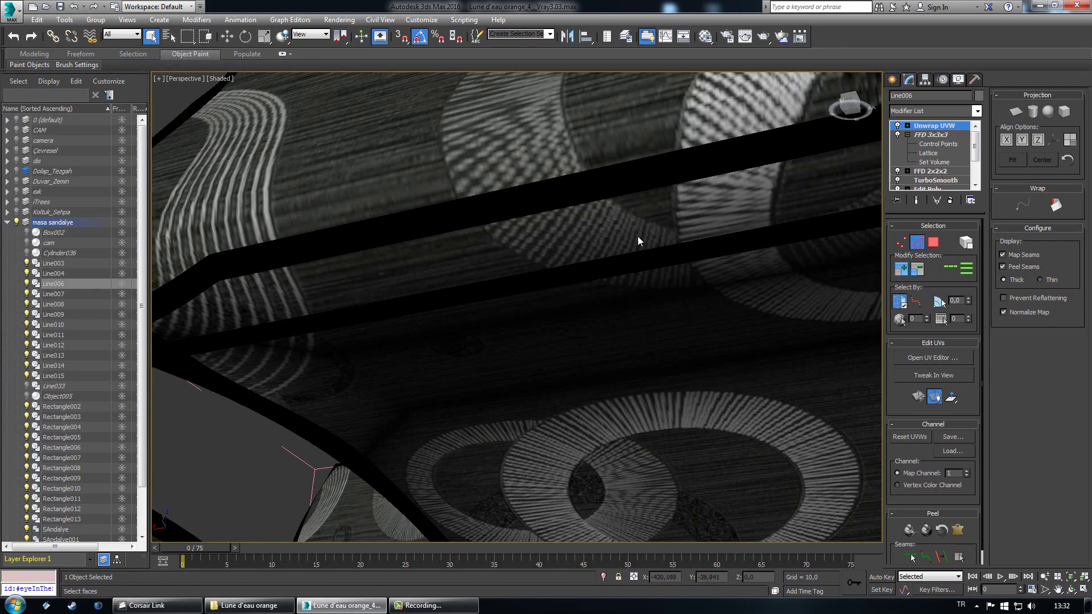
scroll(636, 237, down, 9)
alt+middle_drag(637, 237, 563, 354)
scroll(602, 324, up, 5)
scroll(606, 285, up, 3)
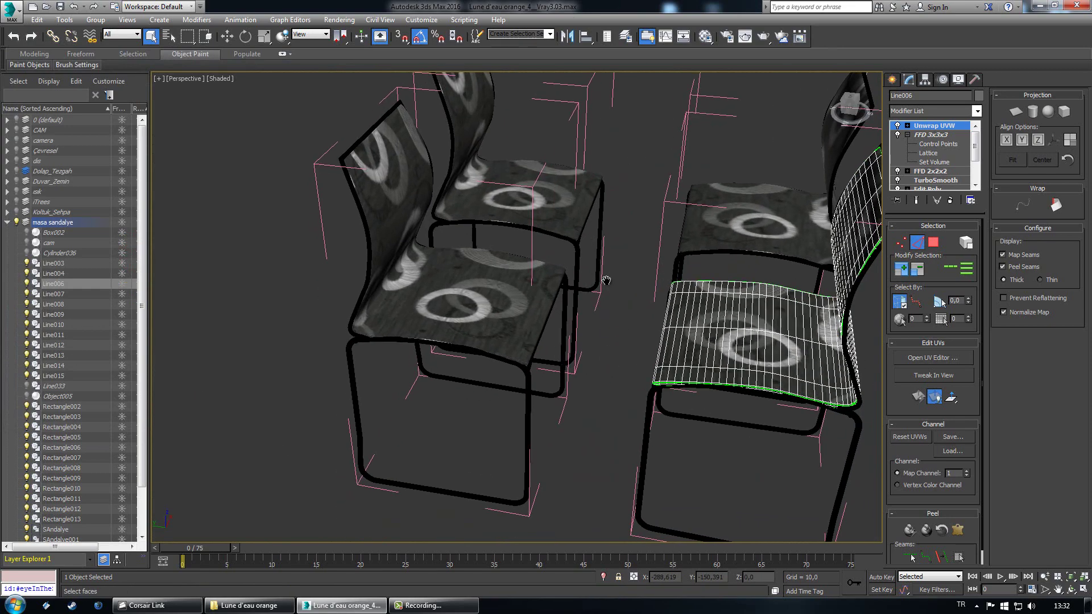
middle_drag(606, 280, 550, 357)
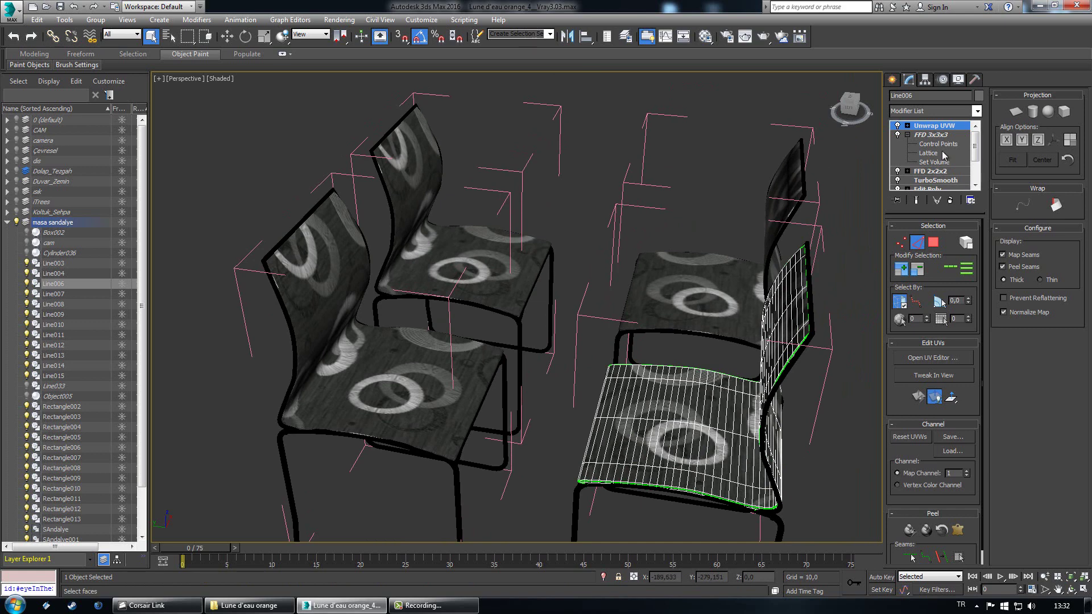
Step: Select the front-left chair's seat shell and make its Unwrap UVW modifier unique
click(947, 126)
alt+middle_drag(528, 373, 383, 401)
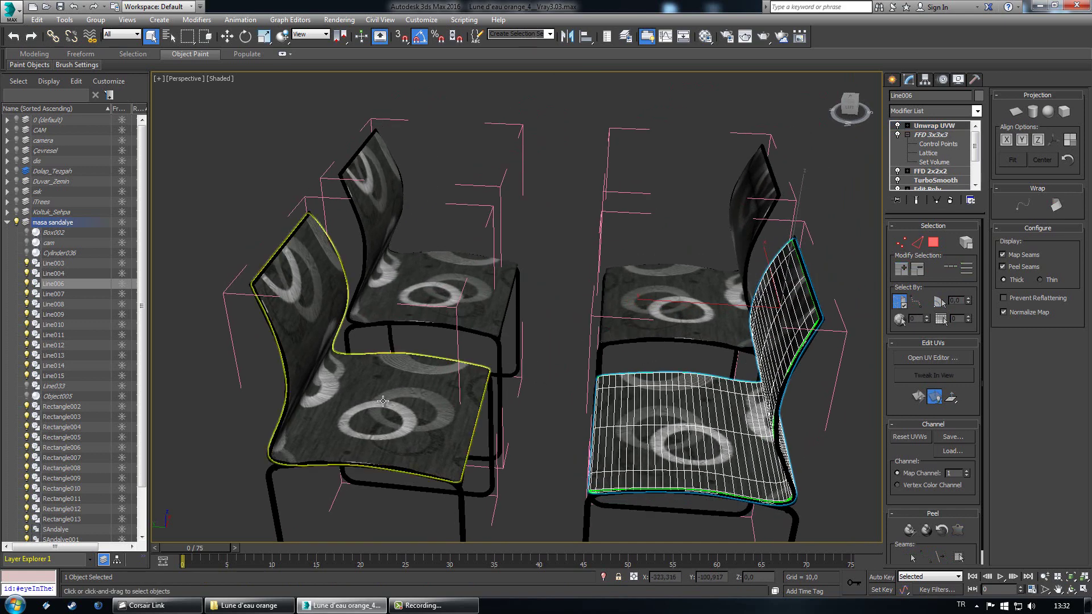
click(384, 401)
right_click(949, 131)
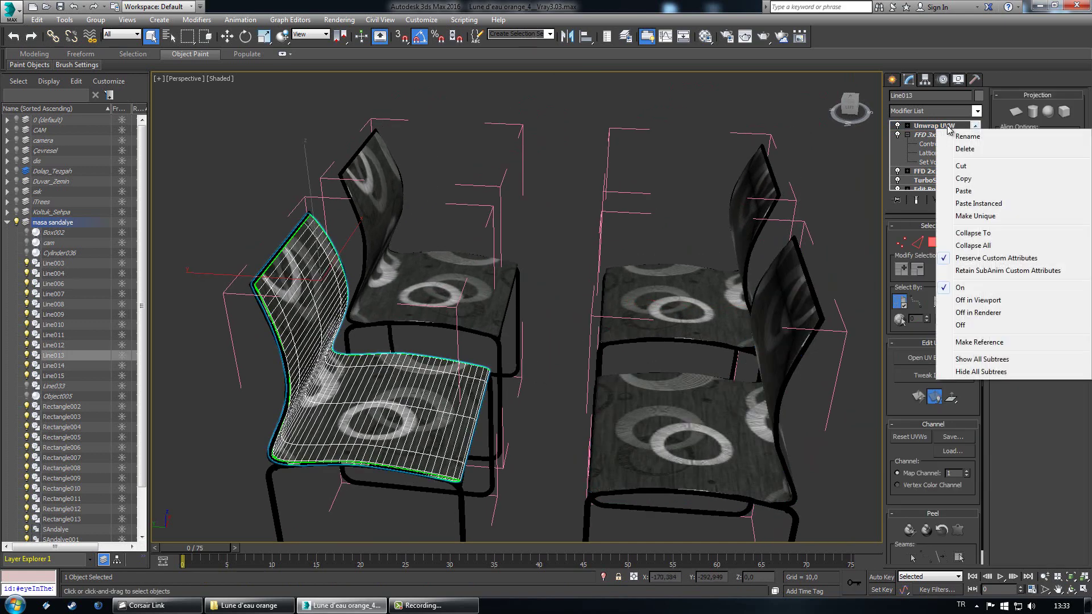
click(974, 216)
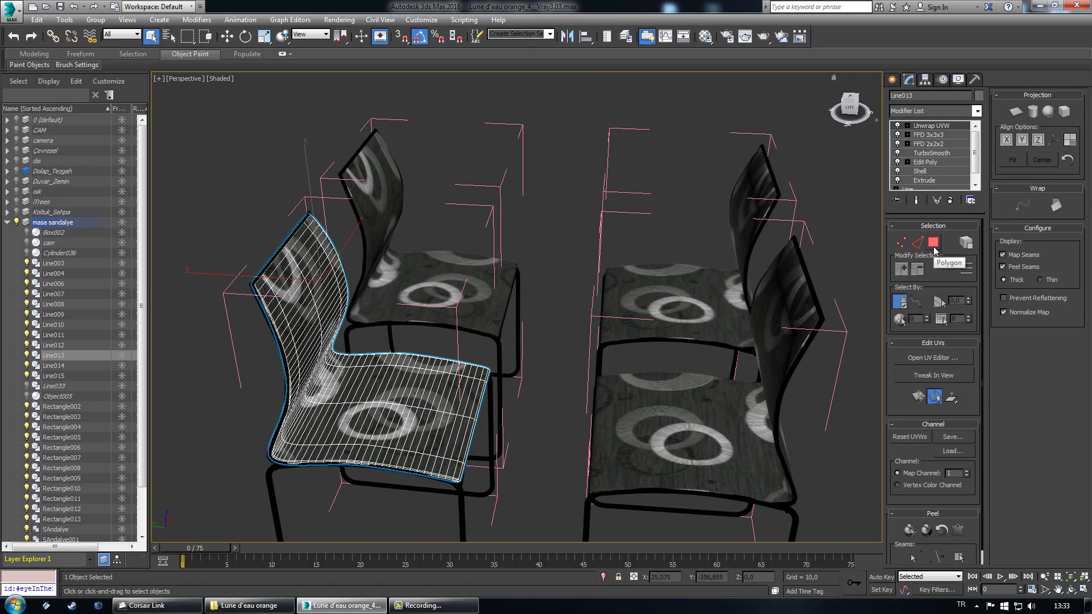
Step: Select all UV faces of the front-left chair's seat shell and shift them up and to the left across the texture tile
click(933, 357)
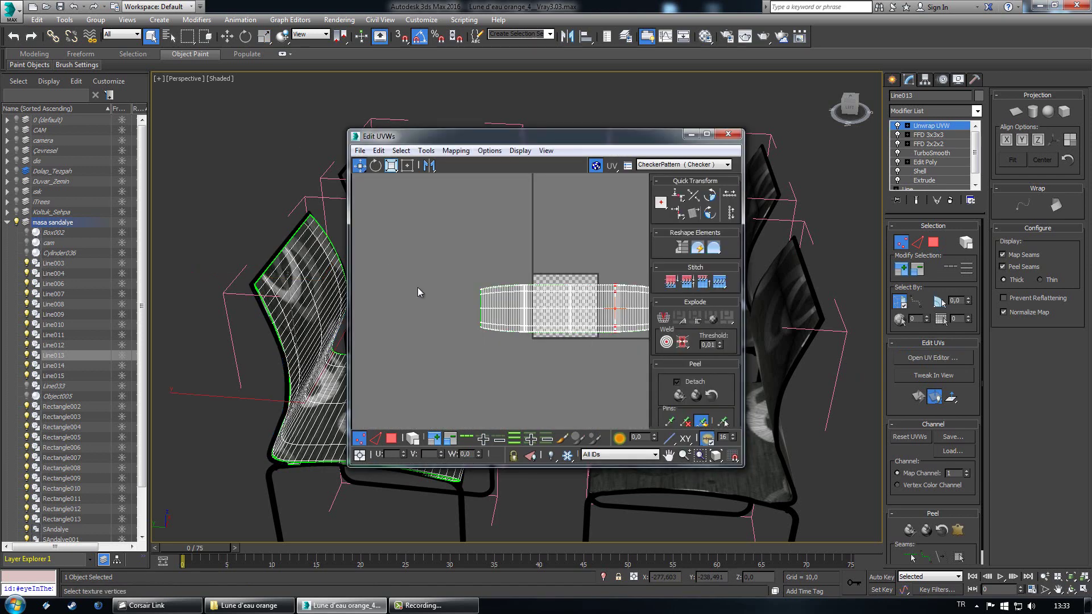
key(ctrl+a)
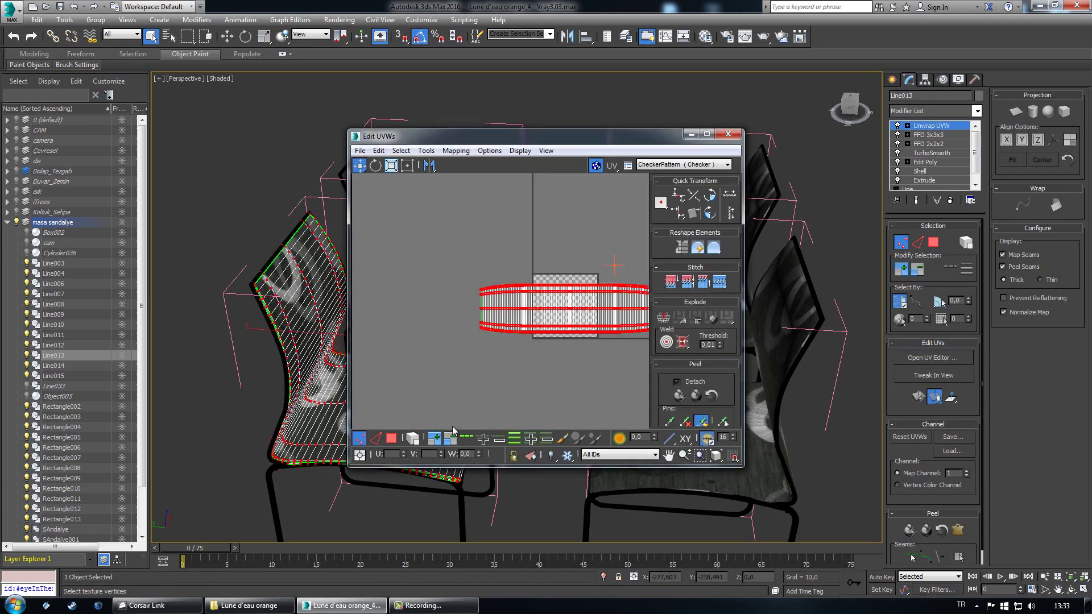
click(391, 438)
key(ctrl+a)
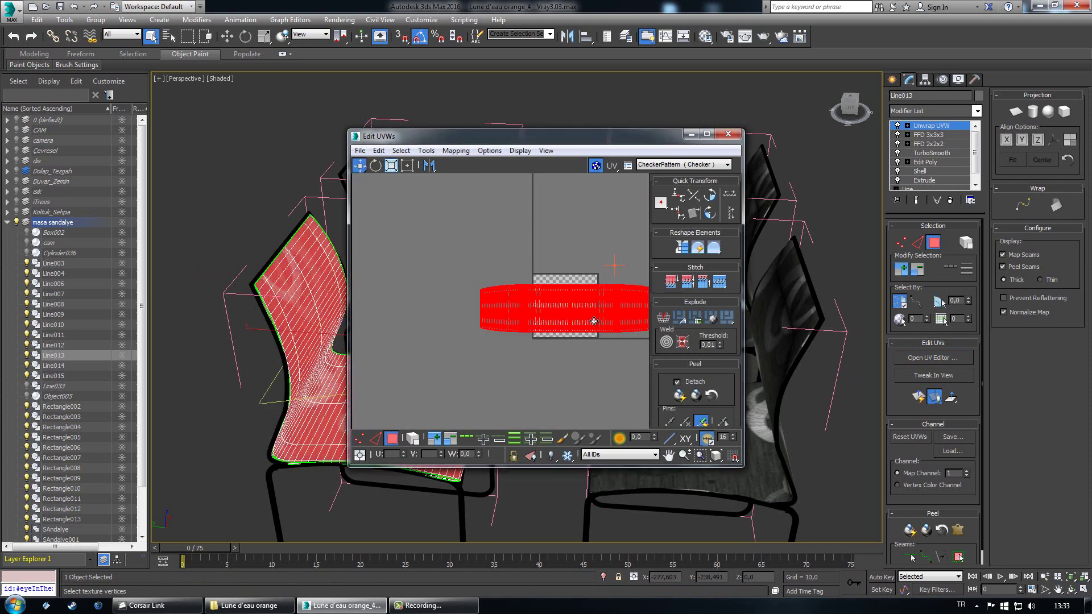
drag(594, 322, 566, 300)
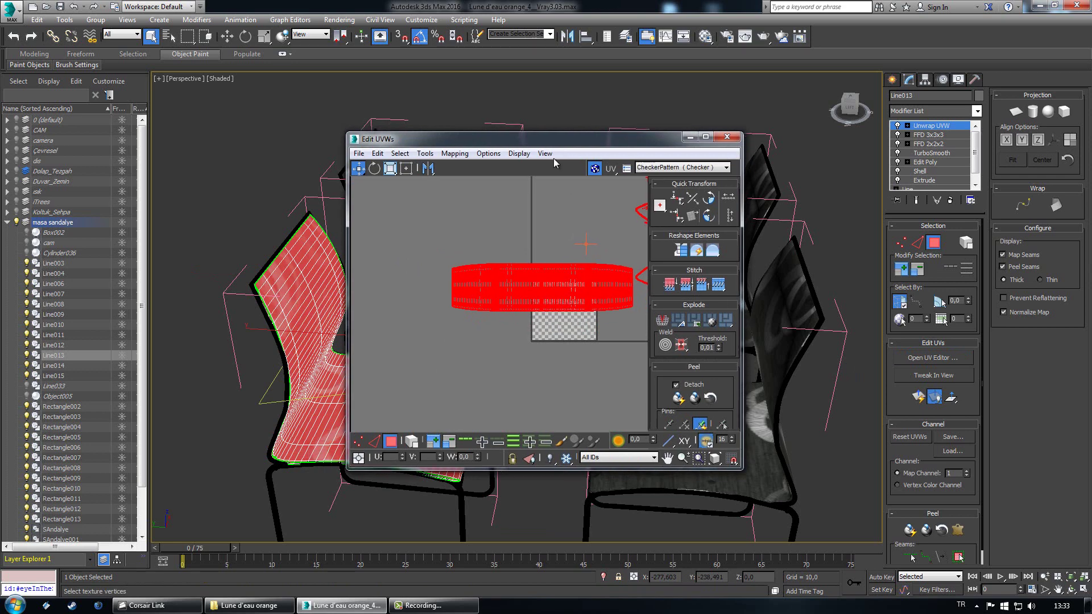
drag(653, 138, 527, 240)
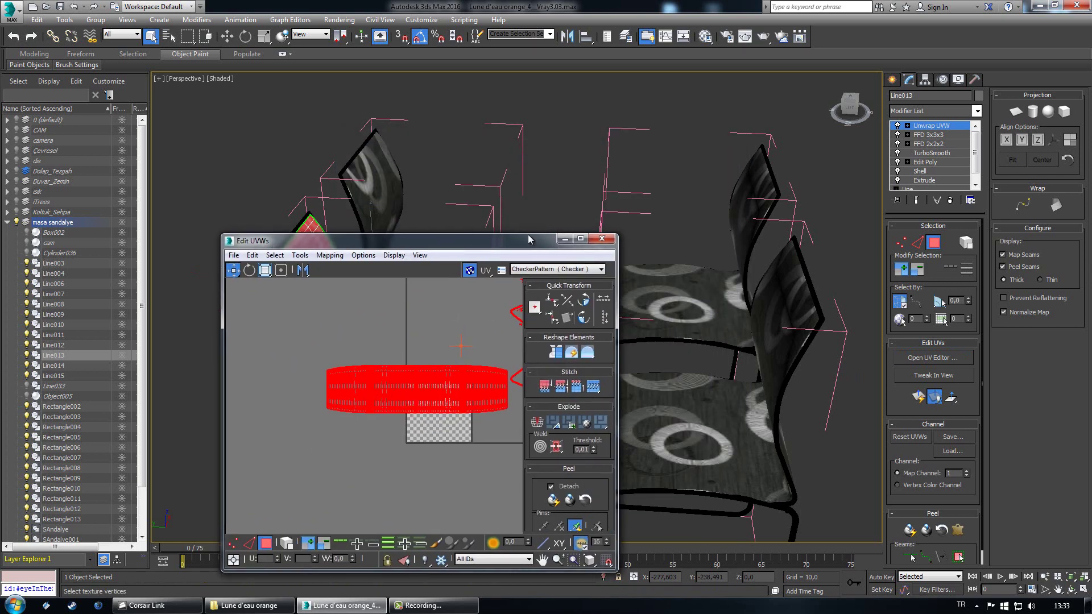
click(942, 126)
Step: Select the rear-left chair's seat shell and make its Unwrap UVW modifier unique
click(382, 189)
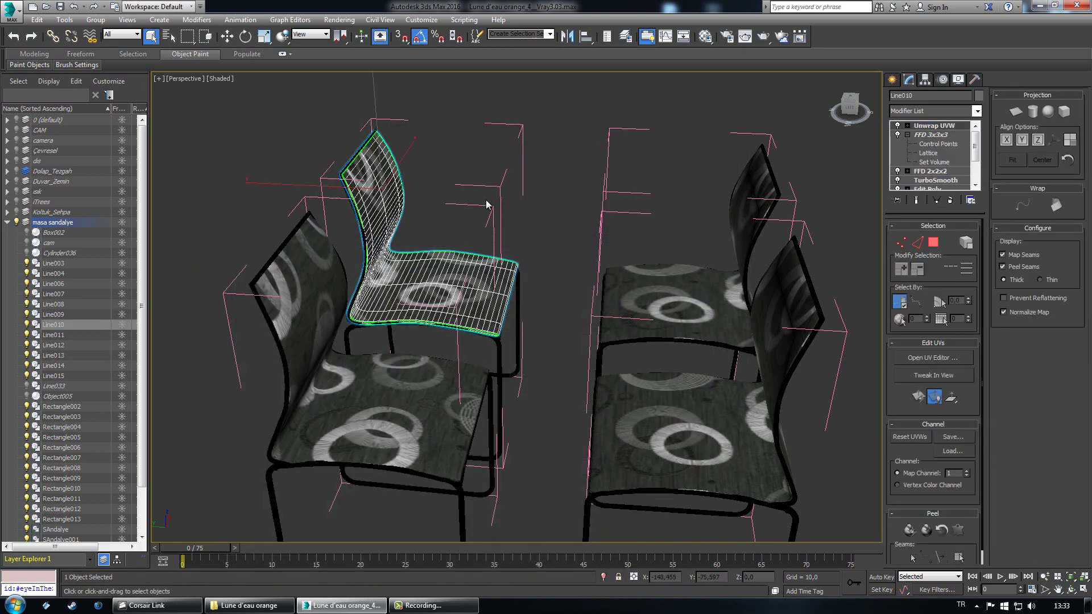
right_click(934, 139)
click(1012, 209)
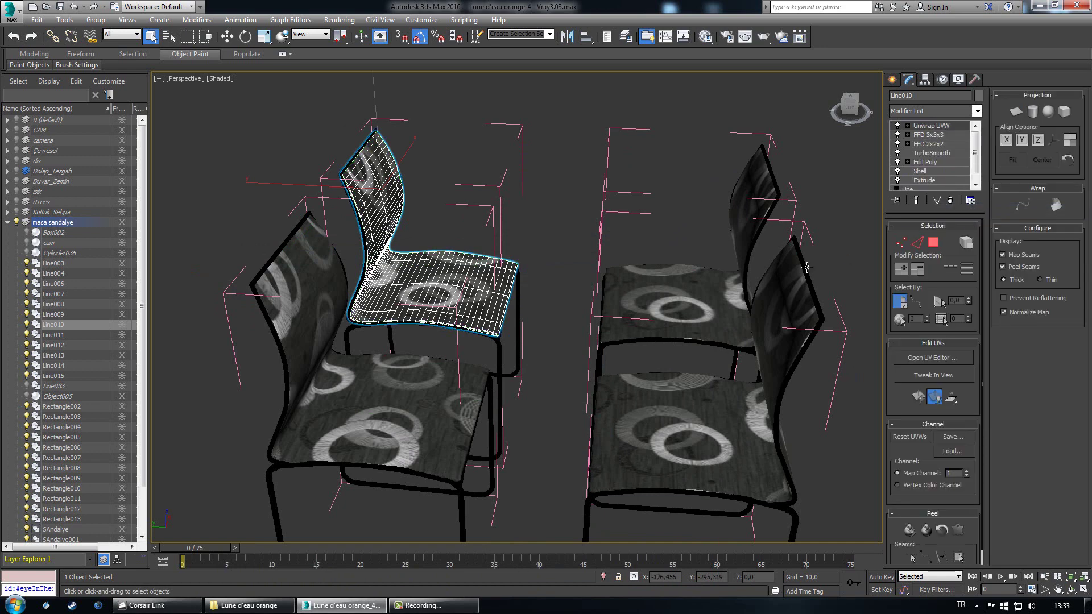
Step: Shift all UV faces of the rear-left chair's seat shell to the right across the texture tile and close the UV editor
click(933, 358)
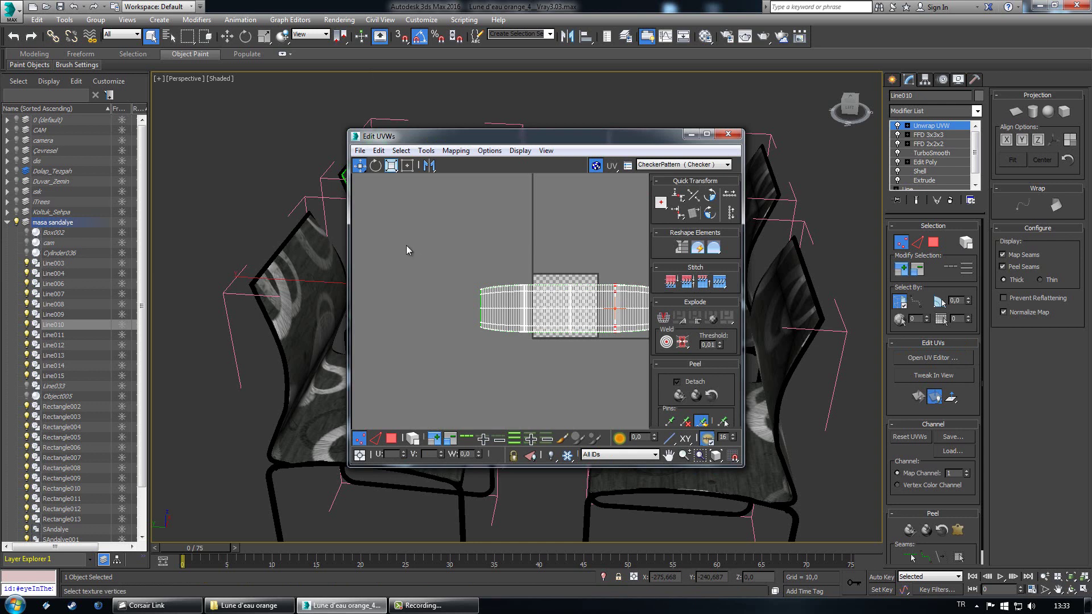
click(391, 439)
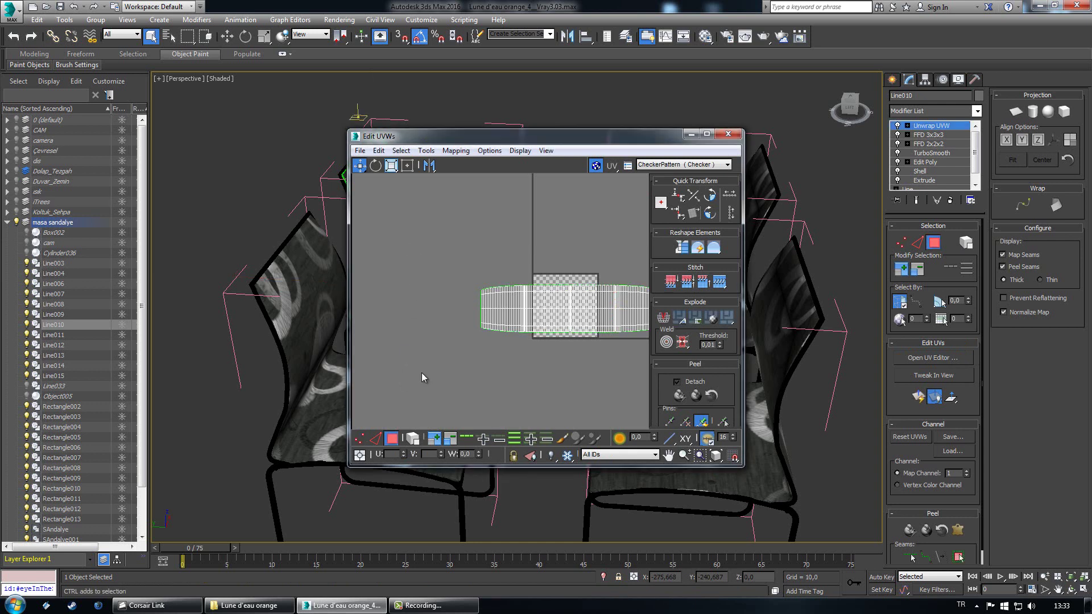
key(ctrl+a)
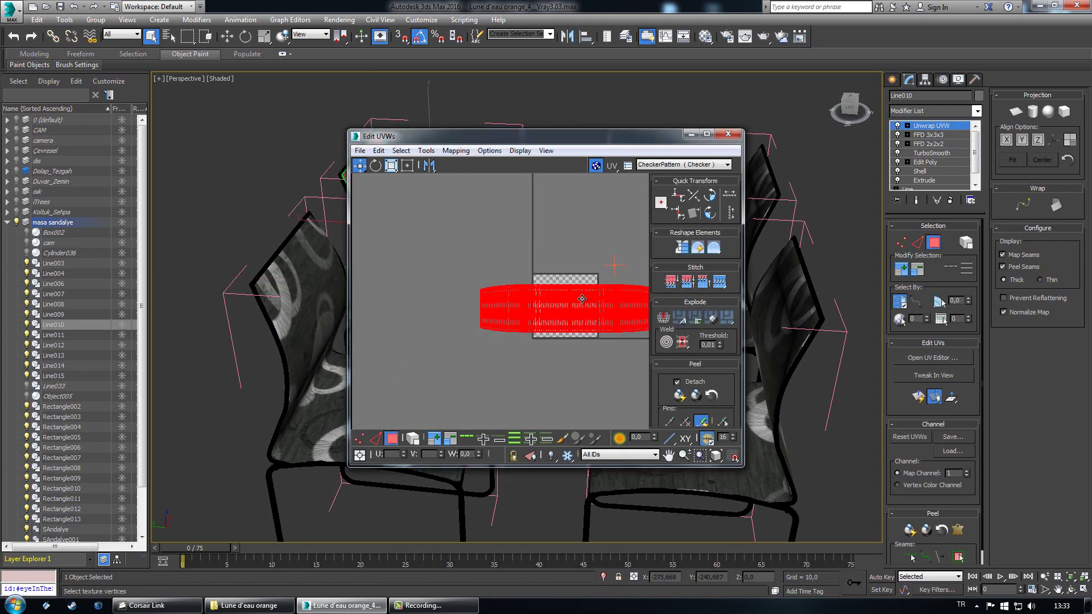
drag(583, 306, 653, 302)
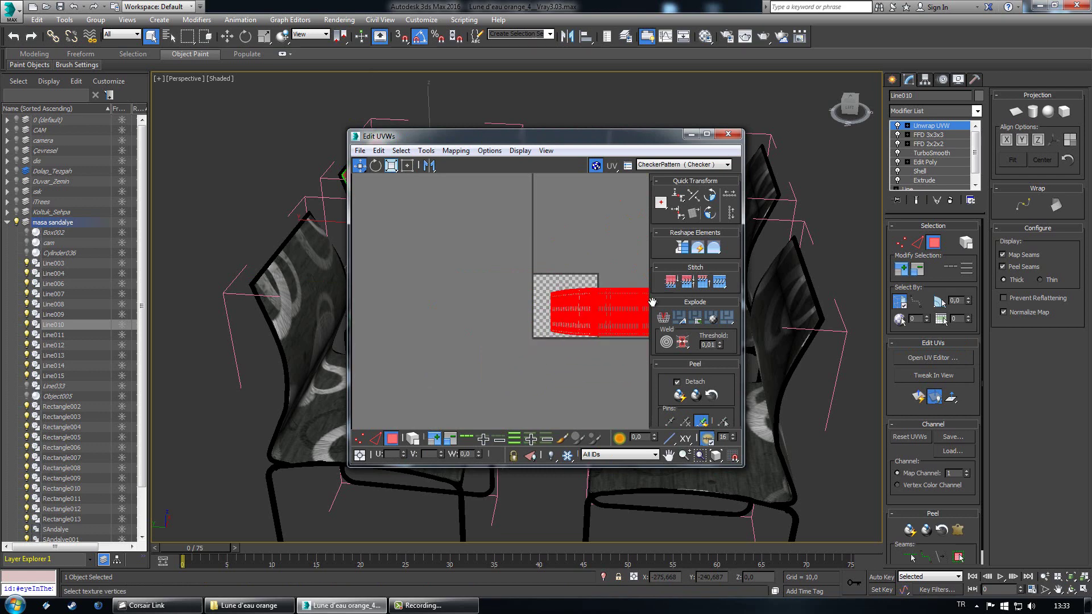
drag(558, 142, 387, 204)
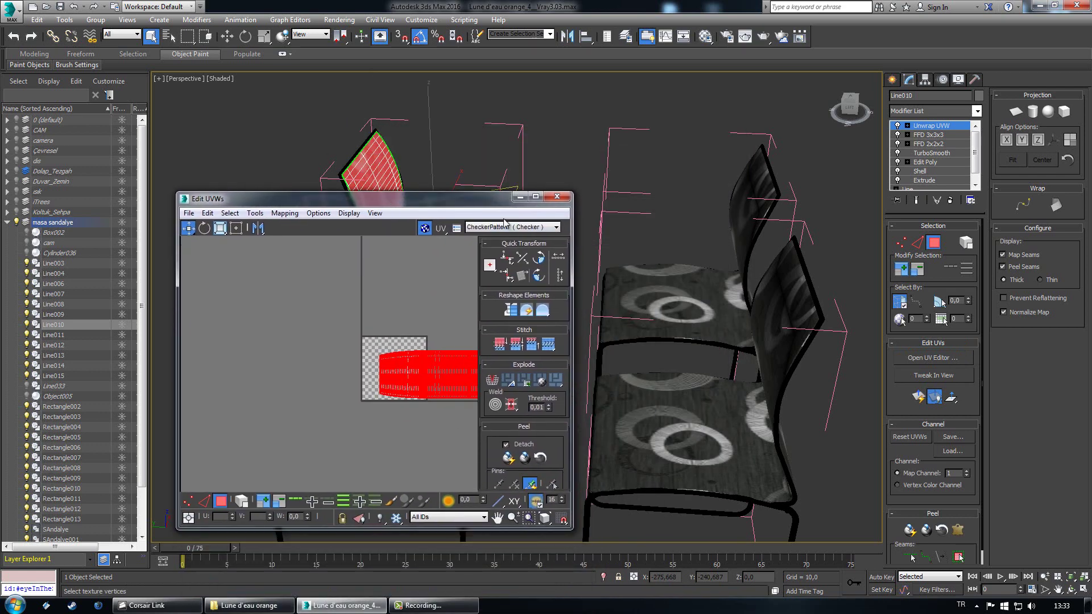
click(557, 197)
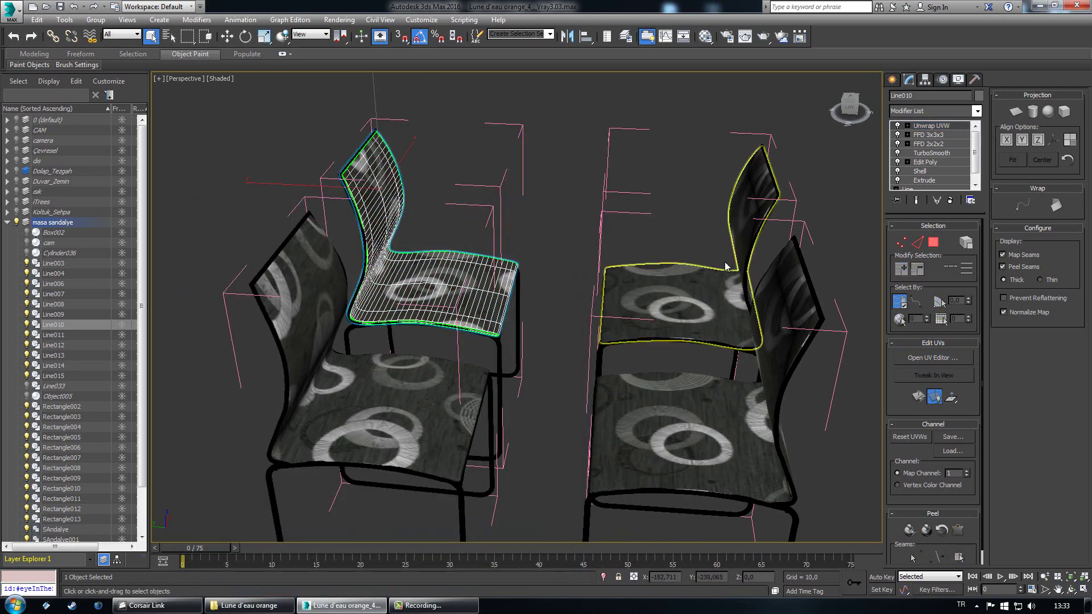
Step: Shift all UV faces of the rear-right chair's seat shell left and slightly up across the texture tile, and close the UV editor
click(727, 280)
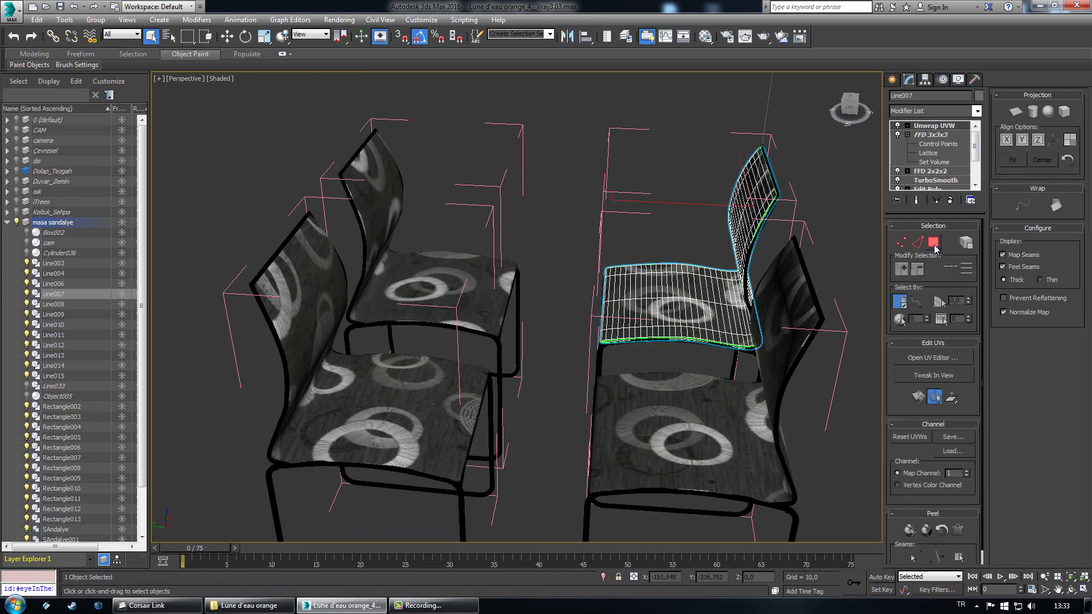
click(933, 357)
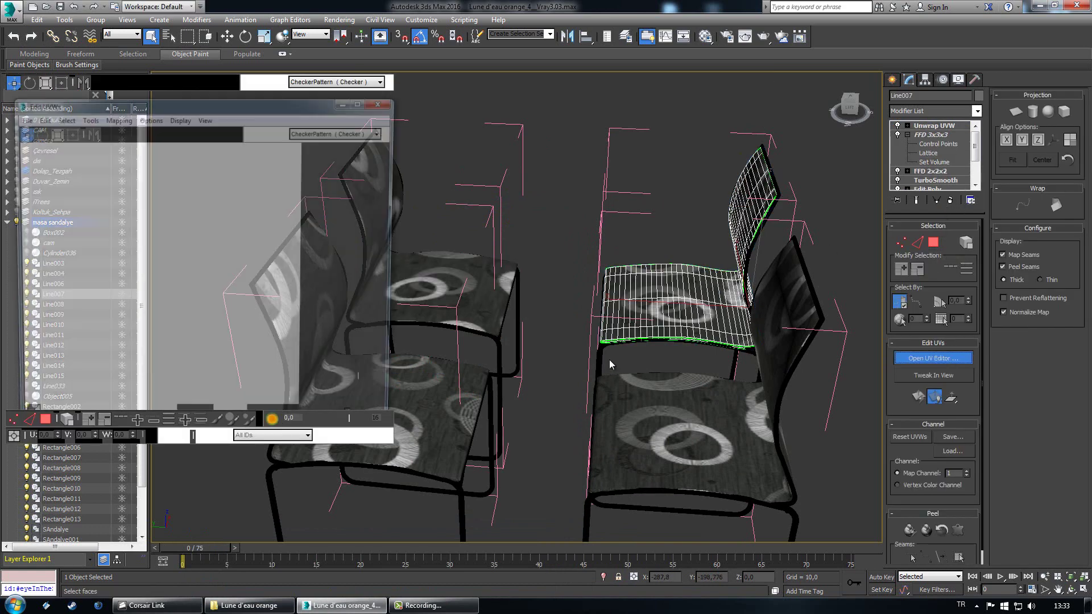
click(45, 418)
key(ctrl+a)
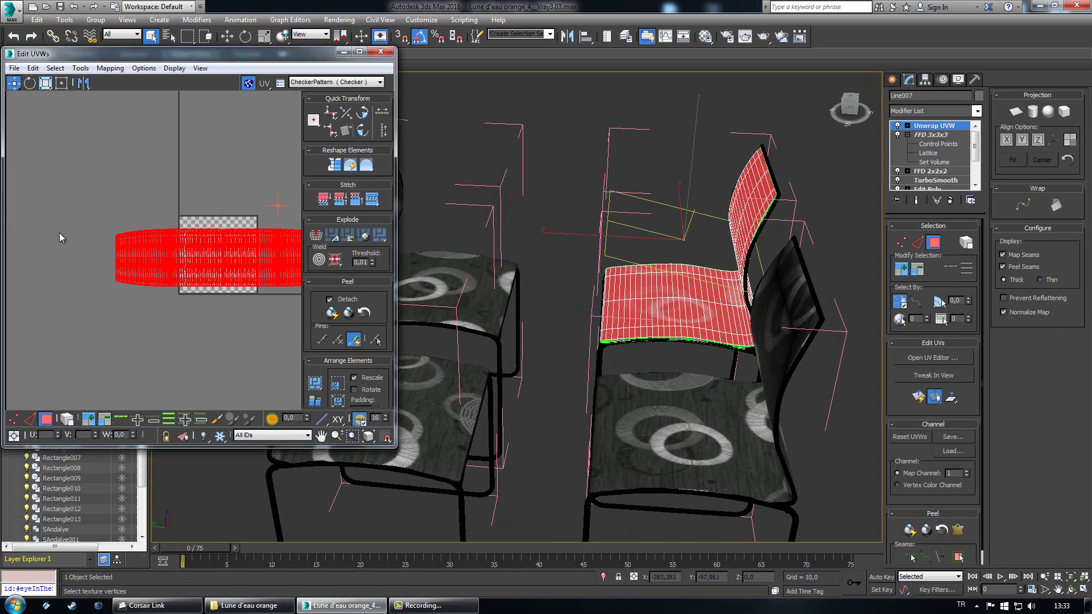
drag(157, 240, 119, 237)
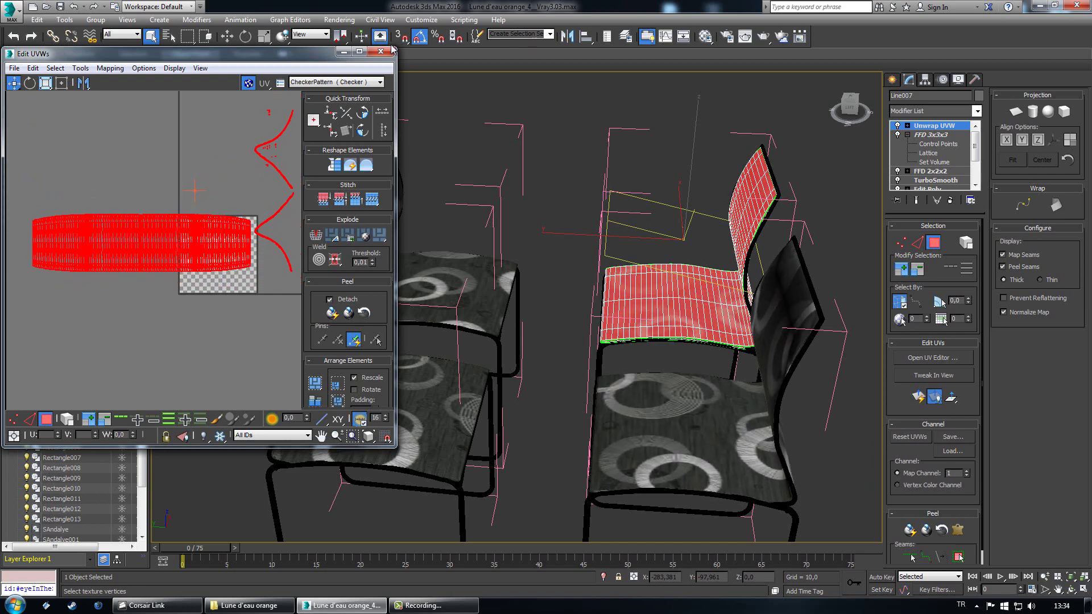
right_click(953, 130)
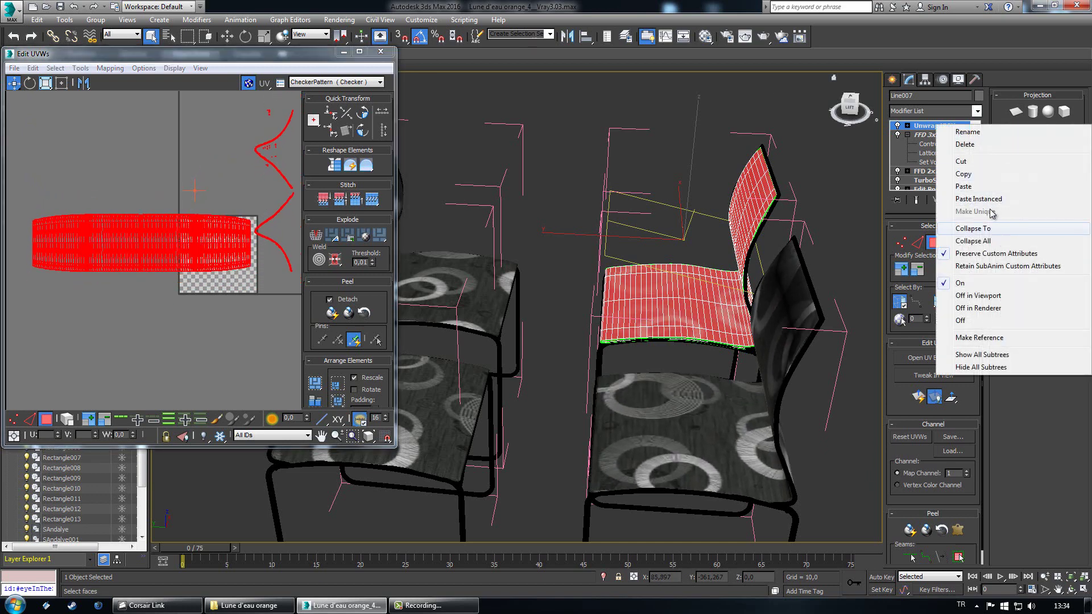
click(382, 56)
Step: Leave face editing on the rear-right seat shell and make its Unwrap UVW modifier unique
right_click(945, 127)
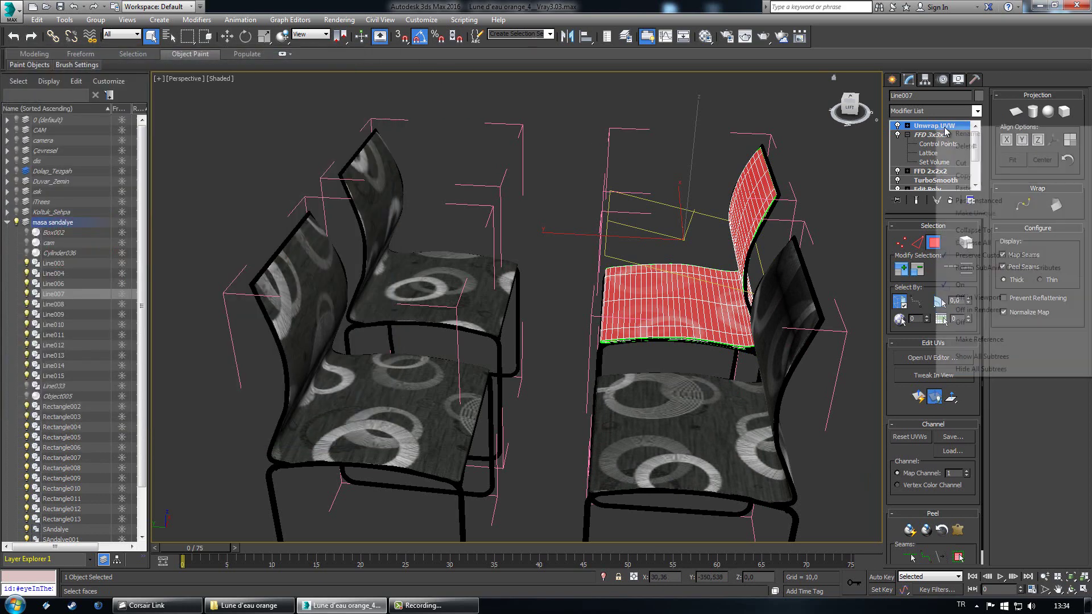
click(931, 127)
click(931, 127)
right_click(931, 127)
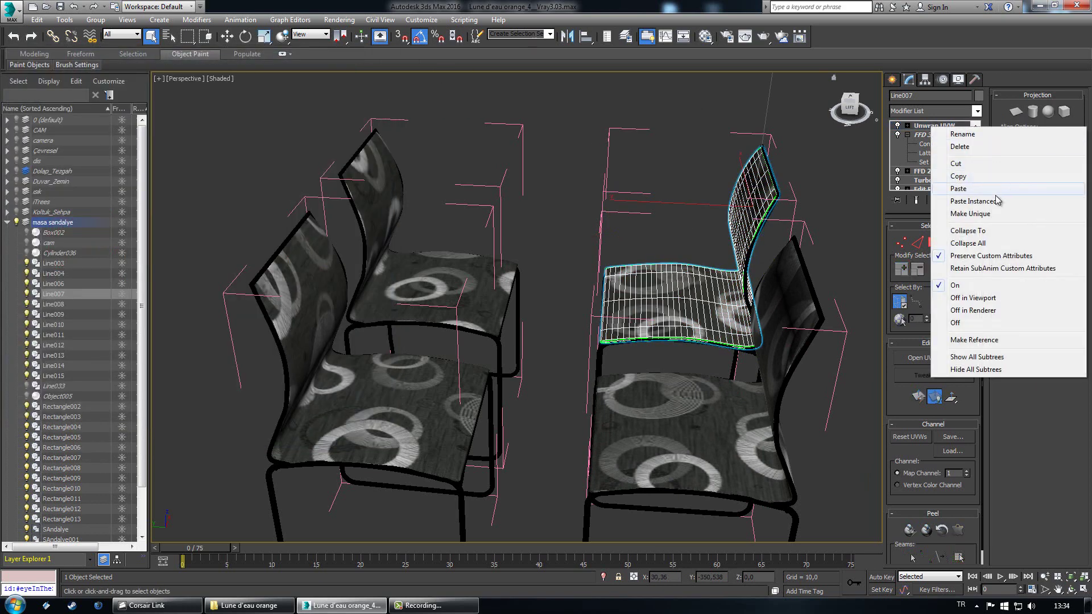
click(961, 212)
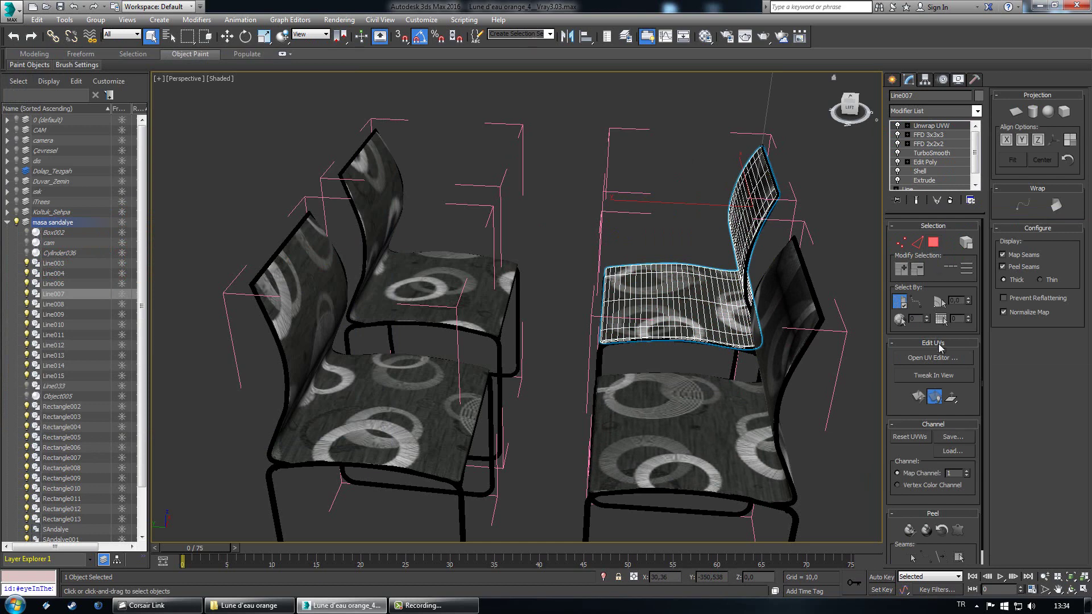
Step: Shift all UVs of the rear-right seat shell to the right across the texture tile, close the UV editor, and deselect the chair
click(933, 242)
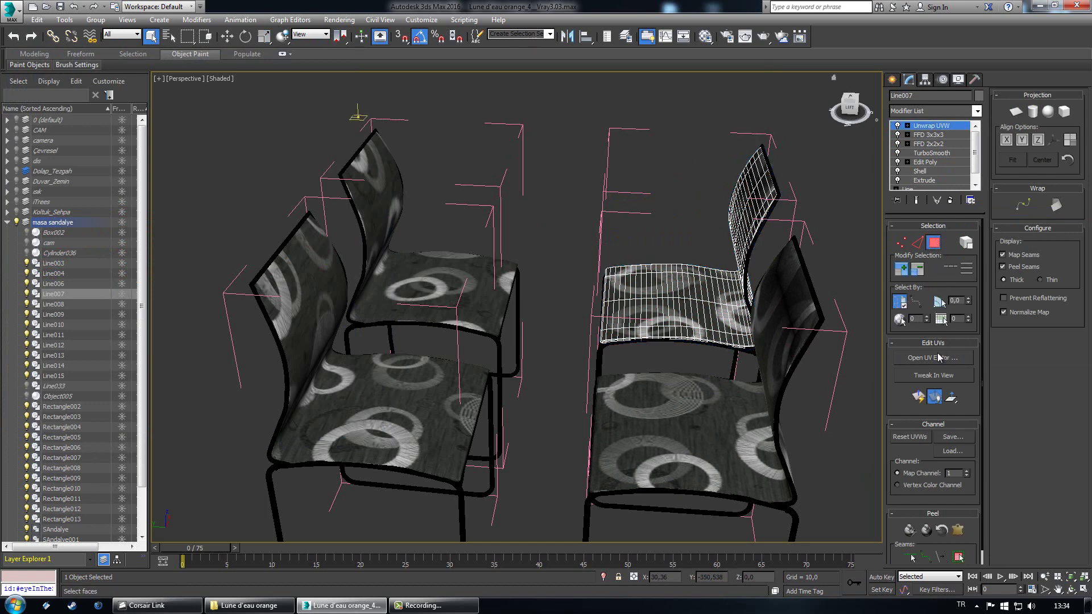
click(940, 357)
click(555, 302)
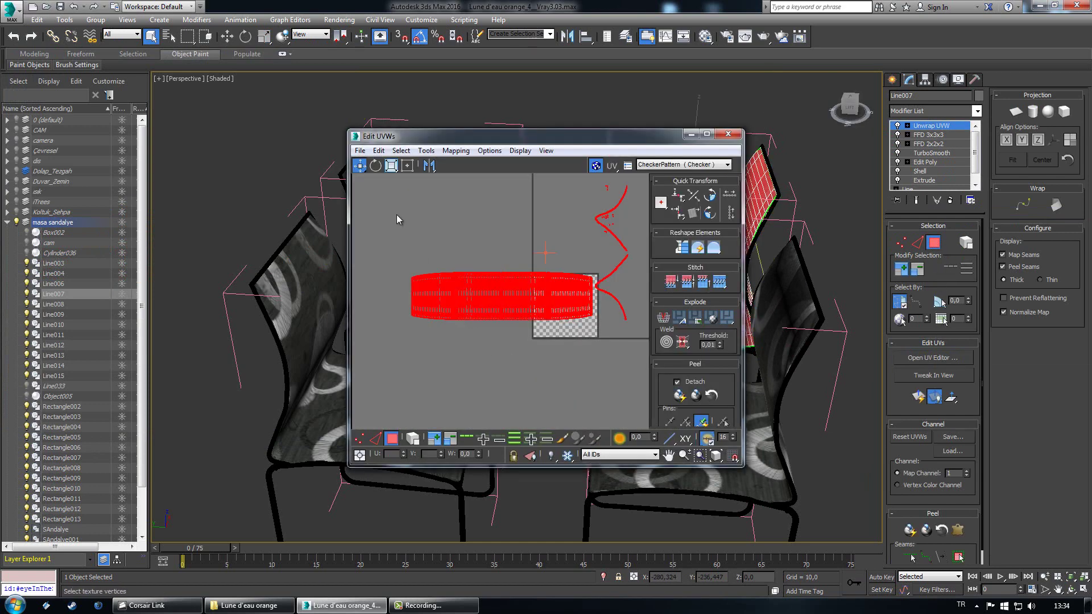
drag(523, 290, 652, 304)
click(730, 134)
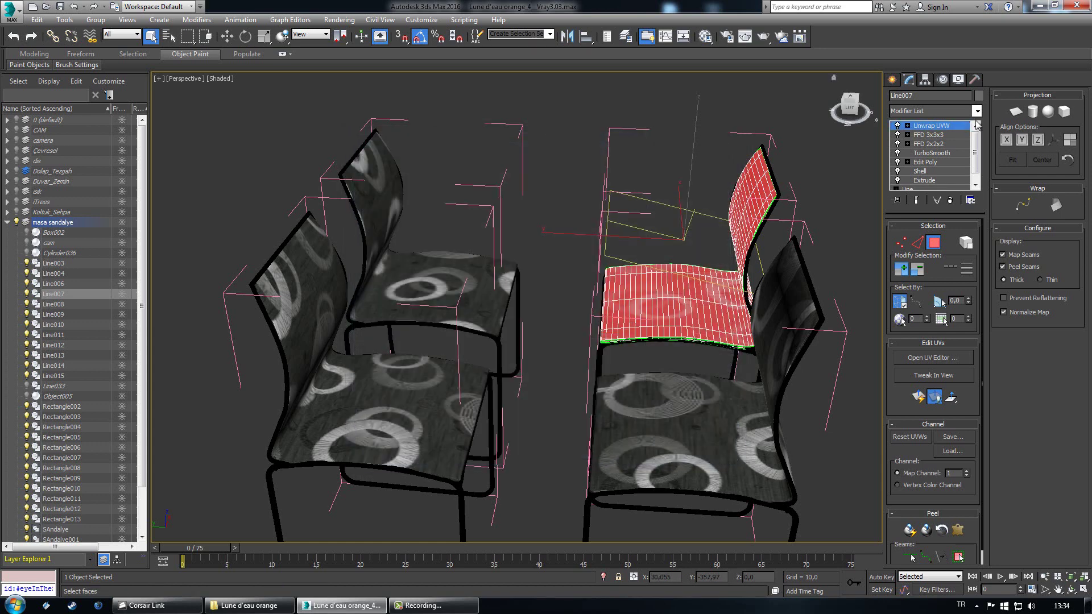
click(944, 126)
click(671, 199)
Step: Hide the masa sandalye layer and show the Pencere layer with the window frames
alt+middle_drag(443, 319, 517, 377)
scroll(487, 401, down, 5)
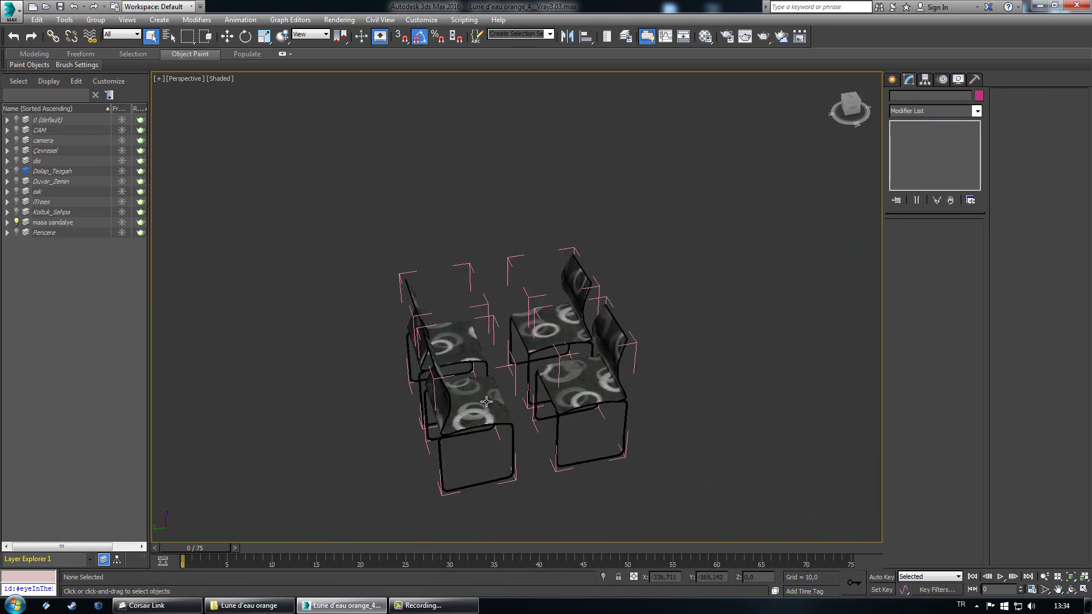
click(16, 222)
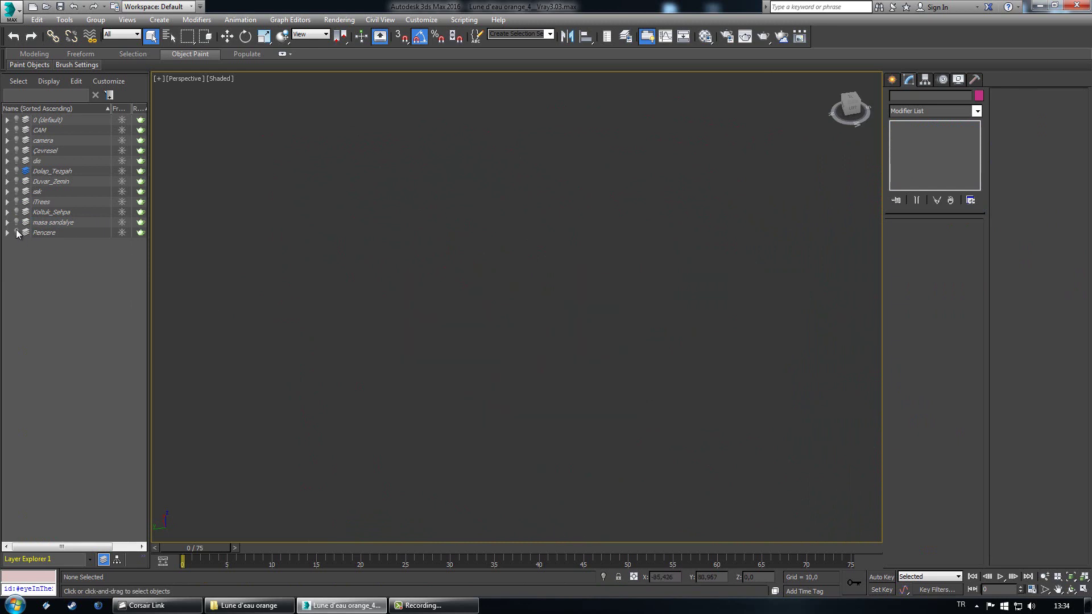
click(17, 232)
scroll(313, 377, down, 4)
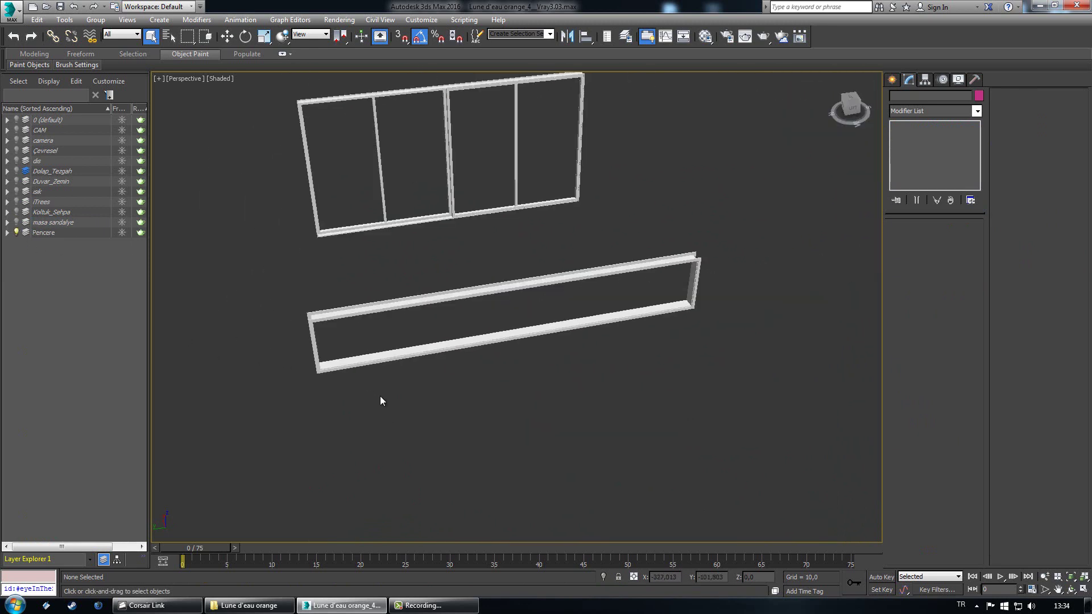
alt+middle_drag(339, 340, 520, 536)
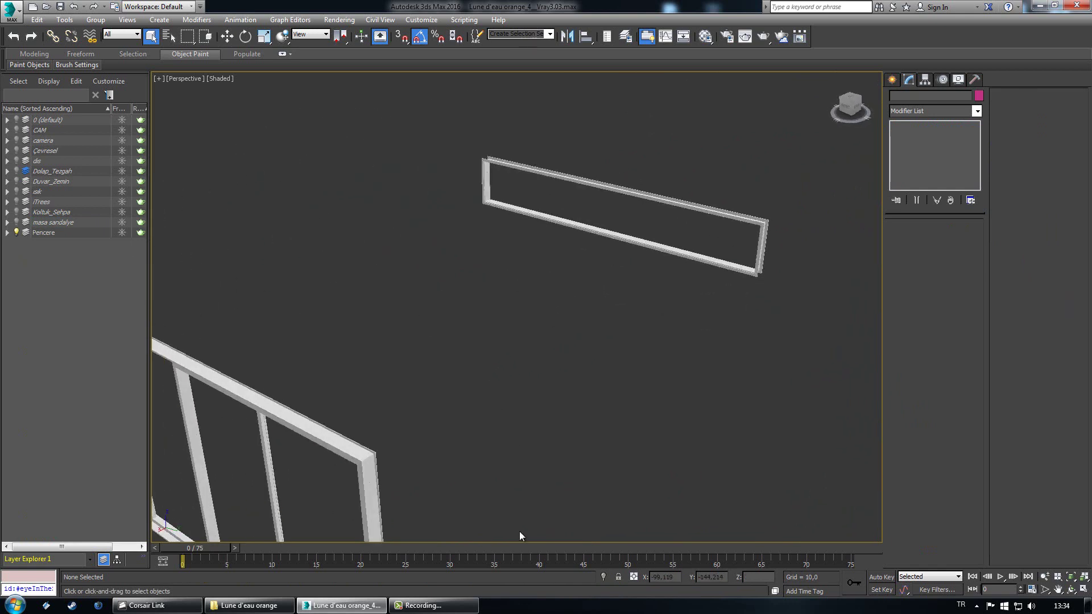
Step: Unhide all objects in the scene, including those on hidden layers
right_click(463, 336)
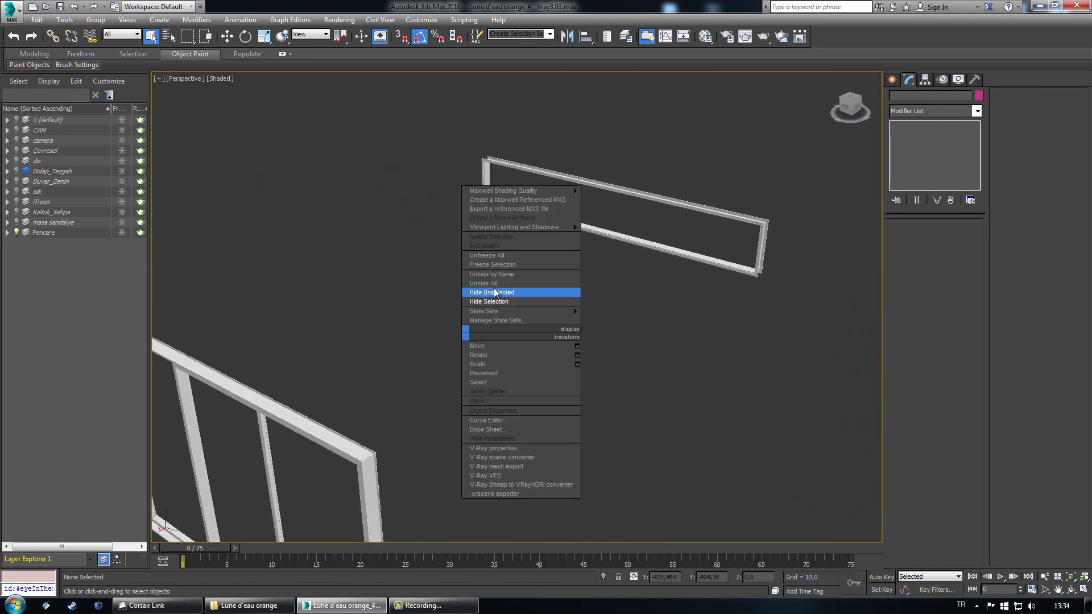
click(496, 287)
click(562, 337)
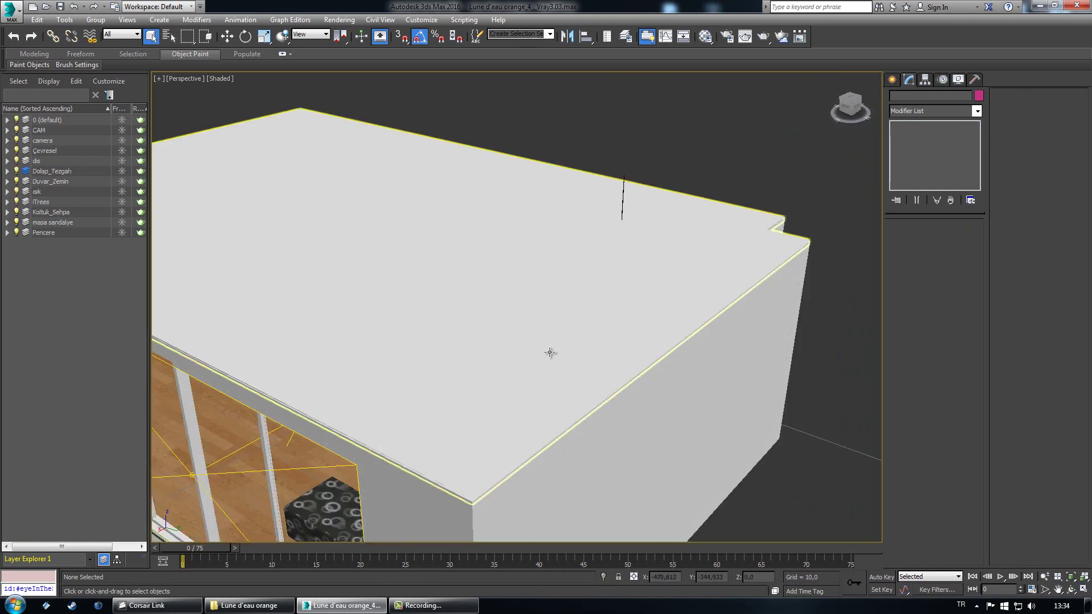
Step: View the whole room through Camera001 and switch the viewport to Camera007
key(c)
double_click(512, 223)
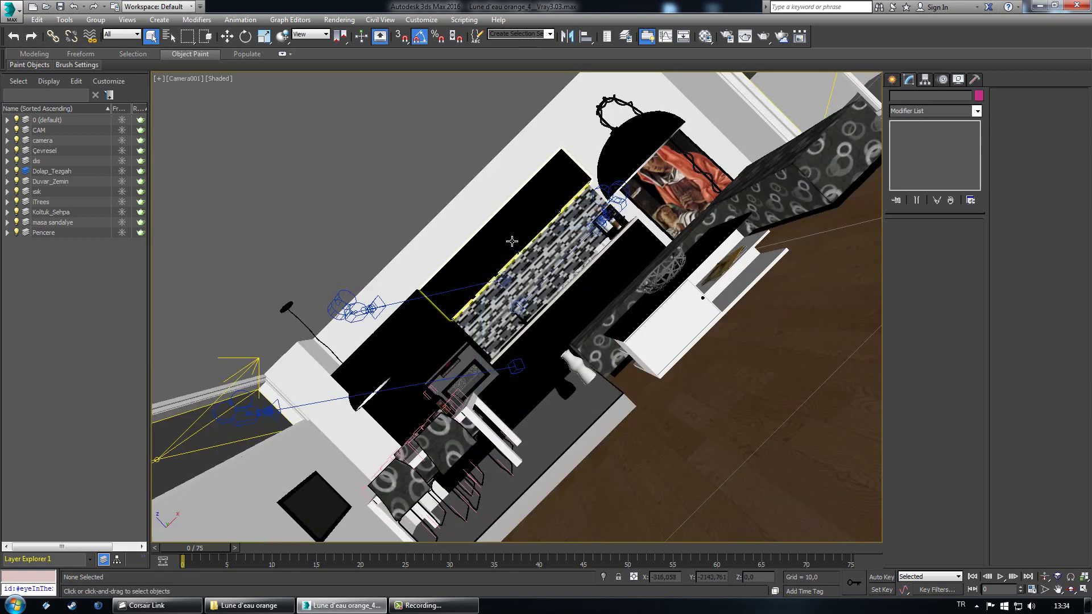
key(c)
click(525, 258)
double_click(524, 259)
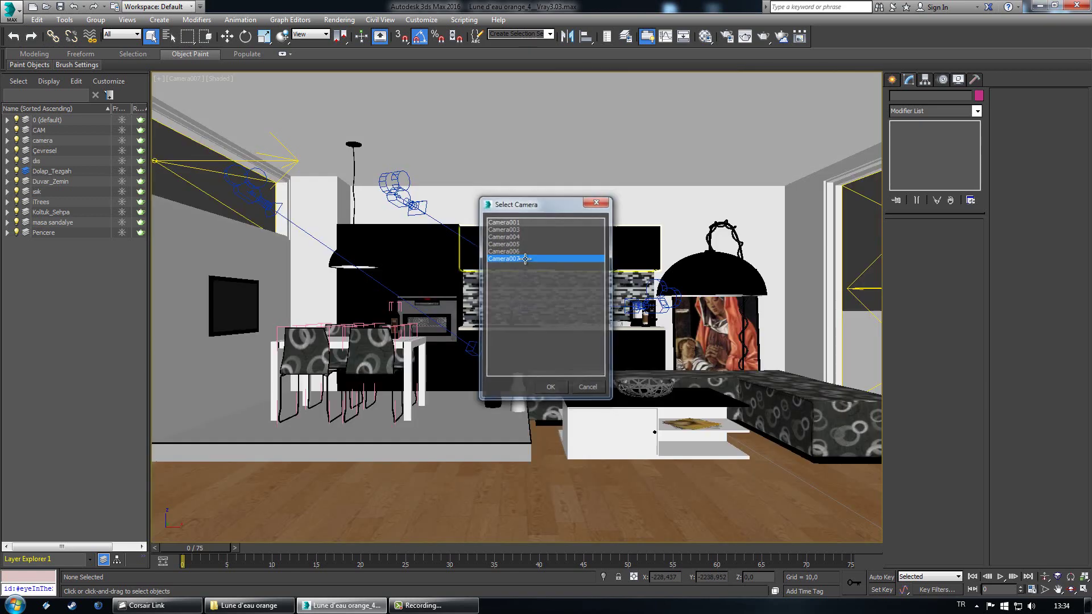